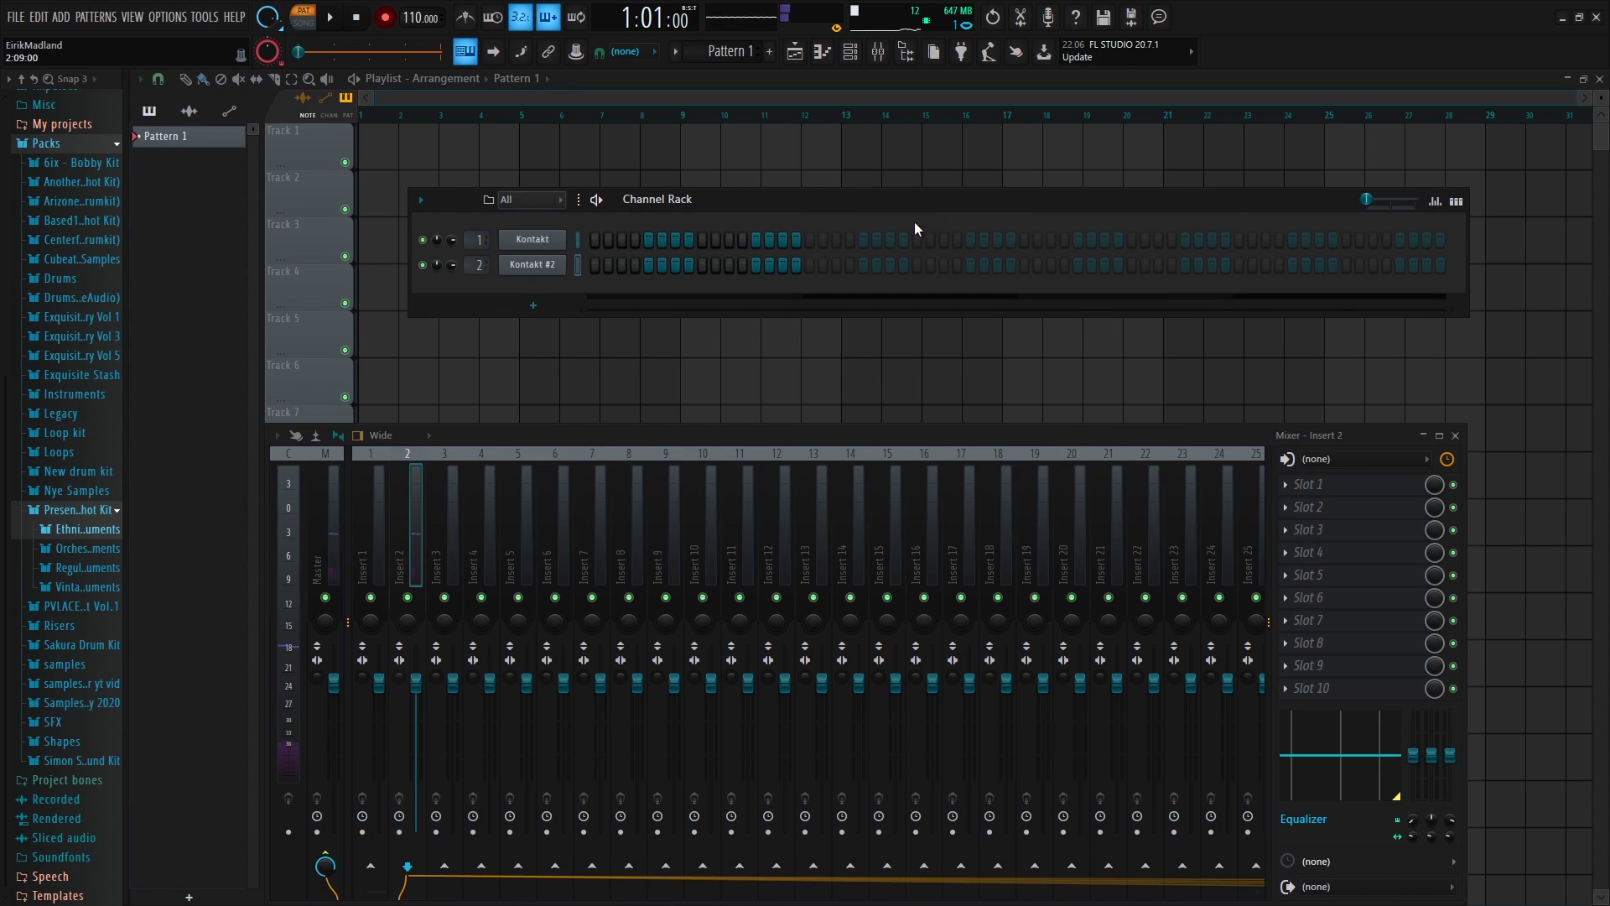
# Open the piano roll of the first Kontakt channel and place an A#4 note filling the whole first bar
pyautogui.rightClick(551, 244)
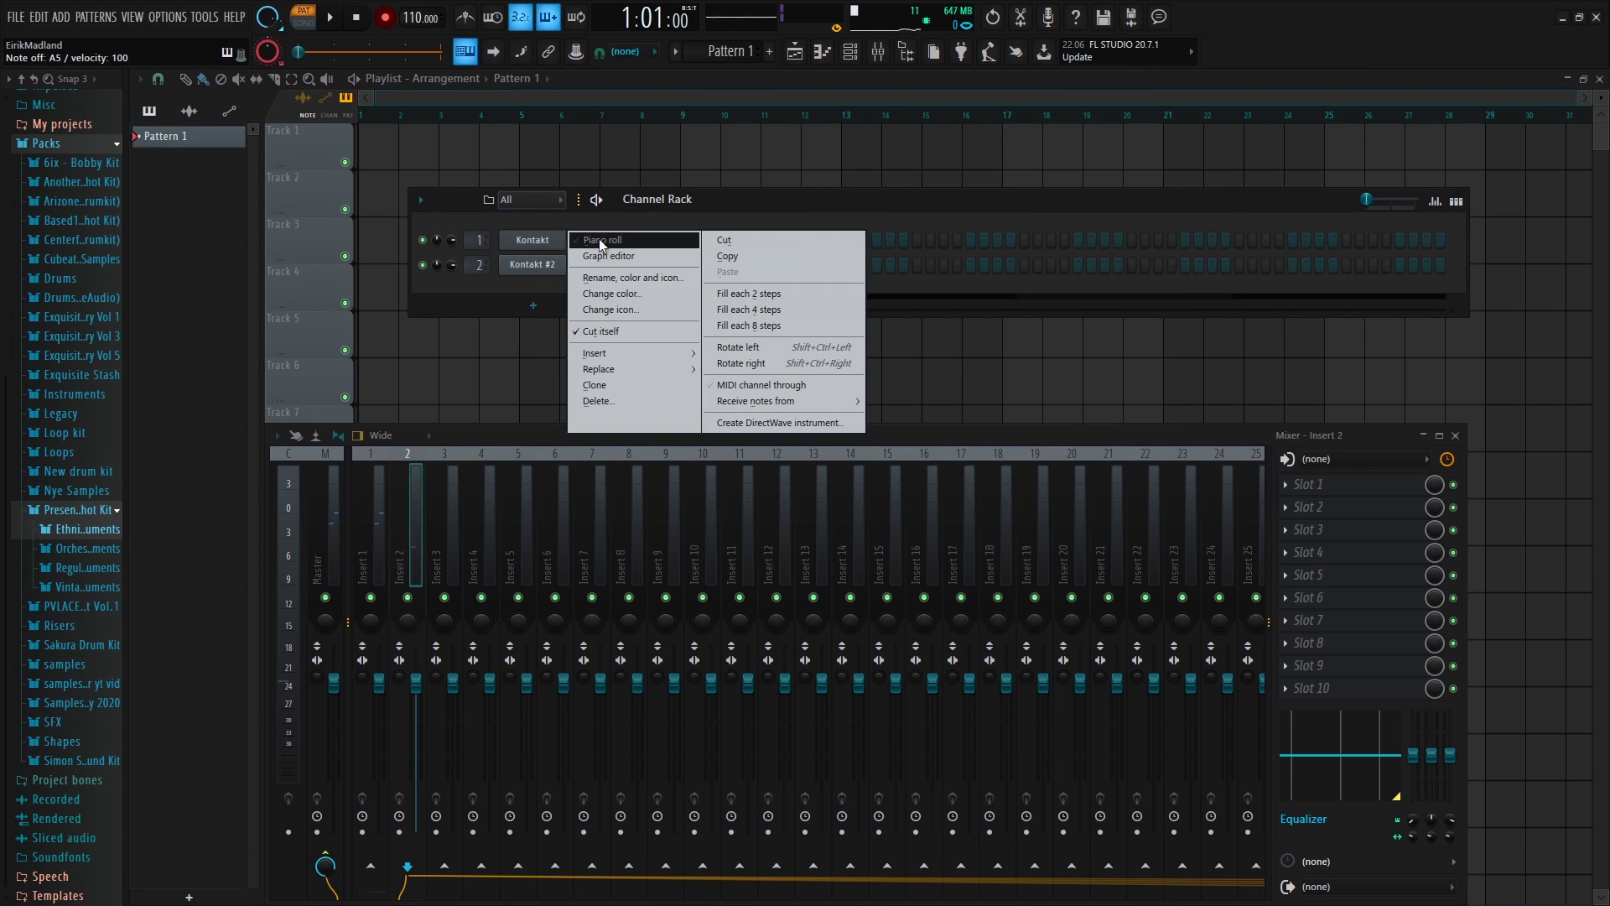
pyautogui.click(599, 238)
pyautogui.scroll(2, 384, 117)
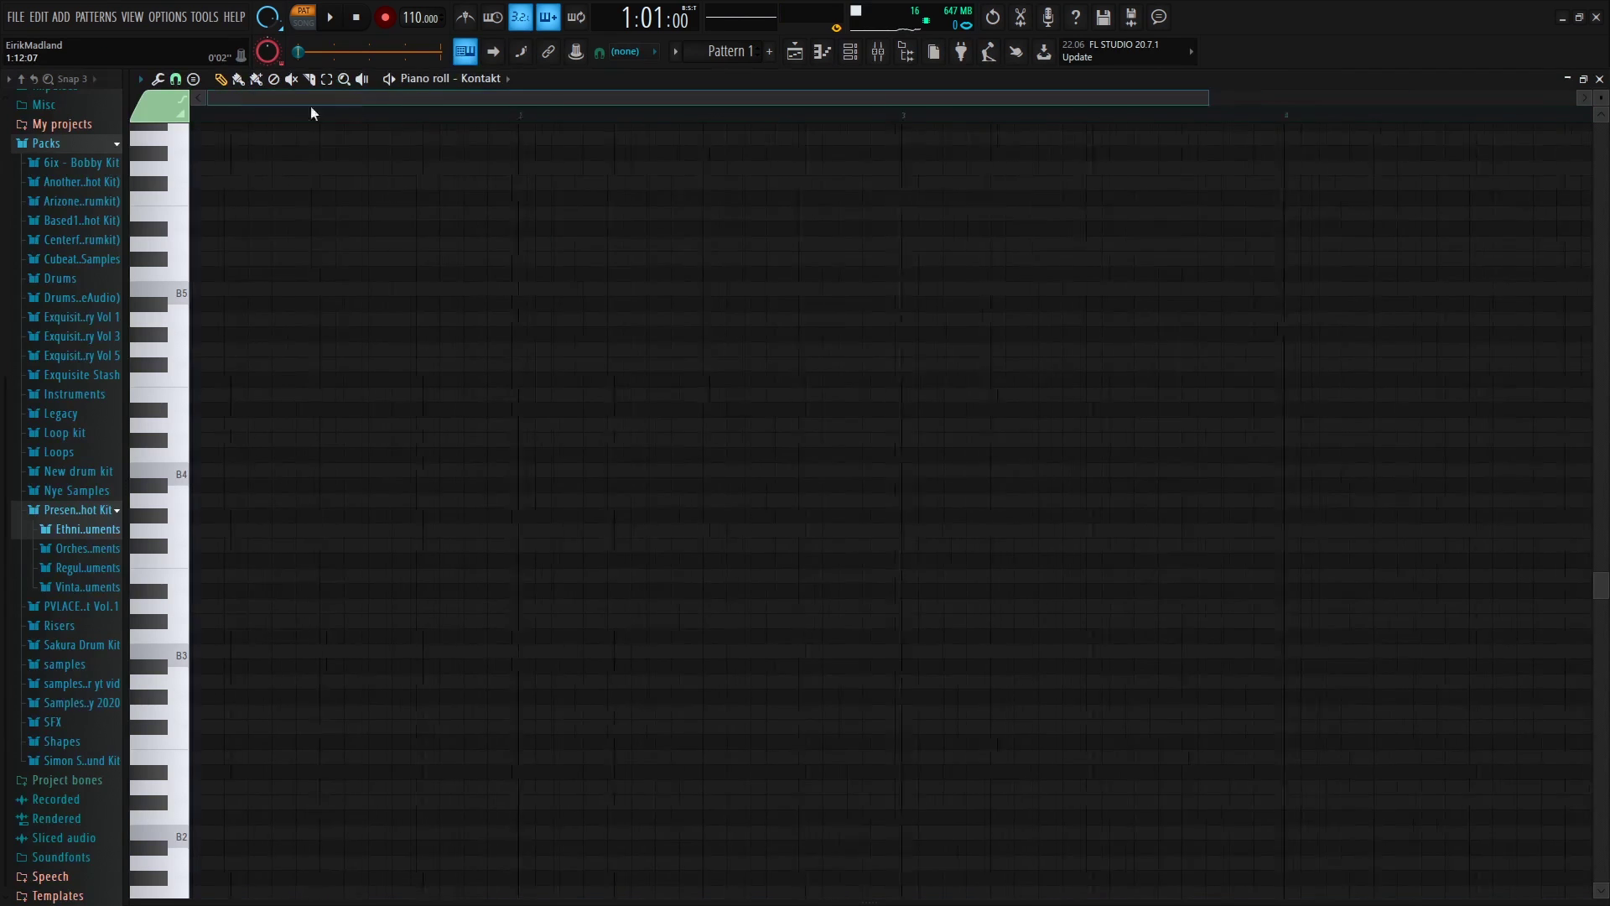
pyautogui.scroll(-2, 338, 120)
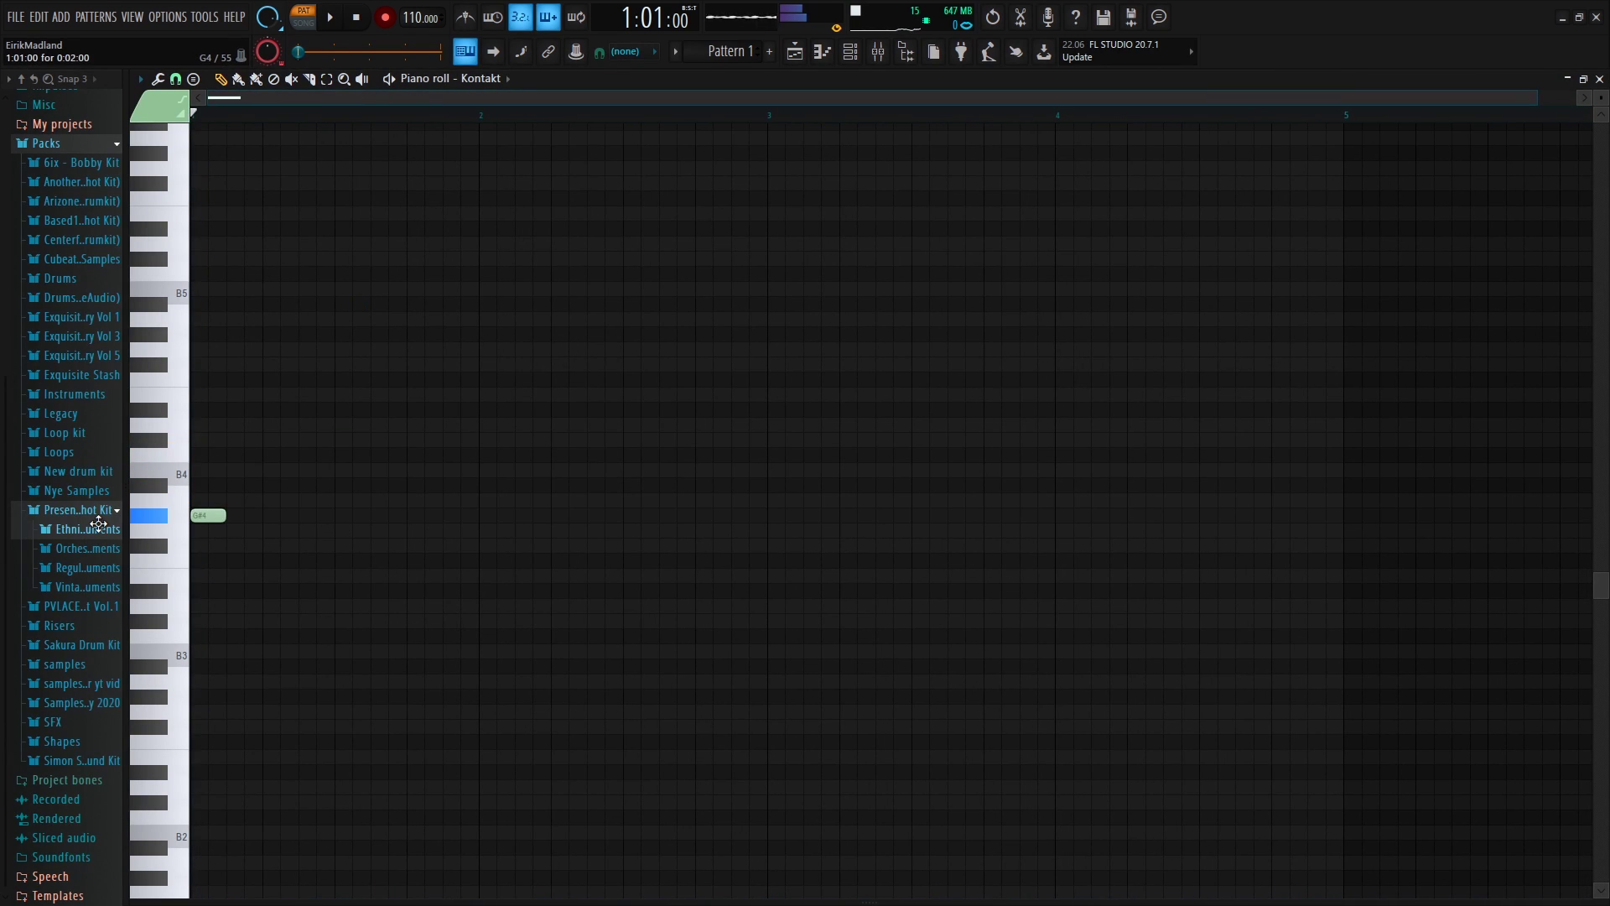
pyautogui.moveTo(99, 506); pyautogui.dragTo(104, 484)
pyautogui.press('space')
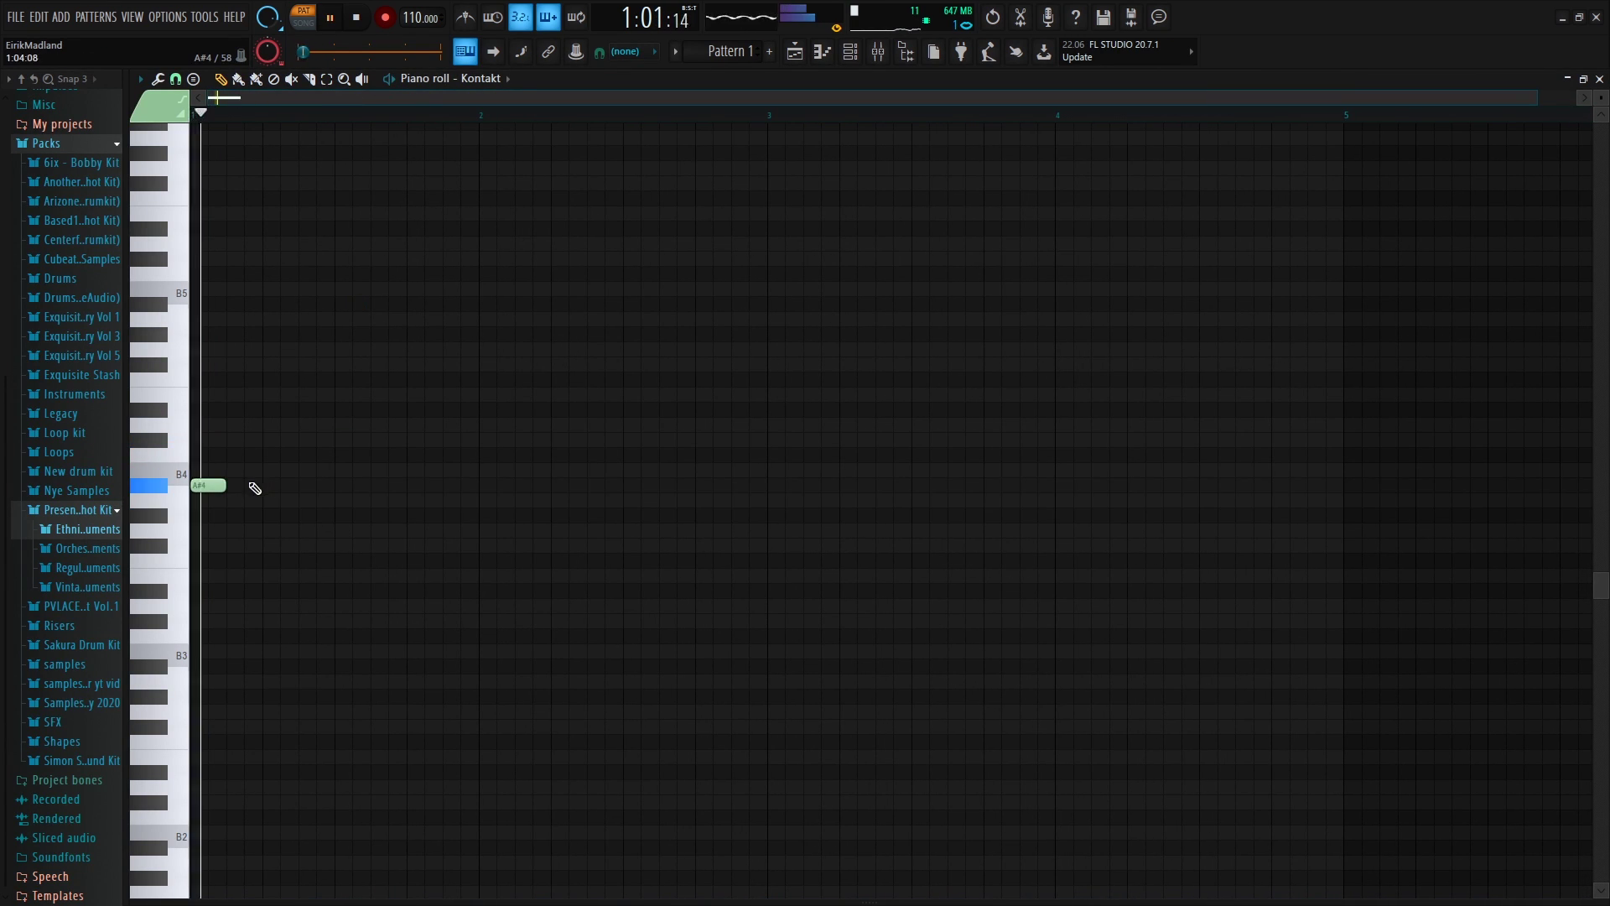
pyautogui.moveTo(461, 500); pyautogui.dragTo(471, 501)
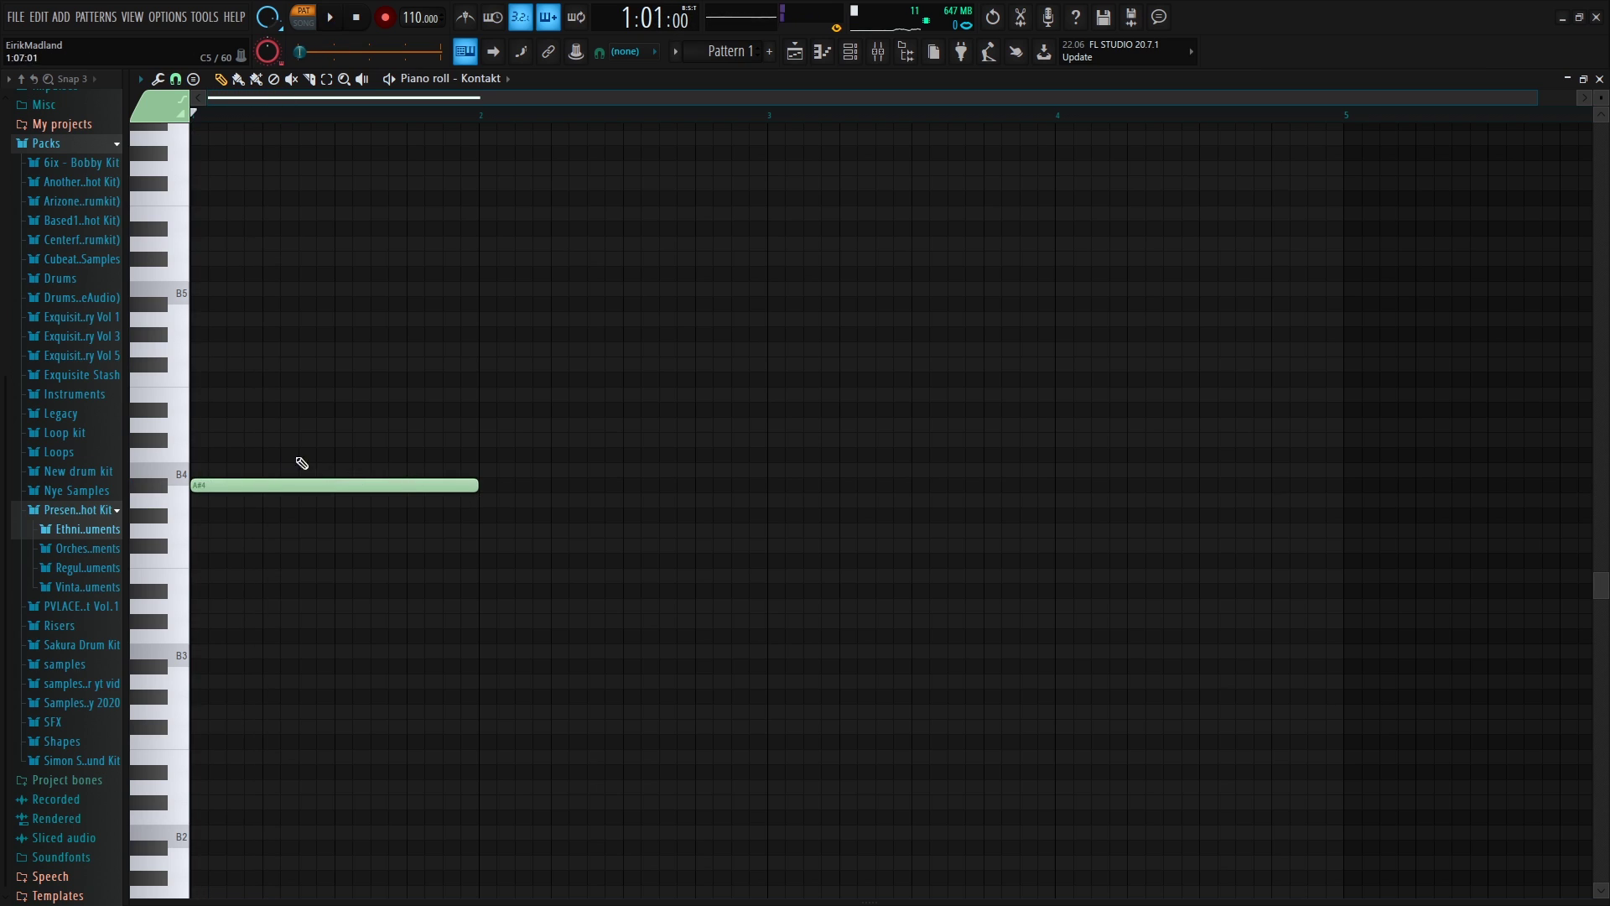
# Add an F5 note starting at 1:03 and an F#5 note starting at 1:05 above the A#4 note
pyautogui.click(262, 412)
pyautogui.press('space')
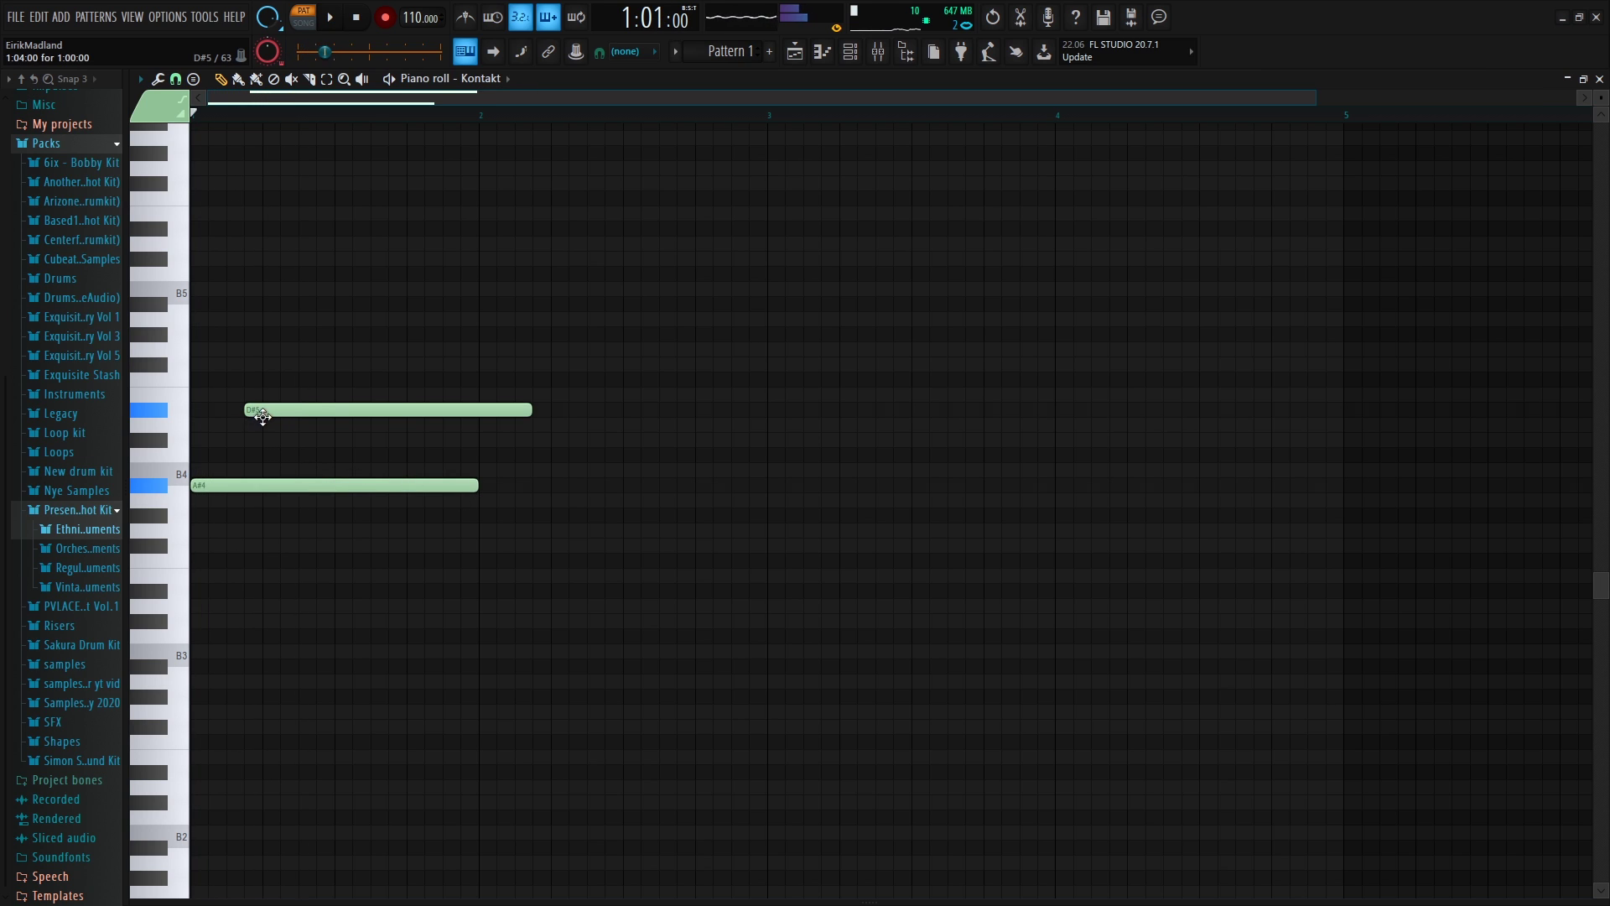
pyautogui.moveTo(294, 407)
pyautogui.mouseDown()
pyautogui.moveTo(294, 383)
pyautogui.moveTo(252, 395)
pyautogui.moveTo(299, 370)
pyautogui.moveTo(285, 377)
pyautogui.mouseUp()
pyautogui.press('space')
pyautogui.press('space')
pyautogui.press('space')
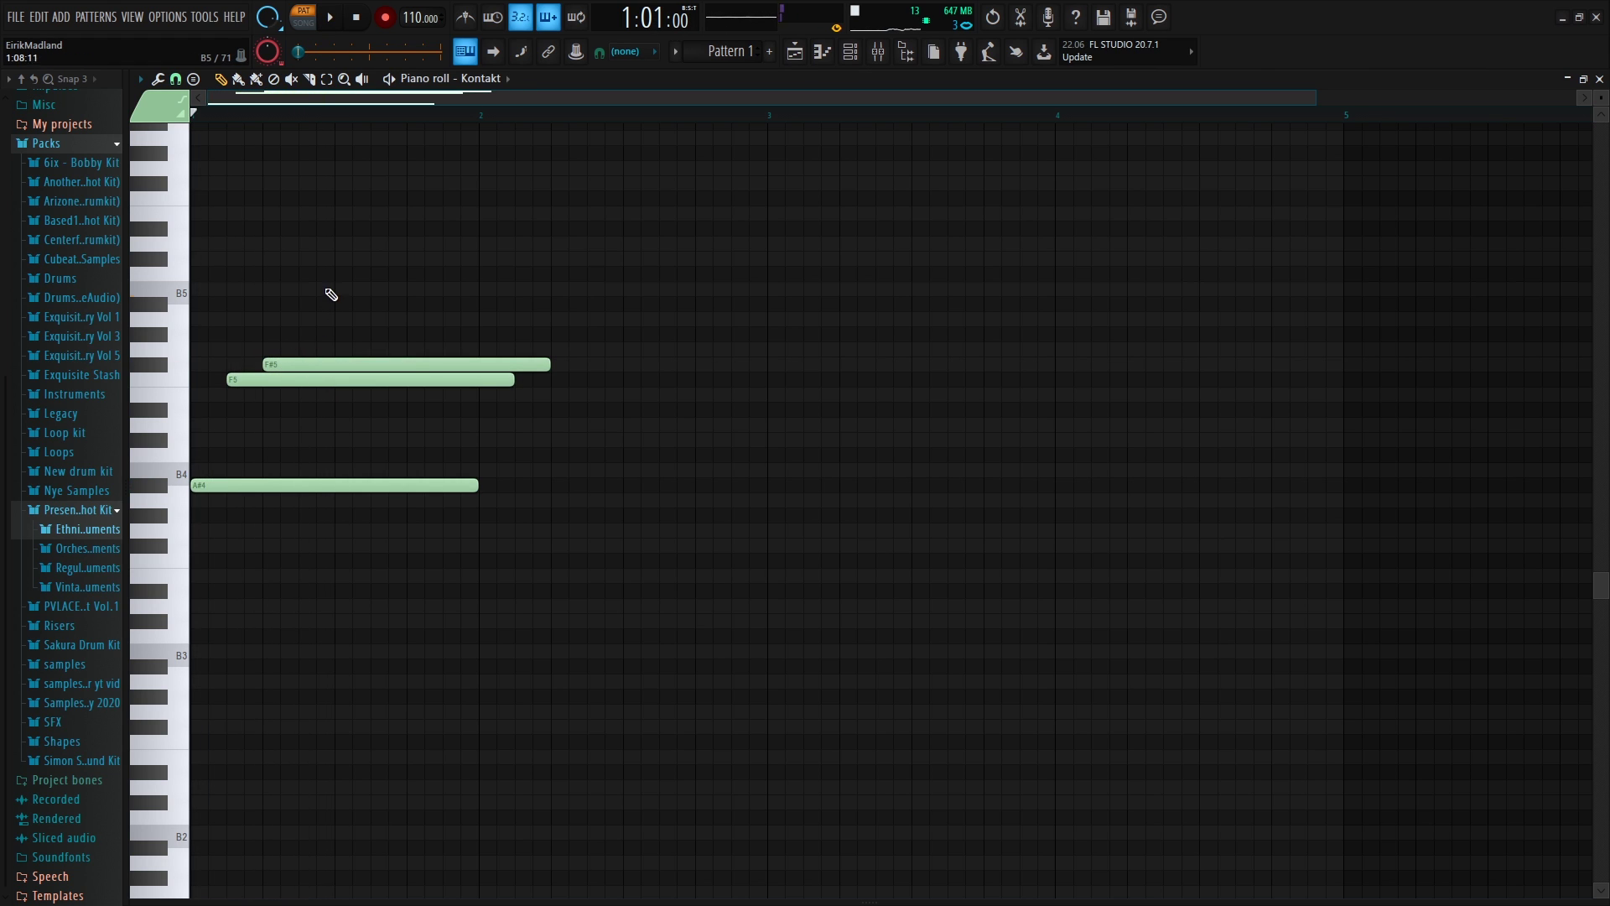
# Add a C6 note starting at 1:07 and trim the three upper notes so they end with the first bar
pyautogui.moveTo(327, 293)
pyautogui.mouseDown()
pyautogui.moveTo(338, 262)
pyautogui.moveTo(350, 284)
pyautogui.mouseUp()
pyautogui.press('space')
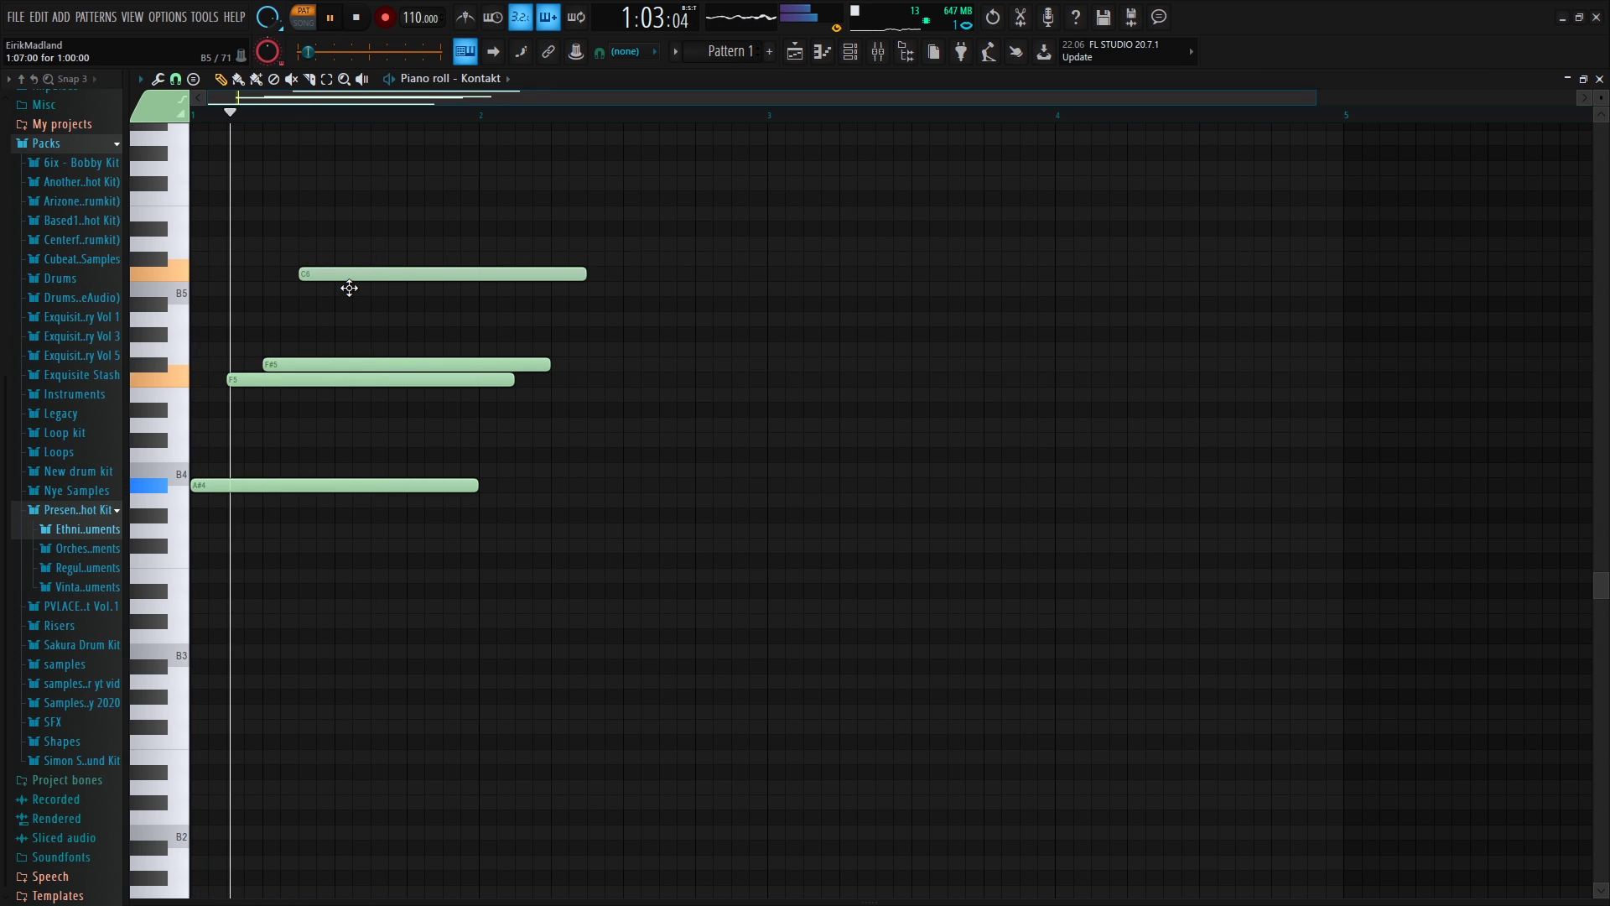
pyautogui.moveTo(585, 274); pyautogui.dragTo(472, 302)
pyautogui.press('space')
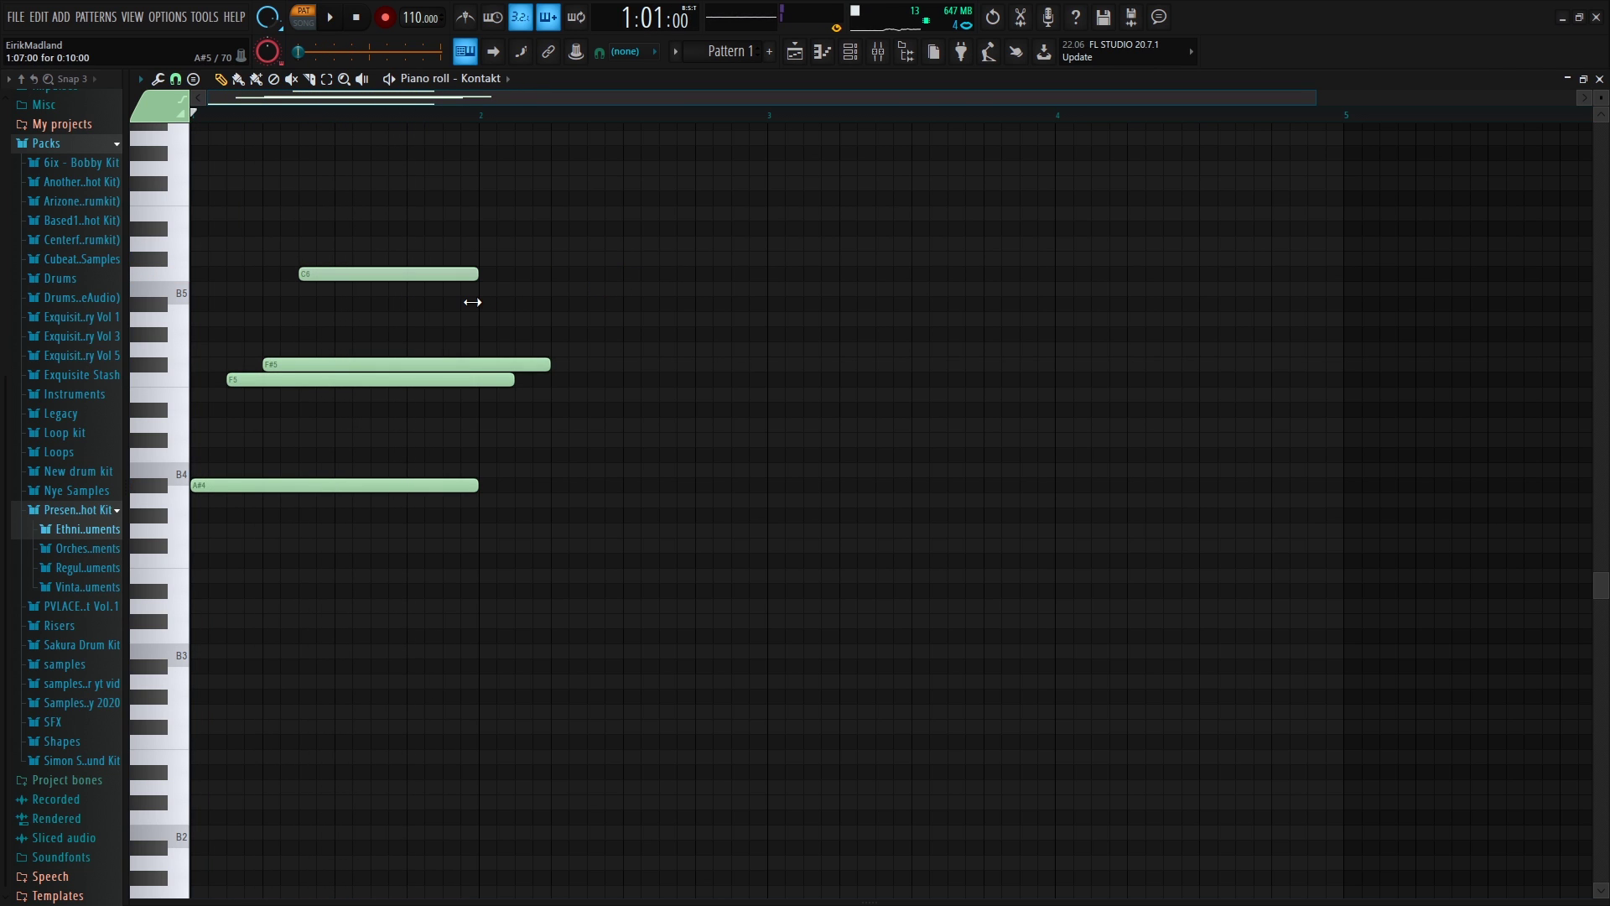
pyautogui.moveTo(554, 362); pyautogui.dragTo(500, 364)
pyautogui.rightClick(541, 364)
# Duplicate the first bar's notes into the second bar and raise the copied top note to C#6
pyautogui.hotkey('ctrl', 'a')
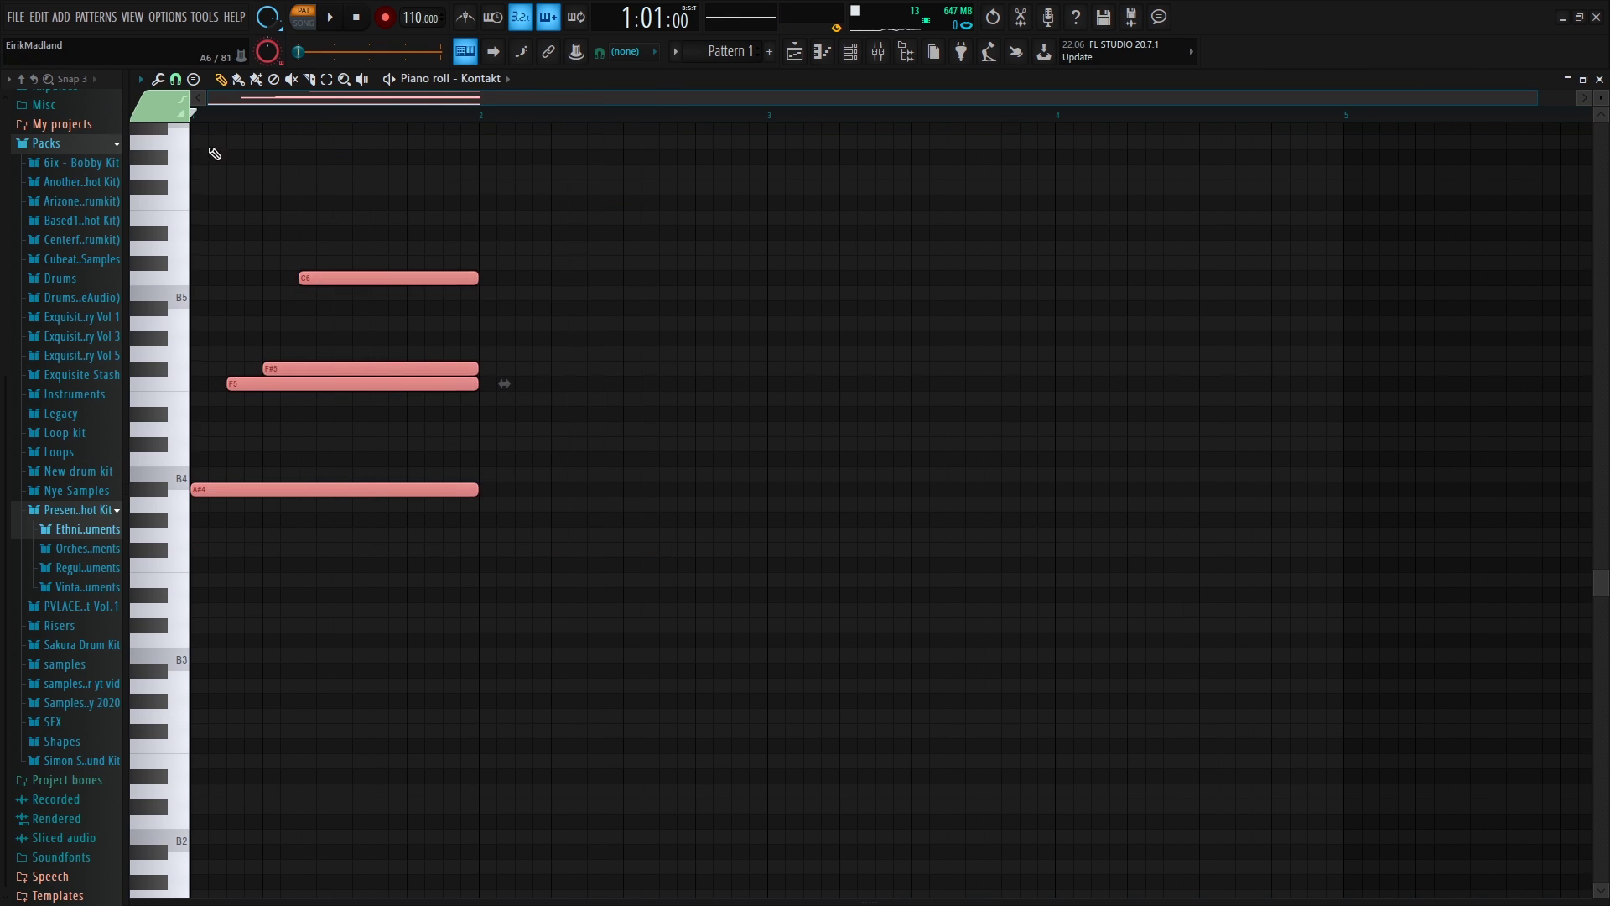
pyautogui.hotkey('ctrl', 'b')
pyautogui.press('space')
pyautogui.moveTo(655, 268); pyautogui.dragTo(655, 255)
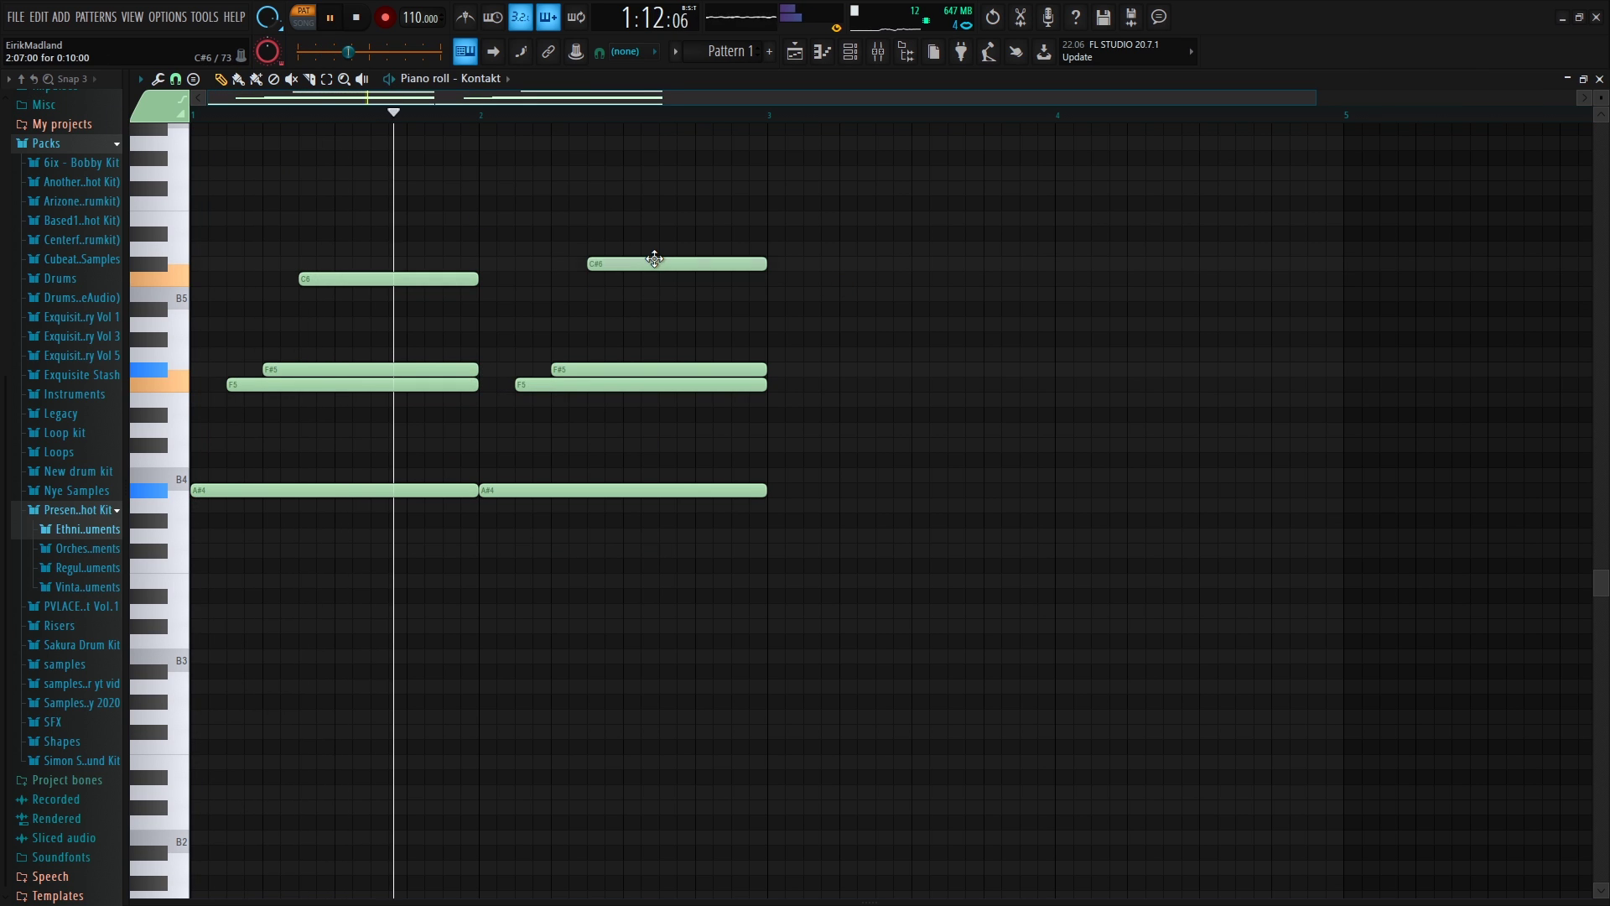
pyautogui.scroll(-1, 665, 115)
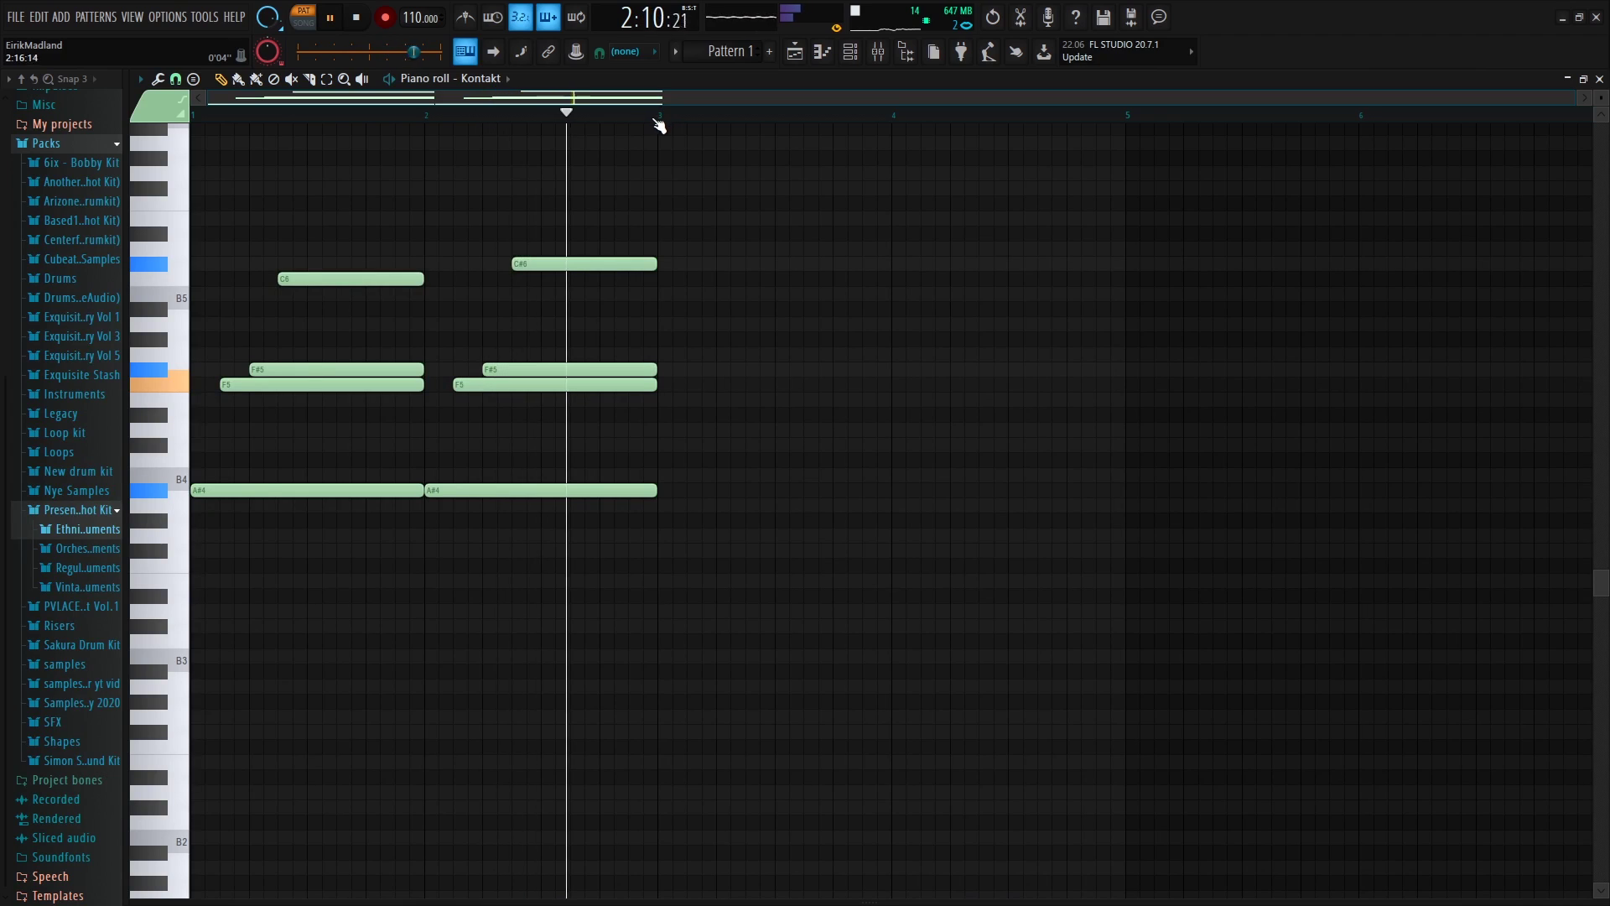
pyautogui.press('space')
# Raise the first bar's top note to F6 and set the second bar's top note to C6
pyautogui.moveTo(335, 279); pyautogui.dragTo(327, 206)
pyautogui.press('space')
pyautogui.press('space')
pyautogui.press('space')
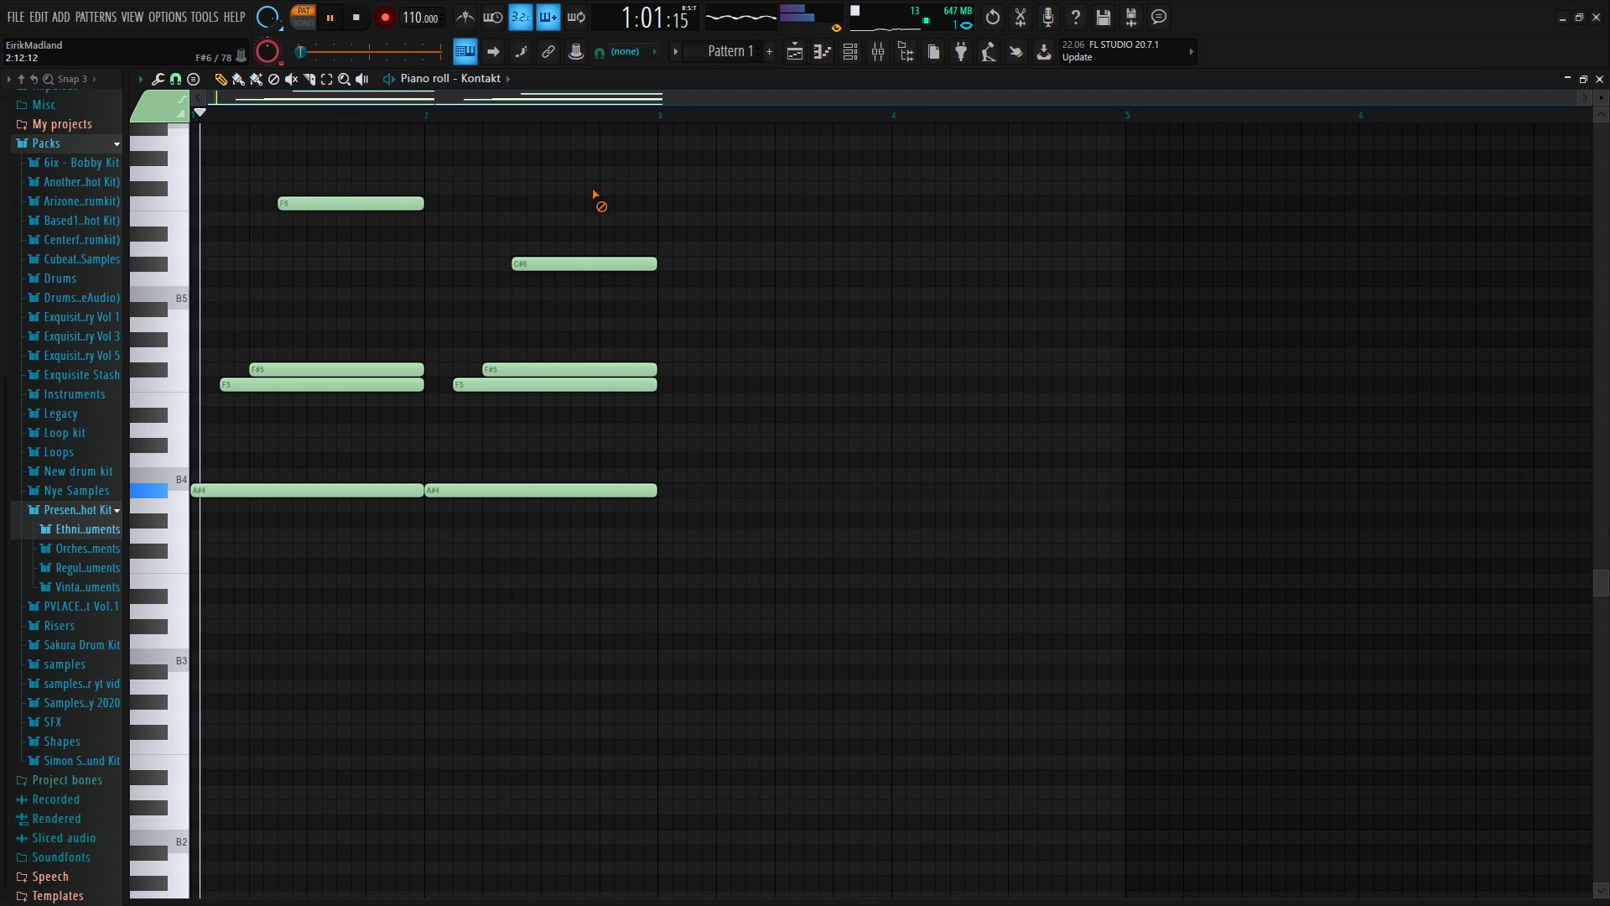
pyautogui.moveTo(560, 281); pyautogui.dragTo(558, 280)
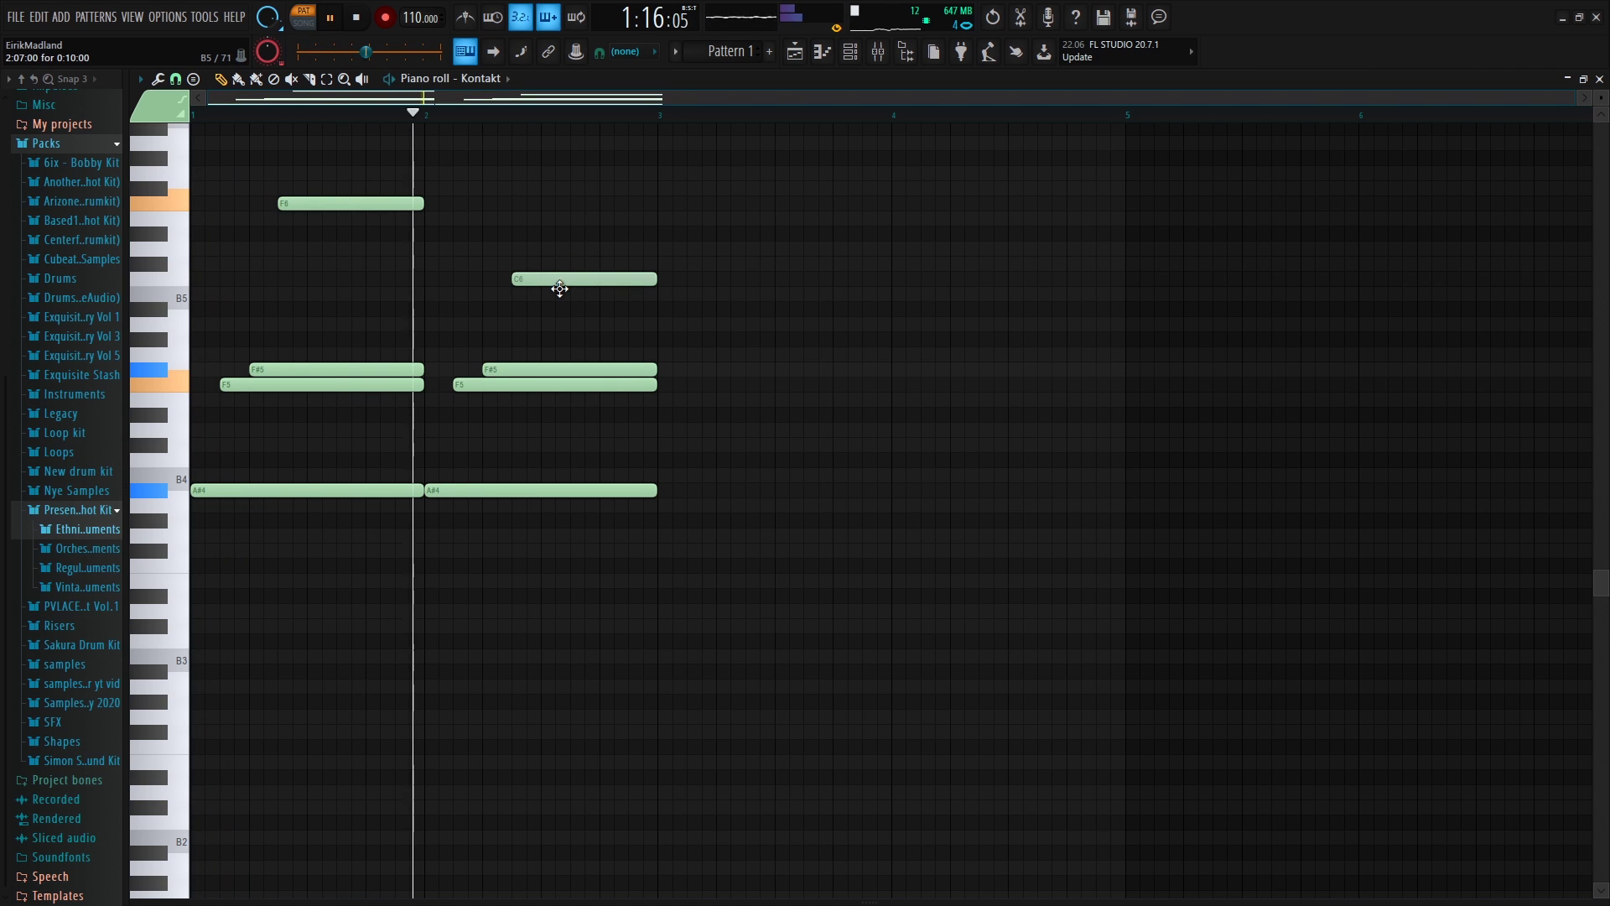
# Duplicate the two-bar phrase once so the notes fill four bars, and clear the selection
pyautogui.hotkey('ctrl', 'a')
pyautogui.scroll(1, 679, 366)
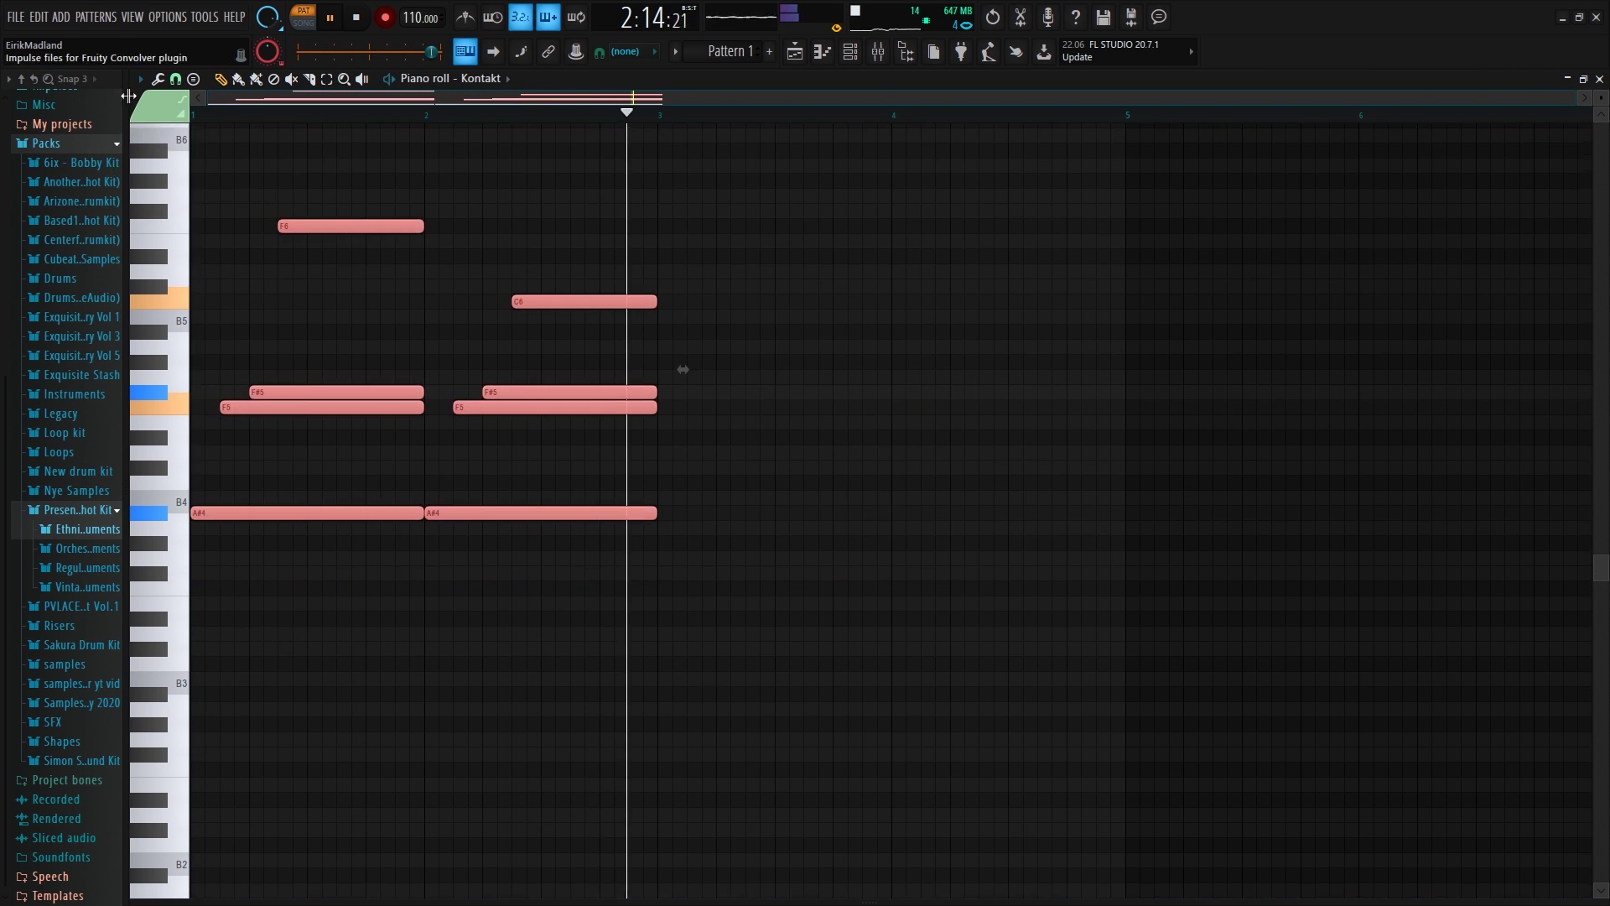
pyautogui.hotkey('ctrl', 'b')
pyautogui.scroll(-2, 978, 370)
pyautogui.hotkey('ctrl', 'd')
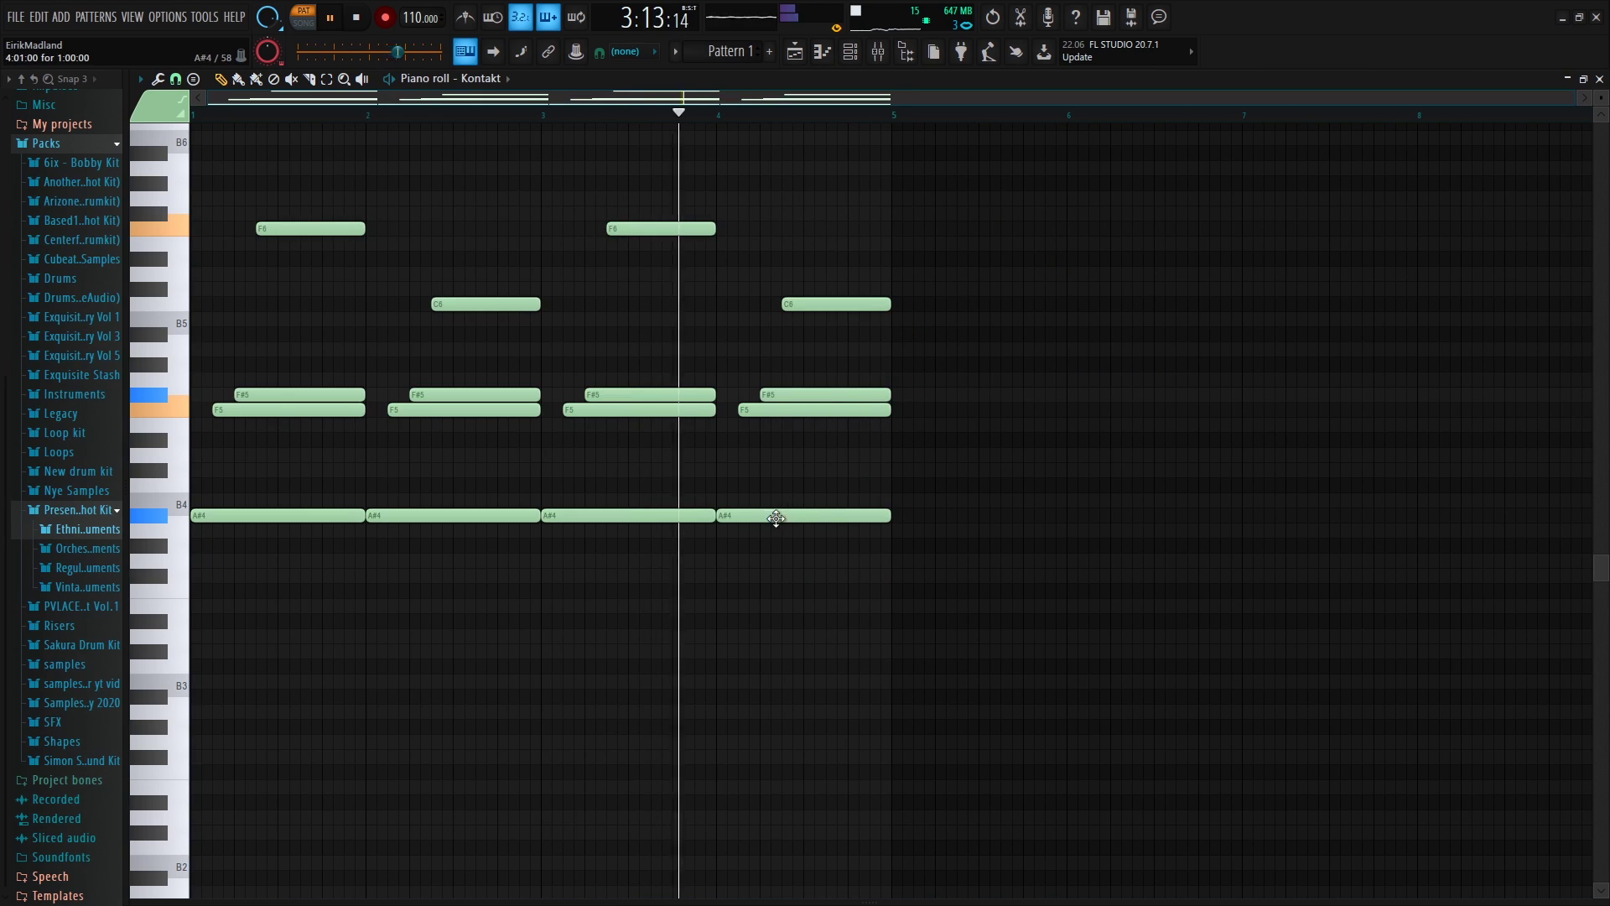
# Lower the fourth bar's A#4 root note to F#4 and audition the pattern from bar four
pyautogui.press('space')
pyautogui.moveTo(771, 518); pyautogui.dragTo(772, 583)
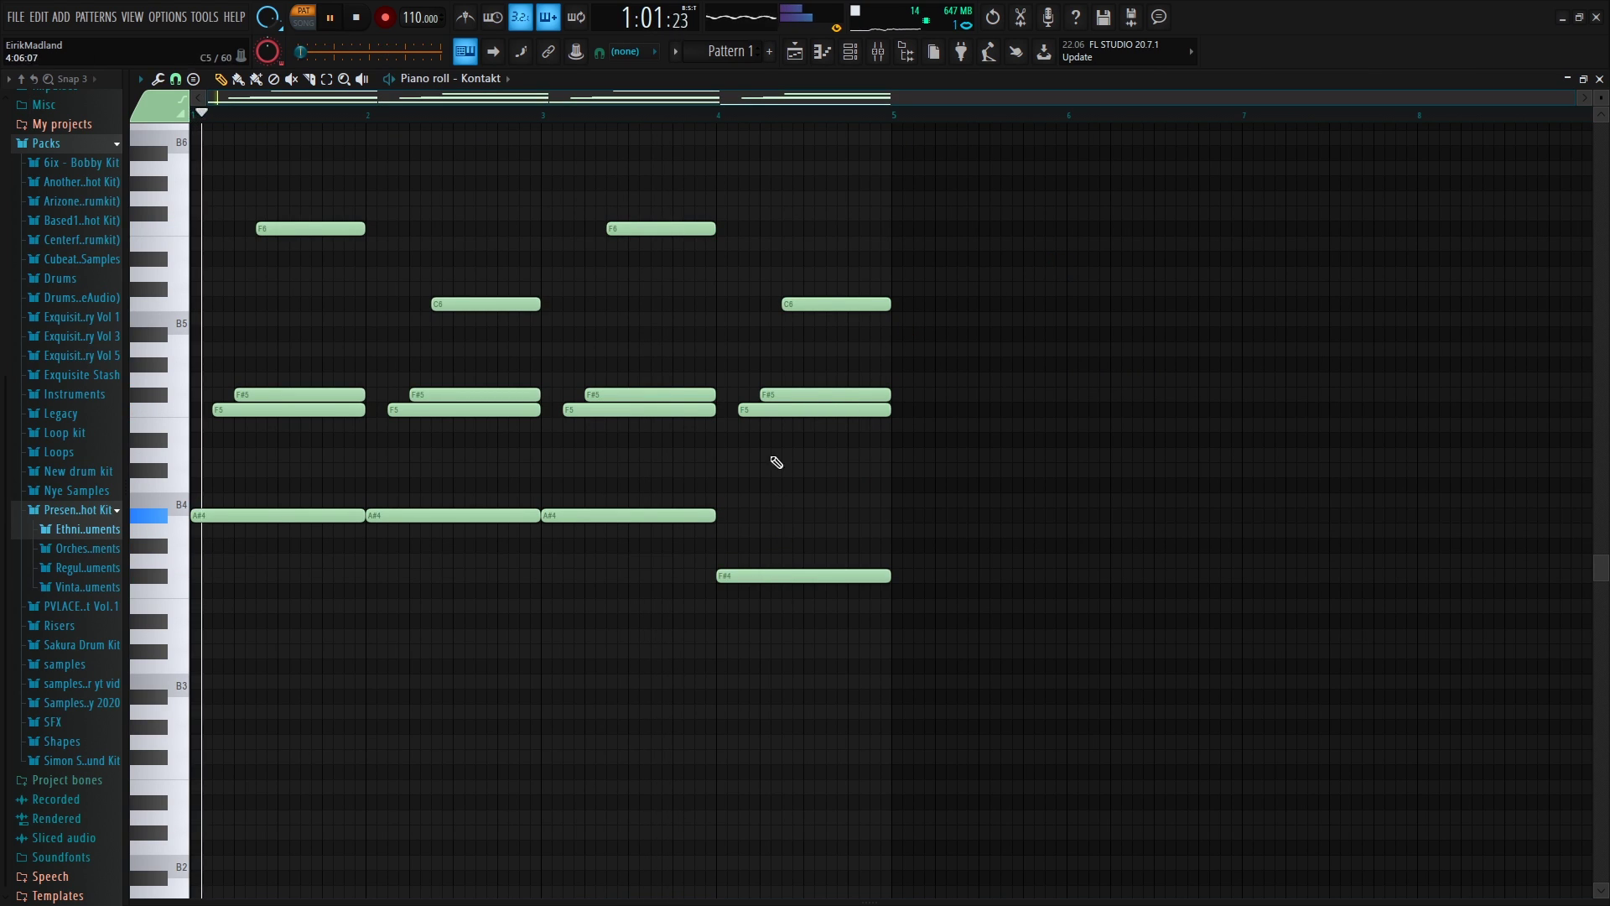
pyautogui.click(718, 117)
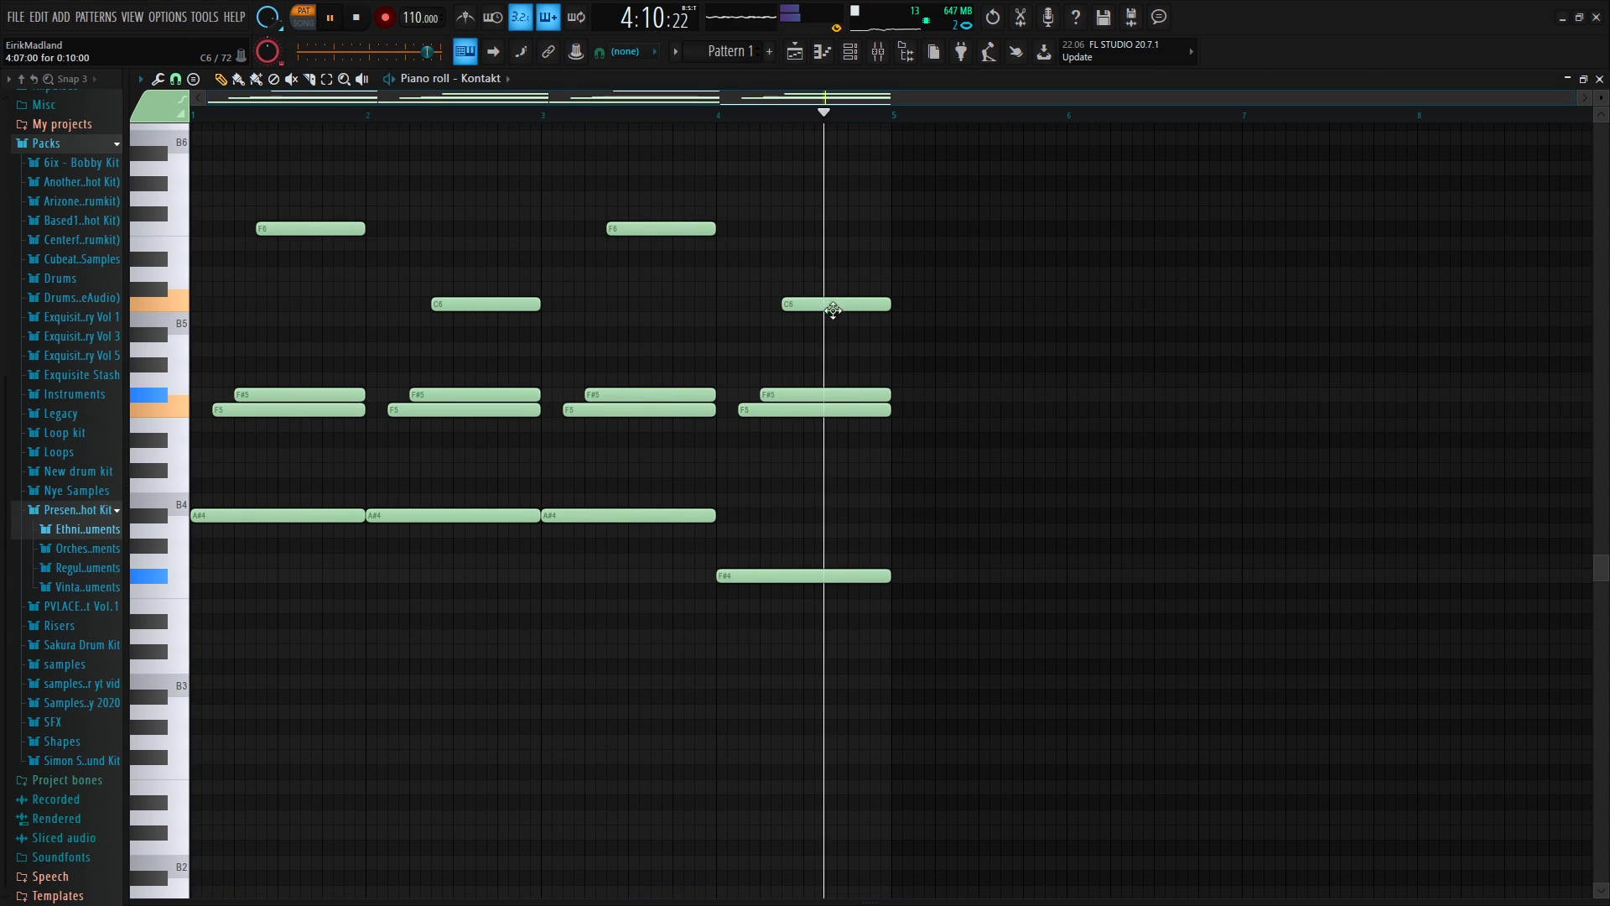
pyautogui.press('space')
pyautogui.press('space')
pyautogui.click(839, 317)
pyautogui.rightClick(857, 323)
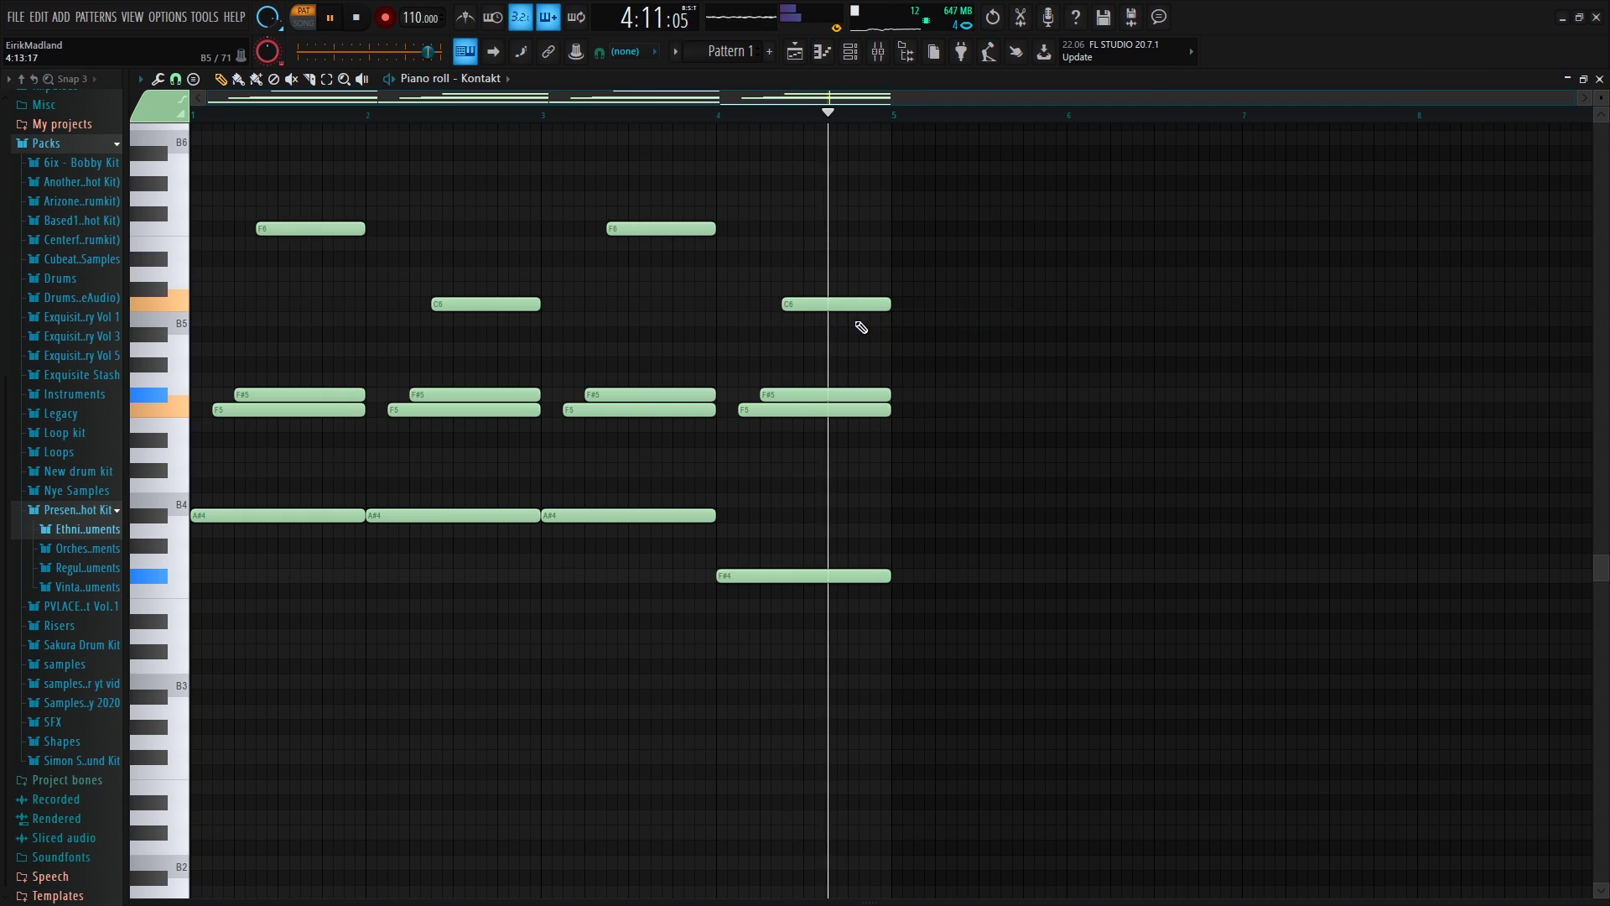
pyautogui.press('space')
# Lower the fourth bar's F5 note to C#5 and play the bar back
pyautogui.moveTo(770, 411); pyautogui.dragTo(774, 476)
pyautogui.press('space')
pyautogui.press('space')
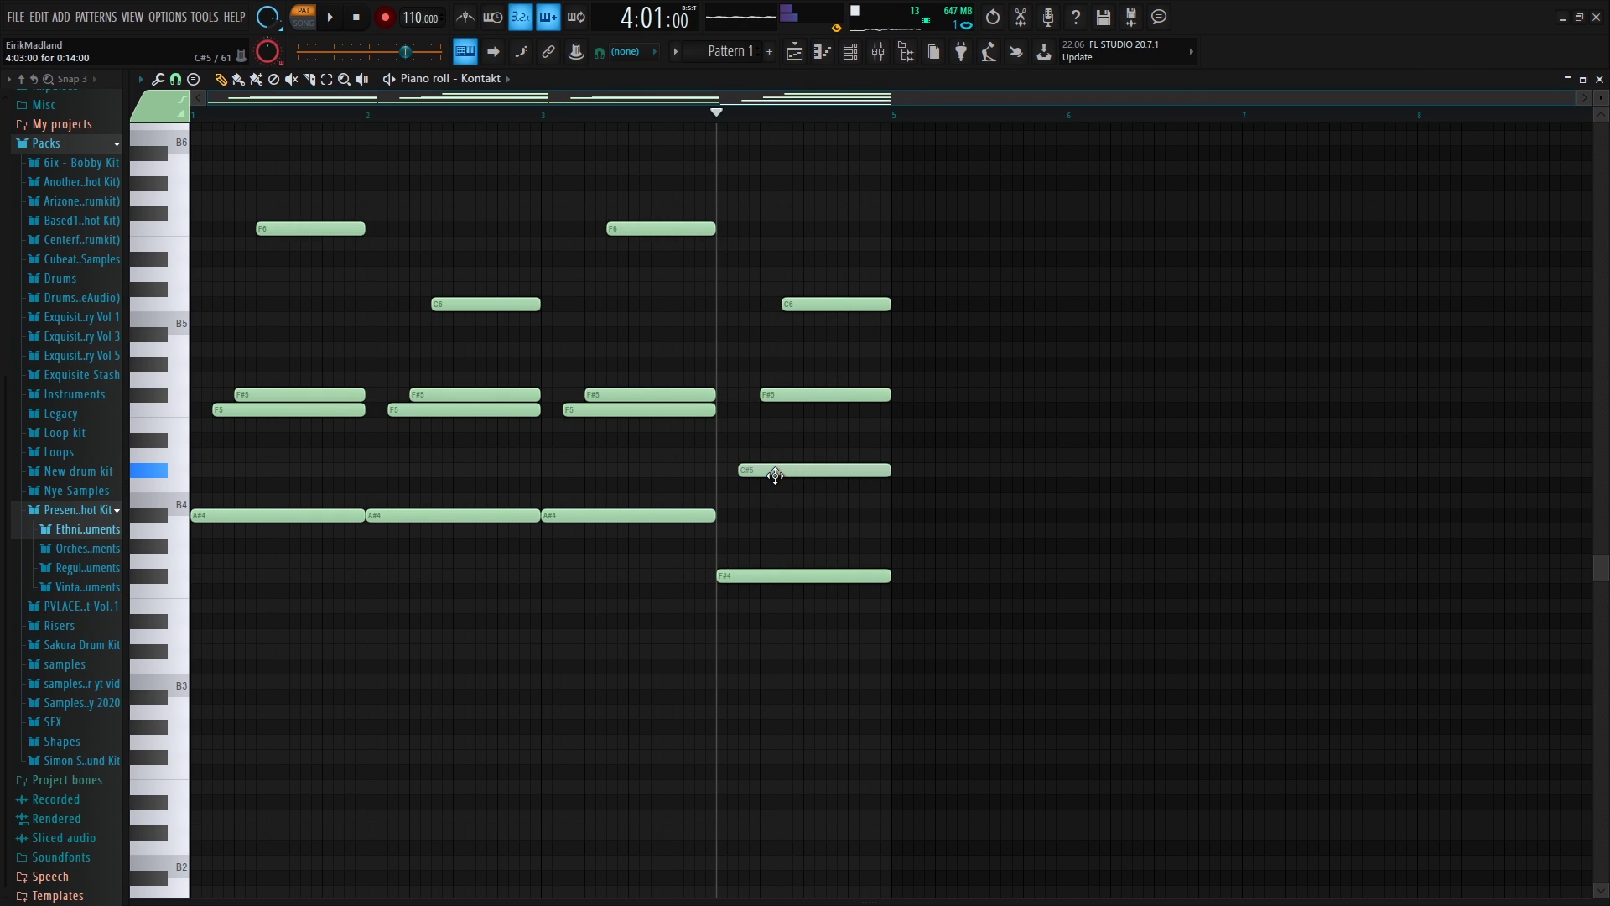
pyautogui.press('space')
pyautogui.press('space')
pyautogui.press('space')
# Add a G#5 note starting at 4:13 and trim it to end with the fourth bar
pyautogui.click(857, 365)
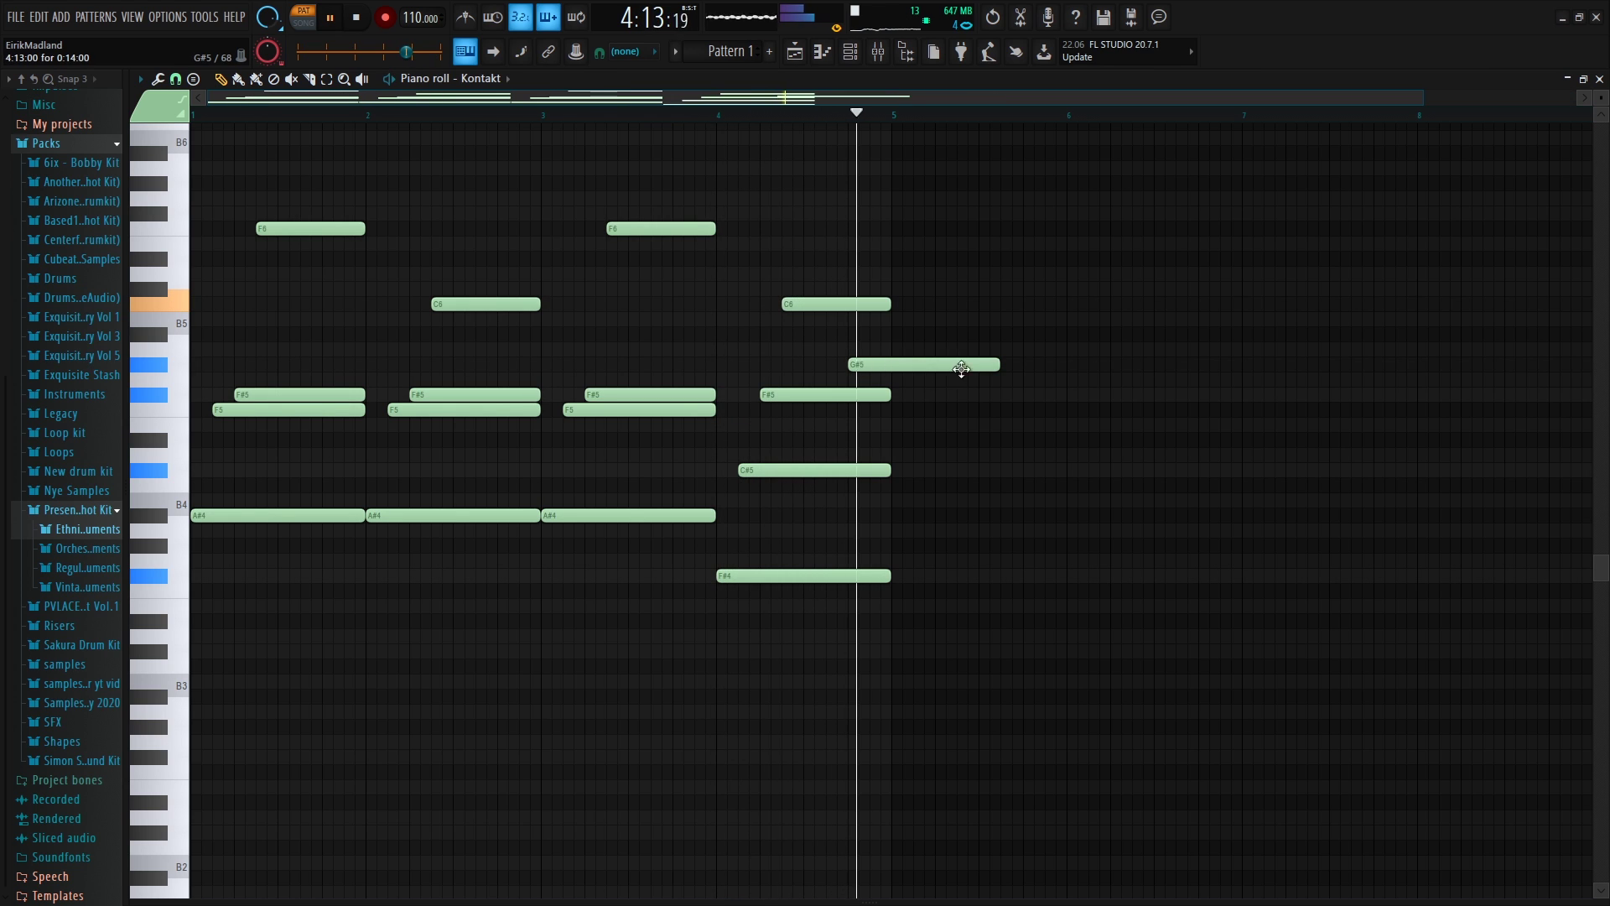
pyautogui.press('space')
pyautogui.press('space')
pyautogui.moveTo(998, 365); pyautogui.dragTo(887, 384)
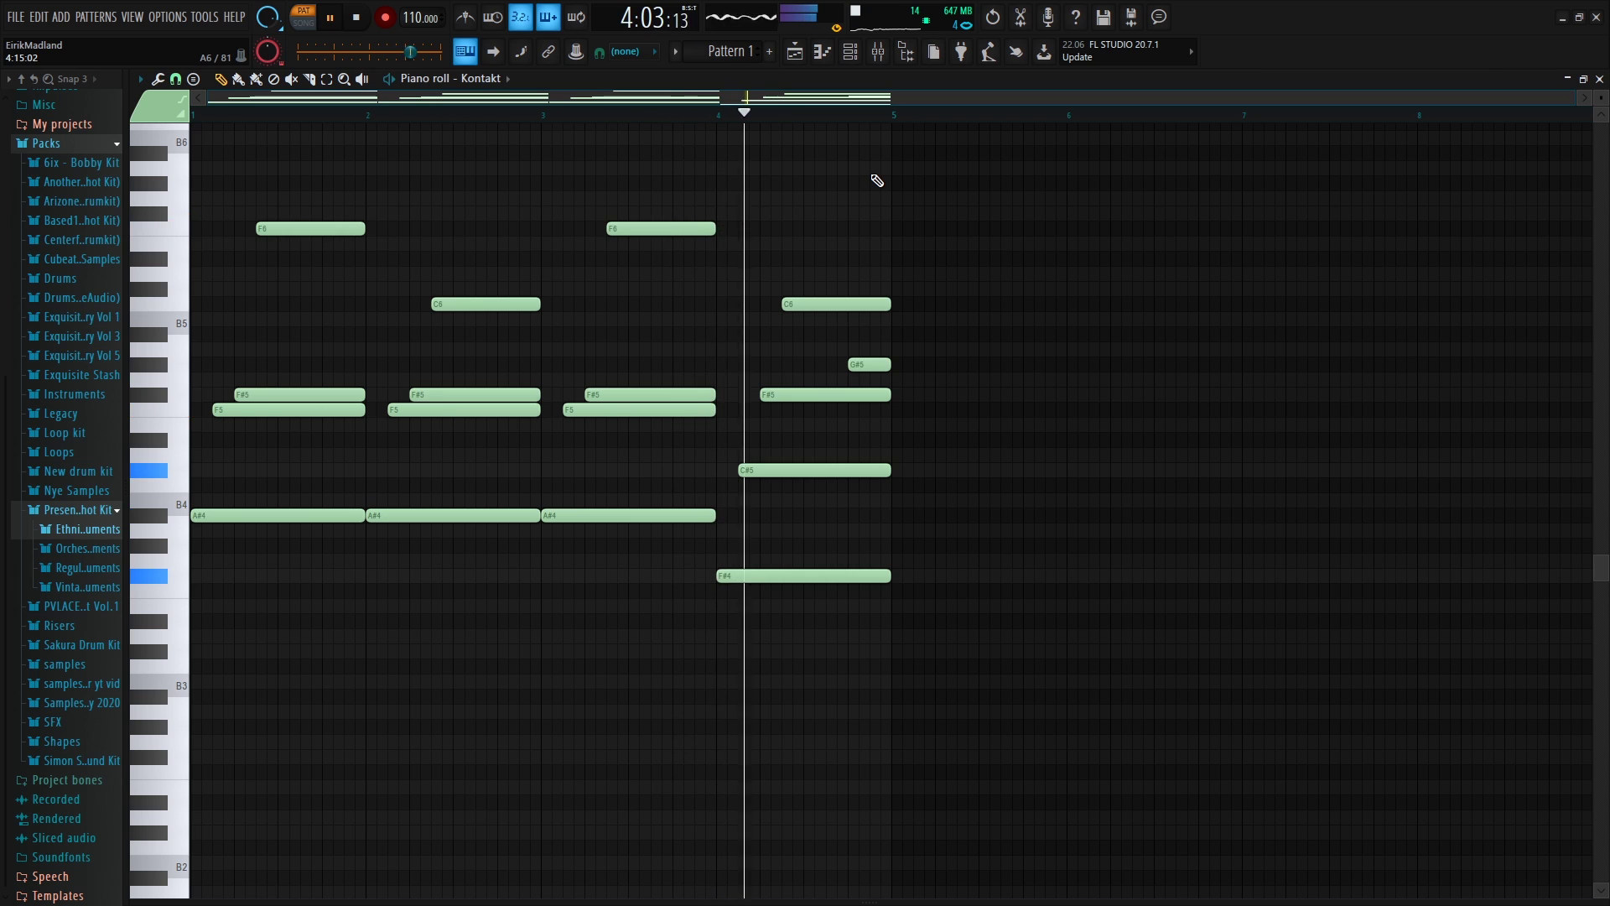
# Select all notes, enlarge the velocity lane and lower the first bar's velocities, with the root note at about 70% and the two middle notes softer
pyautogui.moveTo(1067, 657); pyautogui.dragTo(258, 126)
pyautogui.moveTo(697, 901); pyautogui.dragTo(604, 264)
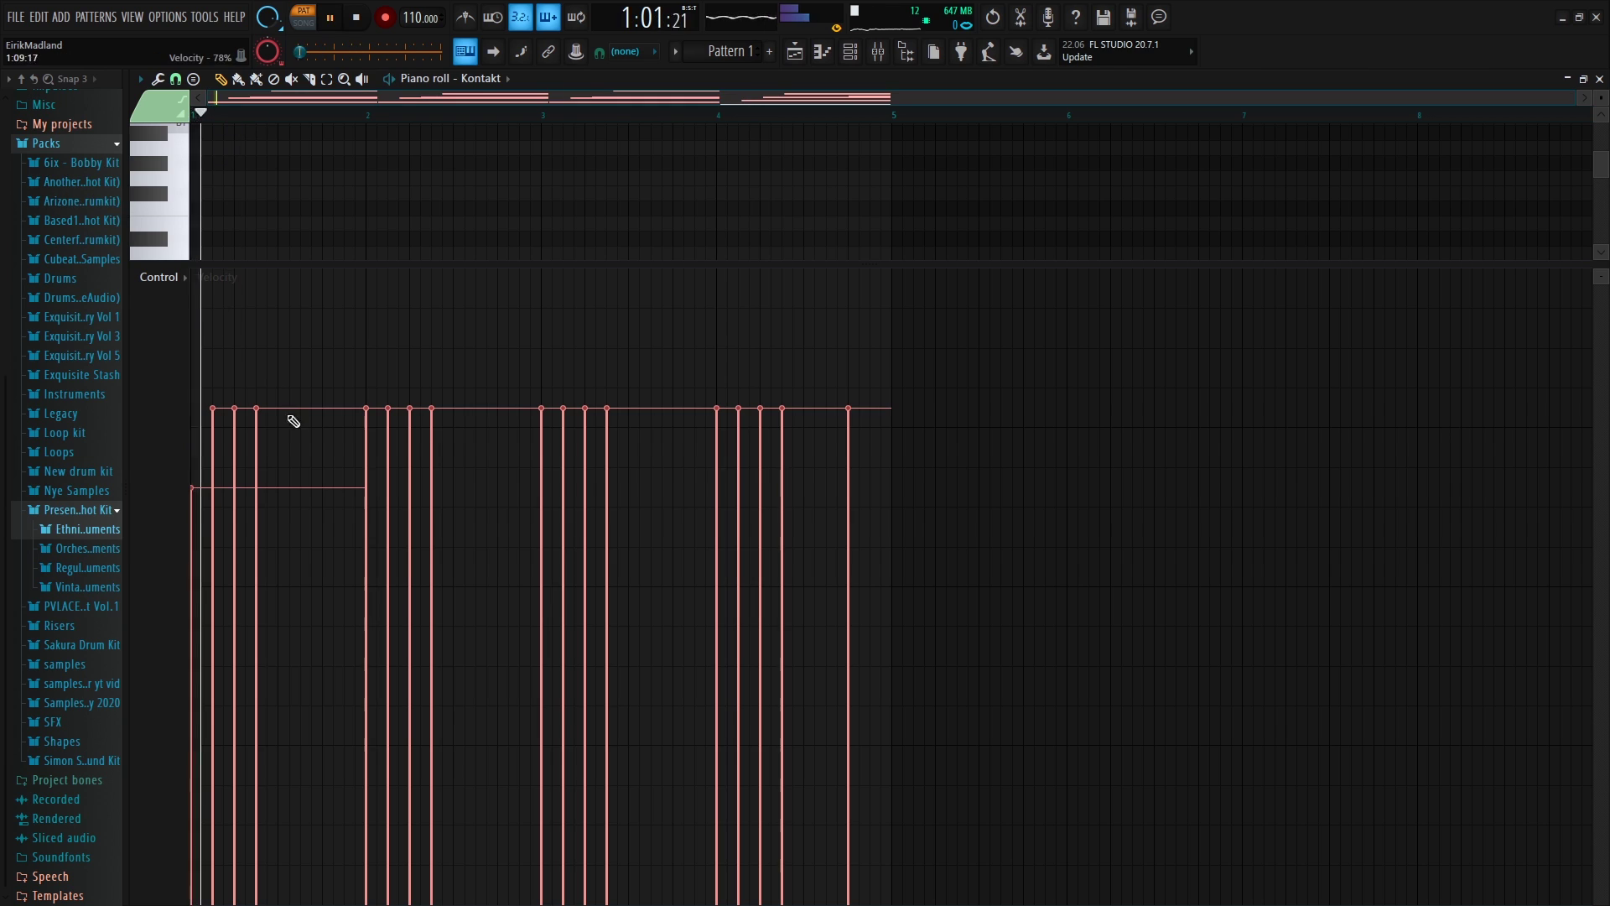
pyautogui.press('space')
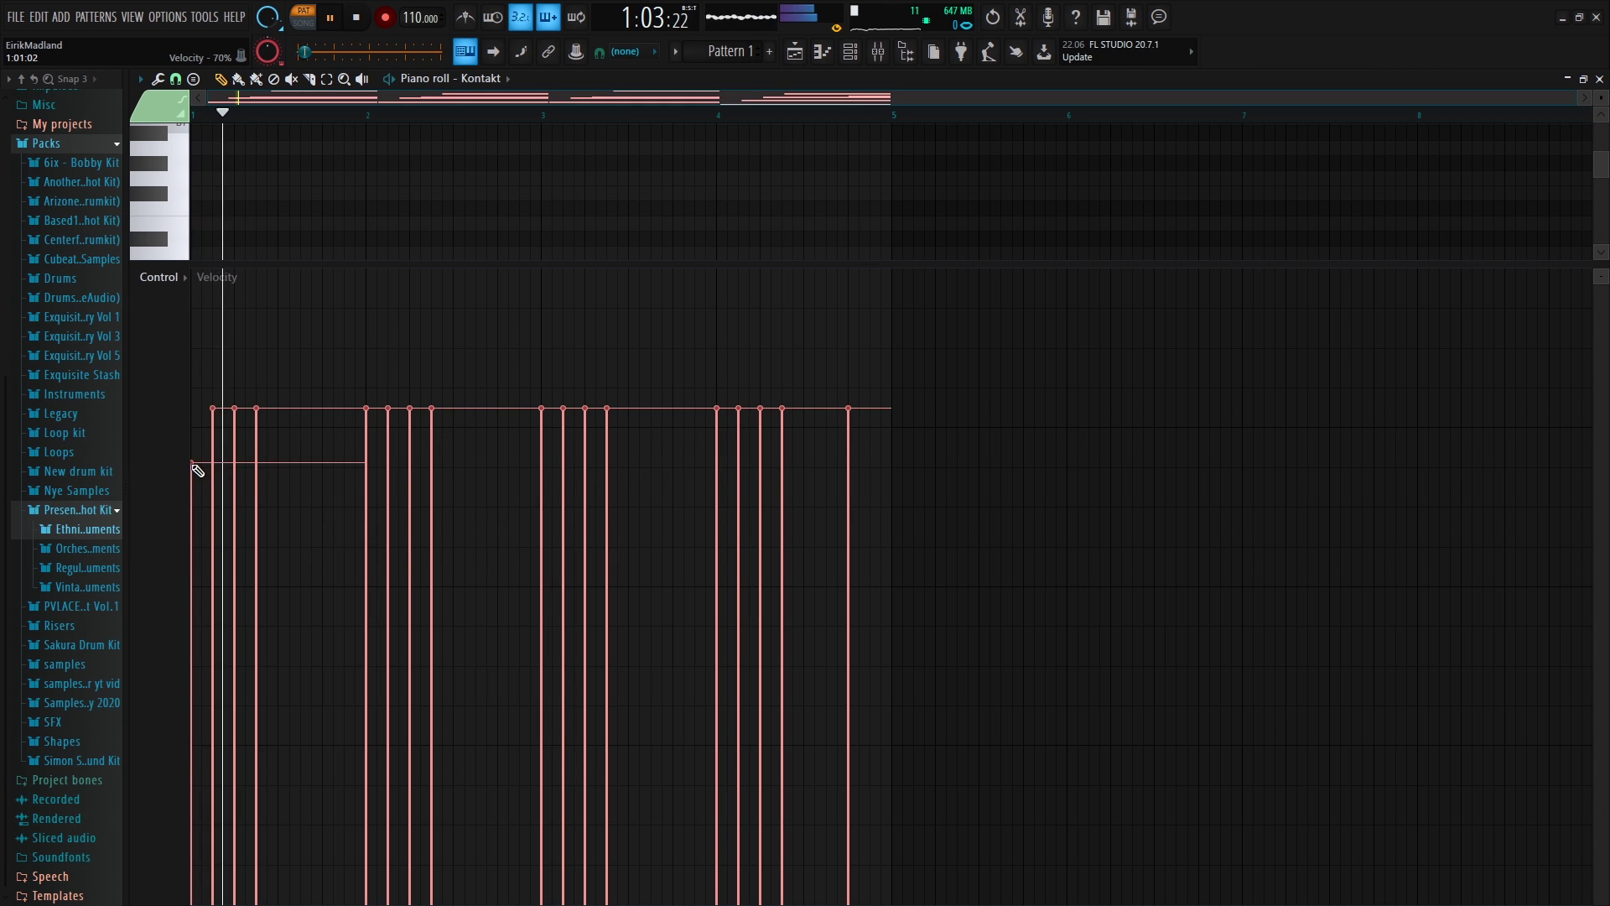
pyautogui.press('space')
pyautogui.click(236, 478)
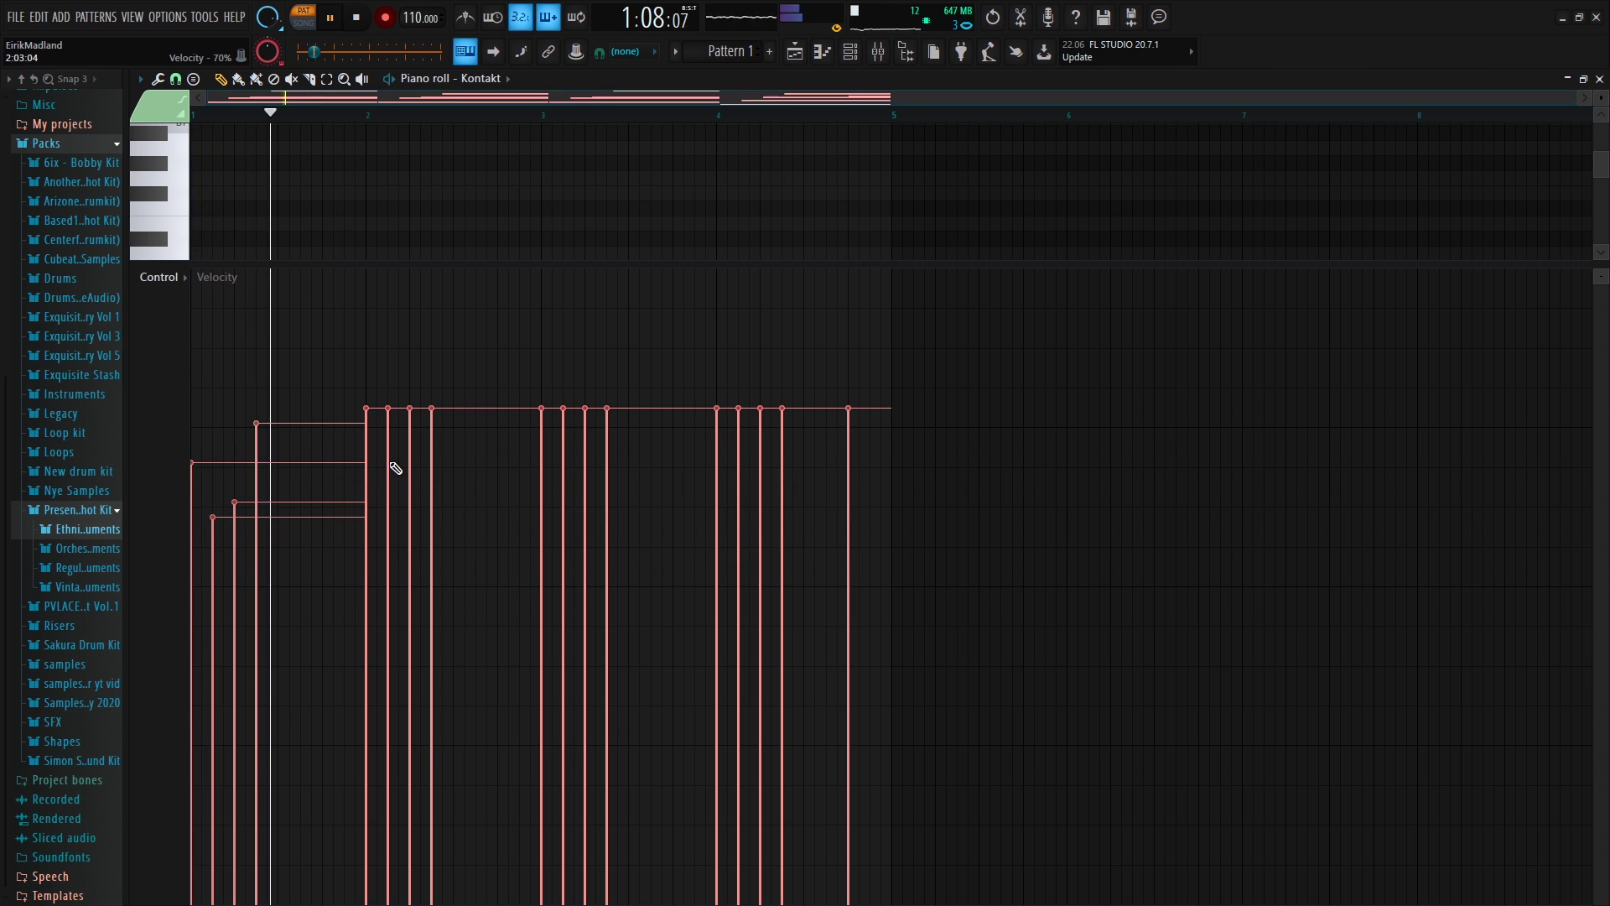
# Lower the velocities in the second and third bars, keeping each bar's two middle notes softest and the second bar's top note at 74%
pyautogui.moveTo(366, 439)
pyautogui.mouseDown()
pyautogui.moveTo(366, 463)
pyautogui.moveTo(389, 442)
pyautogui.mouseUp()
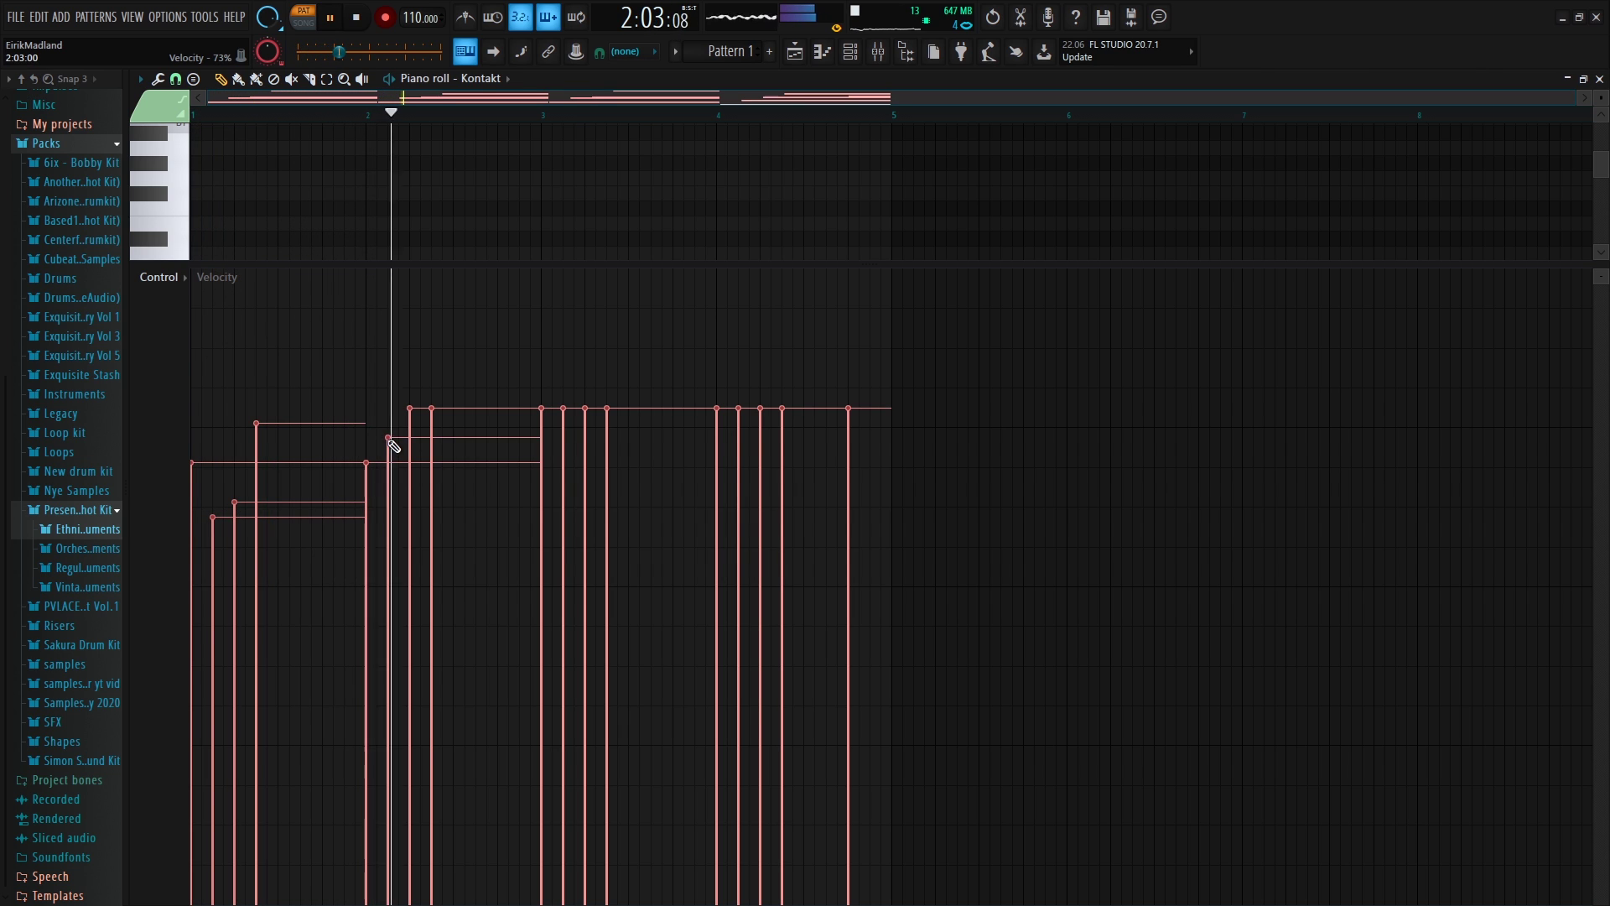
pyautogui.click(408, 502)
pyautogui.click(432, 433)
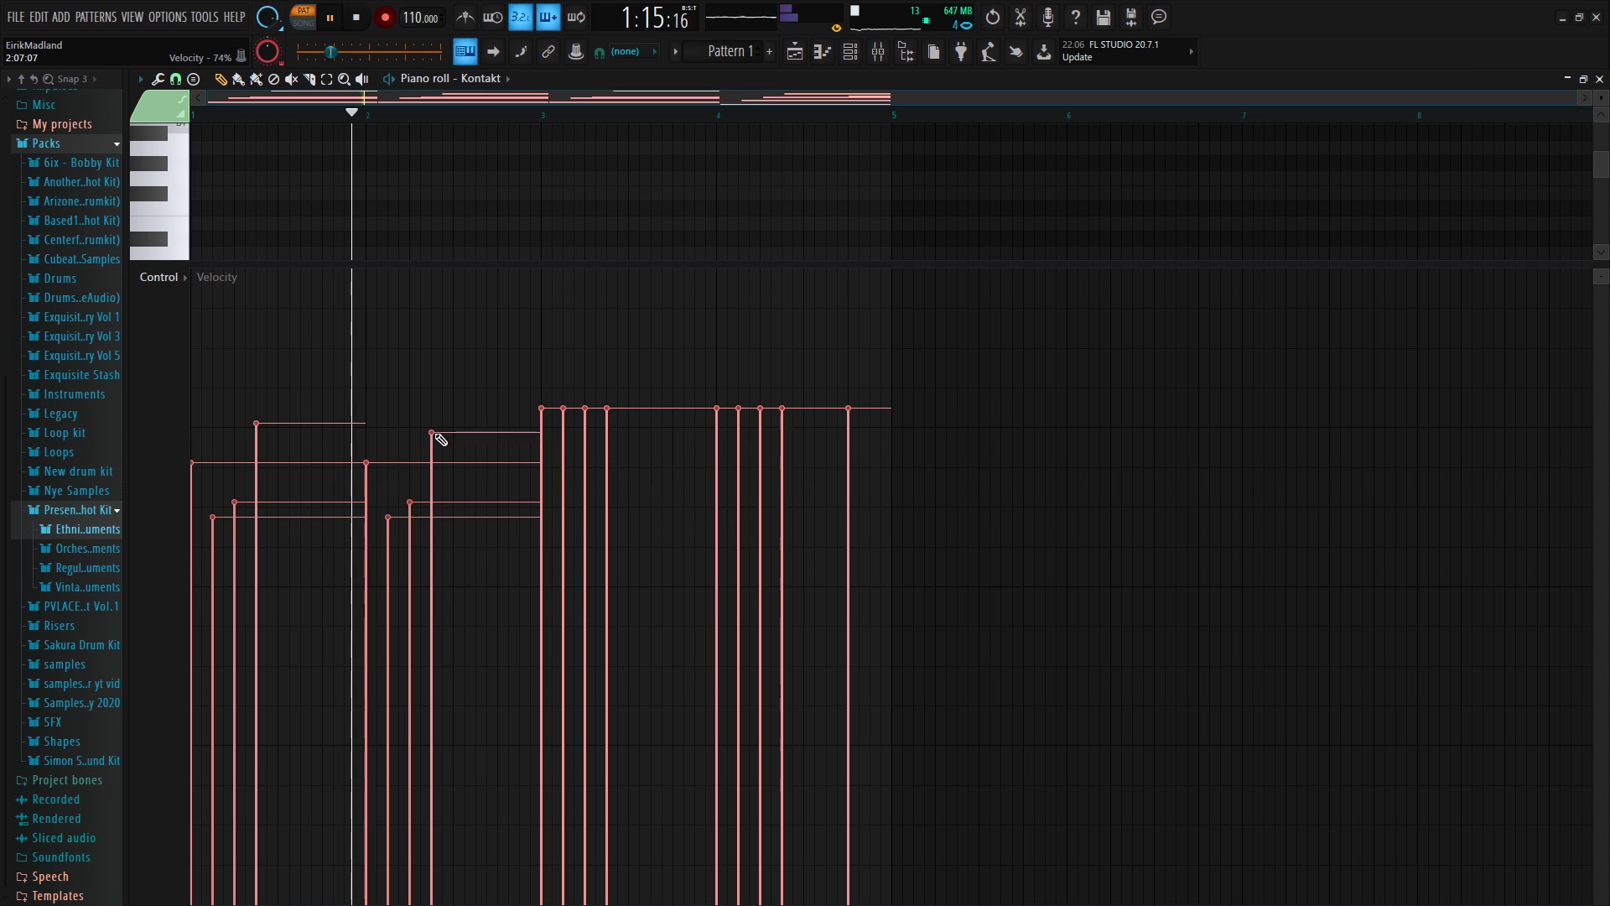
pyautogui.click(541, 449)
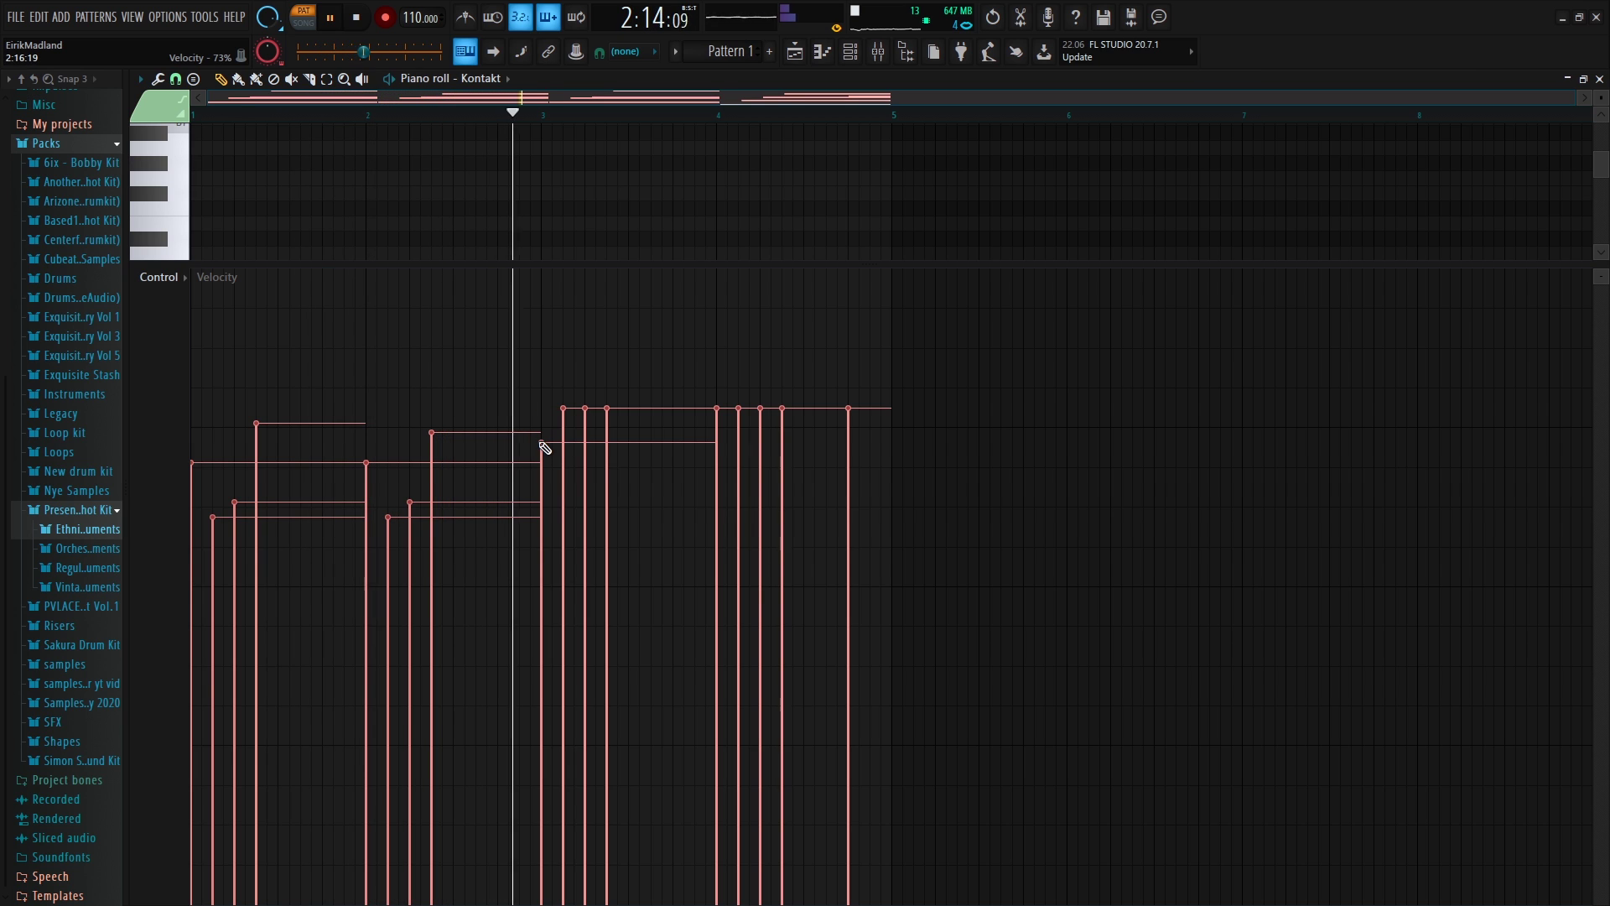
pyautogui.click(586, 493)
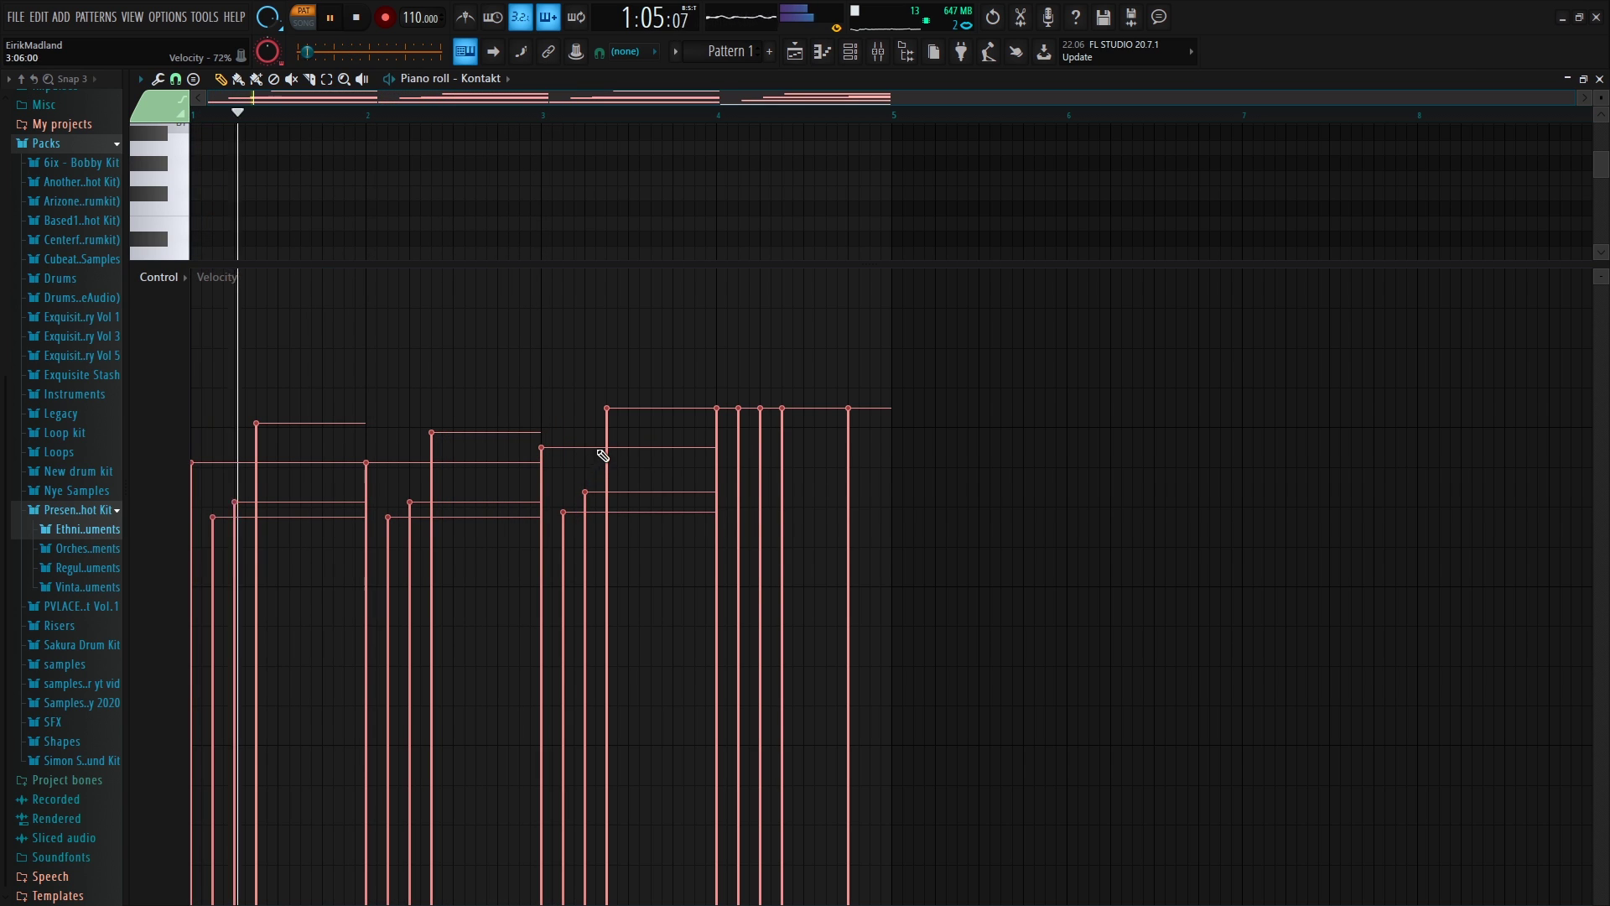
# Soften the fourth bar's velocities, with its root note at 71%, and set the third bar's top note to 73%
pyautogui.click(717, 437)
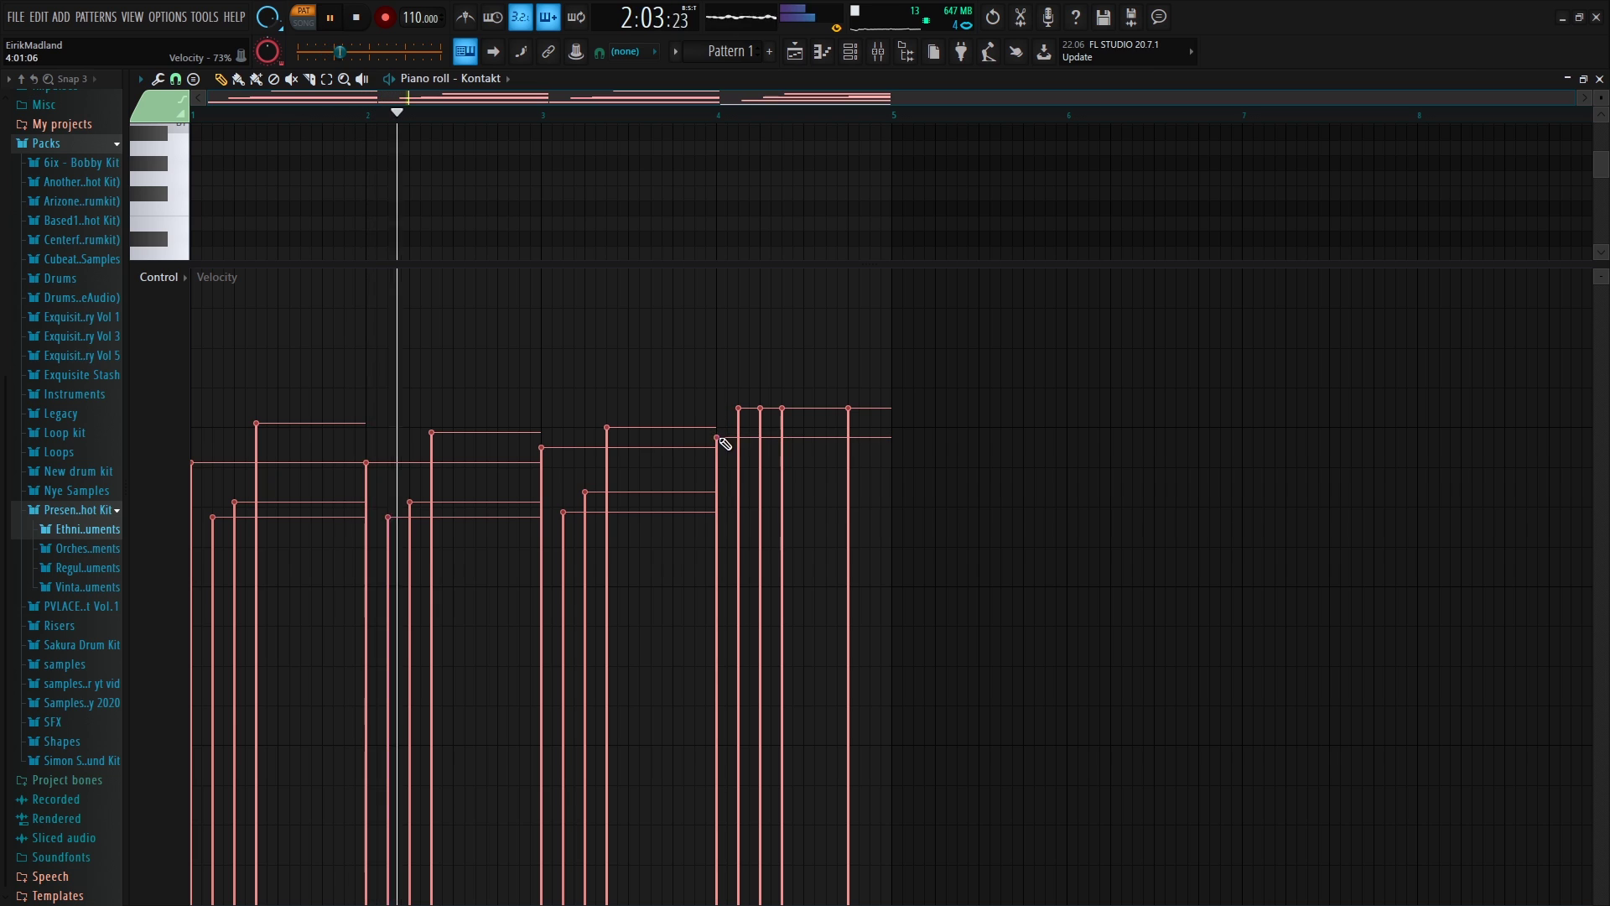
pyautogui.click(738, 462)
pyautogui.click(741, 507)
pyautogui.click(761, 488)
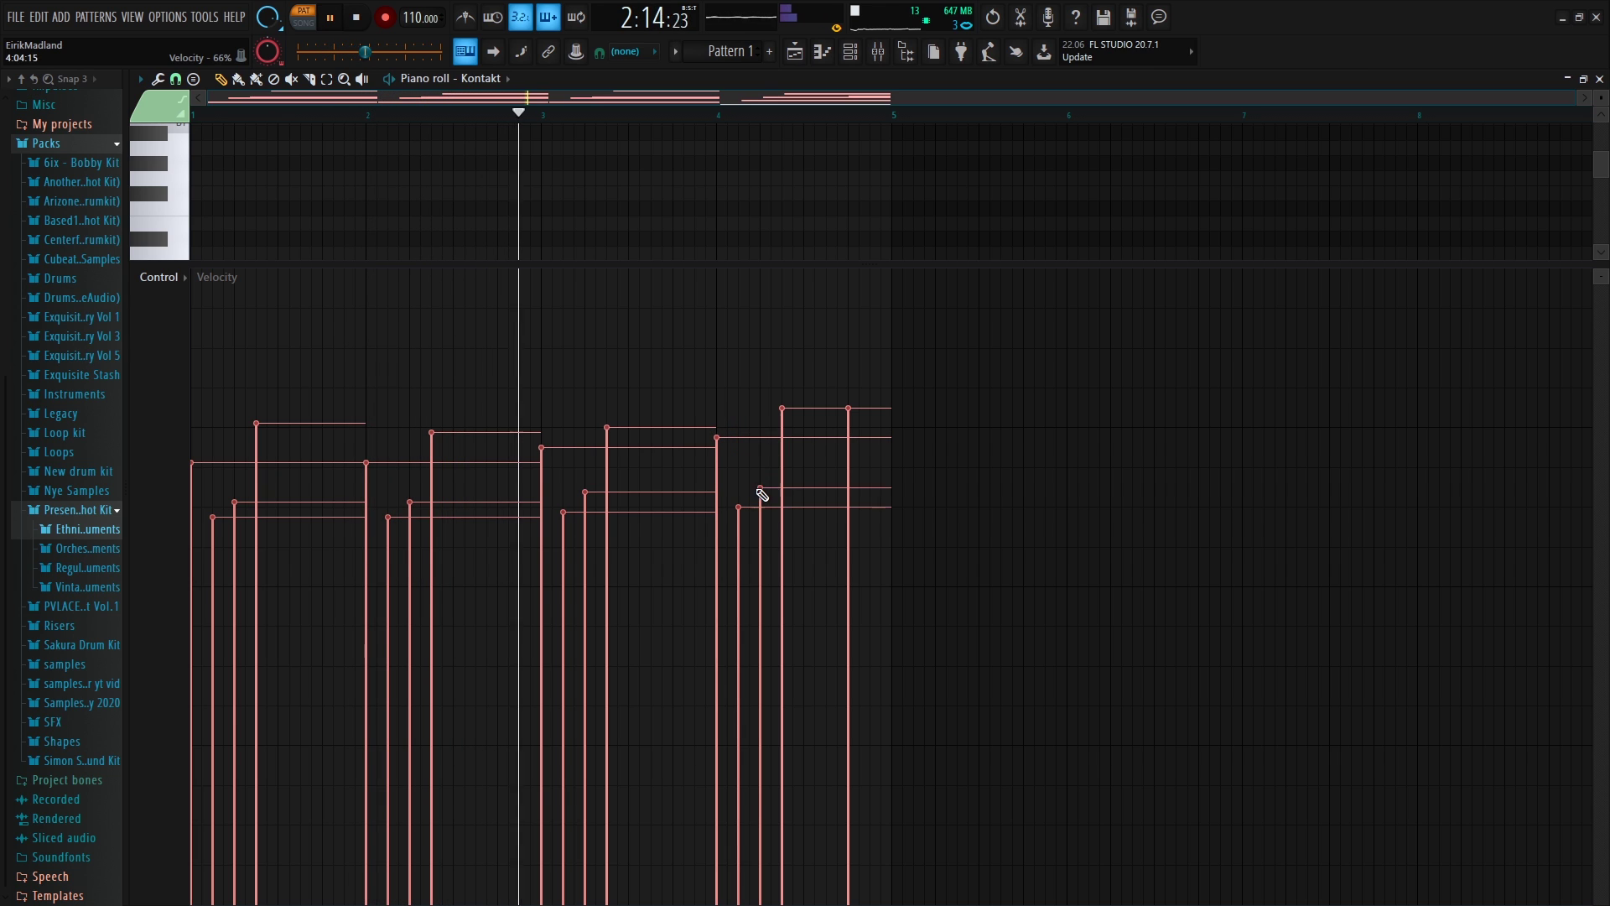
pyautogui.click(789, 428)
pyautogui.click(793, 438)
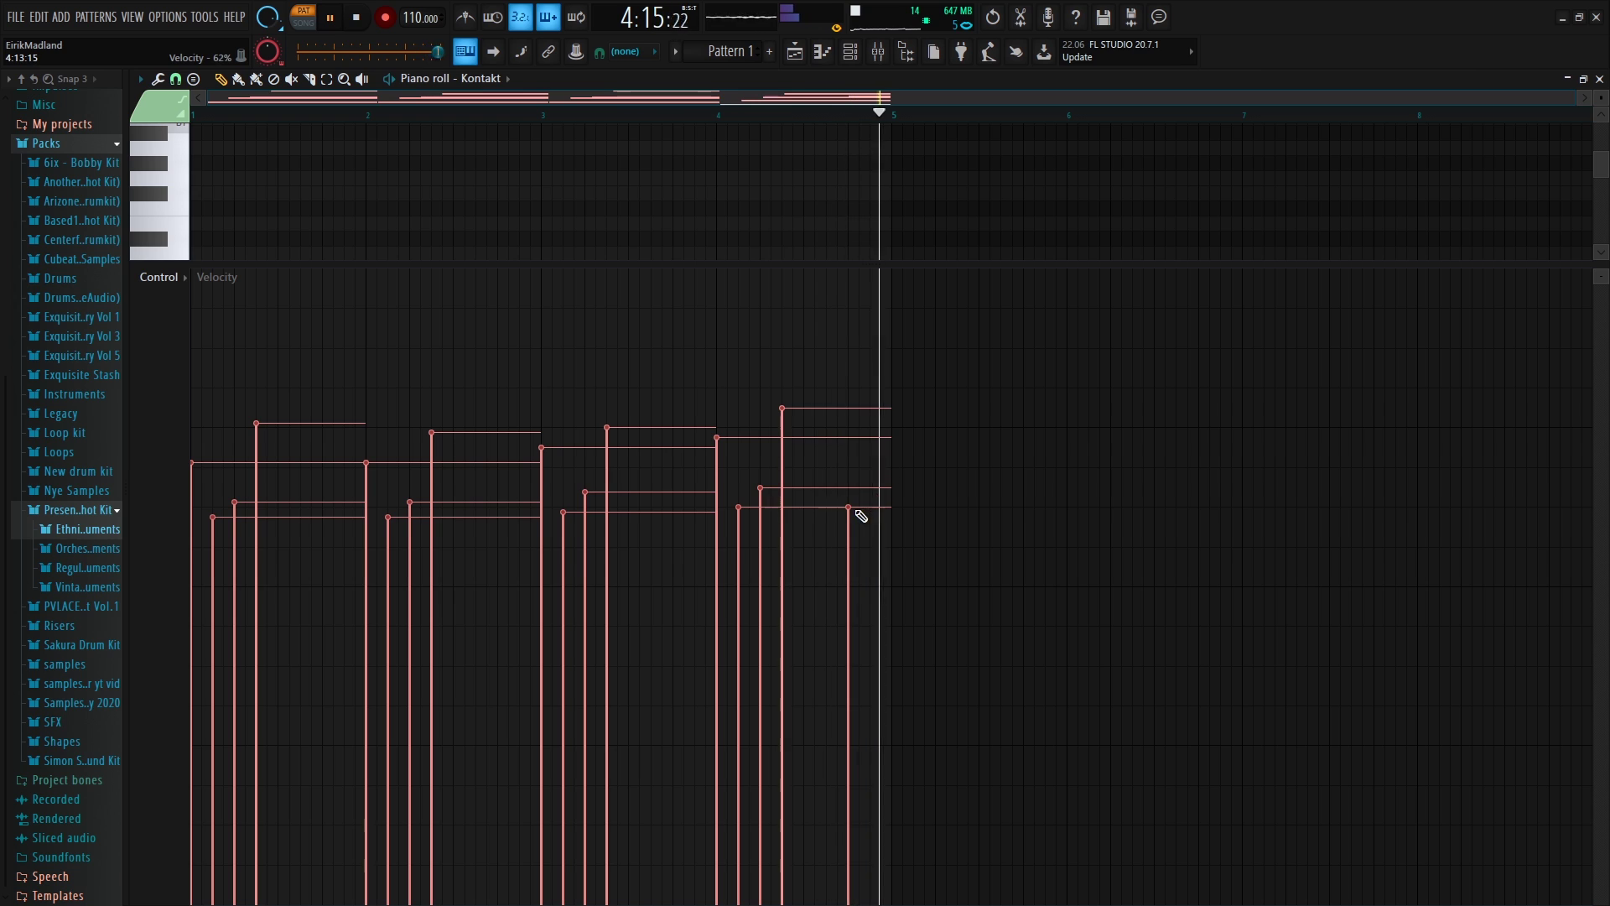
pyautogui.click(863, 538)
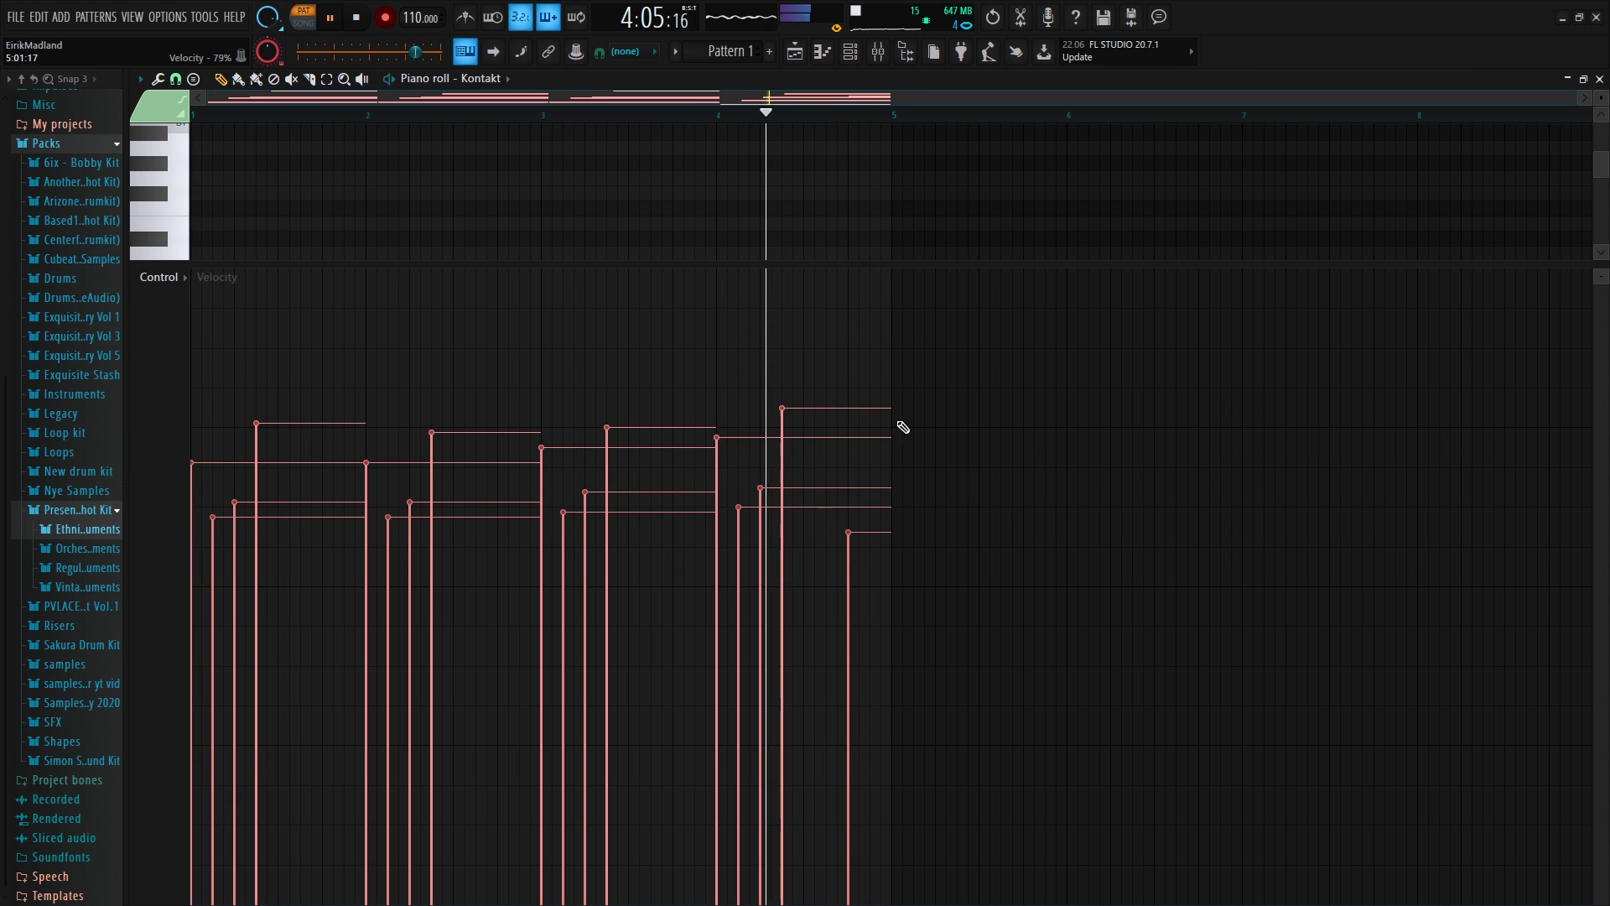
pyautogui.click(867, 528)
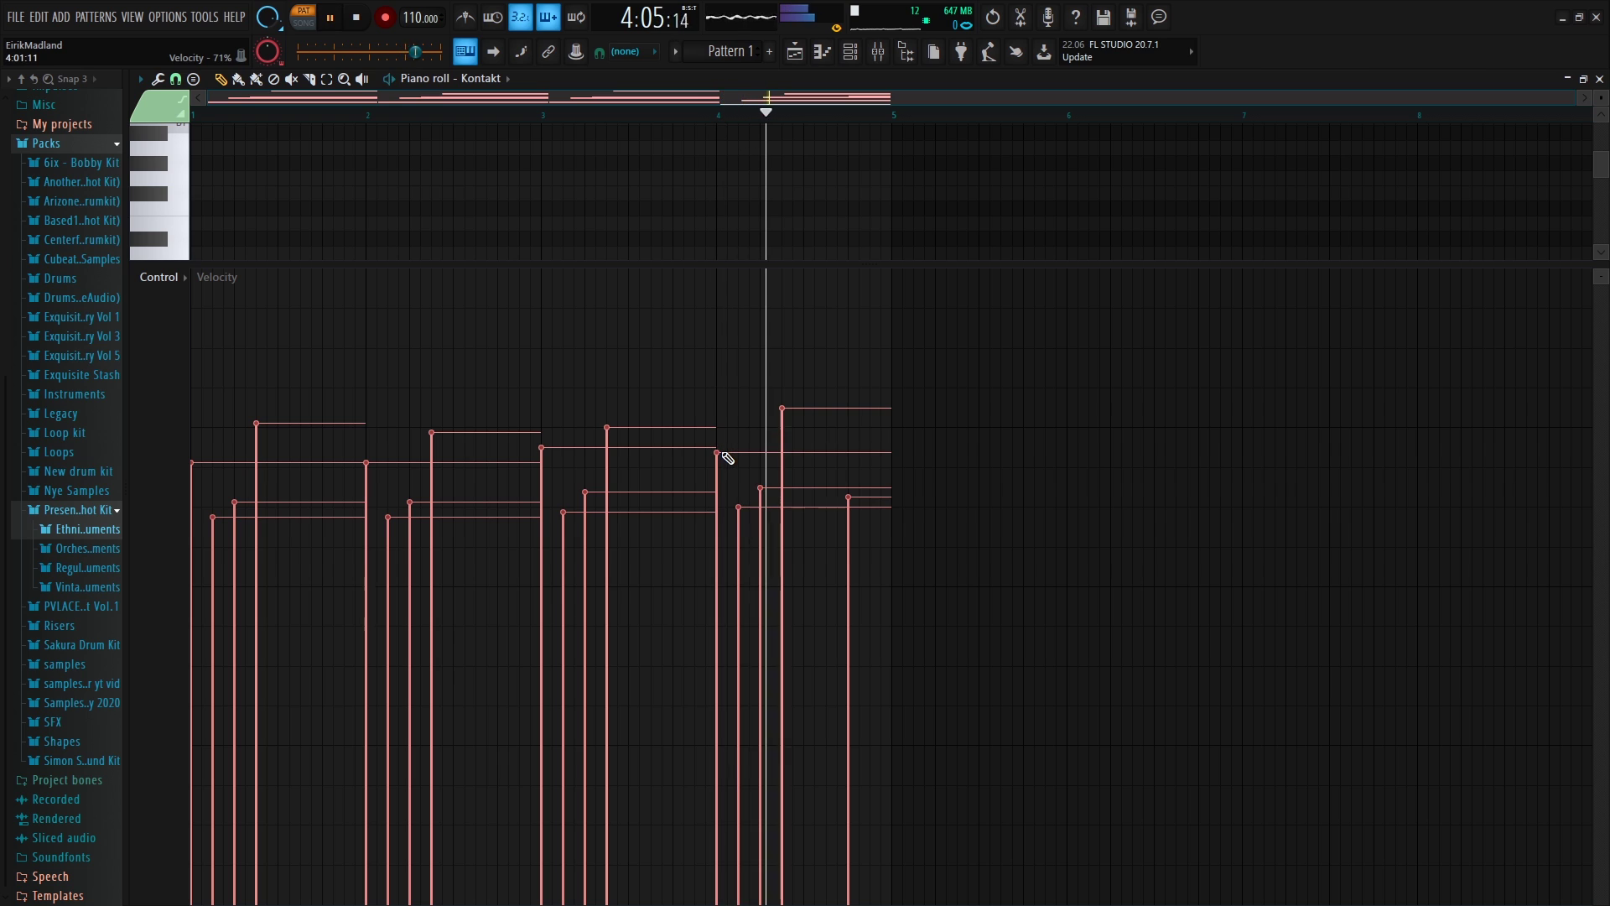
pyautogui.click(606, 437)
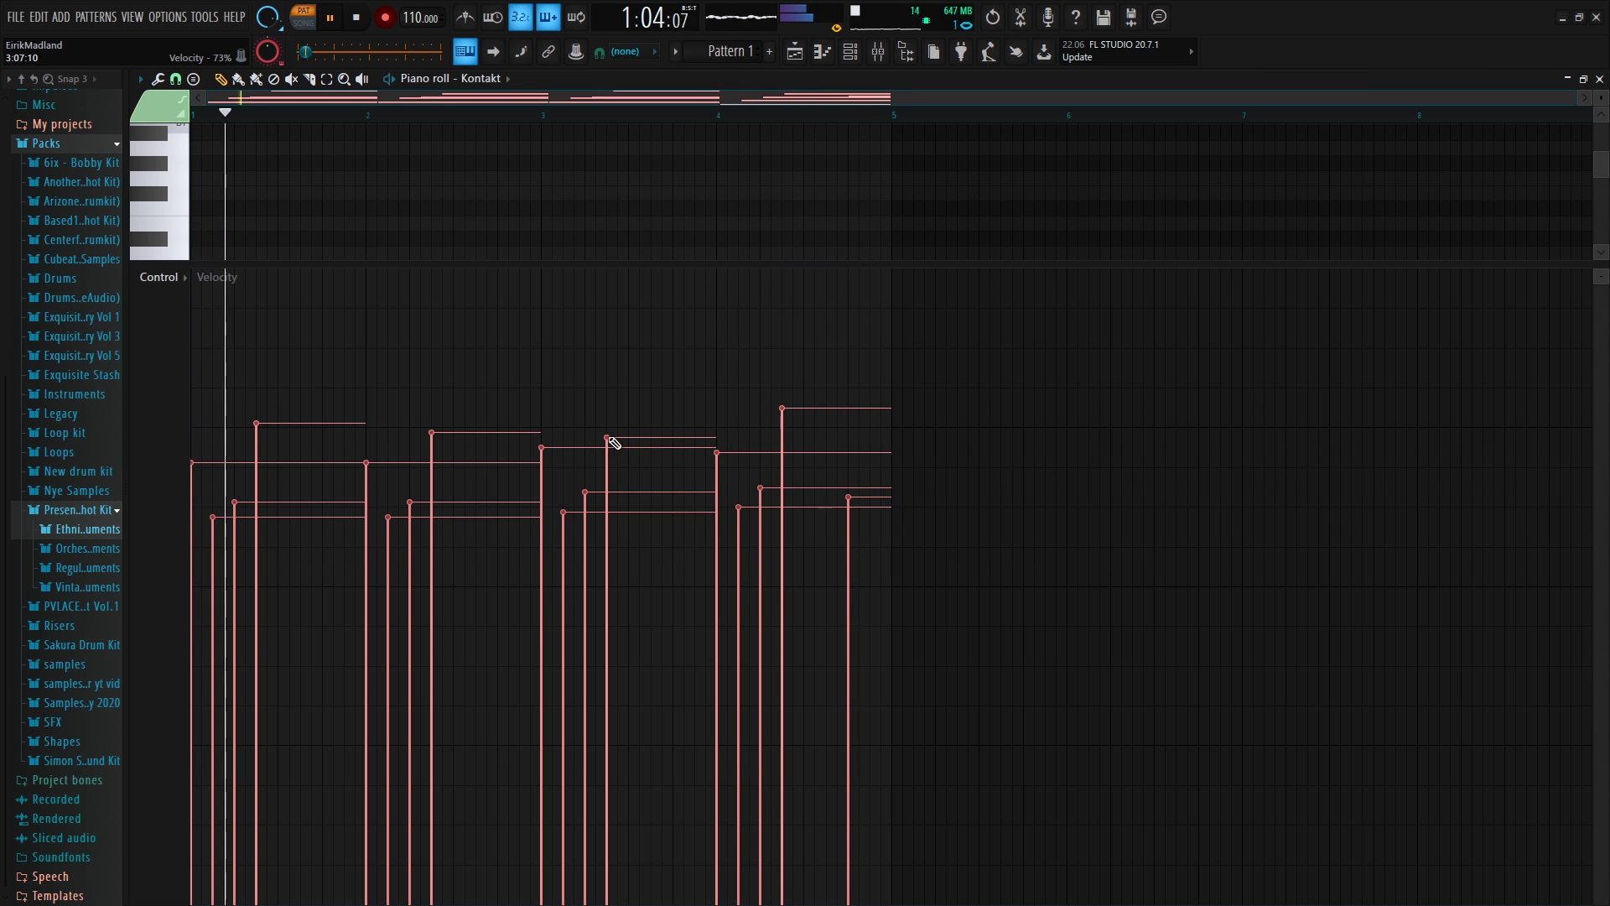
# Slightly lower the top-note velocities in bars one and two and the root-note velocities in bars one to three, with bar two's root about 68%
pyautogui.click(431, 437)
pyautogui.click(256, 428)
pyautogui.click(192, 472)
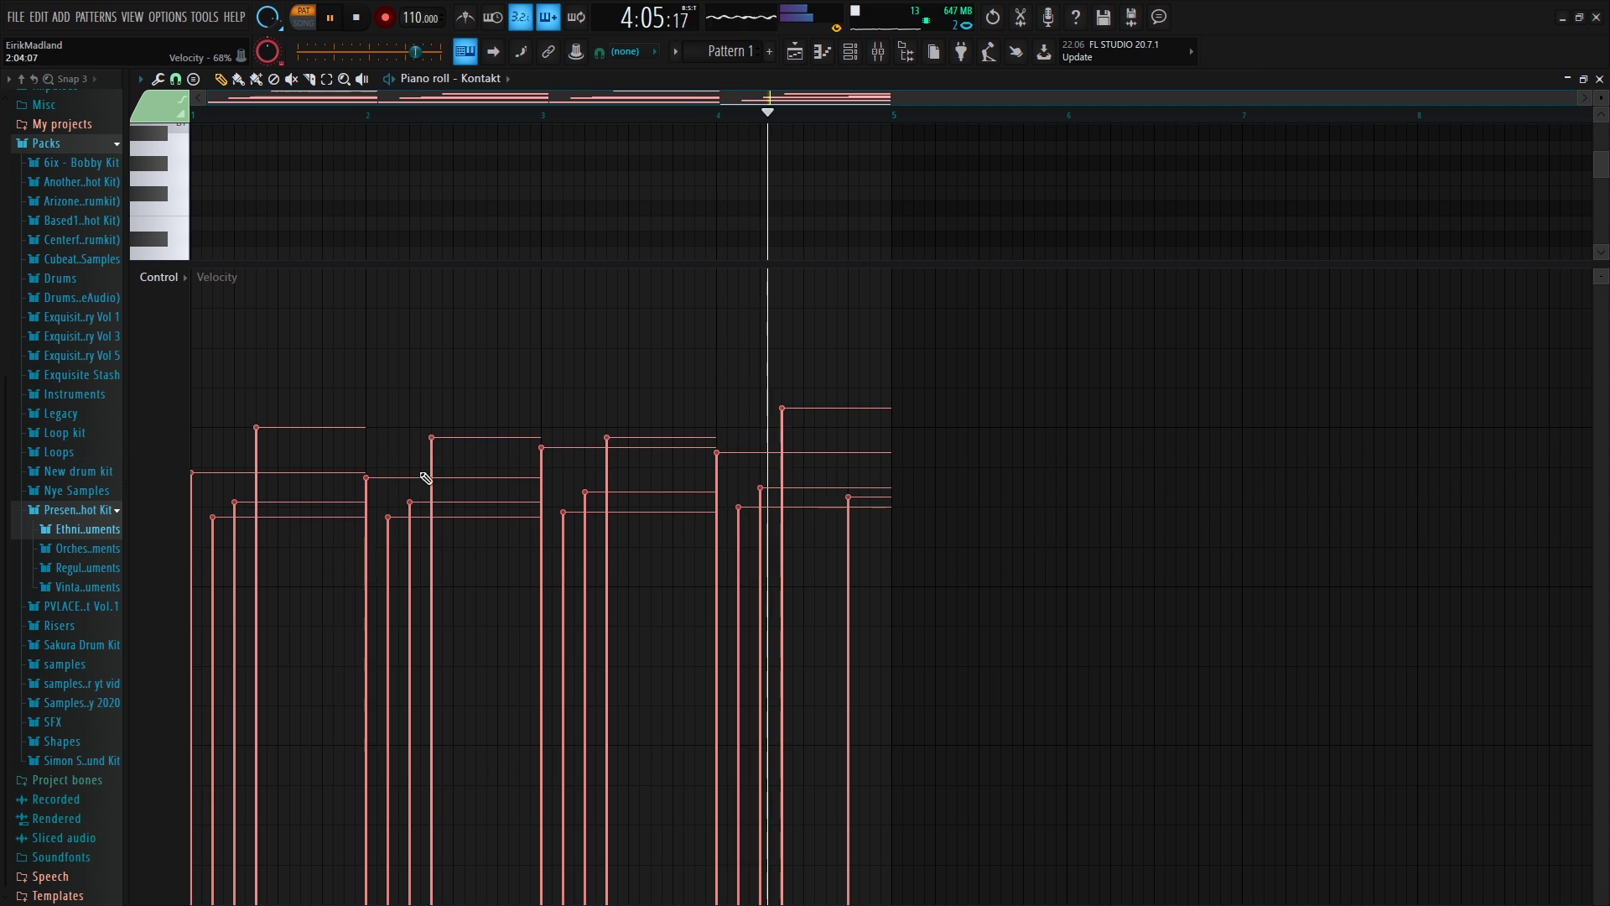
pyautogui.click(543, 463)
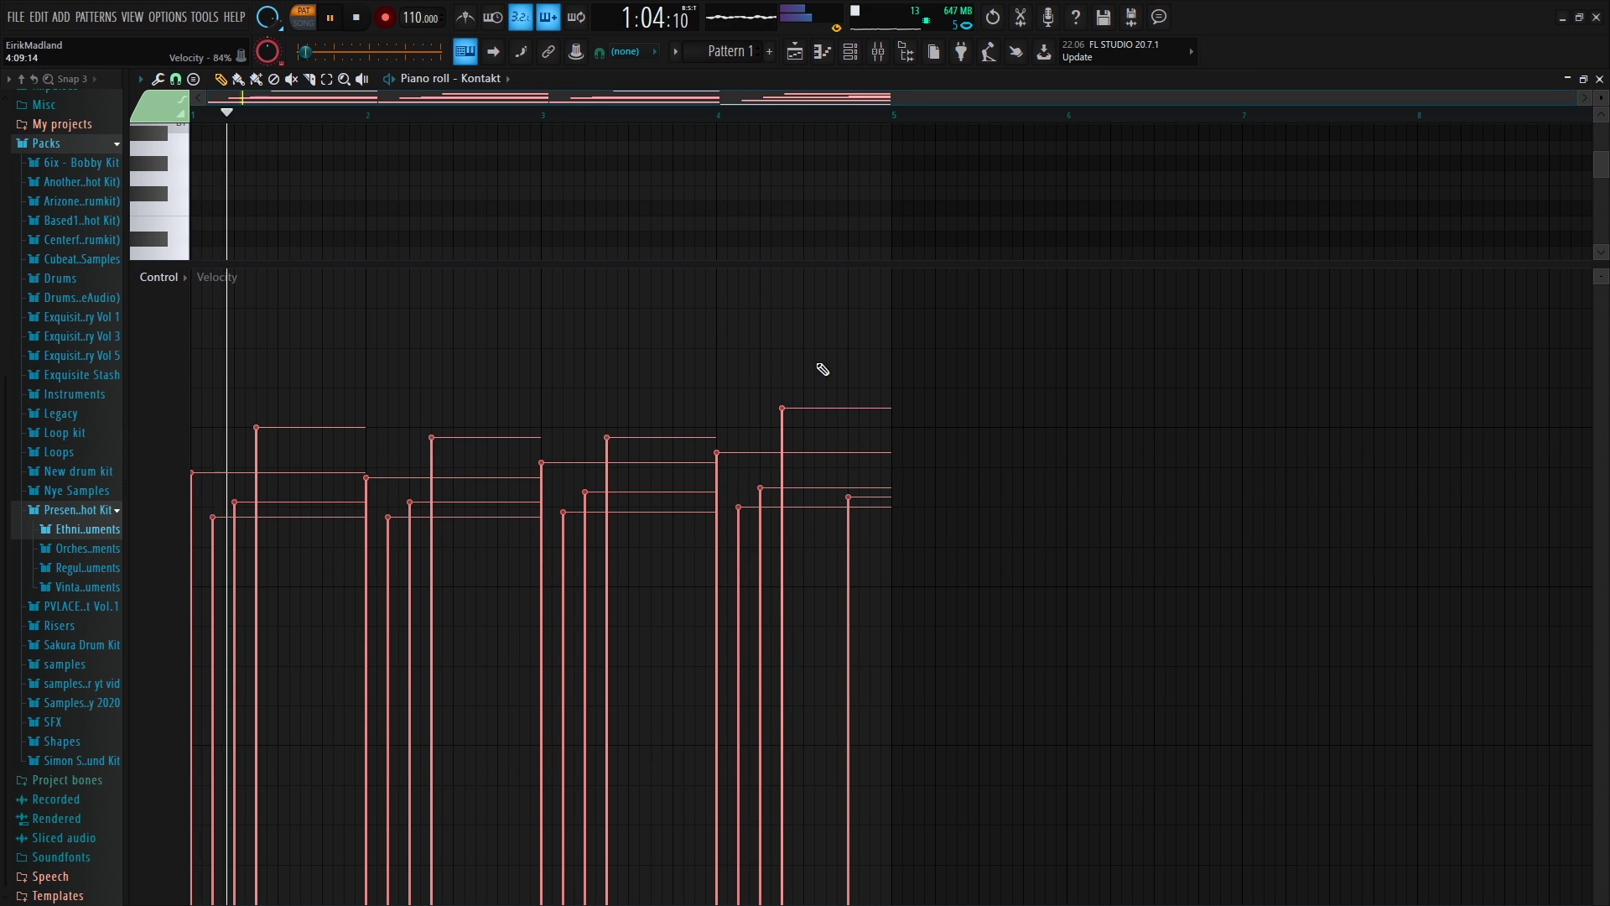
# Collapse the velocity lane to bring the notes back into view and play the melody from the start
pyautogui.moveTo(855, 264); pyautogui.dragTo(839, 898)
pyautogui.scroll(-5, 1174, 554)
pyautogui.moveTo(1222, 607); pyautogui.dragTo(168, 92)
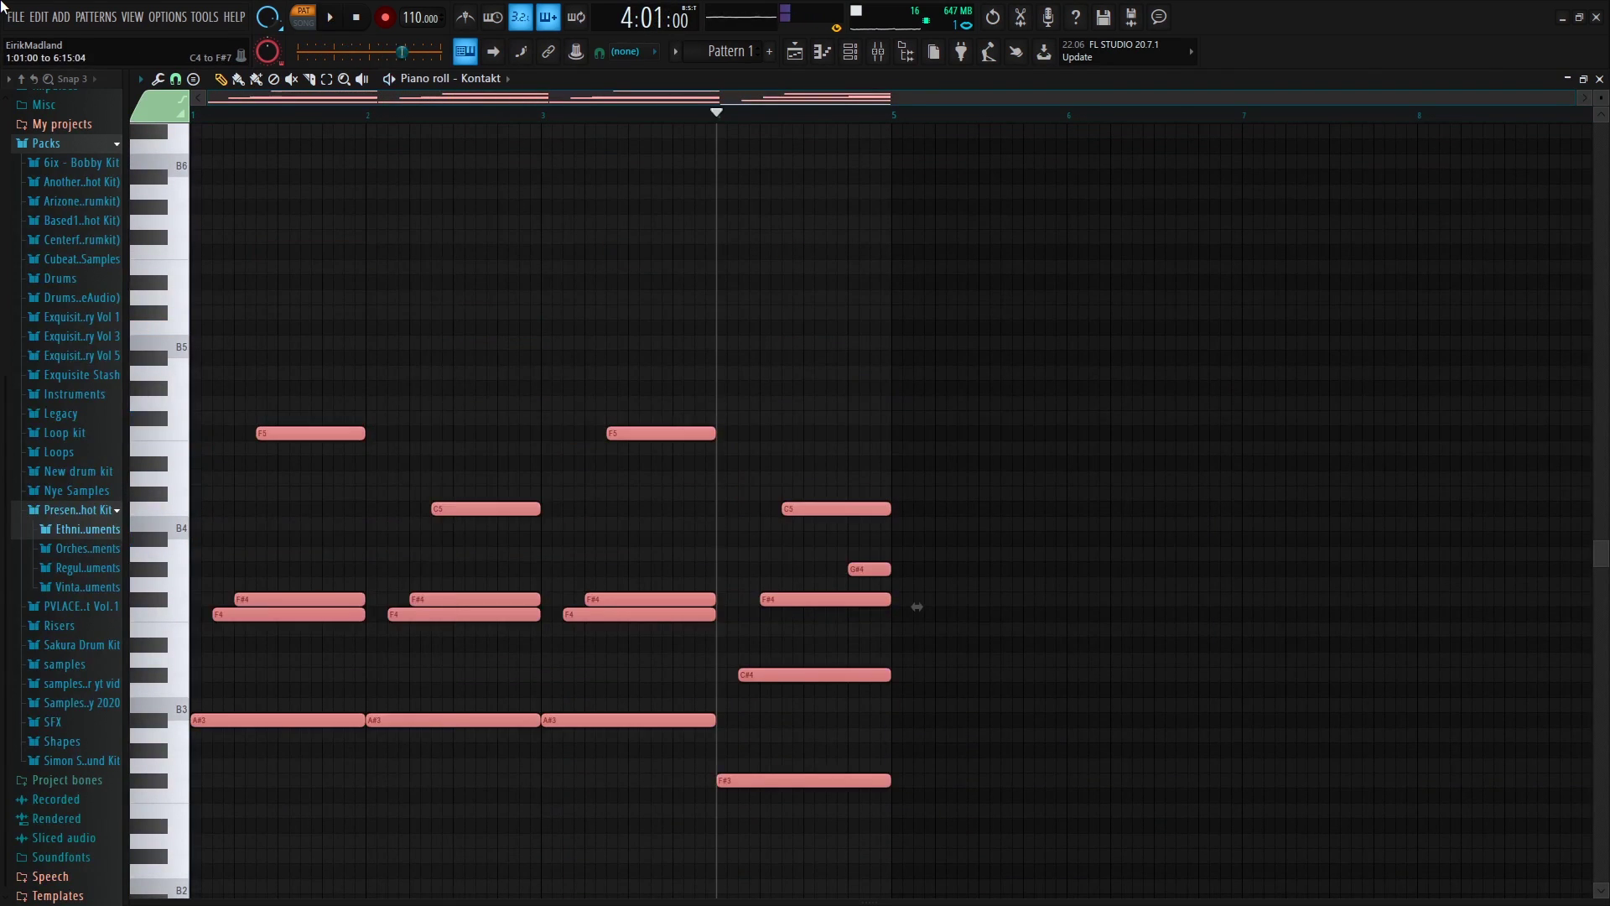
pyautogui.press('space')
pyautogui.press('space')
pyautogui.moveTo(356, 115); pyautogui.dragTo(156, 113)
pyautogui.press('space')
pyautogui.scroll(-1, 521, 186)
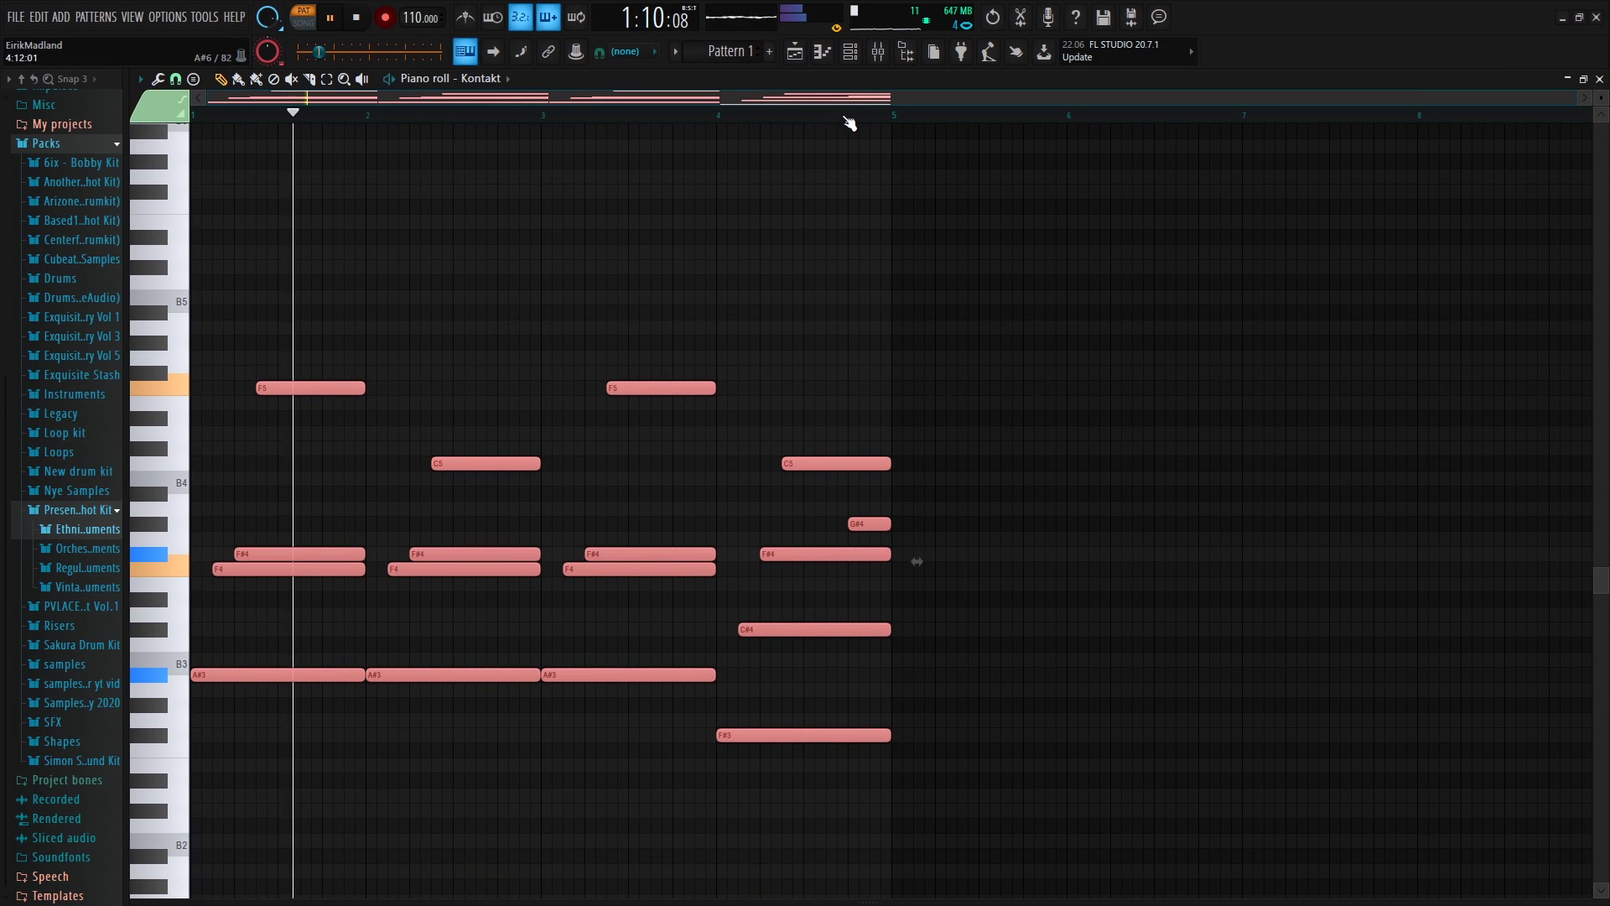
# Show the channel rack, stop playback and open the mixer
pyautogui.click(849, 51)
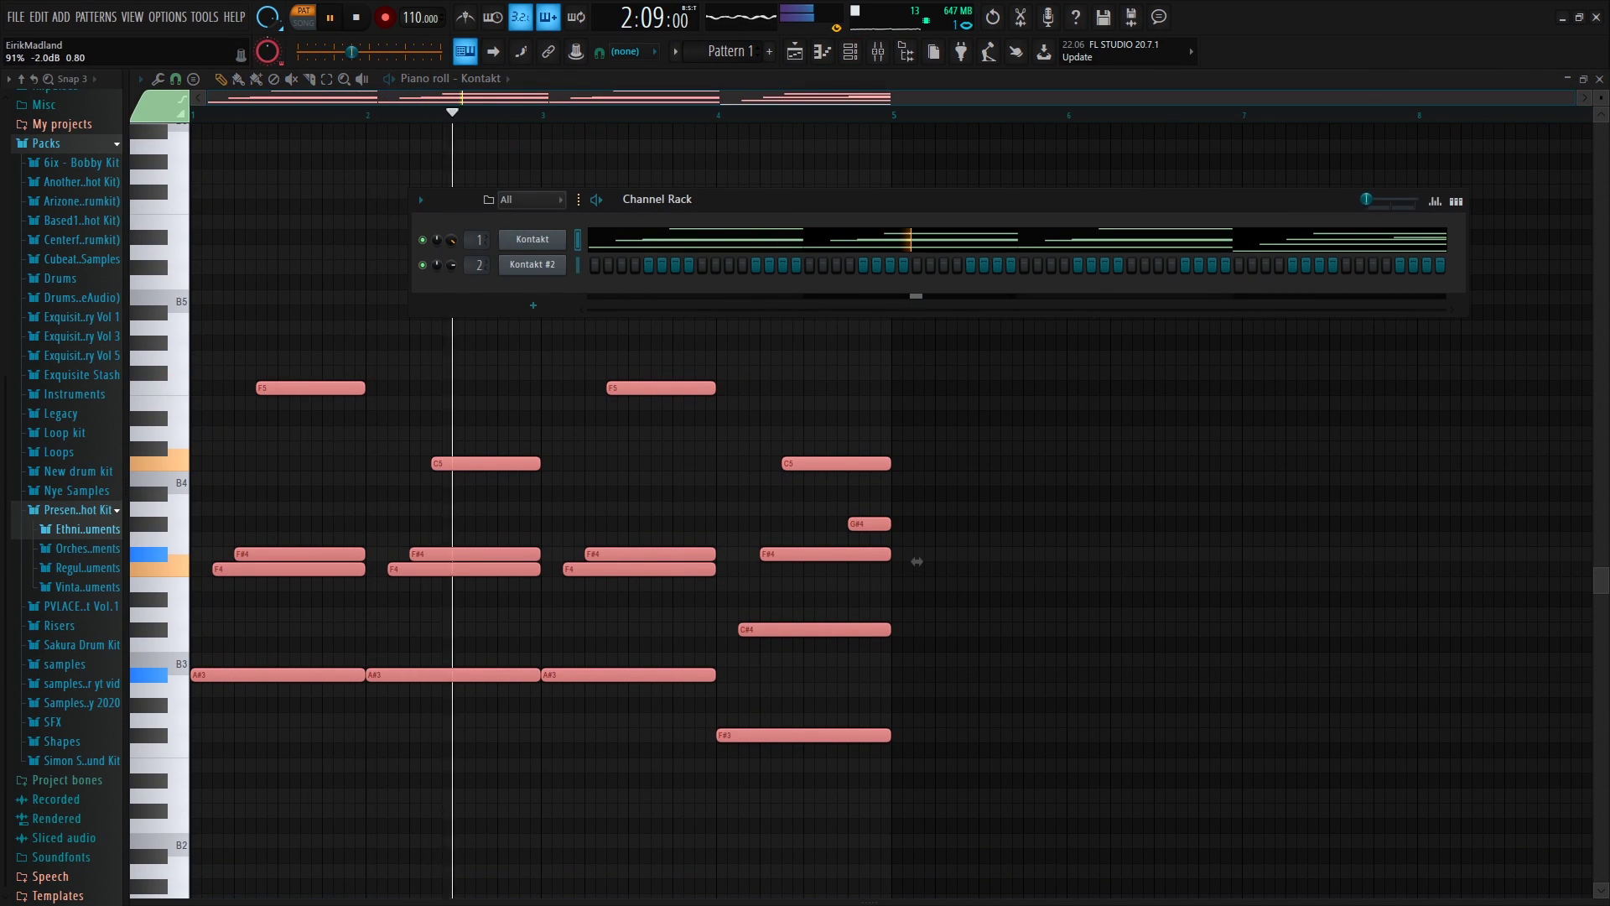
pyautogui.scroll(4, 457, 249)
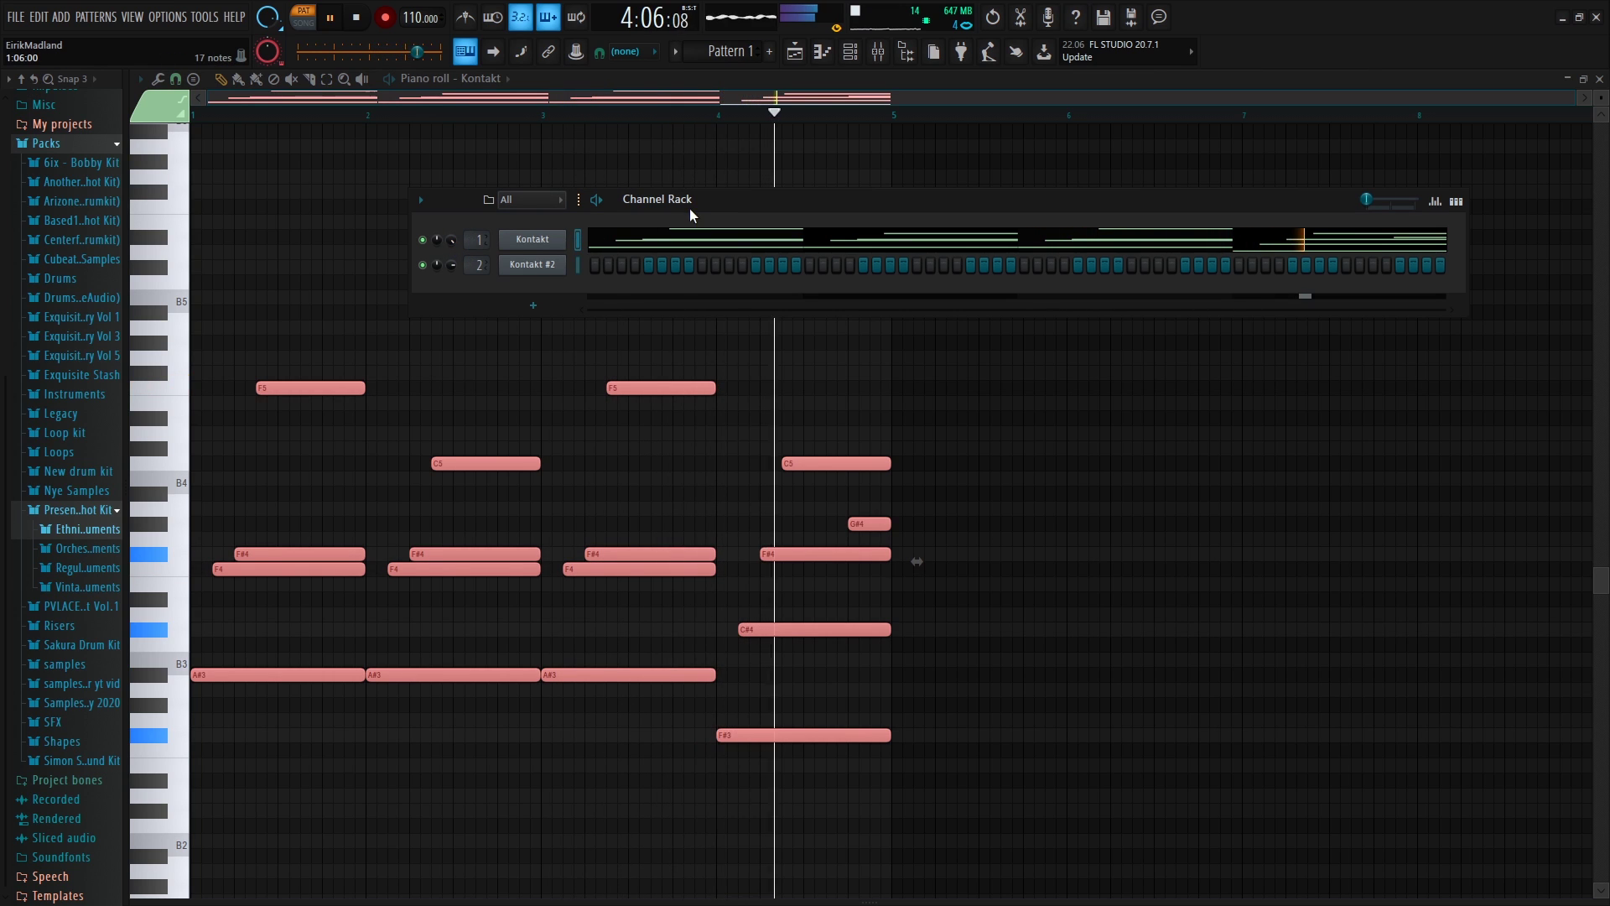
pyautogui.press('space')
pyautogui.click(880, 46)
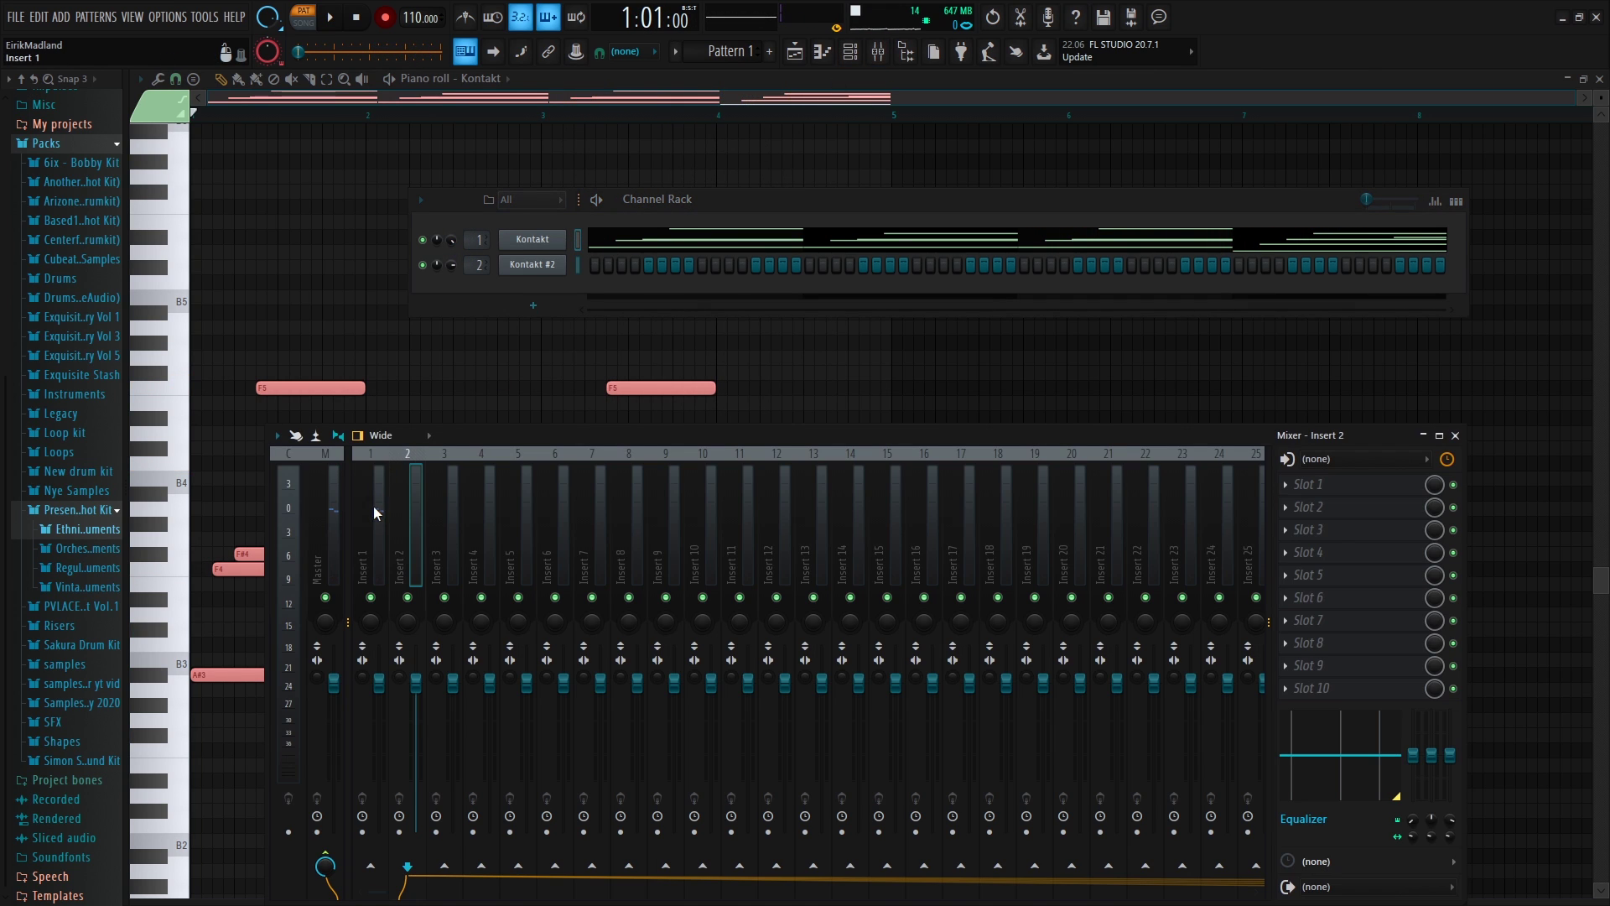
# Load WaveShell1-VST 11.0_x64 into the first effect slot of Insert 1 and choose GTR Amp Stereo from its plugin list
pyautogui.press('space')
pyautogui.press('space')
pyautogui.click(1330, 493)
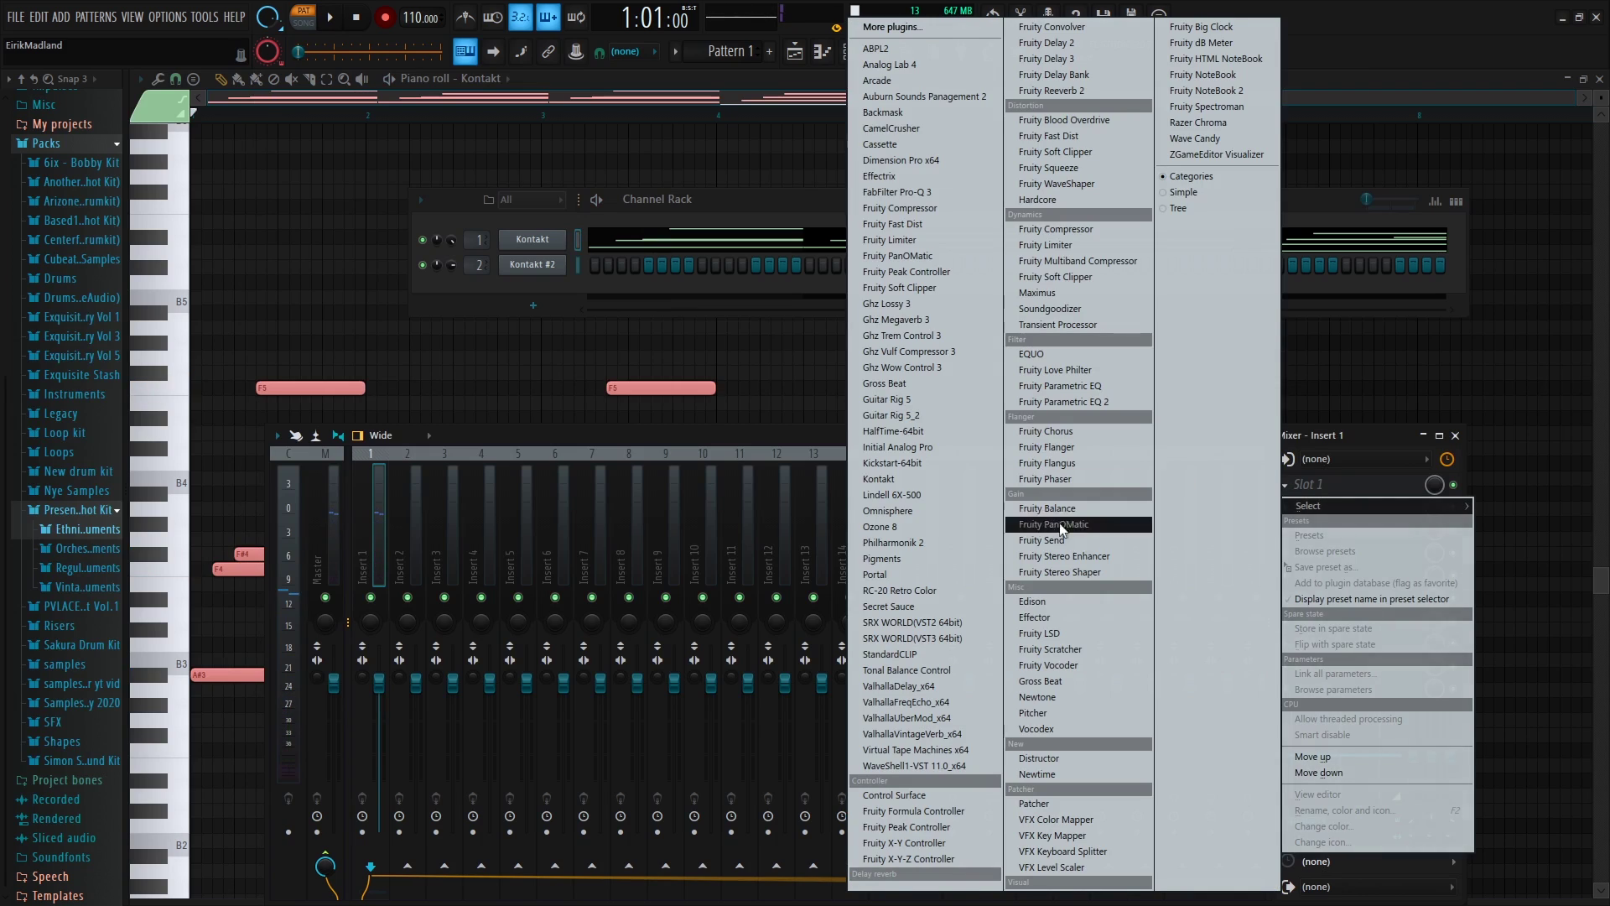
pyautogui.click(914, 765)
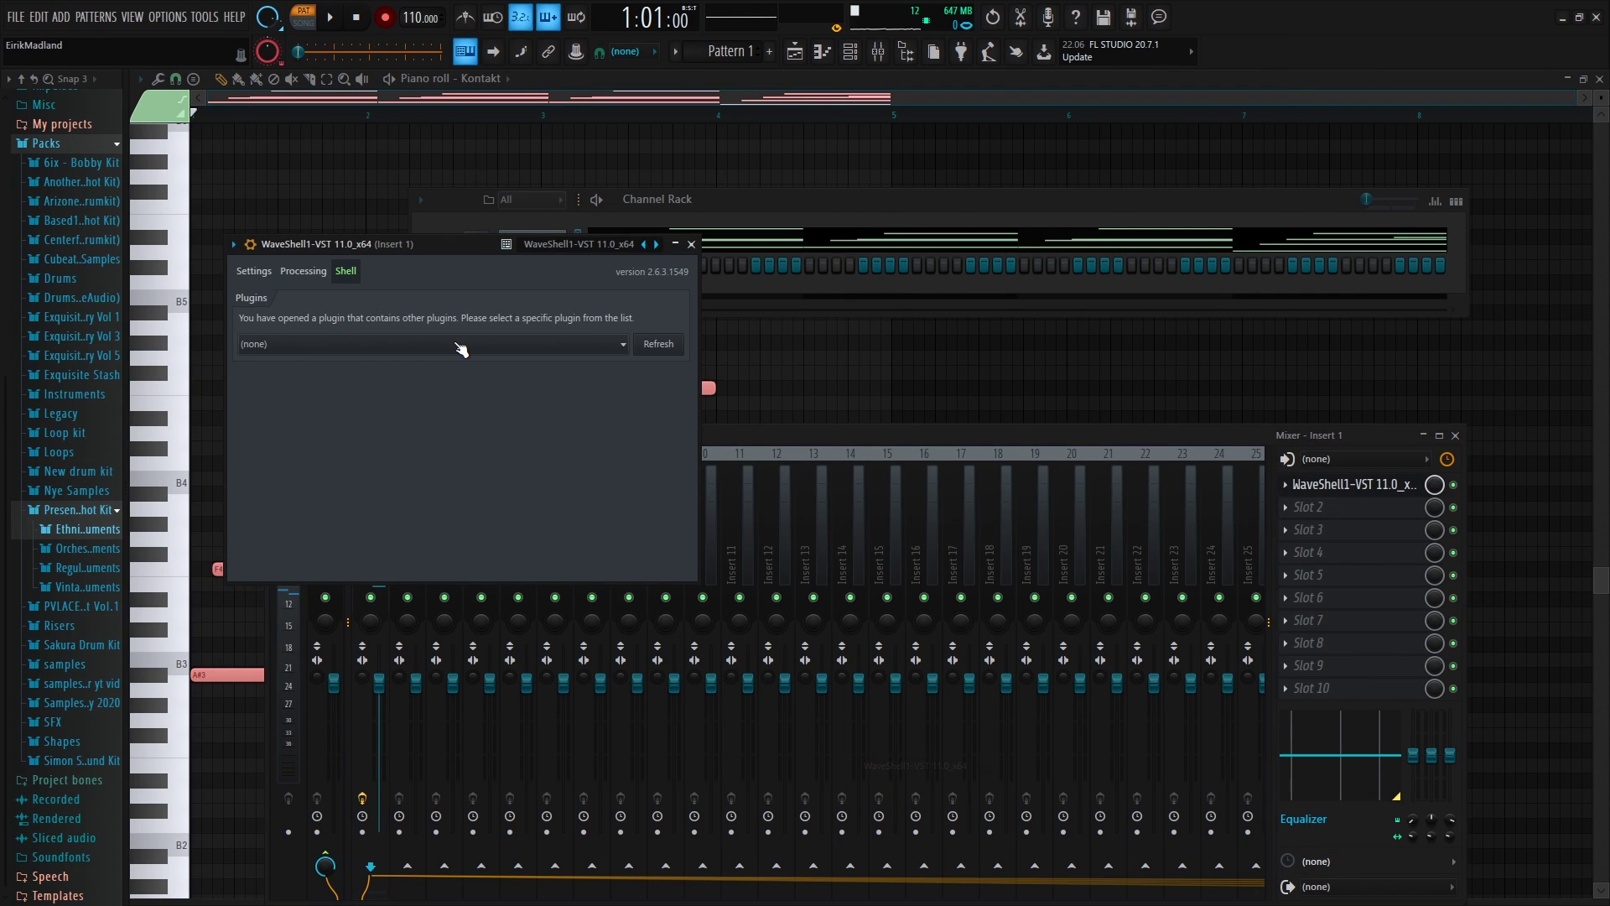
pyautogui.click(458, 344)
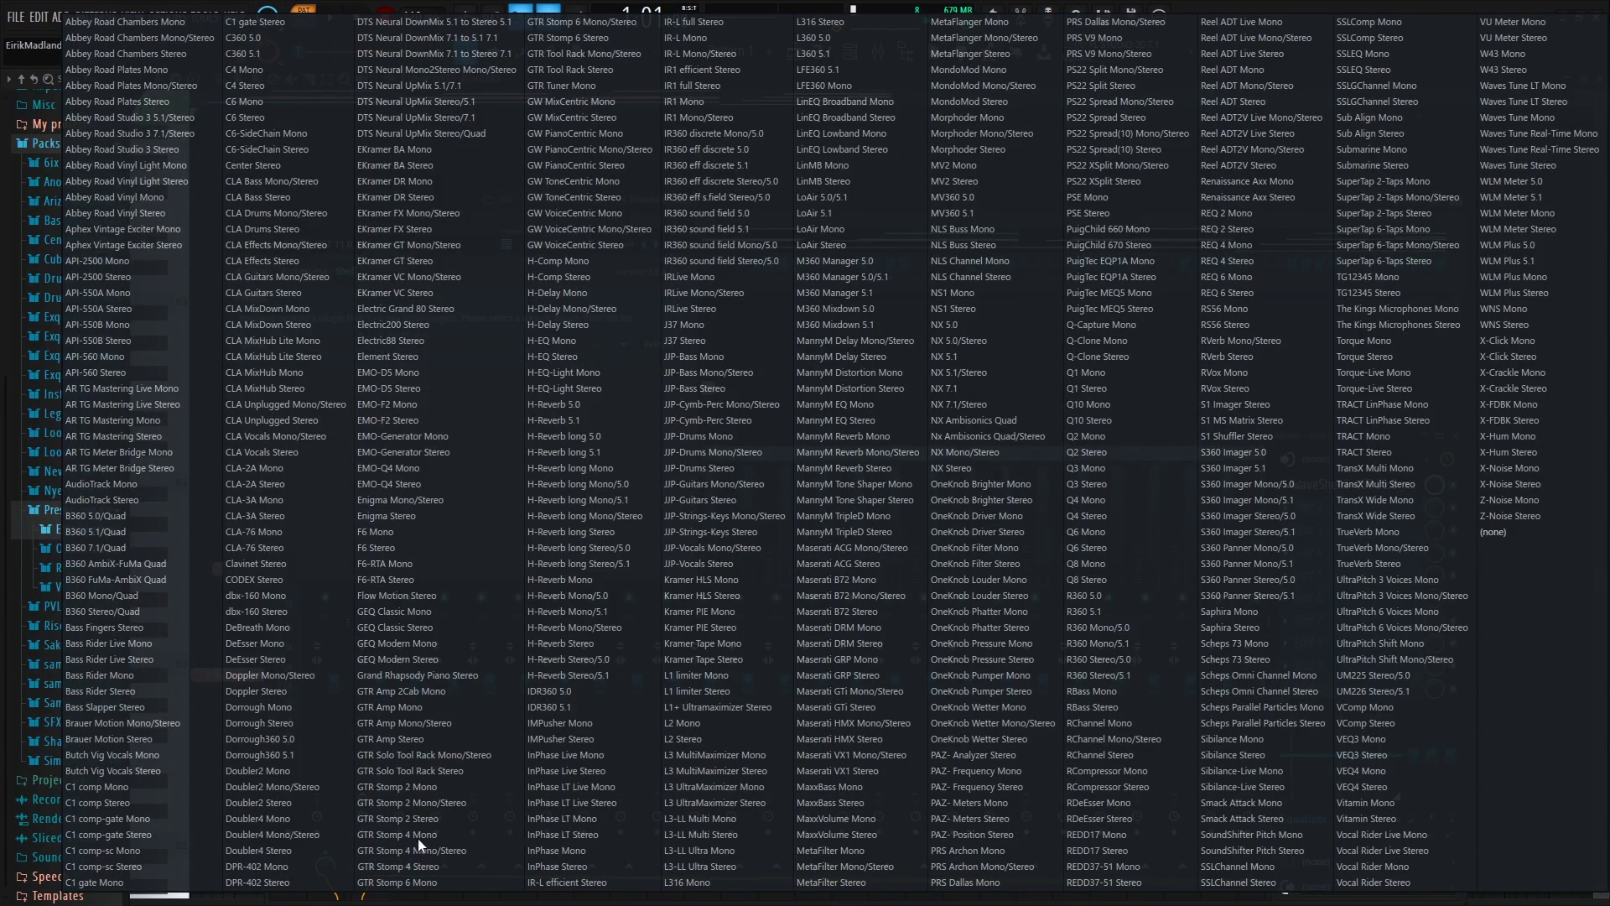
pyautogui.click(419, 737)
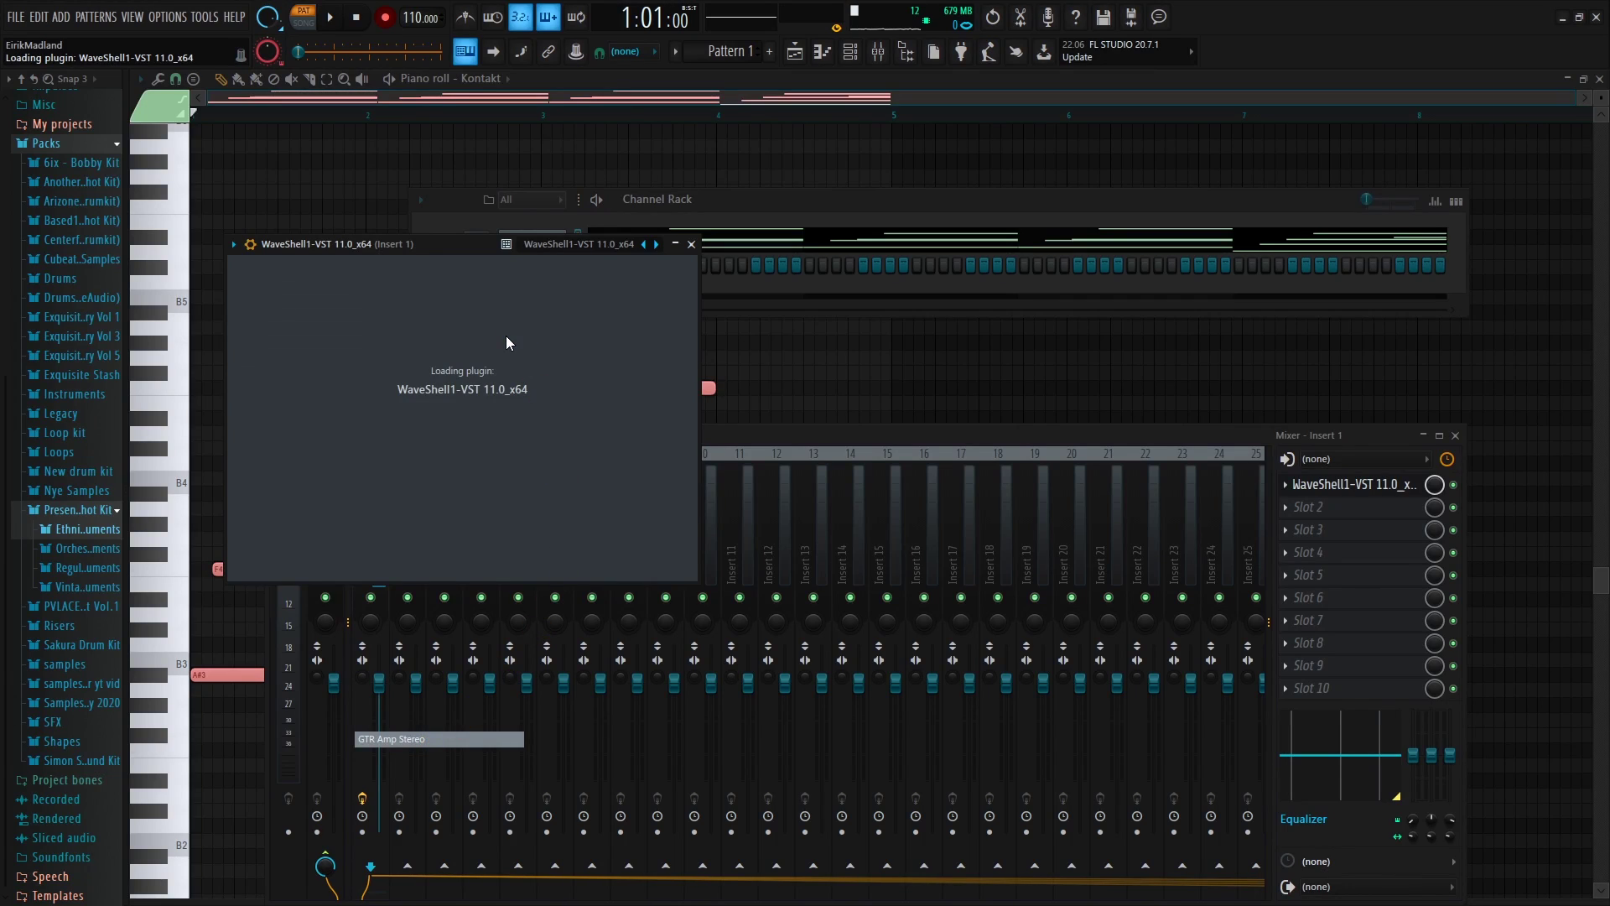
# Audition the GTR amp presets while the melody plays, settle on QuiteBright and close the plugin window
pyautogui.press('space')
pyautogui.click(843, 264)
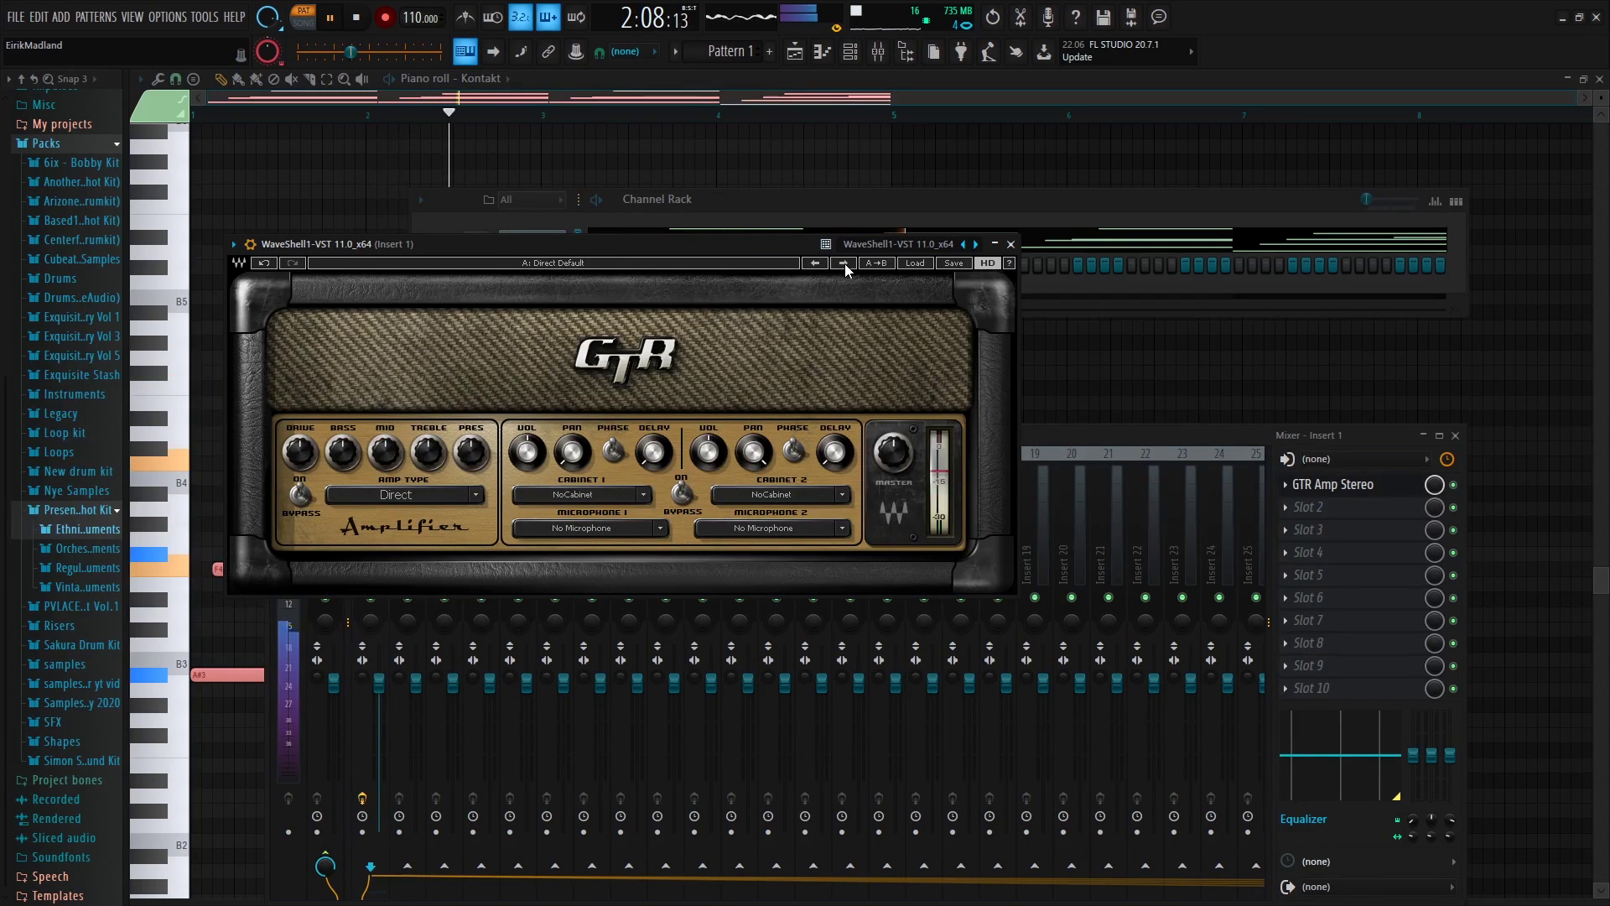
pyautogui.click(845, 264)
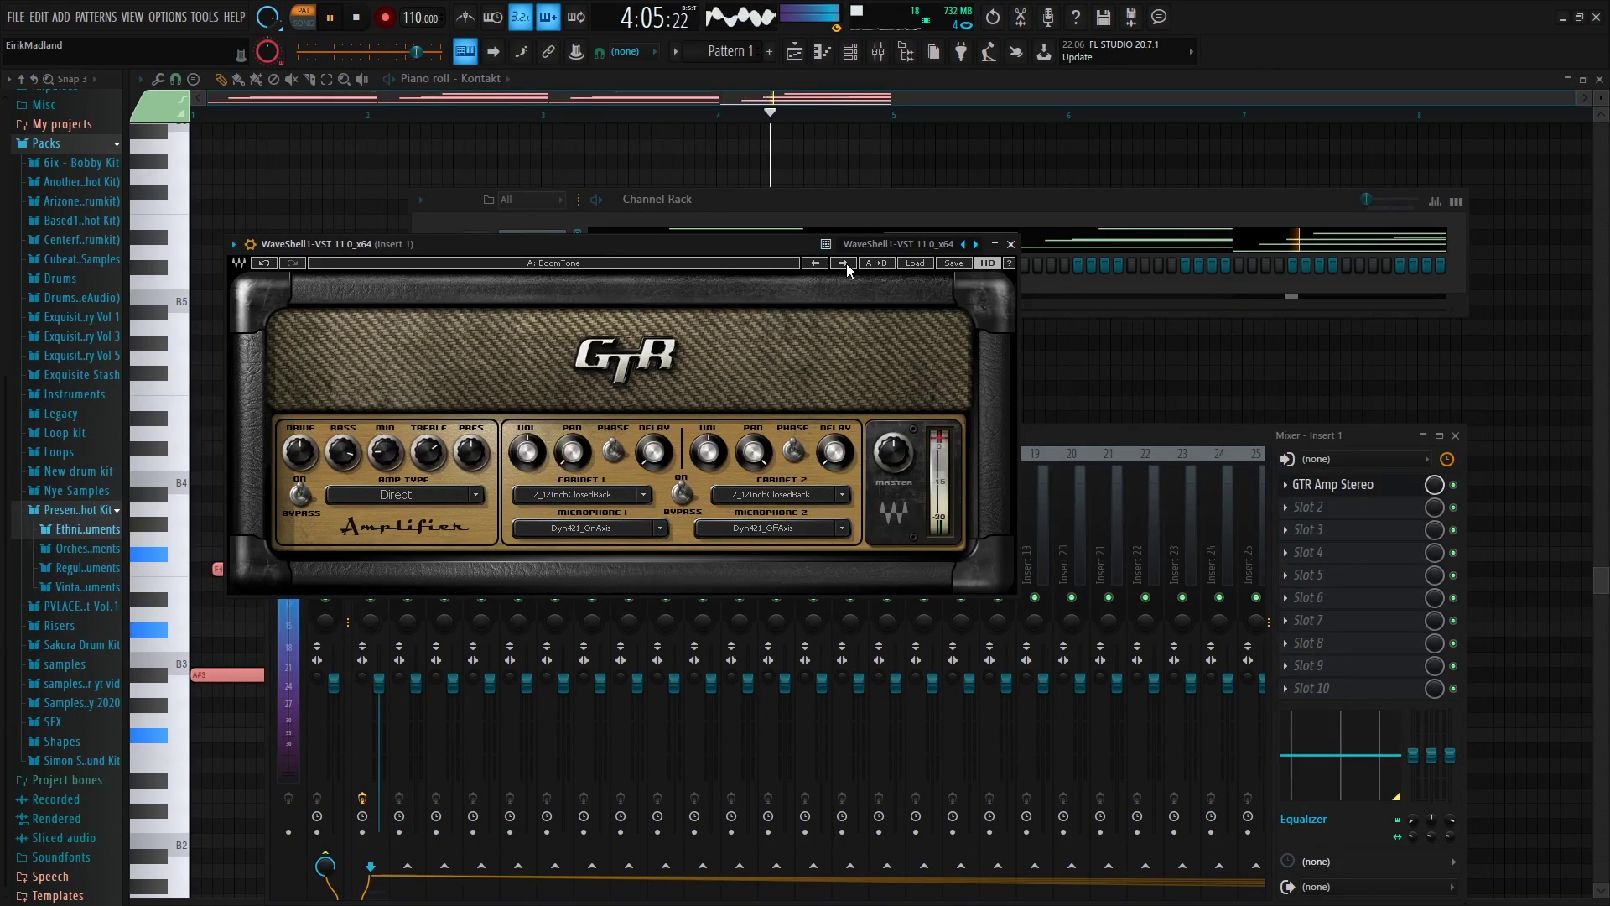
pyautogui.click(845, 263)
pyautogui.click(845, 263)
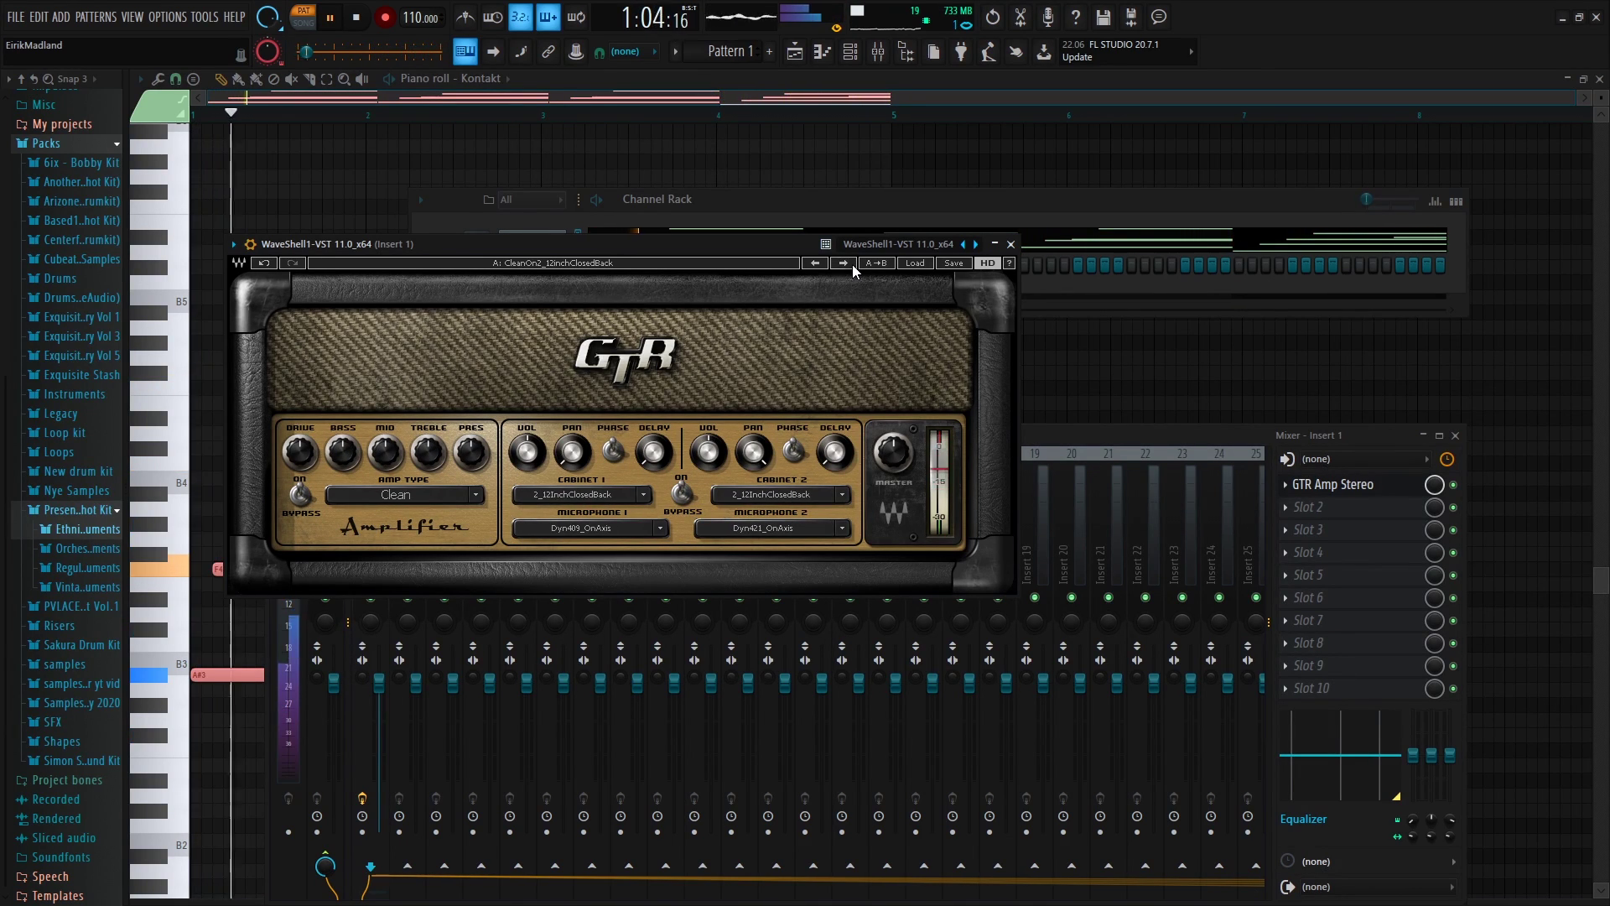
pyautogui.click(845, 264)
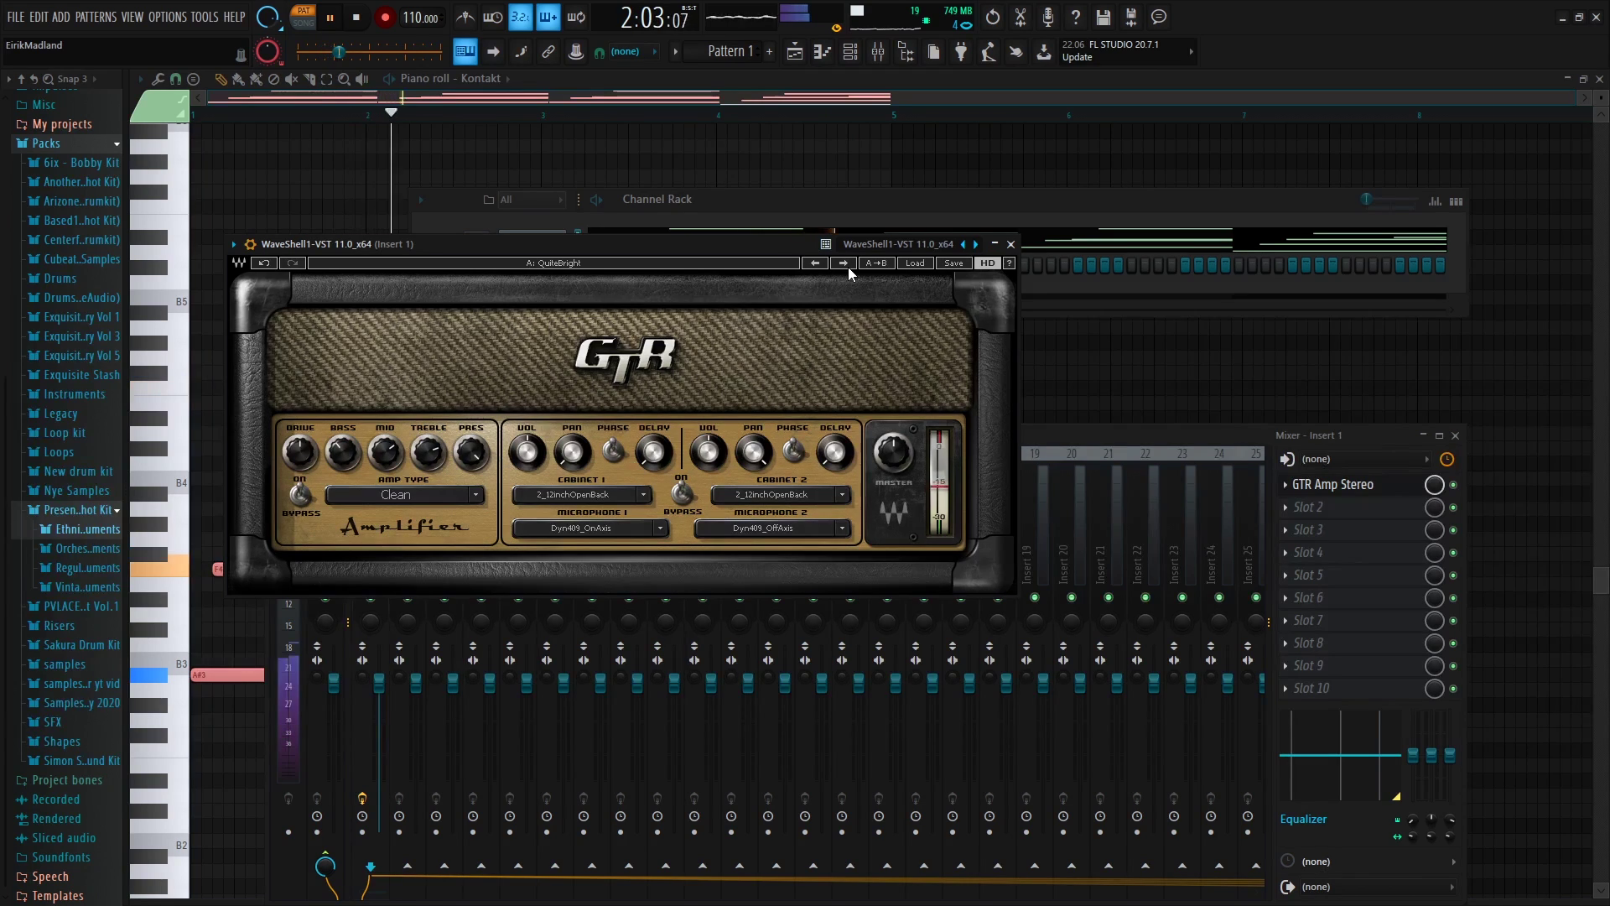
pyautogui.click(844, 263)
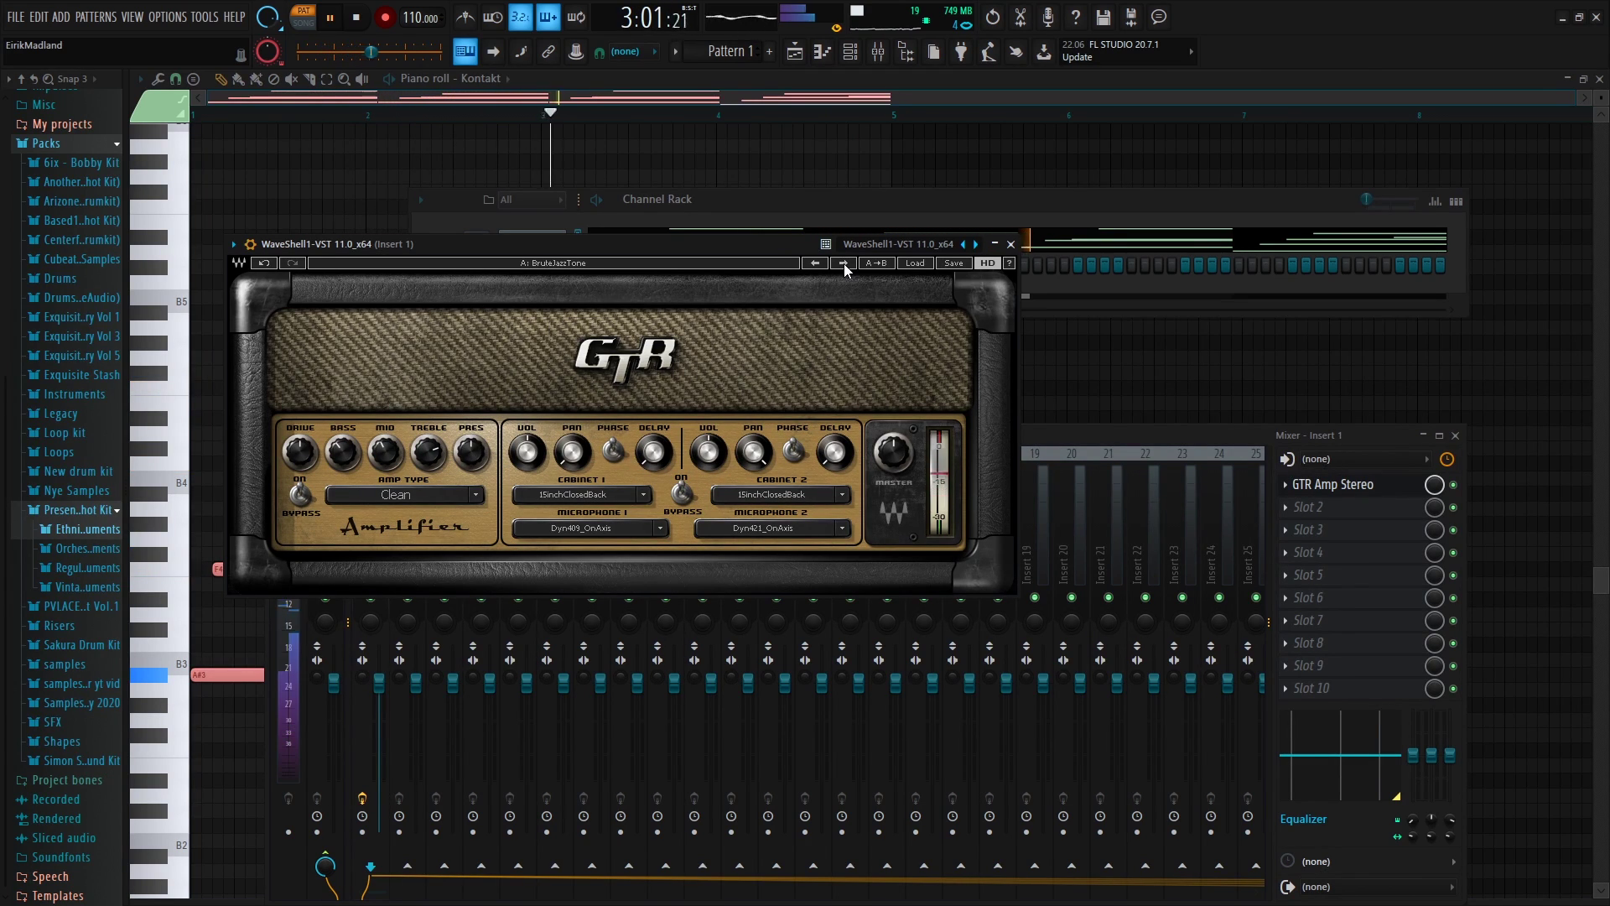
pyautogui.click(837, 264)
pyautogui.click(843, 264)
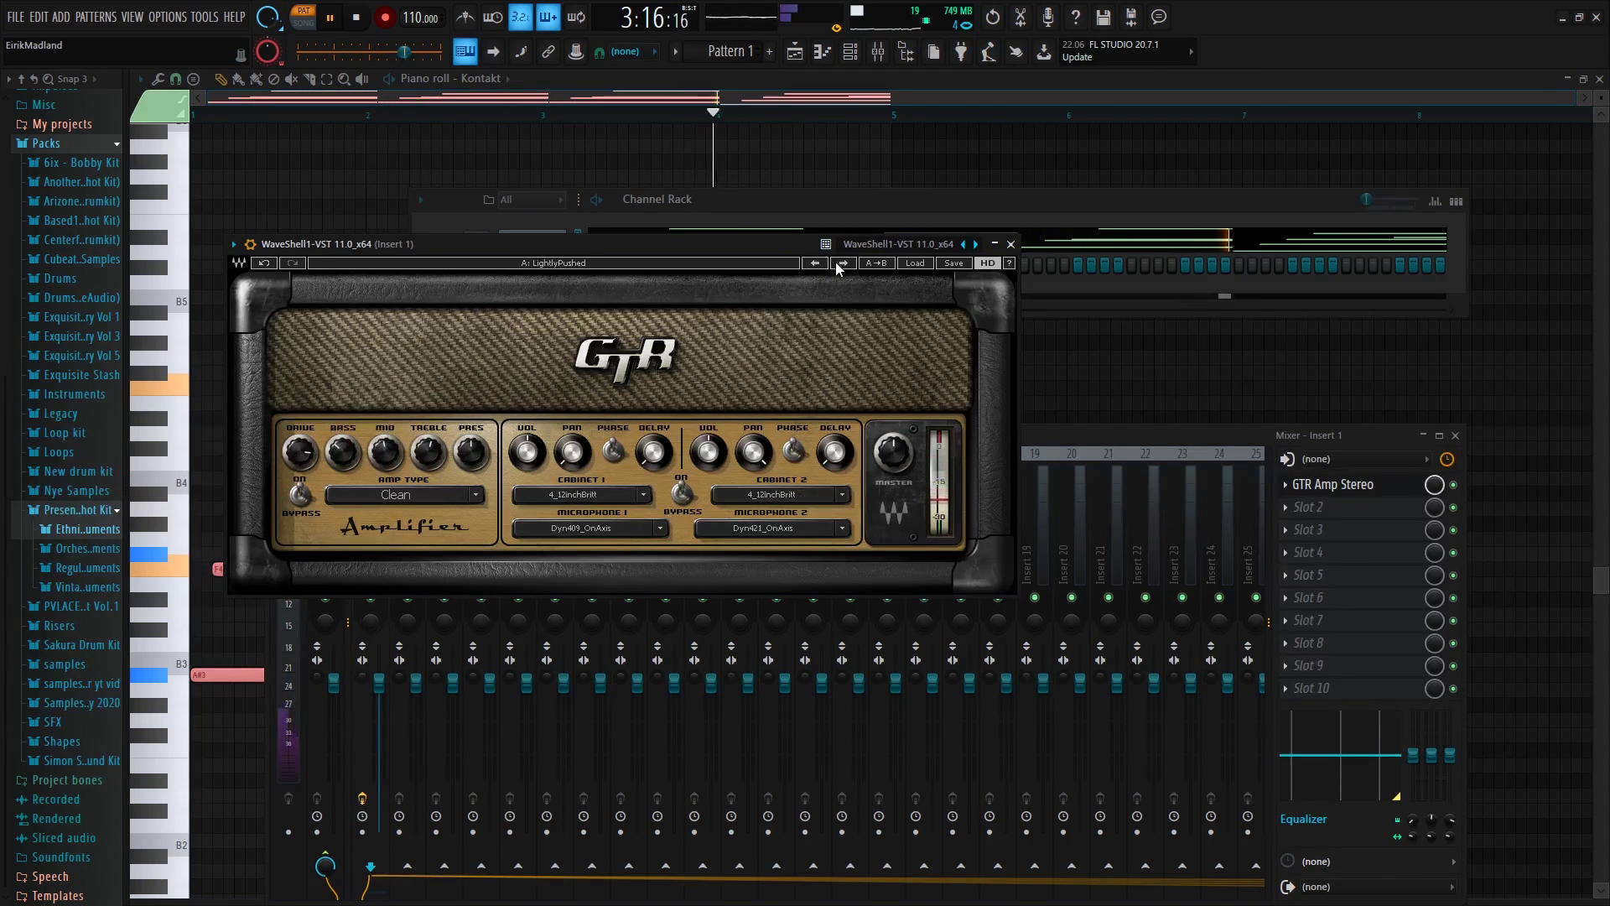
pyautogui.click(842, 265)
pyautogui.click(815, 264)
pyautogui.click(815, 263)
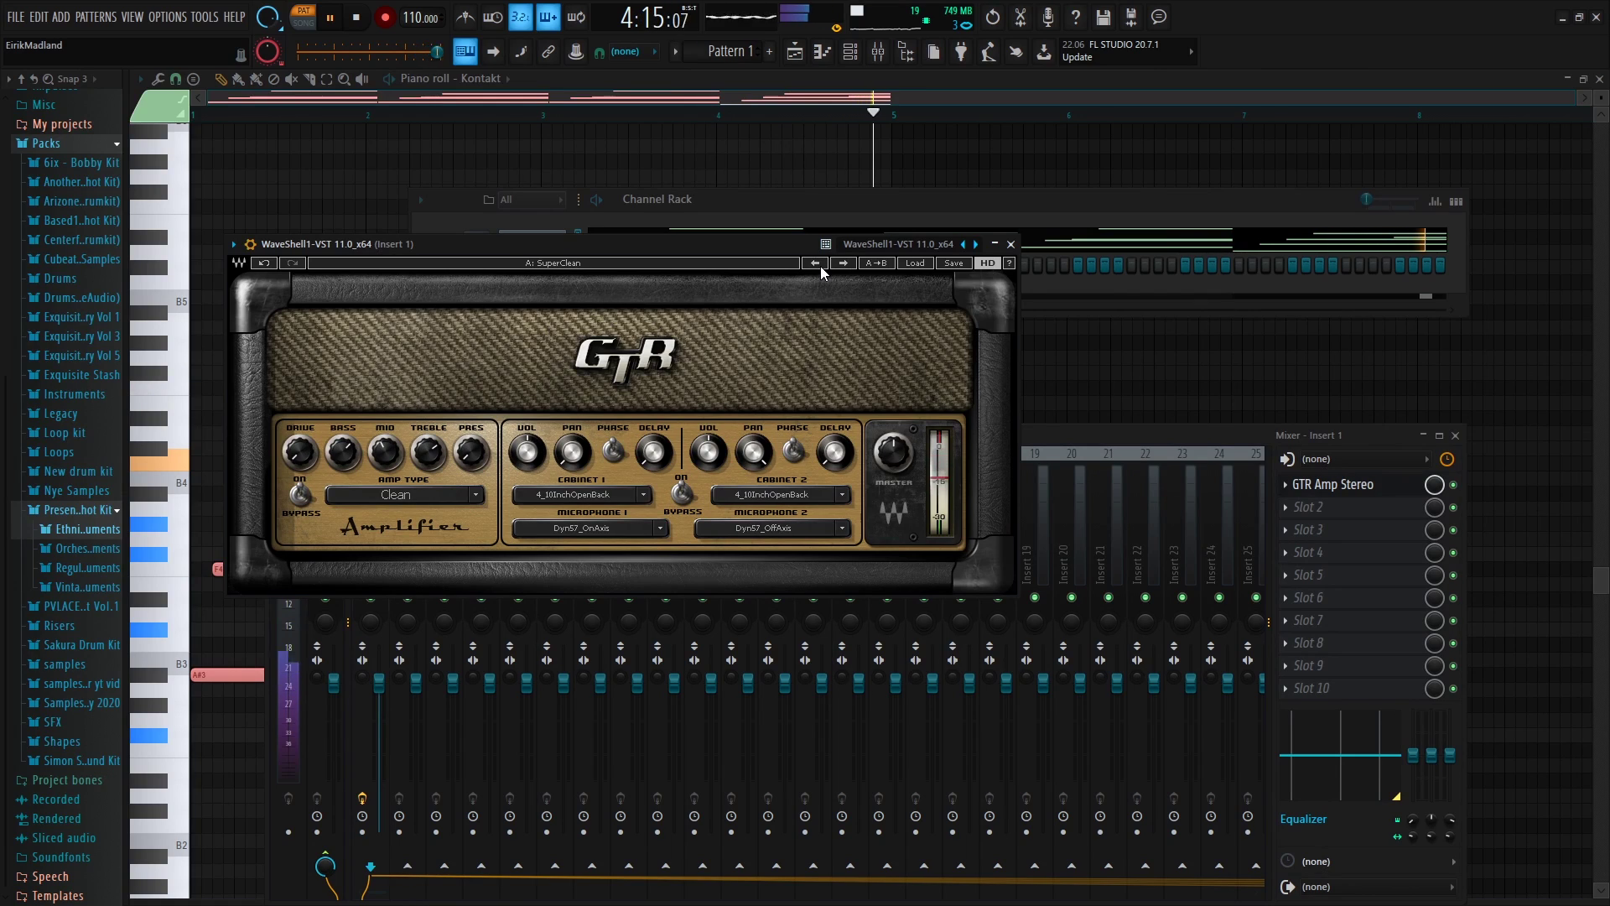
pyautogui.click(817, 262)
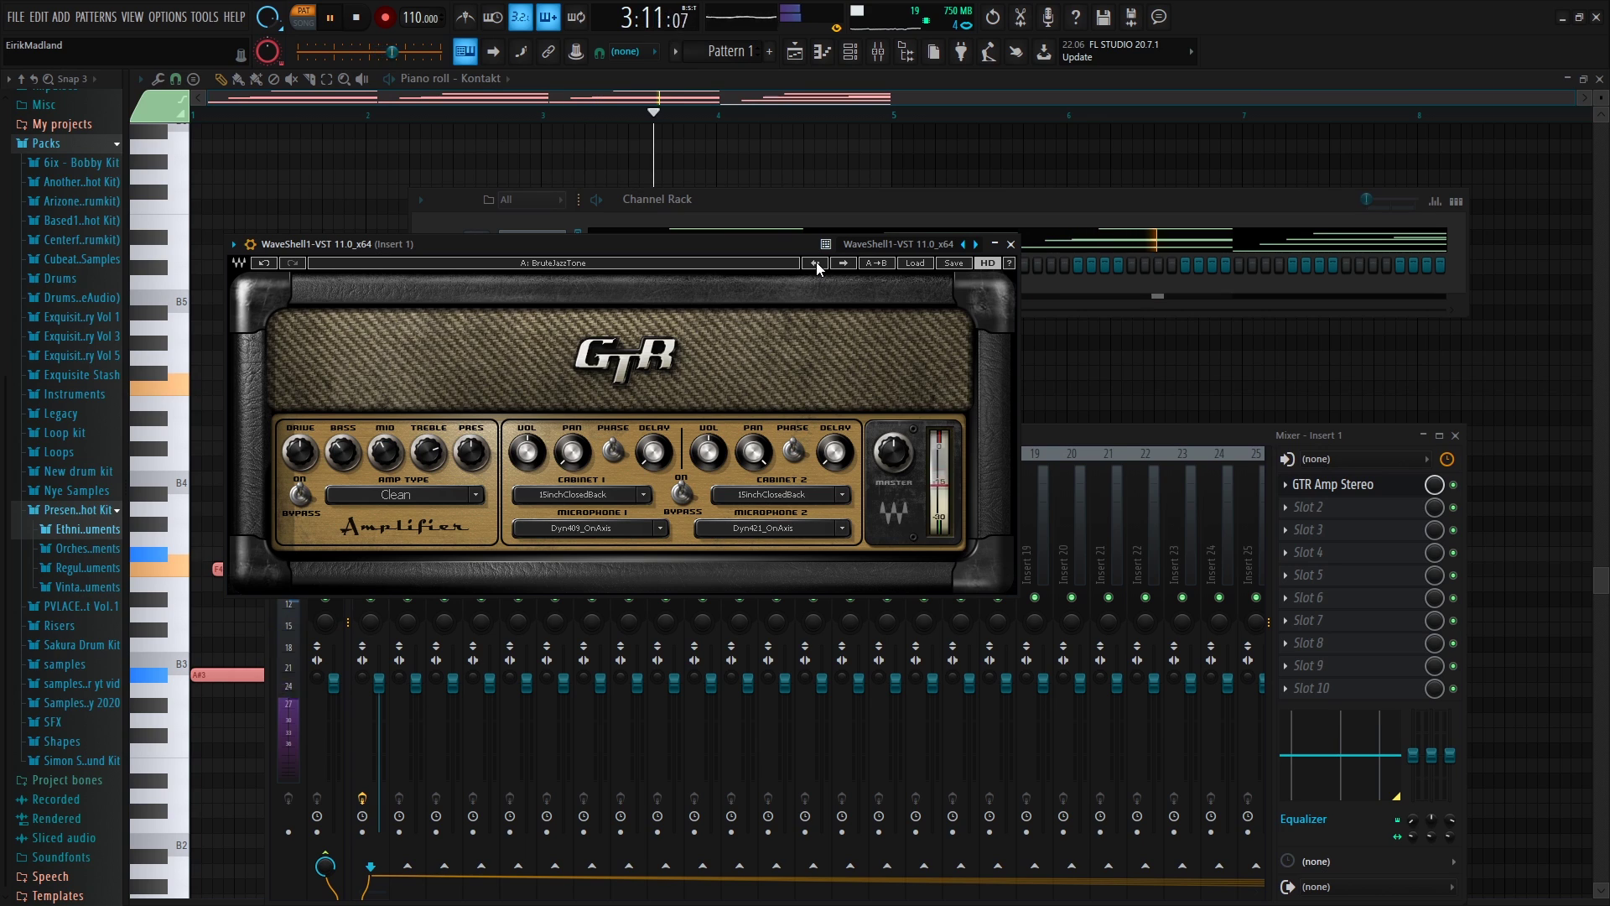
pyautogui.click(817, 261)
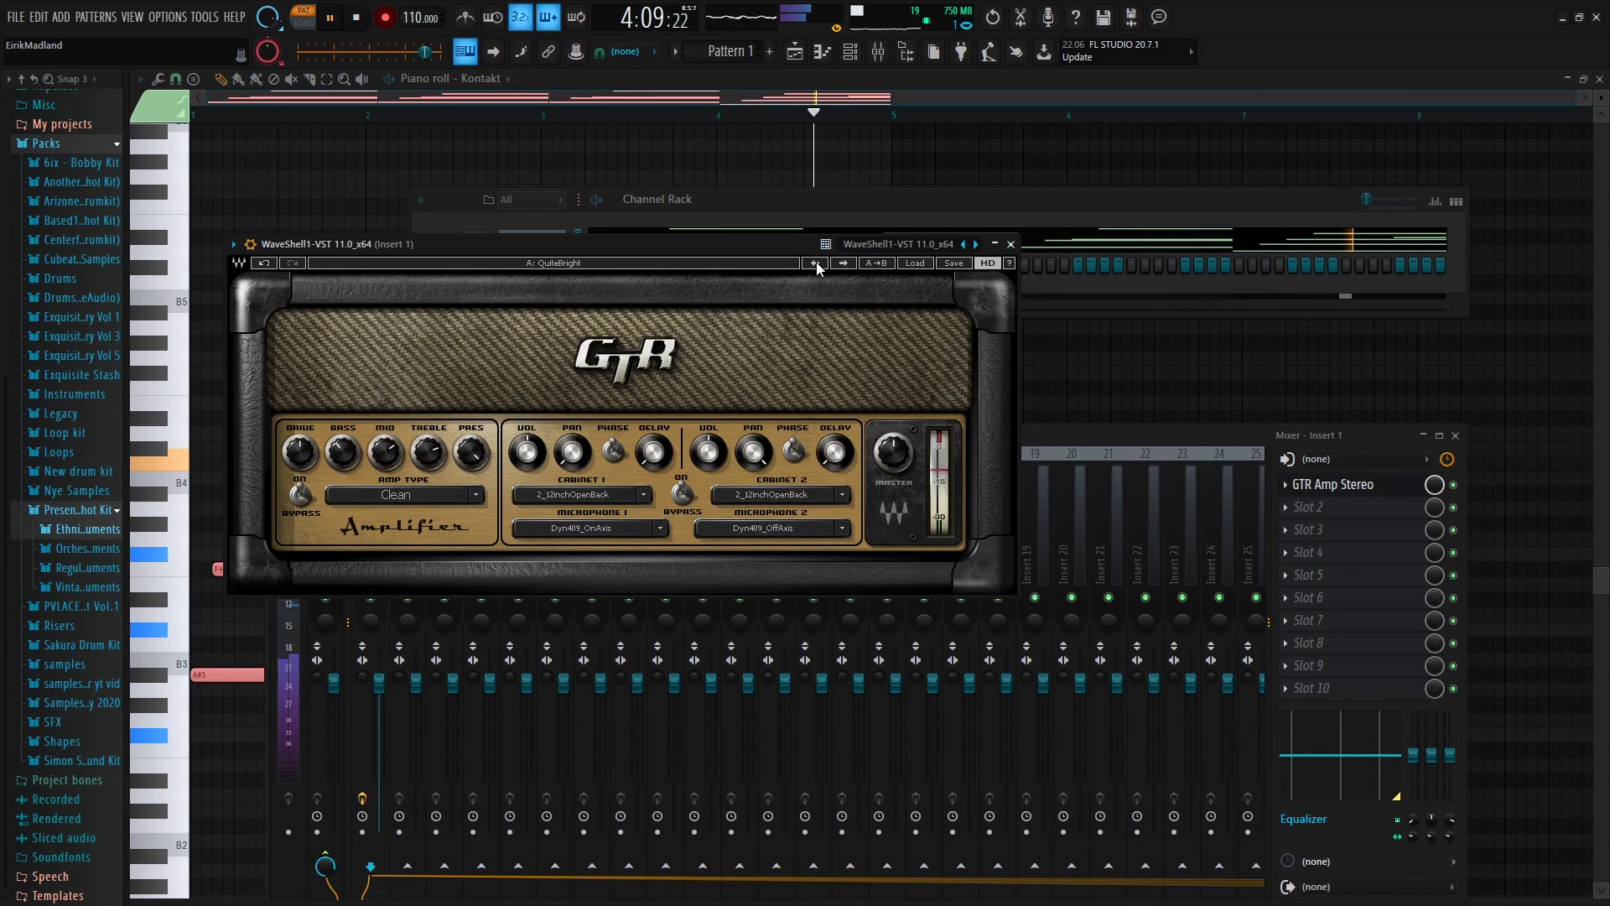
pyautogui.click(1011, 244)
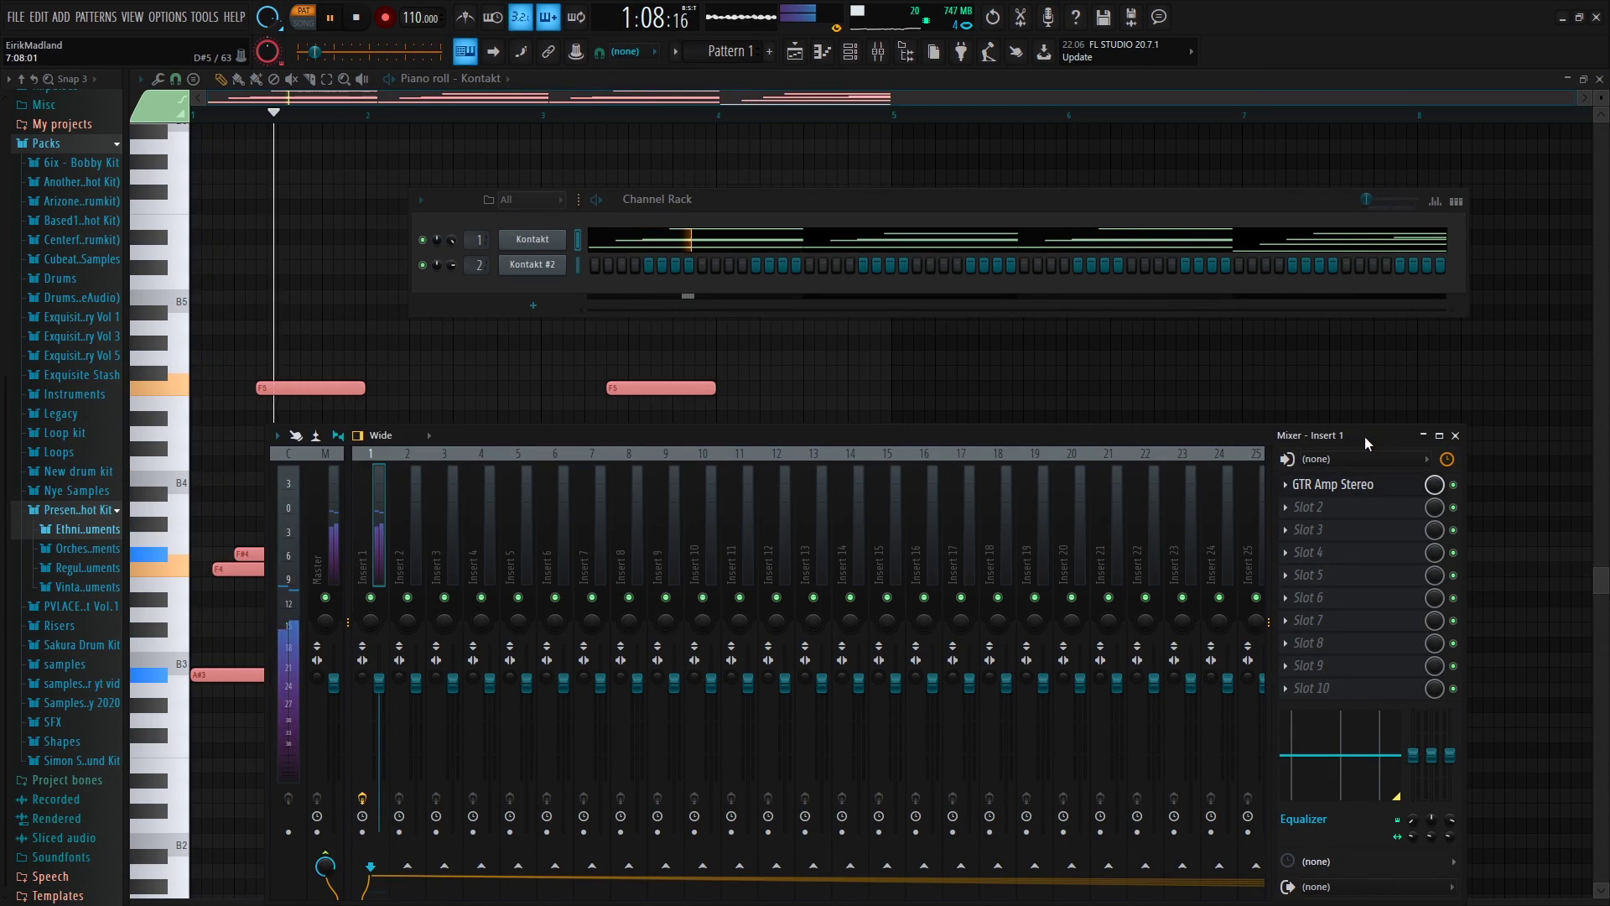
# Stop playback and load Fruity Parametric EQ 2 into the second effect slot of Insert 1
pyautogui.press('space')
pyautogui.click(1308, 506)
pyautogui.click(1125, 405)
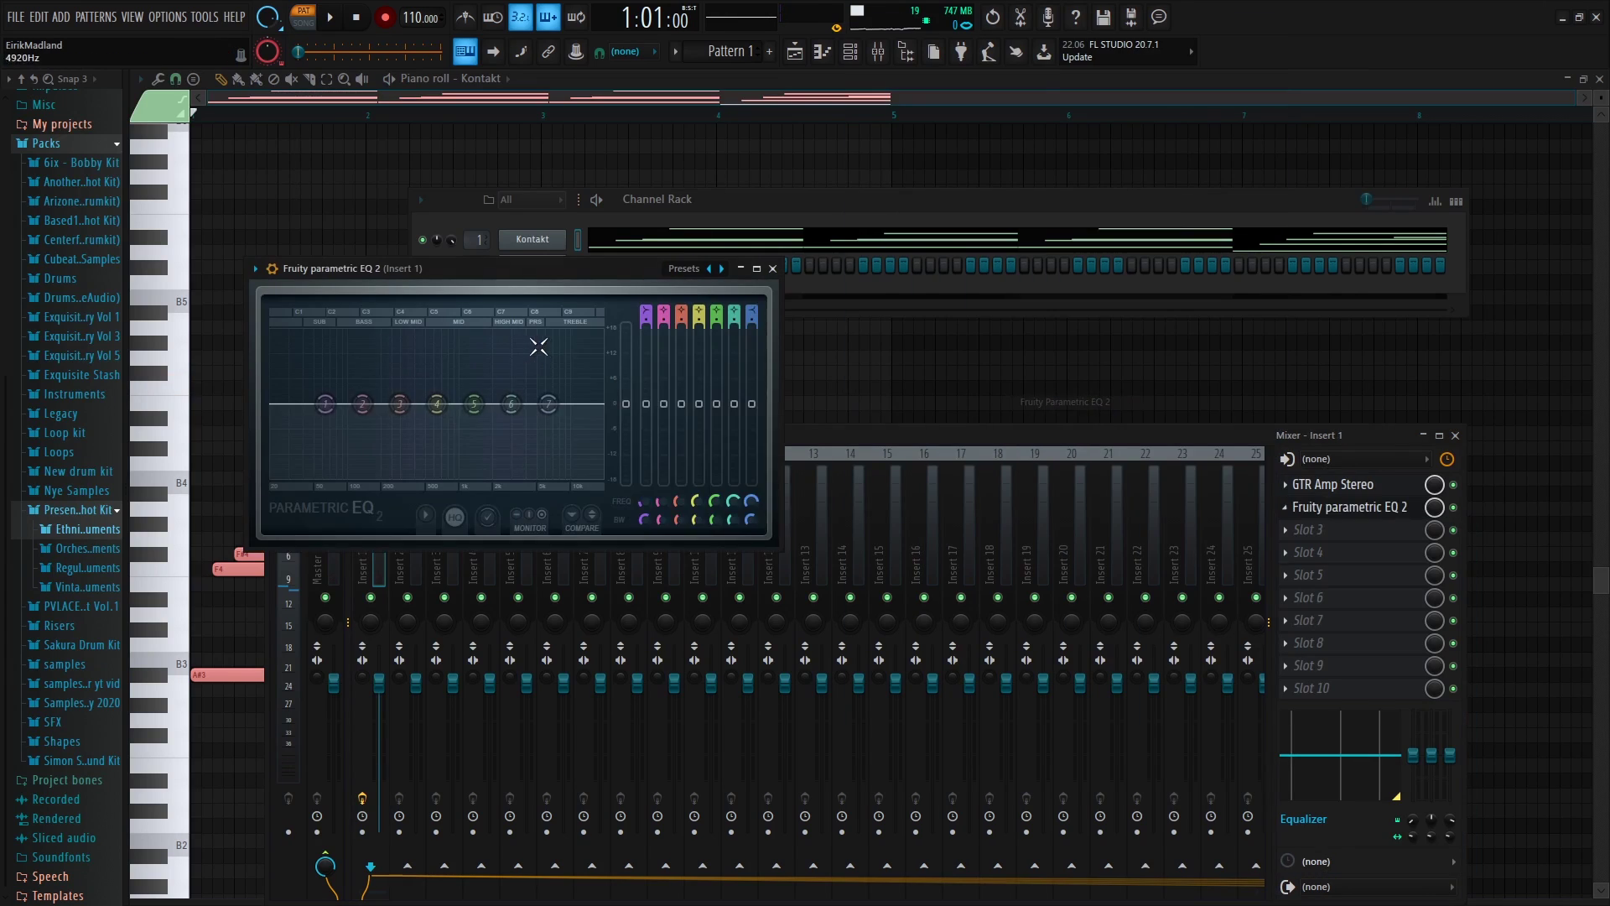
# During playback, cut the lows with band 1 and the highs with band 7, and set band 6 to -2.1 dB at 3183 Hz
pyautogui.press('space')
pyautogui.moveTo(550, 404); pyautogui.dragTo(522, 459)
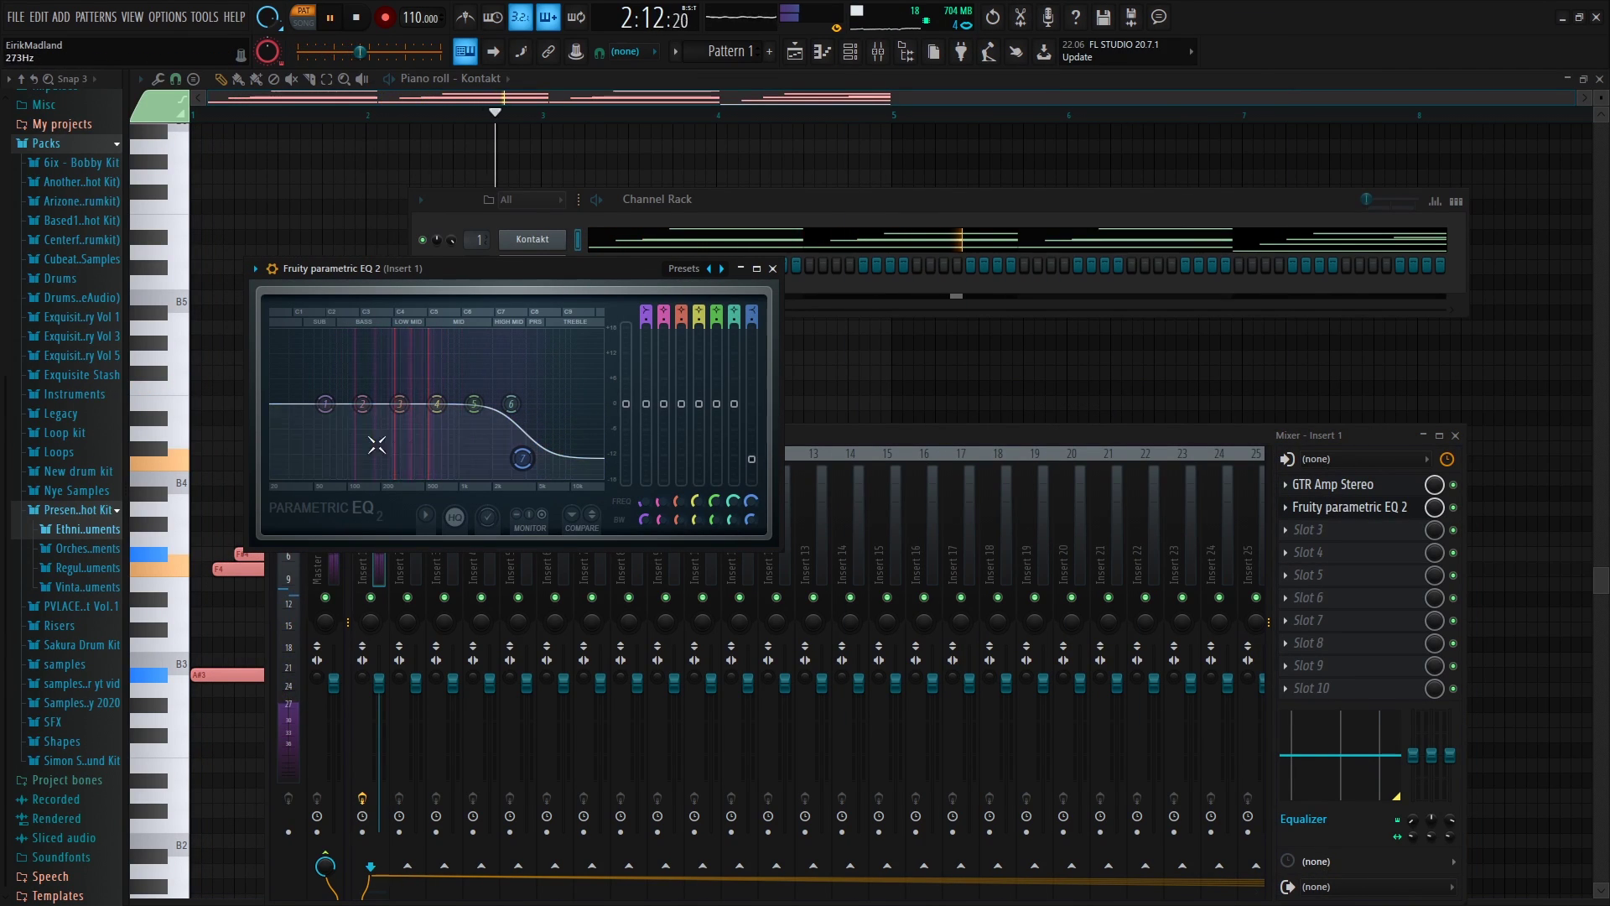
pyautogui.moveTo(324, 403); pyautogui.dragTo(286, 475)
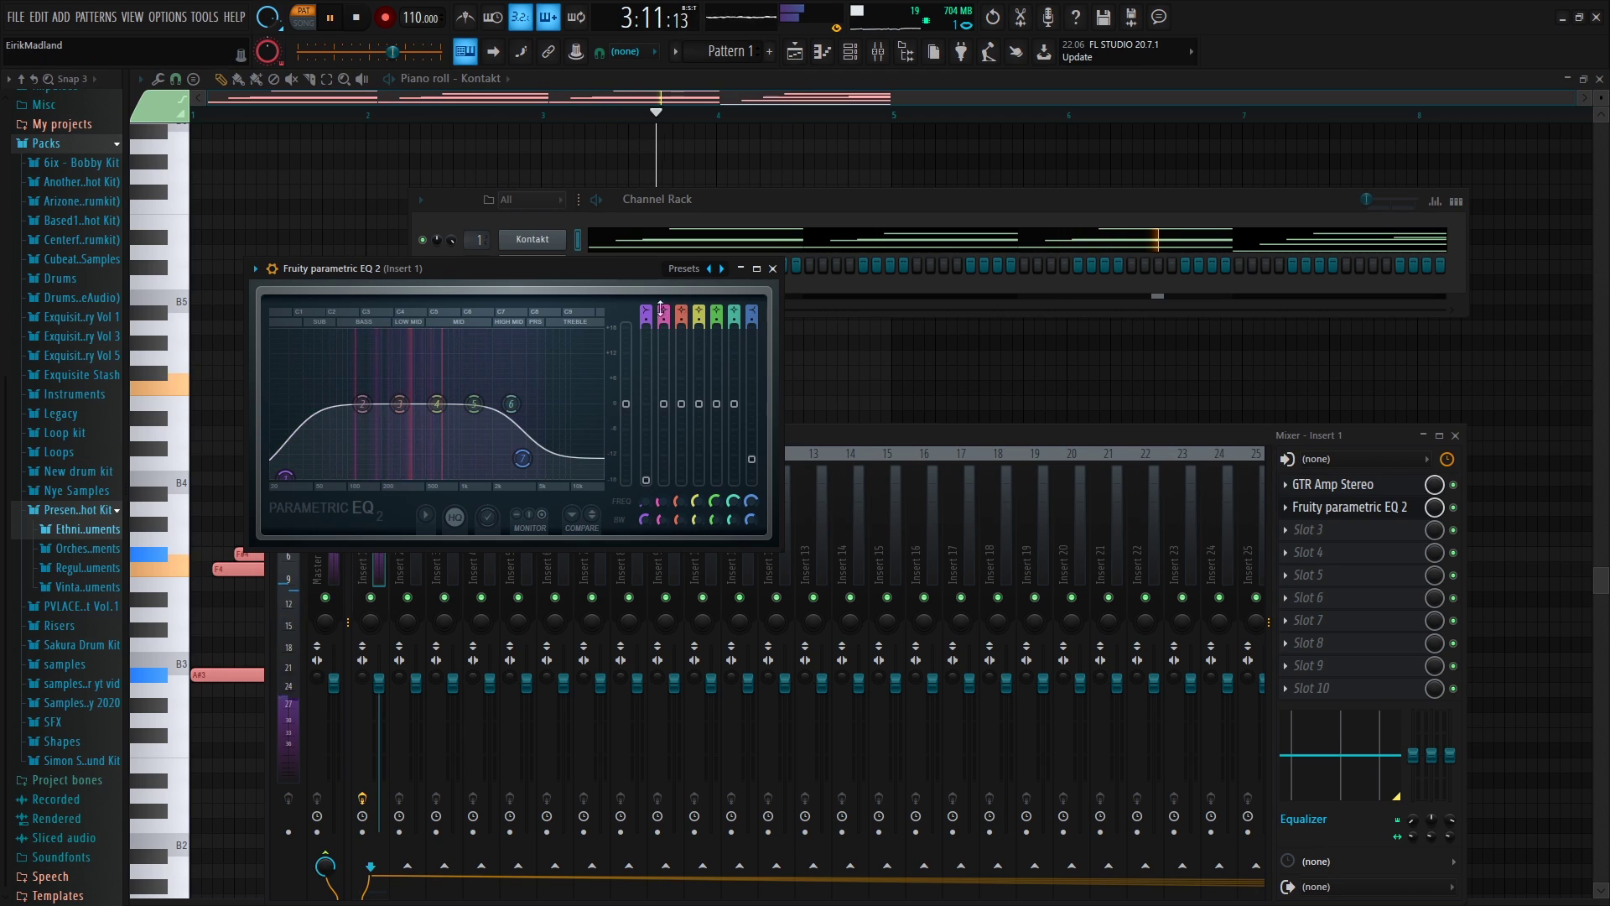
pyautogui.moveTo(523, 458); pyautogui.dragTo(540, 465)
pyautogui.moveTo(511, 403); pyautogui.dragTo(515, 412)
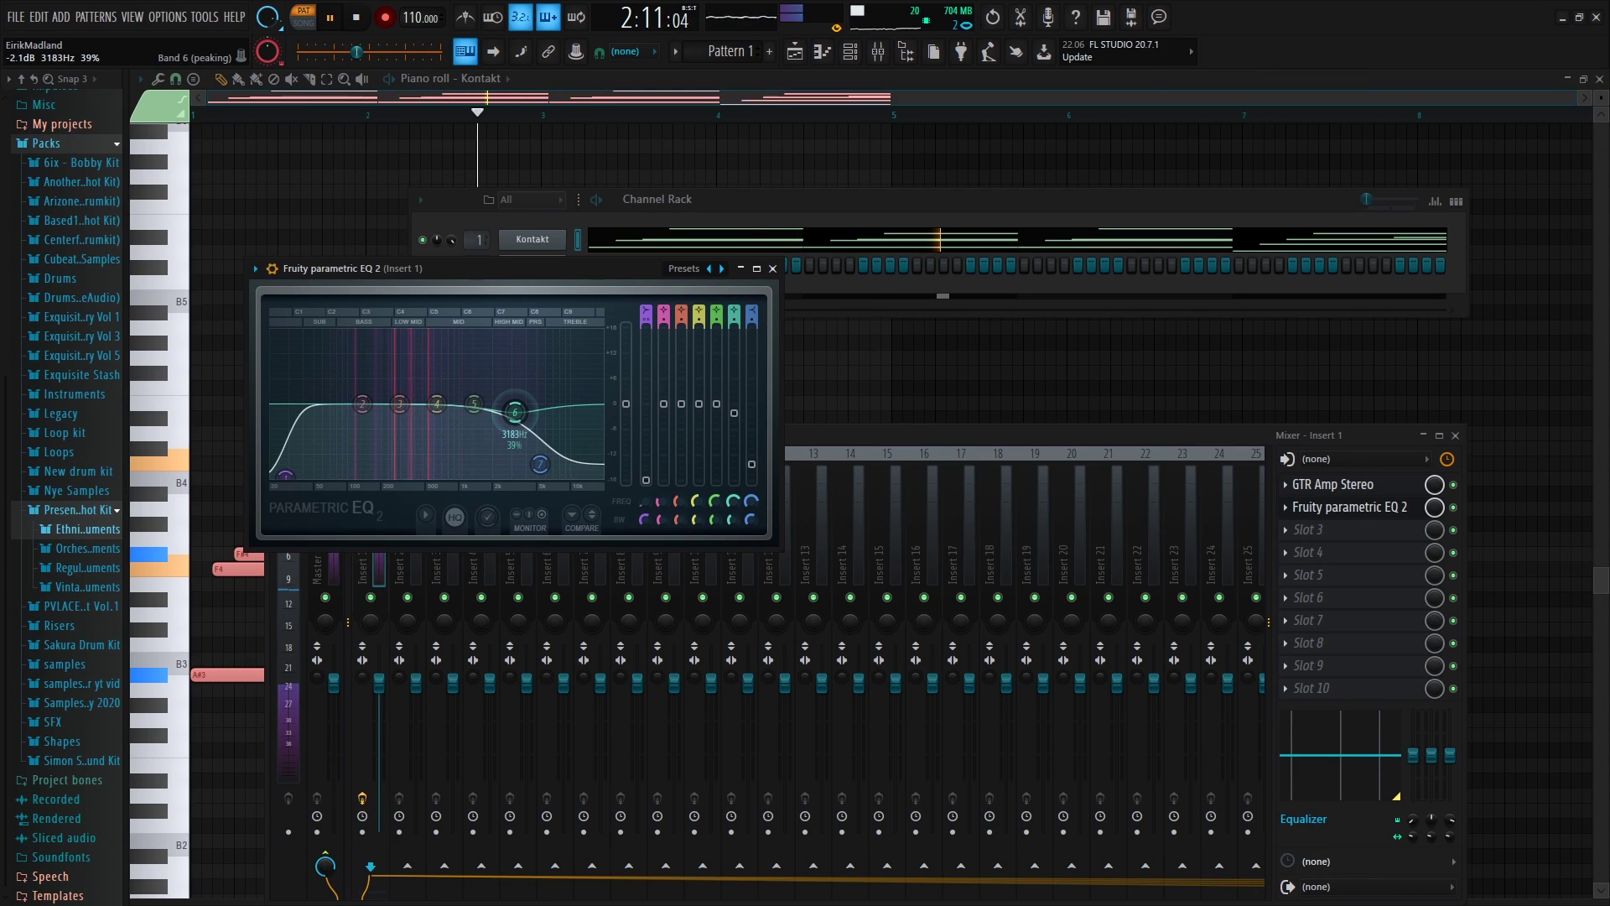
pyautogui.click(773, 269)
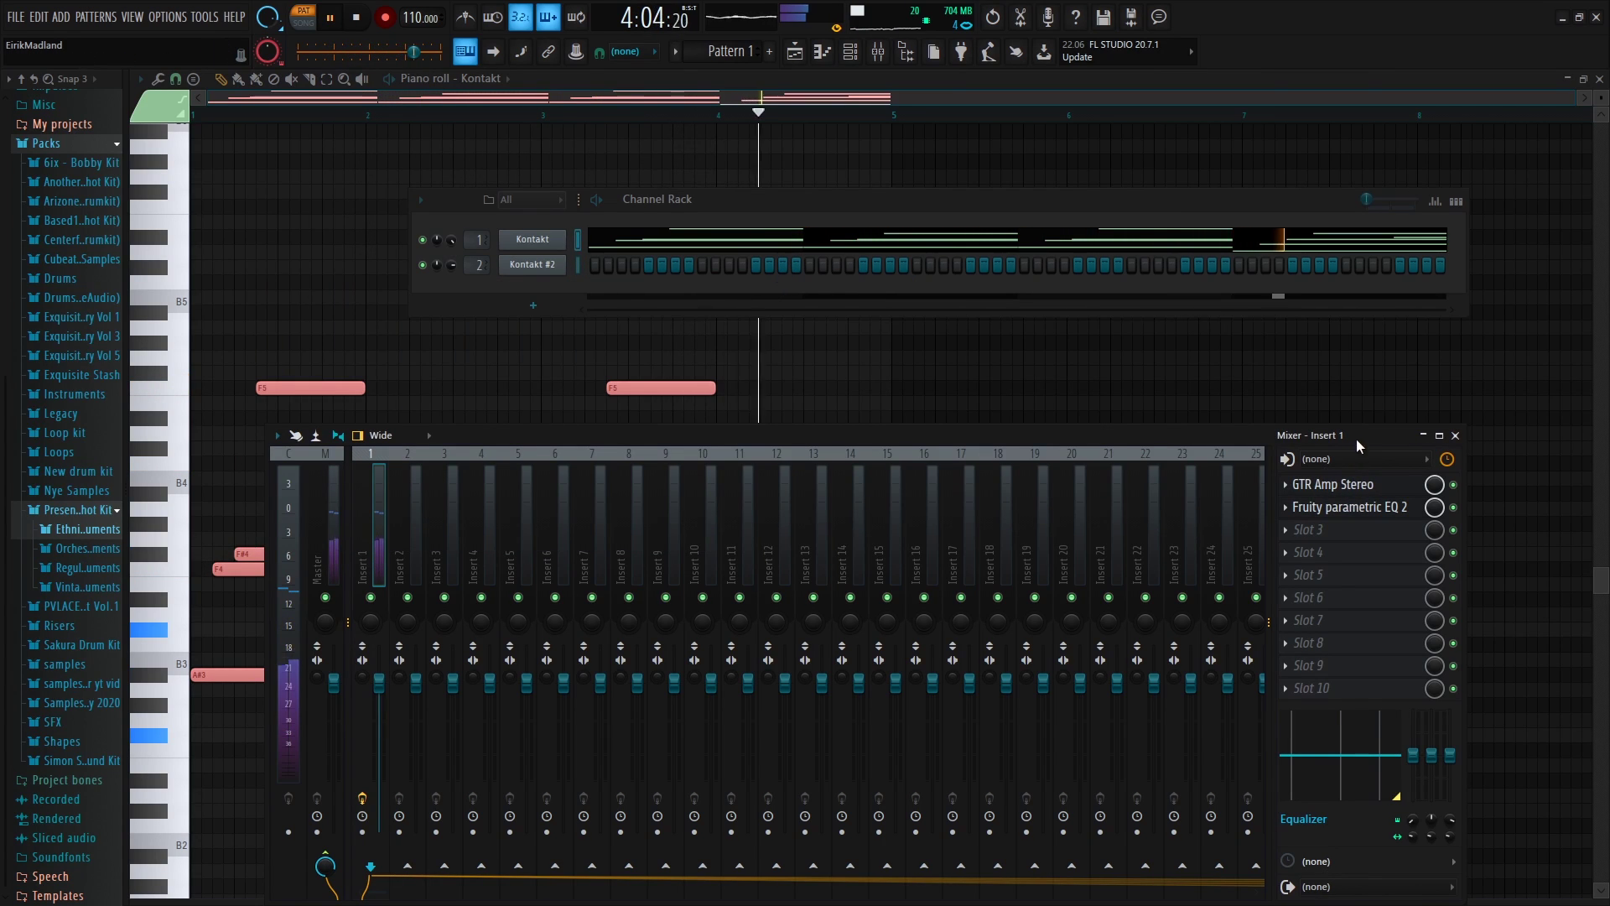
# Try HalfTime in the third effect slot of Insert 1 with its mix at 20%
pyautogui.press('space')
pyautogui.click(1327, 528)
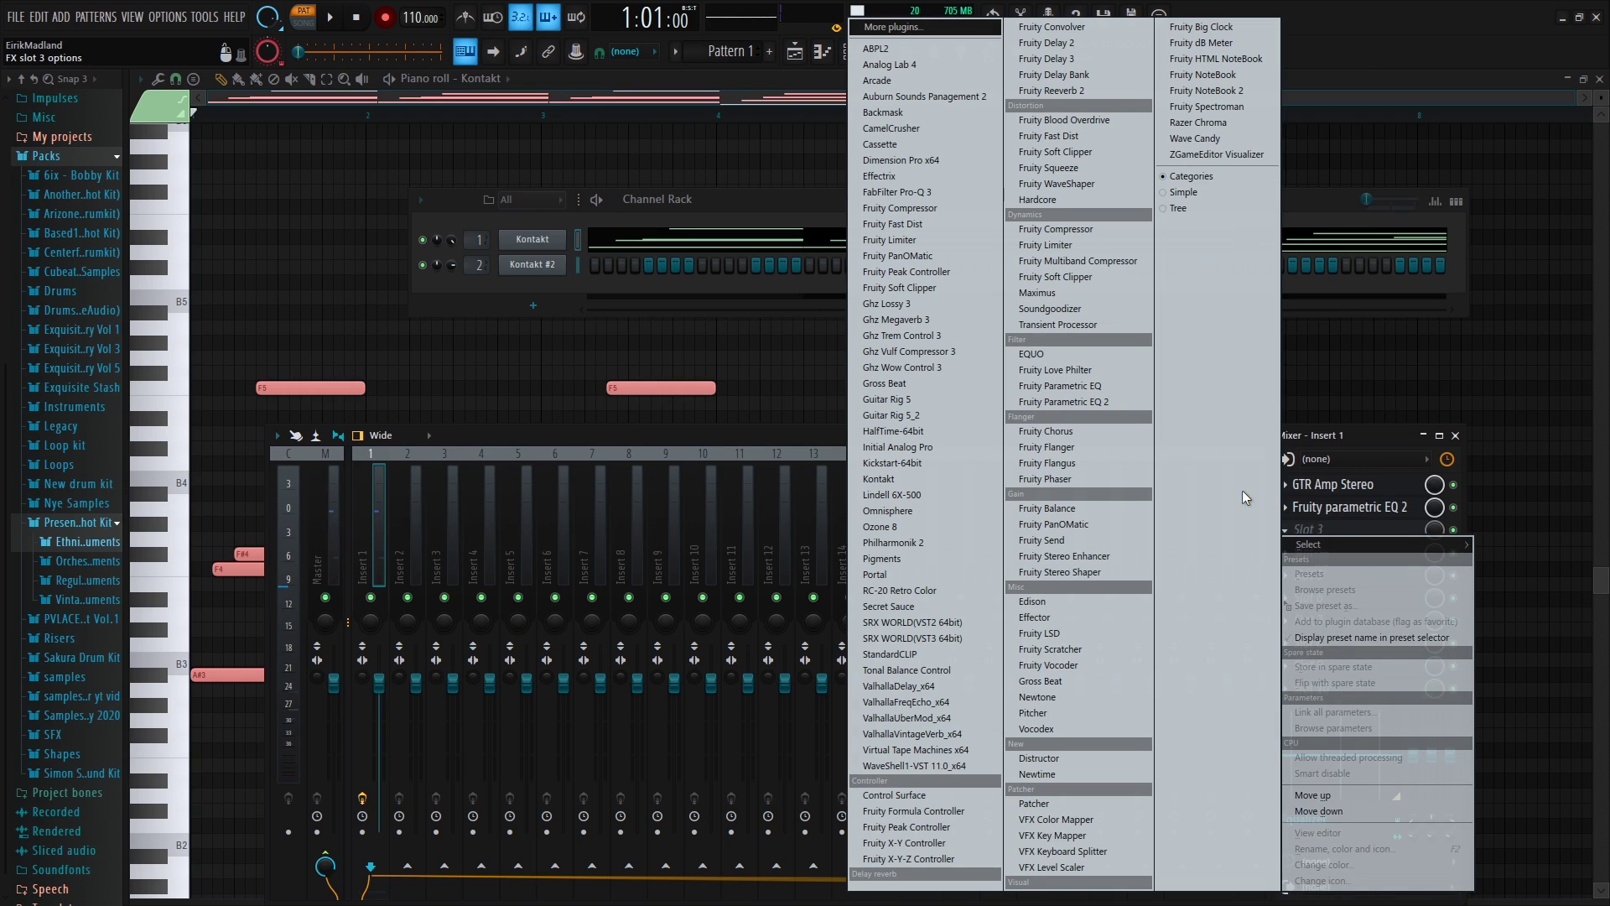
pyautogui.click(931, 433)
pyautogui.press('space')
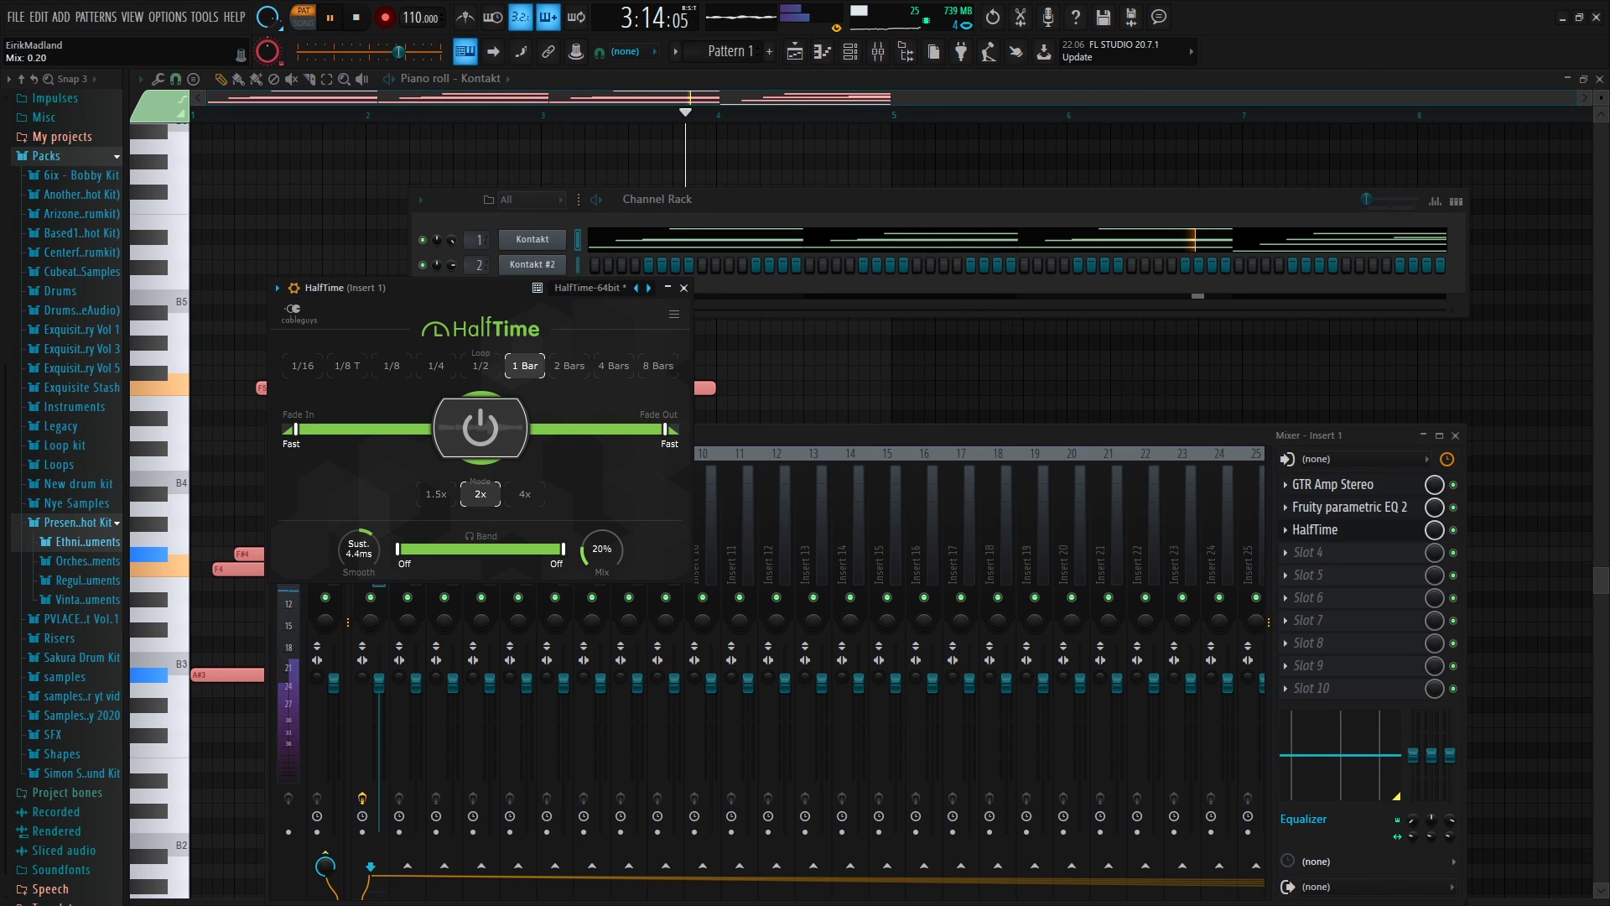
pyautogui.click(684, 288)
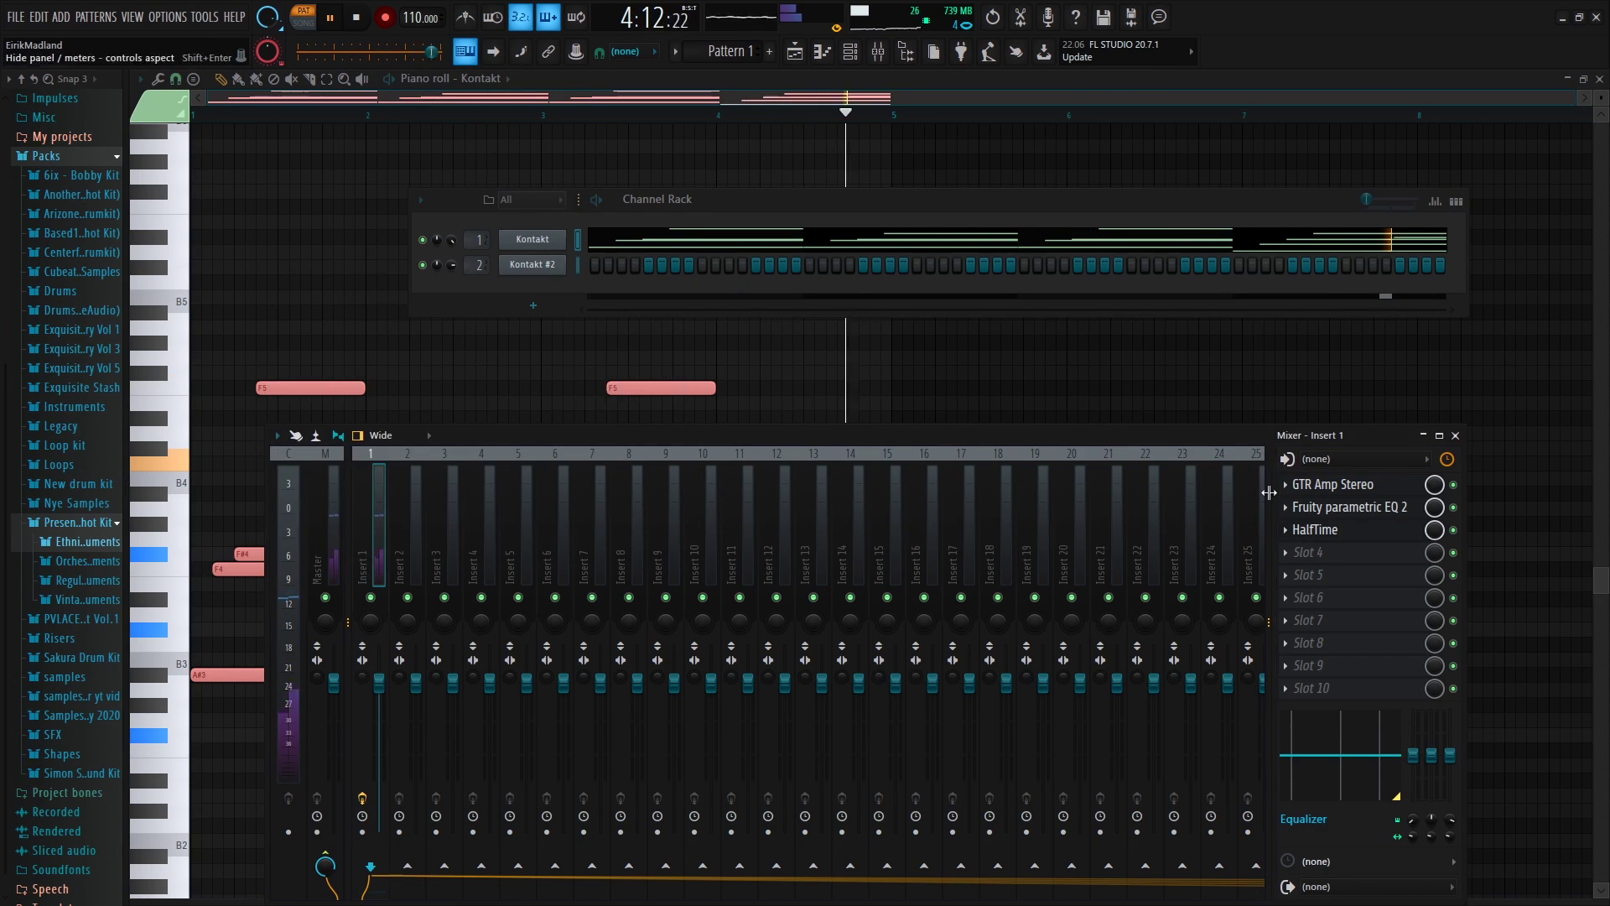
# Stop playback and replace HalfTime in the third effect slot with ValhallaVintageVerb_x64
pyautogui.press('space')
pyautogui.click(1286, 529)
pyautogui.moveTo(1314, 541)
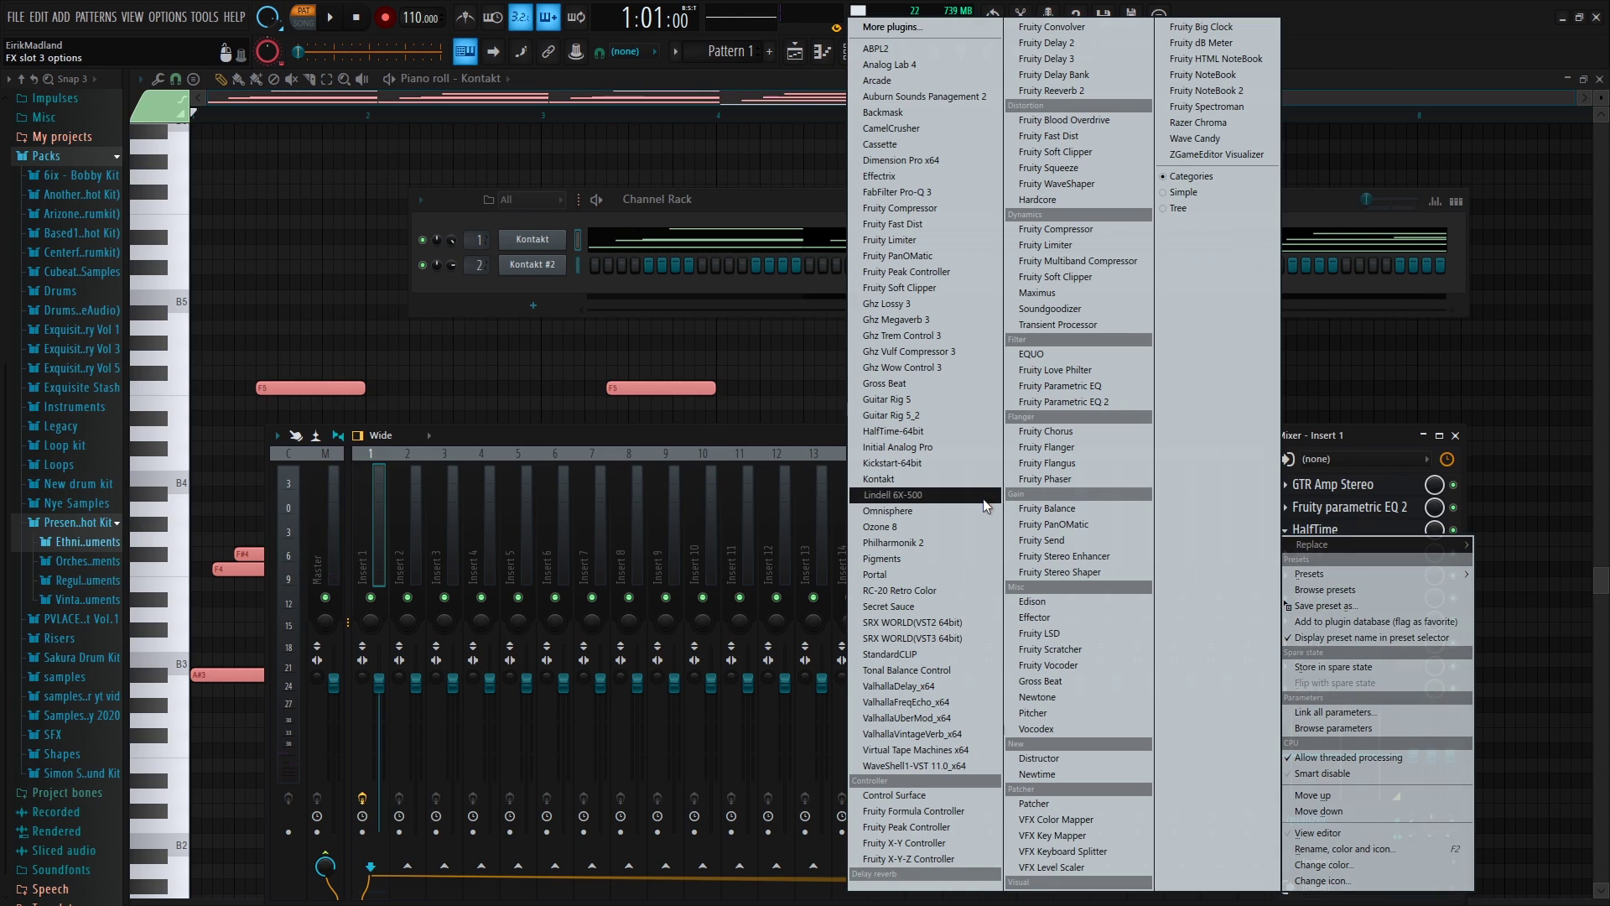
pyautogui.click(950, 735)
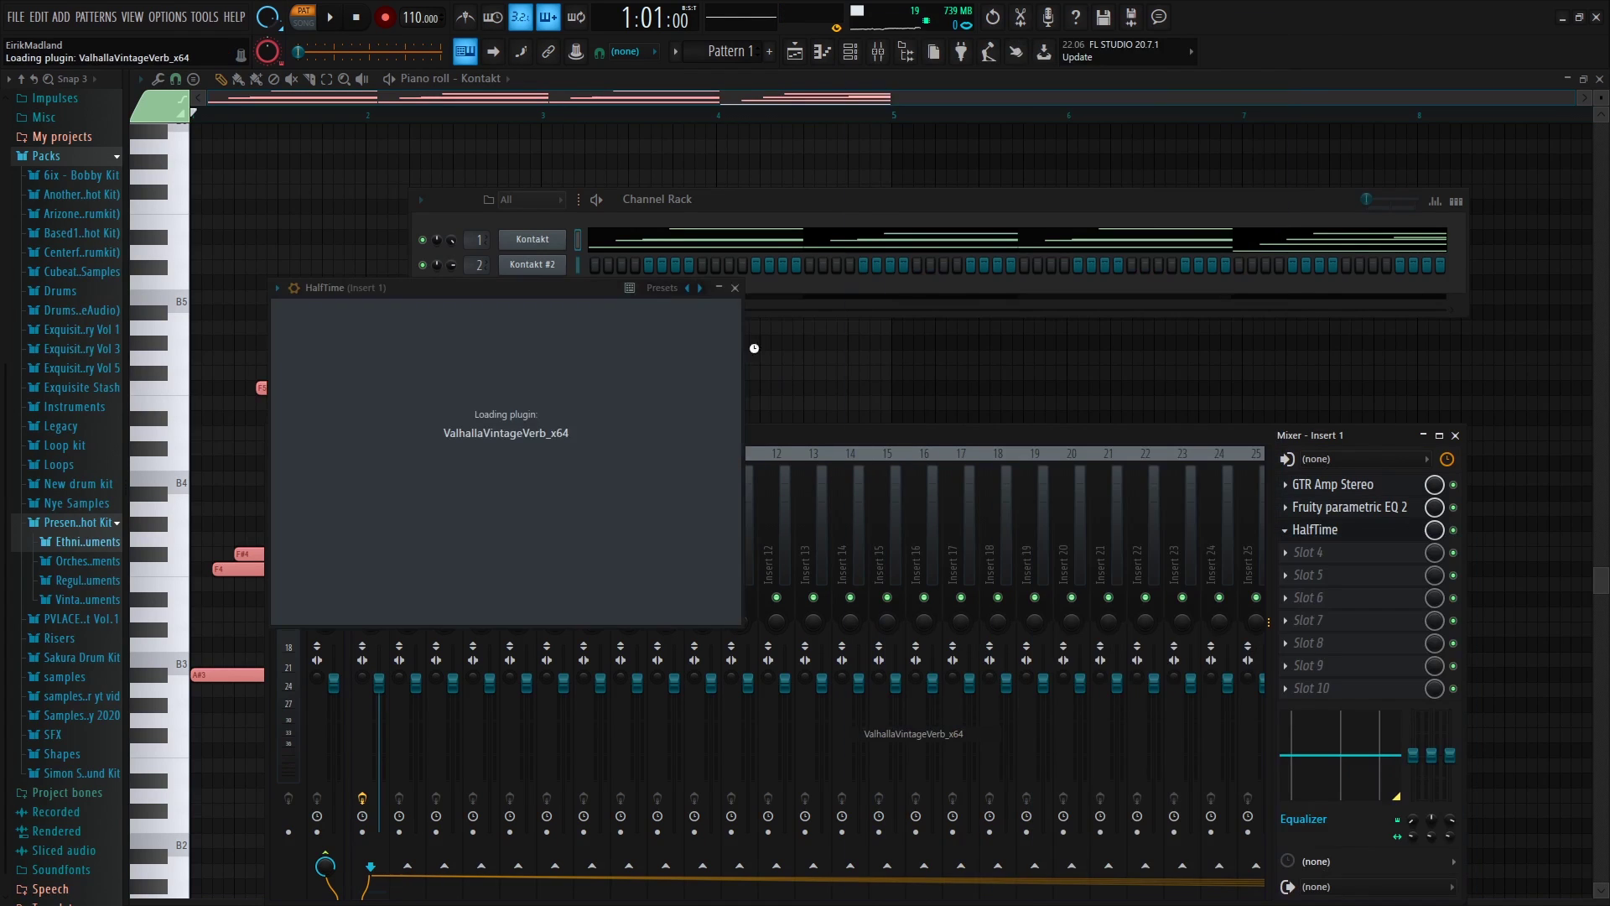
# While the melody plays, set the reverb's decay to 1.00 s and its mix to 21.2%, and close its window
pyautogui.press('space')
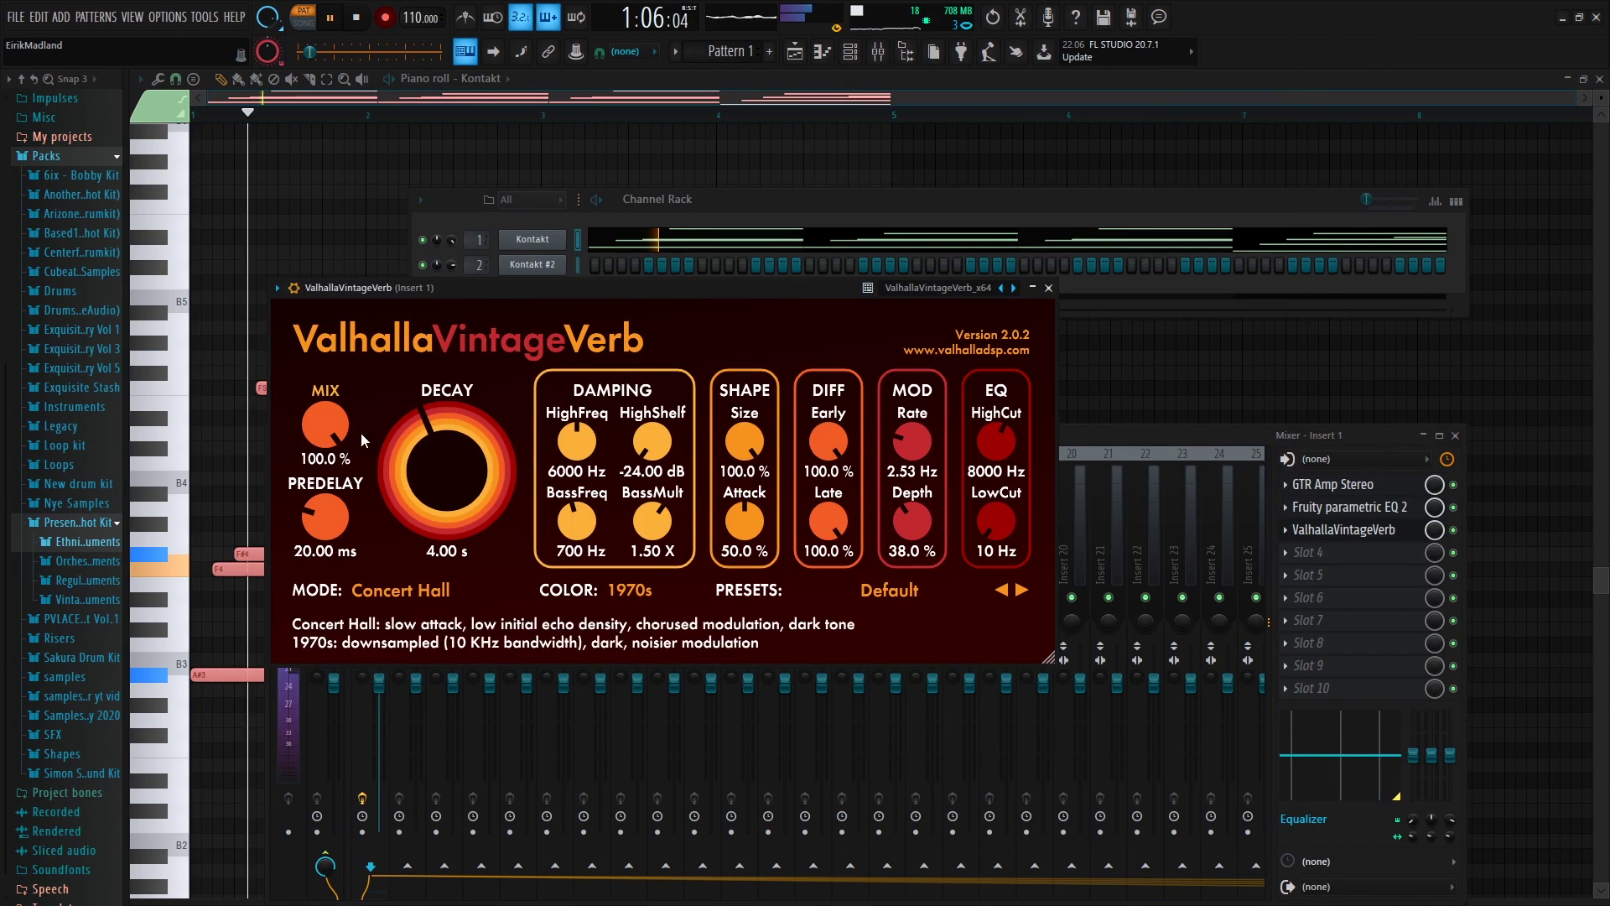
pyautogui.moveTo(419, 467); pyautogui.dragTo(401, 480)
pyautogui.moveTo(325, 425); pyautogui.dragTo(300, 608)
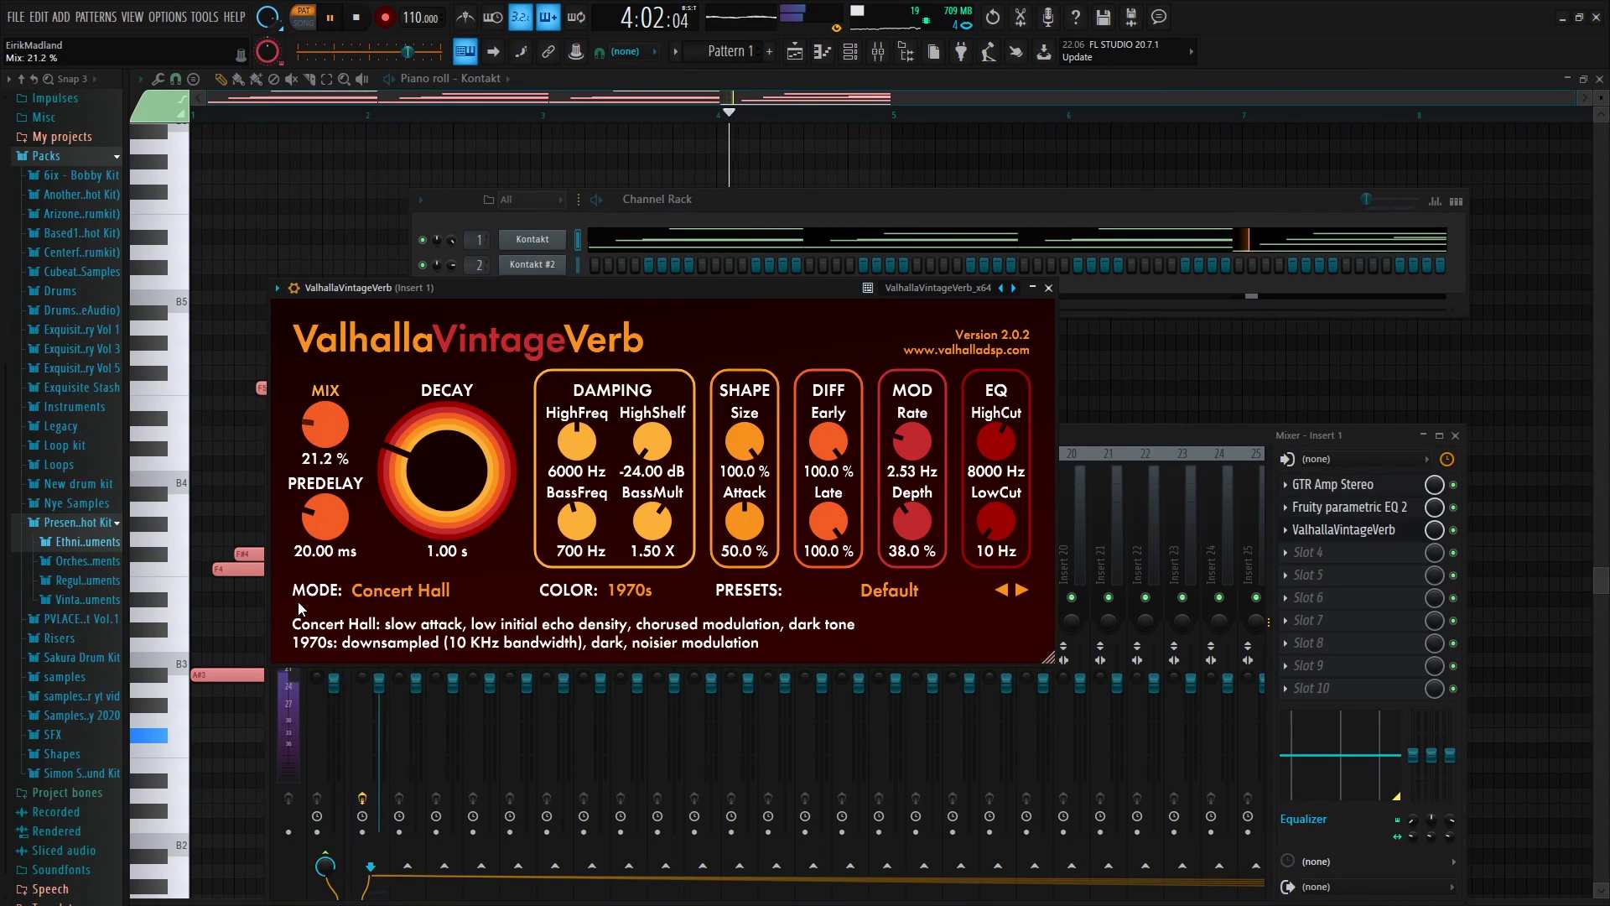
pyautogui.click(1050, 288)
# Select all notes, enlarge the velocity lane and scale the velocities down with a level-scaling multiply of 96%
pyautogui.keyDown('ctrl'); pyautogui.click(403, 341); pyautogui.keyUp('ctrl')
pyautogui.press('space')
pyautogui.hotkey('ctrl', 'a')
pyautogui.moveTo(1037, 900); pyautogui.dragTo(934, 352)
pyautogui.hotkey('alt', 'x')
pyautogui.press('space')
pyautogui.moveTo(795, 438); pyautogui.dragTo(795, 428)
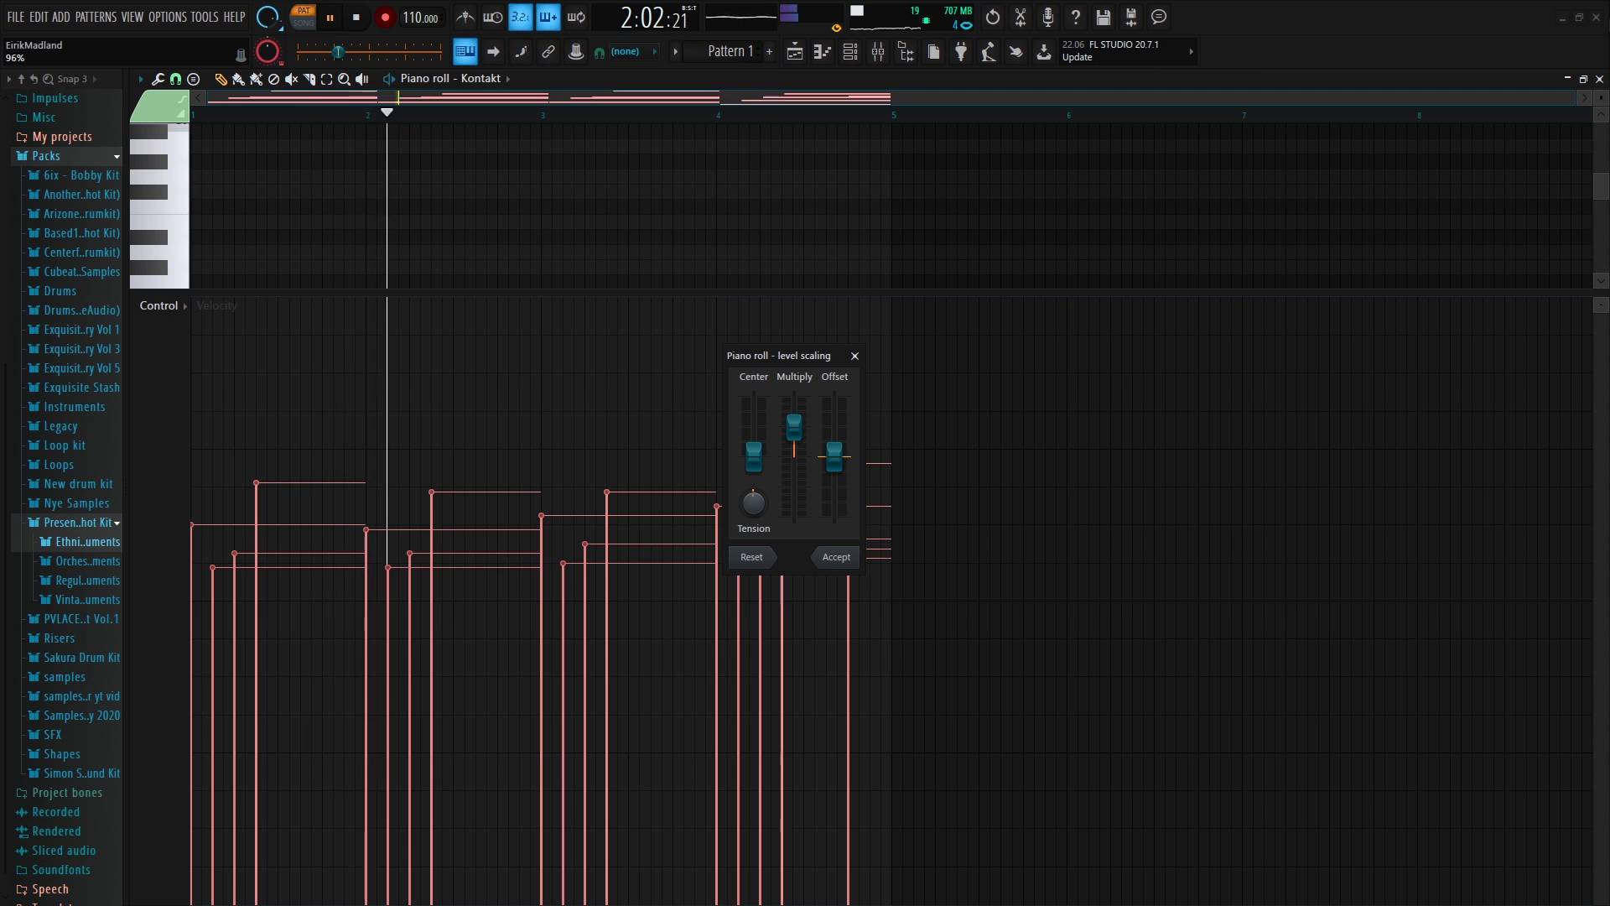
pyautogui.click(835, 557)
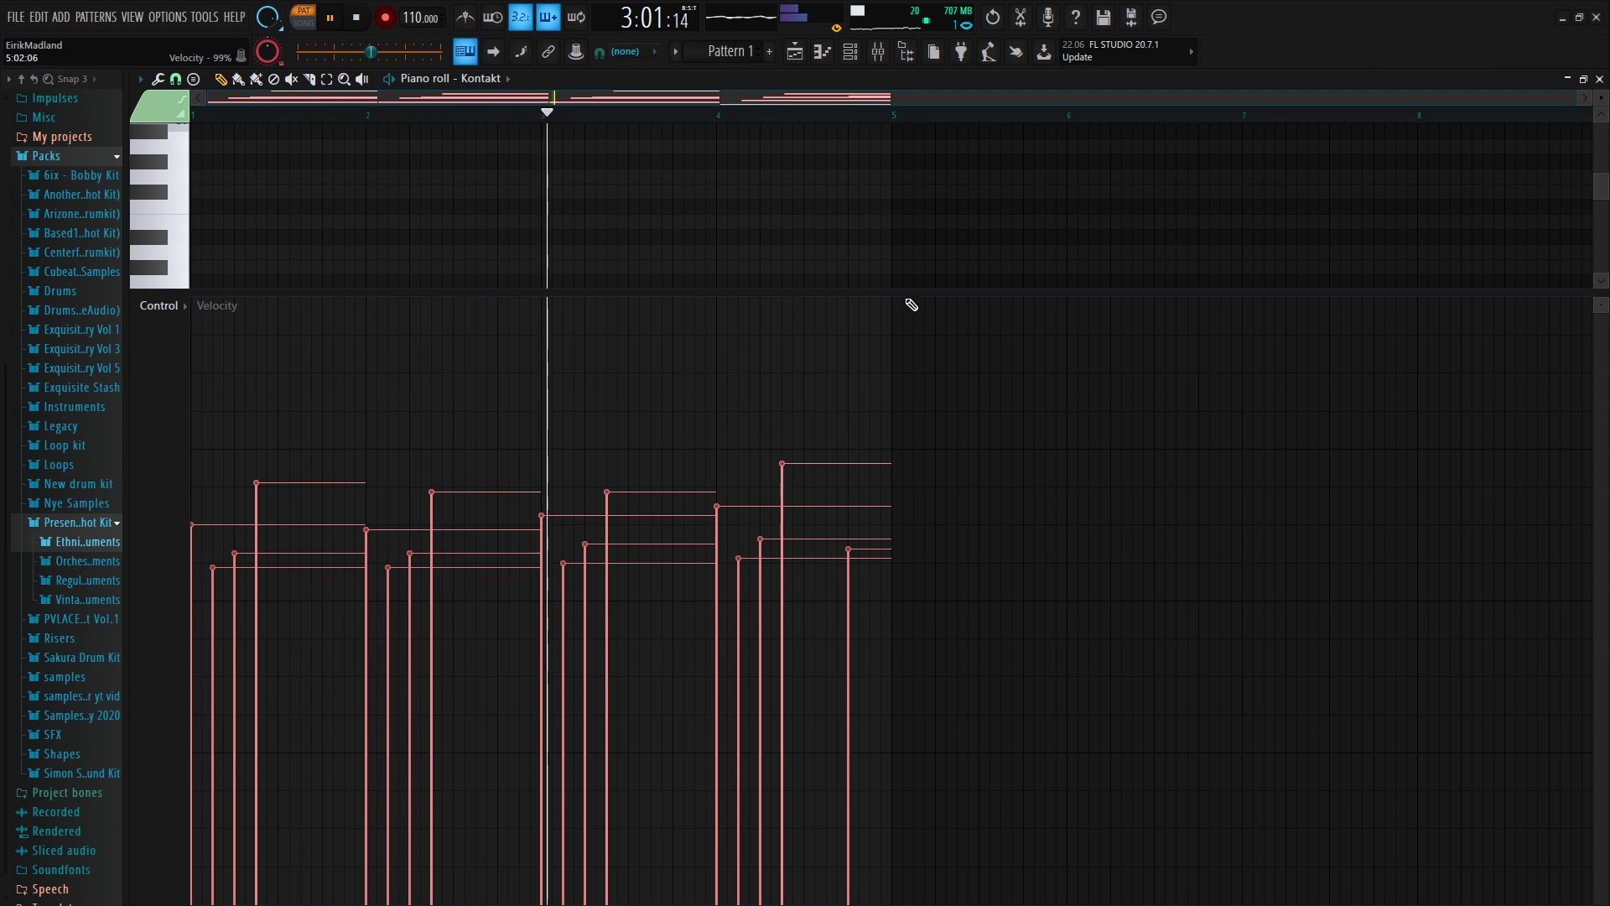
# Collapse the velocity lane to enlarge the note area and deselect all notes
pyautogui.moveTo(909, 305); pyautogui.dragTo(912, 900)
pyautogui.keyDown('ctrl'); pyautogui.click(1060, 488); pyautogui.keyUp('ctrl')
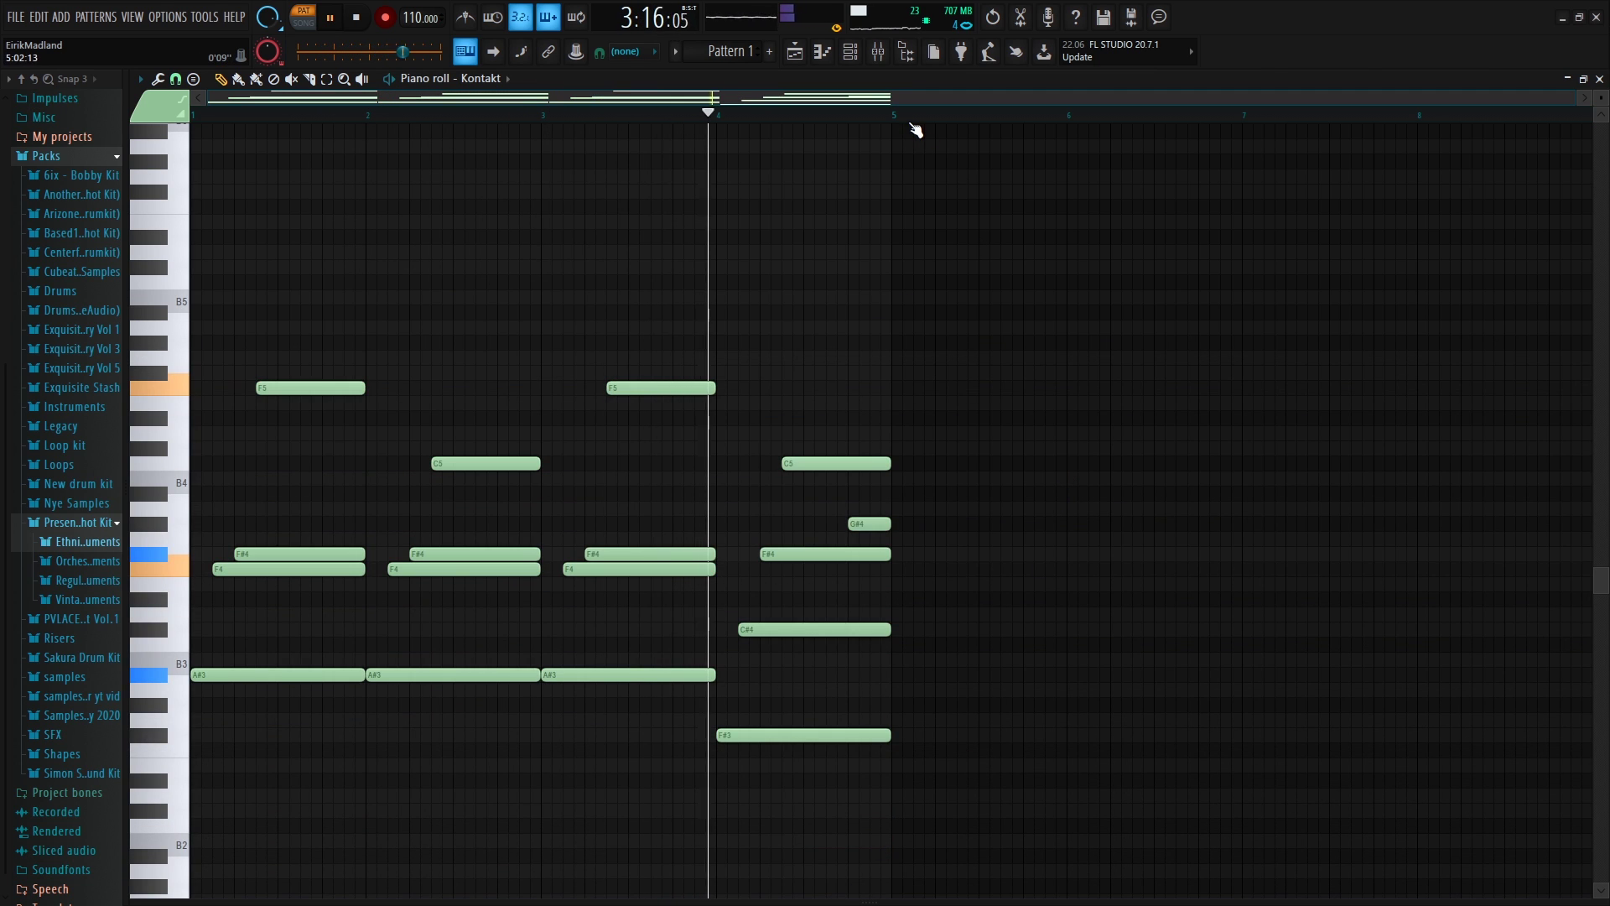
# Stop playback and add another Kontakt instrument to the channel rack
pyautogui.click(839, 61)
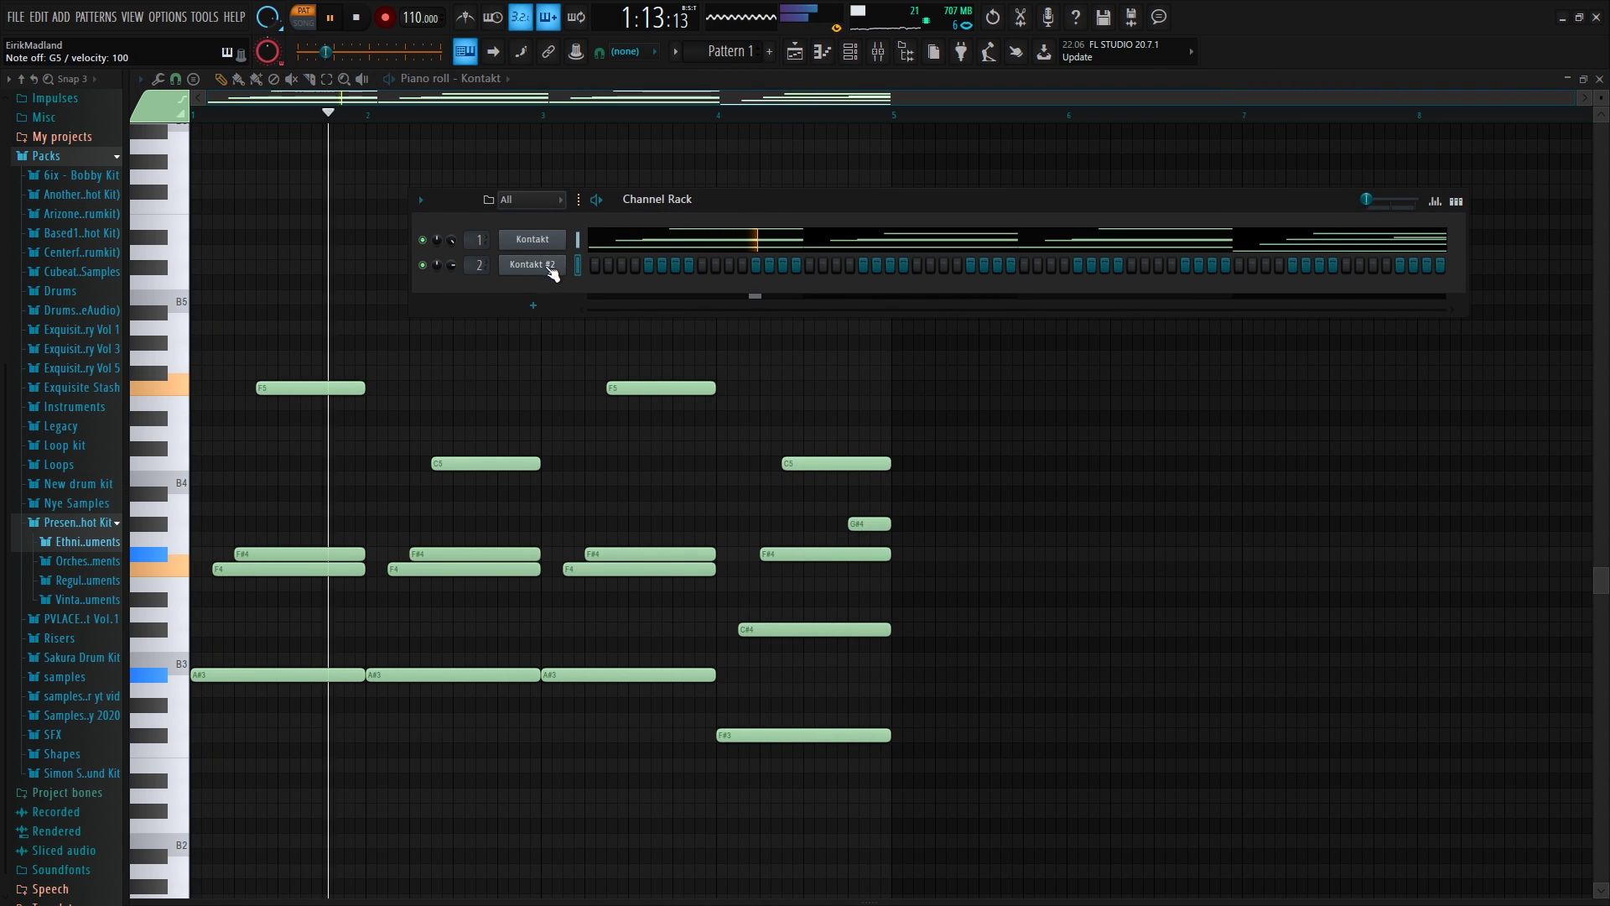
pyautogui.press('space')
pyautogui.click(545, 306)
pyautogui.click(553, 335)
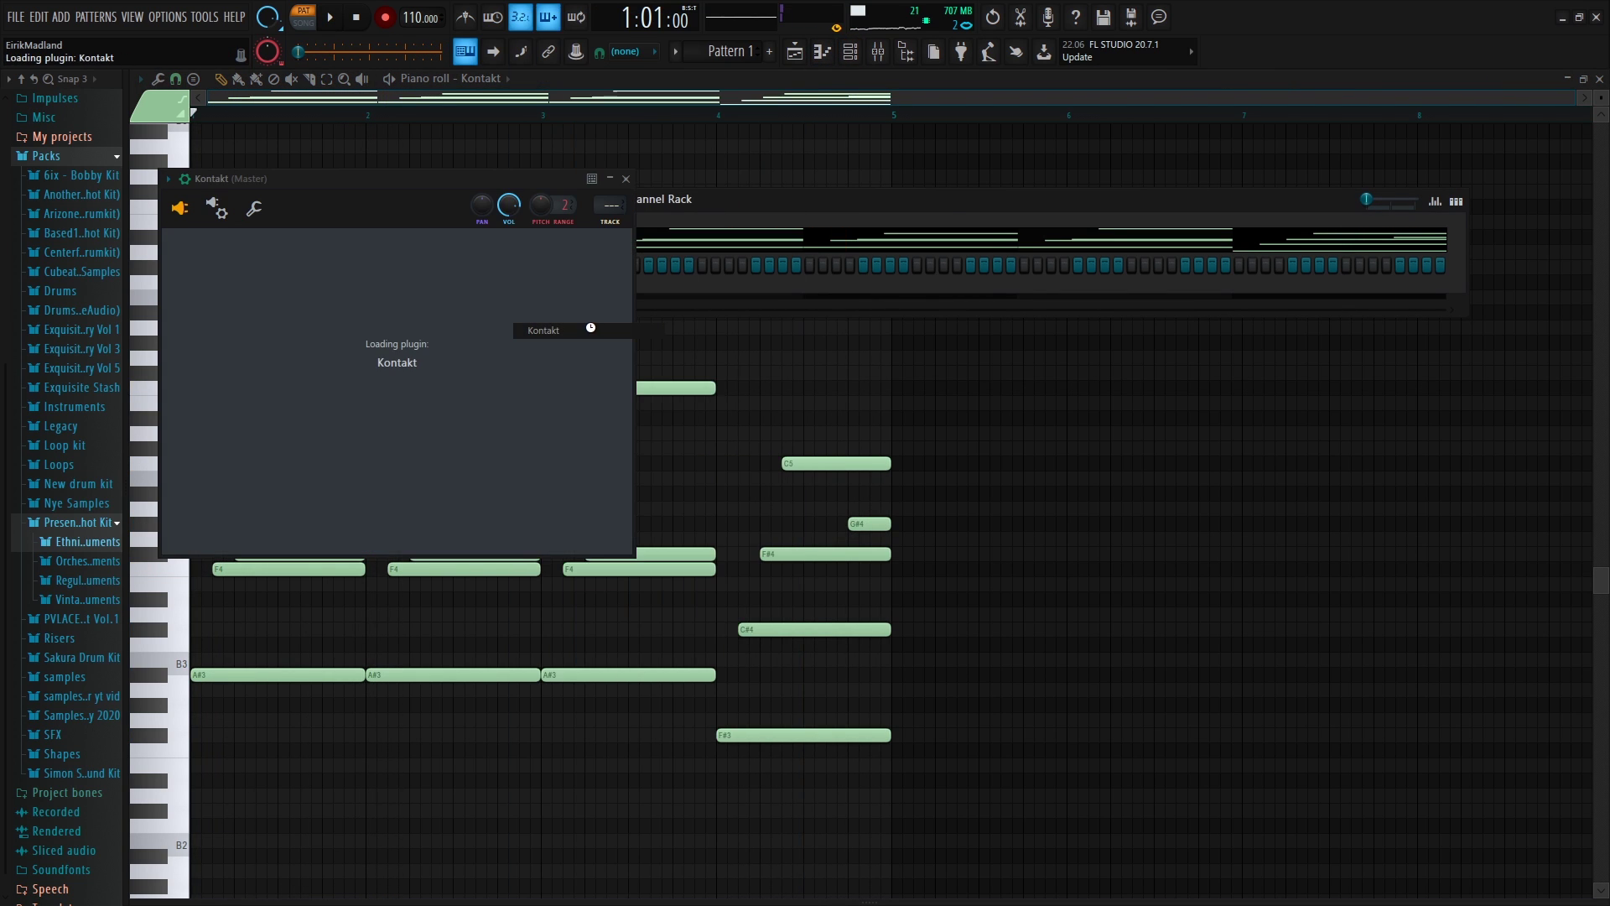
# Load Woodchester Piano.nki from the libraries into the new Kontakt and close its window
pyautogui.scroll(-1, 317, 671)
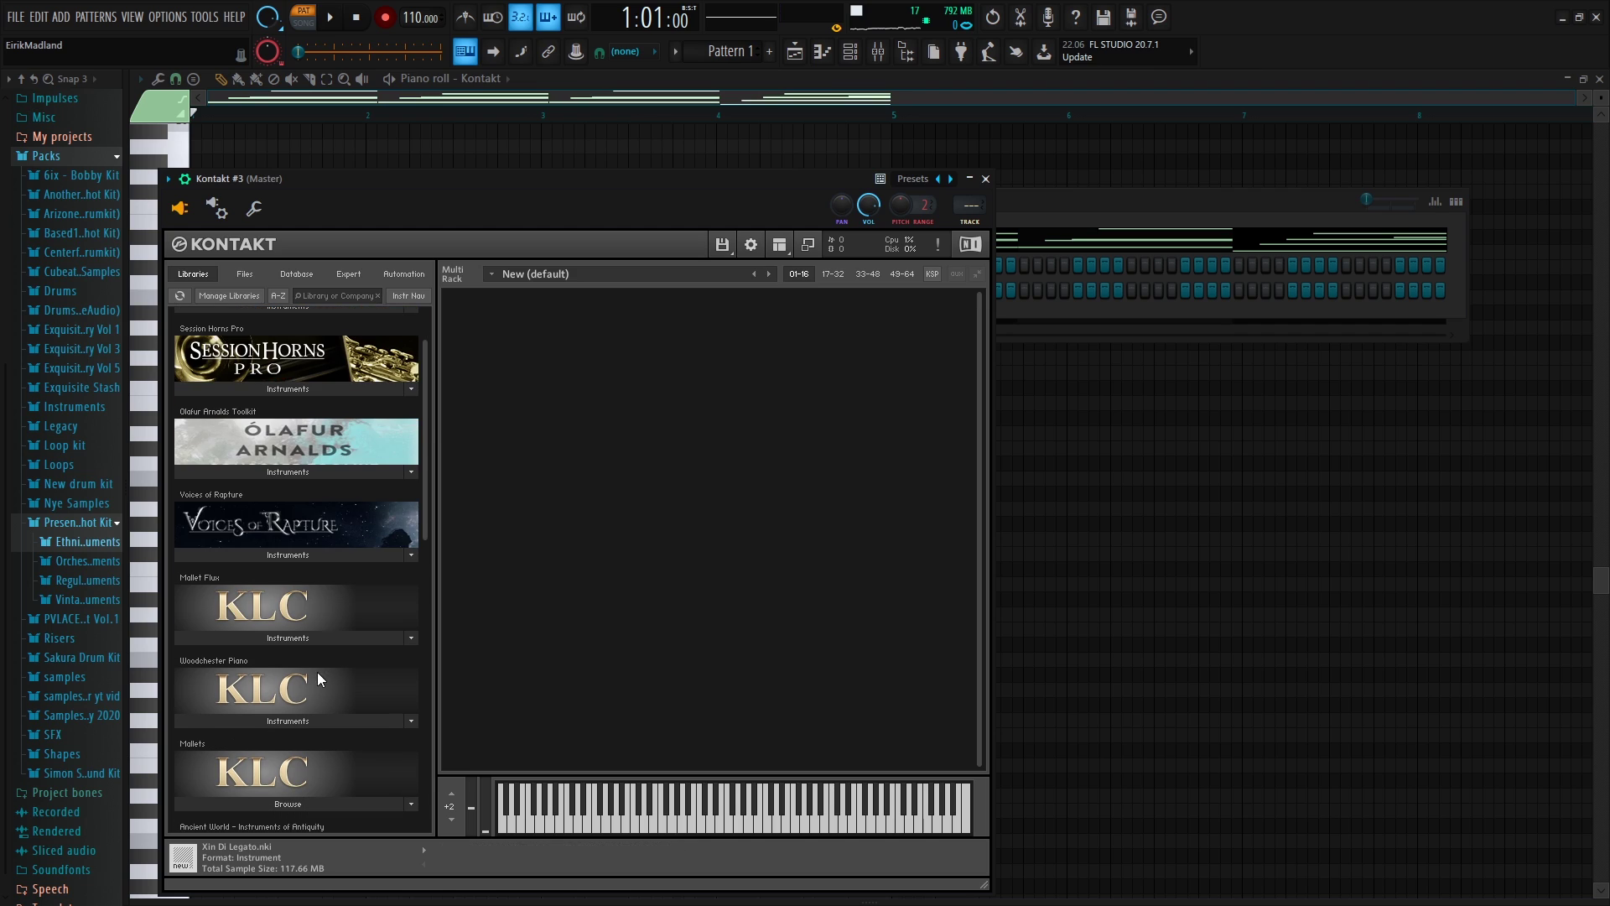
pyautogui.click(293, 723)
pyautogui.doubleClick(273, 741)
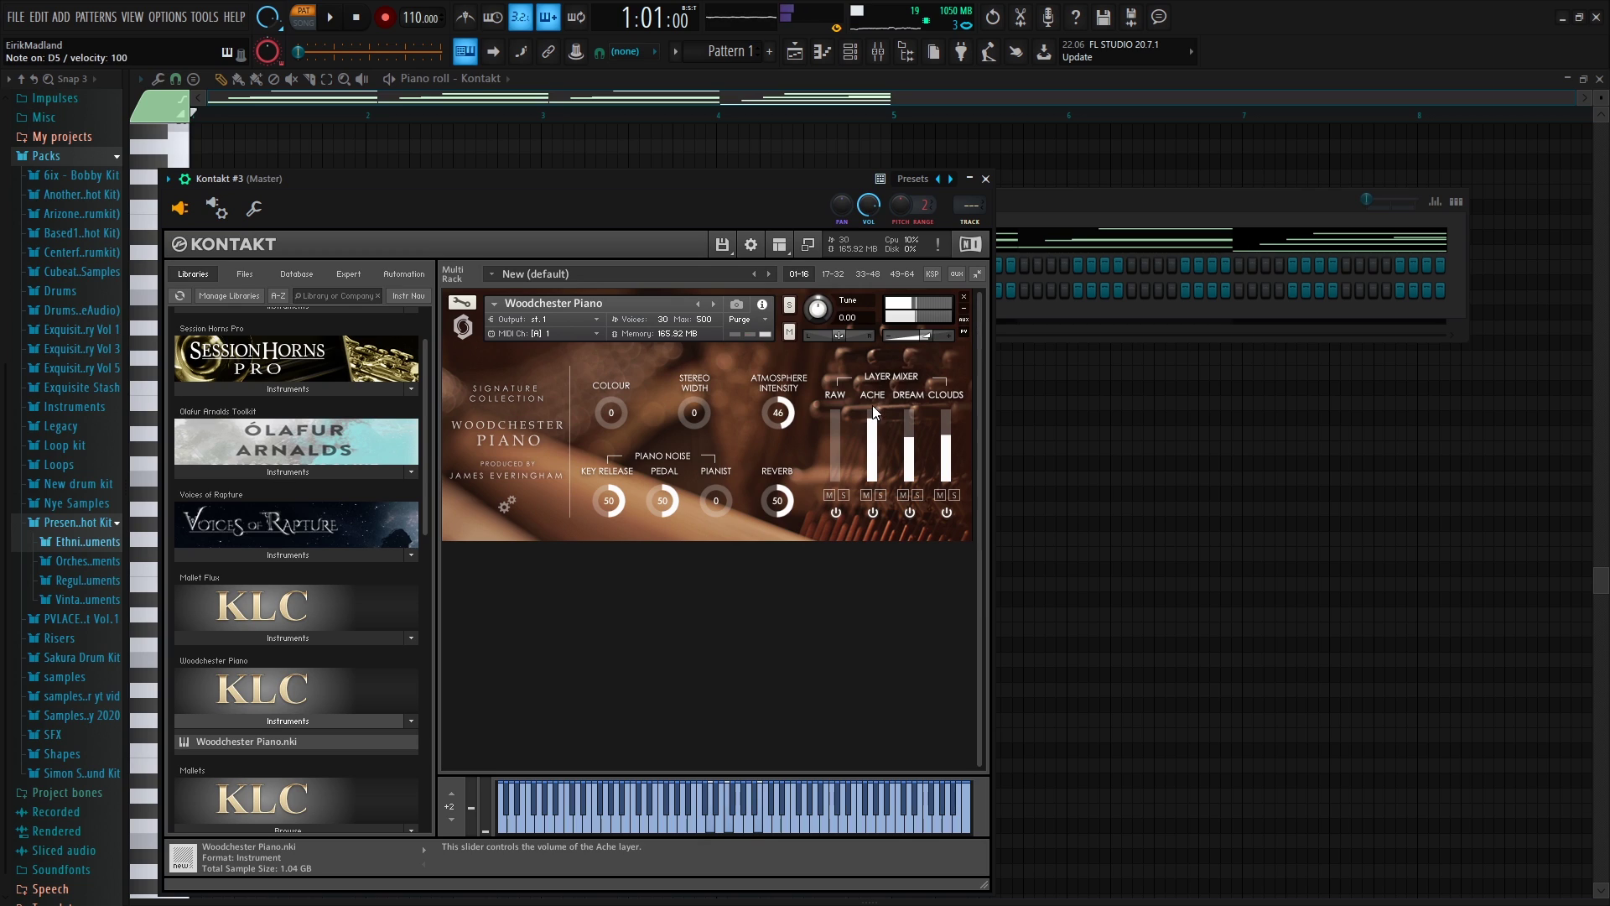
pyautogui.click(987, 179)
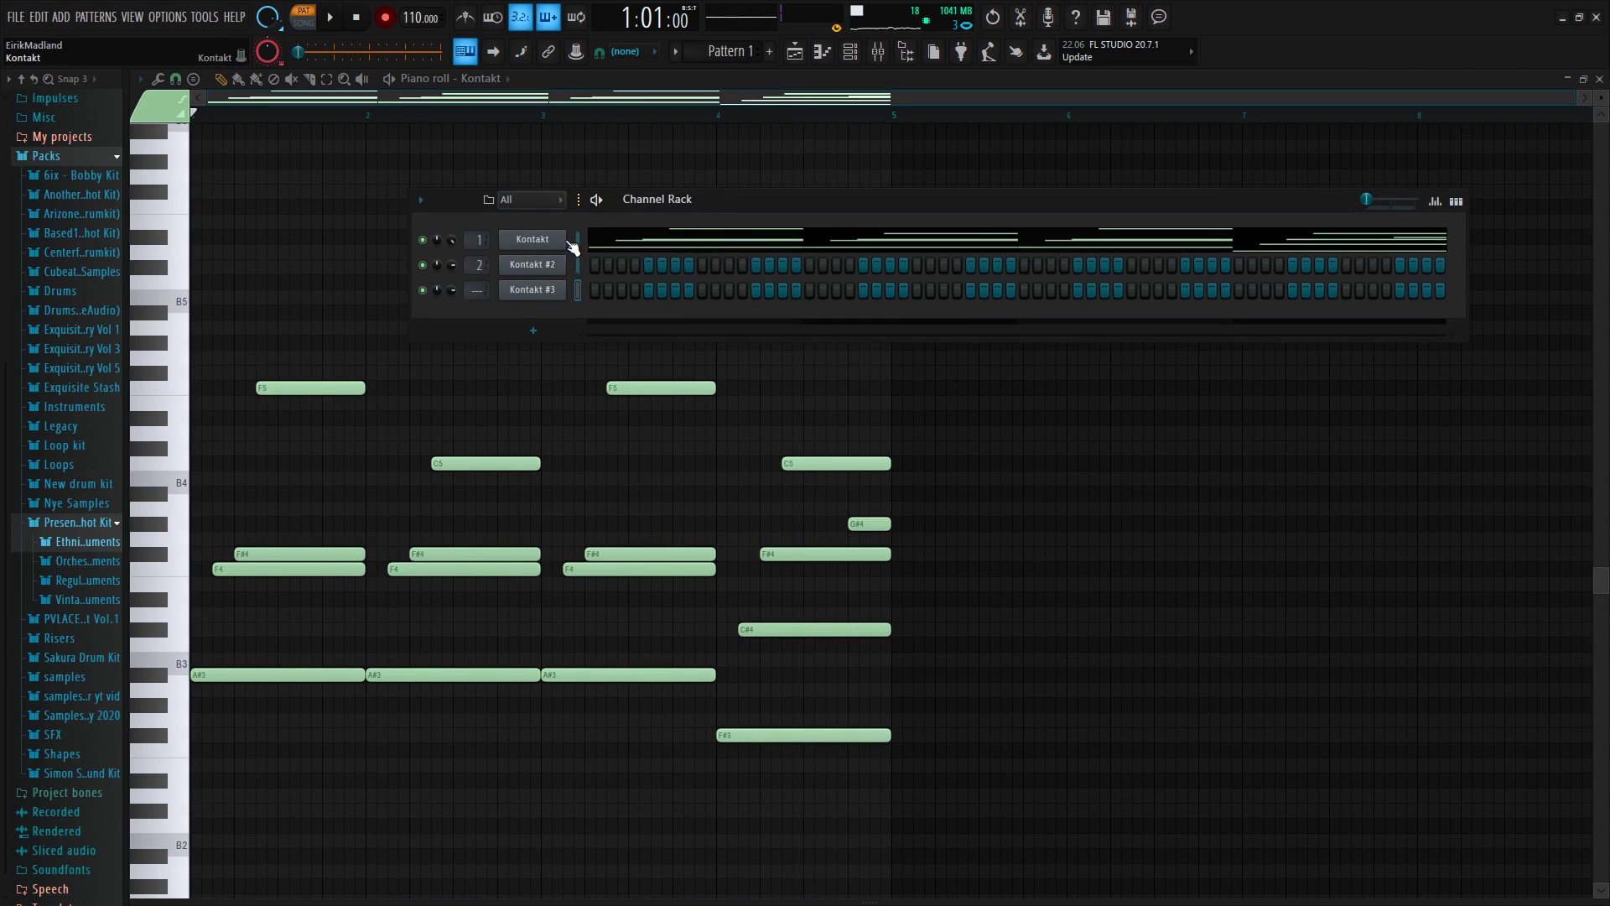
# Copy the first Kontakt channel's melody into Kontakt #3 and route that channel to mixer track 2
pyautogui.click(581, 288)
pyautogui.hotkey('ctrl', 'v')
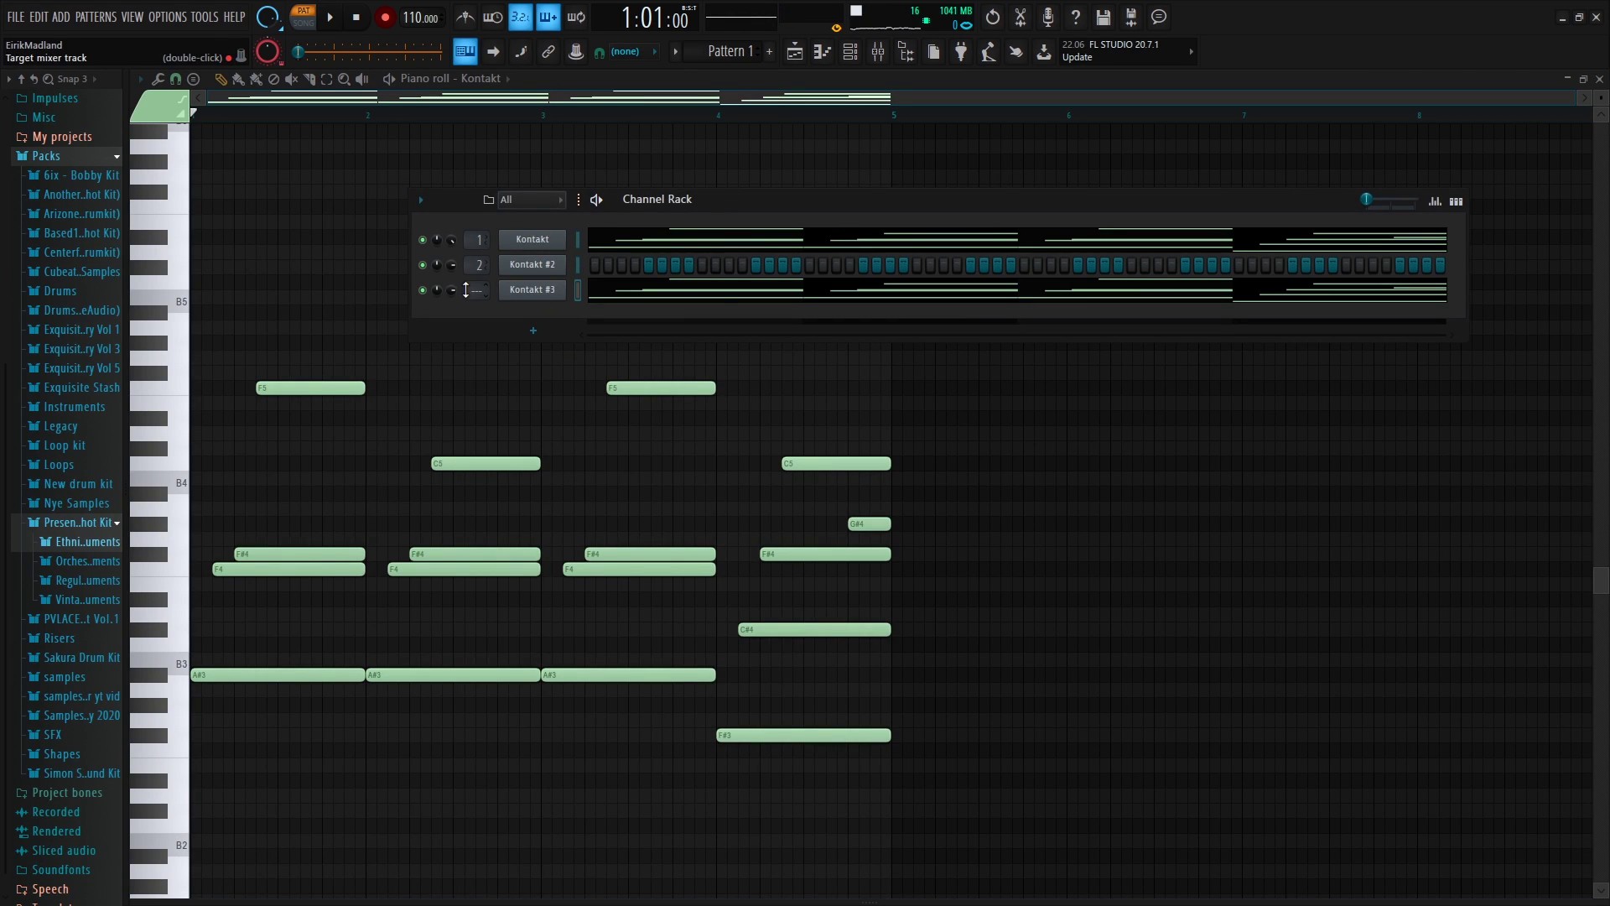
pyautogui.scroll(2, 466, 289)
pyautogui.scroll(1, 466, 265)
# Solo Kontakt #3 during playback and transpose all its piano roll notes up one octave
pyautogui.rightClick(432, 290)
pyautogui.press('space')
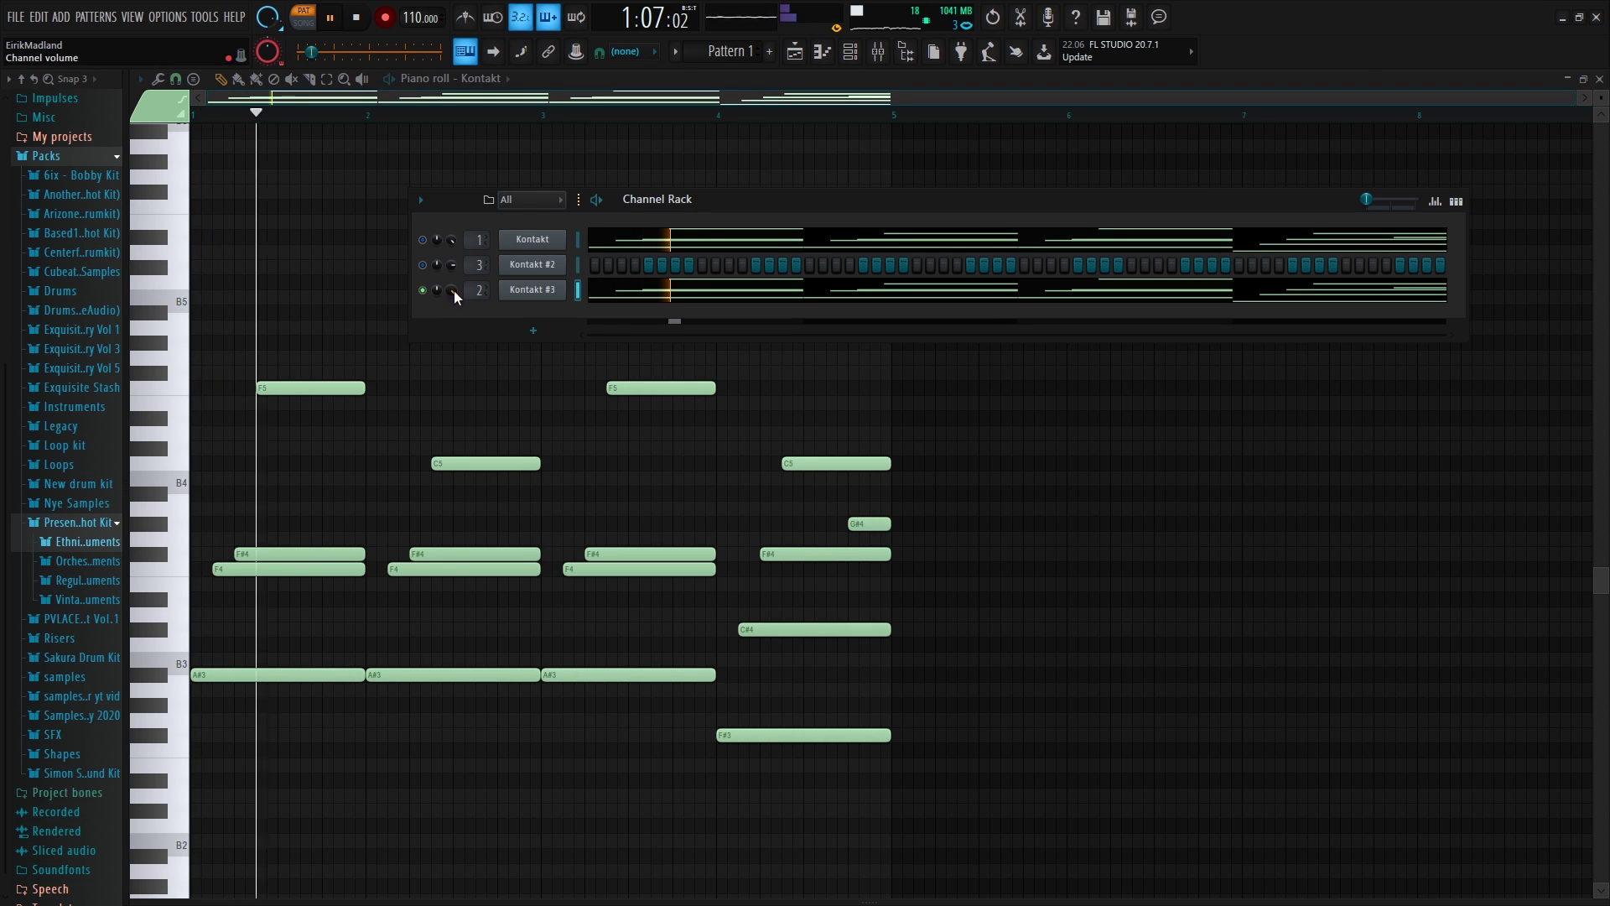
pyautogui.rightClick(559, 290)
pyautogui.click(602, 290)
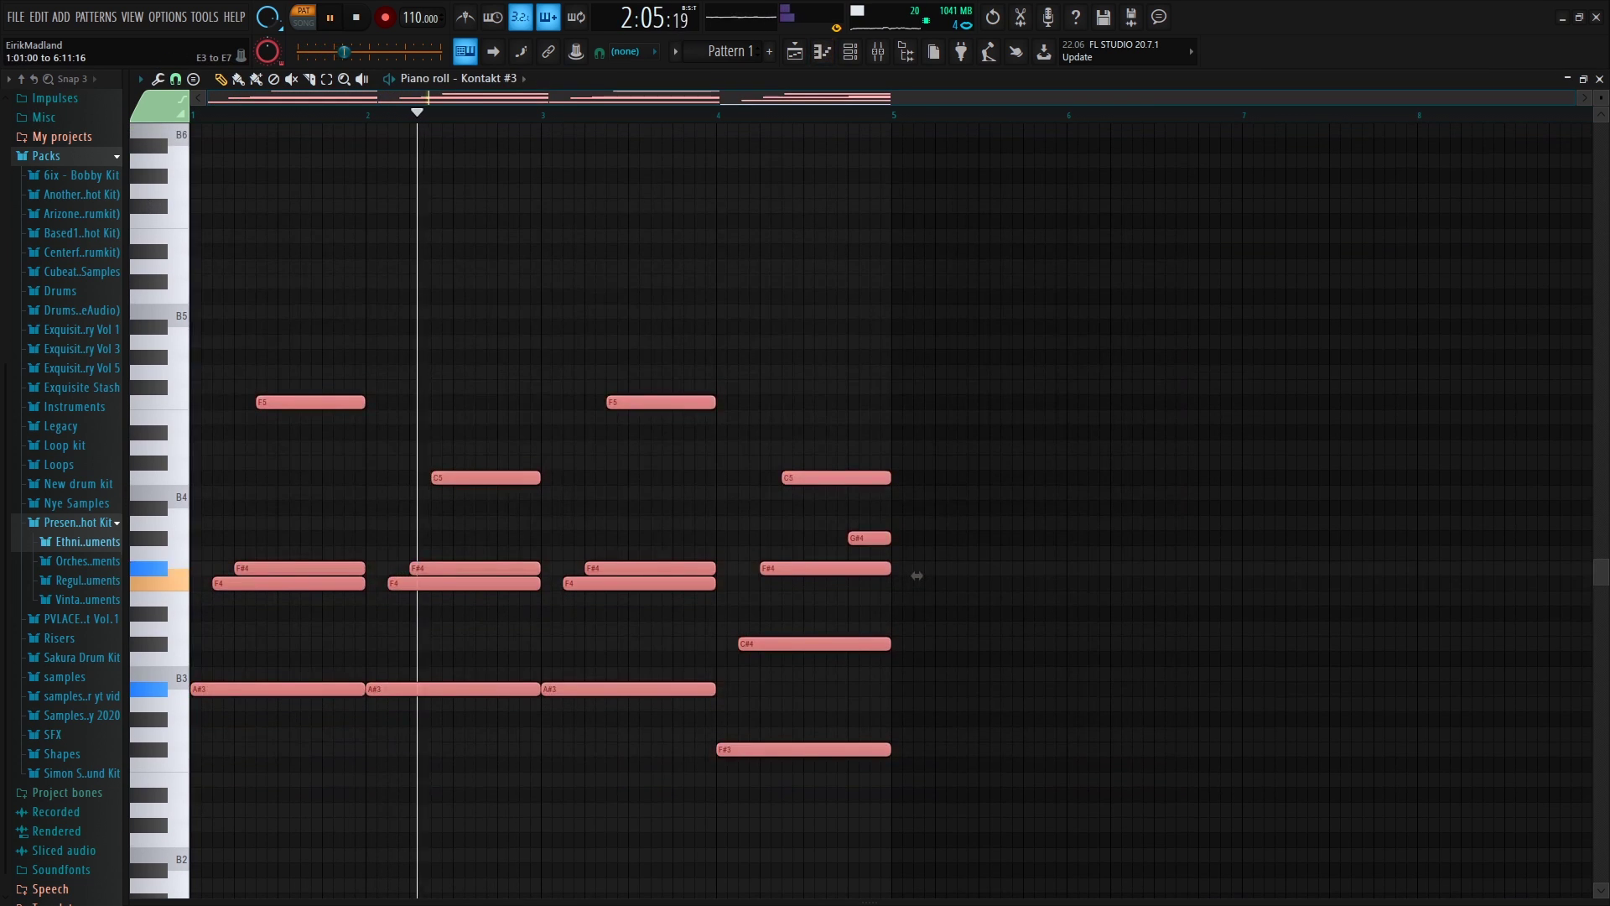
# Load Fruity Parametric EQ 2 in the first effect slot of mixer Insert 2
pyautogui.click(878, 51)
pyautogui.click(401, 545)
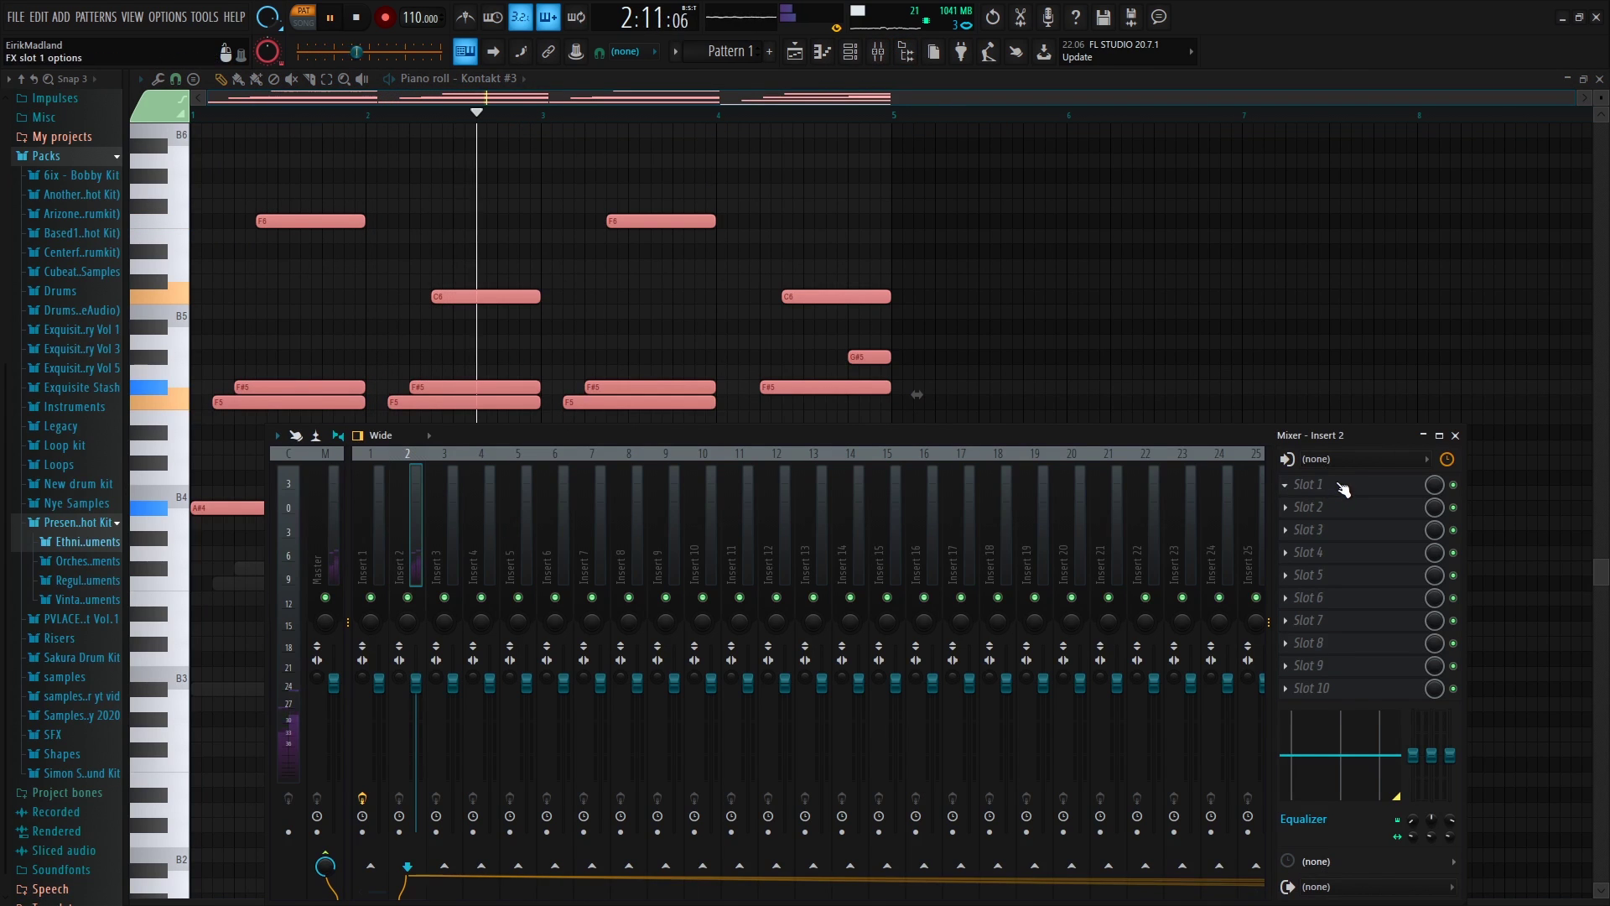
pyautogui.click(1308, 484)
pyautogui.moveTo(1308, 506)
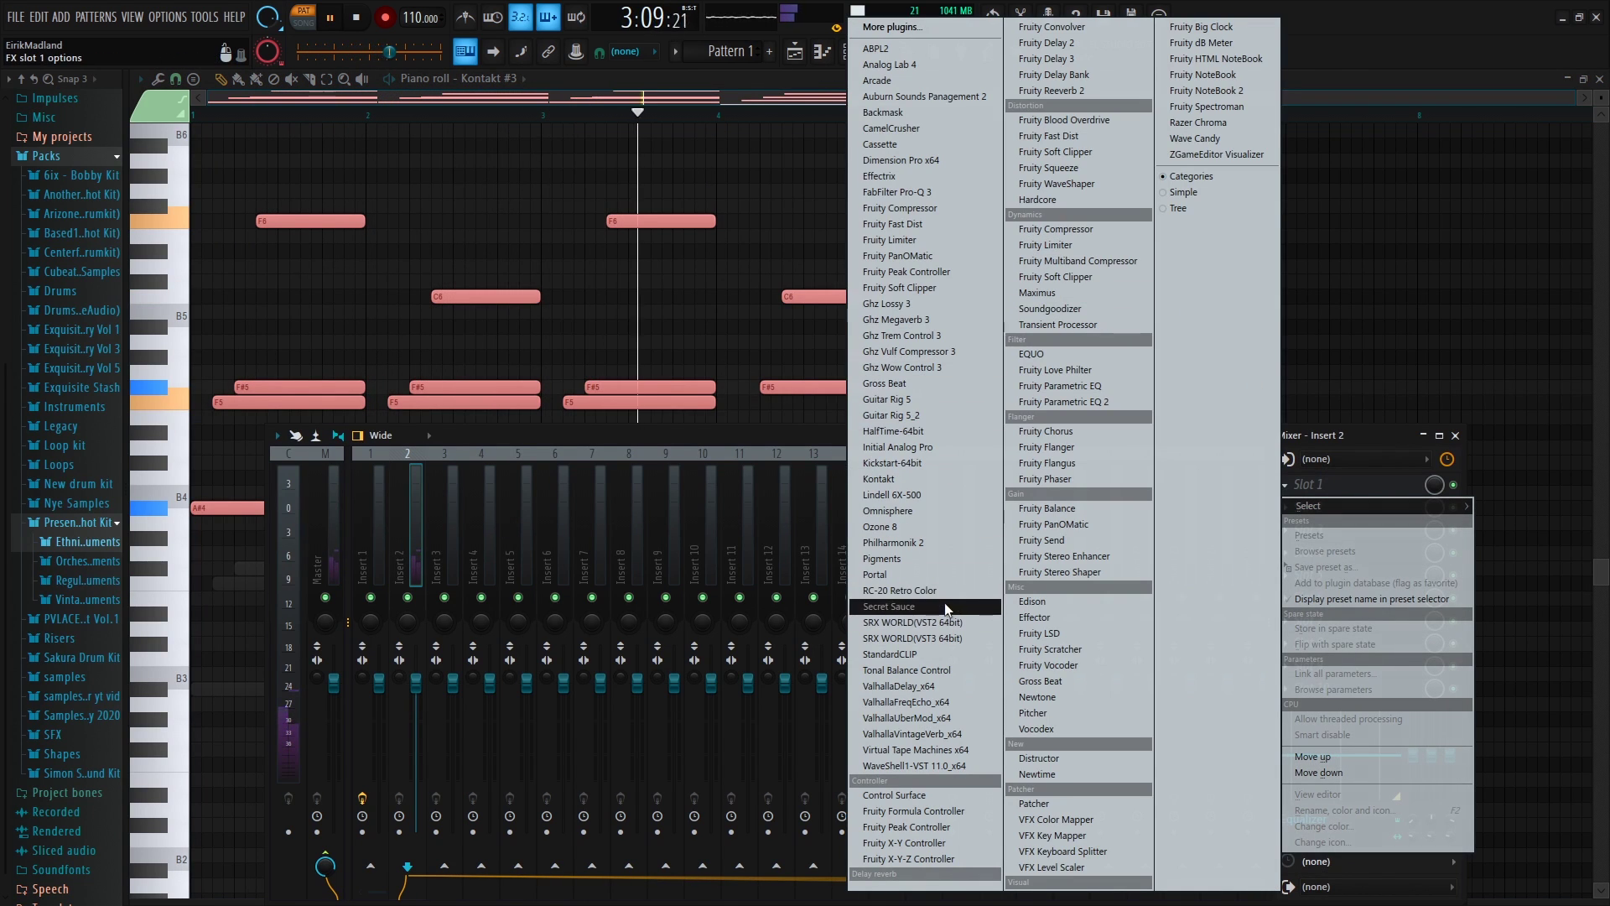
pyautogui.click(1048, 402)
# Apply the 40Hz + 18kHz cut EQ preset, move its high pass to about 103 Hz and low pass to about 2234 Hz, and close the EQ
pyautogui.click(707, 288)
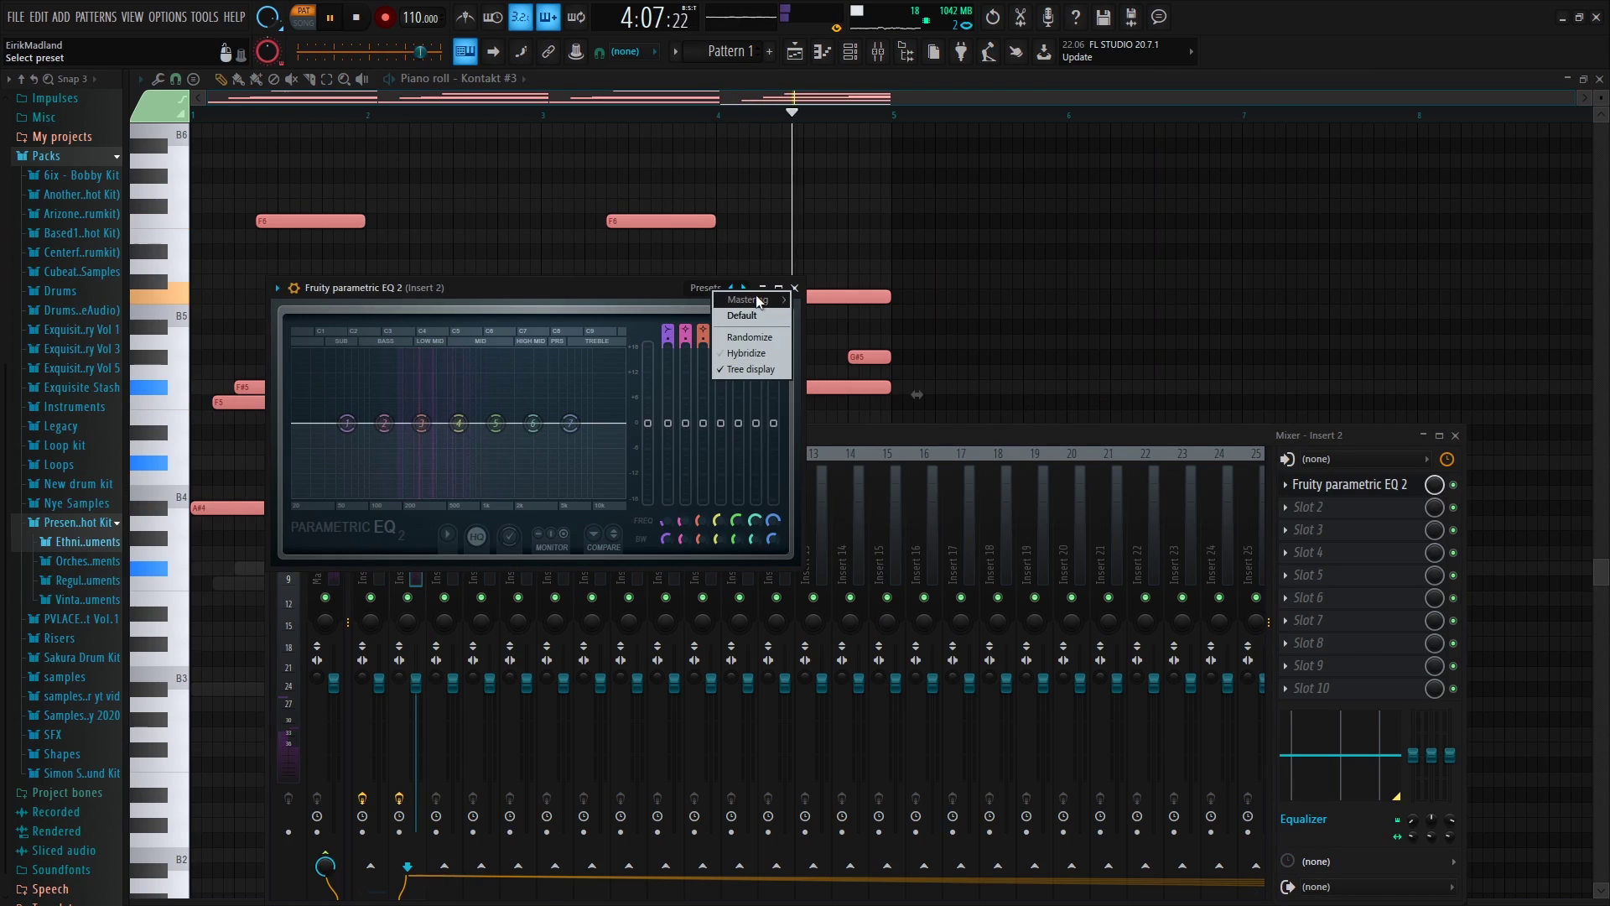
pyautogui.moveTo(757, 299)
pyautogui.click(852, 347)
pyautogui.moveTo(315, 425); pyautogui.dragTo(370, 423)
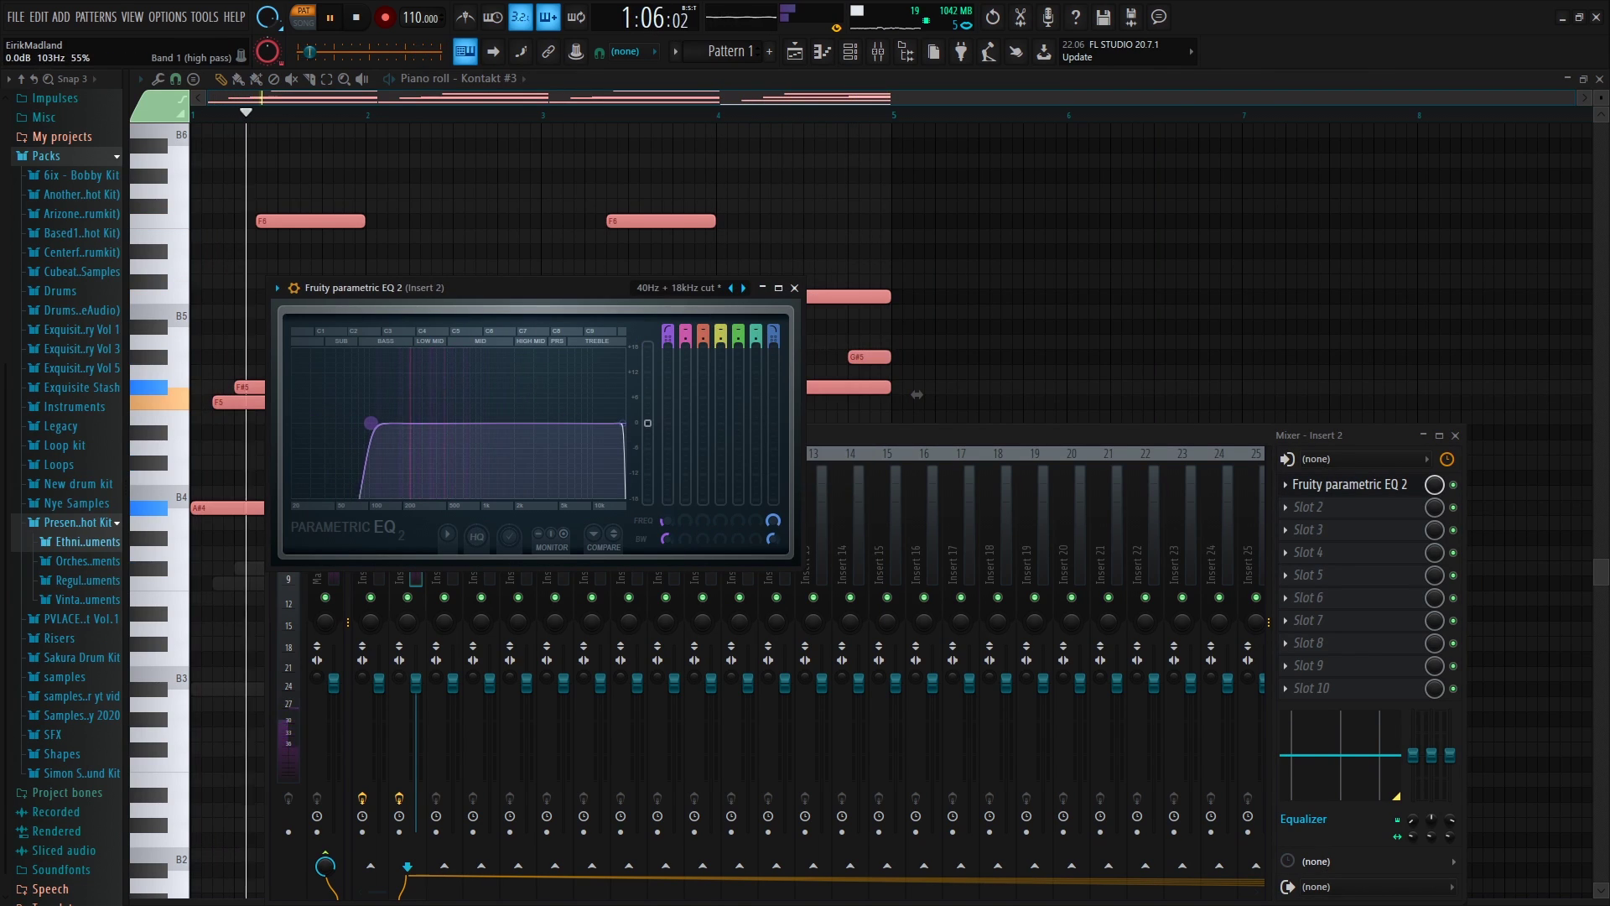
pyautogui.moveTo(625, 422); pyautogui.dragTo(503, 423)
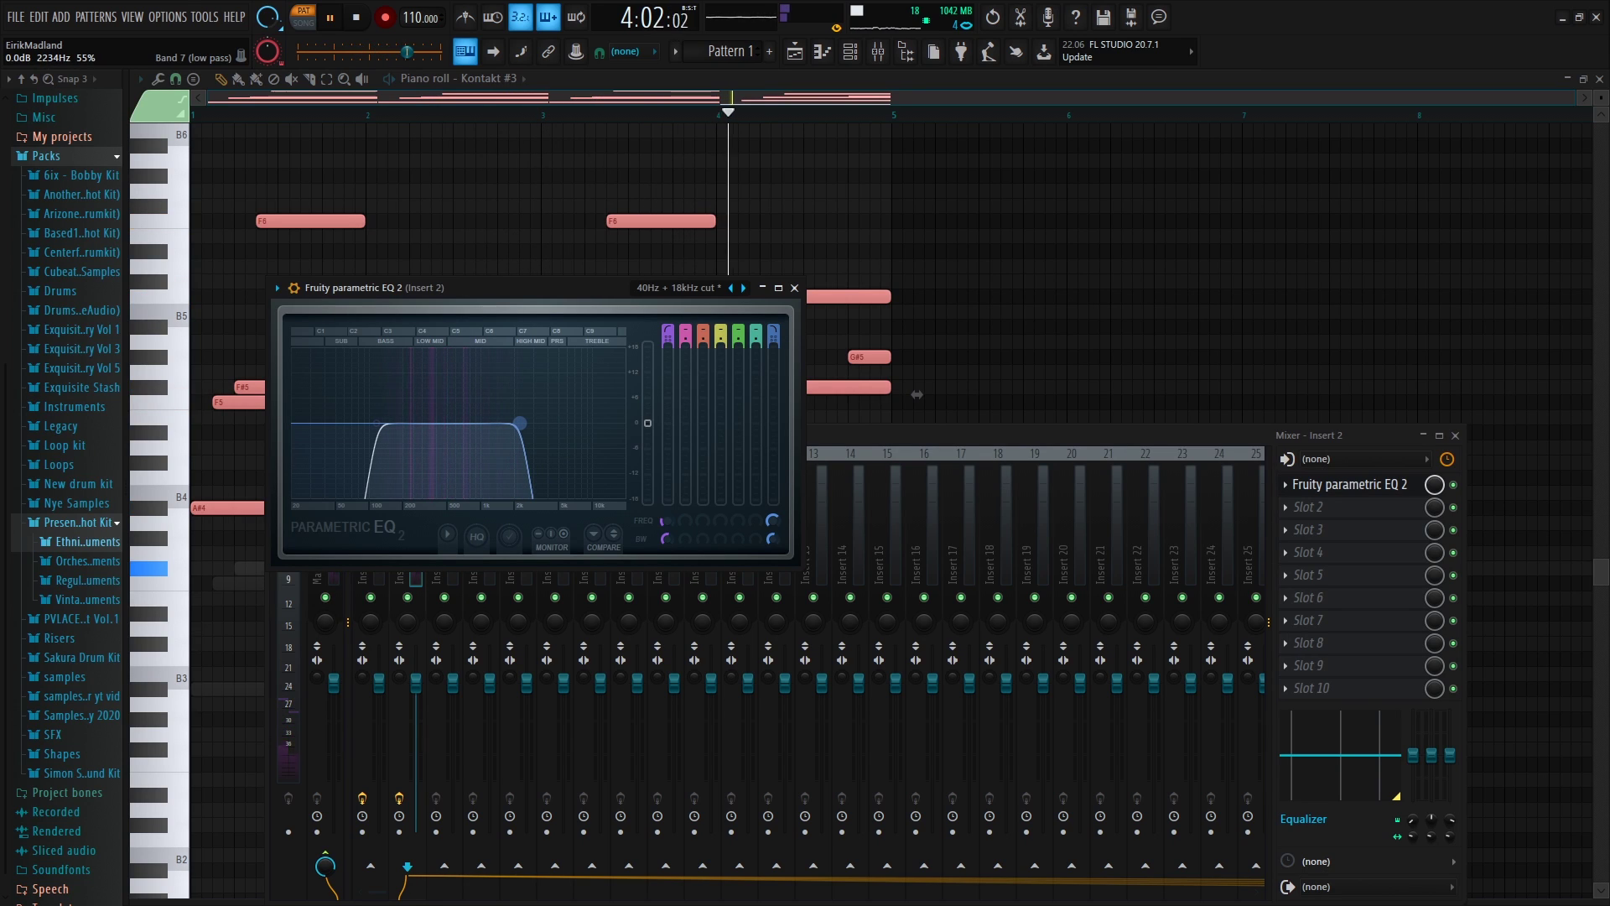
pyautogui.click(795, 288)
# Send Insert 2 to Insert 1 and unmute the first Kontakt channel to play it together with Kontakt #3
pyautogui.press('space')
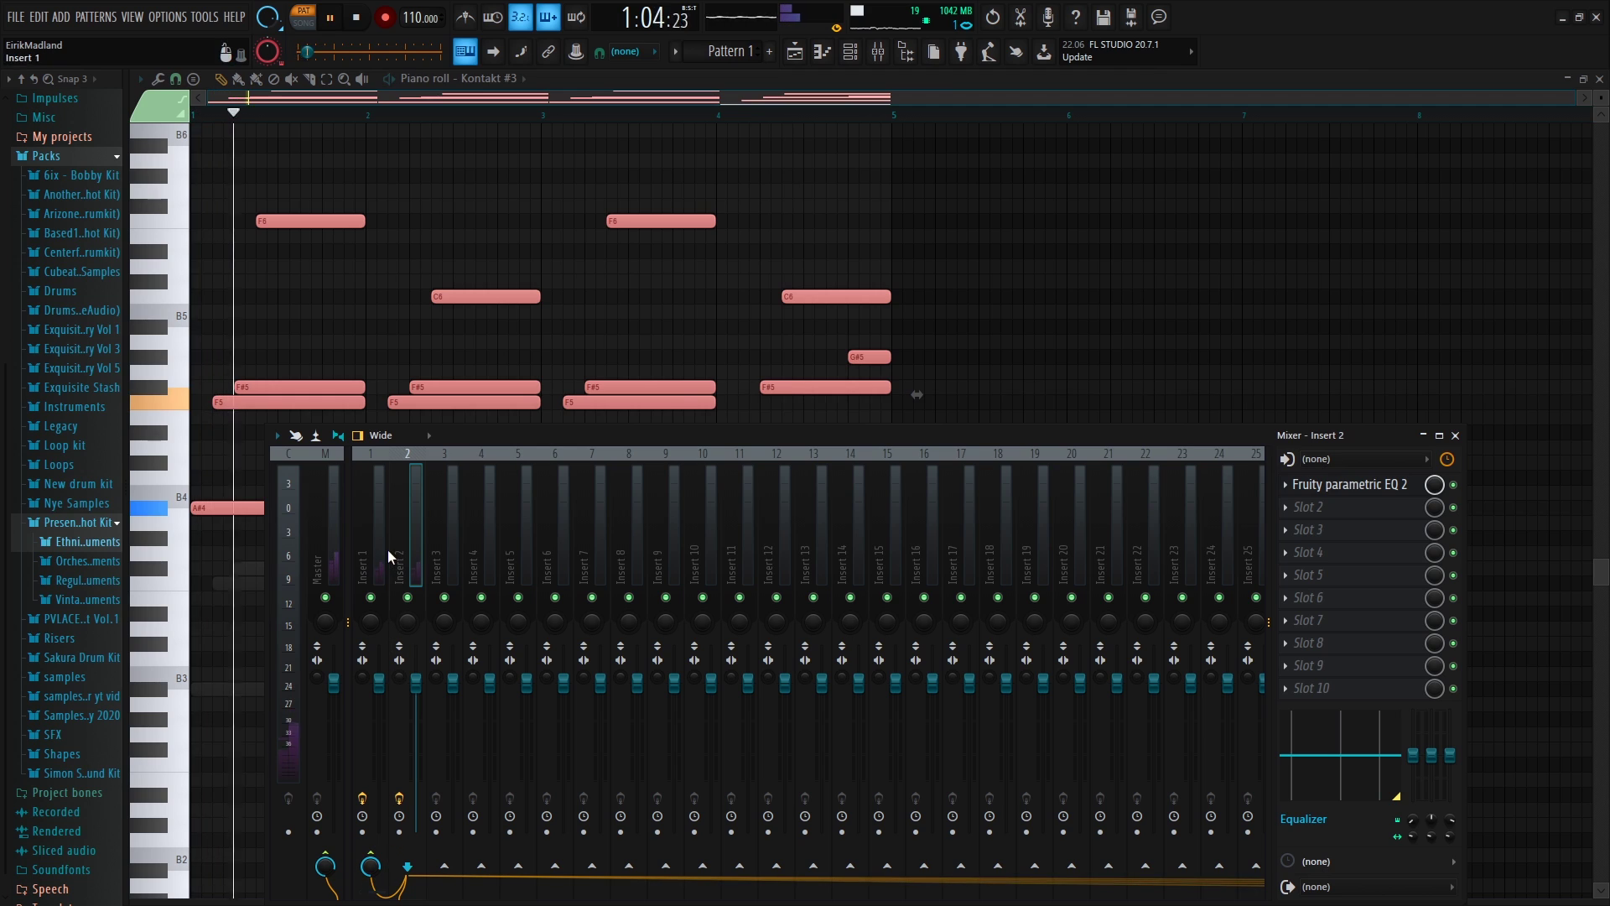
pyautogui.click(851, 52)
pyautogui.press('space')
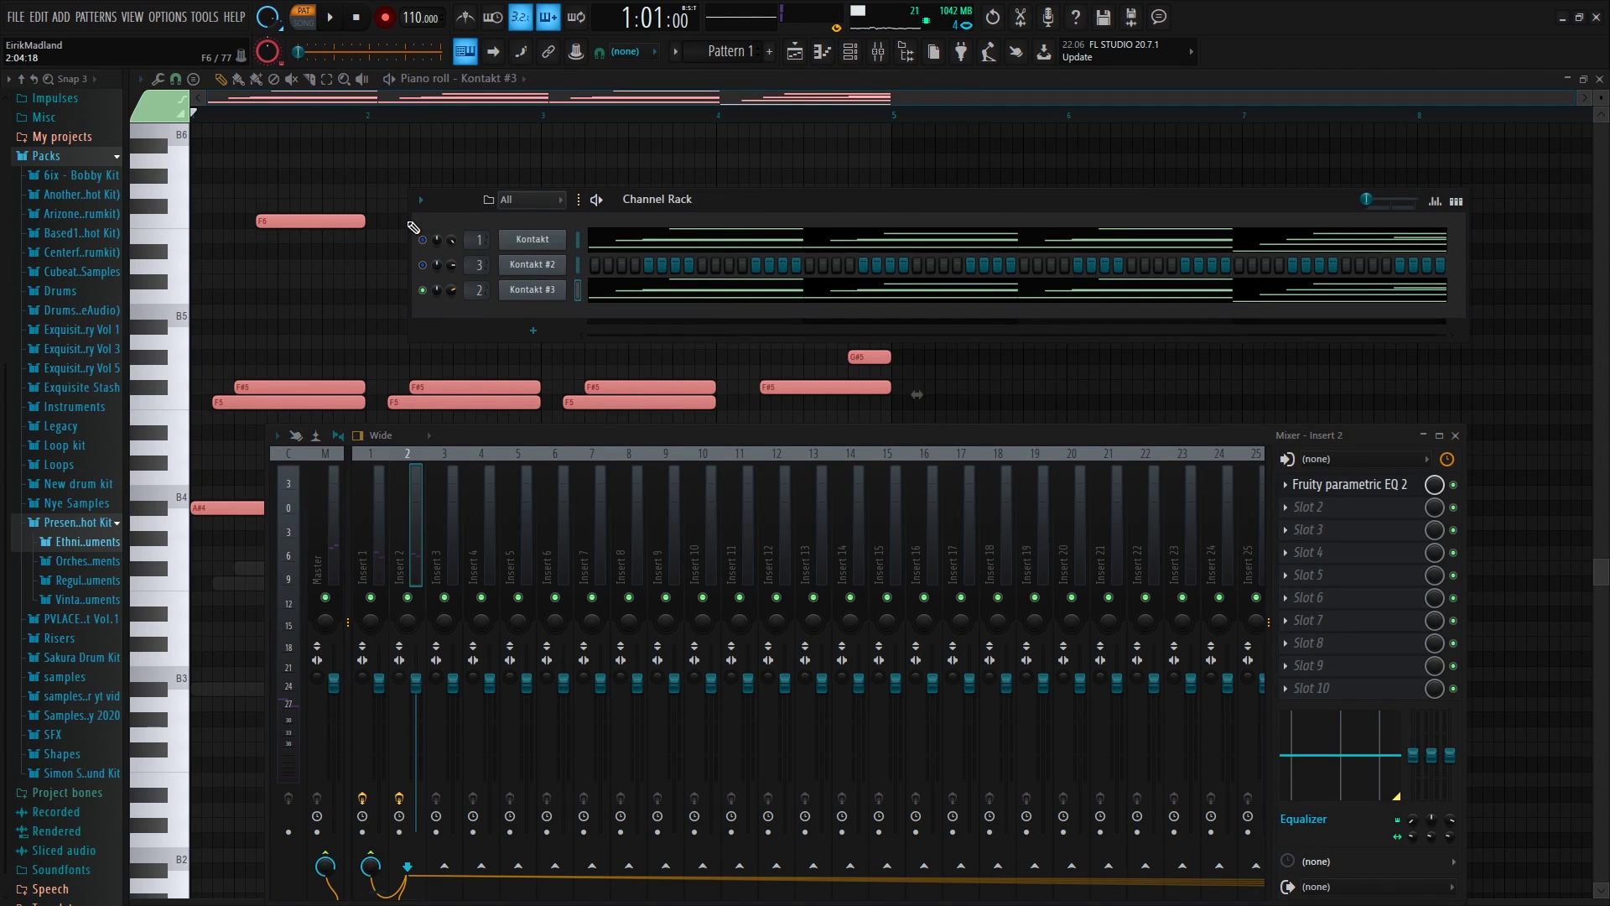
pyautogui.click(423, 240)
pyautogui.press('space')
# Balance the layers by lowering Kontakt #3's channel volume to about 56% and slightly raising the first Kontakt's
pyautogui.moveTo(451, 291); pyautogui.dragTo(451, 324)
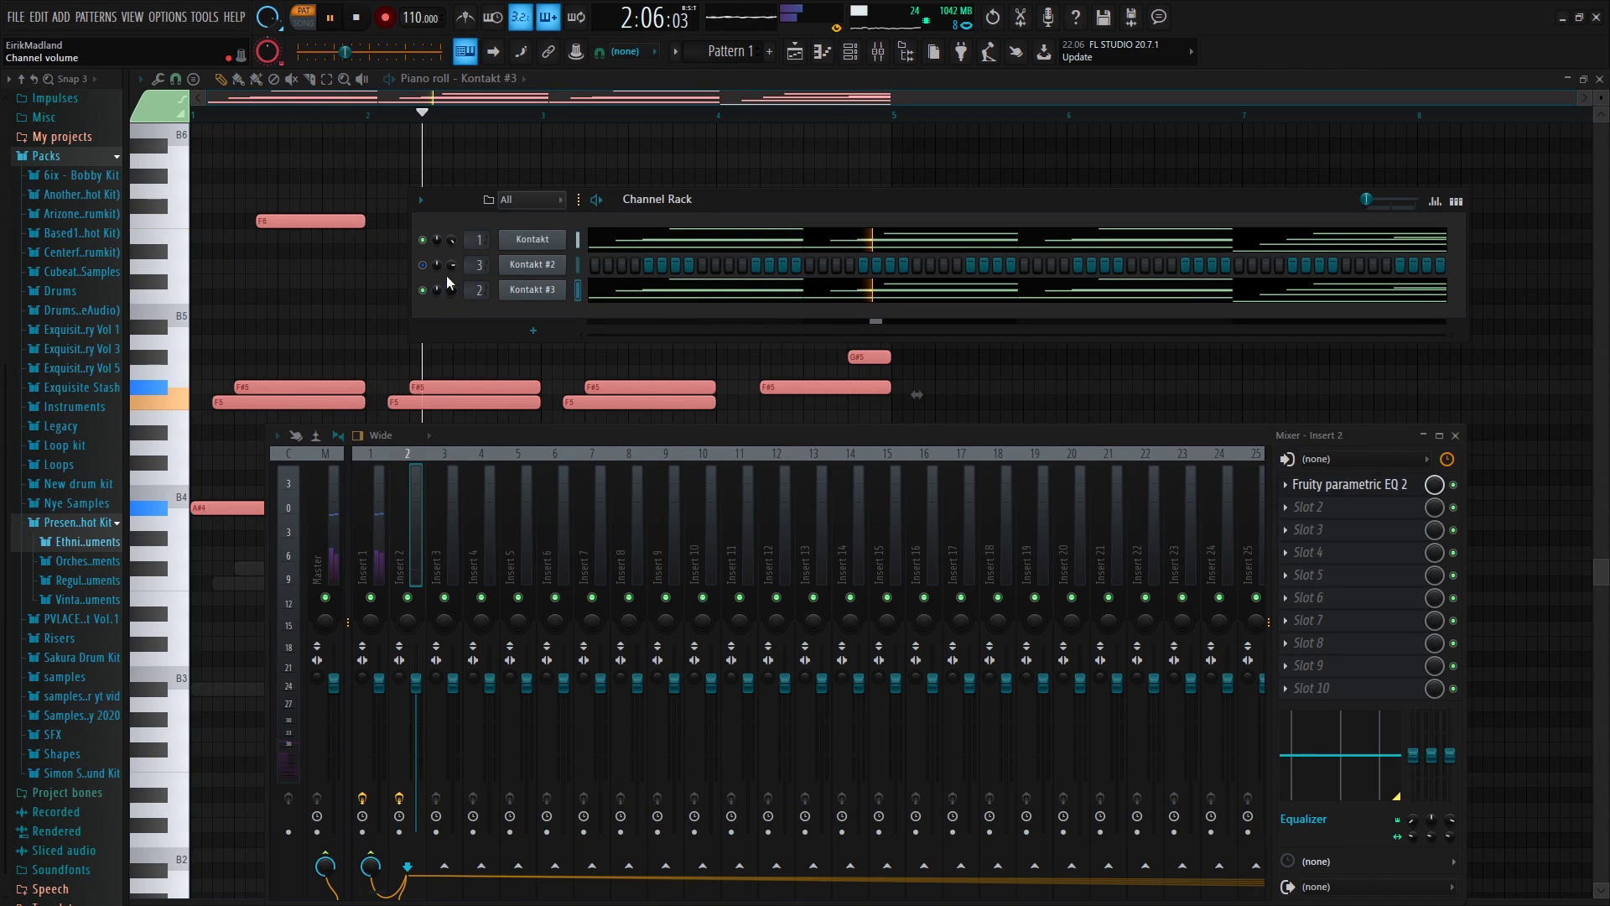
pyautogui.moveTo(451, 290); pyautogui.dragTo(451, 295)
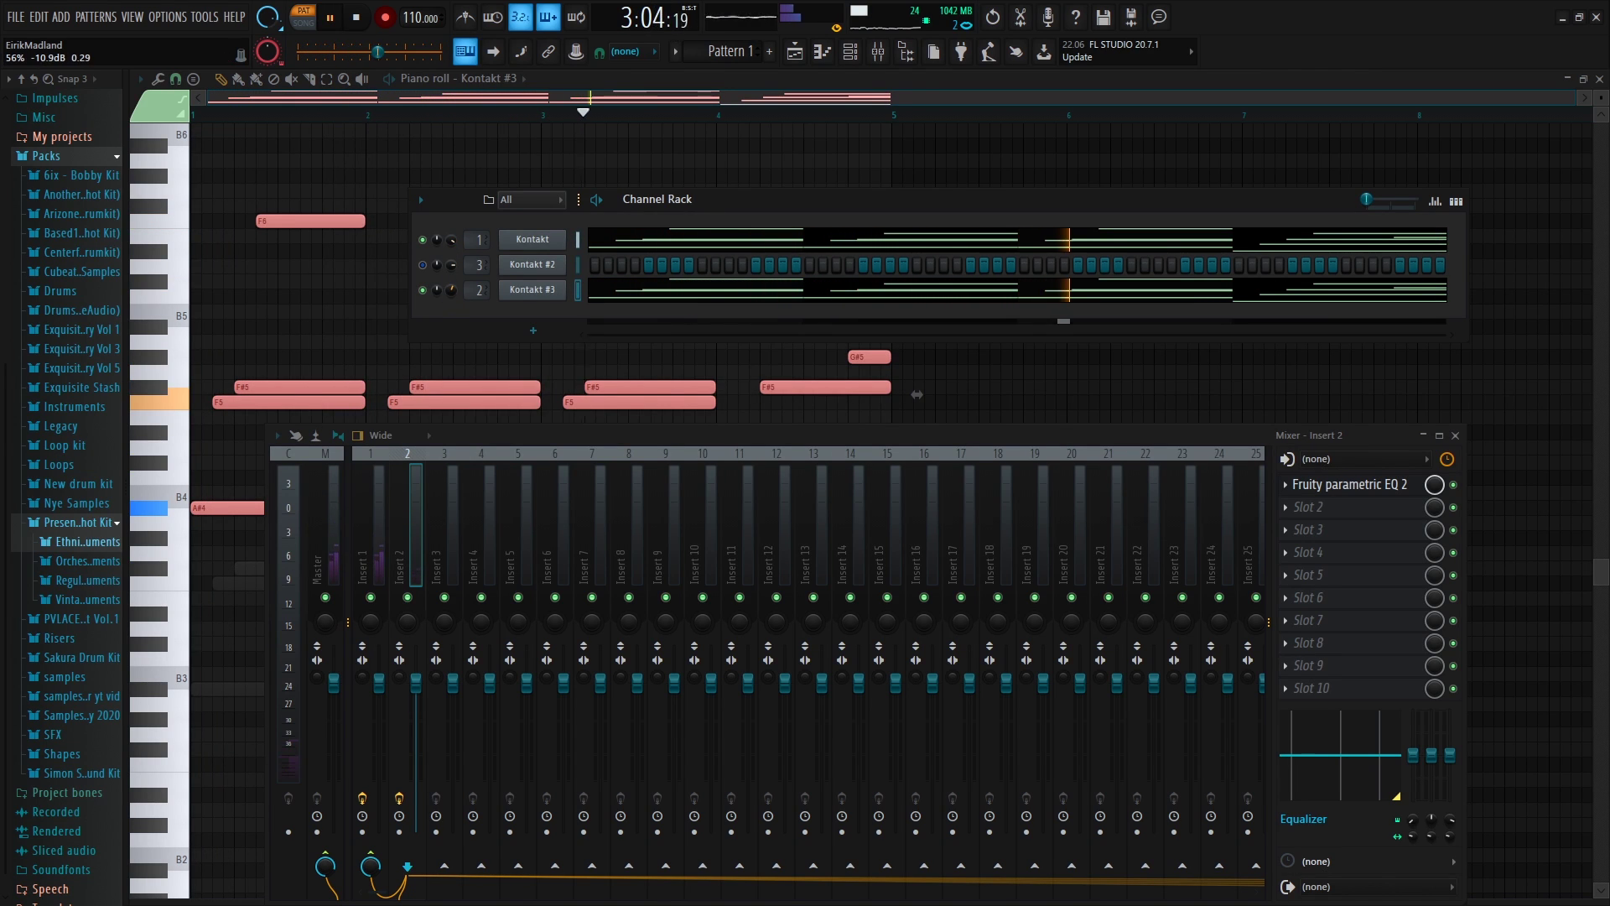
pyautogui.moveTo(451, 240); pyautogui.dragTo(451, 235)
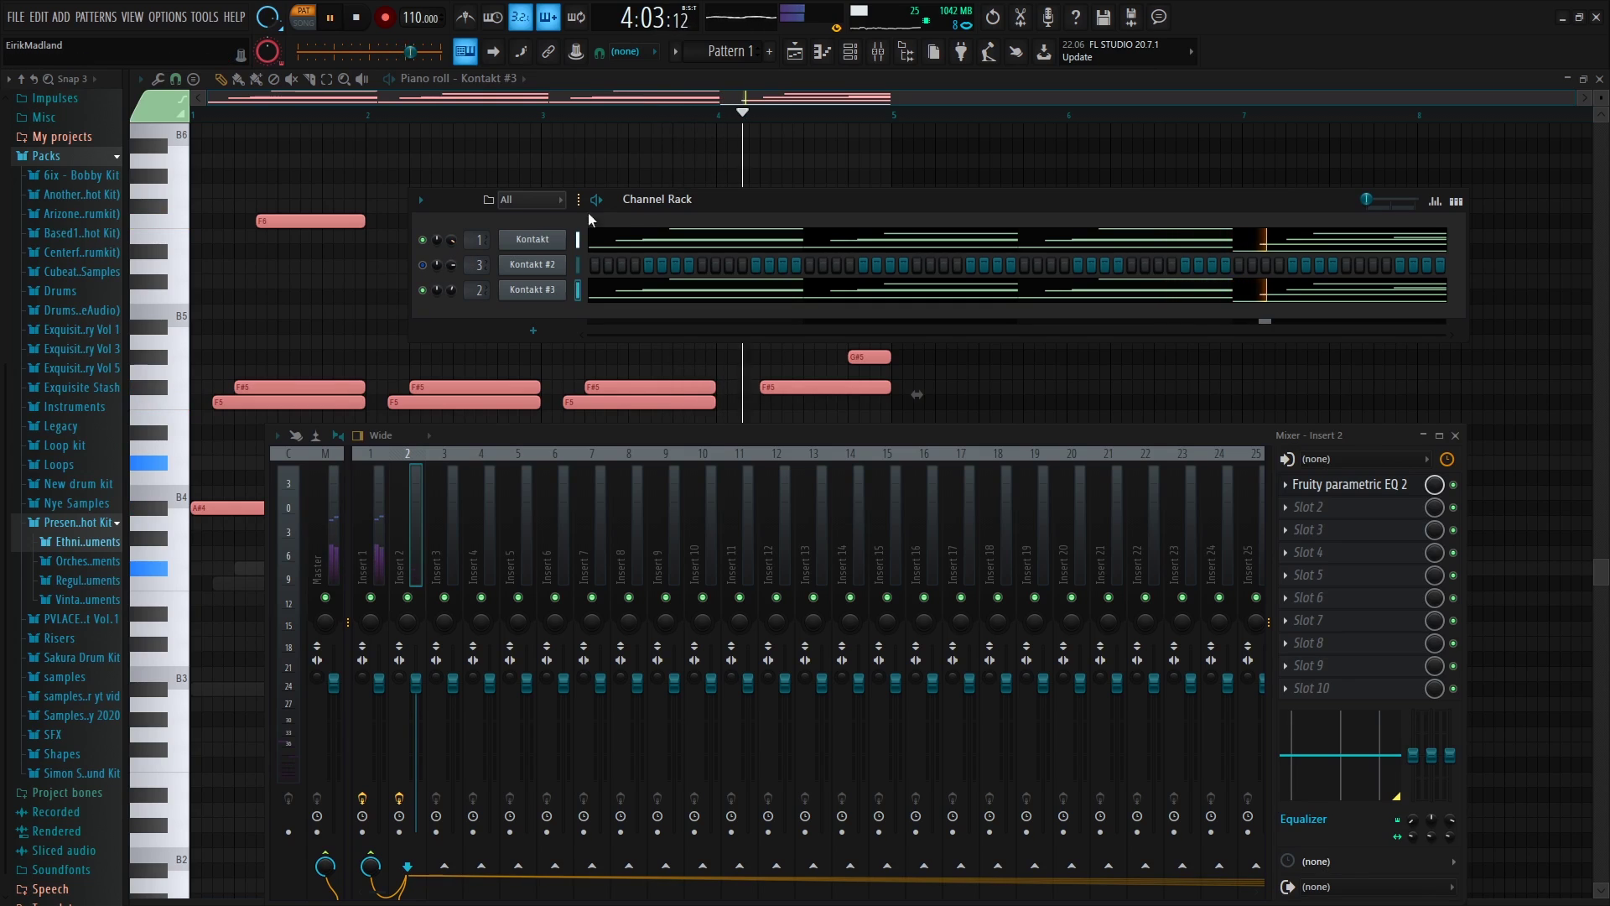
# In Kontakt #2's piano roll, place an F5 note at the start of bar 1 and lengthen it to one and a half bars
pyautogui.rightClick(557, 266)
pyautogui.click(591, 267)
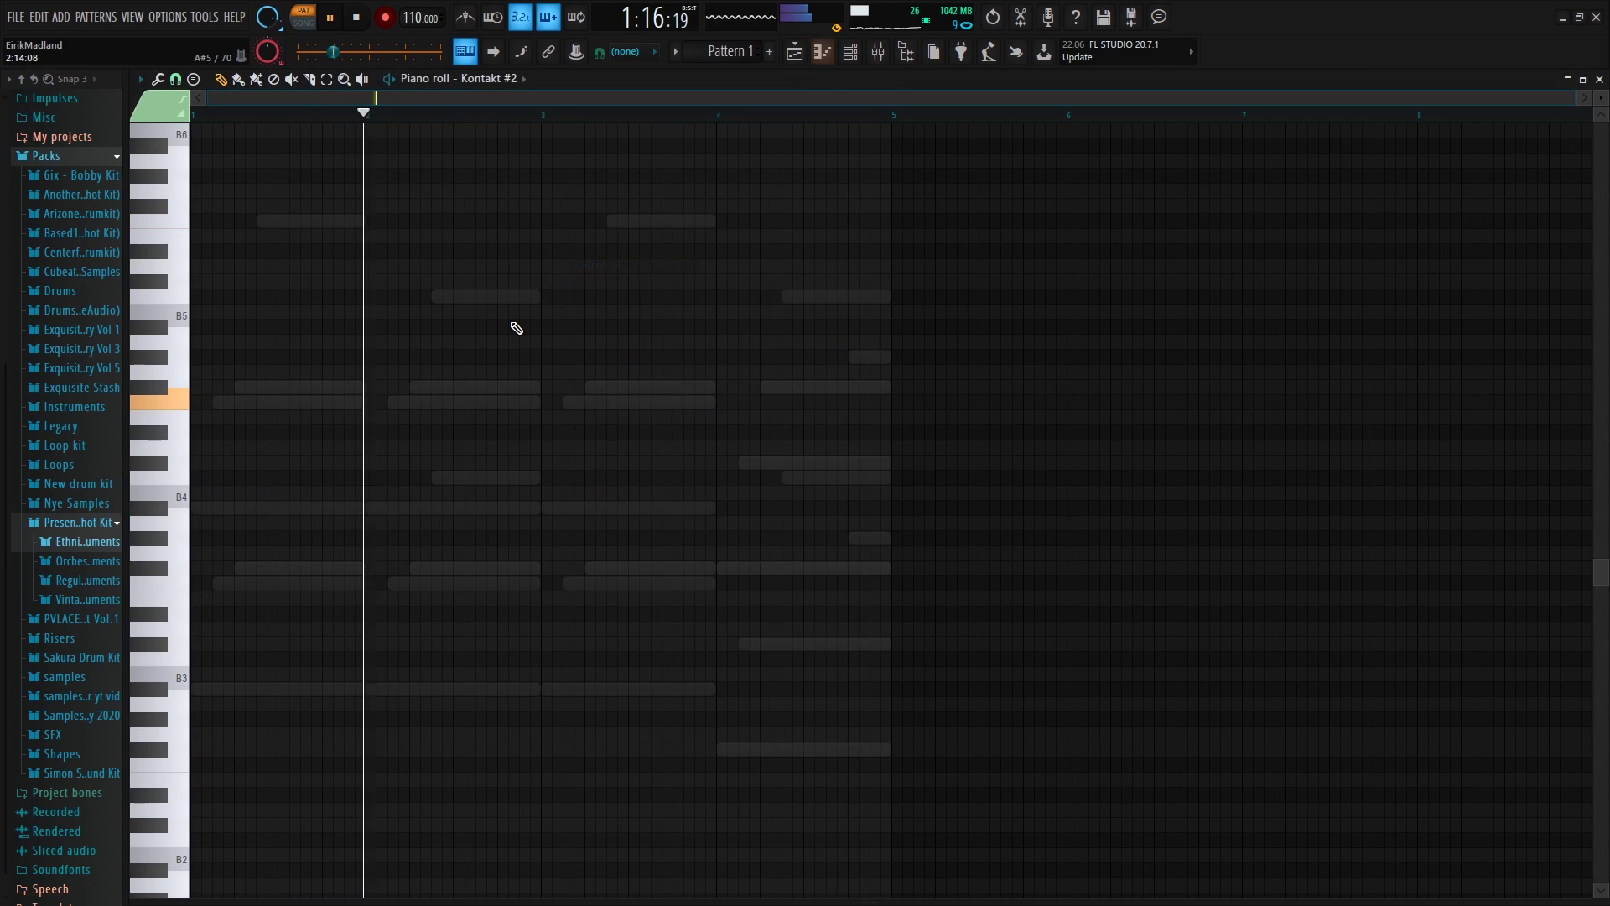
pyautogui.scroll(-1, 507, 348)
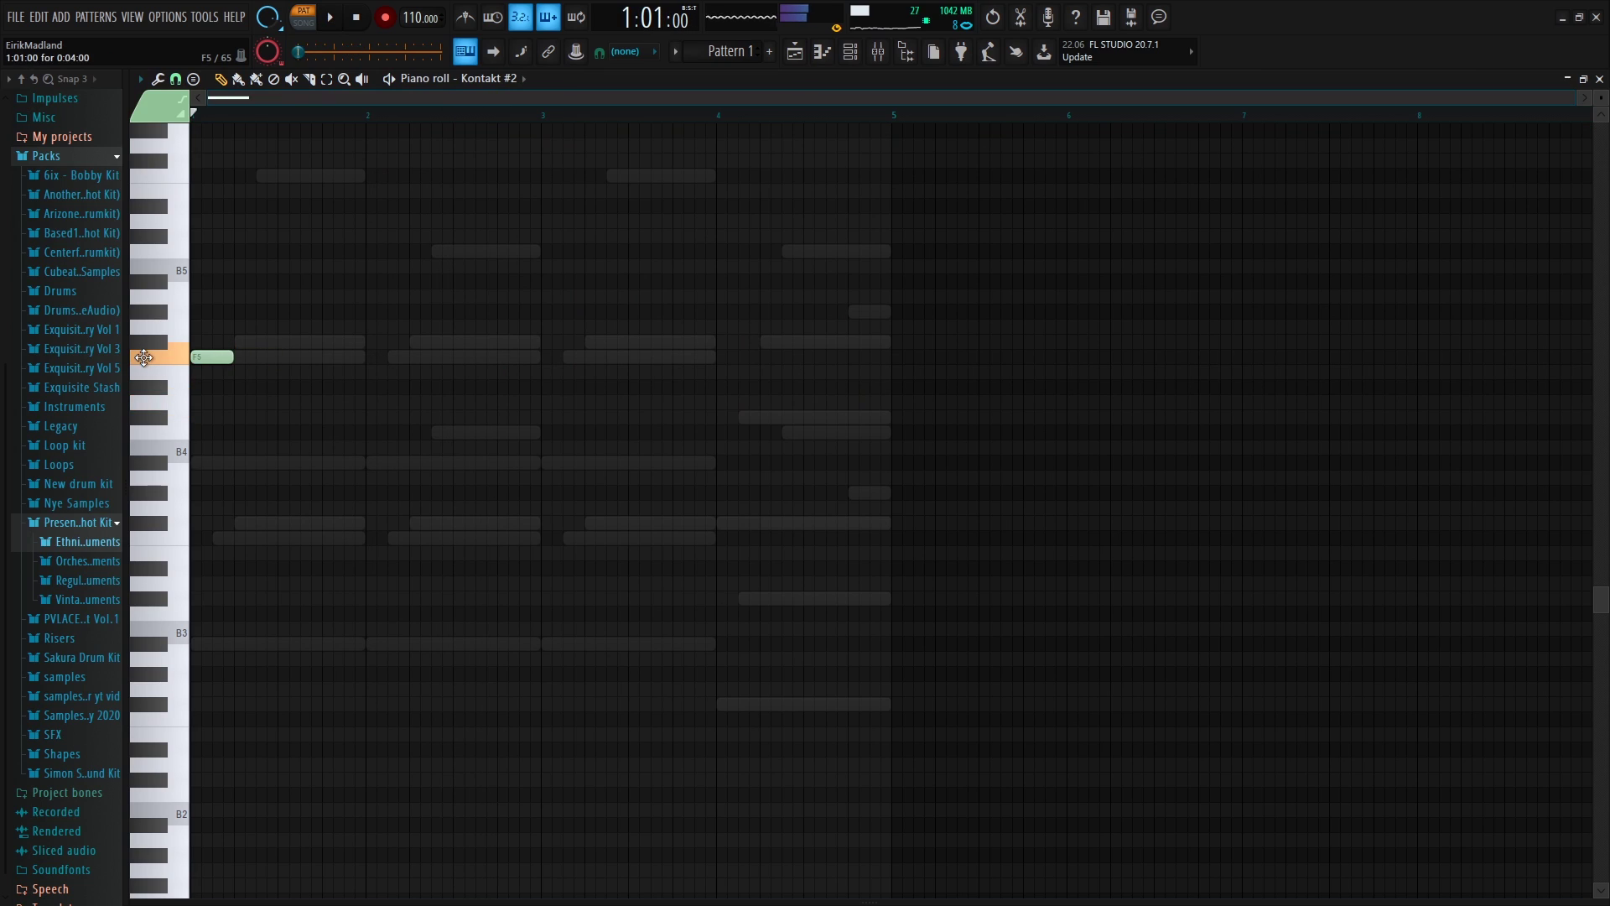
pyautogui.press('space')
pyautogui.moveTo(233, 358); pyautogui.dragTo(323, 357)
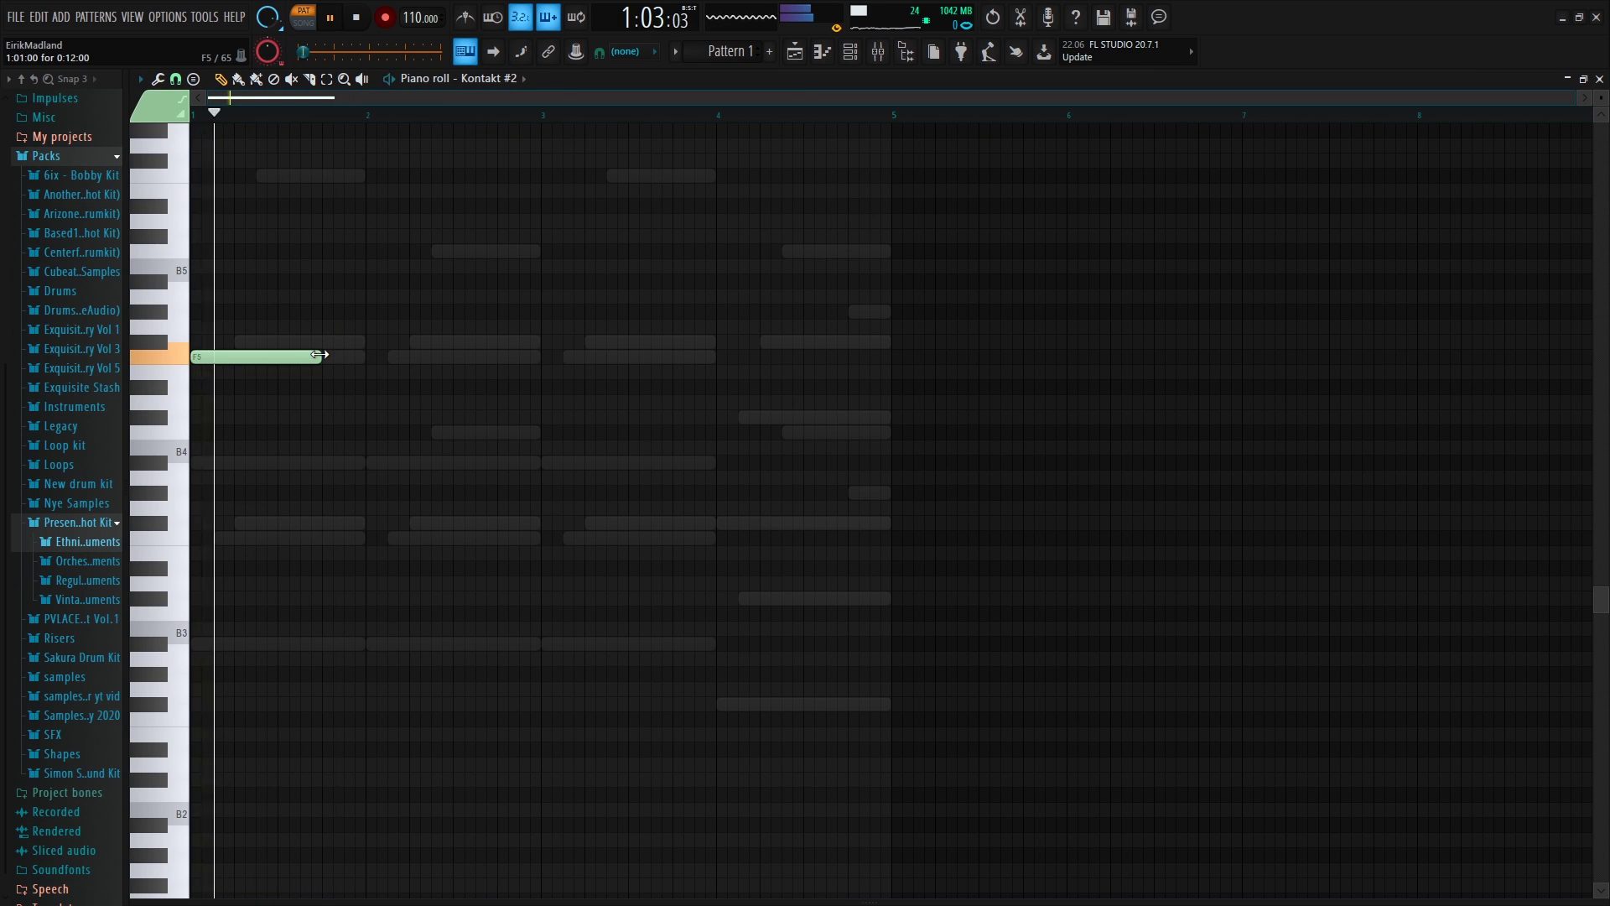
pyautogui.moveTo(318, 354); pyautogui.dragTo(450, 355)
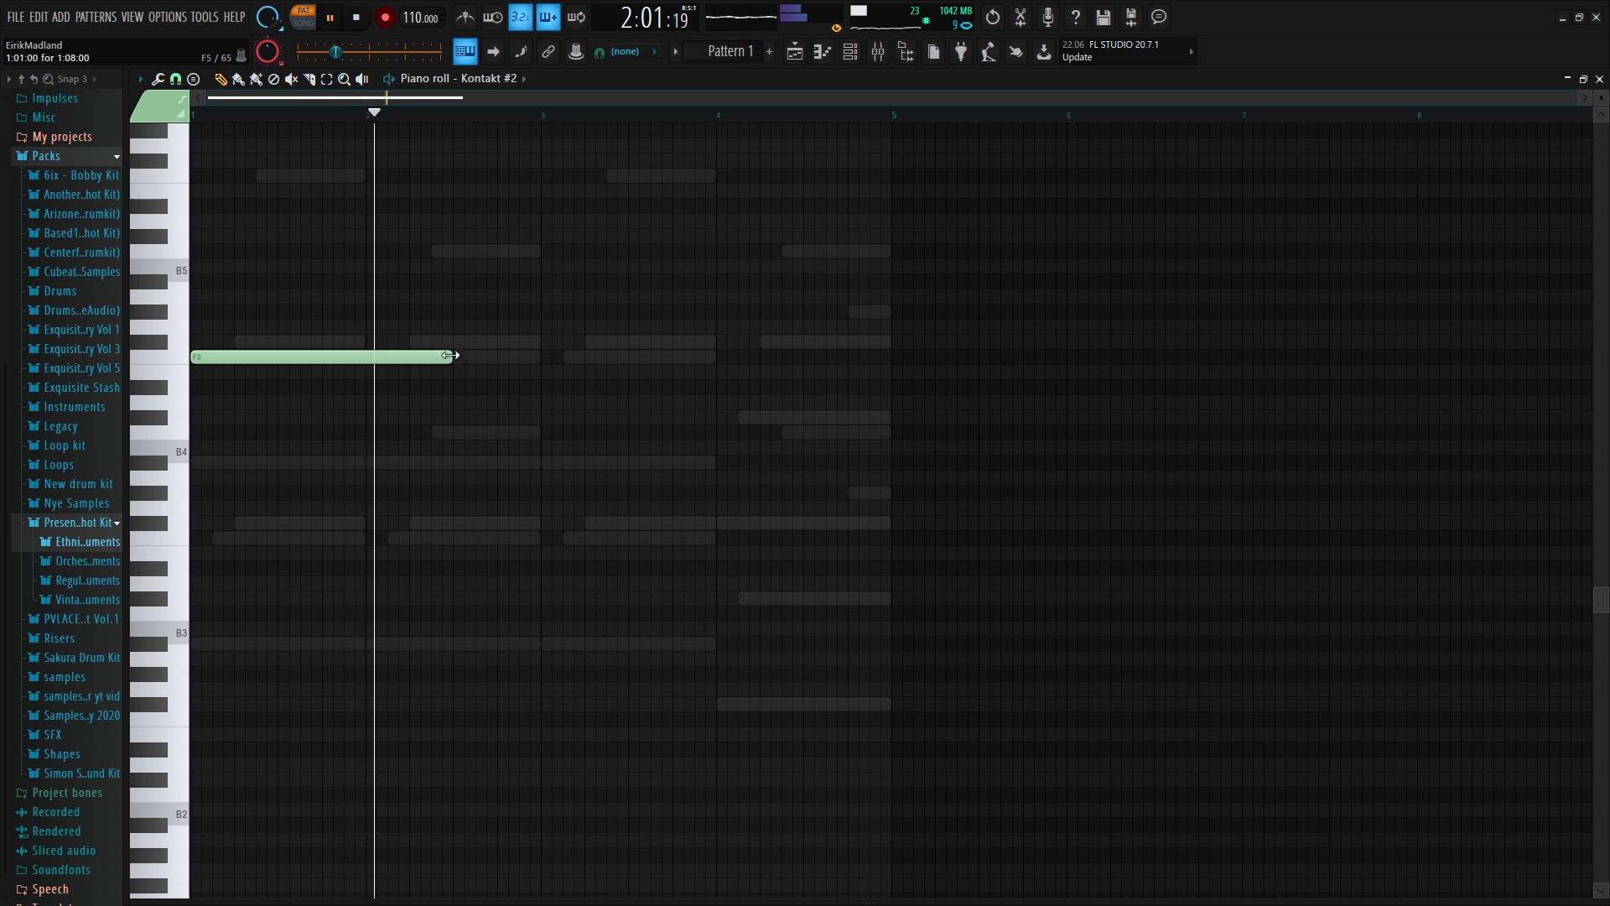
# Add a C6 note at 2:09, short A#5 and G#5 notes at the end of bar 2, and an F5 at bar 3
pyautogui.moveTo(461, 260)
pyautogui.mouseDown()
pyautogui.moveTo(450, 252)
pyautogui.moveTo(459, 282)
pyautogui.moveTo(453, 250)
pyautogui.mouseUp()
pyautogui.press('space')
pyautogui.moveTo(718, 252); pyautogui.dragTo(520, 291)
pyautogui.click(503, 284)
pyautogui.click(540, 314)
pyautogui.press('space')
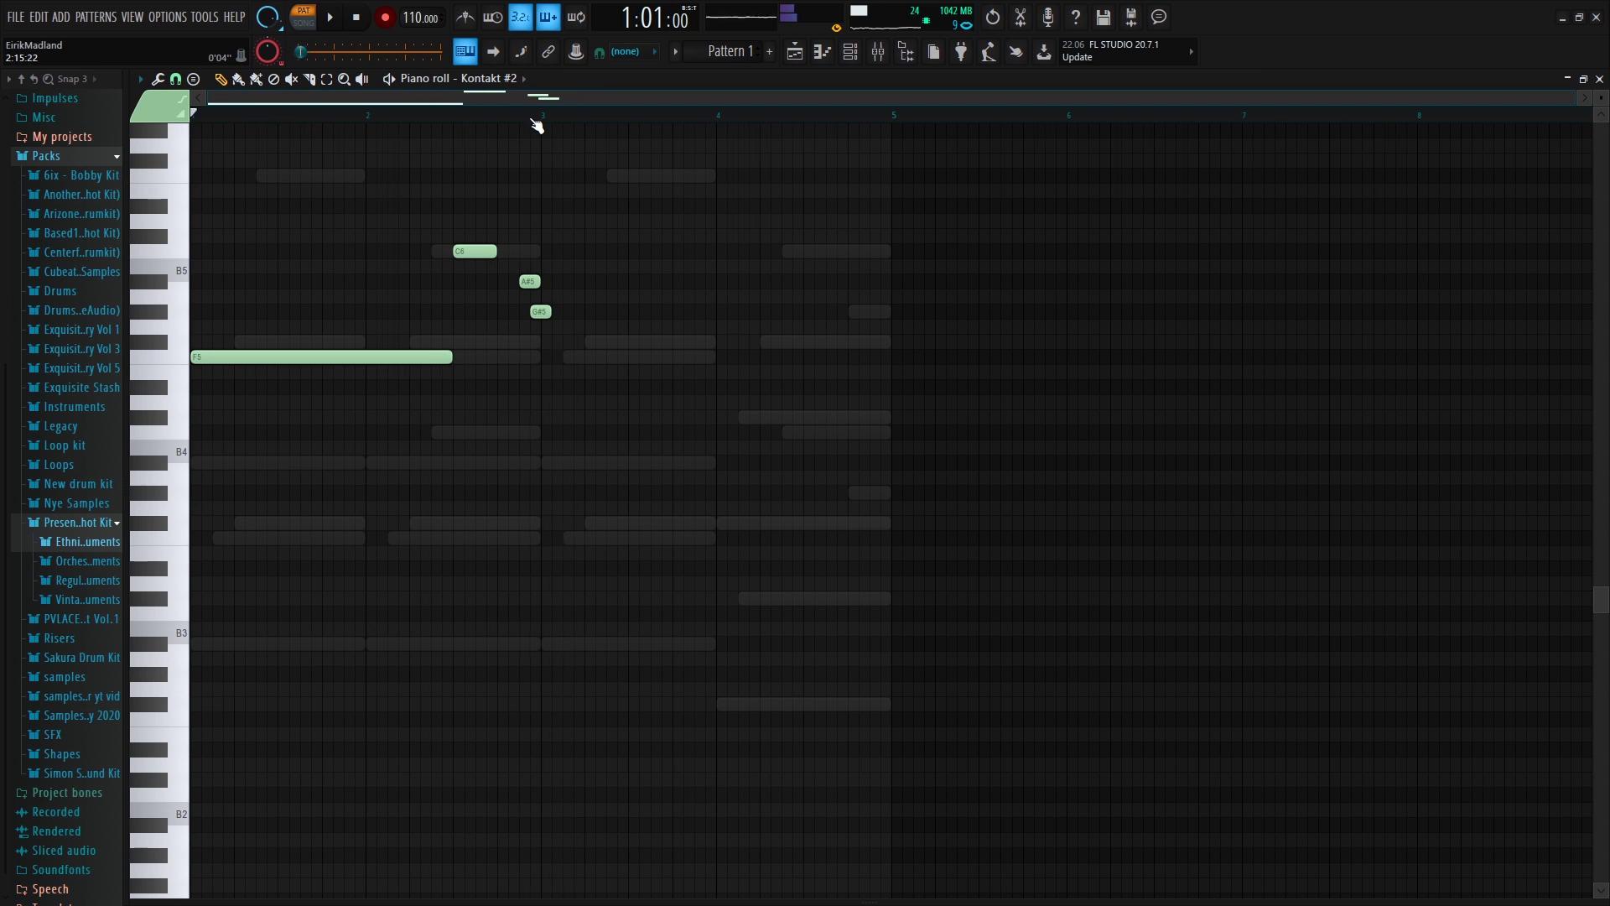
pyautogui.scroll(3, 531, 99)
pyautogui.click(550, 344)
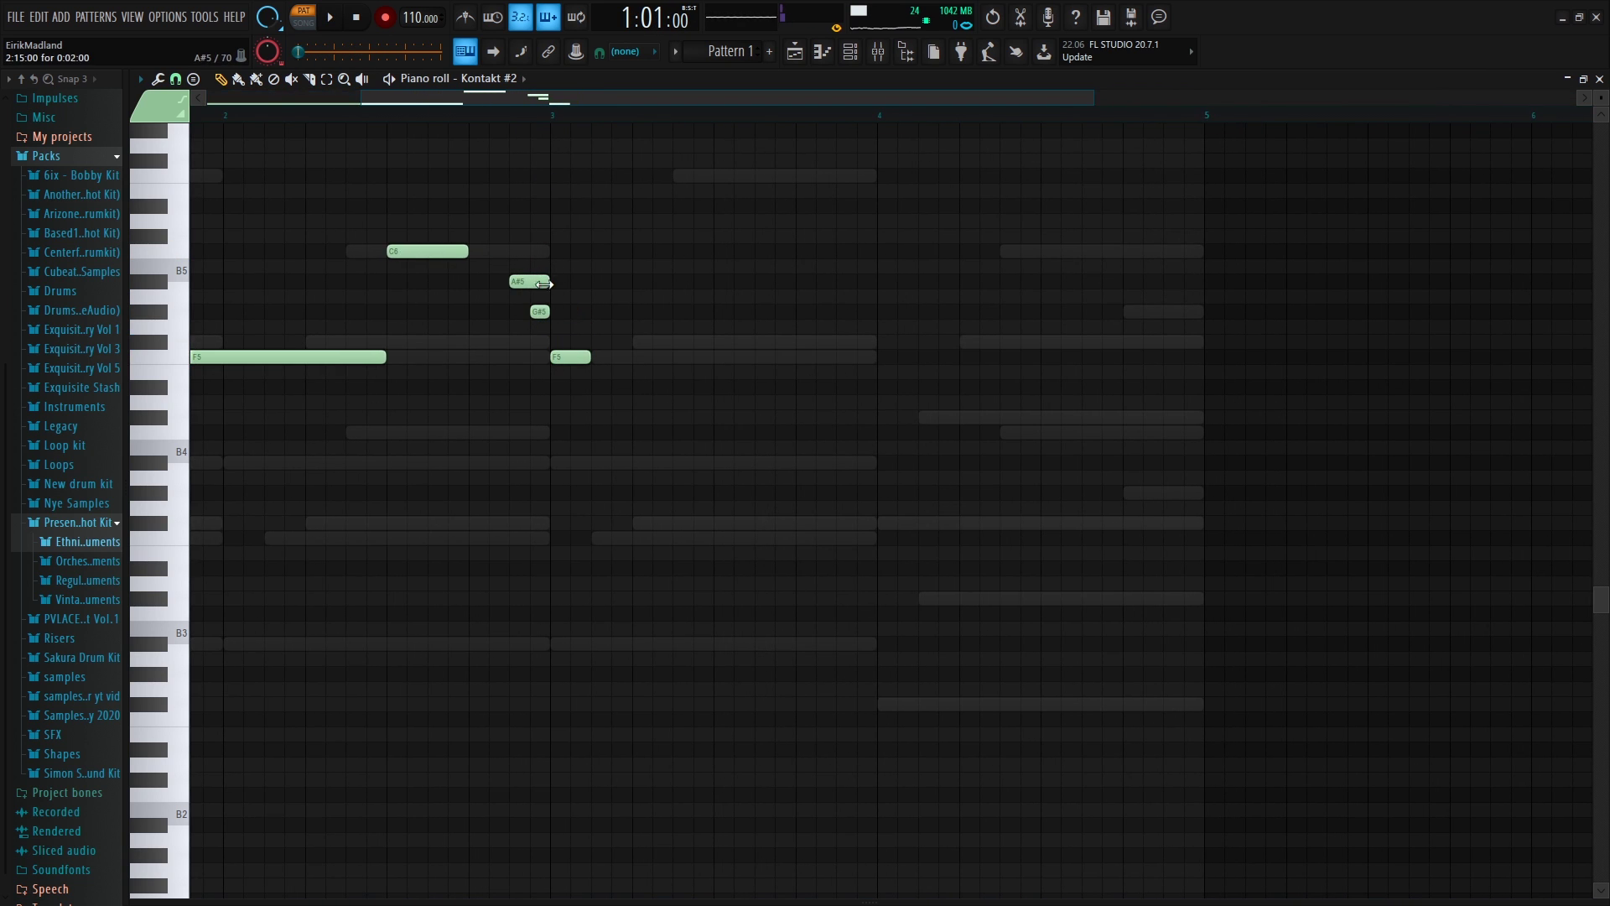
# Audition from 2:09 and lower the three notes before bar 3 to A#5, G#5 and F#5
pyautogui.click(385, 116)
pyautogui.press('space')
pyautogui.press('space')
pyautogui.moveTo(431, 253); pyautogui.dragTo(435, 279)
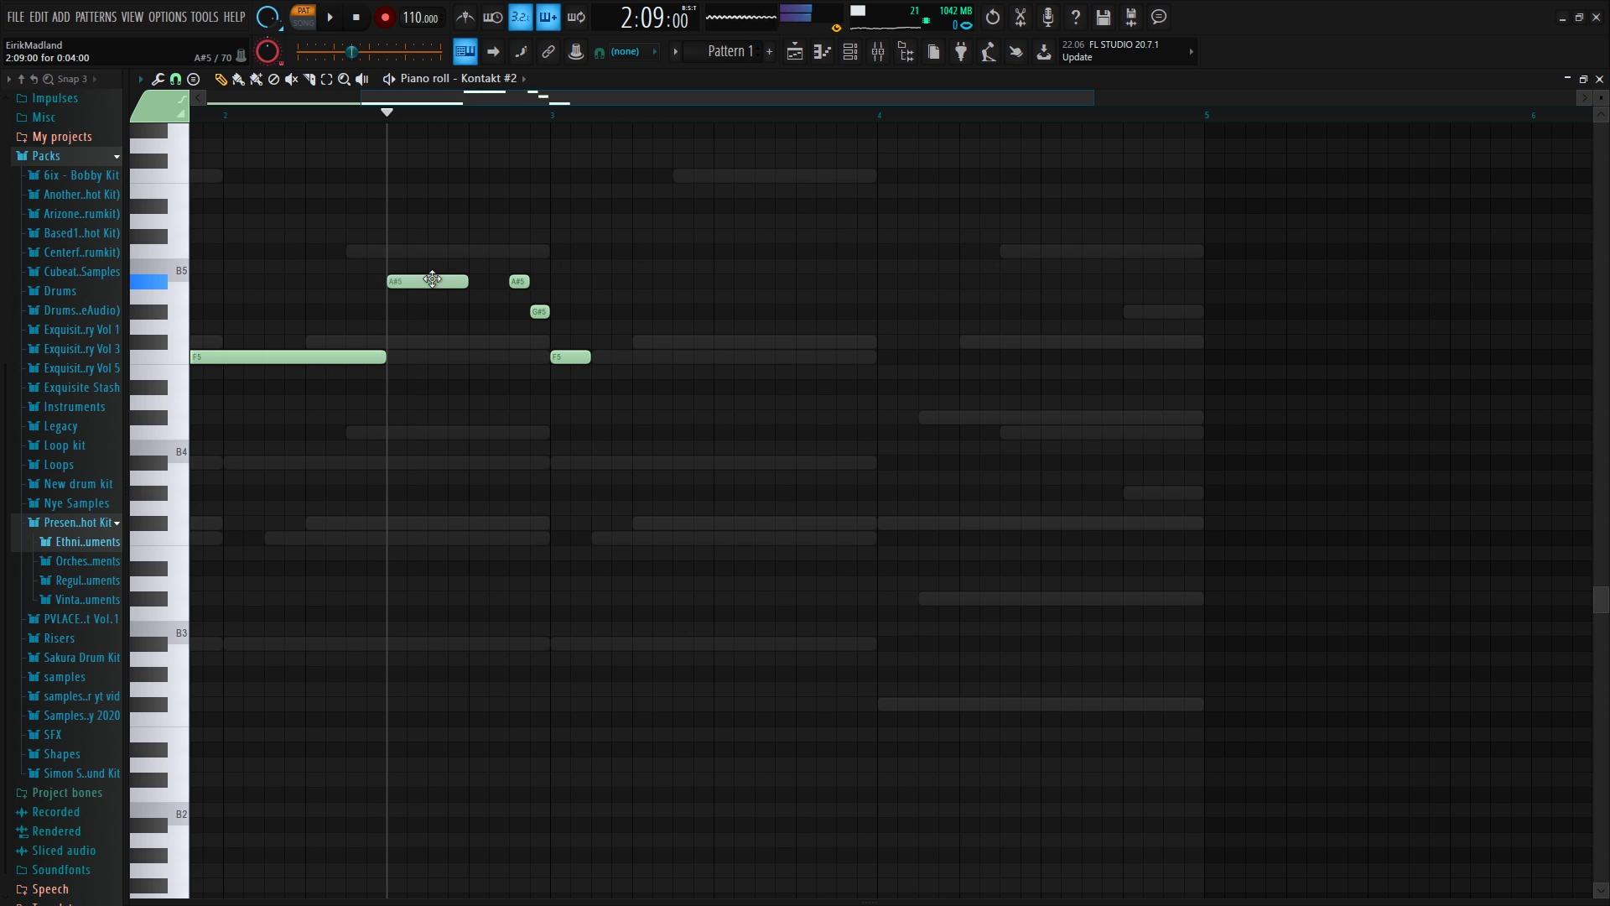
pyautogui.press('space')
pyautogui.press('space')
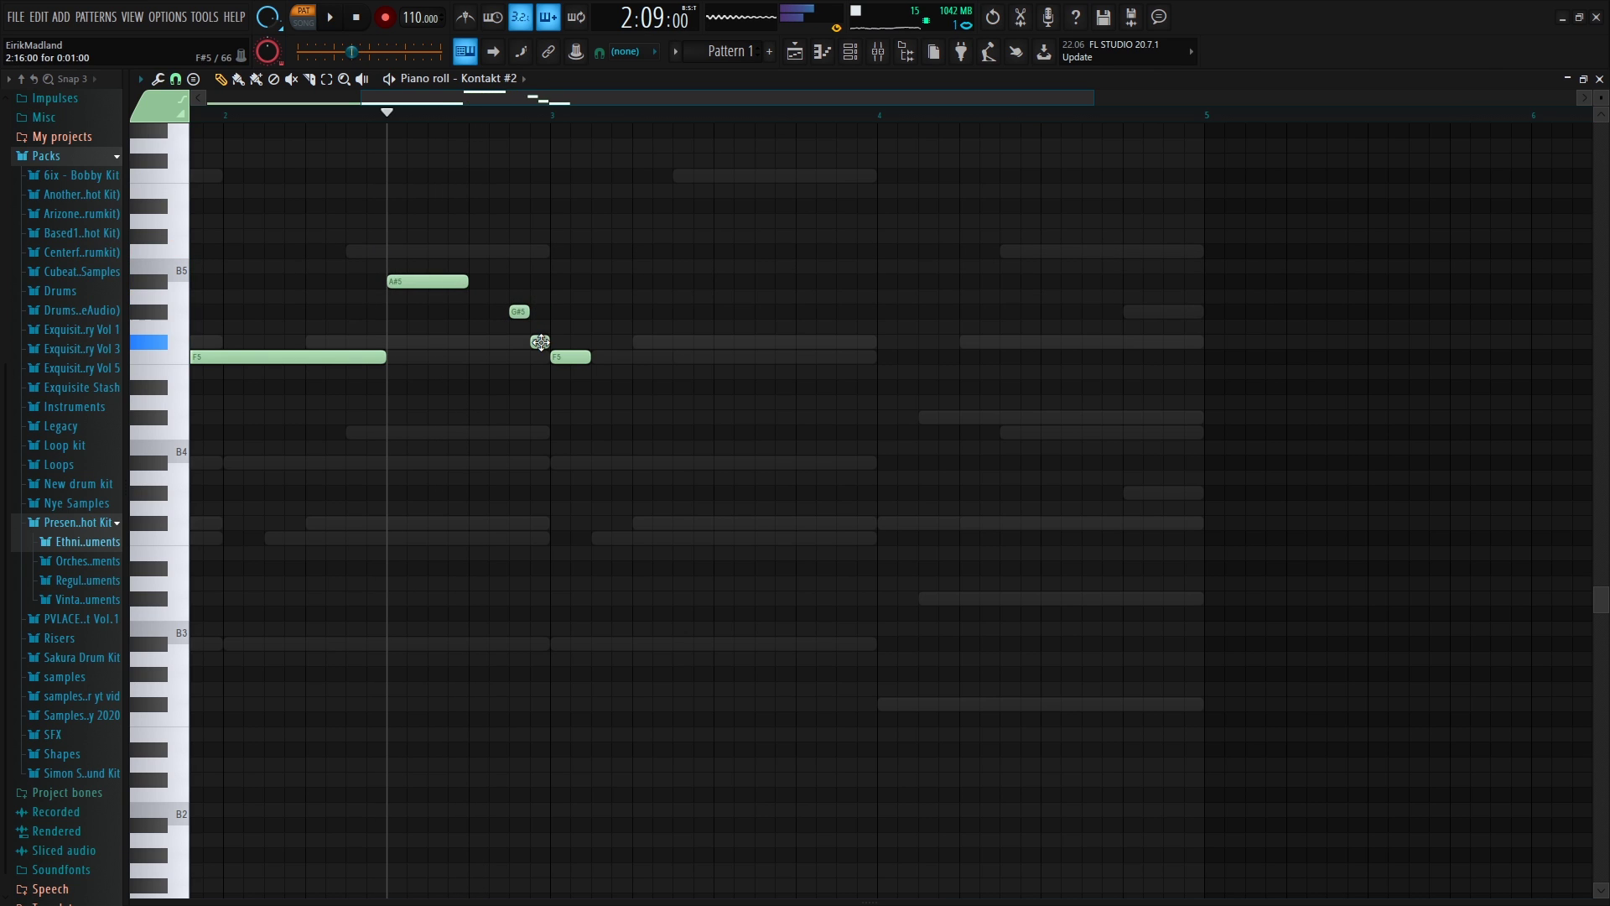
pyautogui.press('space')
# Lengthen the A#5 note to meet the G#5 and extend bar 3's F5 to the start of bar 4
pyautogui.click(475, 266)
pyautogui.press('space')
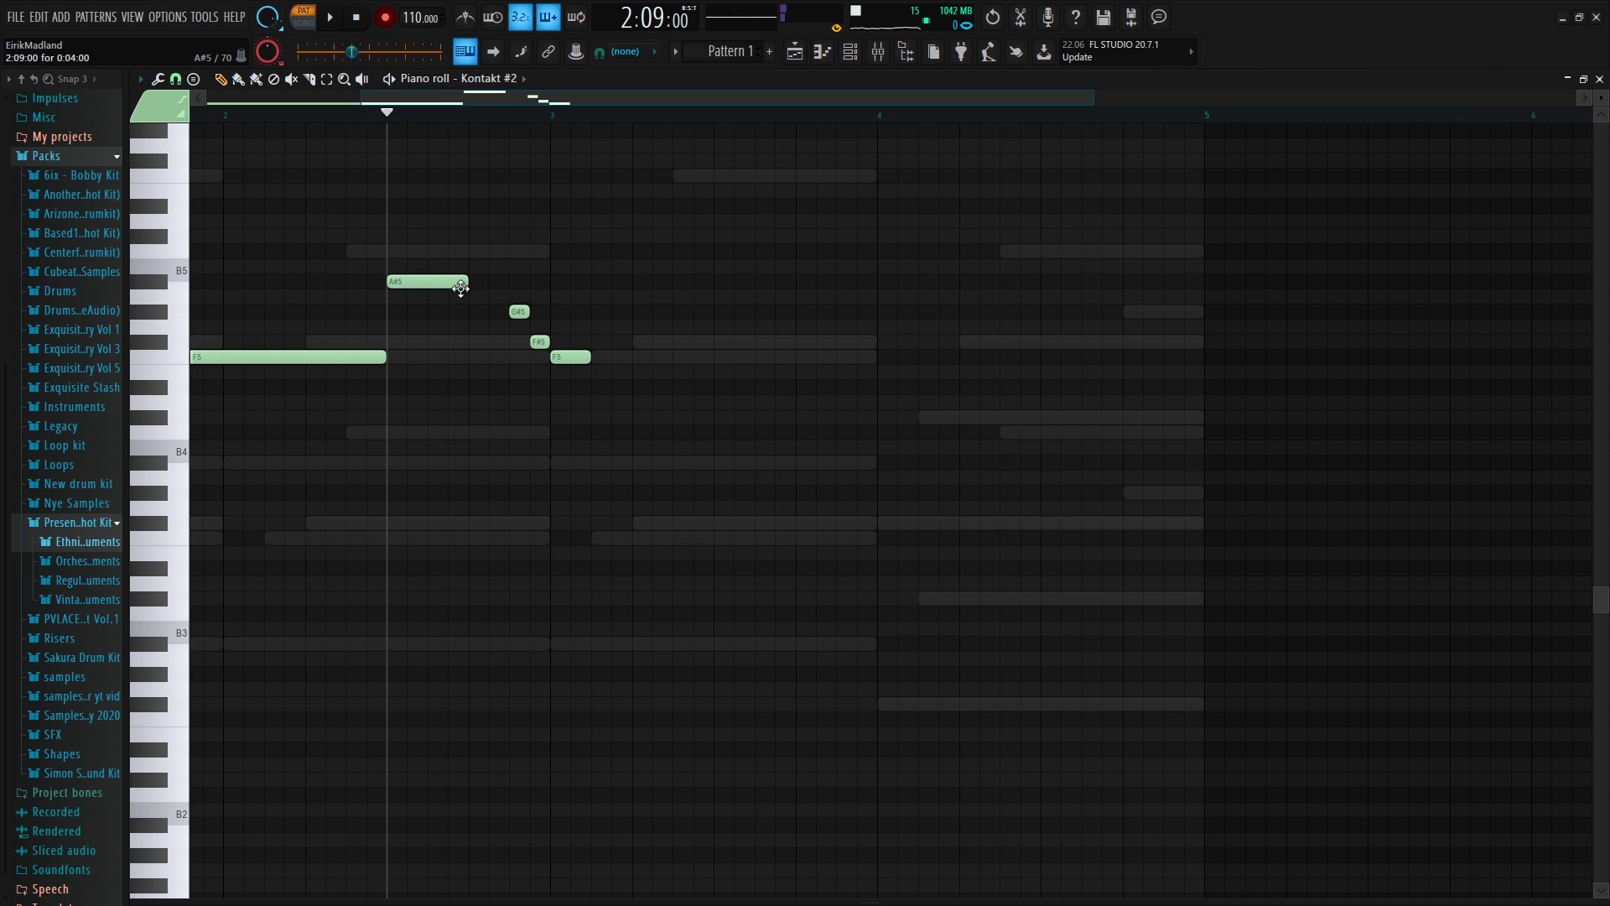
pyautogui.press('space')
pyautogui.moveTo(490, 283); pyautogui.dragTo(510, 283)
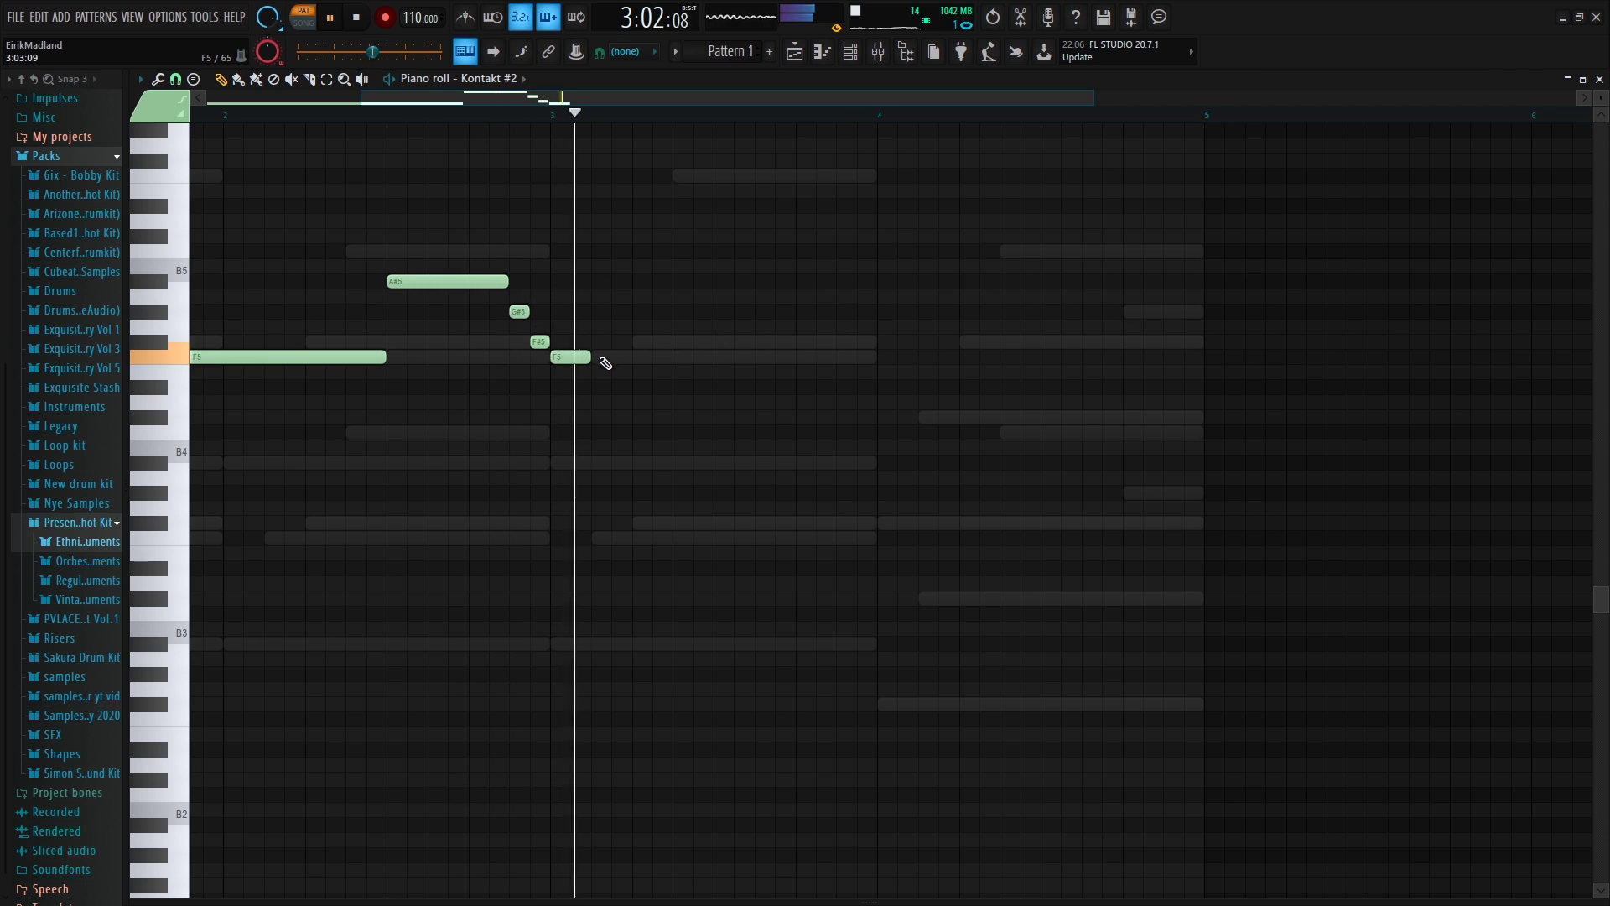
pyautogui.press('space')
pyautogui.moveTo(591, 359); pyautogui.dragTo(885, 388)
pyautogui.press('space')
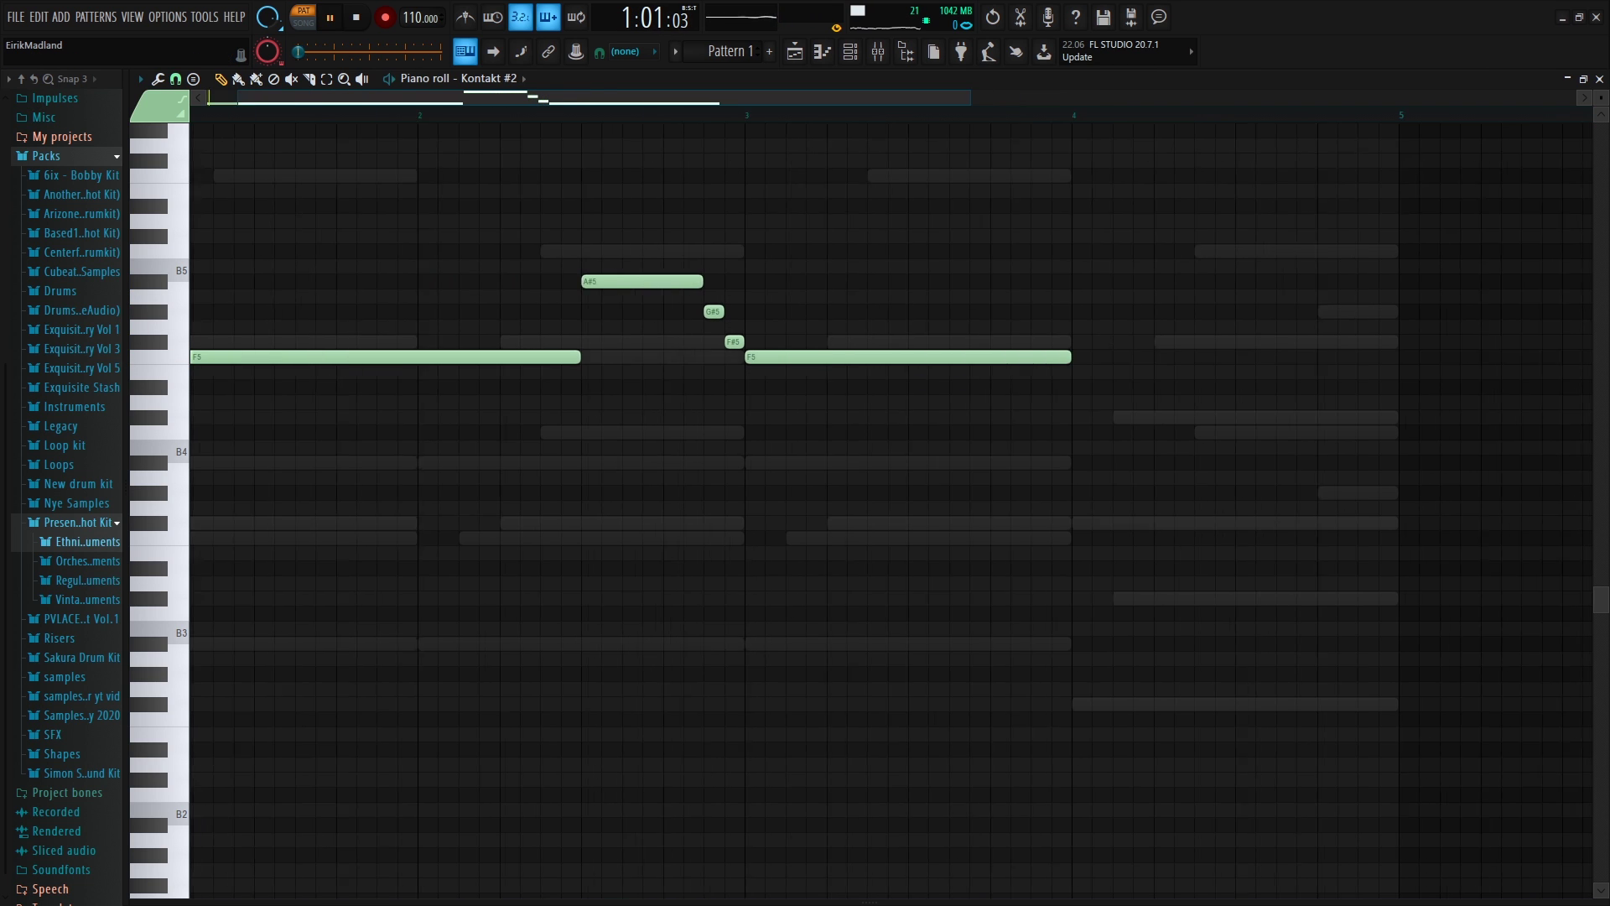
# Add one-bar notes descending from the end of bar 3: E5 at 3:15, D#5 at 3:16, C#5 at 4:01 and C5 at 4:09
pyautogui.scroll(-3, 479, 118)
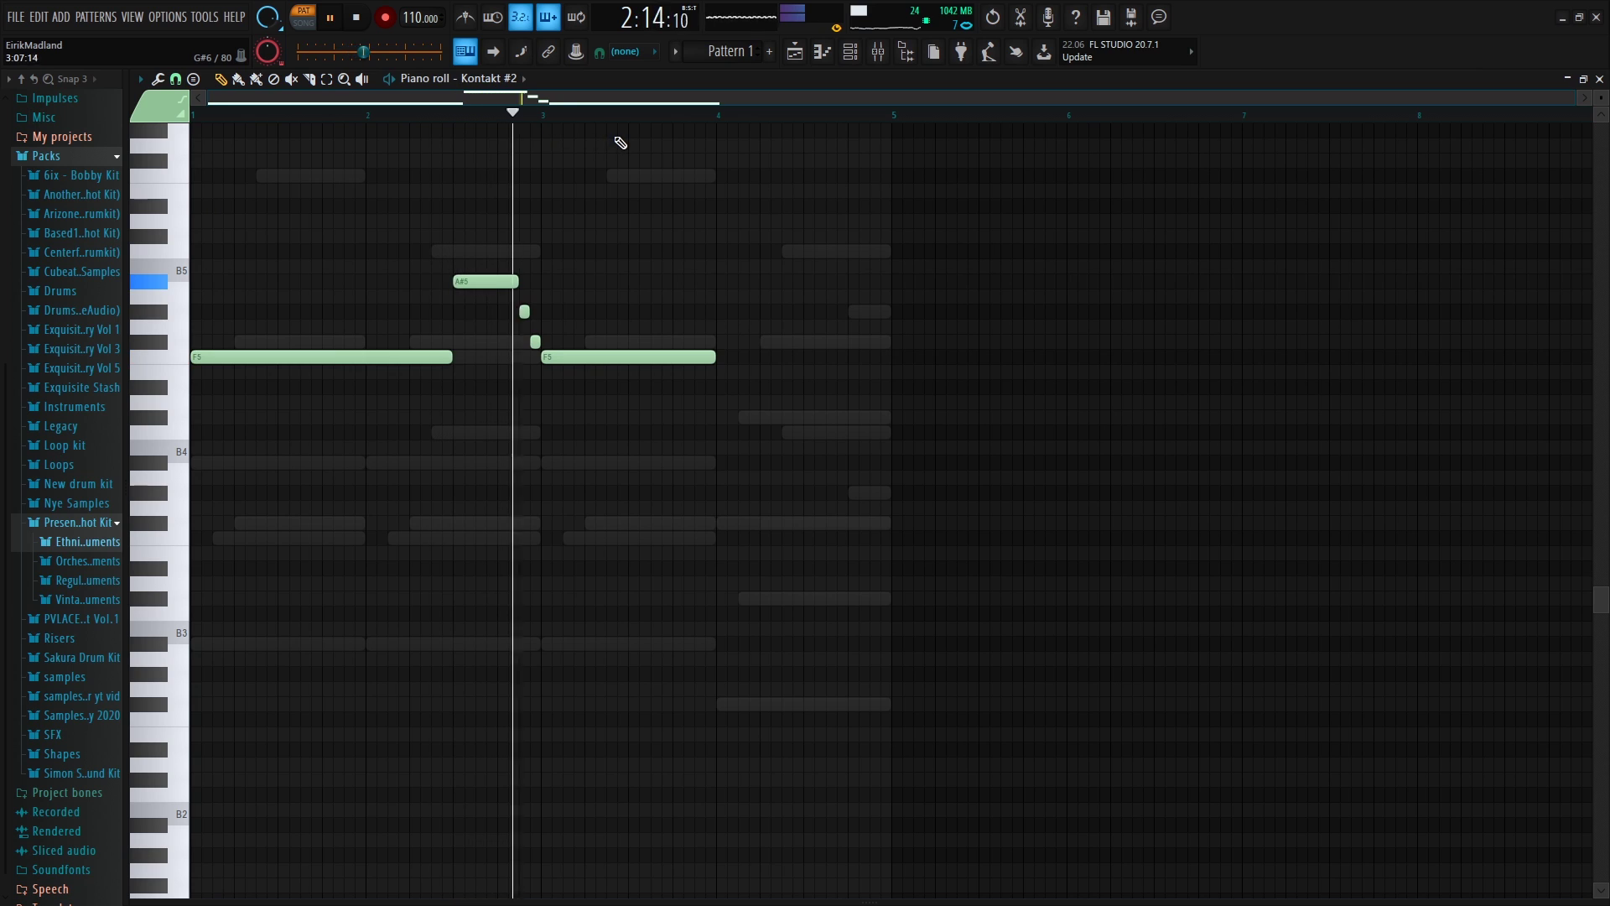
pyautogui.click(701, 372)
pyautogui.press('space')
pyautogui.click(712, 387)
pyautogui.click(719, 417)
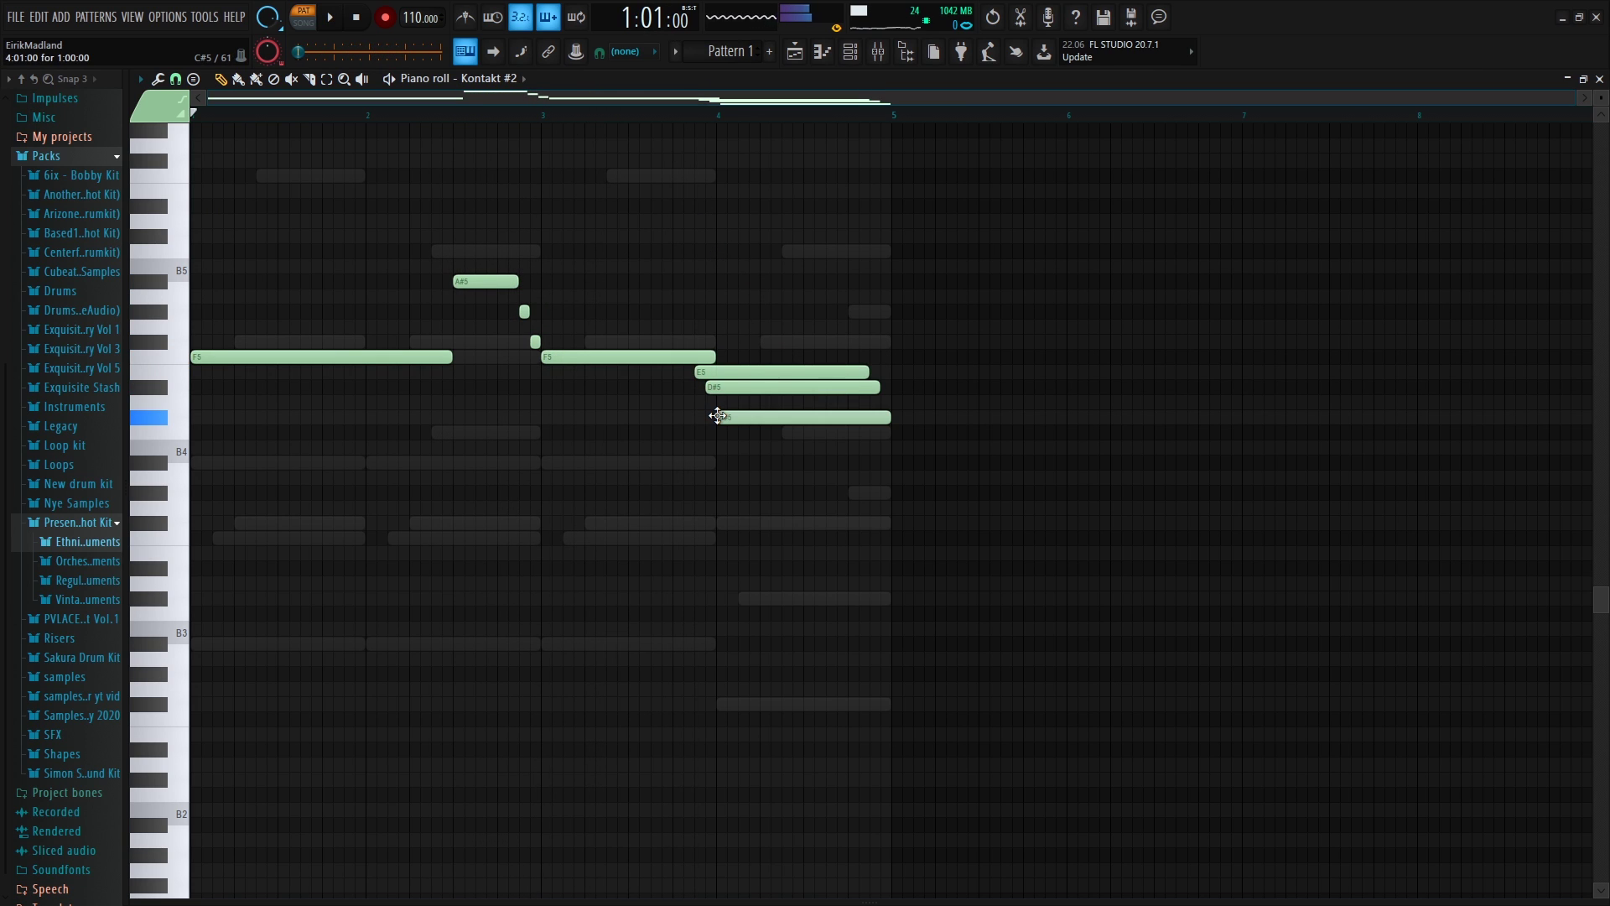
pyautogui.click(807, 433)
# Trim bar 3's F5 to end at 3:15, fill the gap before bar 4 with short F#5 and F5 notes, and audition it
pyautogui.click(649, 114)
pyautogui.press('space')
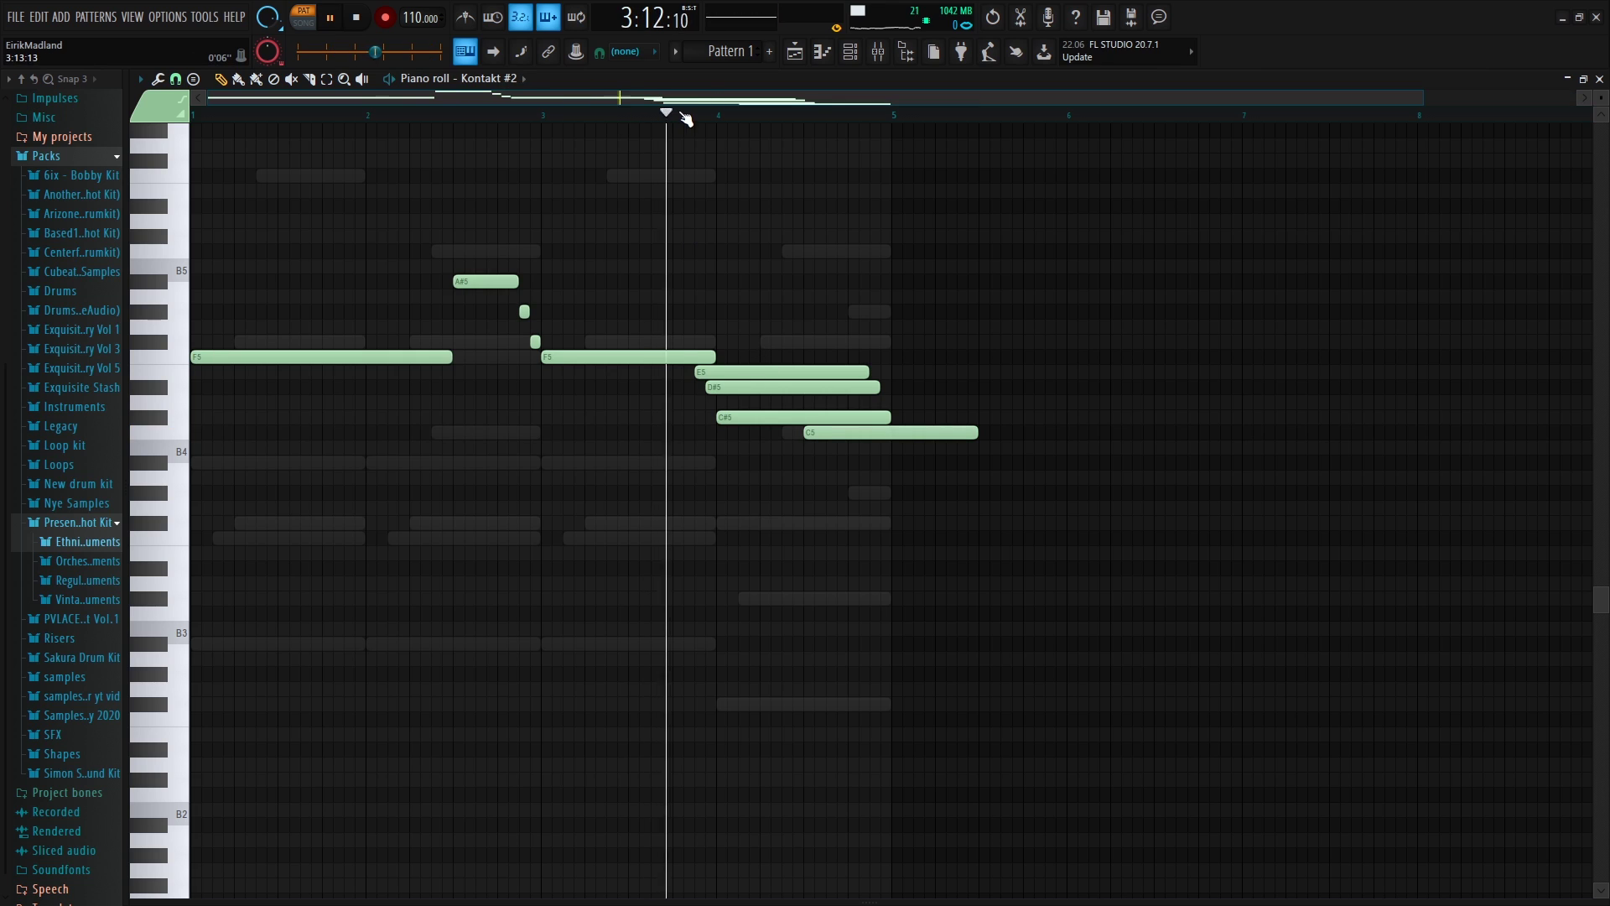
pyautogui.scroll(3, 684, 126)
pyautogui.press('space')
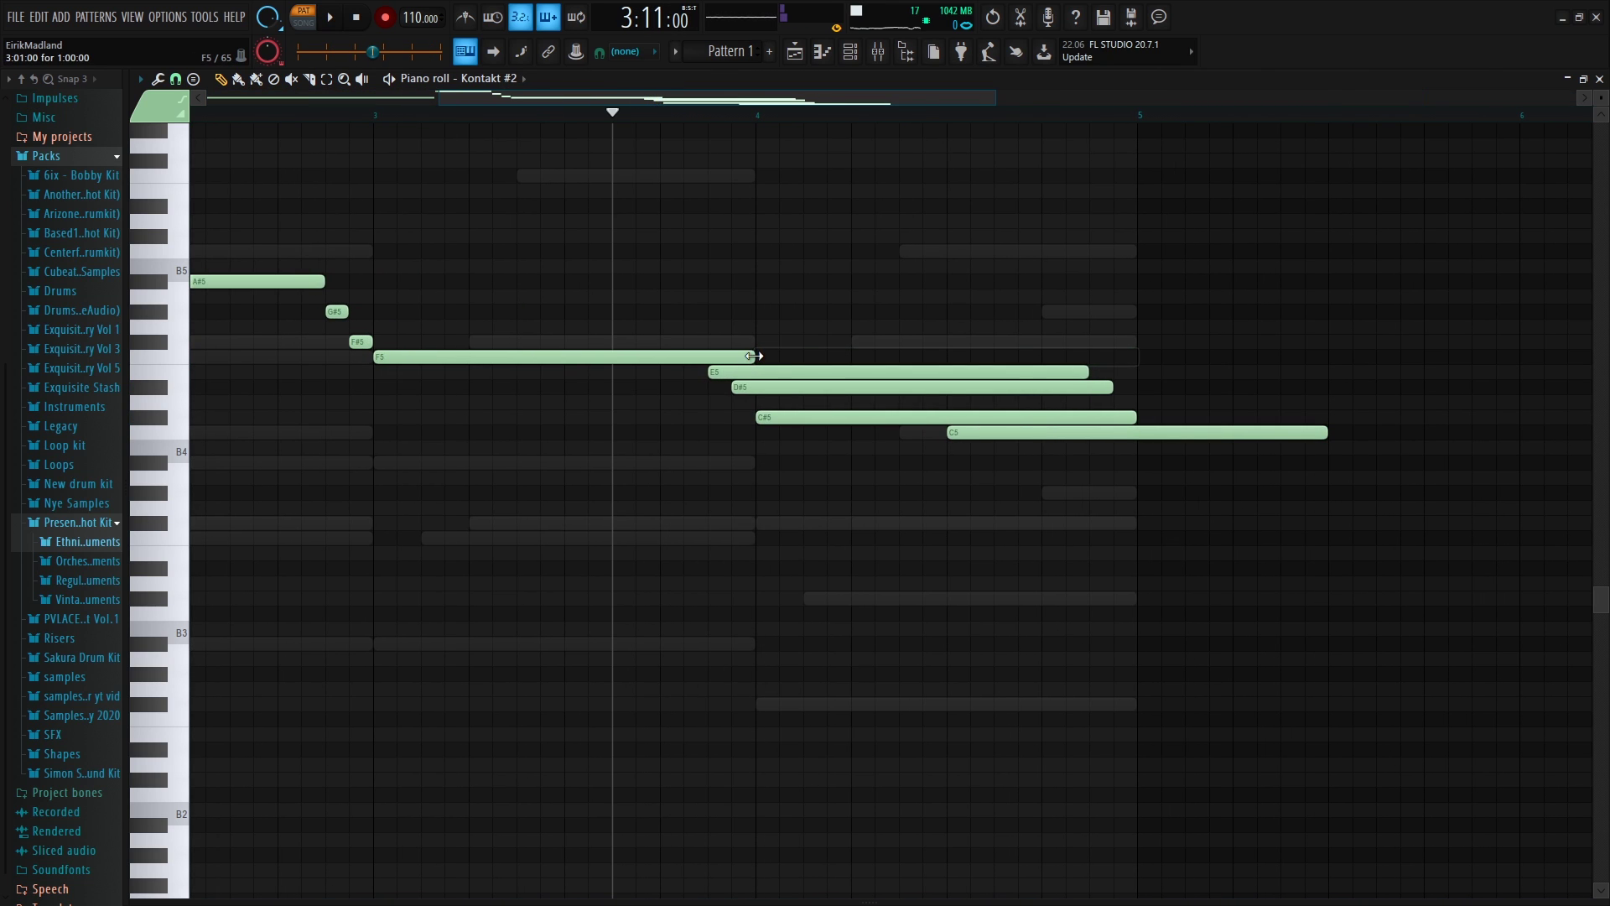
pyautogui.moveTo(736, 380); pyautogui.dragTo(705, 328)
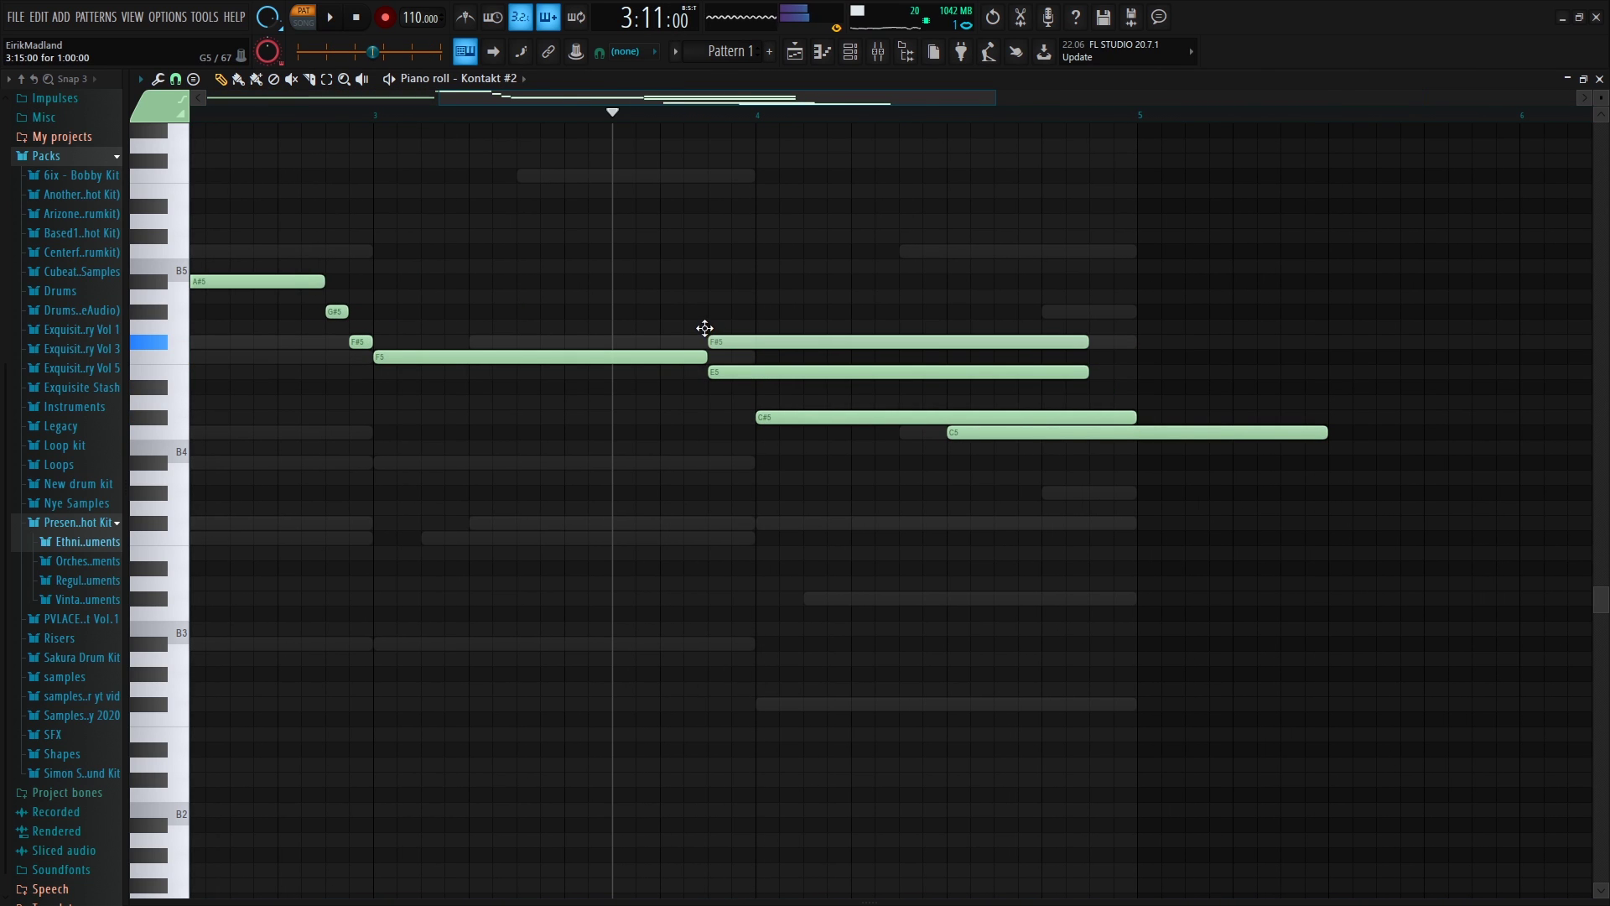
pyautogui.moveTo(1083, 340); pyautogui.dragTo(761, 358)
pyautogui.press('space')
pyautogui.press('space')
pyautogui.press('space')
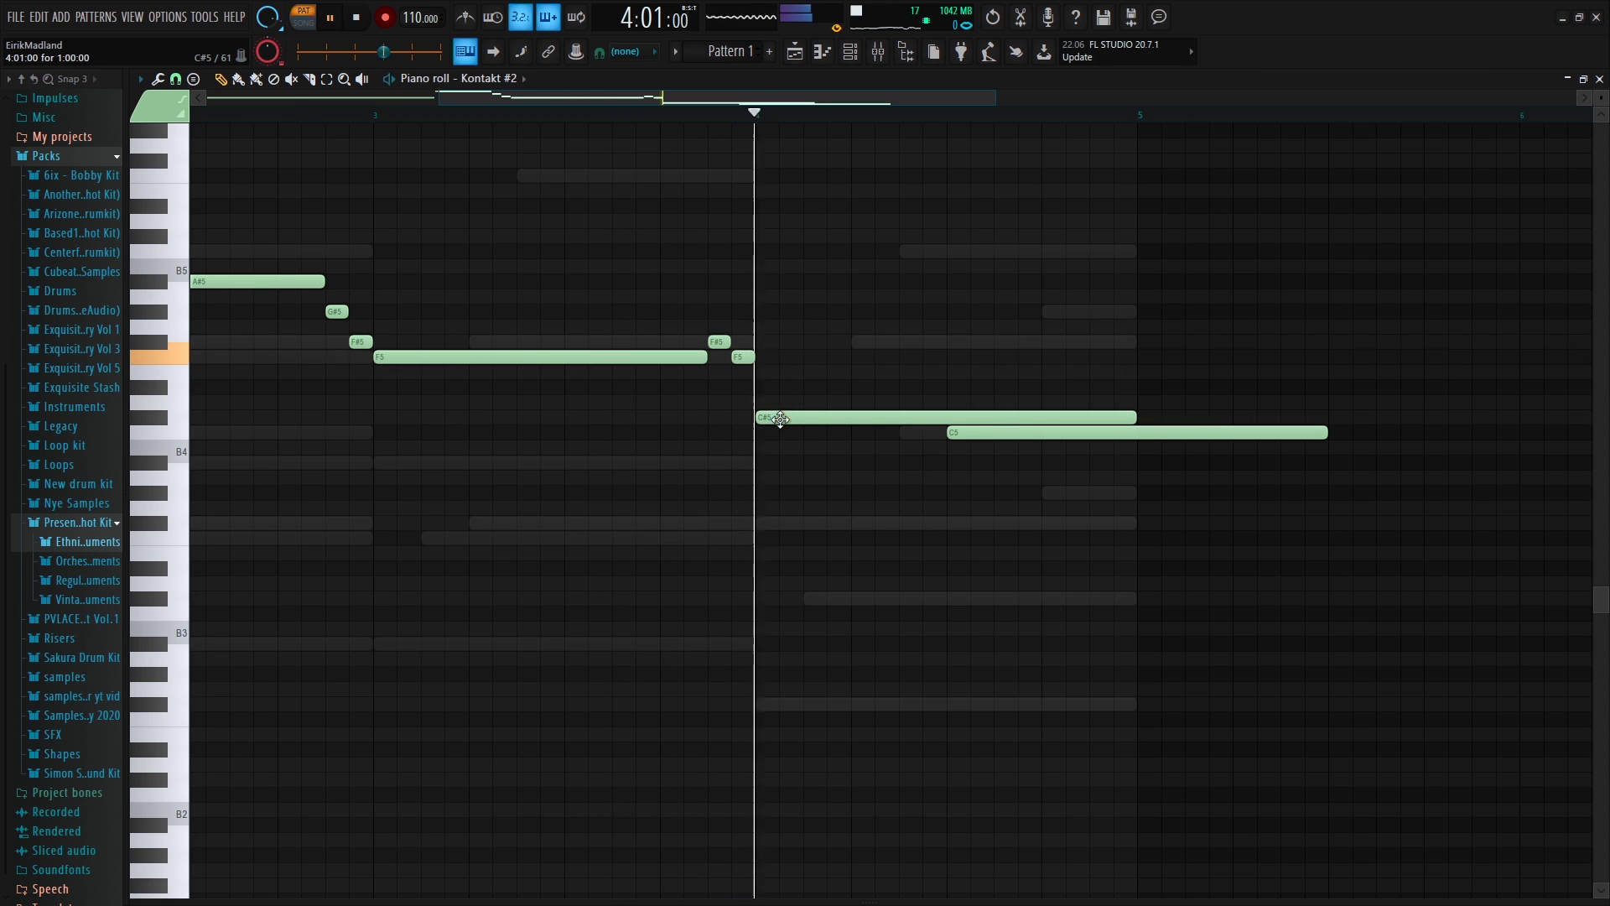
# Raise the 4:01 note to D#5 and the 4:09 note to C#5, and add a C5 at 4:13
pyautogui.moveTo(766, 416); pyautogui.dragTo(765, 386)
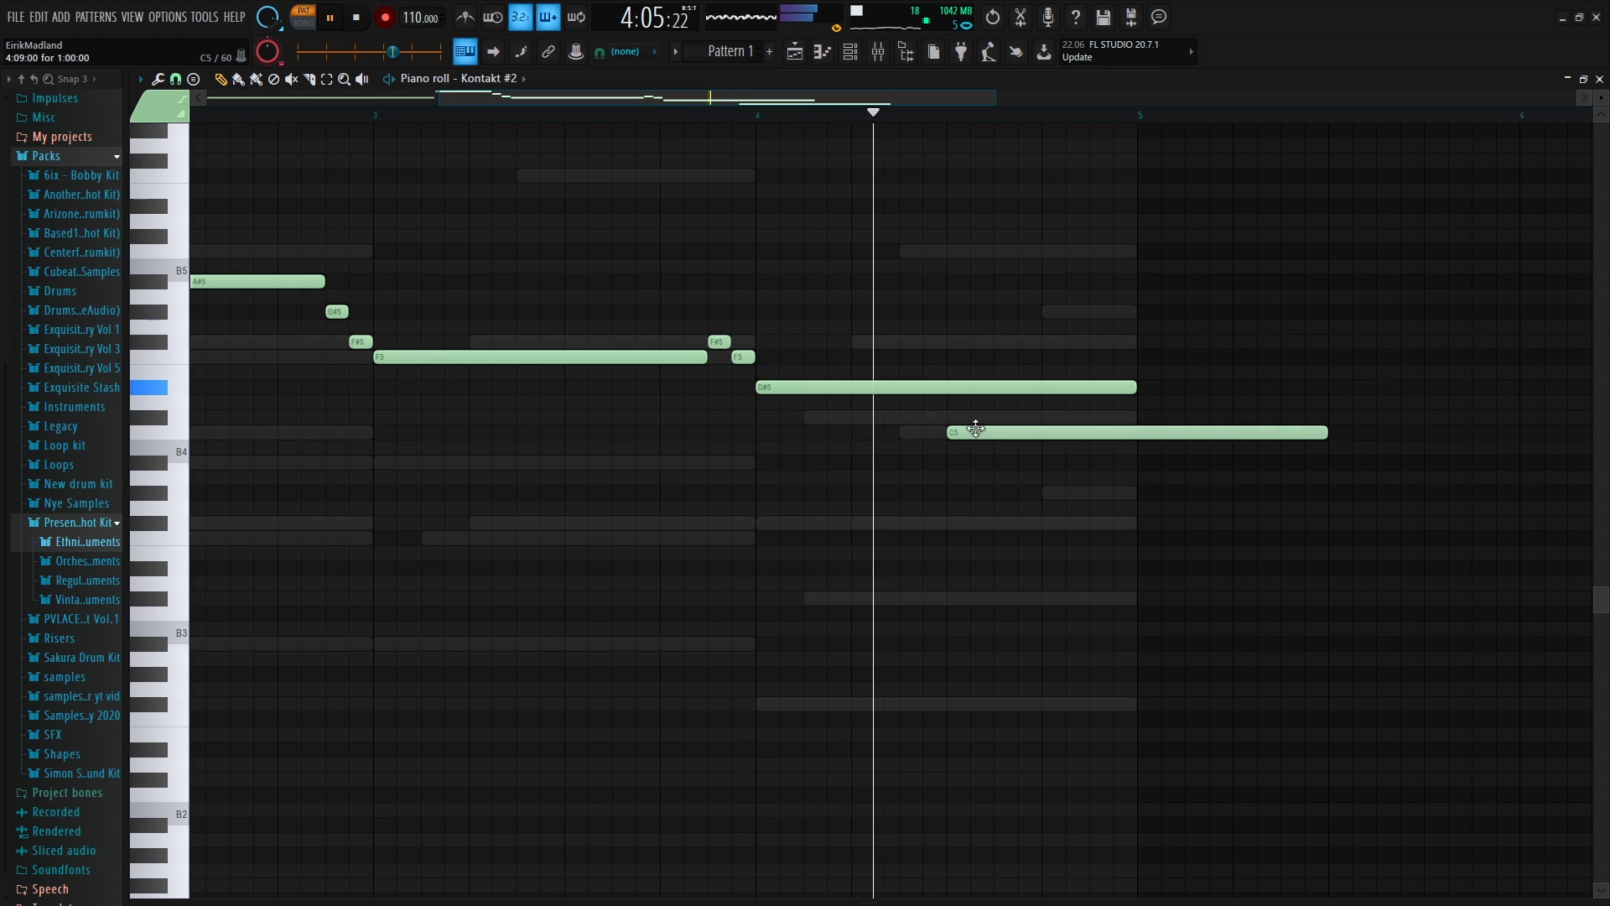
pyautogui.moveTo(974, 432); pyautogui.dragTo(974, 417)
pyautogui.press('space')
pyautogui.click(1076, 433)
pyautogui.press('space')
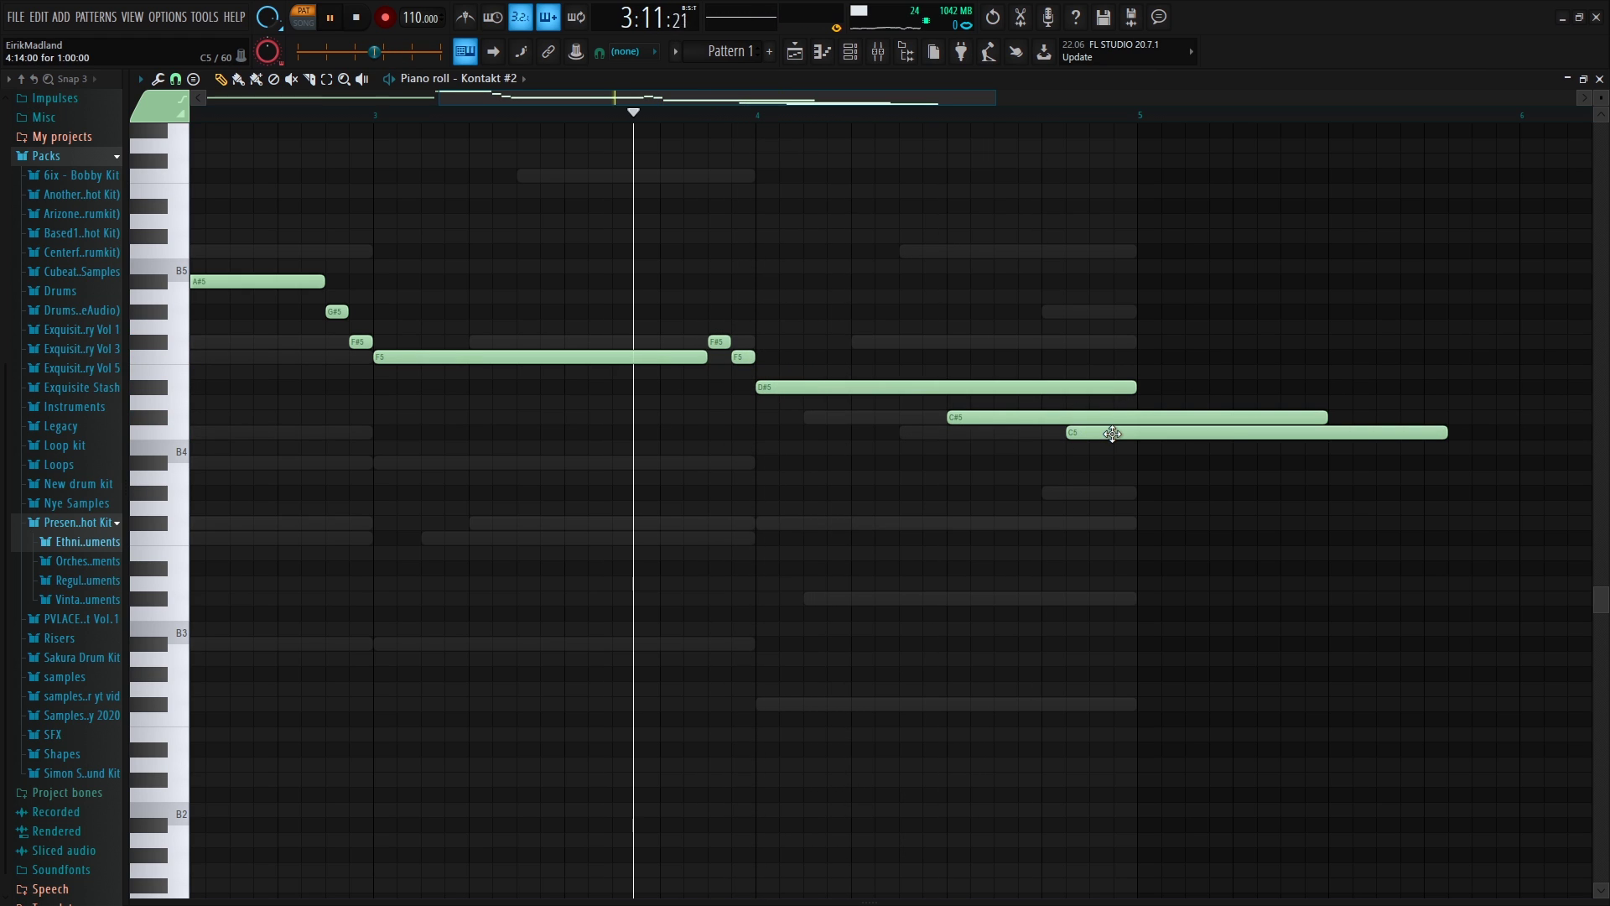
pyautogui.moveTo(1108, 435); pyautogui.dragTo(1086, 437)
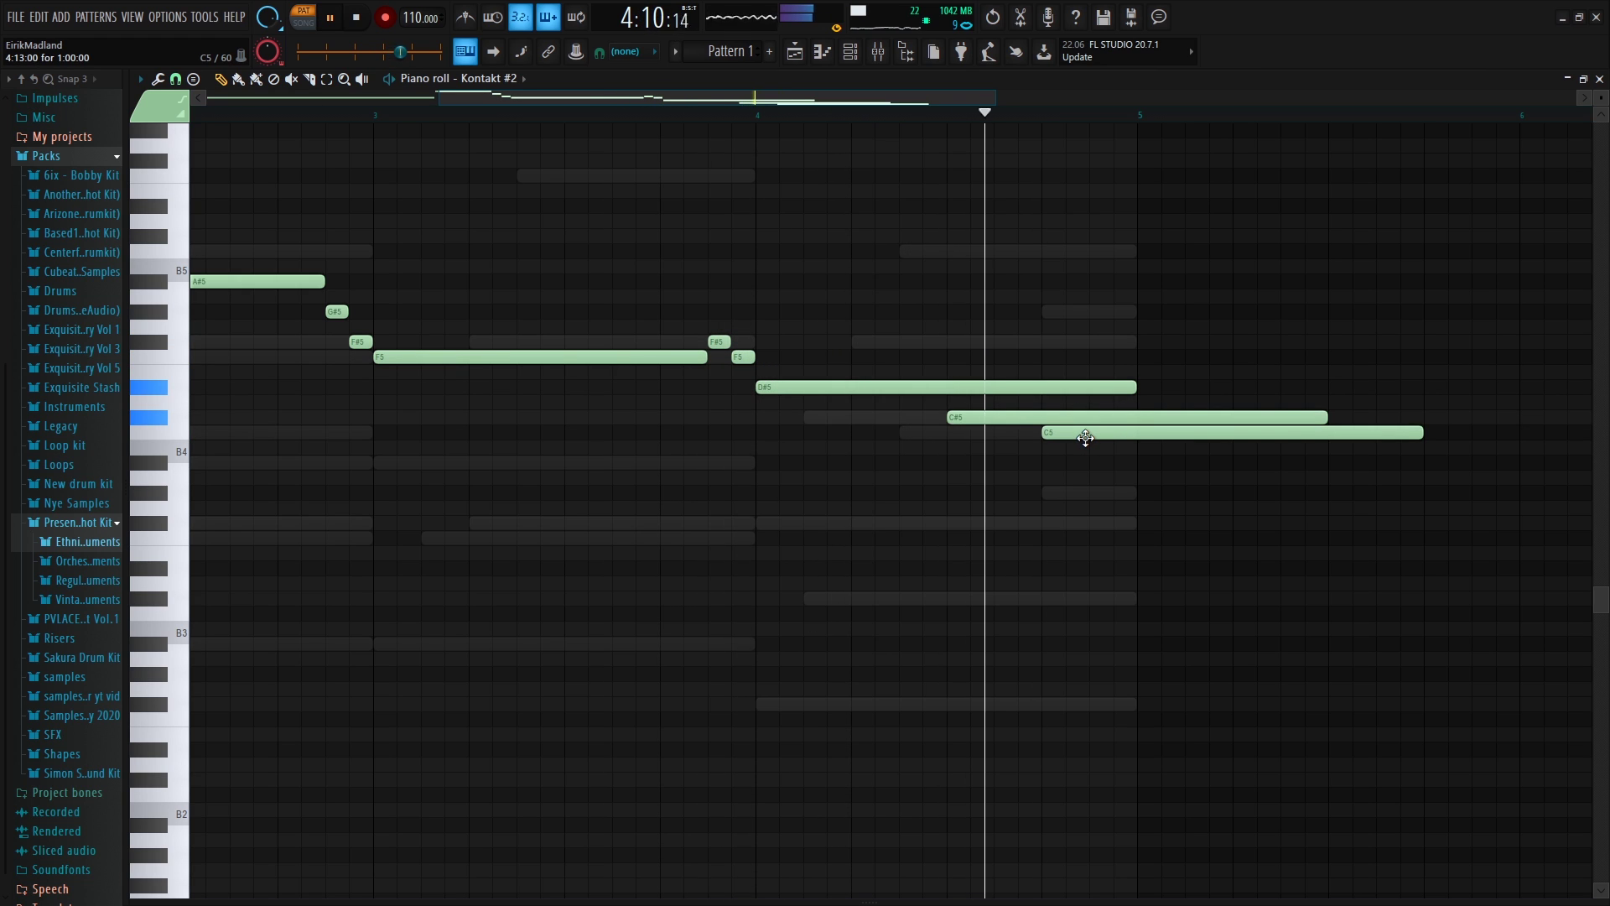
# Shorten bar 4's D#5, C#5 and C5 notes so they follow end to end and finish at bar 5
pyautogui.moveTo(1135, 388); pyautogui.dragTo(940, 394)
pyautogui.press('space')
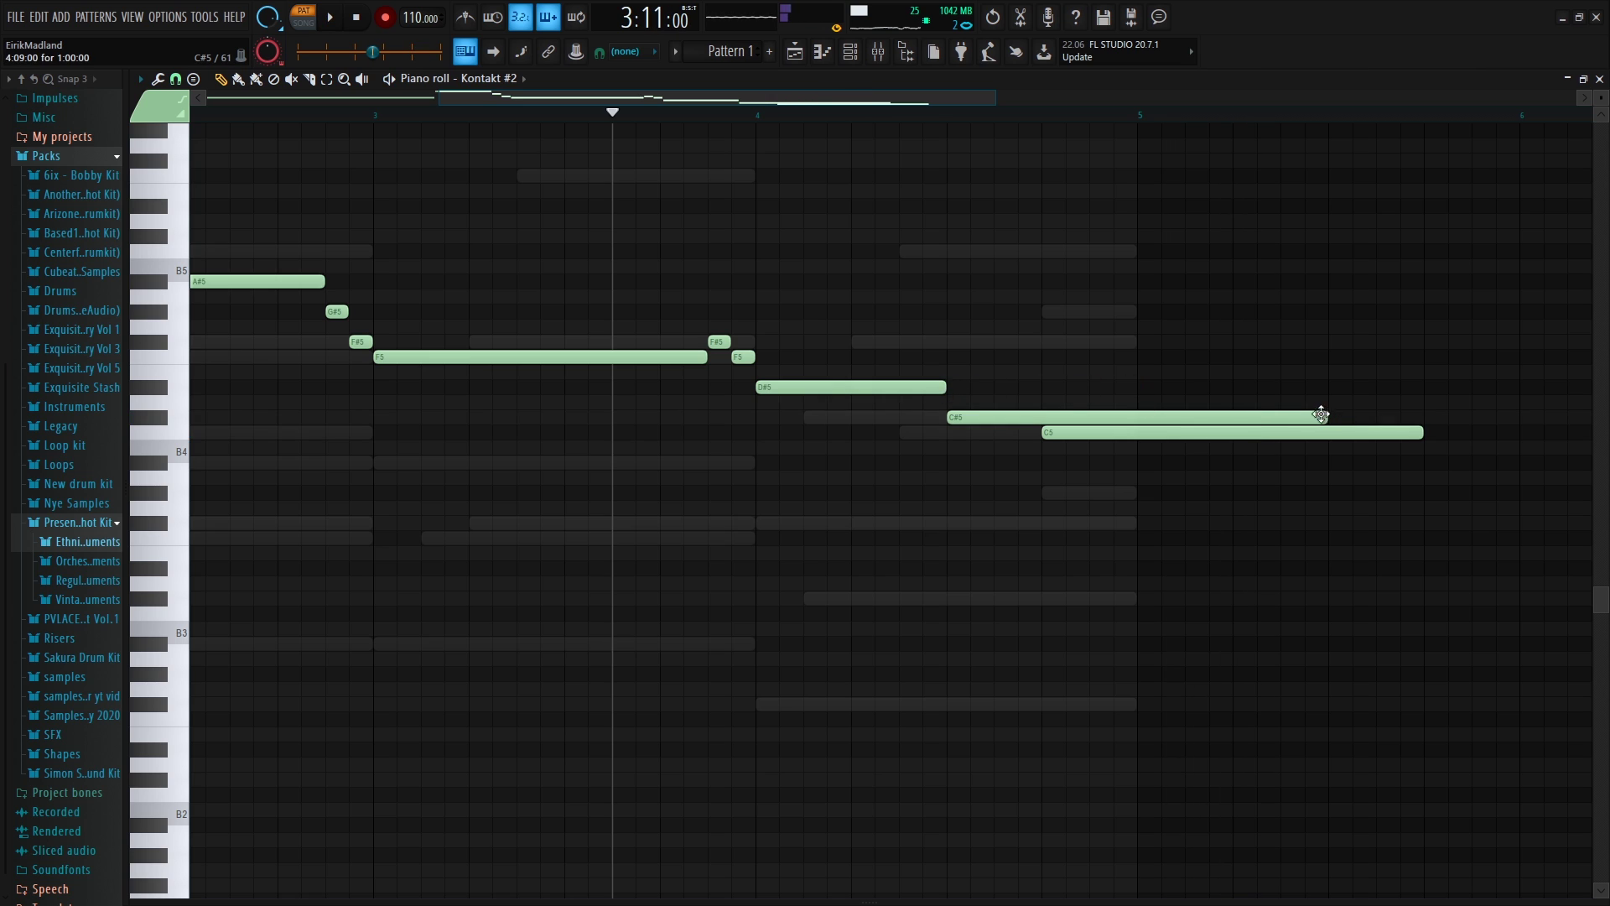
pyautogui.press('space')
pyautogui.moveTo(1419, 433); pyautogui.dragTo(1041, 418)
pyautogui.scroll(-4, 1144, 130)
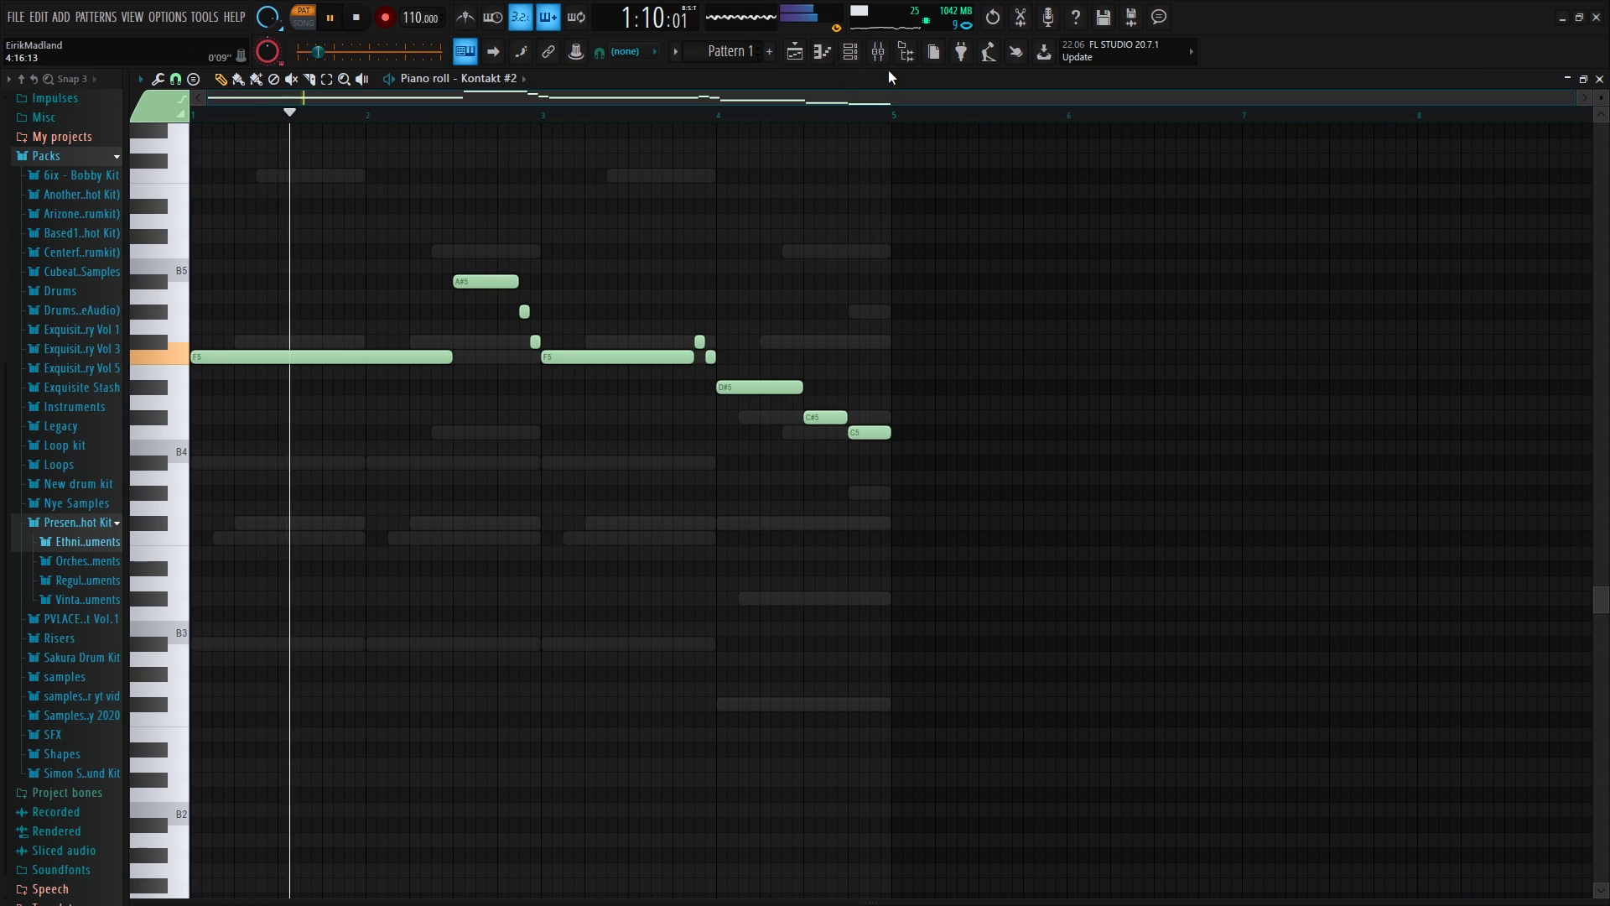
# Set Kontakt #2's channel volume to 84% and solo its mixer track, Insert 3
pyautogui.click(850, 51)
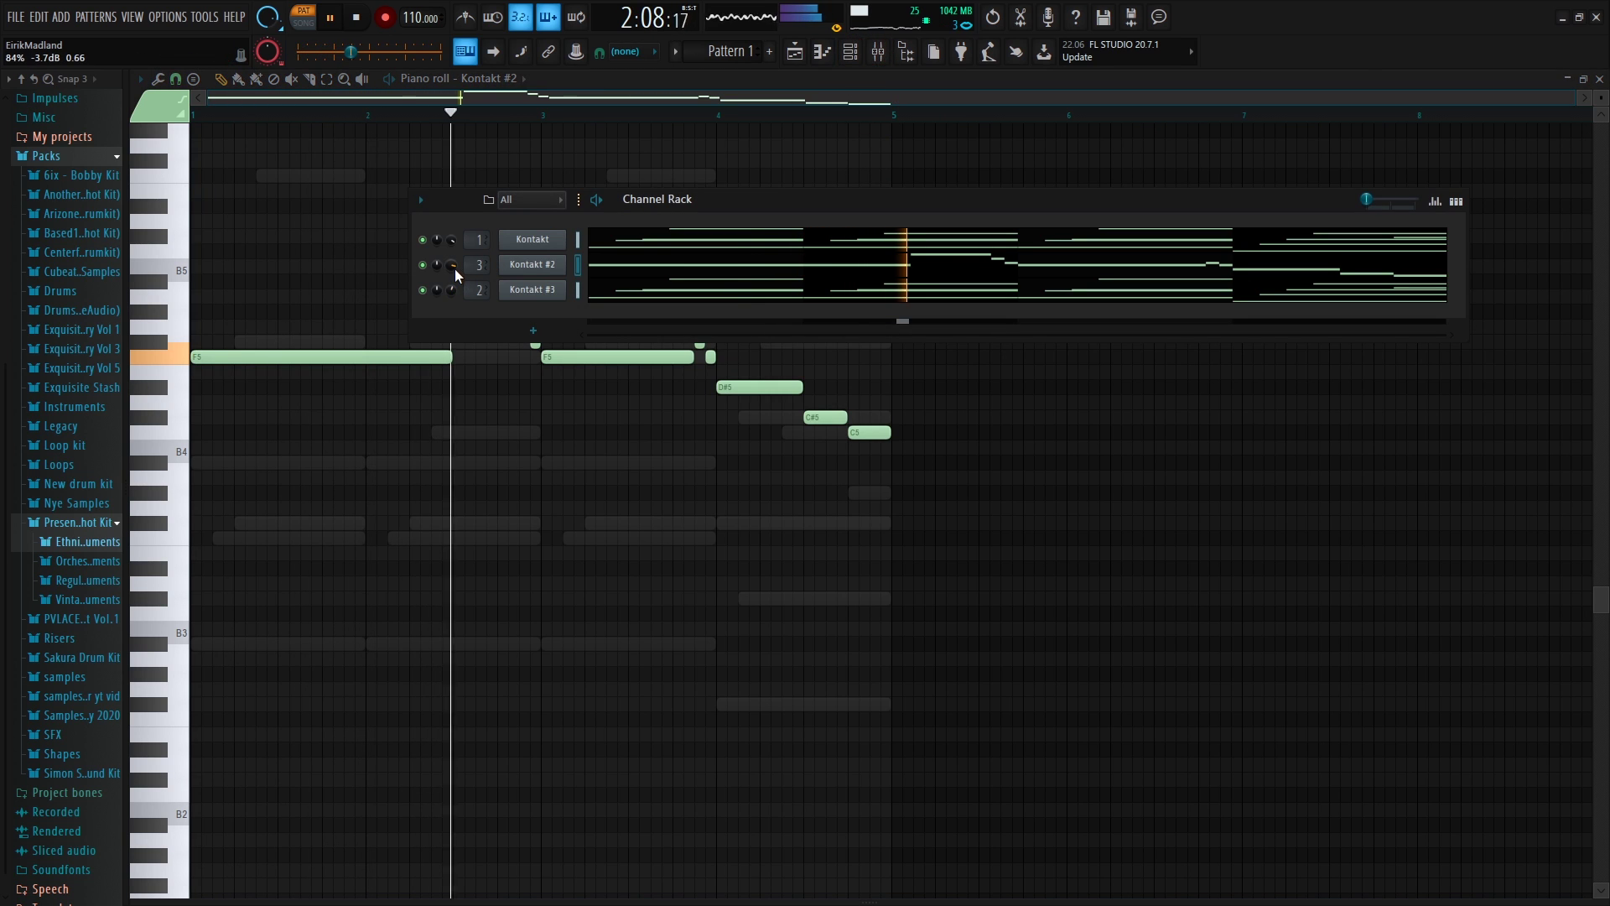
pyautogui.press('F6')
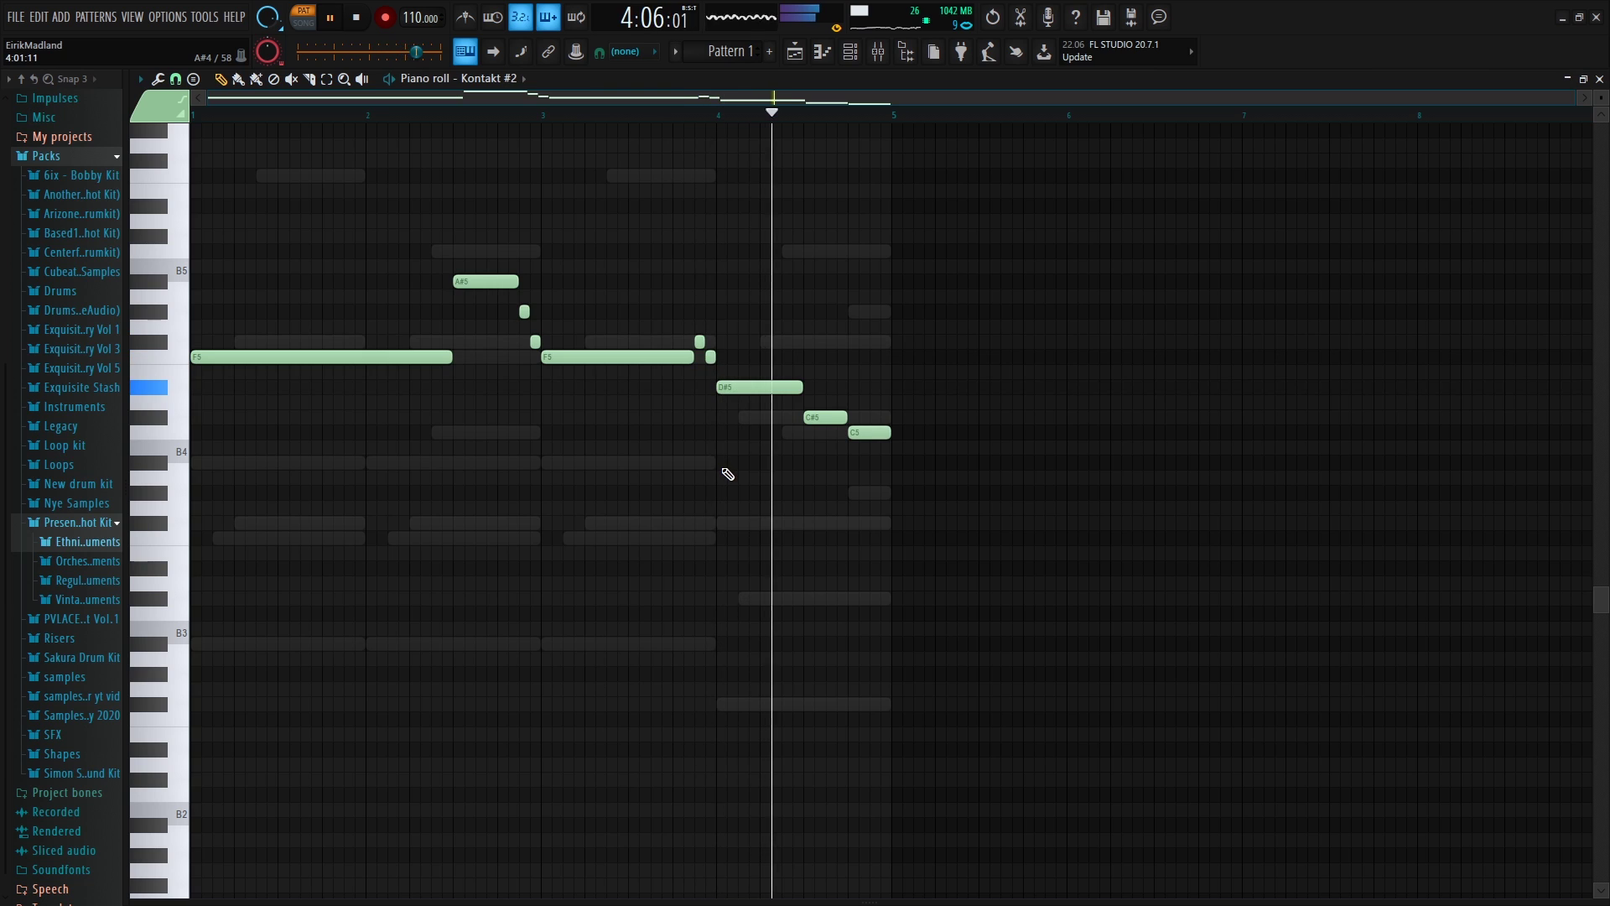
pyautogui.press('F9')
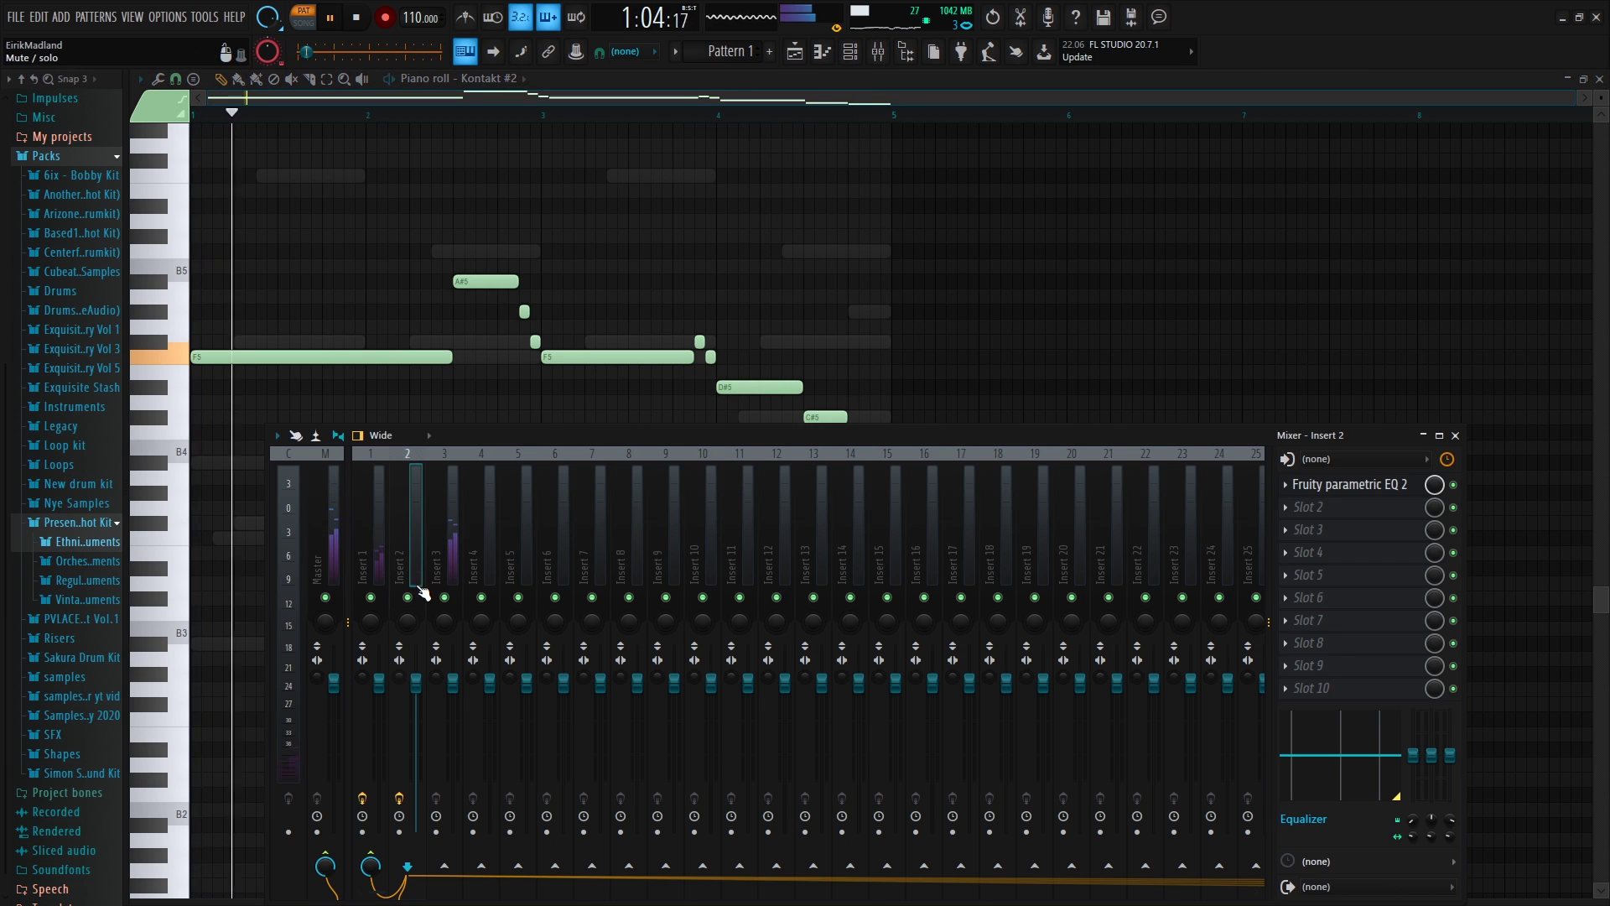
pyautogui.rightClick(445, 597)
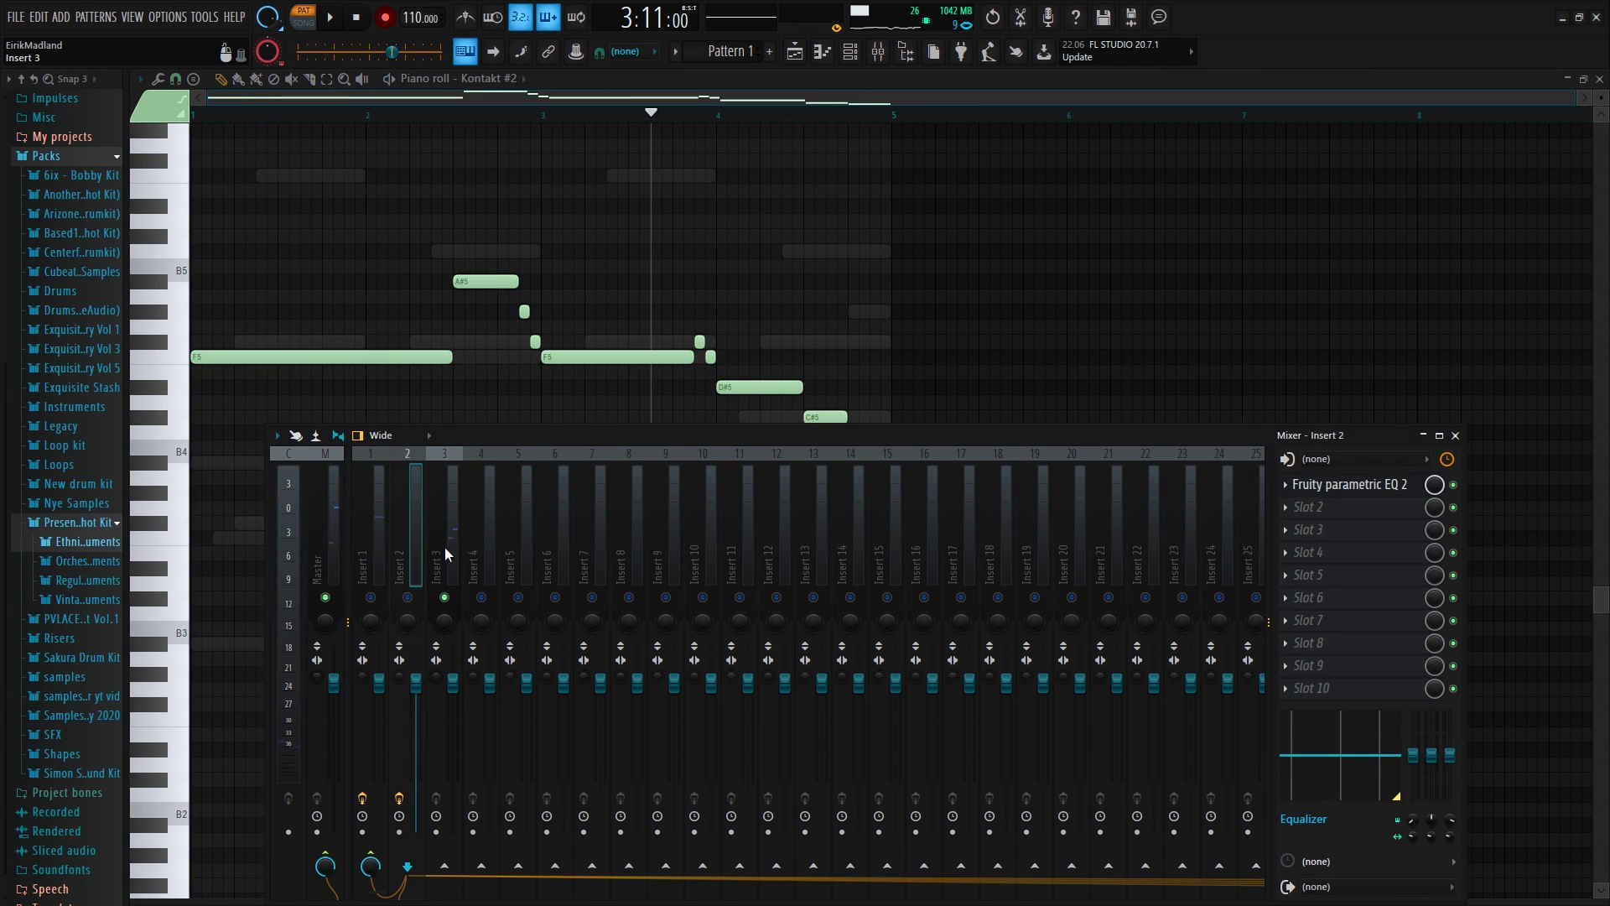
pyautogui.click(891, 55)
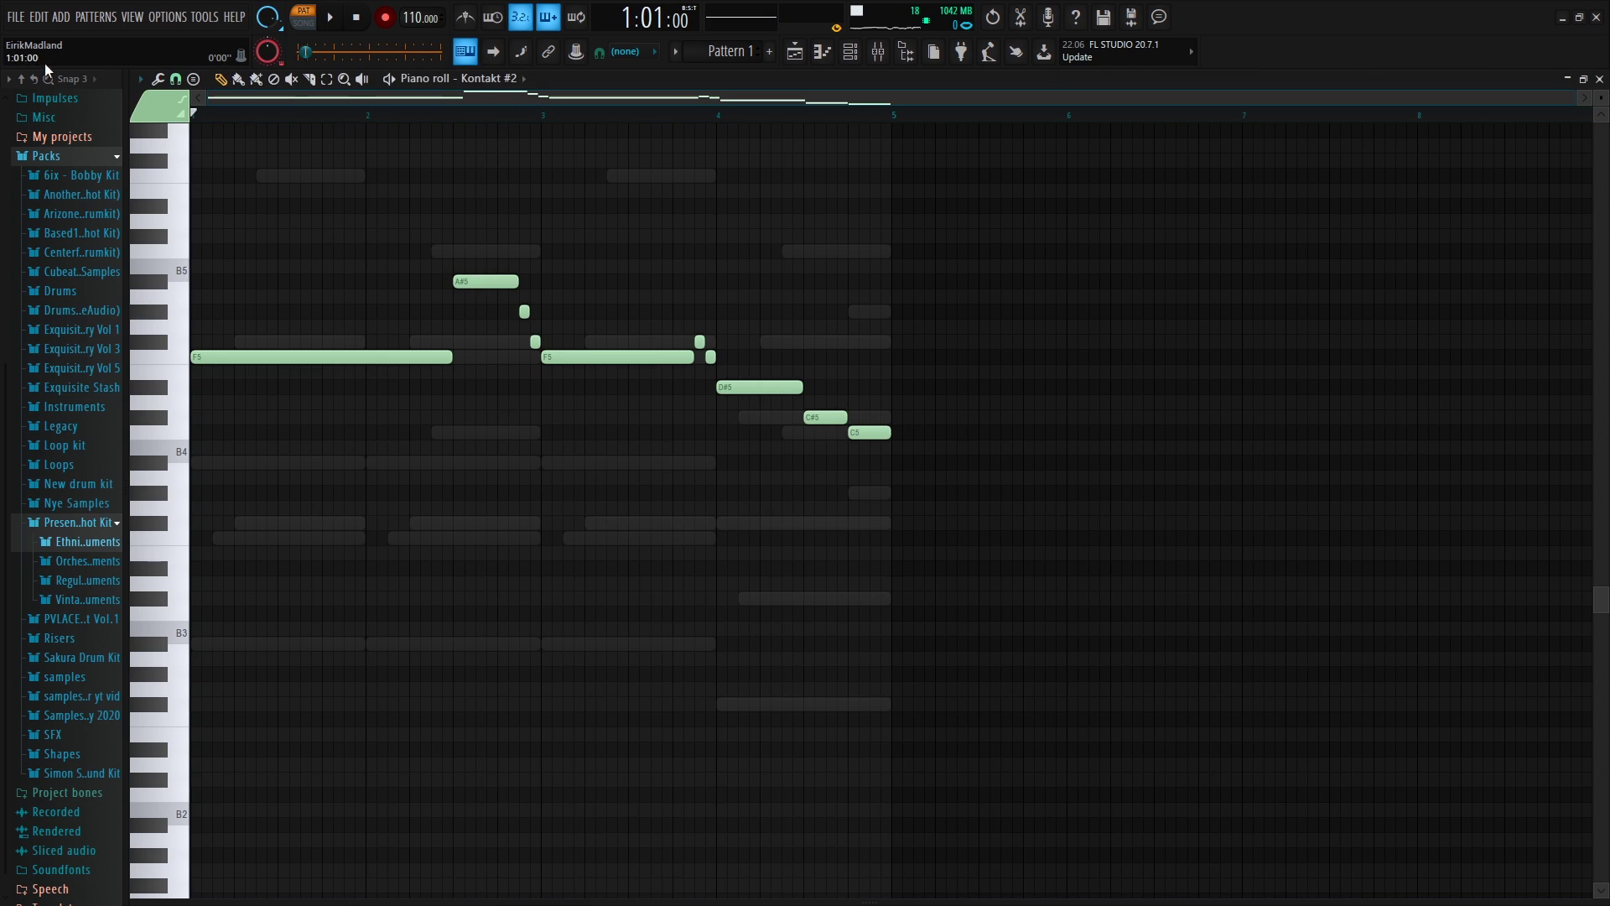
pyautogui.click(891, 57)
pyautogui.press('space')
# Load ValhallaVintageVerb in Insert 3's first slot with decay 1.27 s, predelay 13.94 ms and mix 45.6%
pyautogui.click(1288, 485)
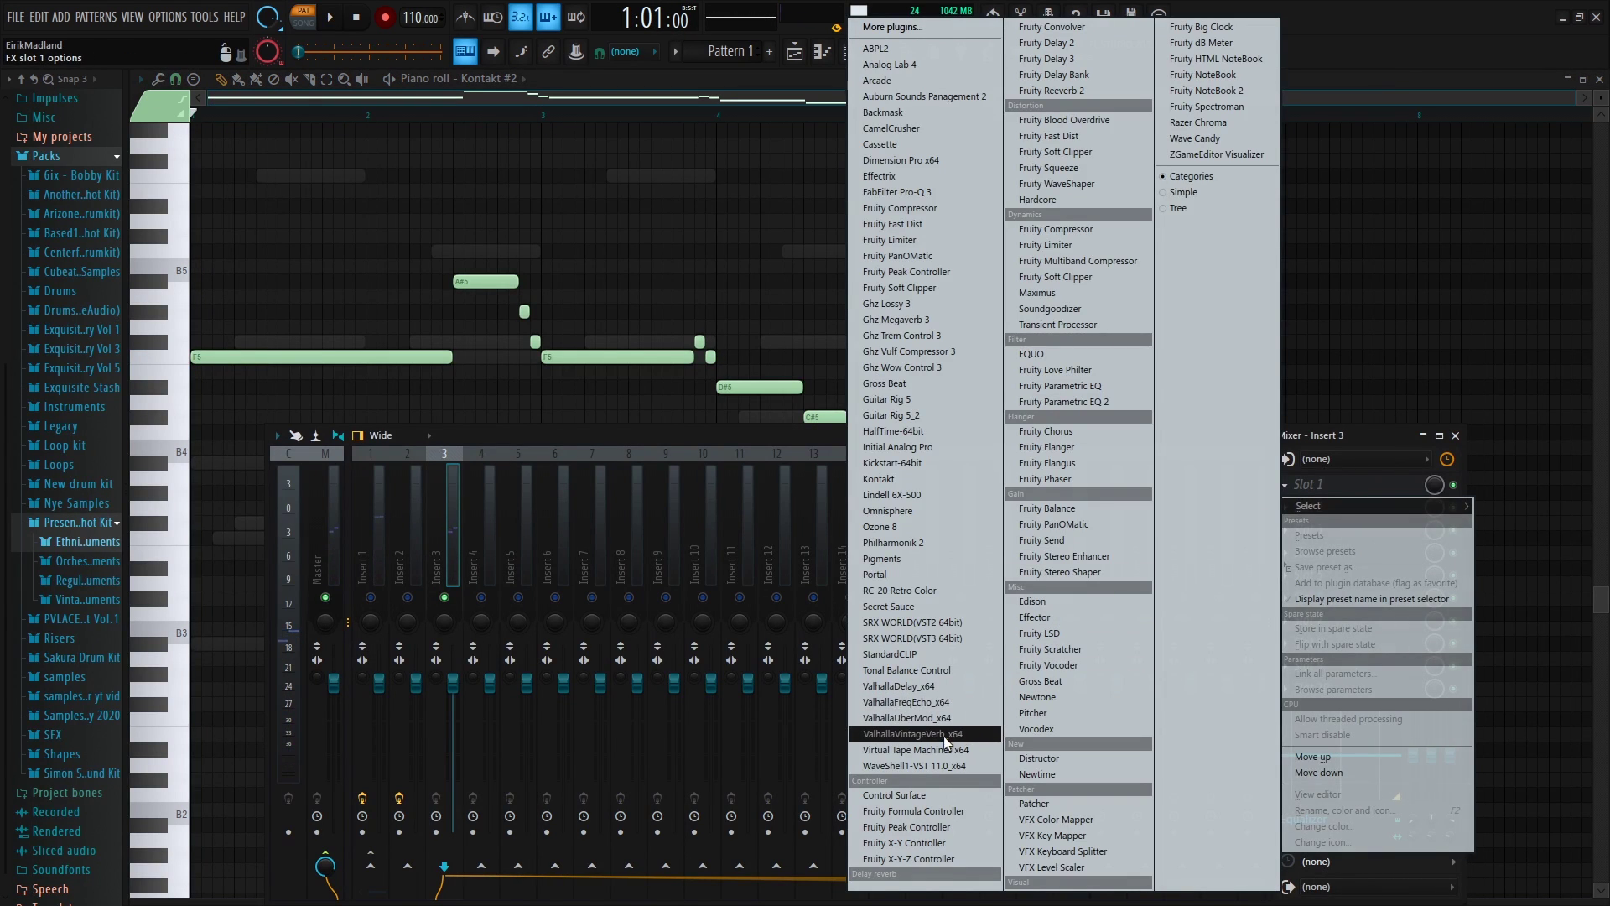
pyautogui.click(944, 737)
pyautogui.moveTo(331, 328); pyautogui.dragTo(299, 357)
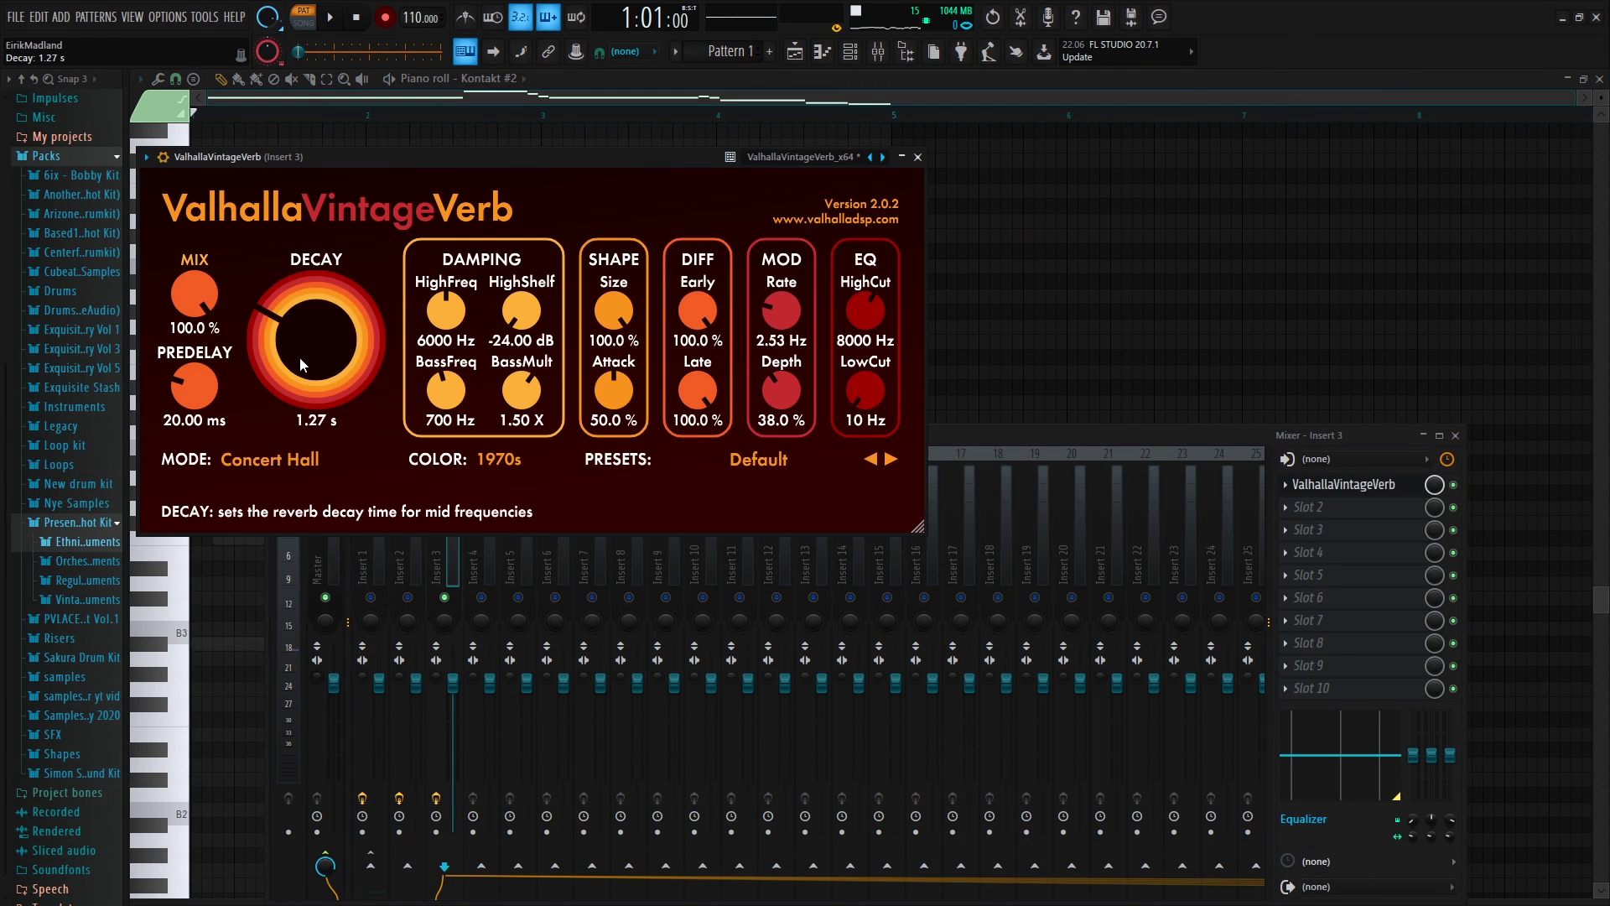
pyautogui.moveTo(194, 298); pyautogui.dragTo(182, 385)
pyautogui.press('space')
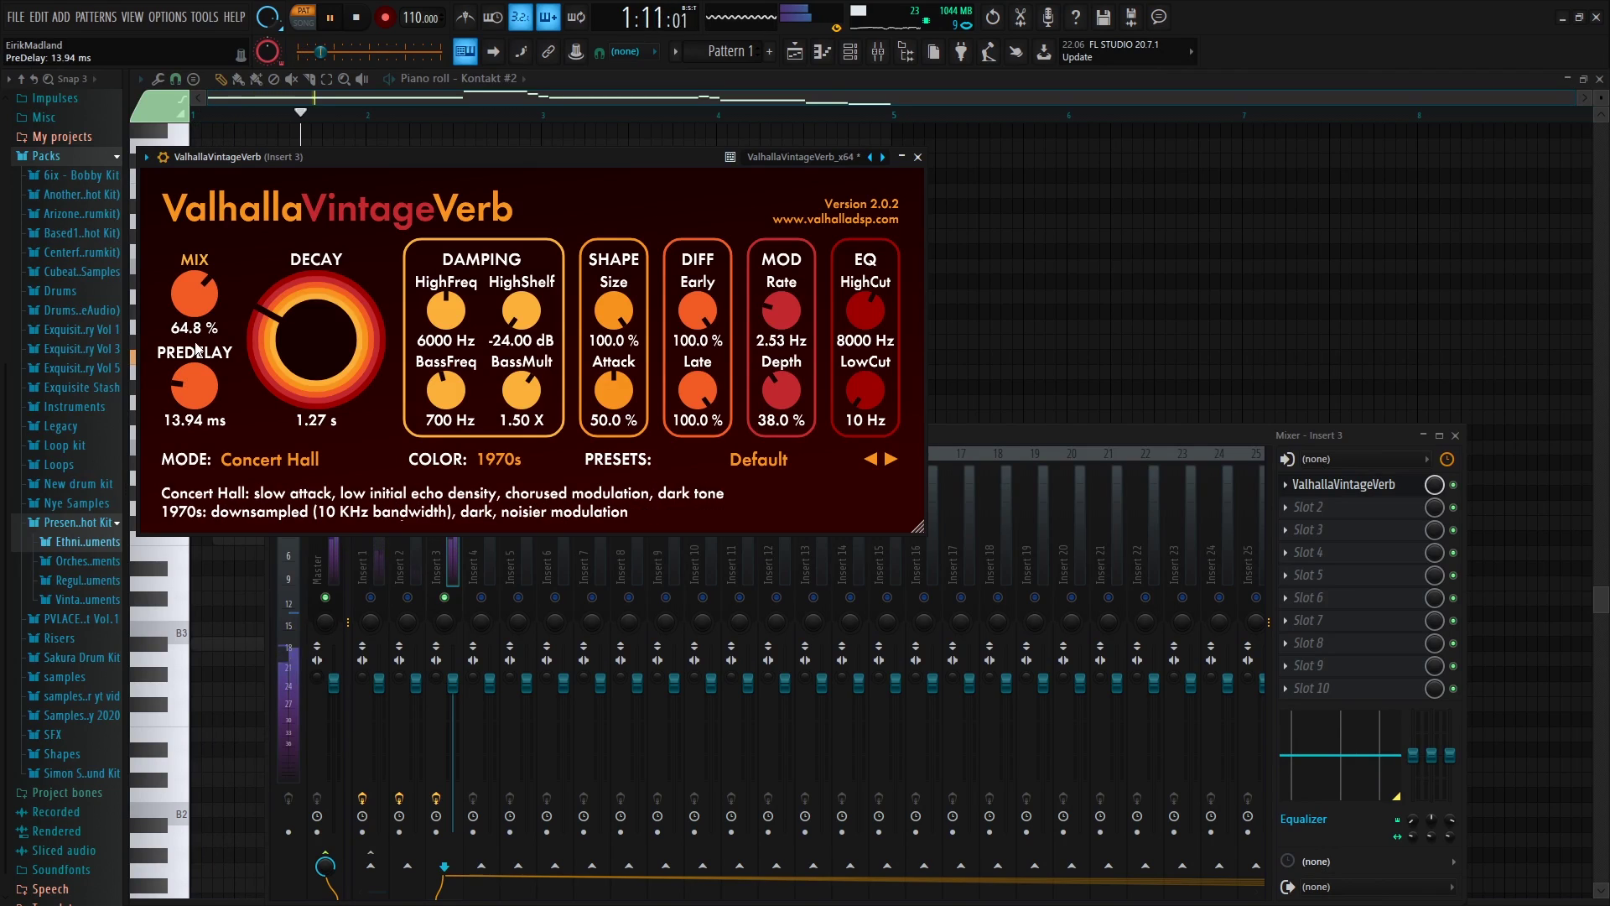
pyautogui.moveTo(196, 304)
pyautogui.mouseDown()
pyautogui.moveTo(197, 324)
pyautogui.moveTo(199, 296)
pyautogui.mouseUp()
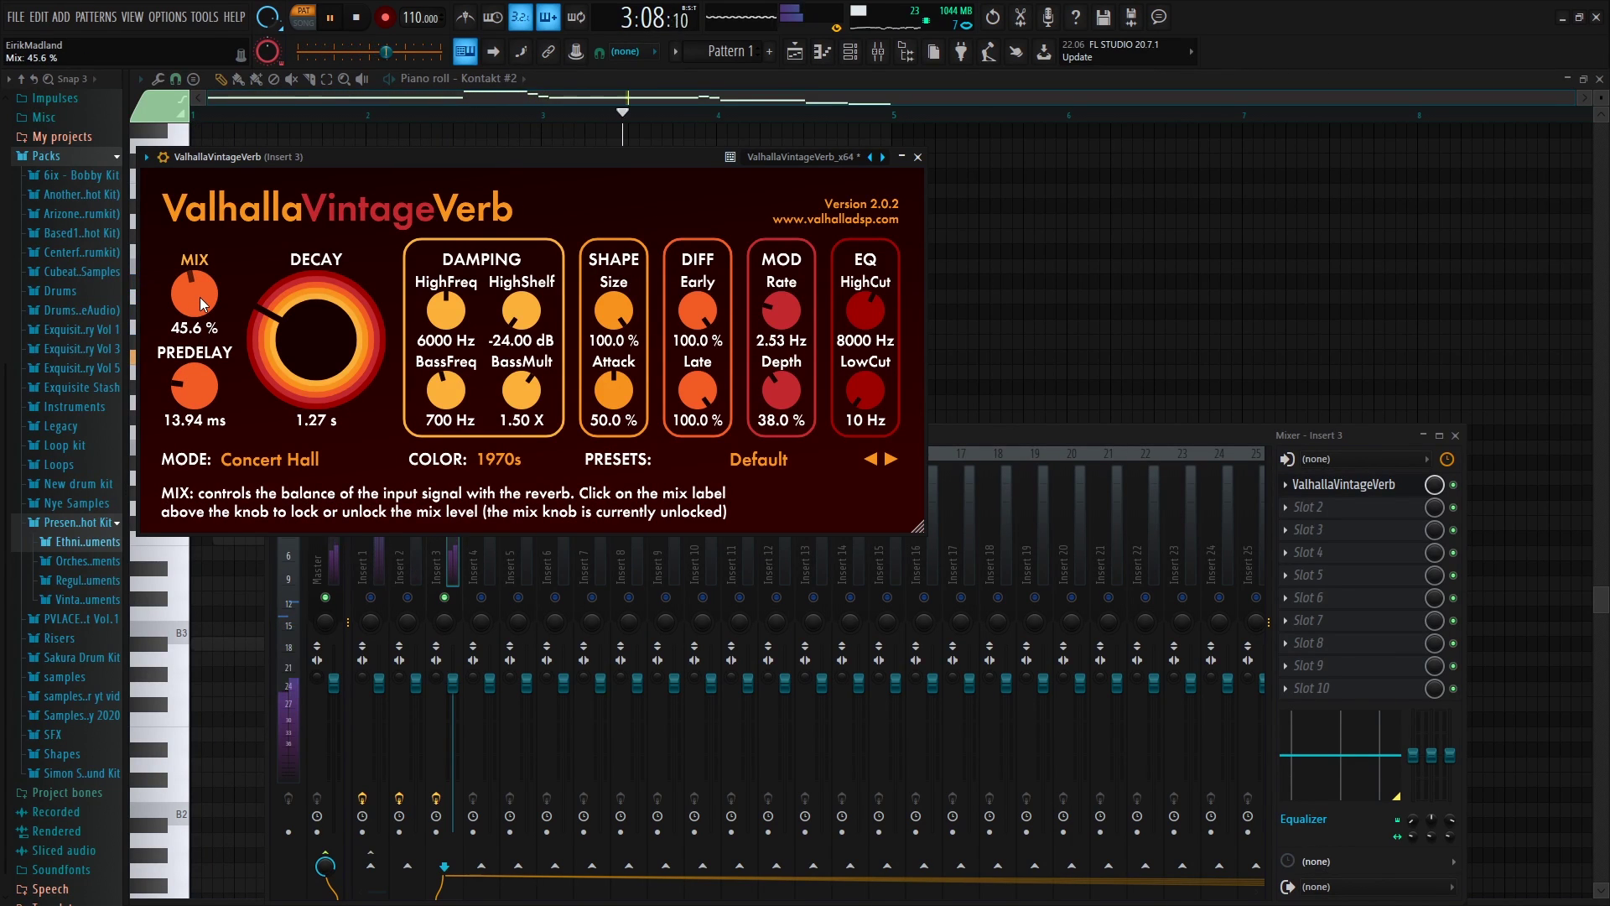
pyautogui.click(917, 157)
# Add Fruity Parametric EQ 2 in Insert 3's second slot, cutting the lows, dipping bands 4 and 5, and rolling off the highs
pyautogui.click(1320, 507)
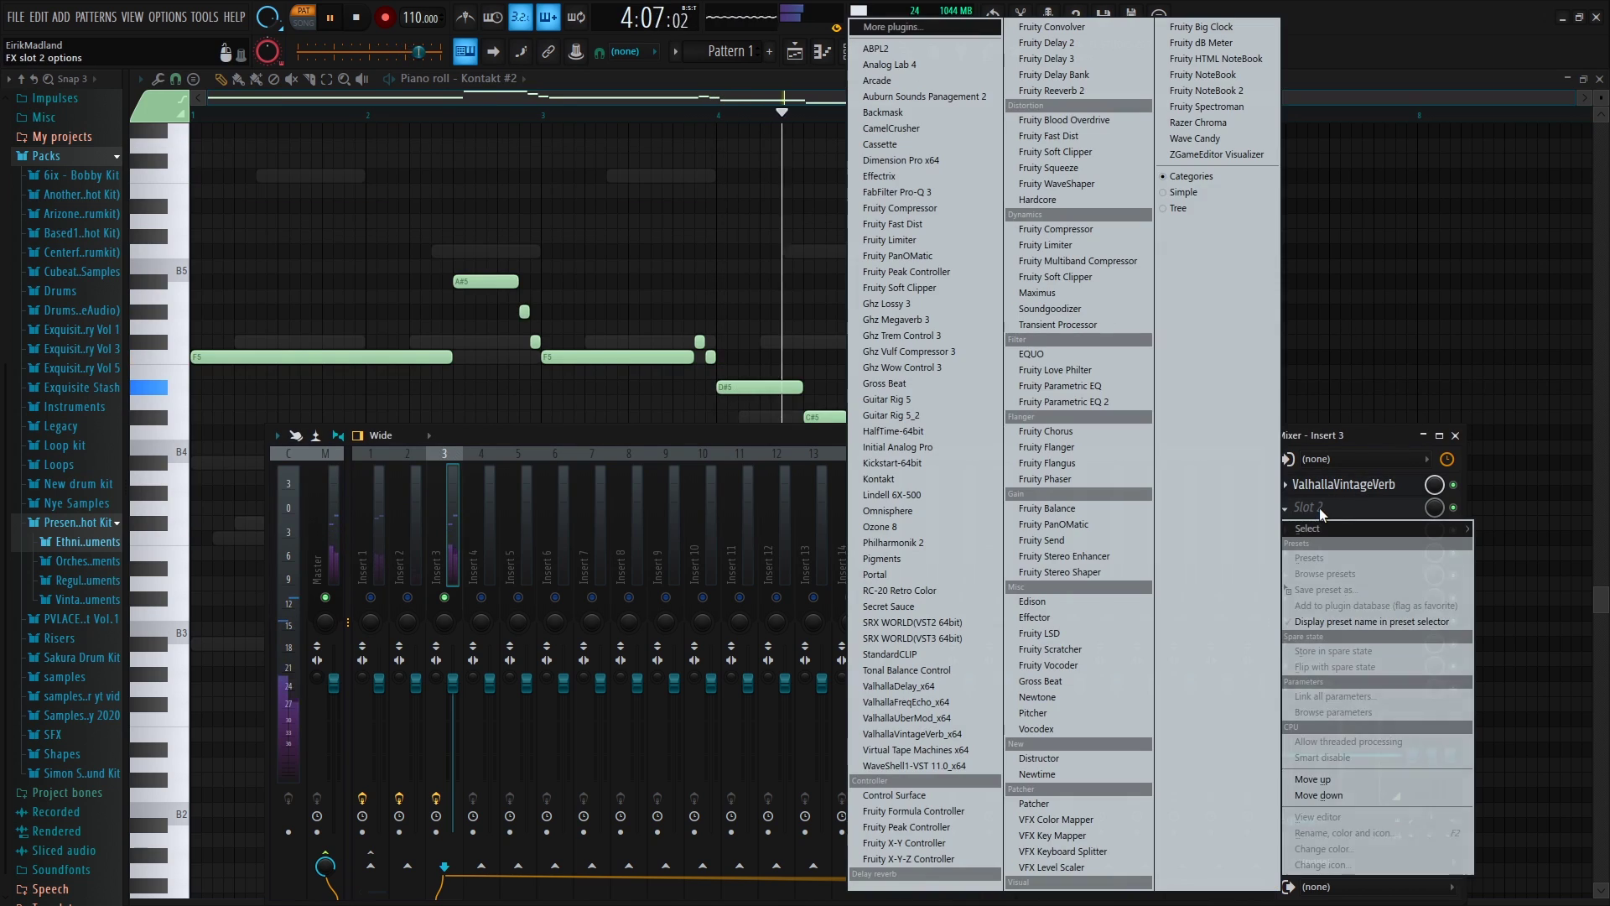
pyautogui.click(1092, 394)
pyautogui.moveTo(238, 314); pyautogui.dragTo(332, 388)
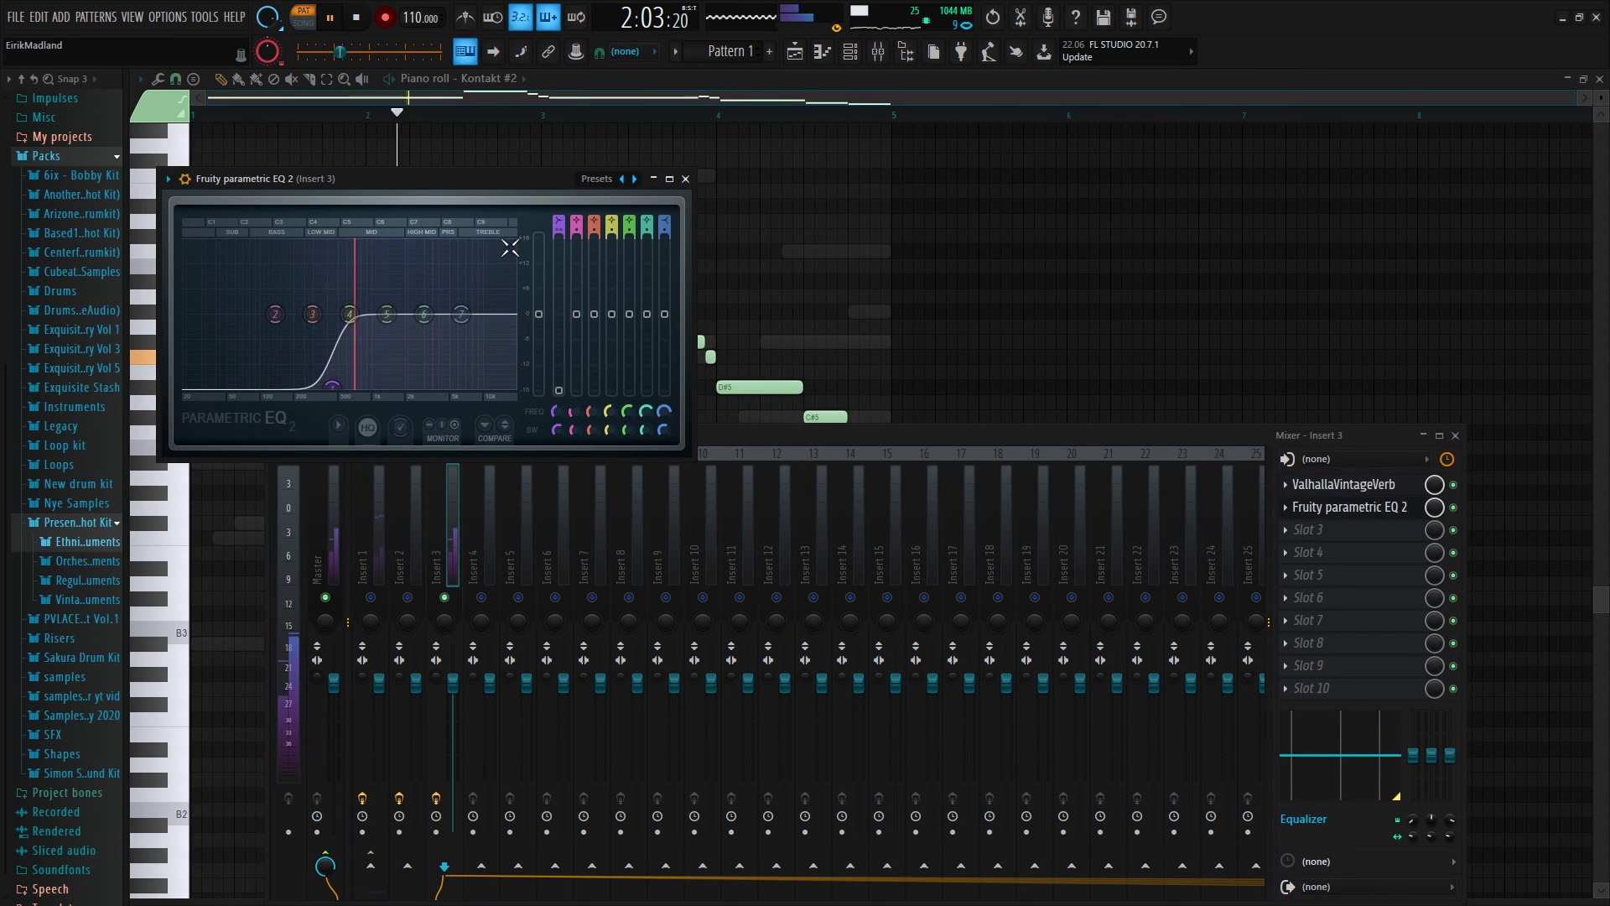
pyautogui.moveTo(349, 314); pyautogui.dragTo(392, 329)
pyautogui.scroll(2, 378, 341)
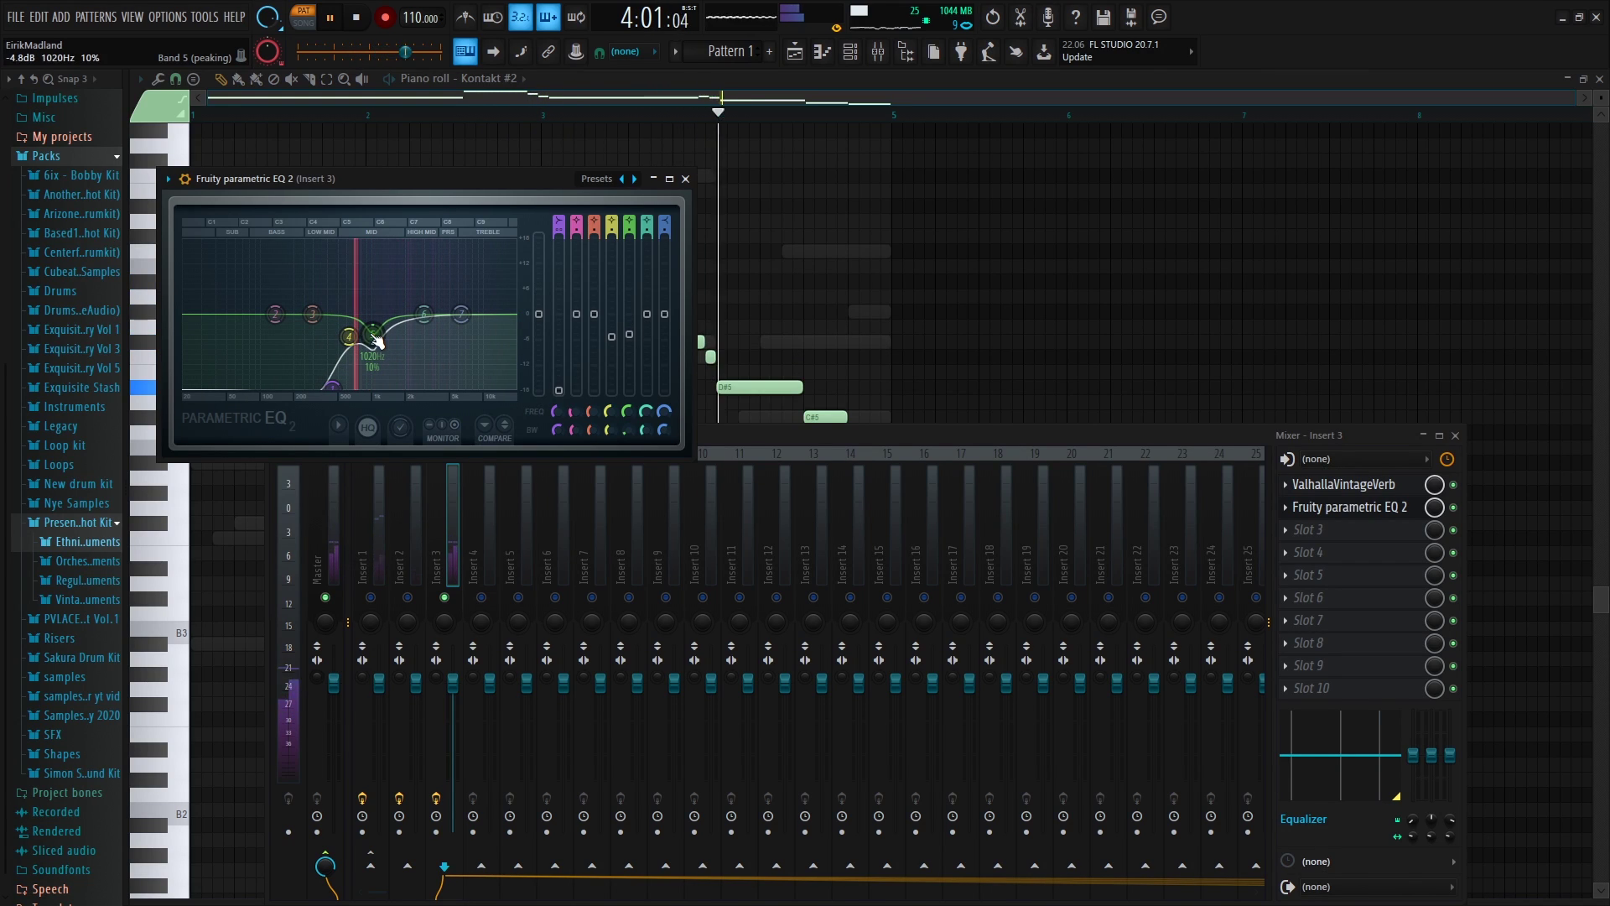
pyautogui.moveTo(461, 313); pyautogui.dragTo(481, 386)
pyautogui.click(685, 179)
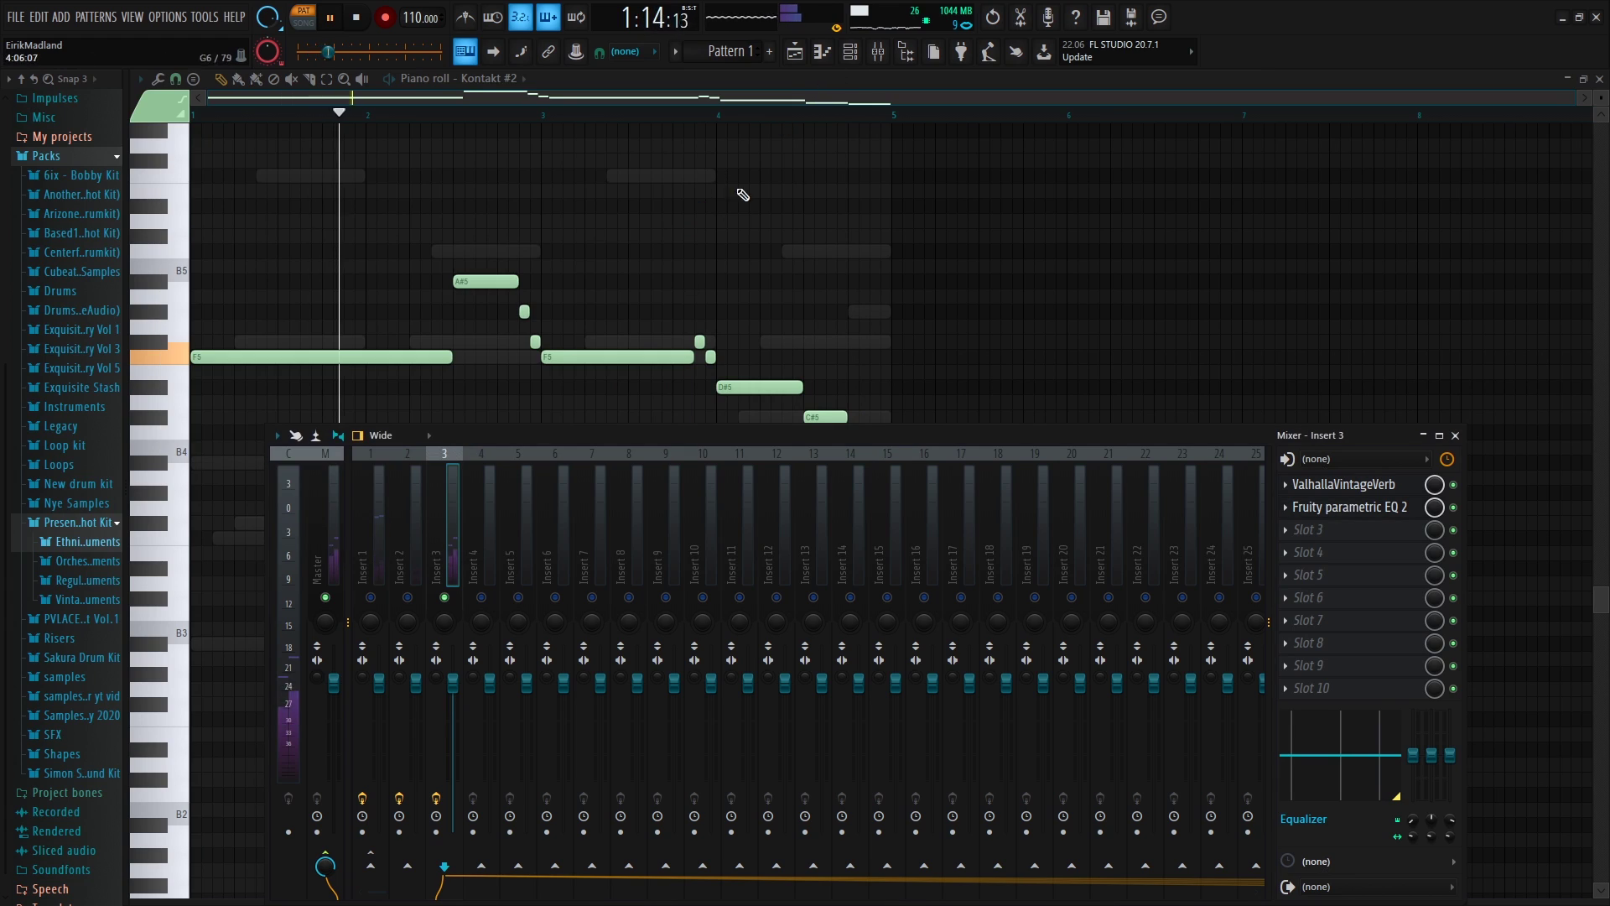
# Unsolo Insert 3, set Kontakt #2's volume to 93%, and adjust its EQ with band 1 at 404 Hz and band 4 at 542 Hz, -6.7 dB
pyautogui.press('space')
pyautogui.press('F6')
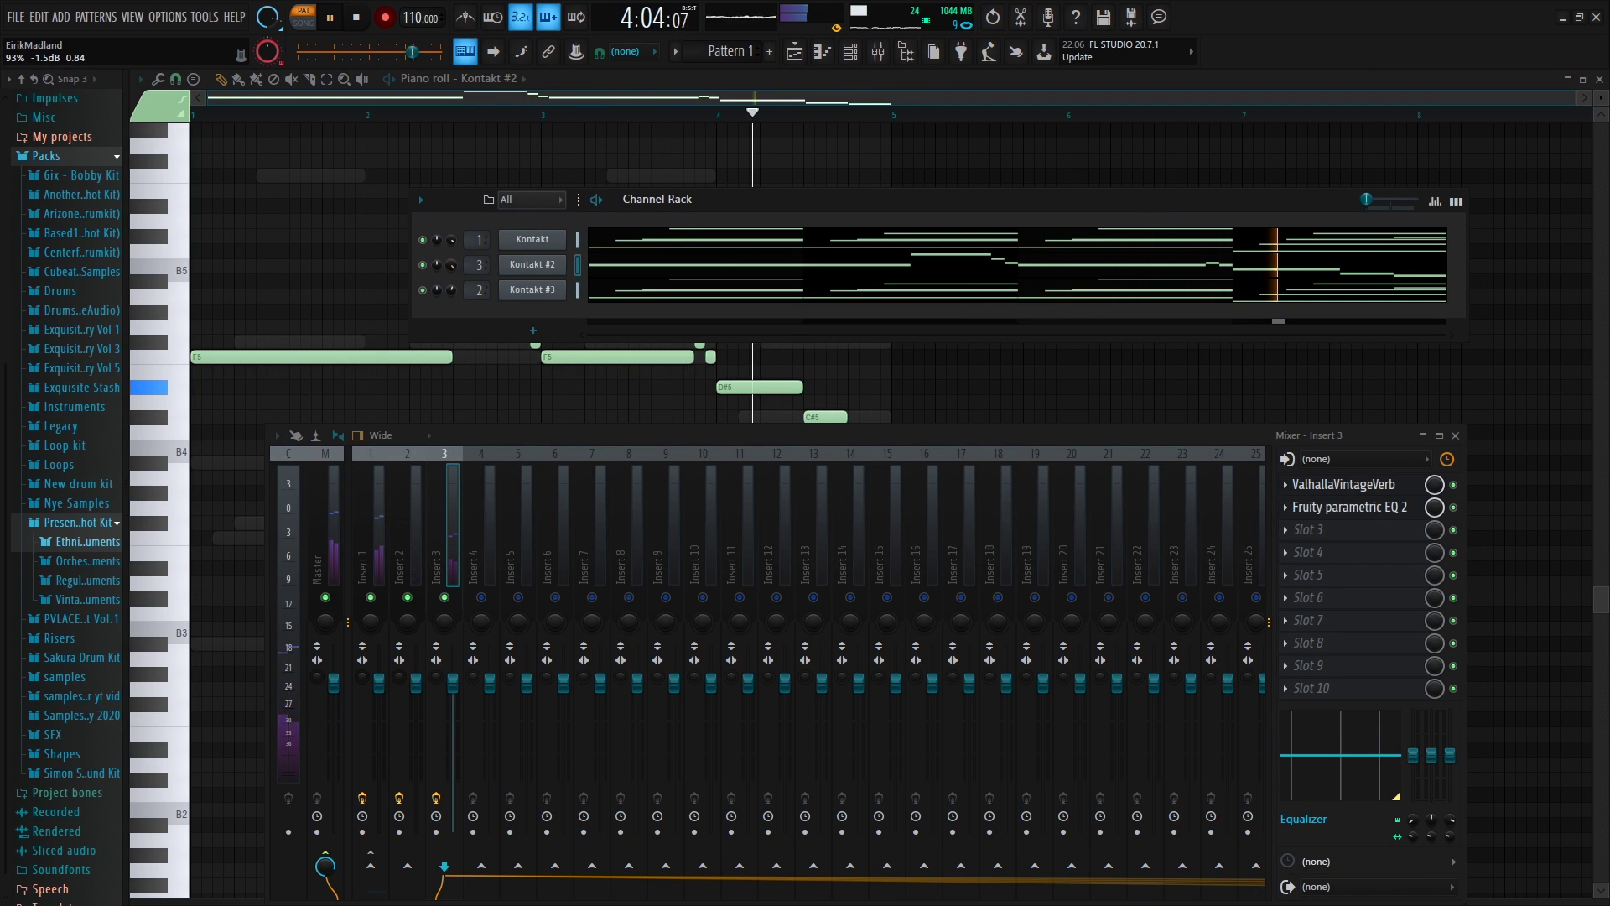
pyautogui.click(1308, 507)
pyautogui.moveTo(348, 392); pyautogui.dragTo(345, 393)
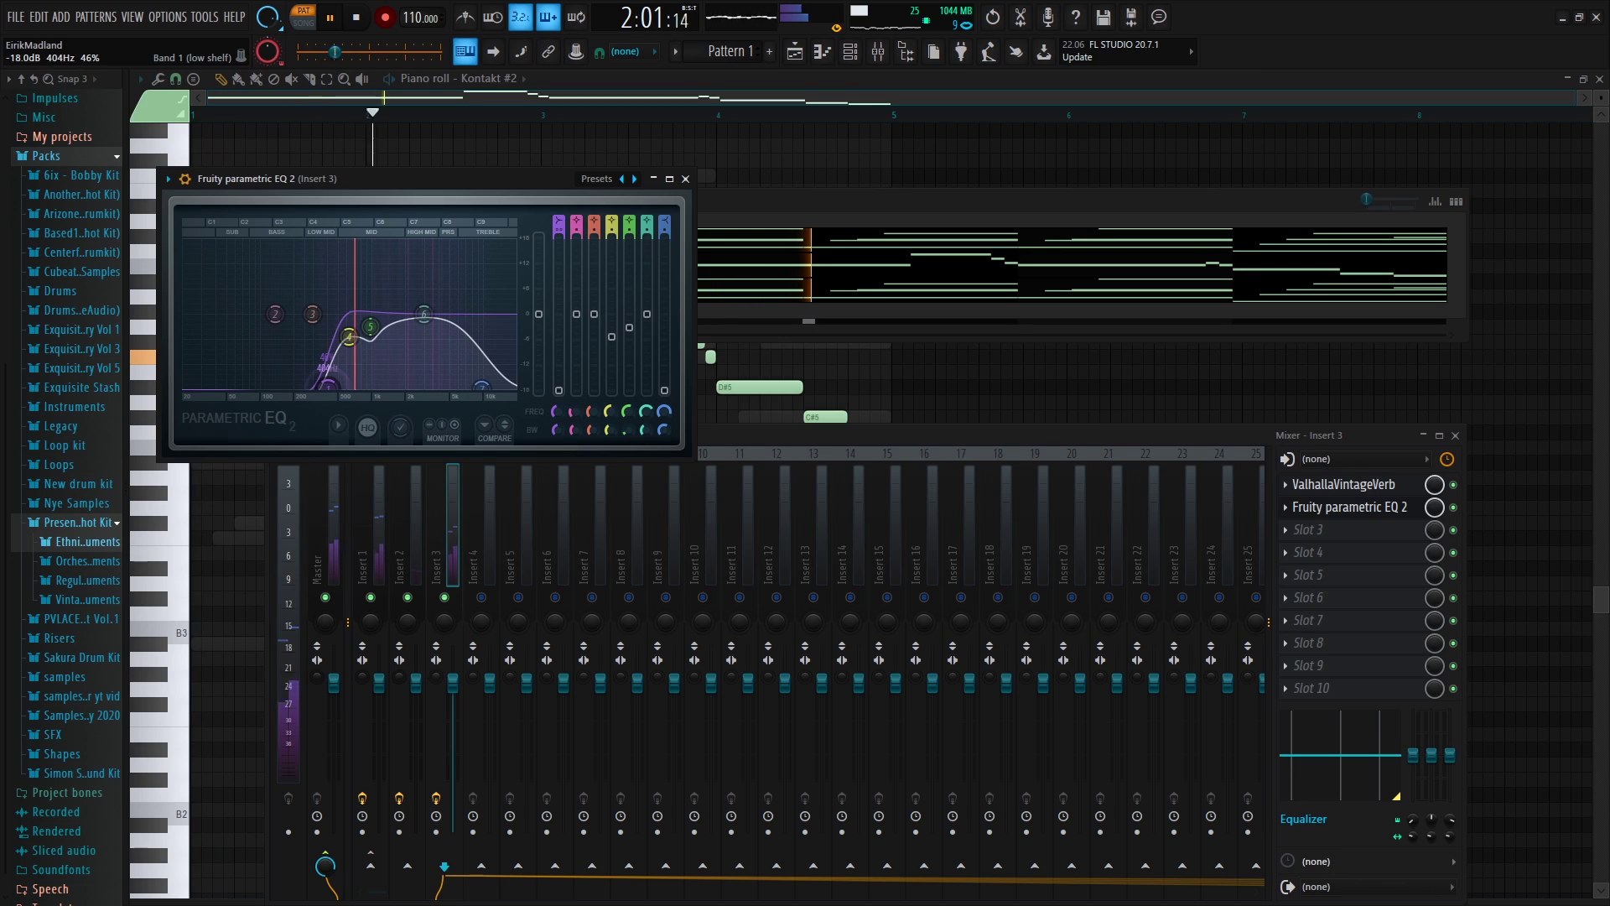
pyautogui.moveTo(349, 337); pyautogui.dragTo(342, 342)
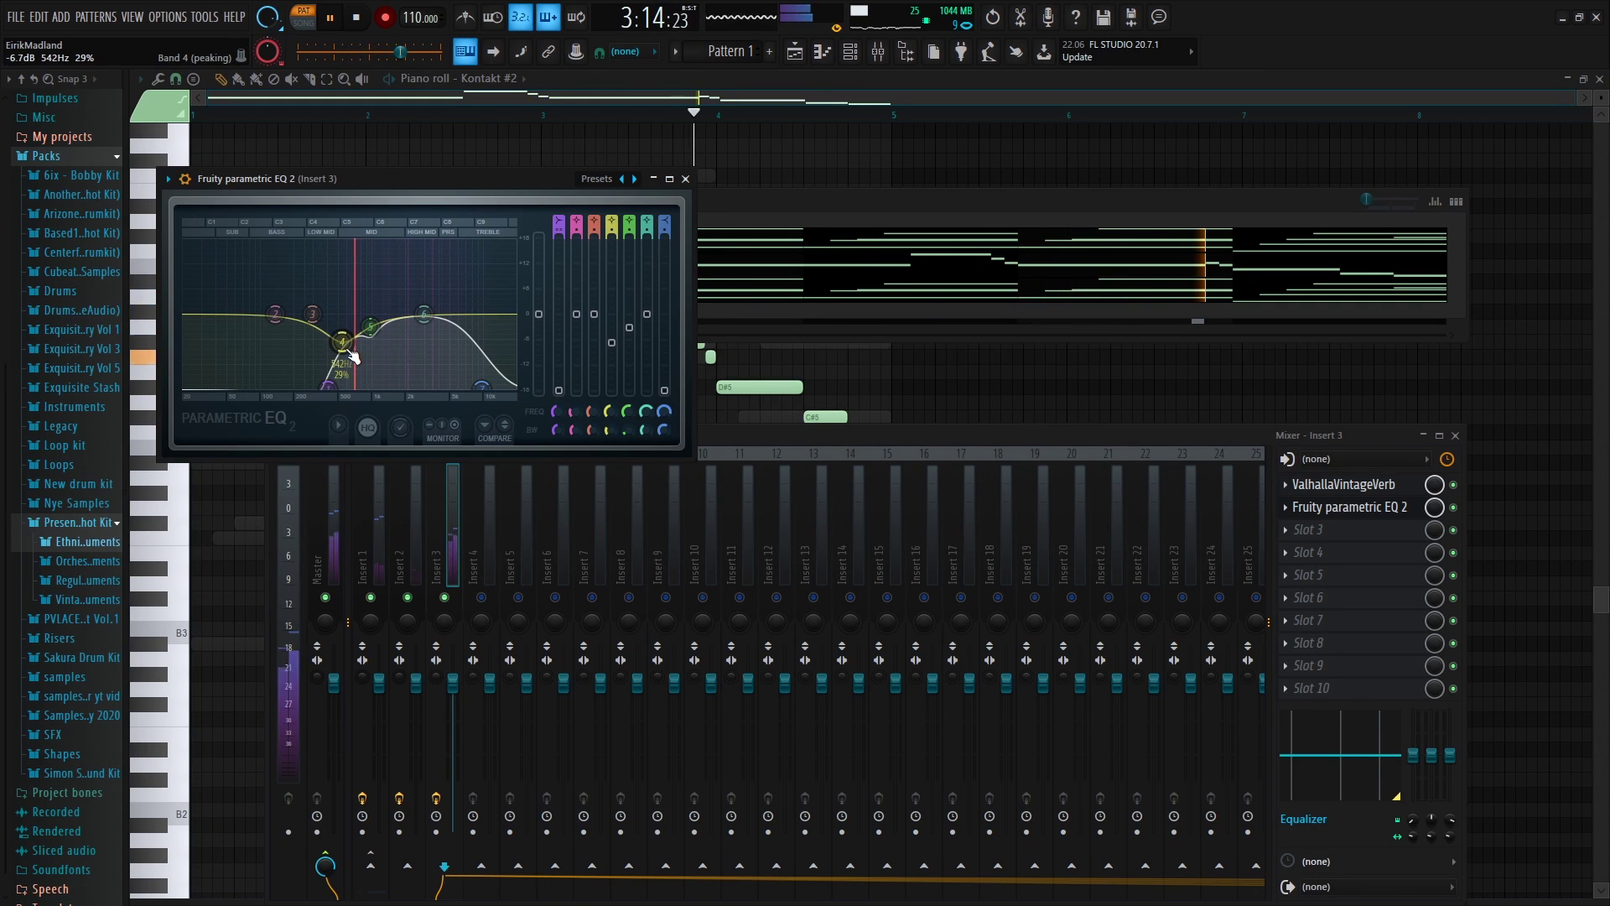
pyautogui.click(685, 178)
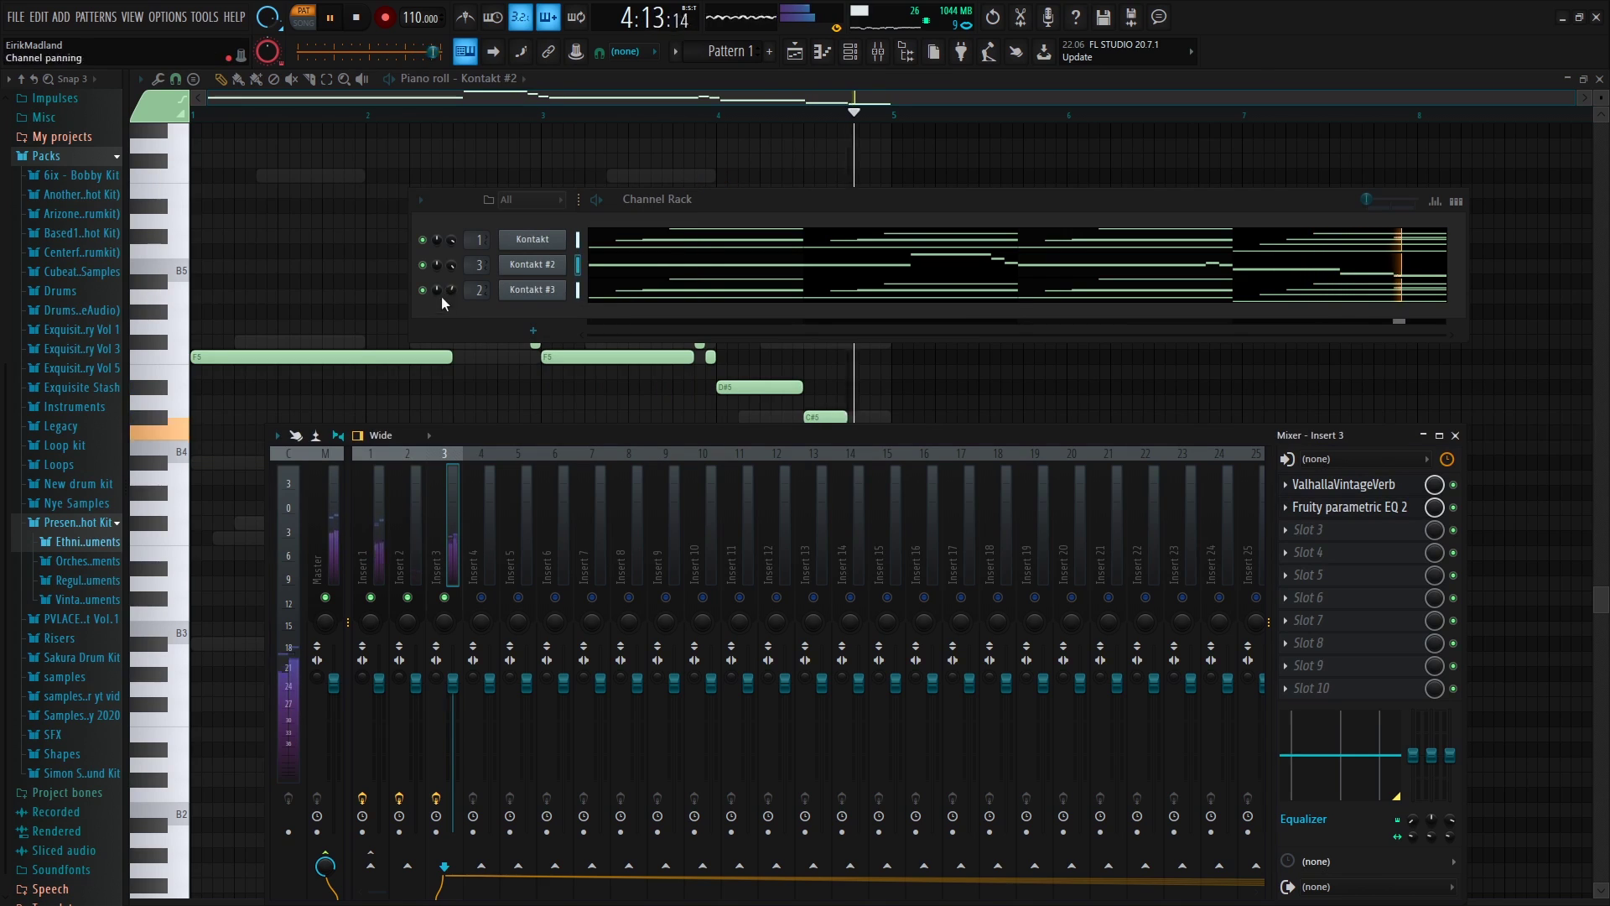
# Enlarge the event lane below Kontakt #2's notes and set it to show Channel volume
pyautogui.press('space')
pyautogui.press('space')
pyautogui.press('F7')
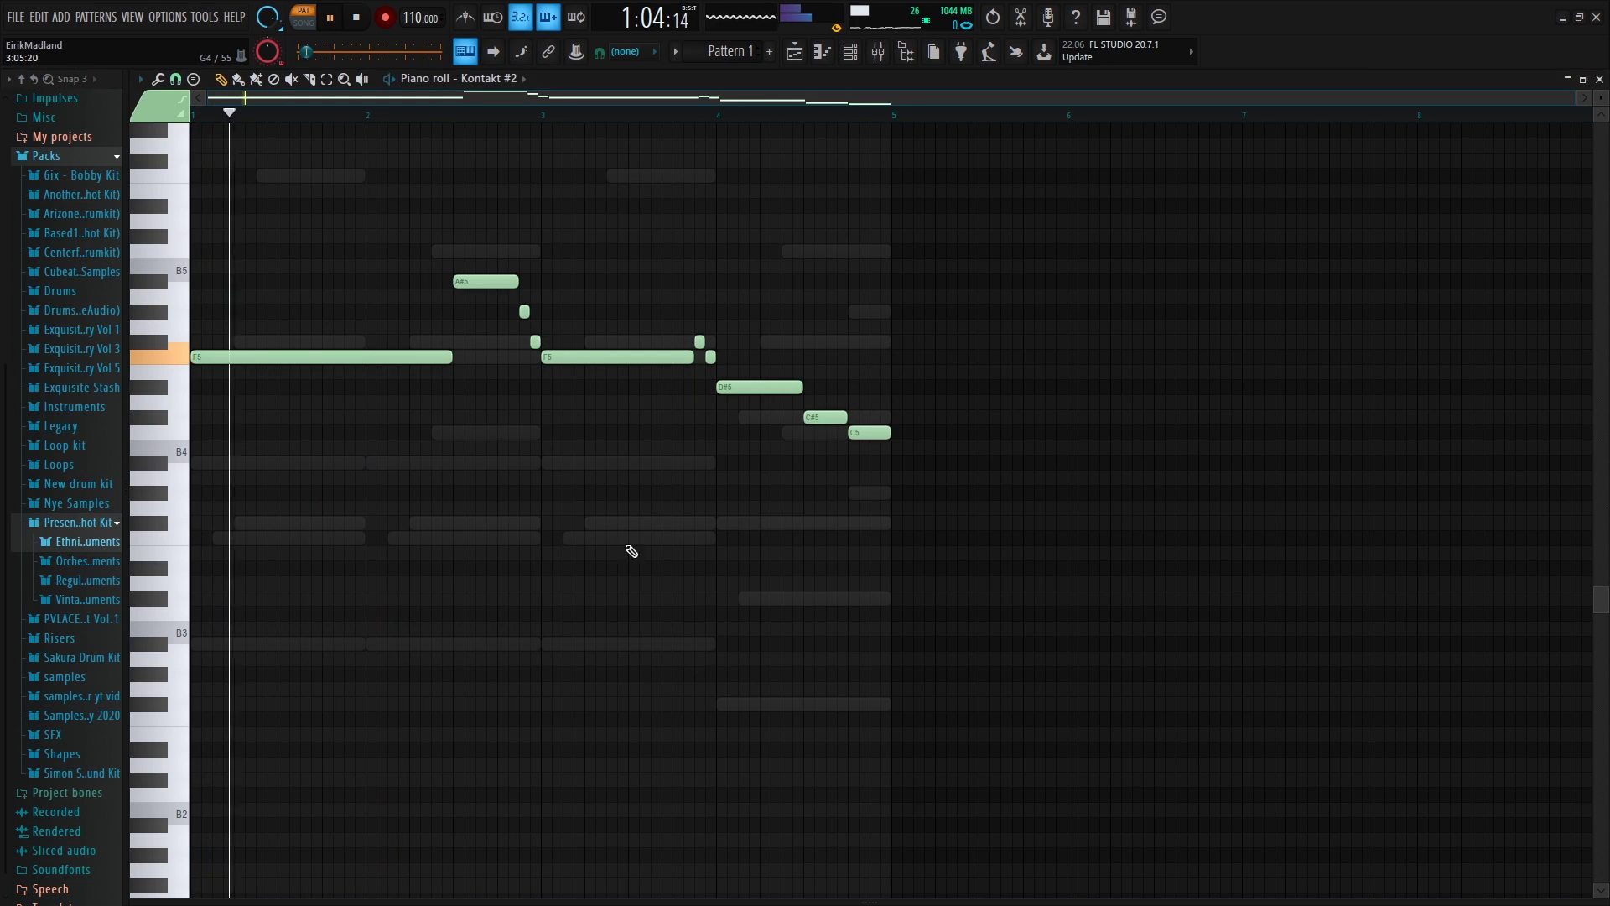
pyautogui.press('space')
pyautogui.moveTo(671, 901); pyautogui.dragTo(696, 507)
pyautogui.click(162, 524)
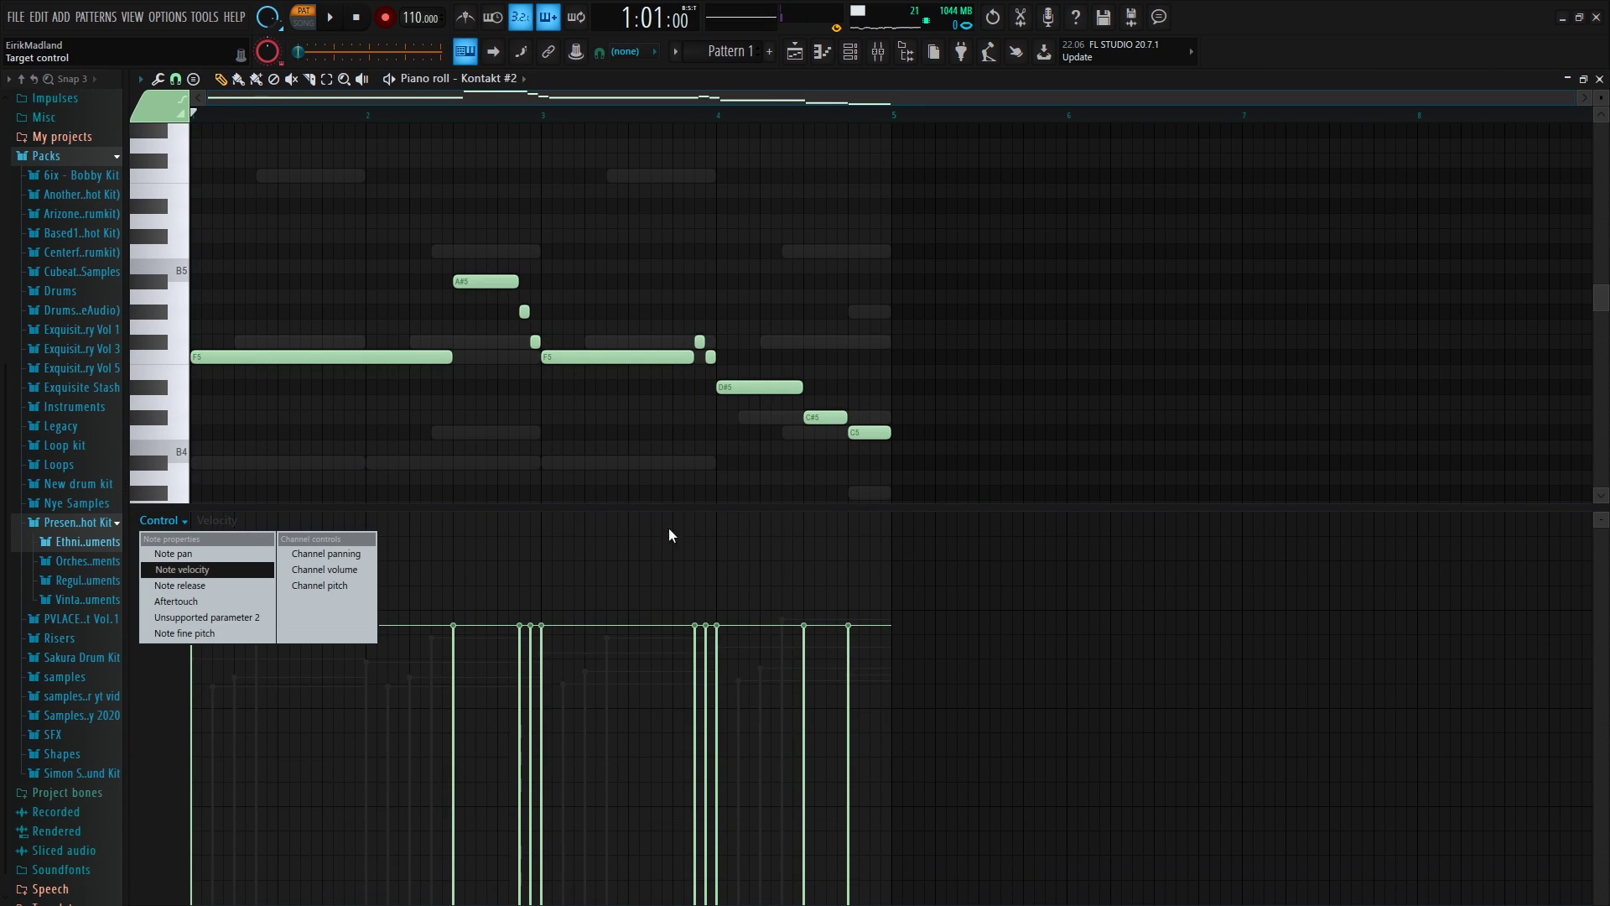
pyautogui.click(353, 564)
# Try a freehand channel volume curve across bar 1 and audition it
pyautogui.press('space')
pyautogui.press('space')
pyautogui.moveTo(196, 612)
pyautogui.mouseDown()
pyautogui.moveTo(196, 581)
pyautogui.moveTo(359, 597)
pyautogui.mouseUp()
pyautogui.press('space')
pyautogui.press('space')
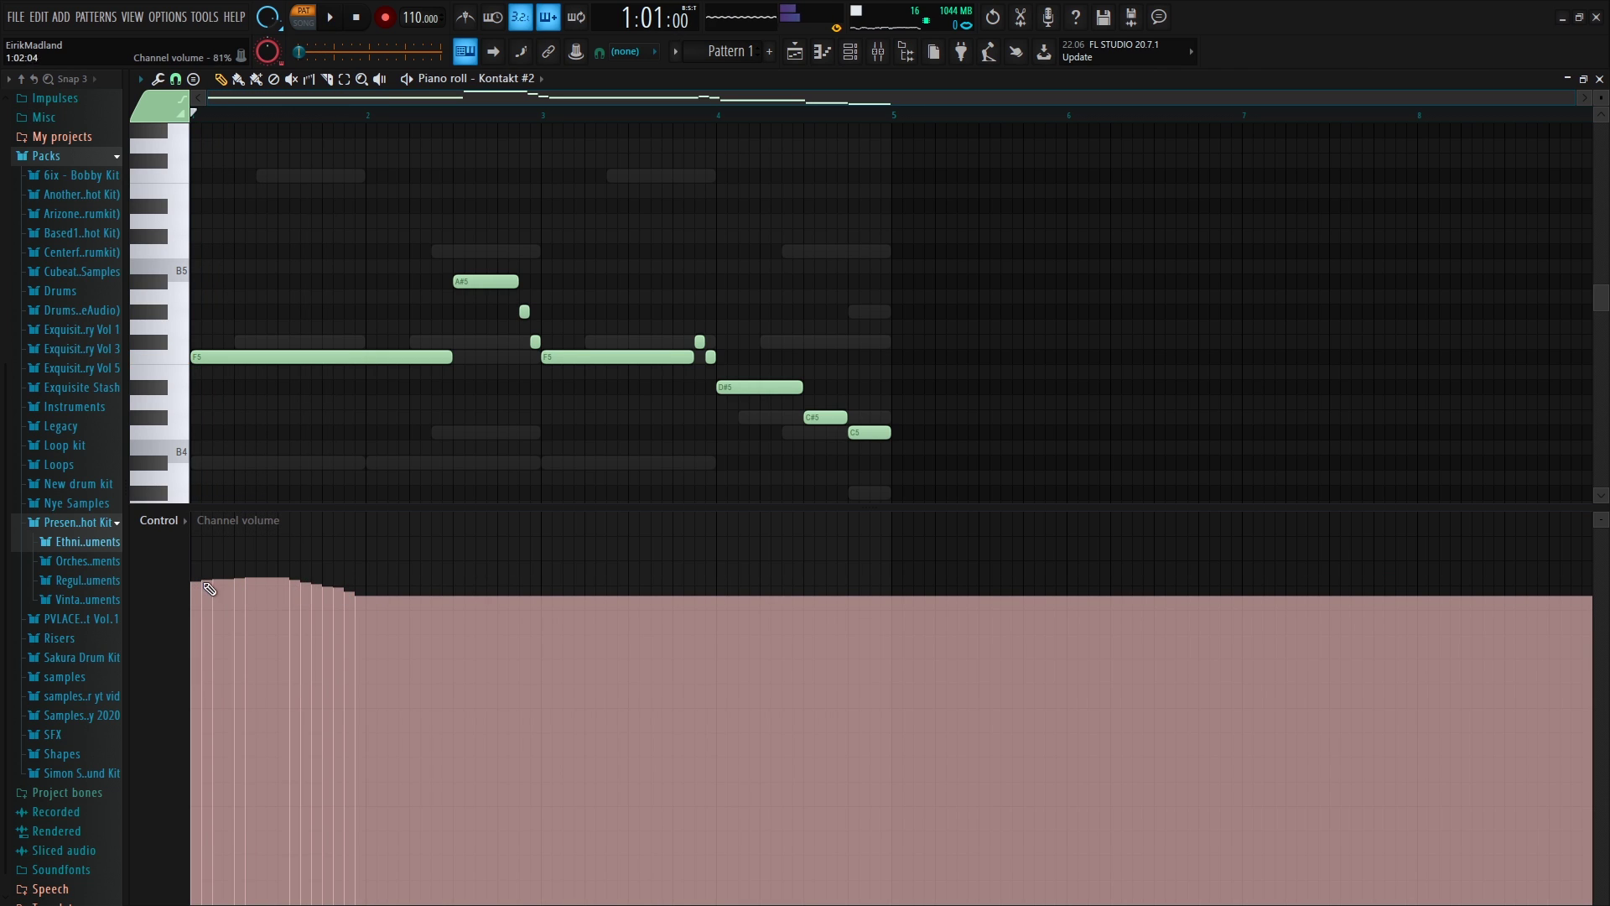
# Try a straight channel volume decline from bar 1 to late in bar 2, and audition it
pyautogui.moveTo(194, 583); pyautogui.dragTo(492, 726)
pyautogui.press('space')
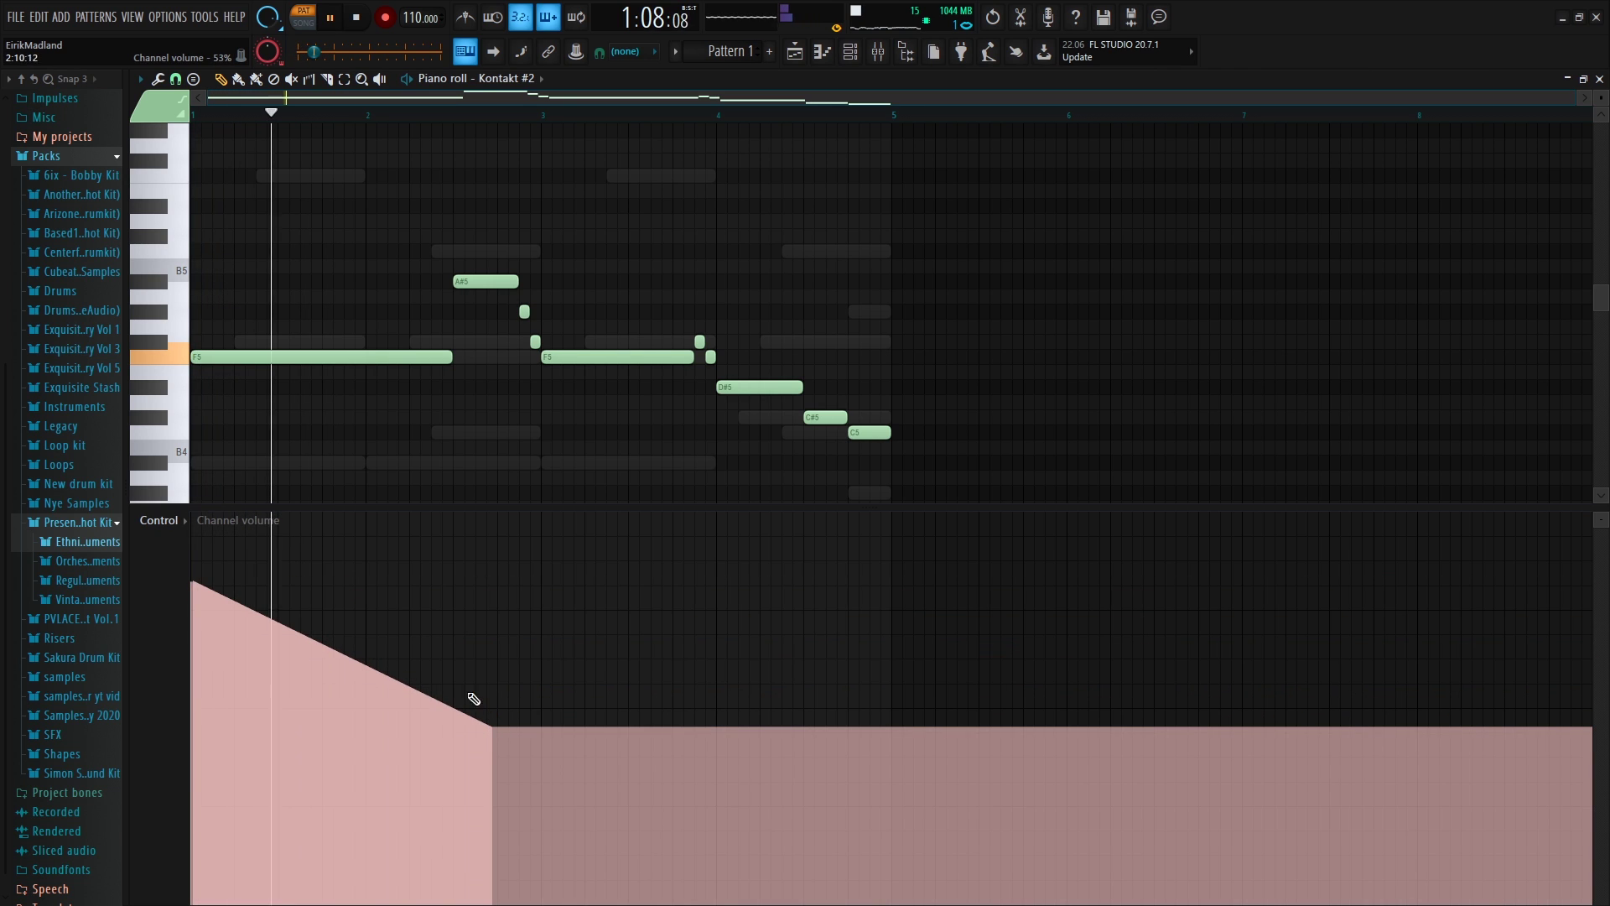
pyautogui.press('space')
pyautogui.rightClick(192, 579)
pyautogui.click(215, 559)
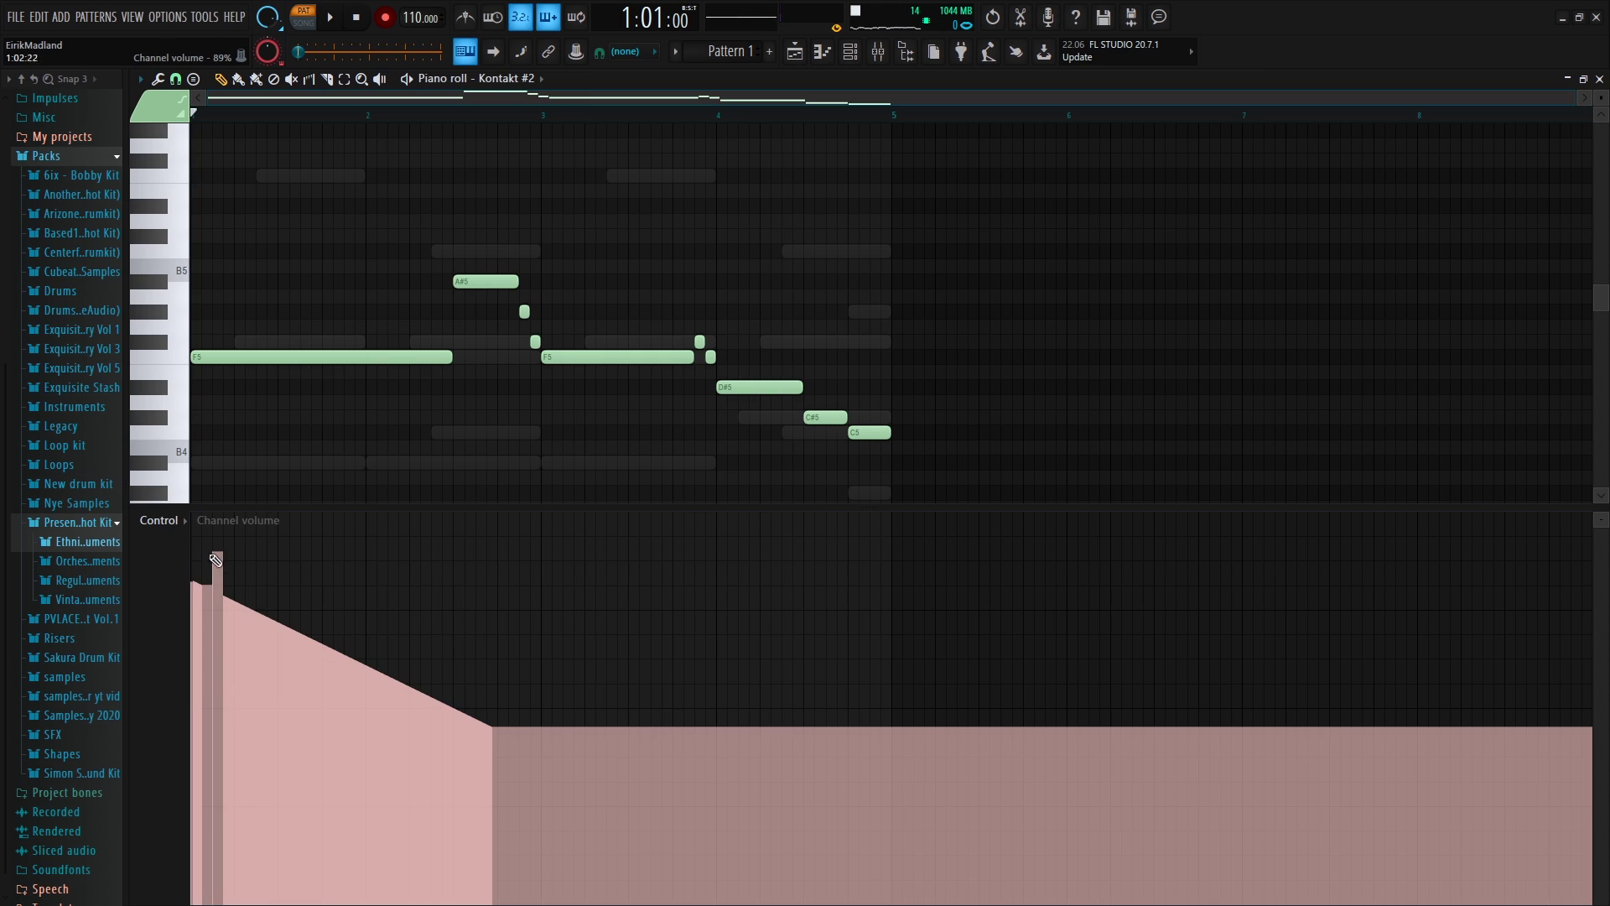
# Draw falling channel volume ramps restarting at the A#5 note, bar 3 and bar 4, audition them, and steepen the bar 4 ramp
pyautogui.moveTo(193, 583); pyautogui.dragTo(436, 642)
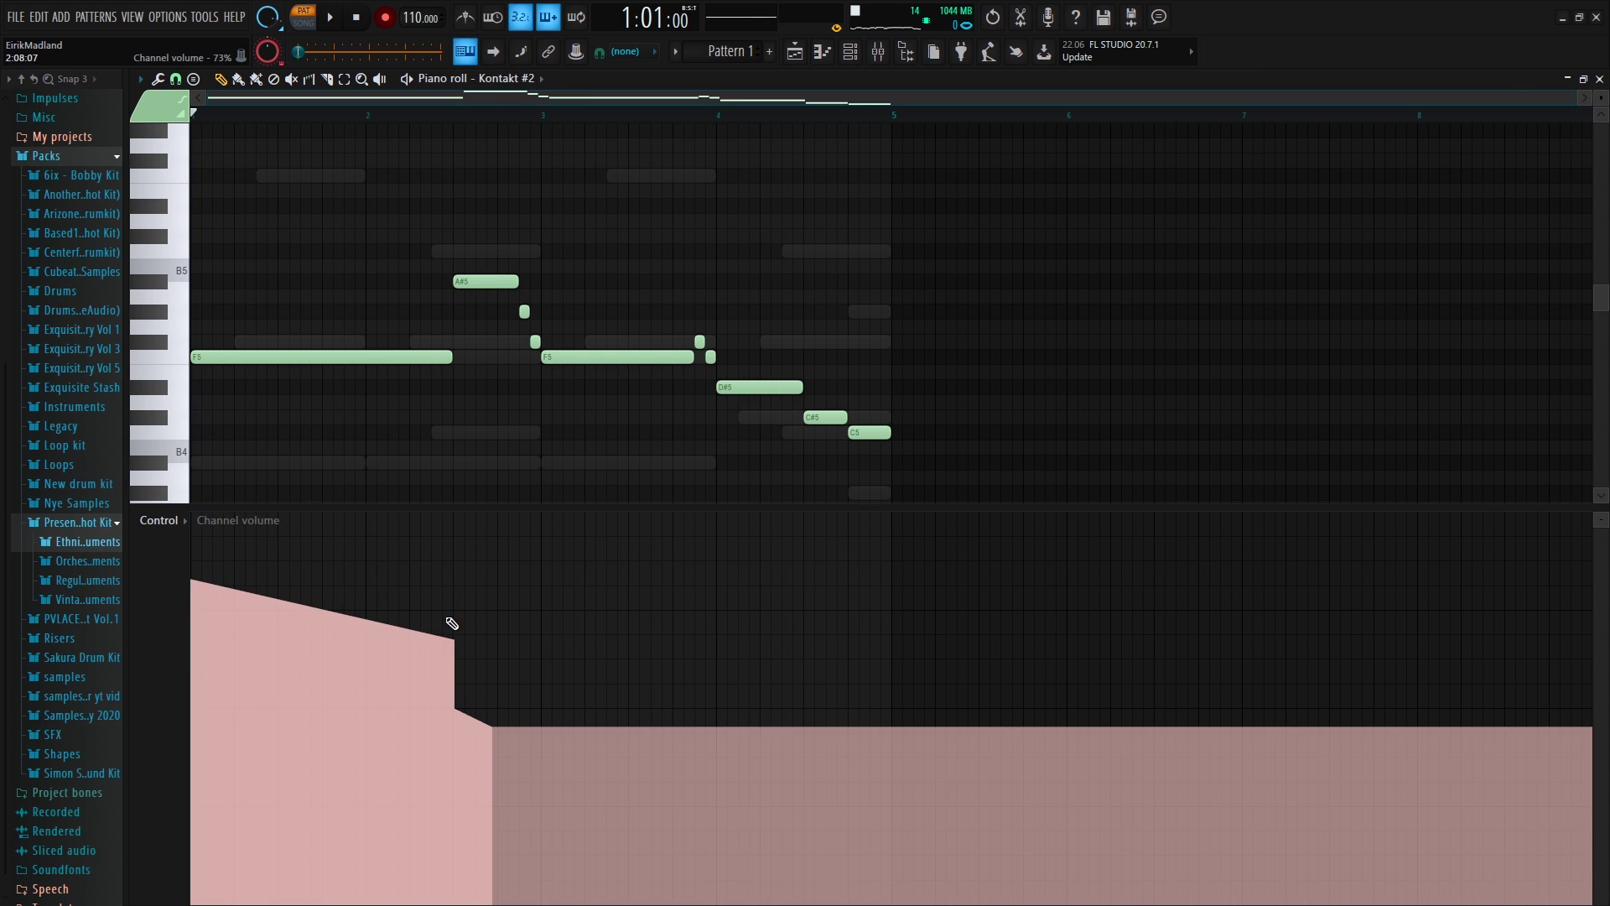
pyautogui.moveTo(450, 611); pyautogui.dragTo(891, 669)
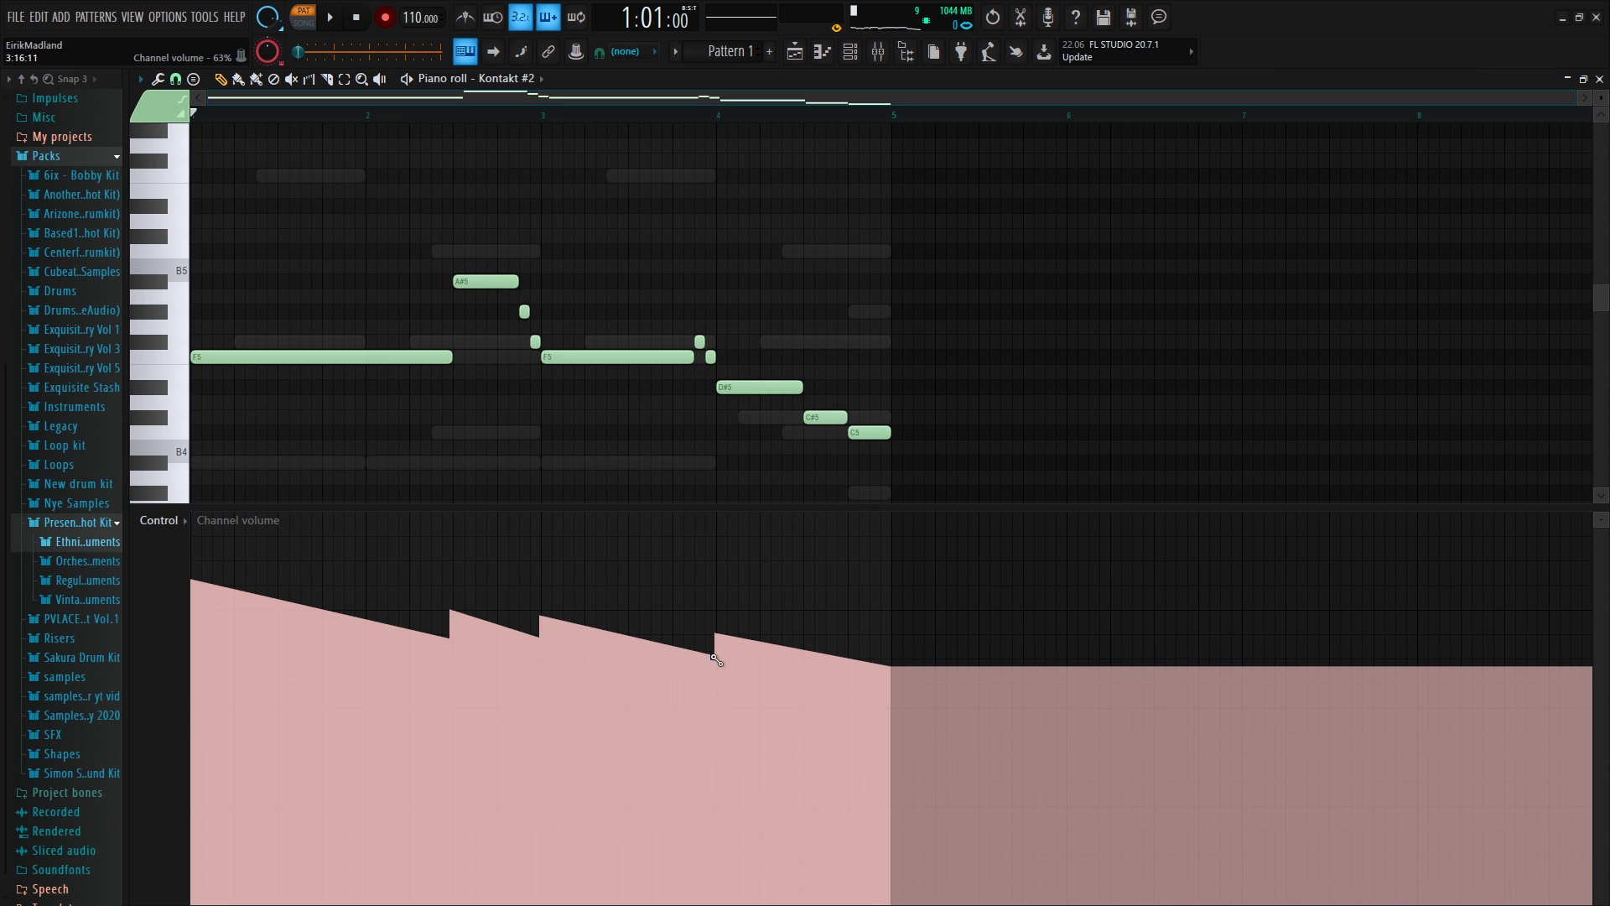
pyautogui.press('space')
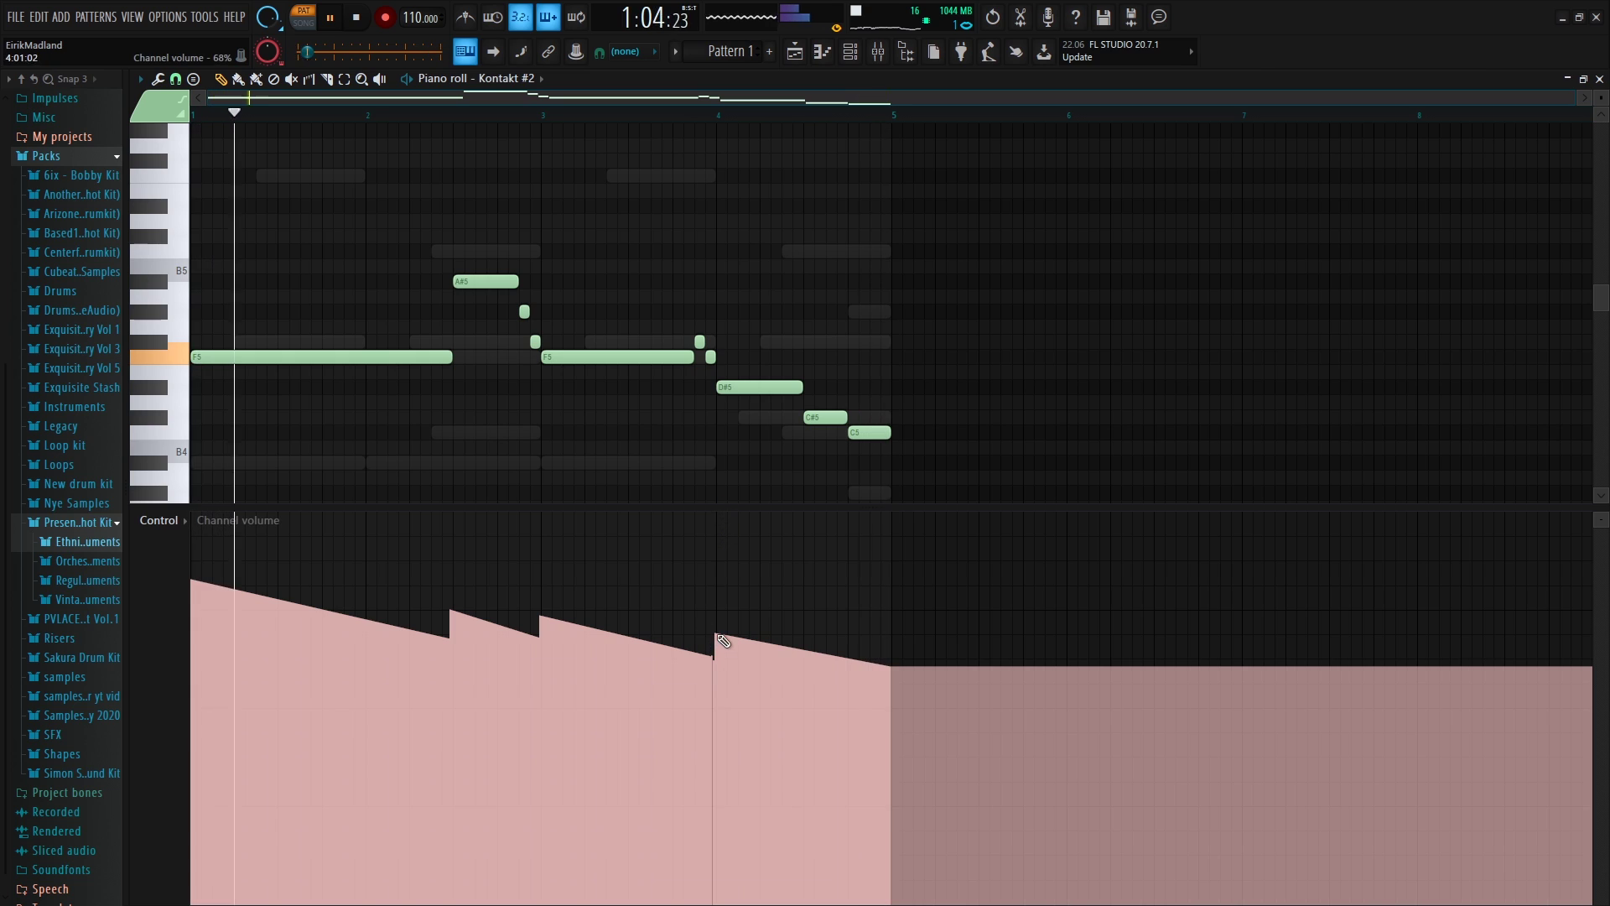
pyautogui.moveTo(723, 641)
pyautogui.mouseDown()
pyautogui.moveTo(834, 667)
pyautogui.moveTo(896, 711)
pyautogui.moveTo(922, 902)
pyautogui.moveTo(894, 904)
pyautogui.moveTo(1308, 904)
pyautogui.mouseUp()
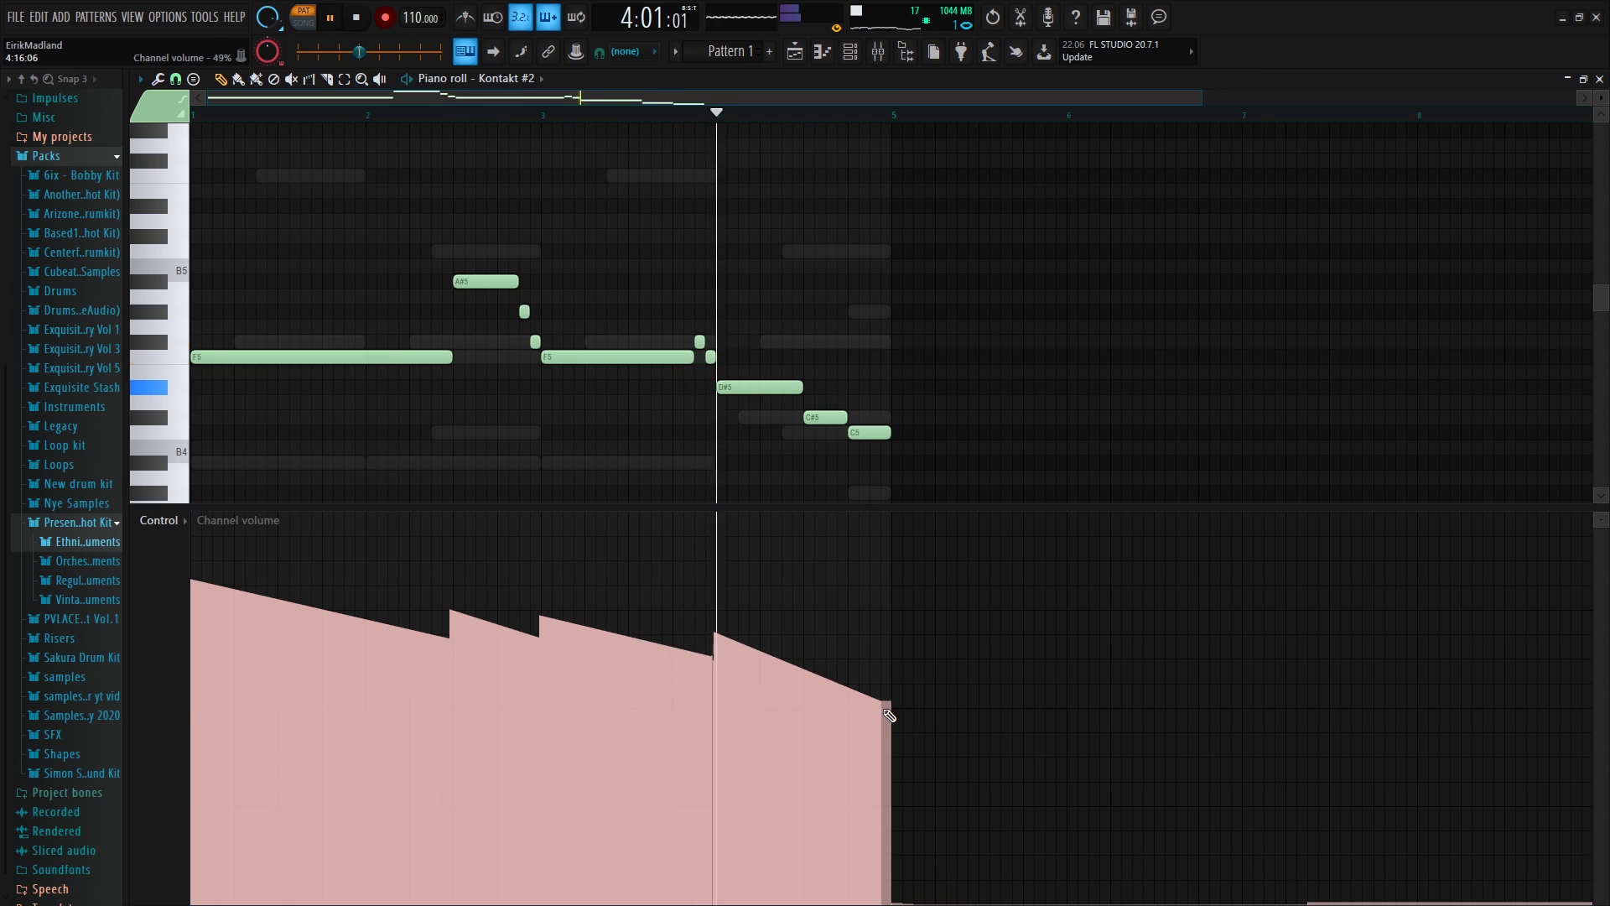
# Extend the bar 4 channel volume ramp of Kontakt #2 to the start of bar 5
pyautogui.moveTo(885, 710); pyautogui.dragTo(896, 711)
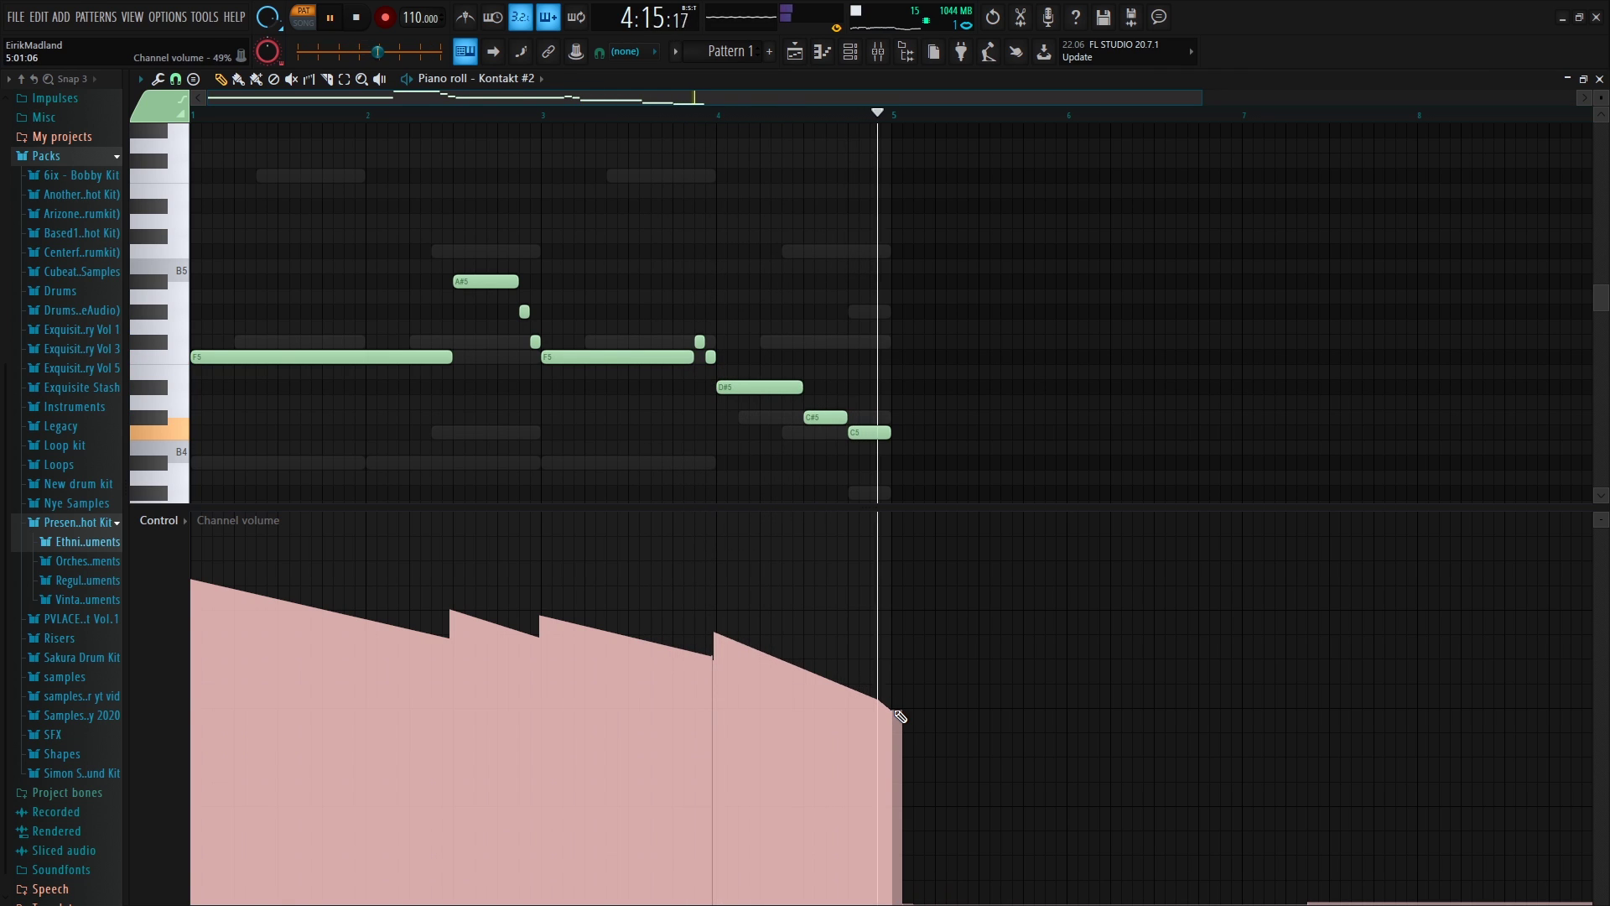
pyautogui.press('space')
# Place Pattern 1 at the start of Track 1 in the playlist, trim the clip to four bars, and play it
pyautogui.click(807, 53)
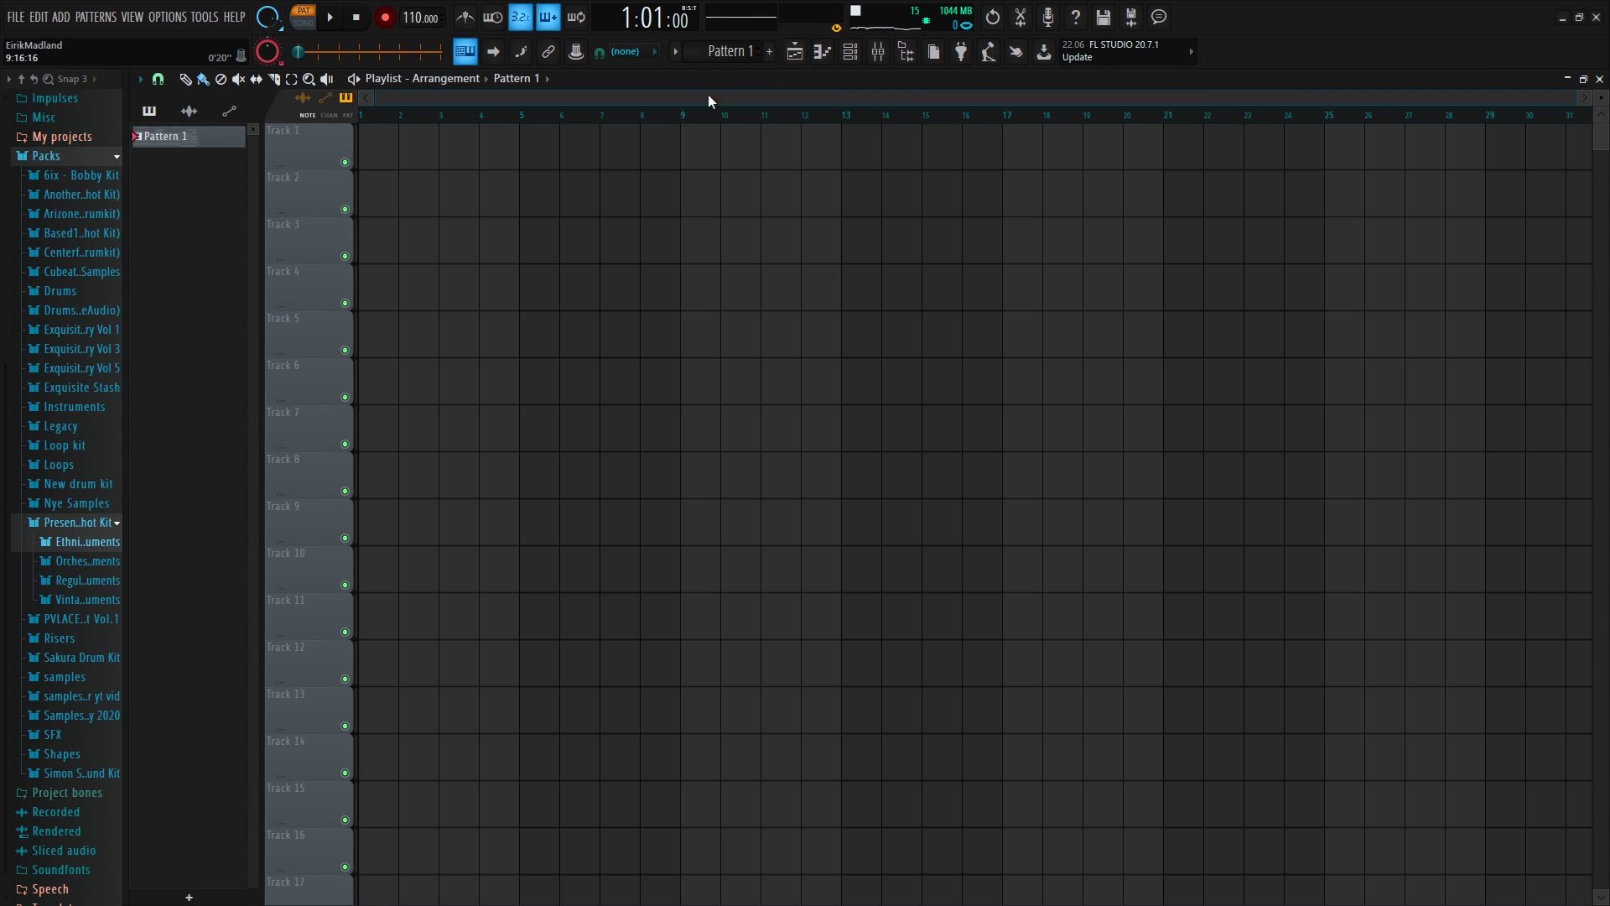
pyautogui.click(361, 144)
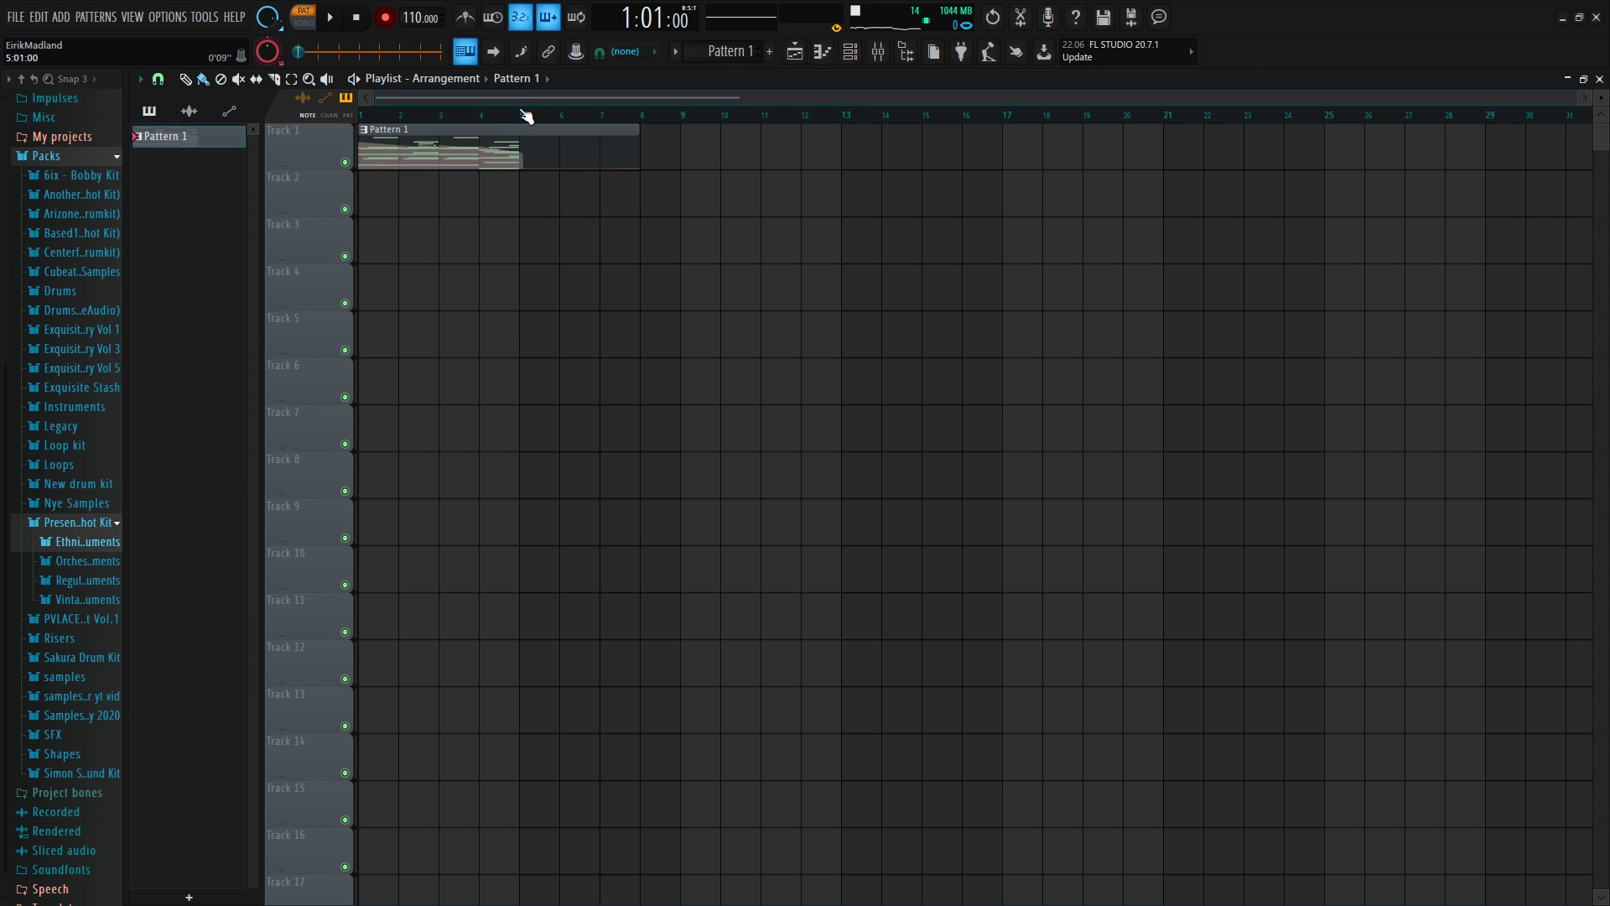
pyautogui.moveTo(637, 159); pyautogui.dragTo(522, 163)
pyautogui.press('space')
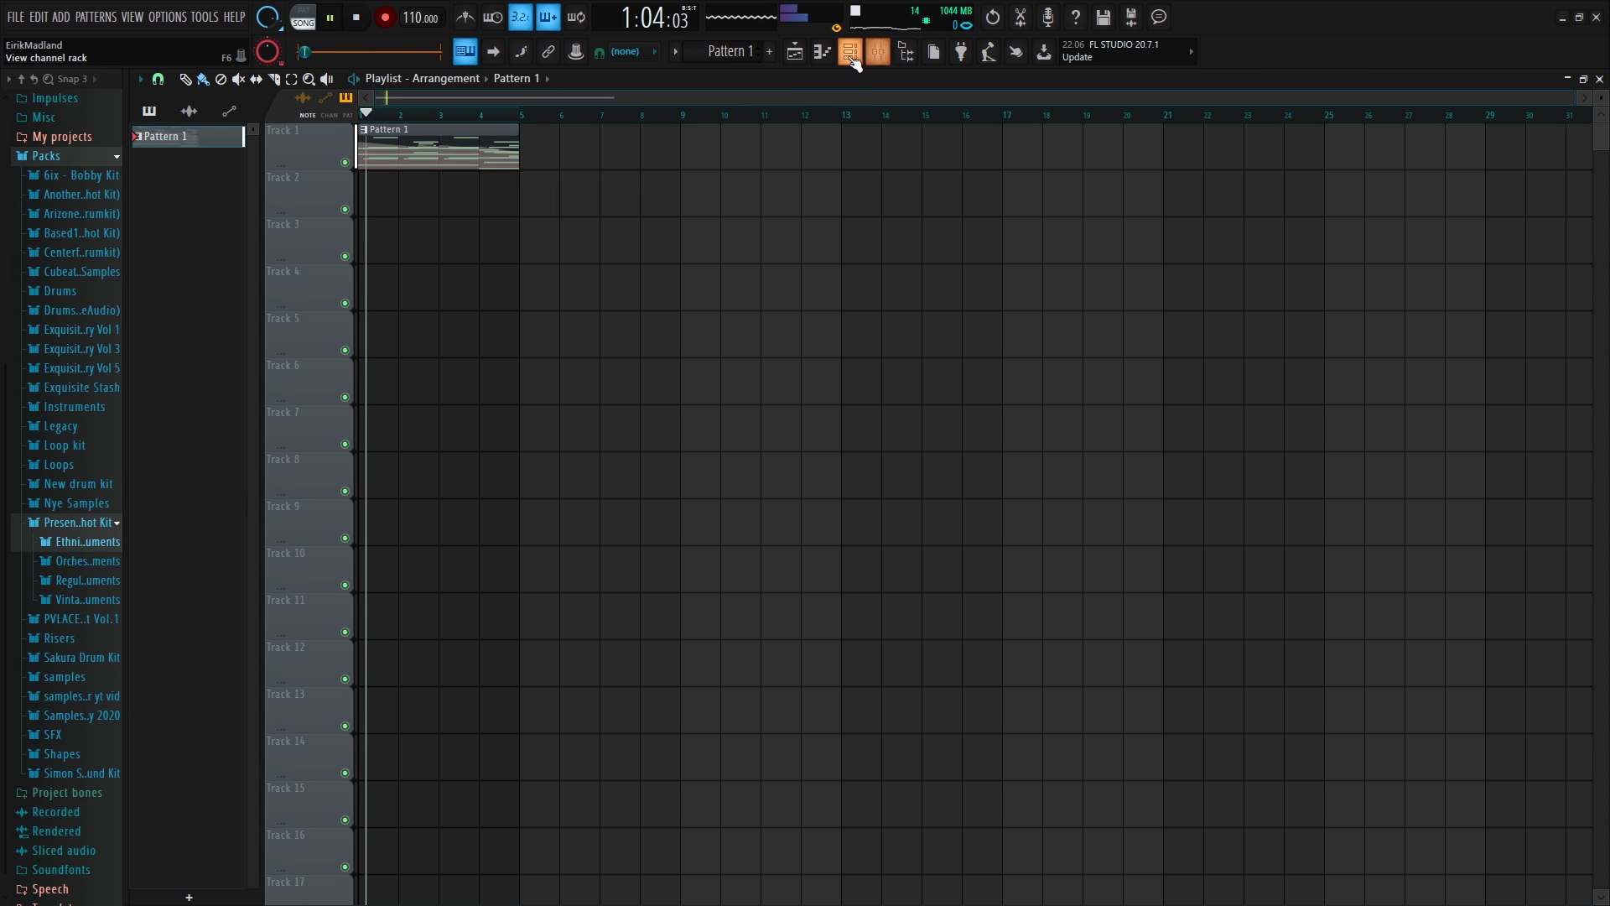
# Raise mixer Insert 3's fader and rebalance the channel volumes of the three Kontakt channels while the arrangement plays
pyautogui.click(853, 57)
pyautogui.press('space')
pyautogui.rightClick(421, 265)
pyautogui.press('space')
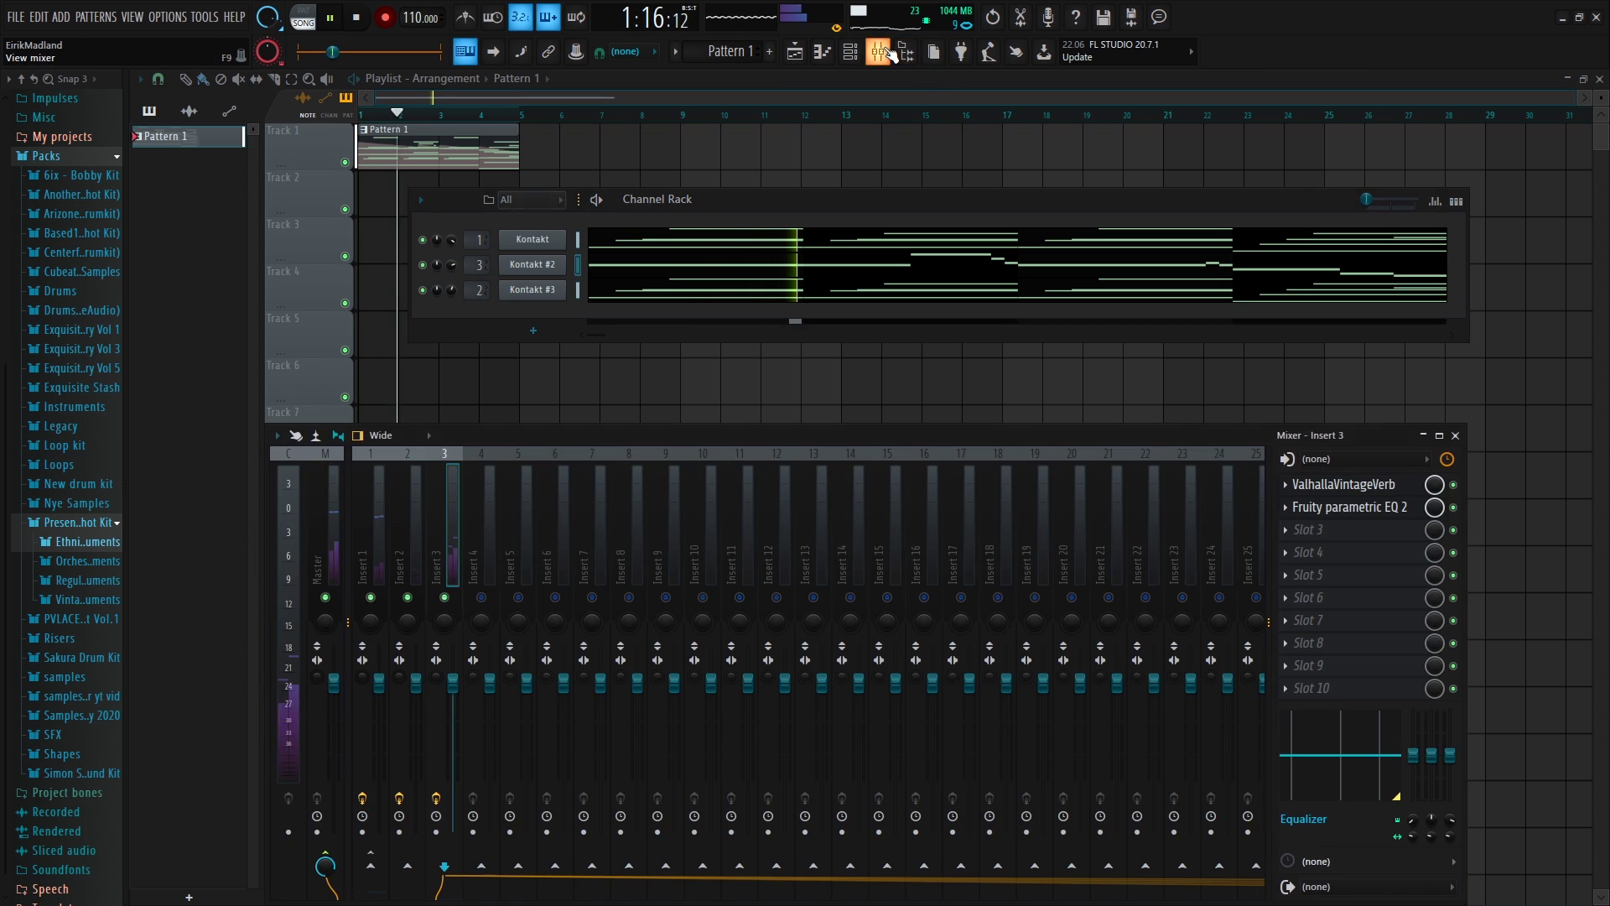
pyautogui.click(878, 51)
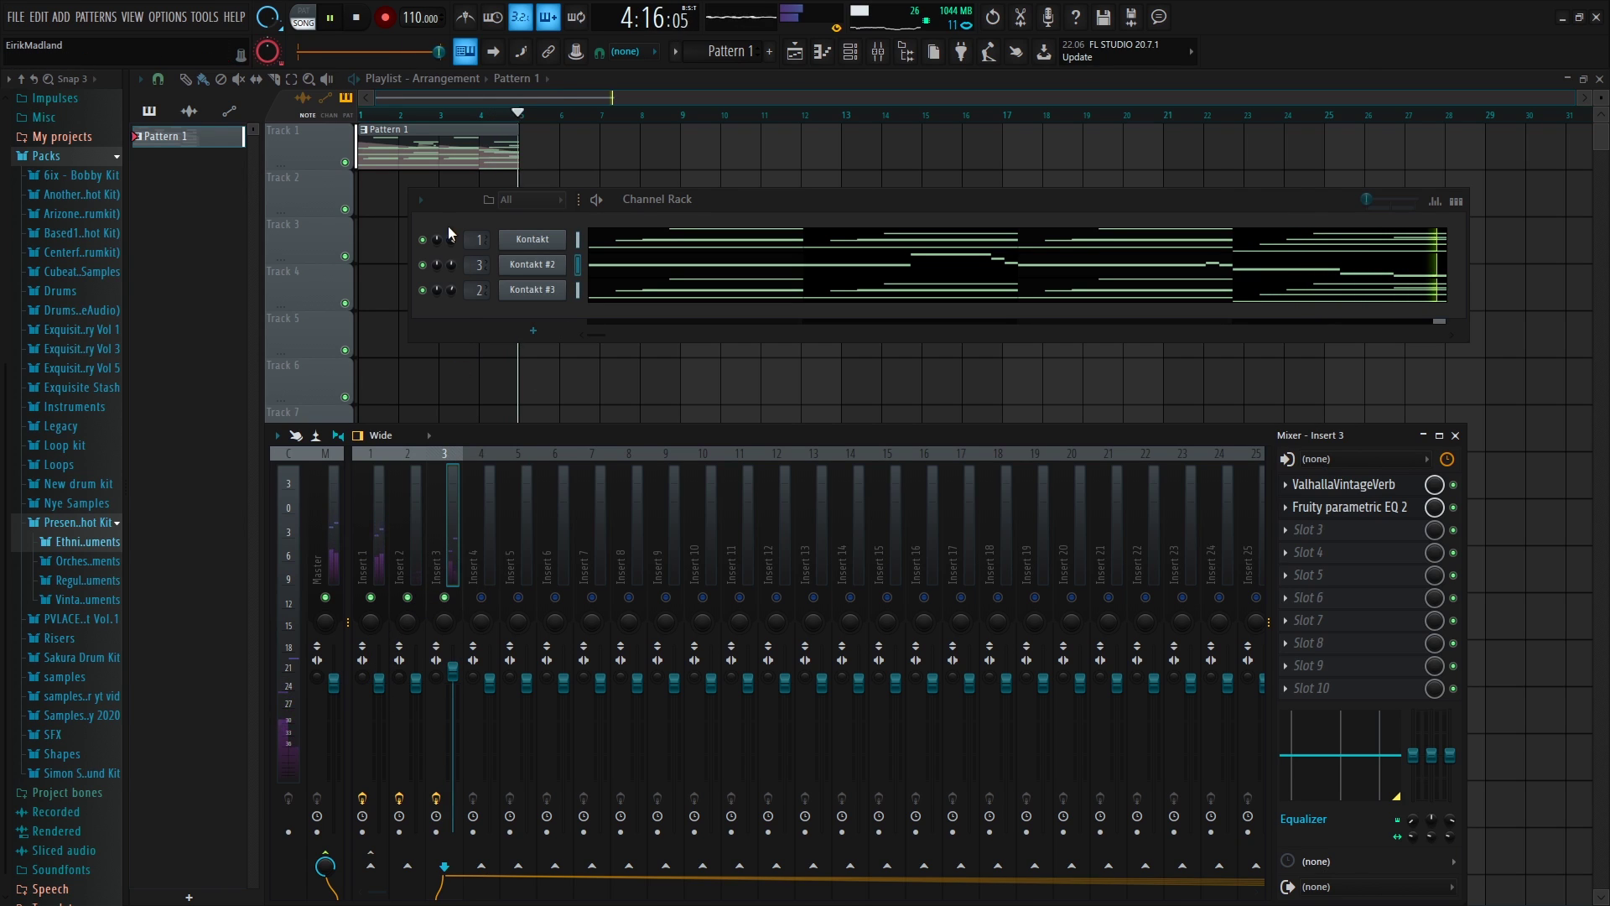
pyautogui.moveTo(454, 242)
pyautogui.mouseDown()
pyautogui.moveTo(454, 209)
pyautogui.moveTo(453, 239)
pyautogui.mouseUp()
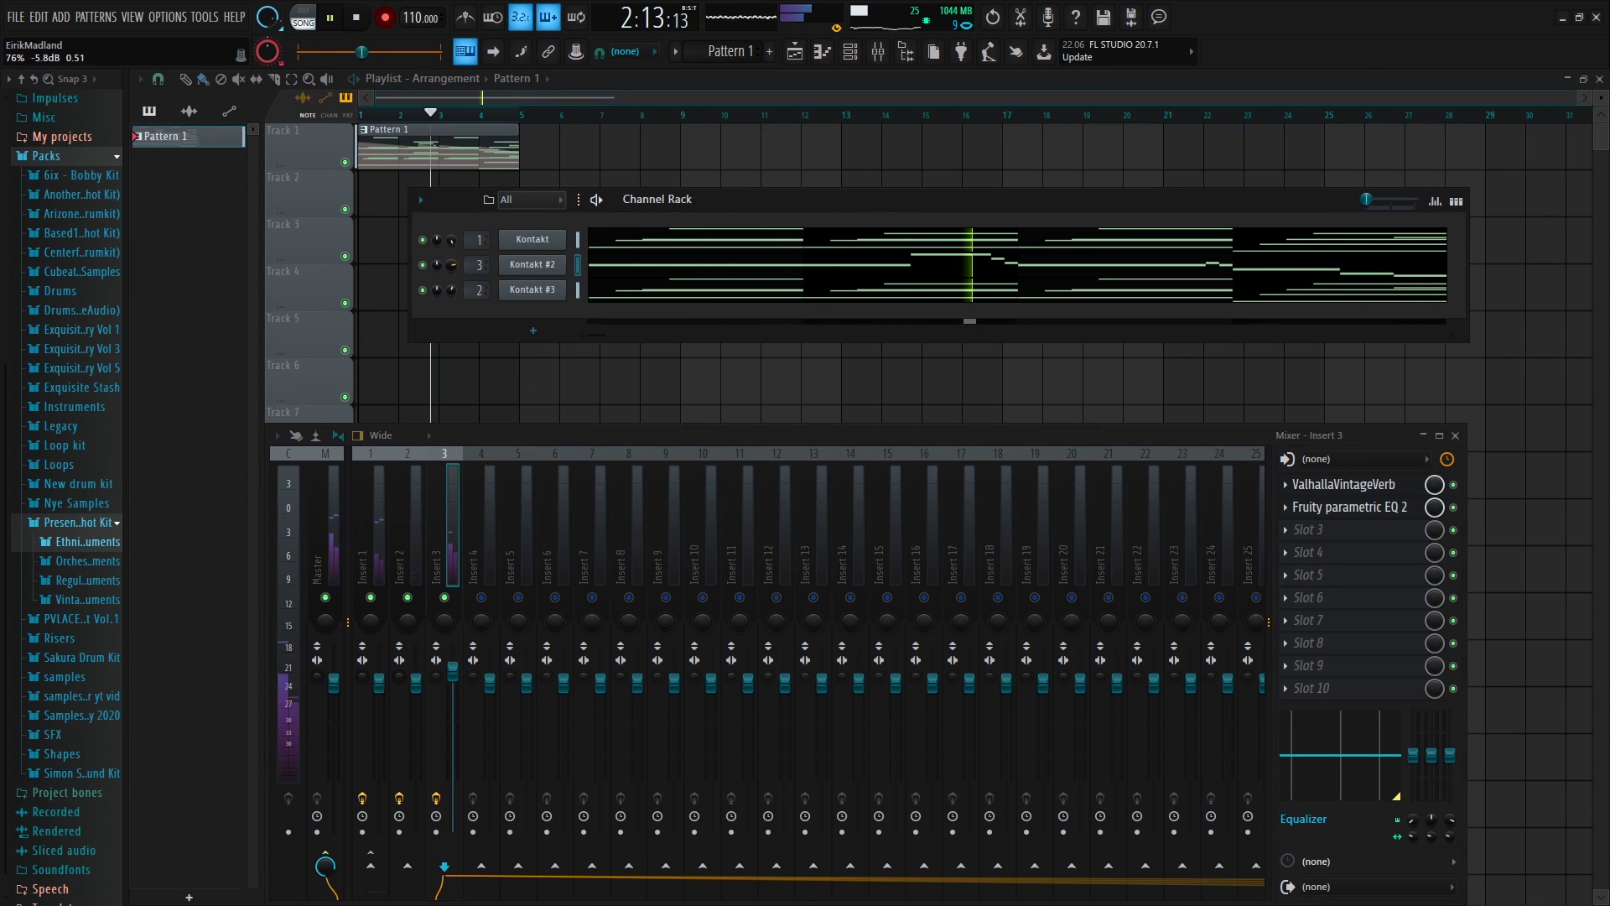
pyautogui.moveTo(455, 293); pyautogui.dragTo(455, 312)
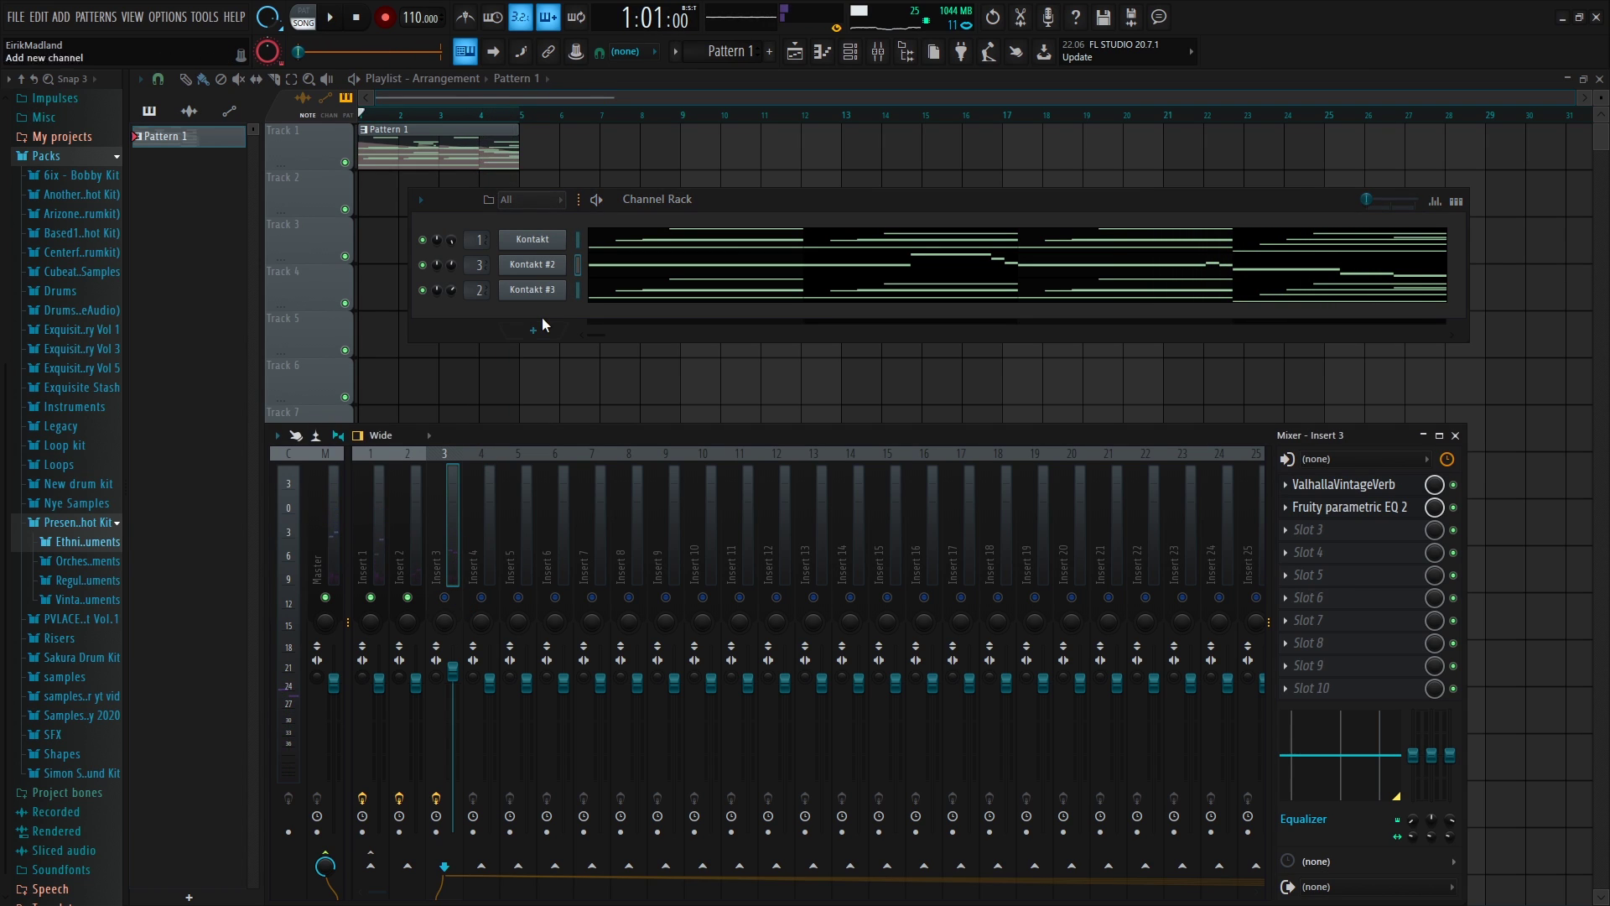
pyautogui.rightClick(445, 597)
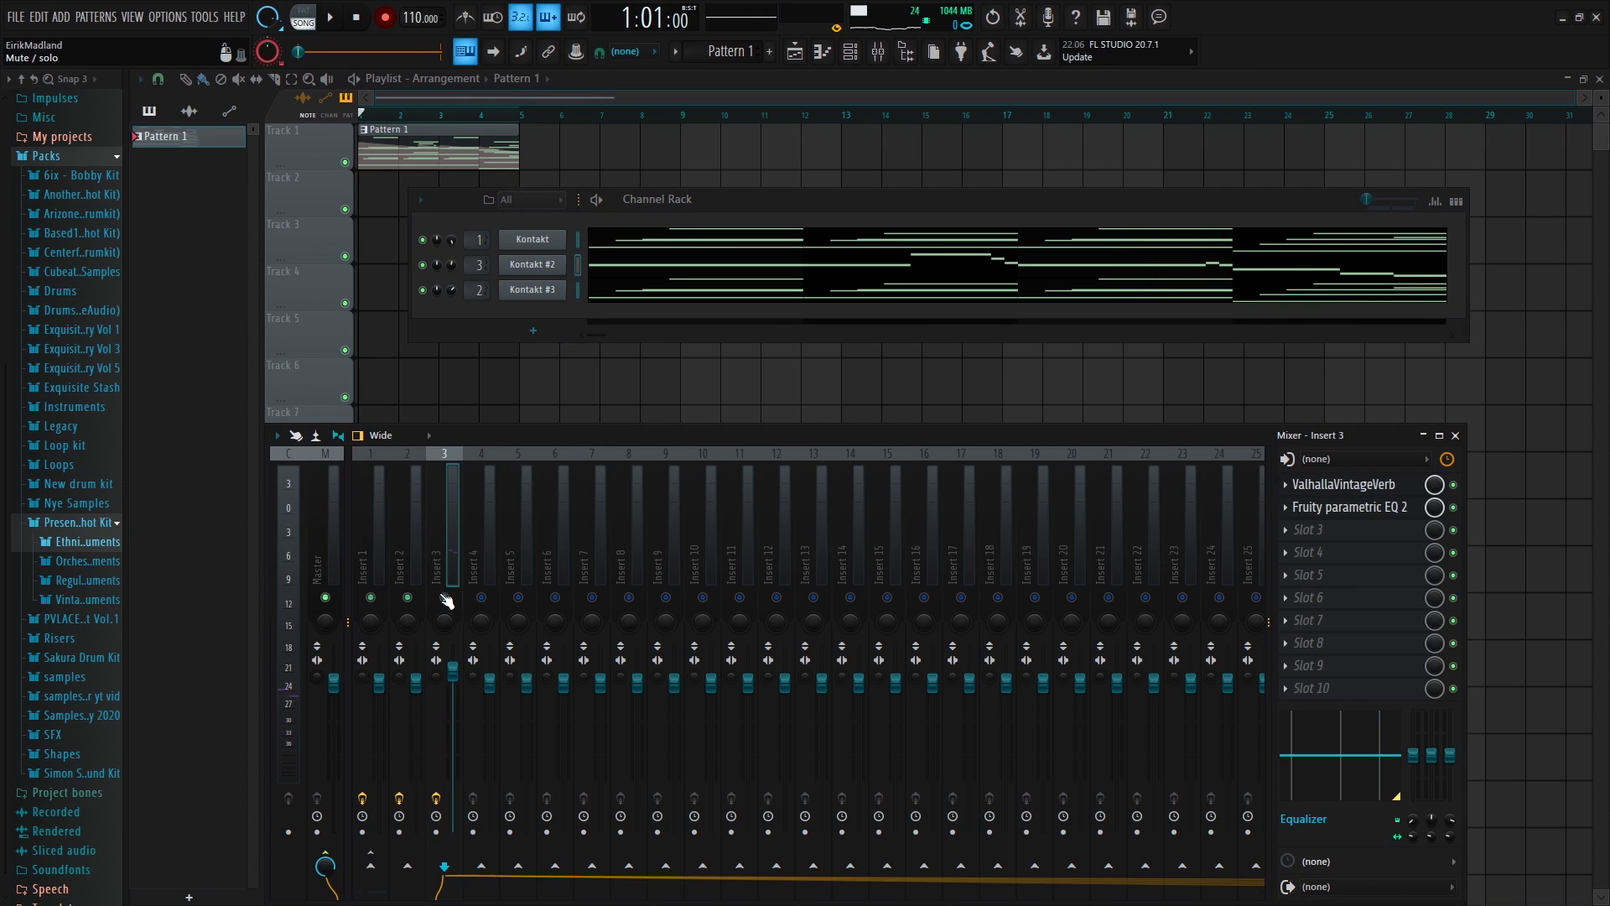
# Add another Kontakt channel with Metallophon KEY from Ethno World 6 Instruments and route it to mixer track 4
pyautogui.click(537, 332)
pyautogui.click(556, 315)
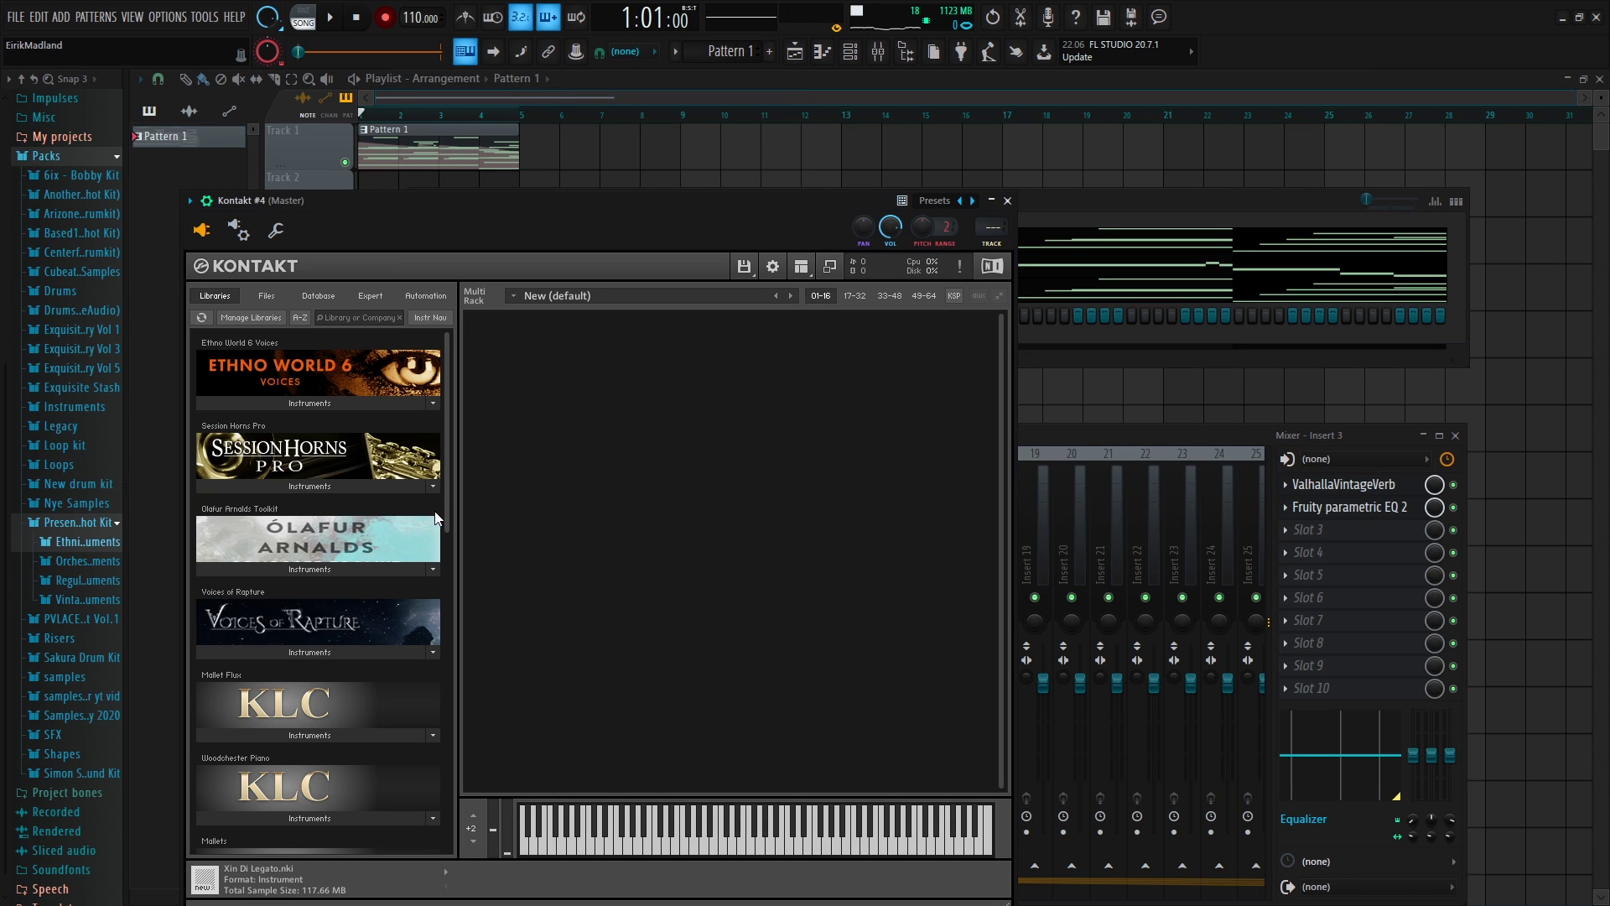
pyautogui.moveTo(445, 498); pyautogui.dragTo(446, 792)
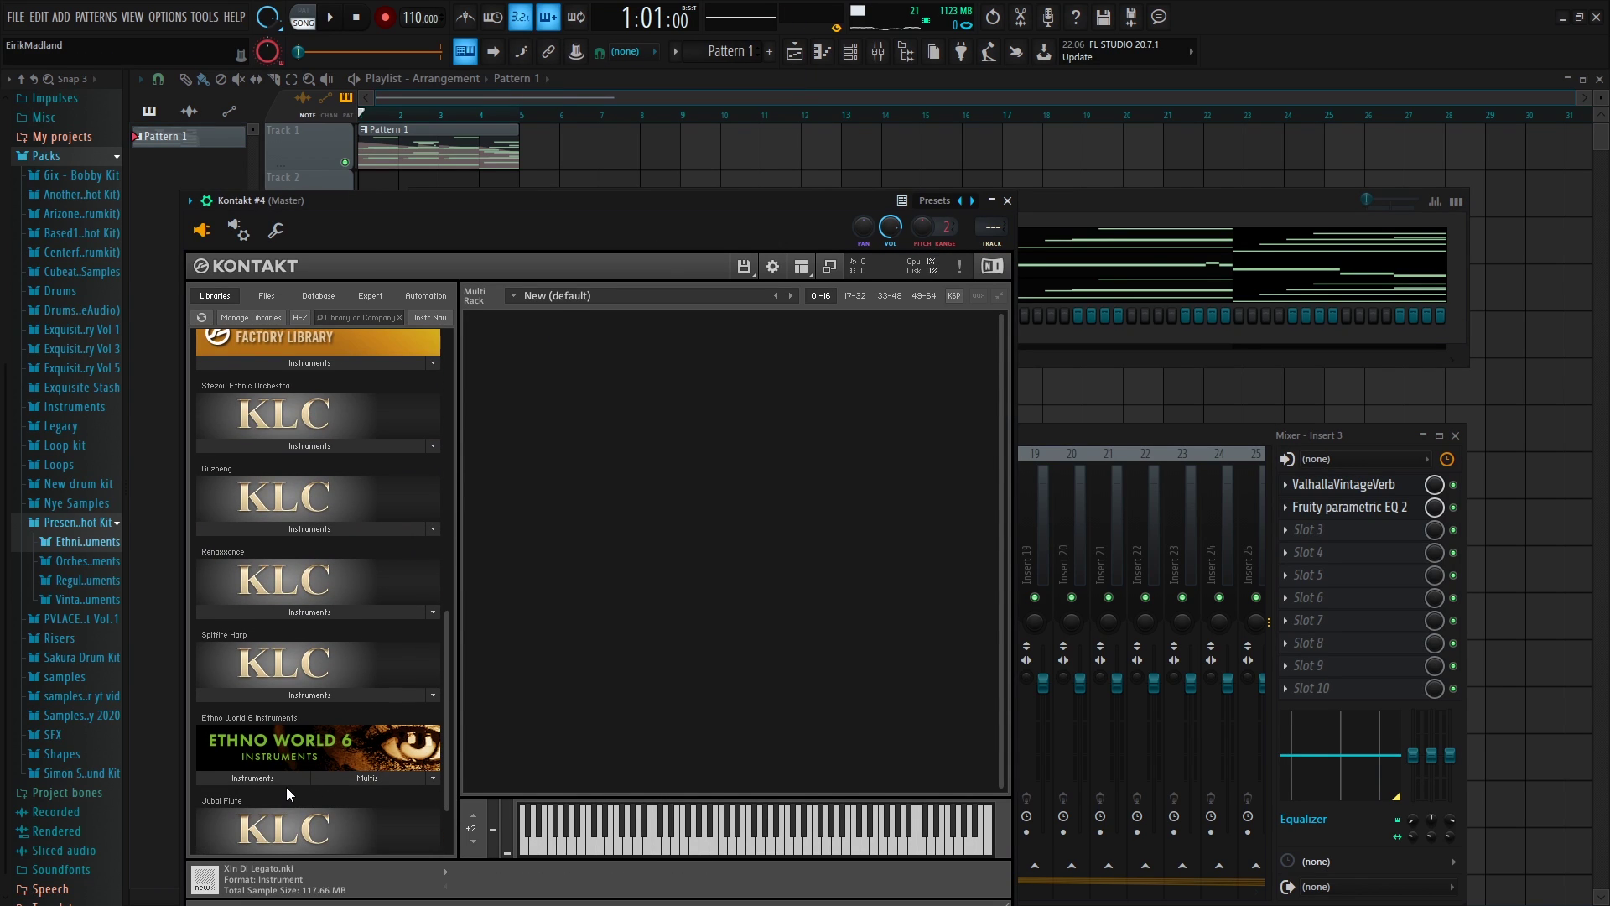
pyautogui.click(285, 779)
pyautogui.doubleClick(270, 810)
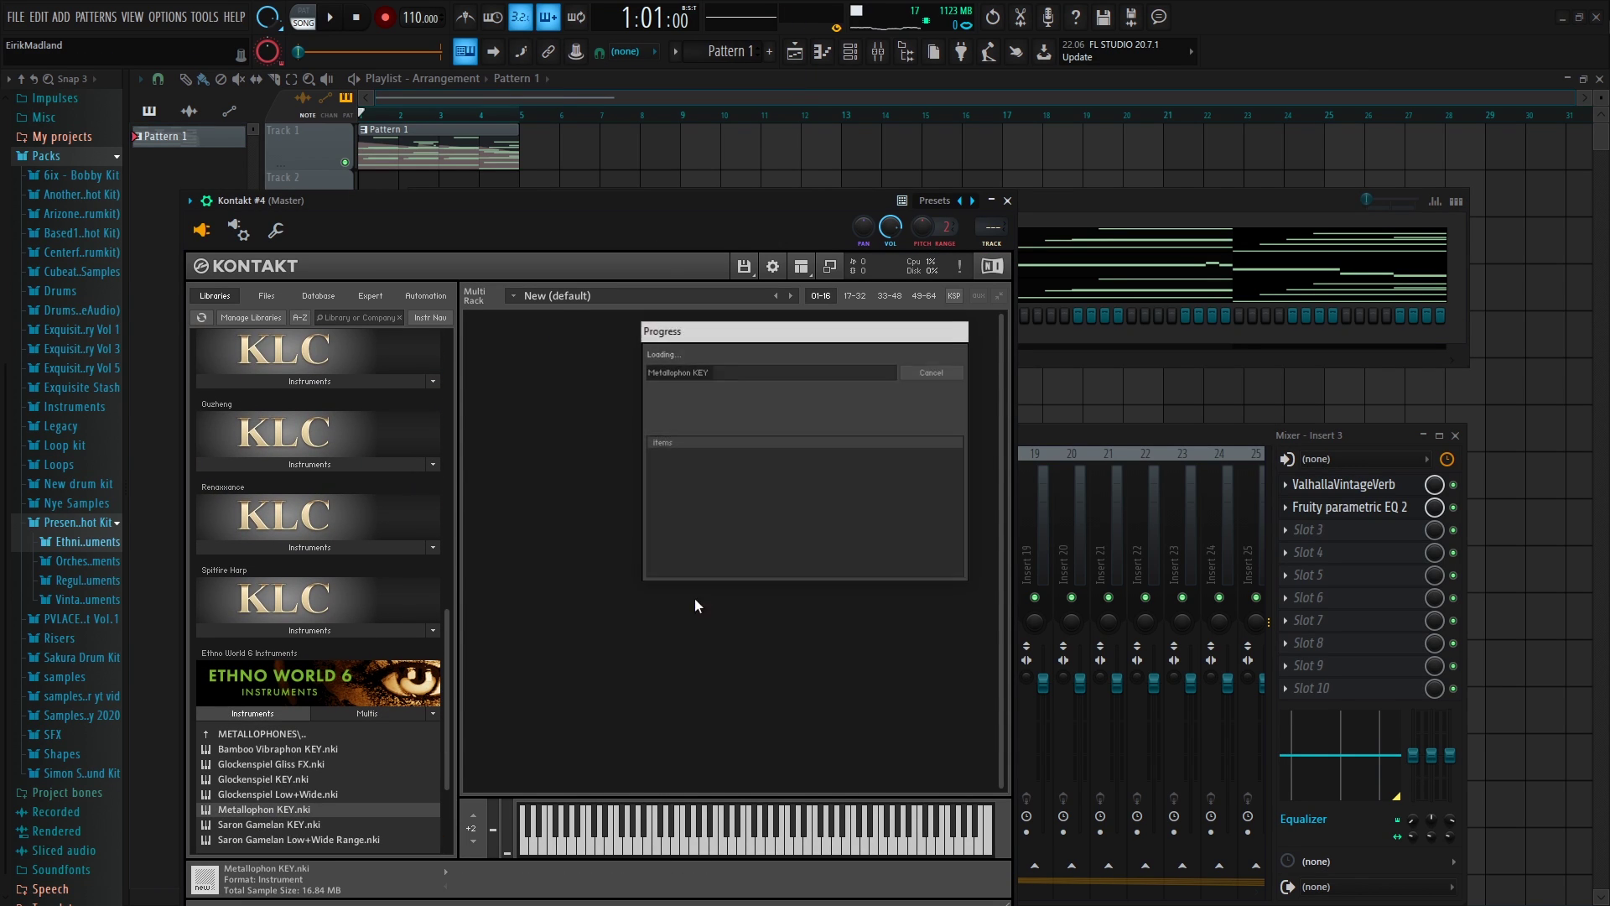
pyautogui.click(1007, 201)
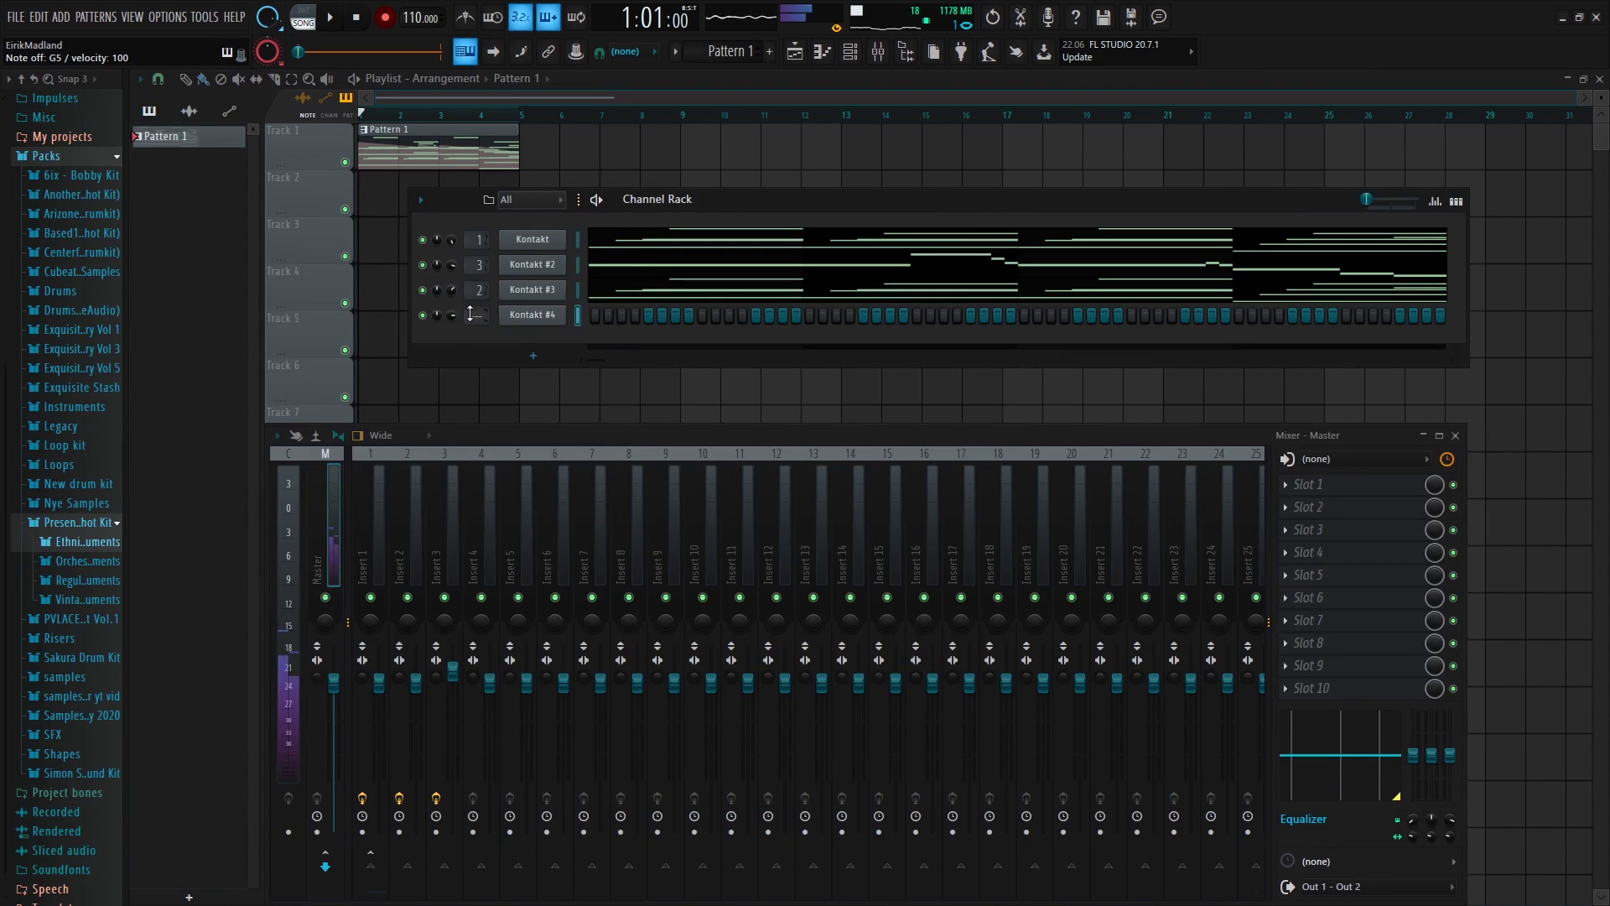
pyautogui.scroll(4, 470, 313)
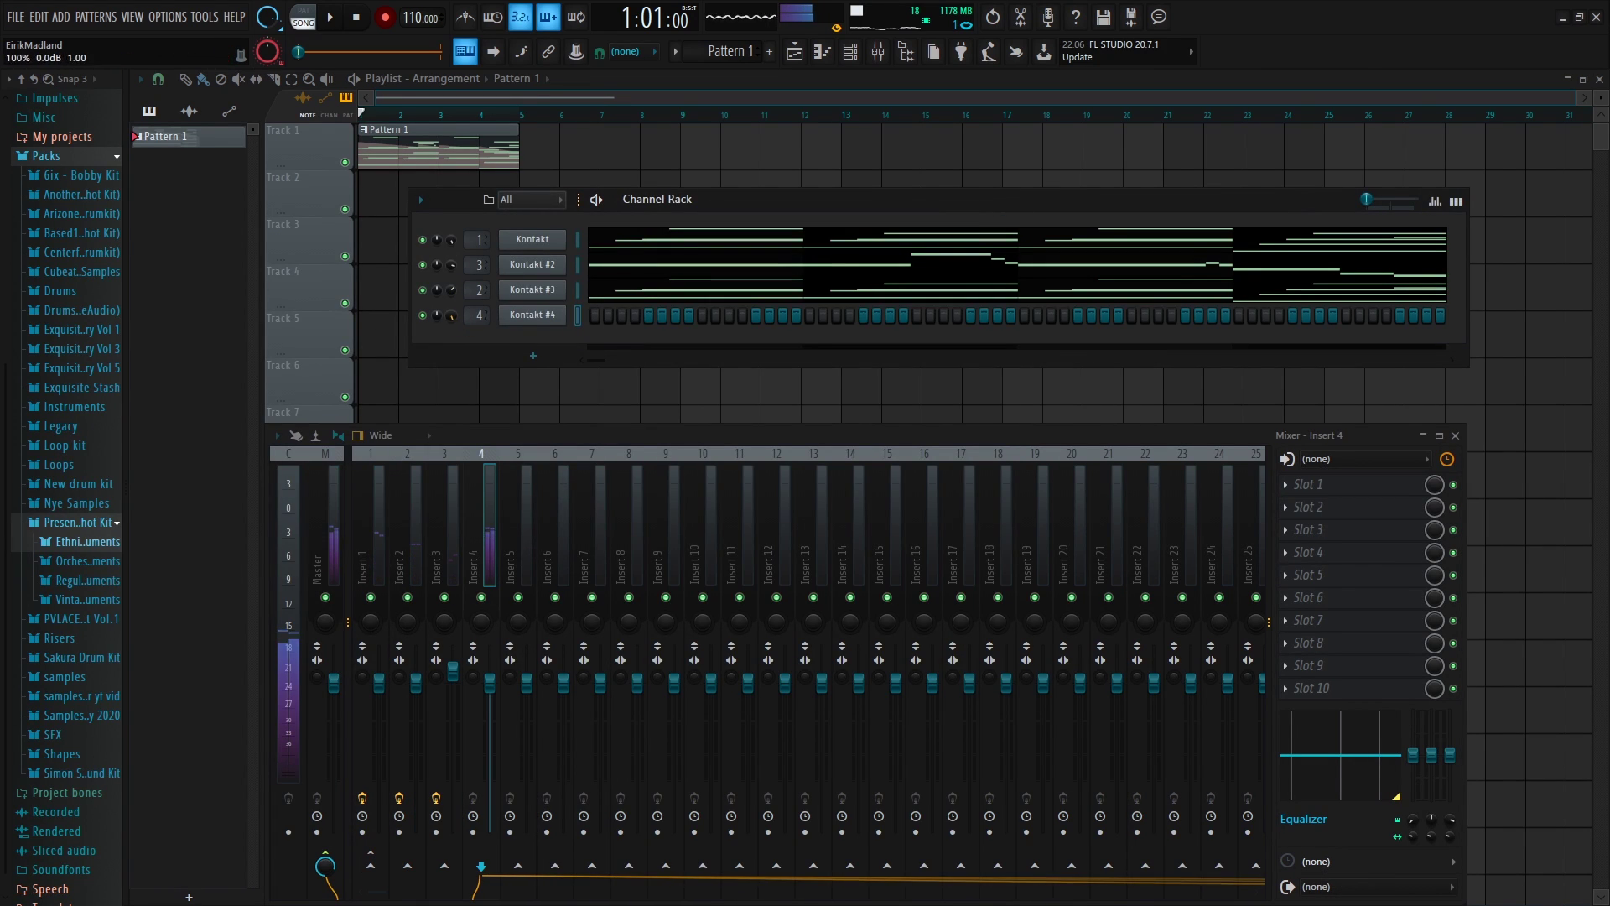
pyautogui.click(556, 317)
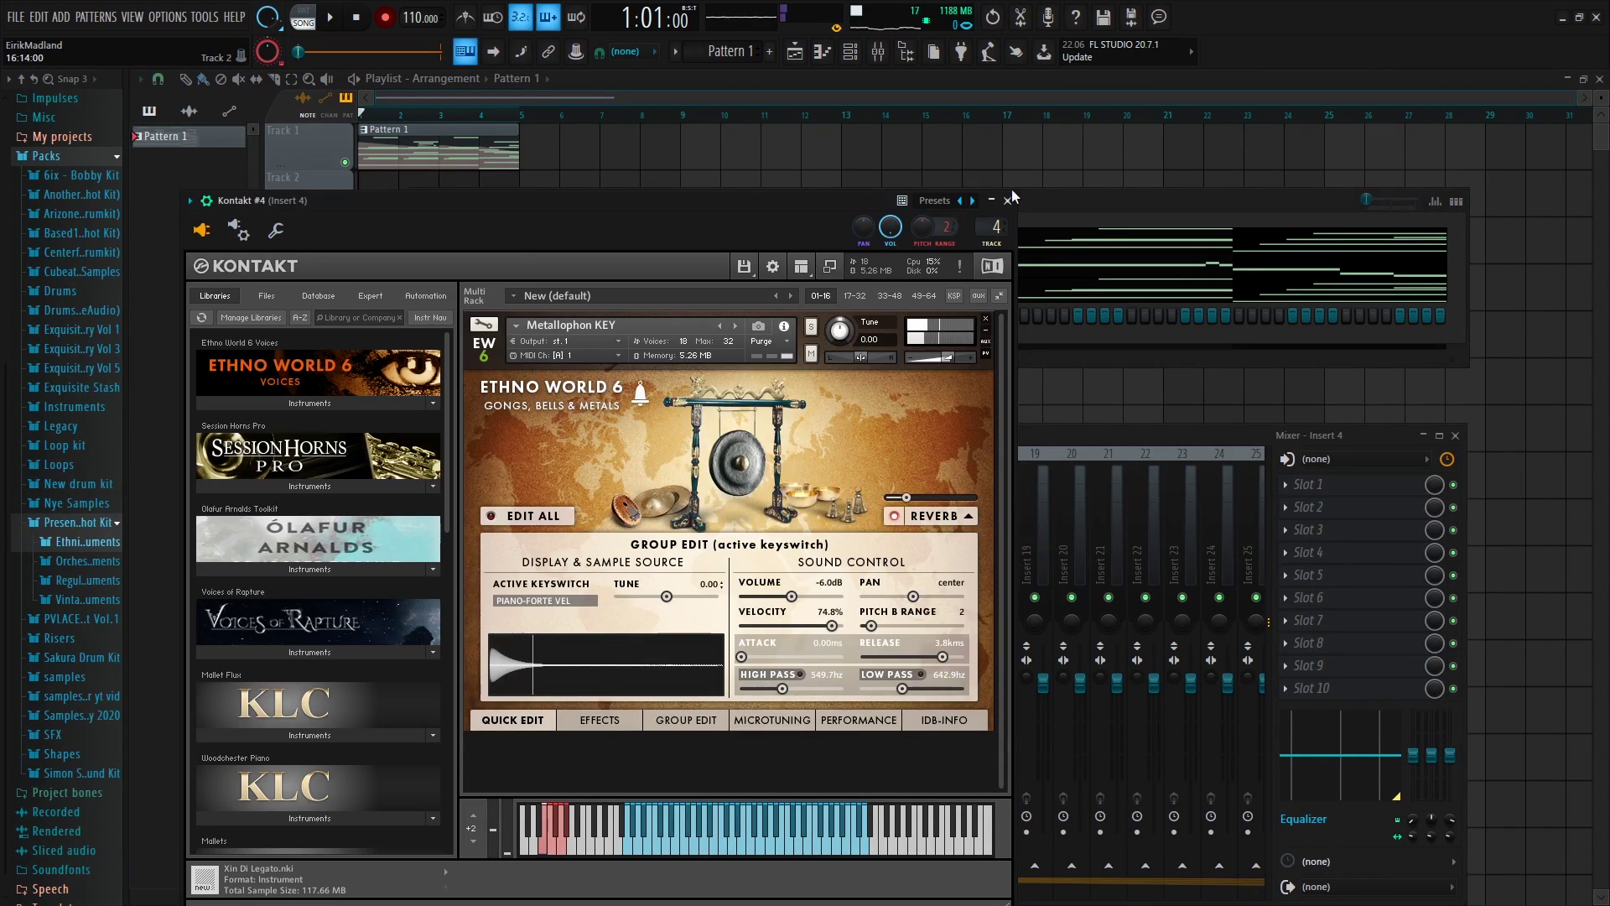
pyautogui.click(1007, 200)
# Open the piano roll of Kontakt #4, collapse its event lane, and remove the stray test note
pyautogui.rightClick(558, 315)
pyautogui.click(604, 319)
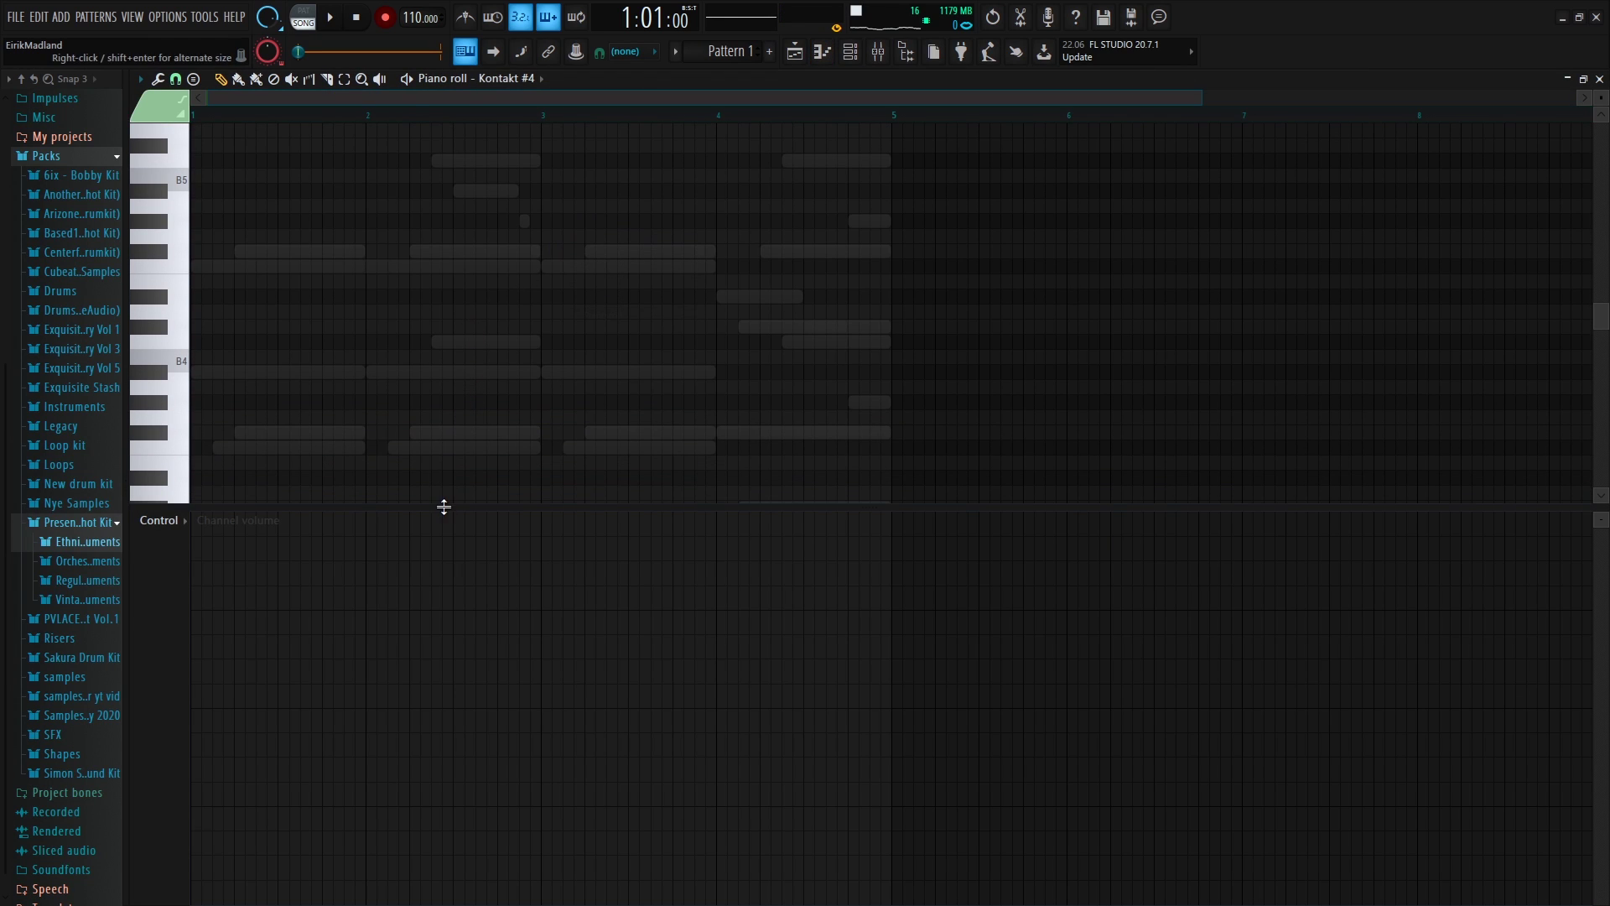
pyautogui.moveTo(467, 508); pyautogui.dragTo(437, 900)
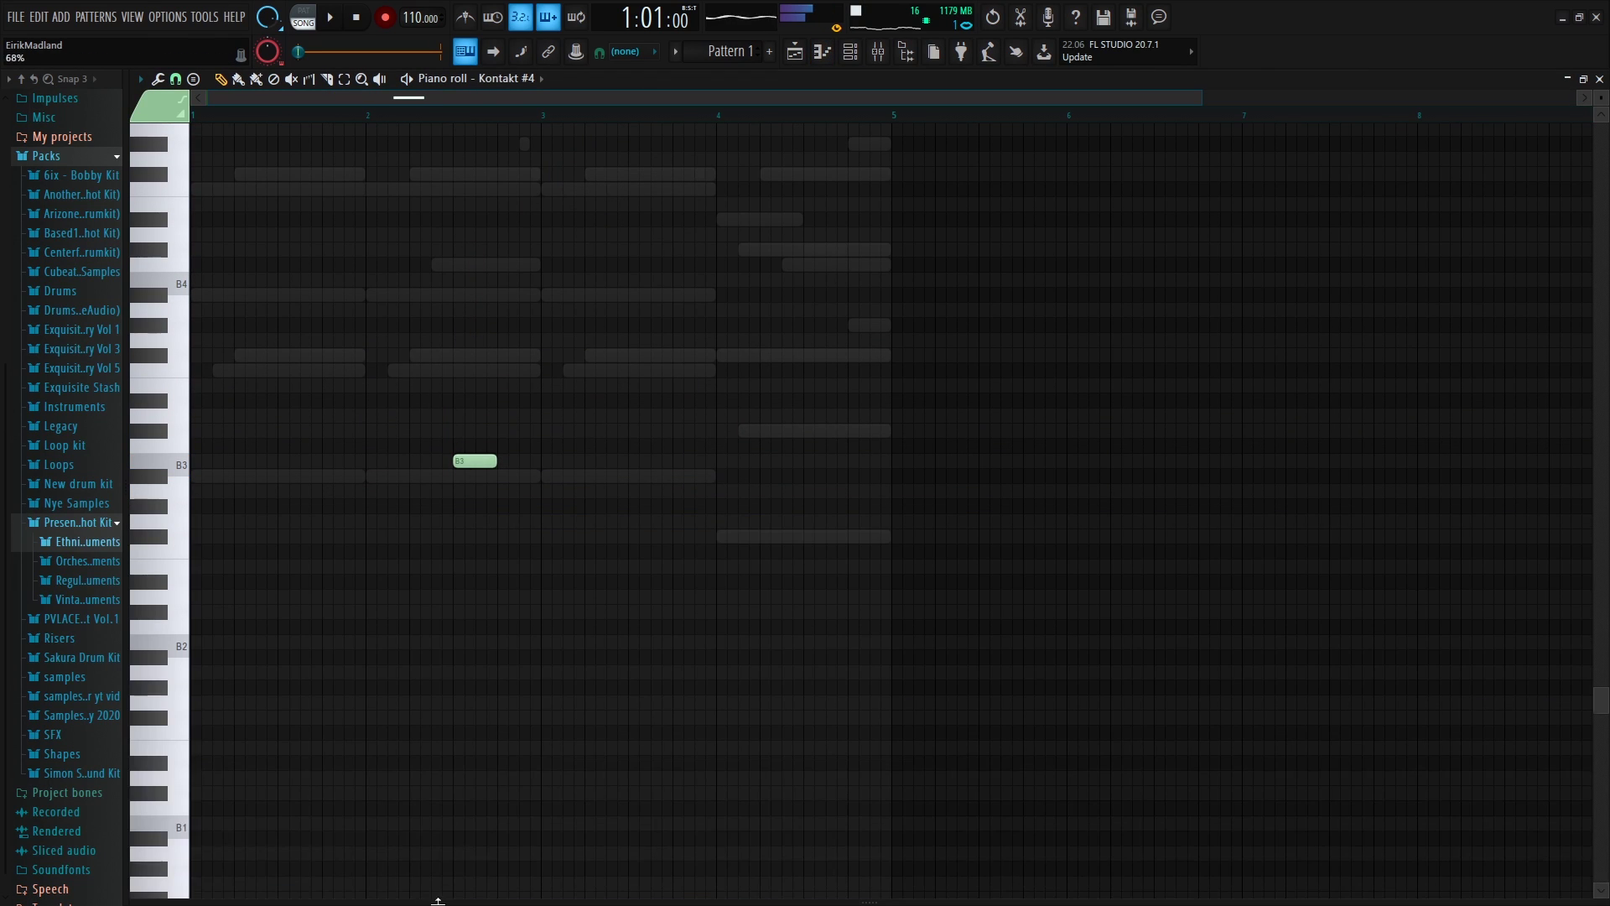
pyautogui.rightClick(483, 456)
# Try an A#3 note at the start of bar 1 followed by F4 at step 5, and audition them
pyautogui.scroll(3, 356, 359)
pyautogui.press('space')
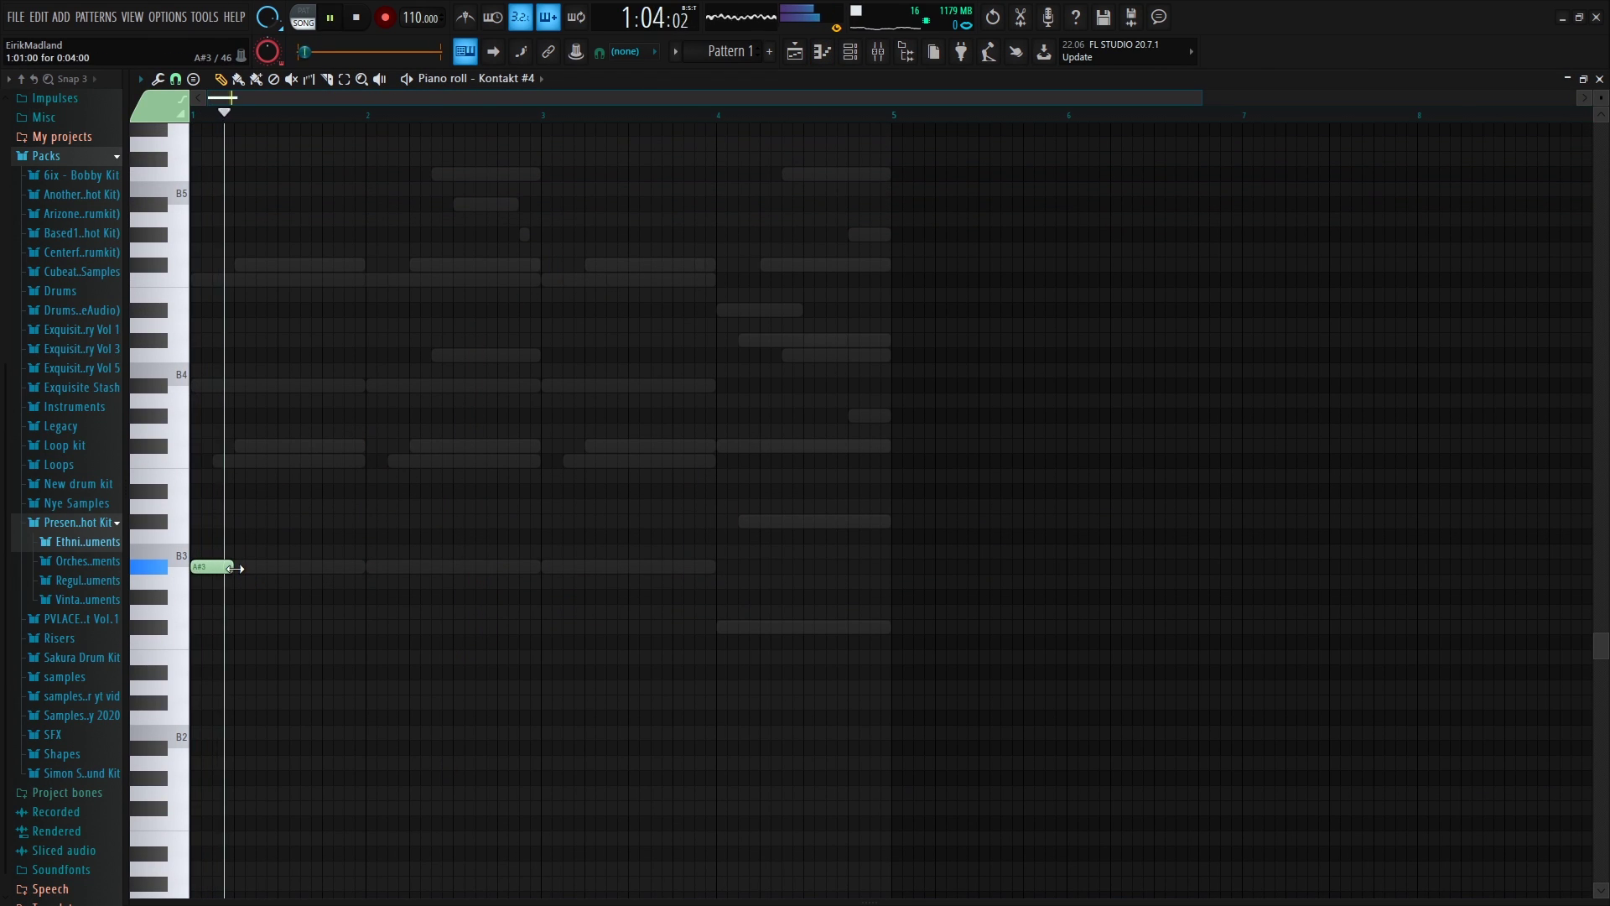
pyautogui.click(250, 467)
pyautogui.press('space')
# Audition the metallophone notes alone, and unmute Kontakt and Kontakt #3 to hear them together with it
pyautogui.click(841, 54)
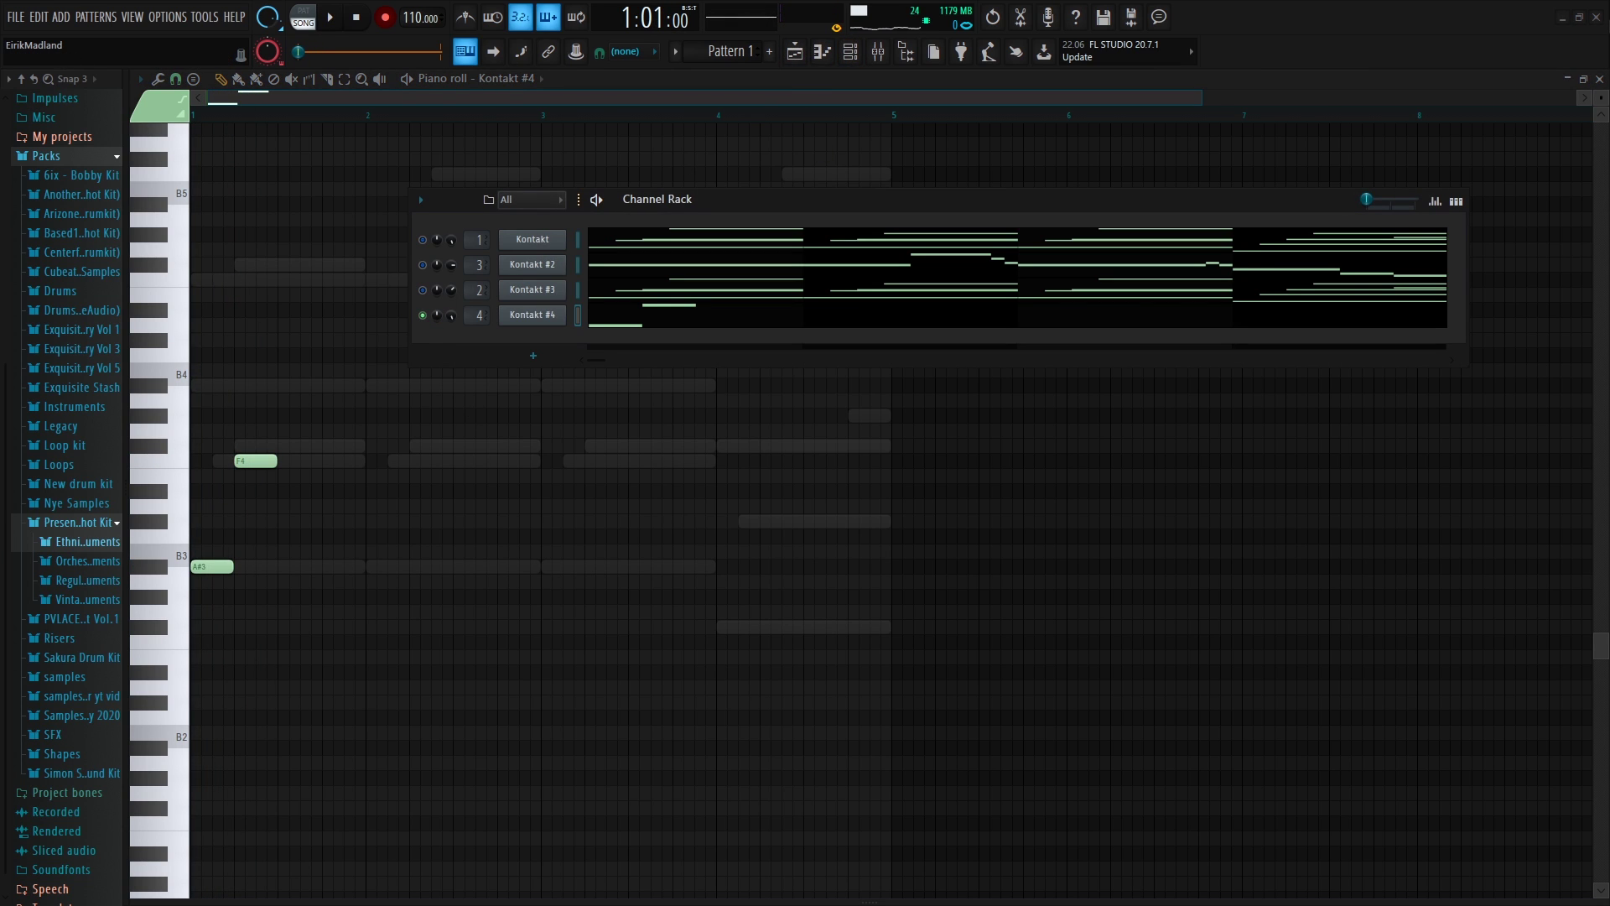
pyautogui.moveTo(670, 201); pyautogui.dragTo(574, 271)
pyautogui.press('space')
pyautogui.press('space')
pyautogui.press('space')
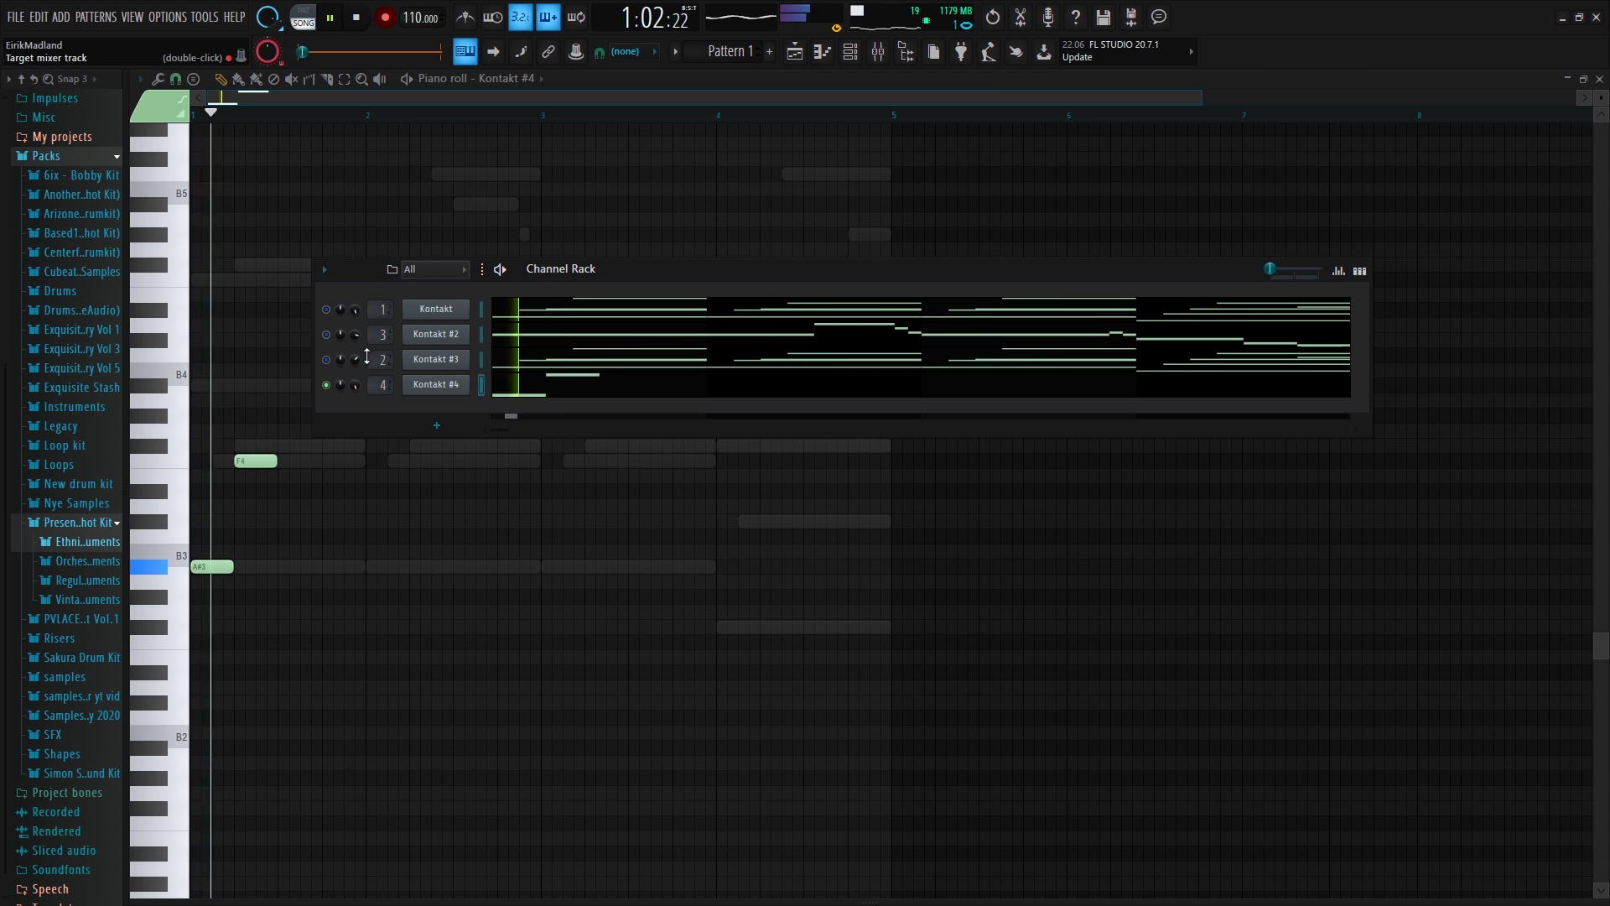
pyautogui.press('space')
pyautogui.click(326, 310)
pyautogui.click(326, 360)
pyautogui.press('space')
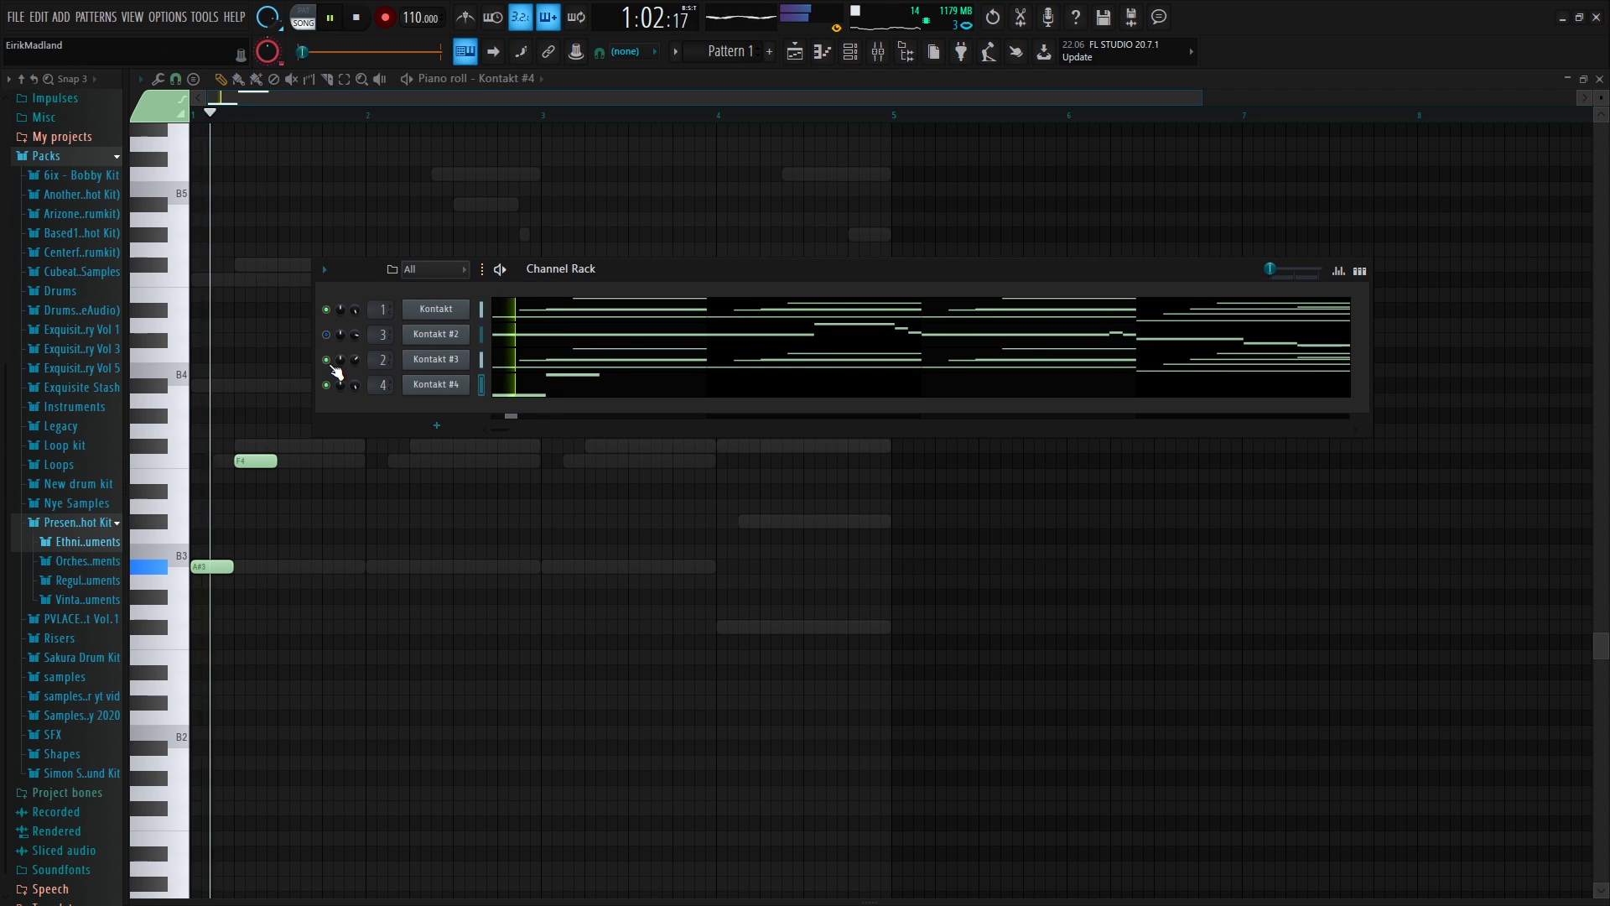
pyautogui.press('space')
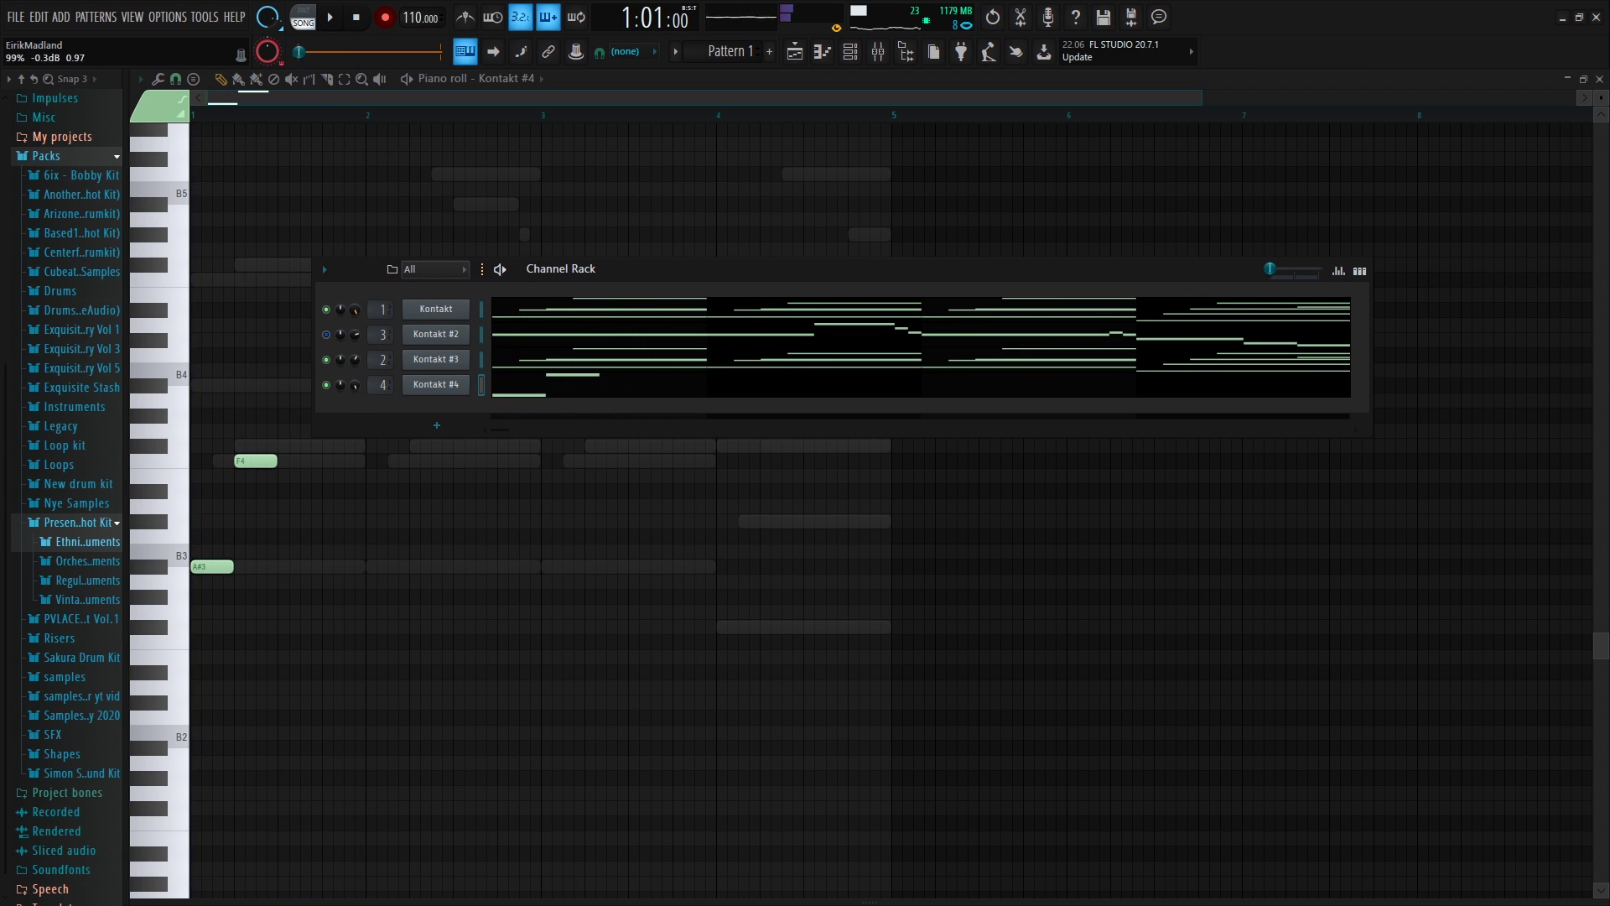
pyautogui.press('space')
# Delete both trial notes from Kontakt #4 and place an A#4 note at the start of bar 1
pyautogui.rightClick(342, 498)
pyautogui.press('space')
pyautogui.moveTo(361, 613); pyautogui.dragTo(127, 300)
pyautogui.press('Delete')
pyautogui.moveTo(198, 385); pyautogui.dragTo(174, 374)
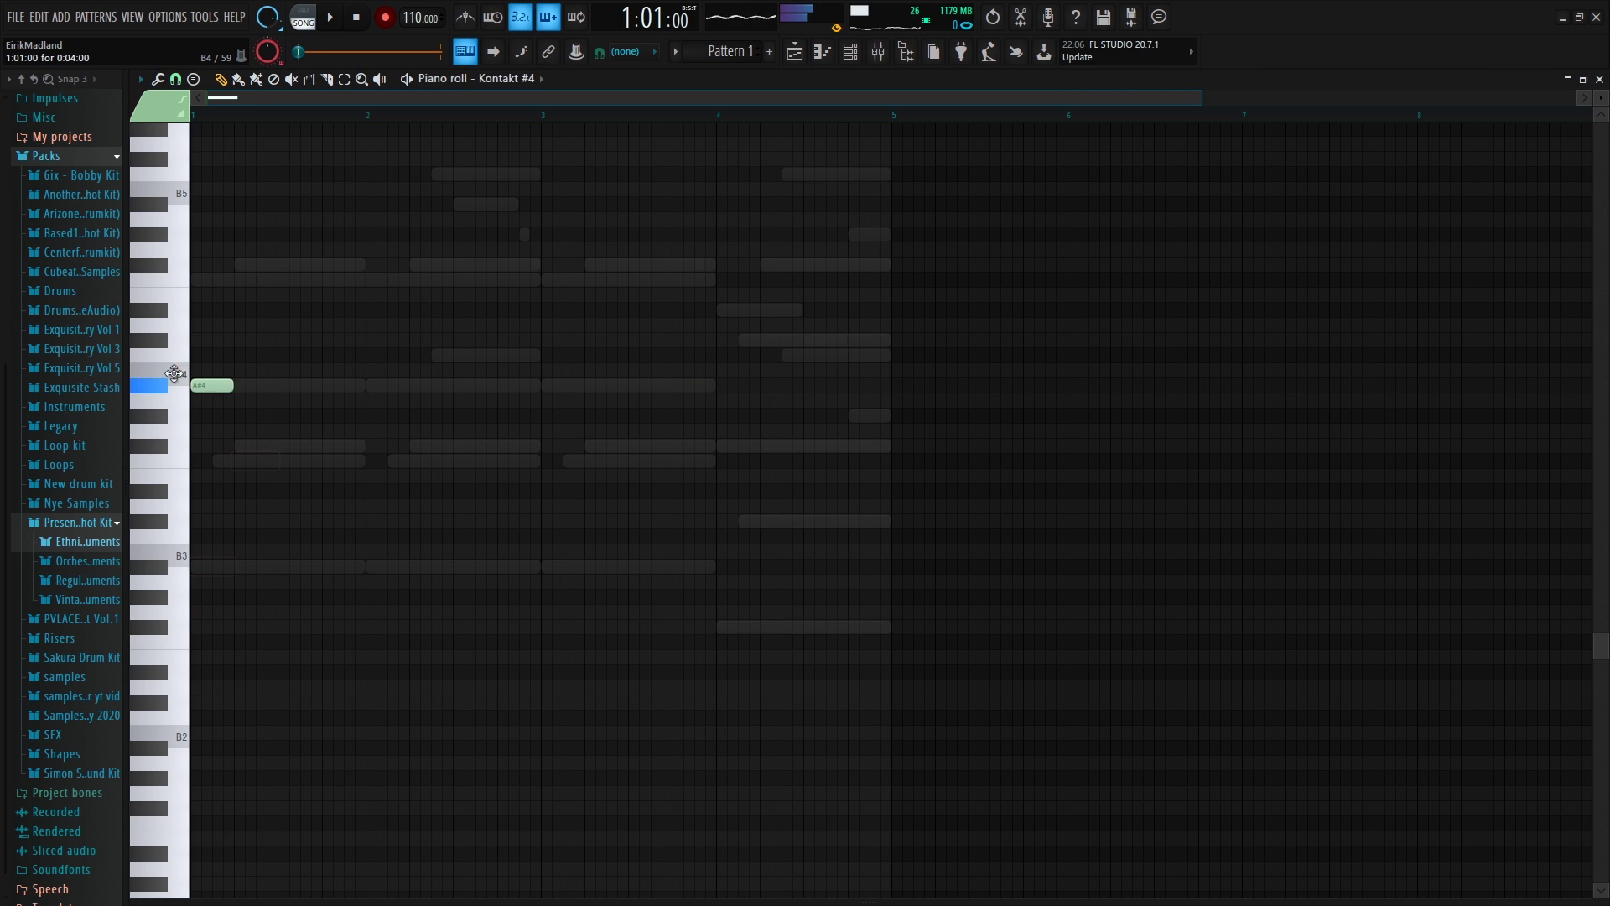
pyautogui.scroll(3, 302, 420)
pyautogui.press('space')
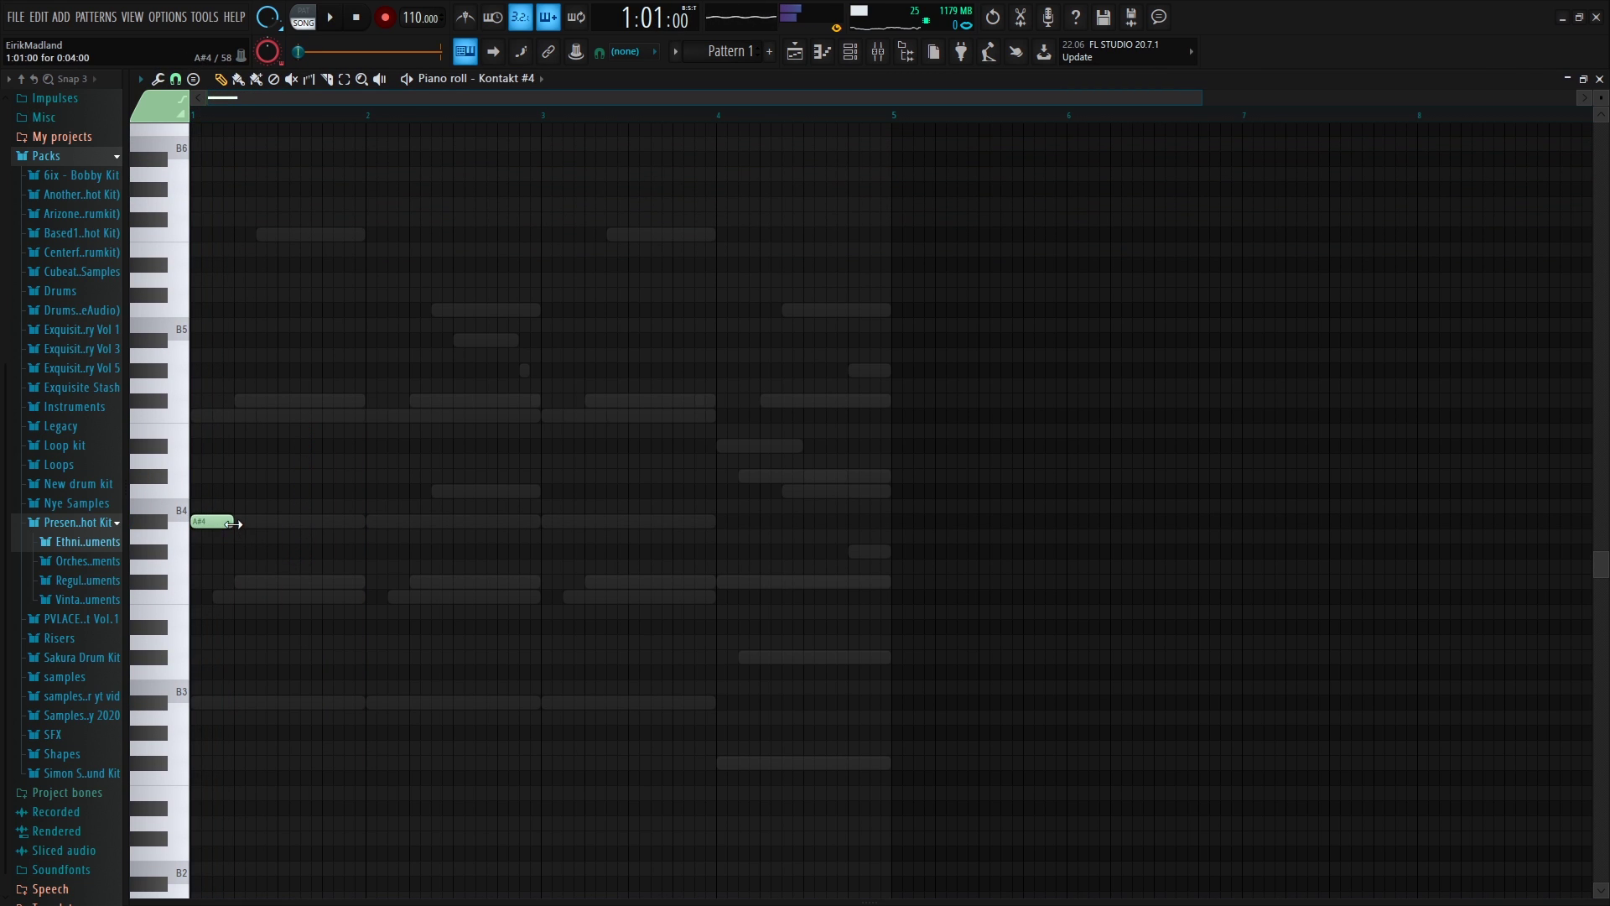
# Add F5 at step 4 and a two-step F#5 at step 7 above an eight-step A#4, and audition the figure
pyautogui.click(234, 417)
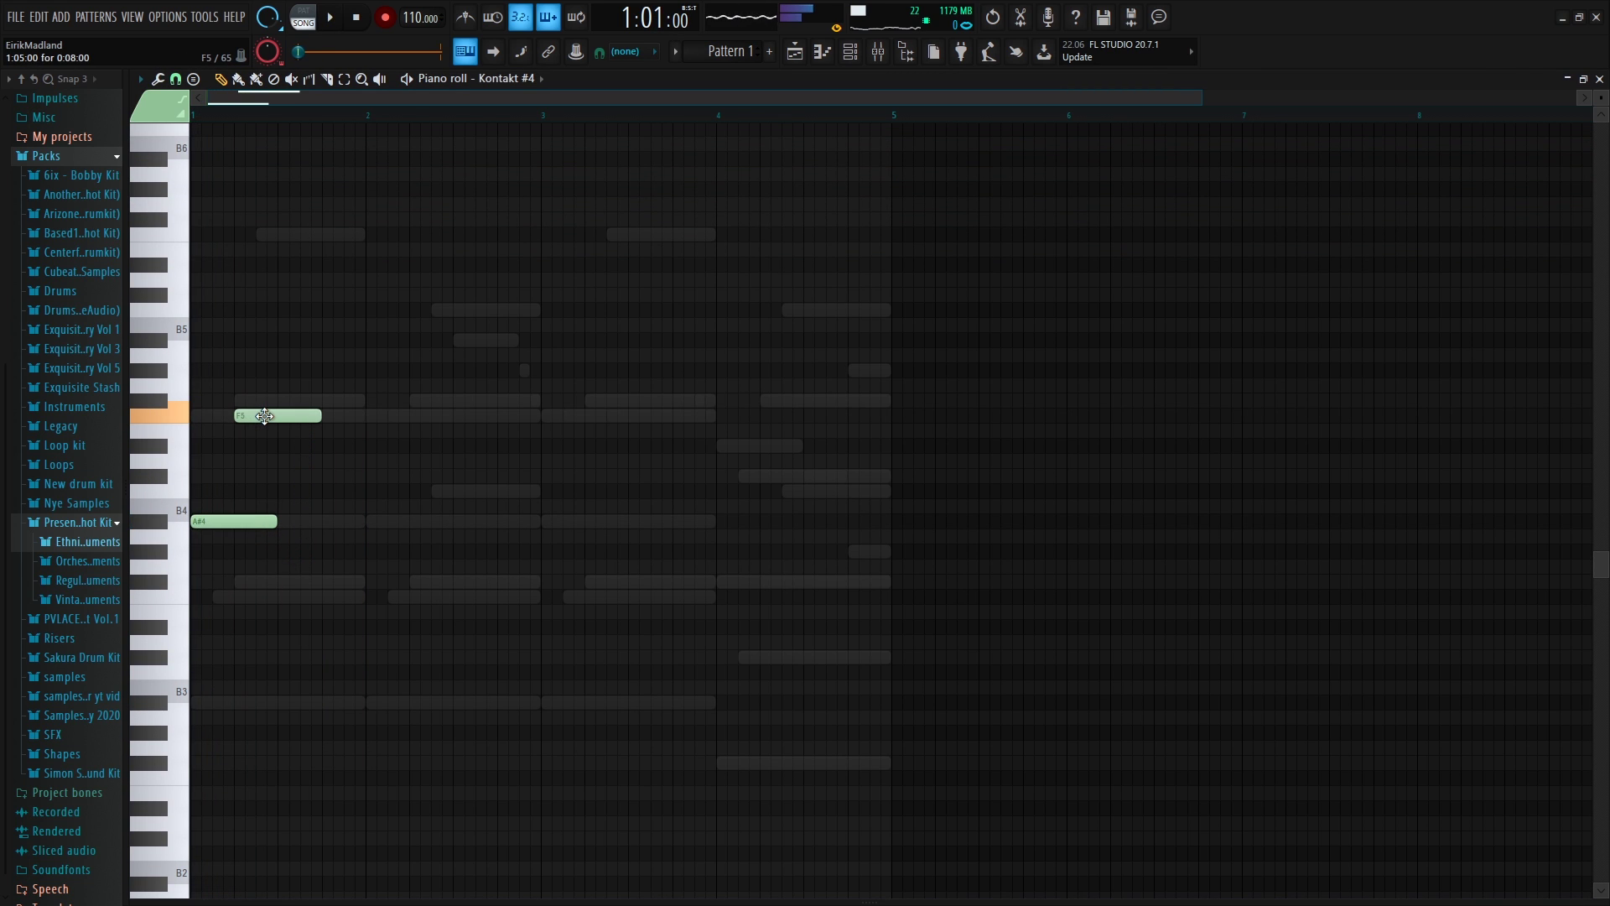
pyautogui.click(286, 401)
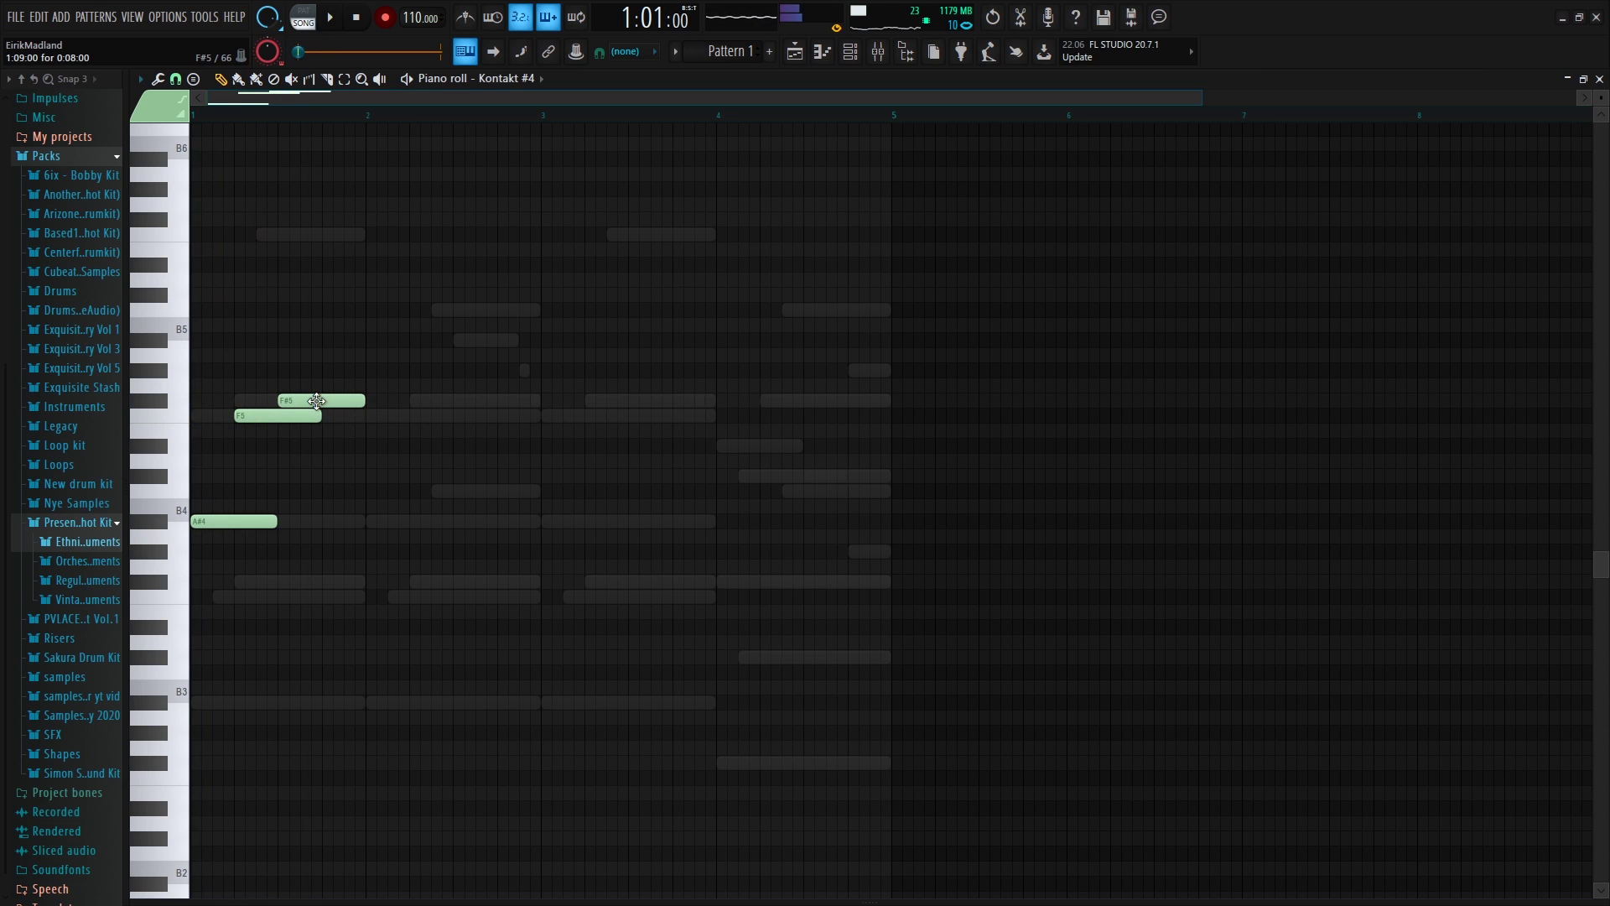
pyautogui.press('space')
pyautogui.moveTo(305, 402); pyautogui.dragTo(280, 417)
pyautogui.press('space')
pyautogui.press('space')
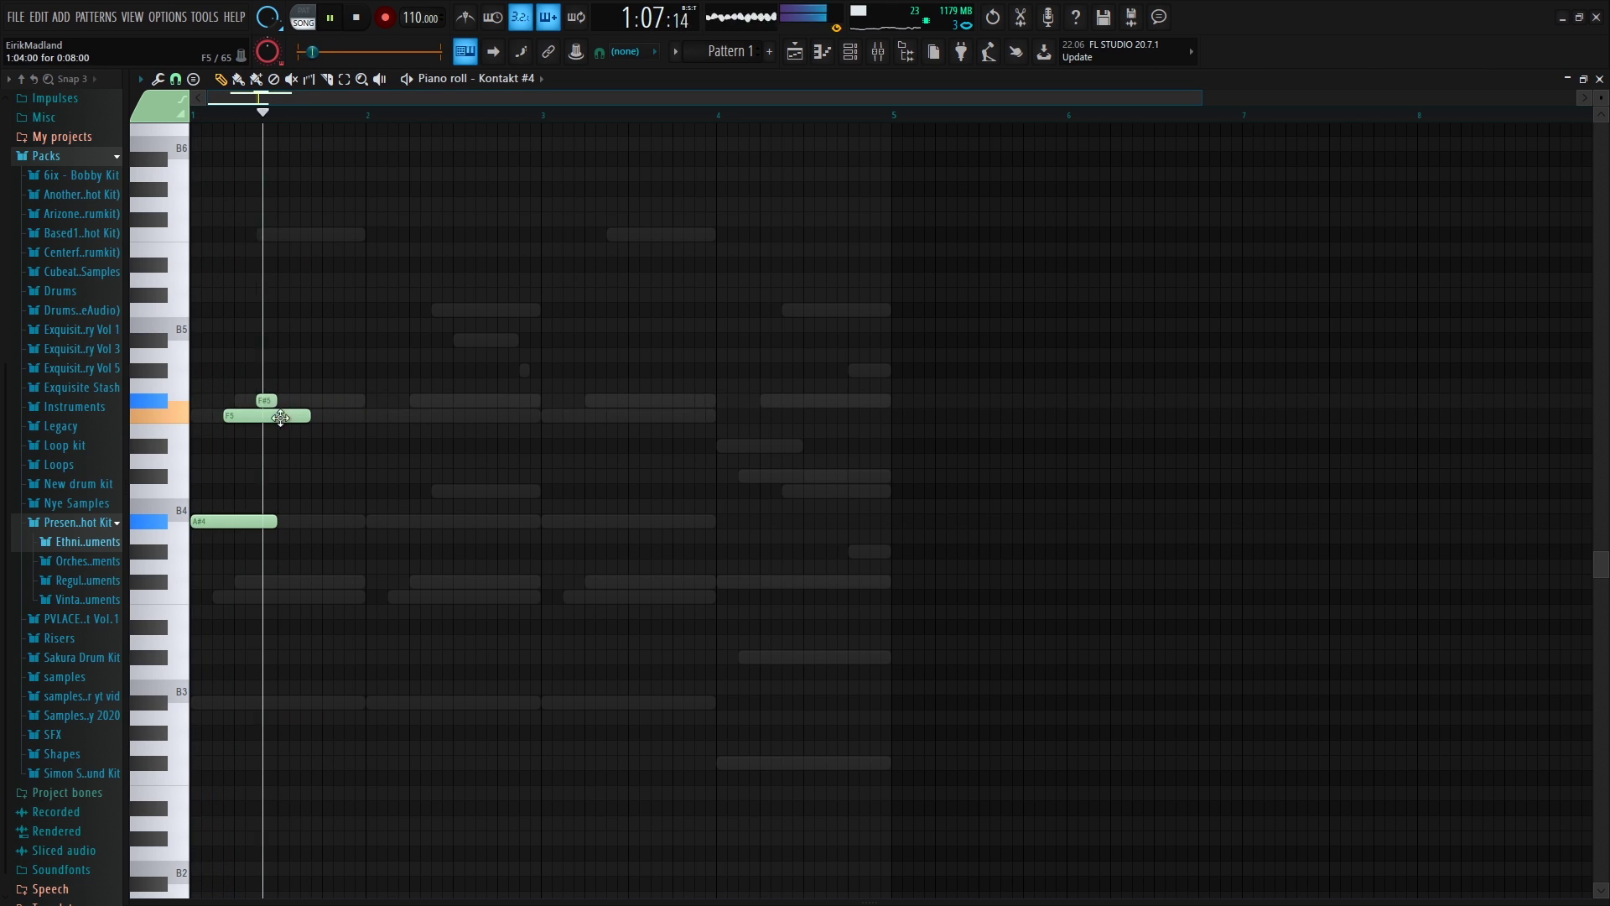
# Shorten F5 to end together with A#4, repeat the half-bar figure through the end of bar 3, and audition it
pyautogui.moveTo(329, 585); pyautogui.dragTo(204, 390)
pyautogui.hotkey('ctrl', 'b')
pyautogui.press('space')
pyautogui.keyDown('ctrl'); pyautogui.click(493, 527); pyautogui.keyUp('ctrl')
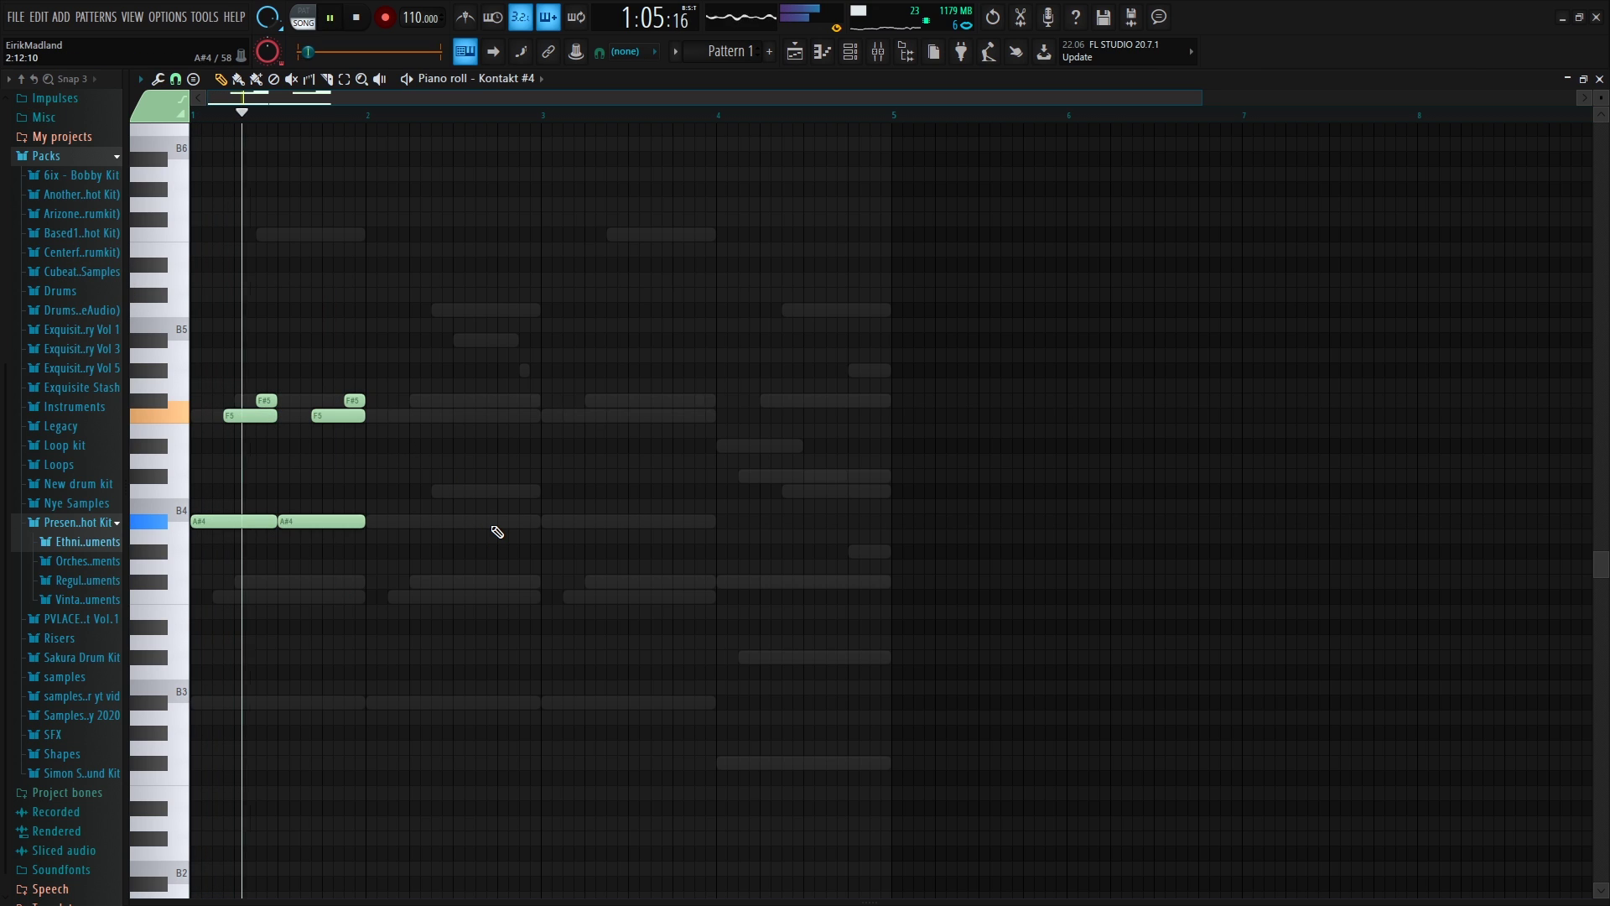
pyautogui.hotkey('ctrl', 'b')
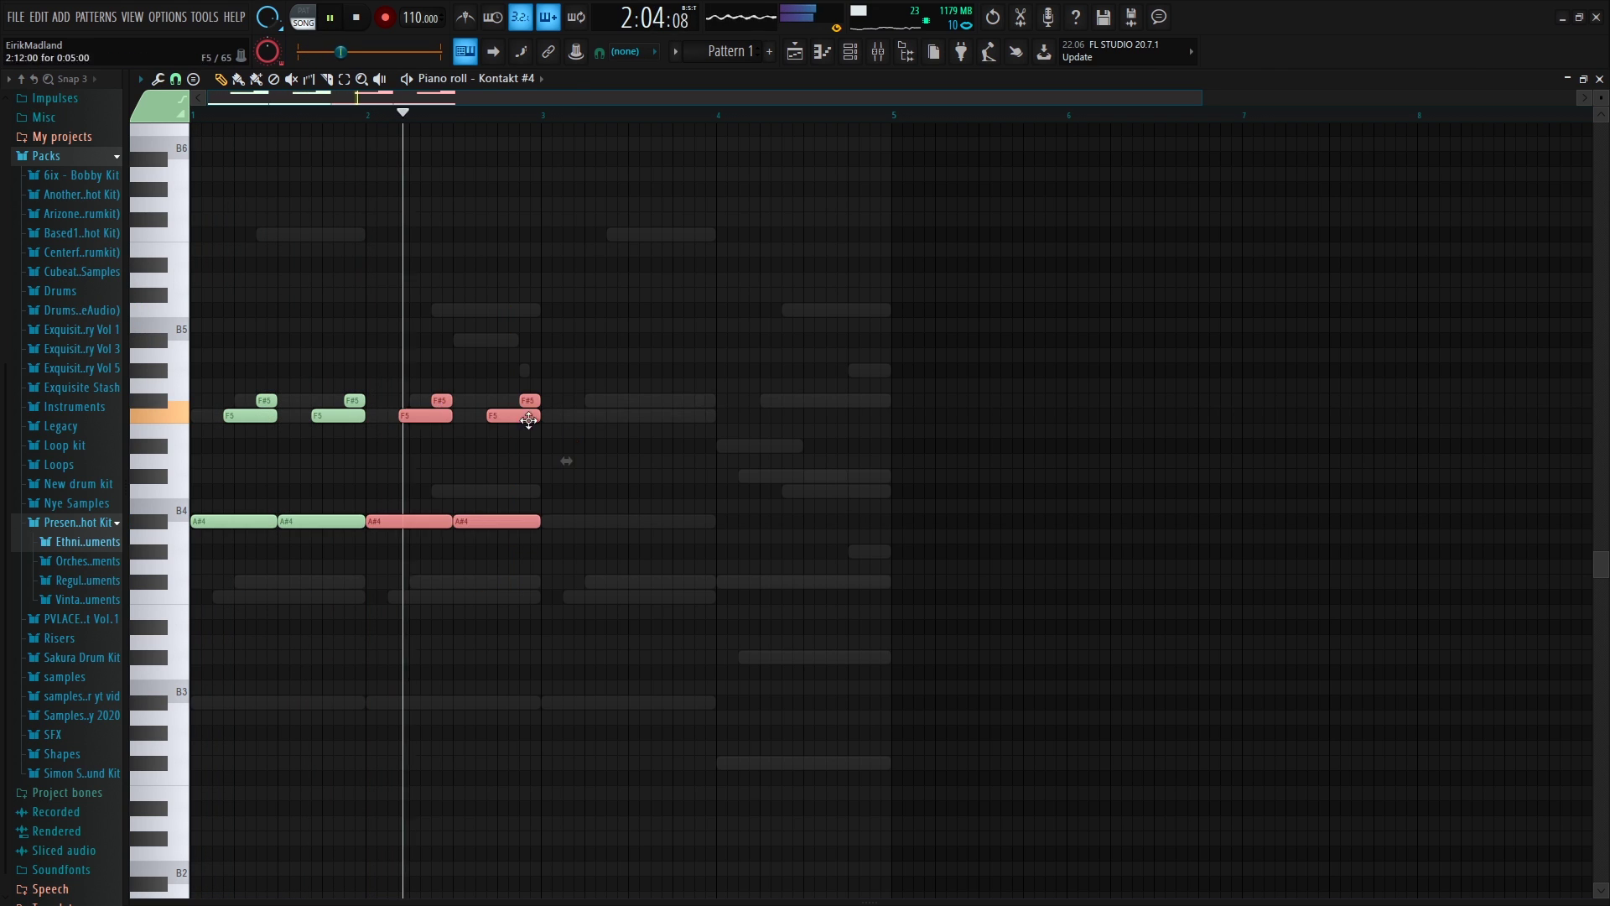
pyautogui.hotkey('ctrl', 'b')
pyautogui.keyDown('ctrl'); pyautogui.click(719, 680); pyautogui.keyUp('ctrl')
pyautogui.press('space')
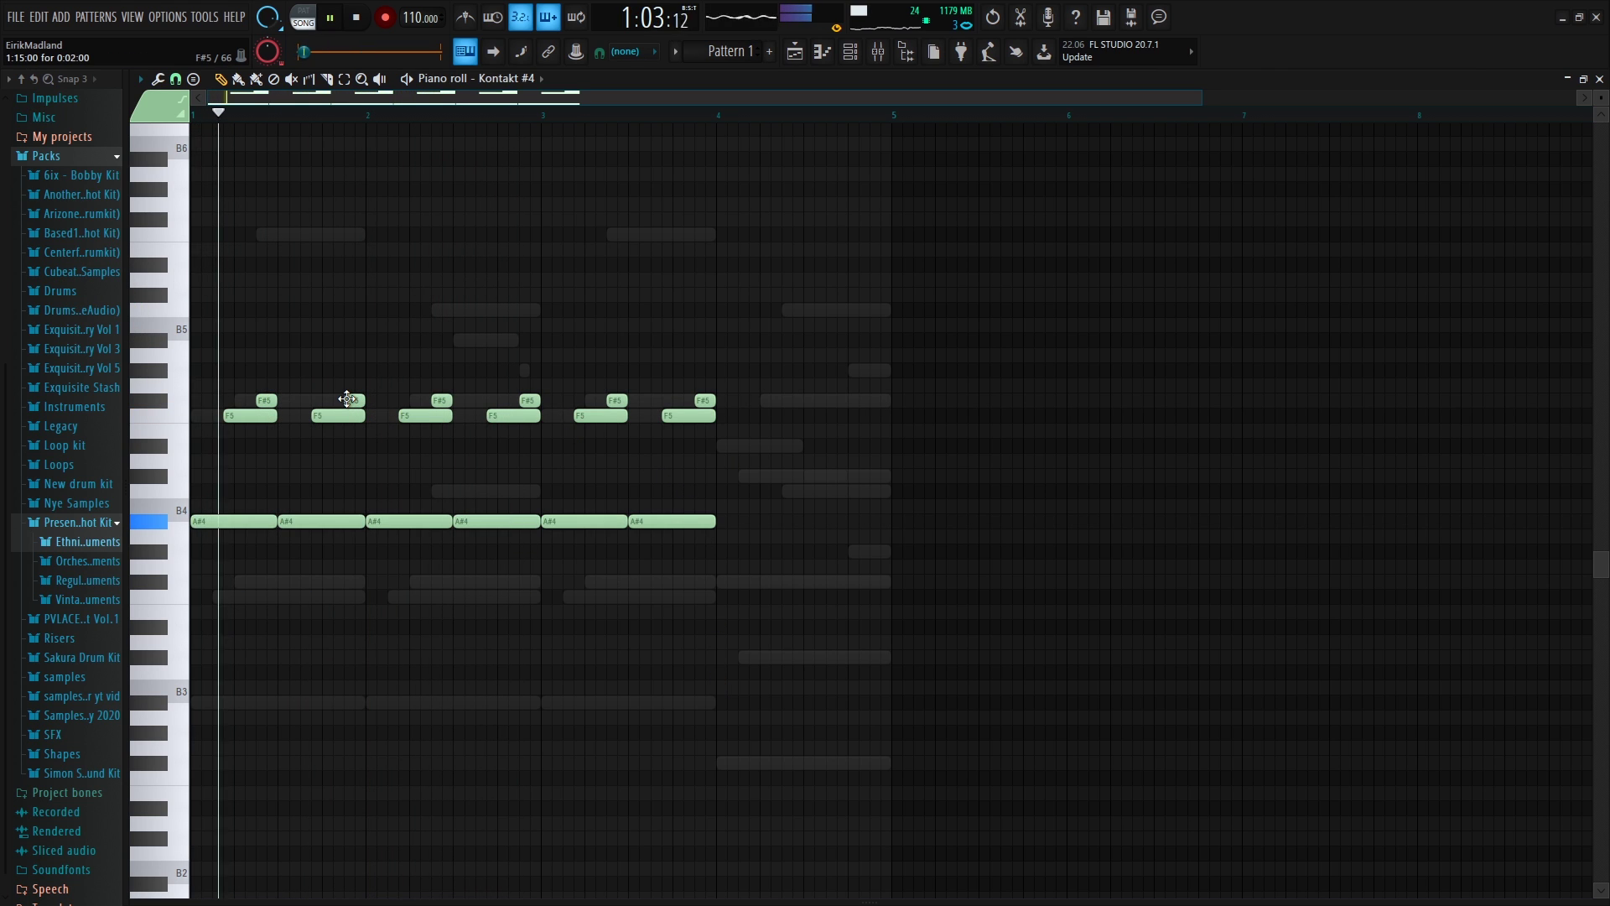
# Move the final F#5 of bar 1 to C#5, of bar 2 to C5, and of bar 3 to C#5
pyautogui.moveTo(347, 398); pyautogui.dragTo(352, 476)
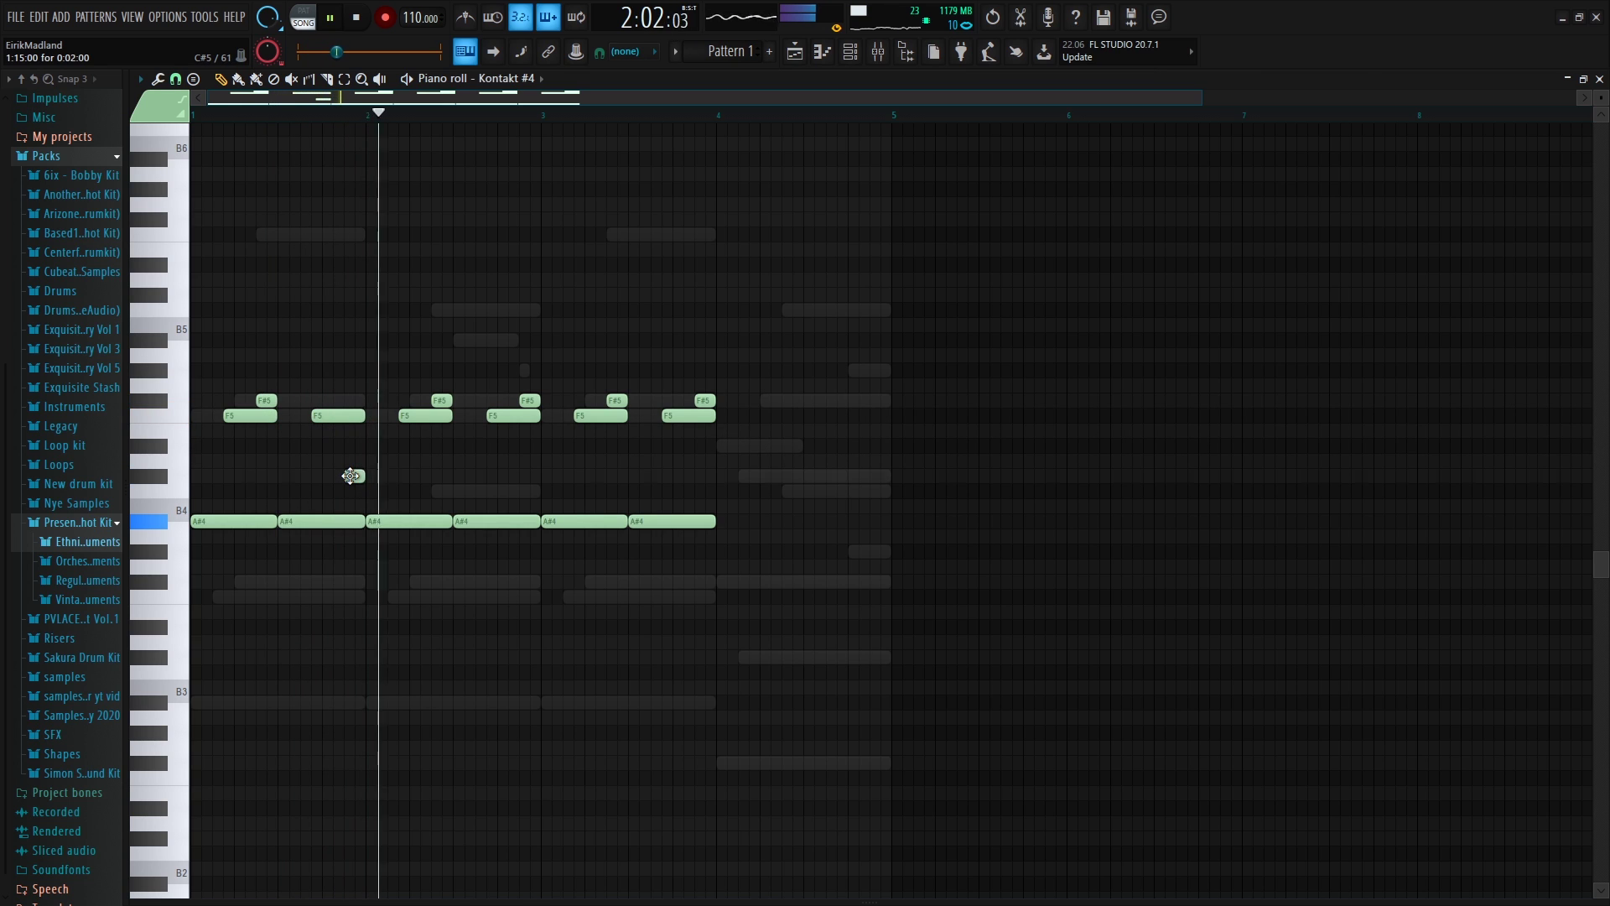
pyautogui.click(527, 490)
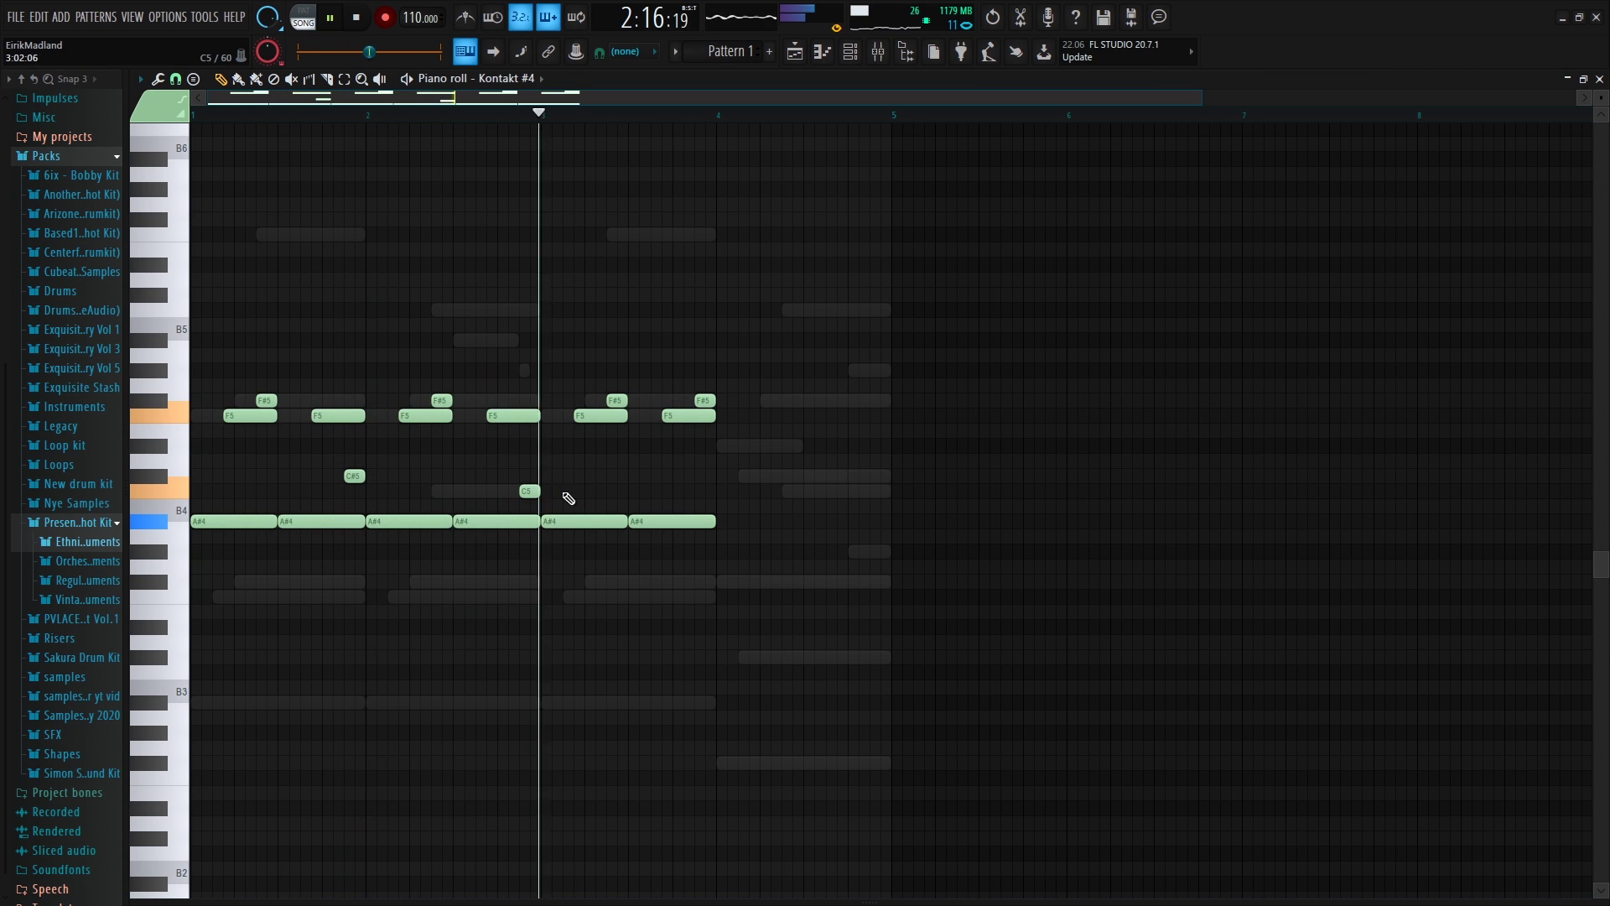
pyautogui.moveTo(702, 400); pyautogui.dragTo(704, 476)
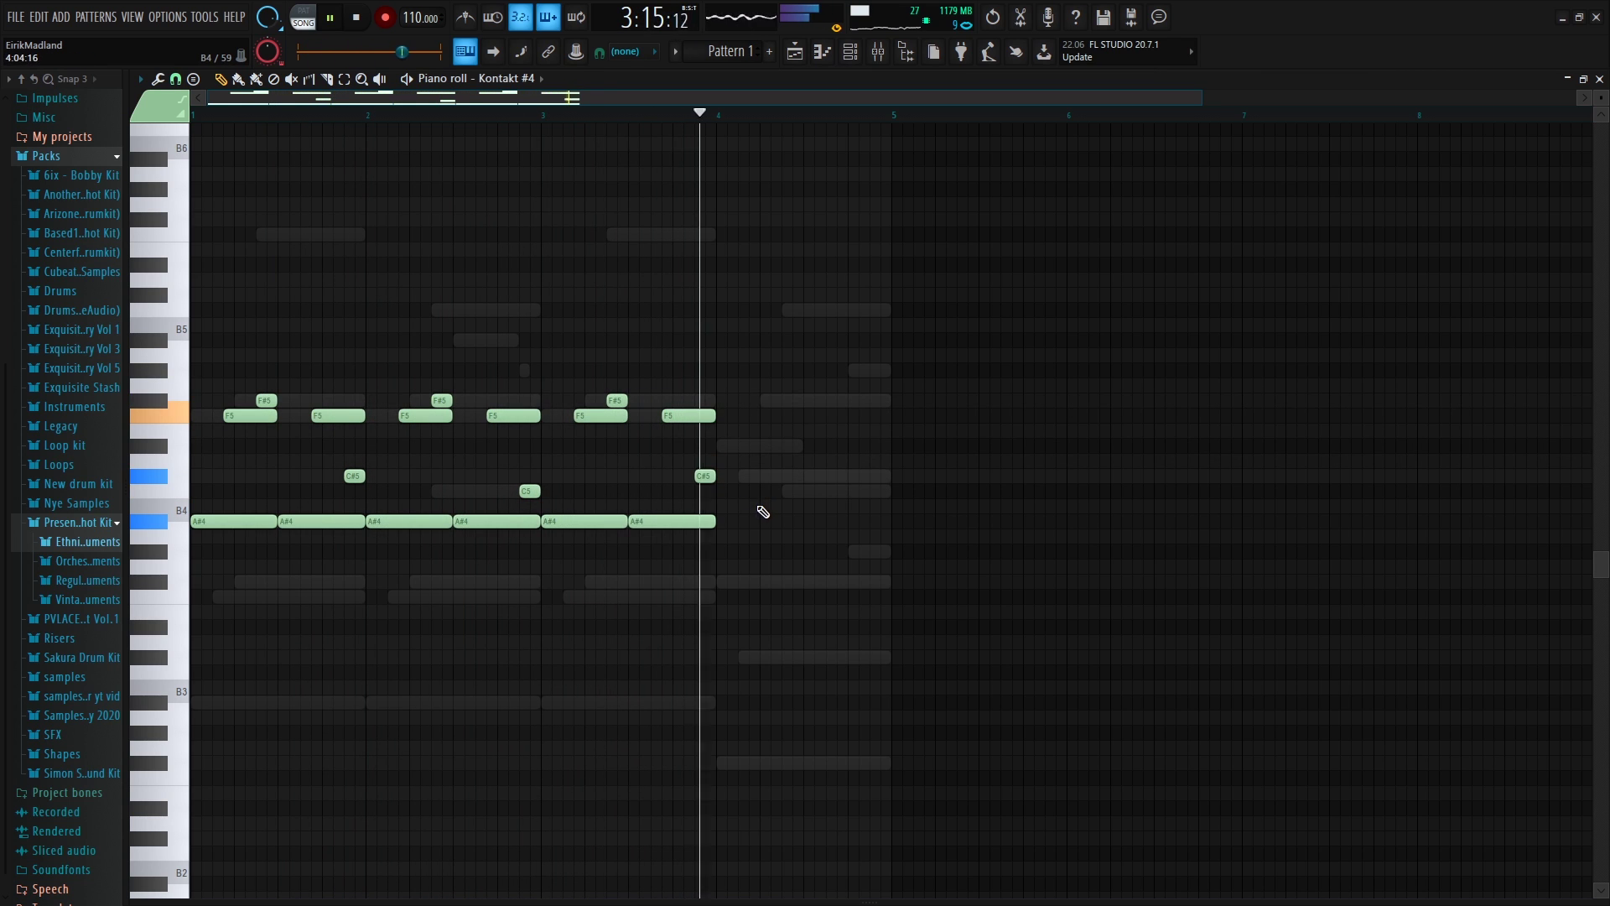
pyautogui.press('space')
# Duplicate bar 3 into bar 4, lower the copied A#4 notes to F#4 and the last note to C5, and play it
pyautogui.keyDown('ctrl'); pyautogui.moveTo(959, 601); pyautogui.dragTo(582, 385); pyautogui.keyUp('ctrl')
pyautogui.hotkey('ctrl', 'b')
pyautogui.keyDown('ctrl'); pyautogui.click(820, 550); pyautogui.keyUp('ctrl')
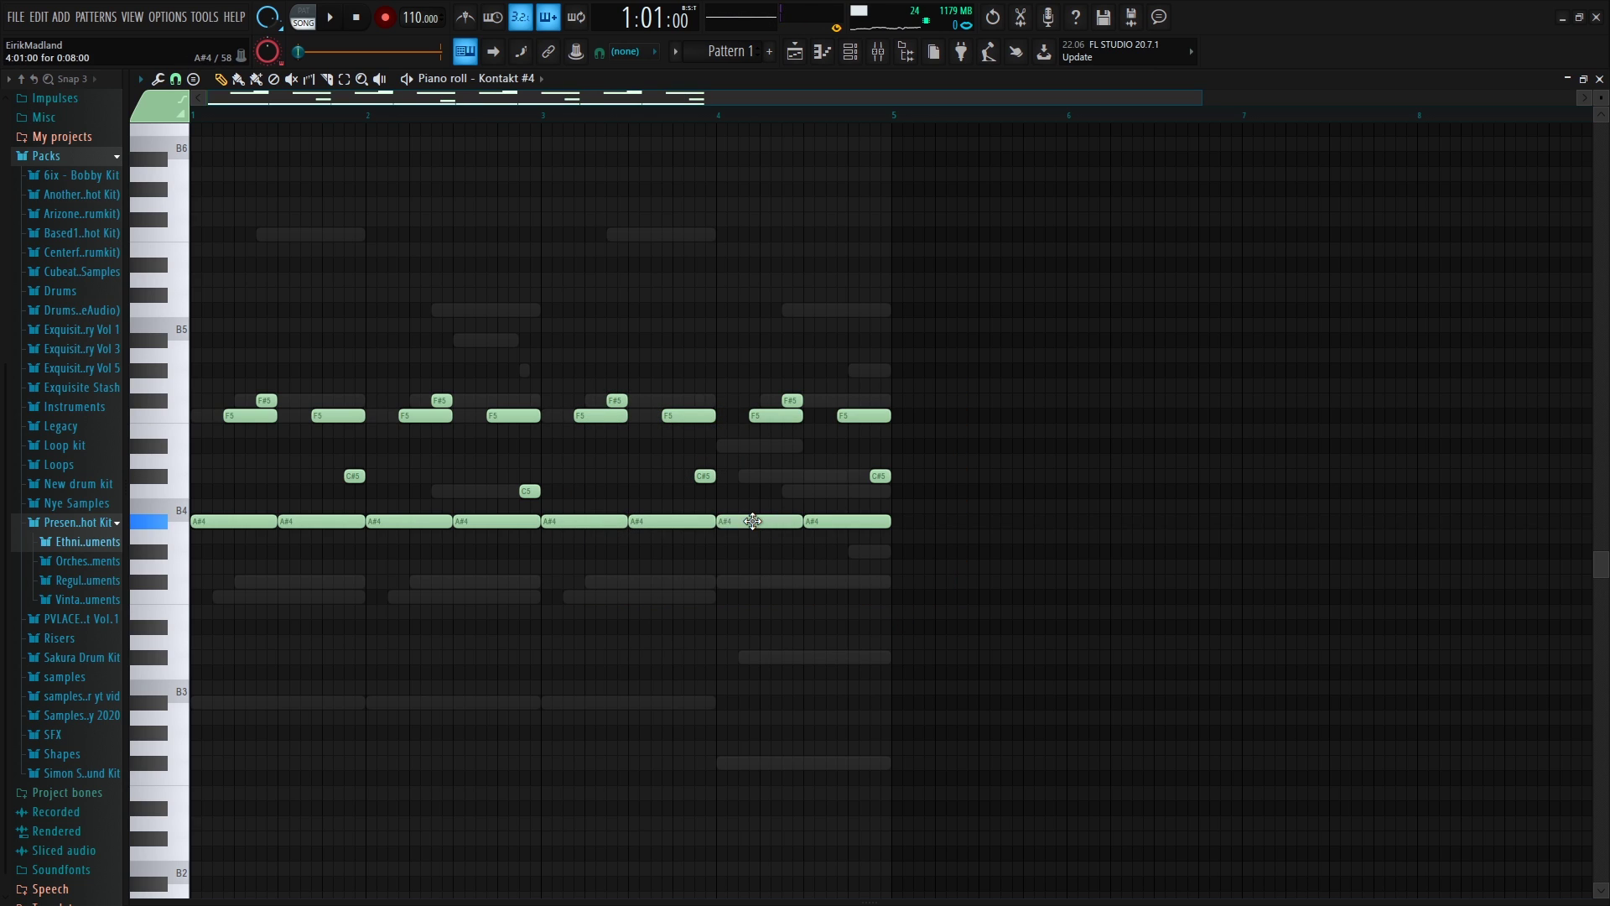
pyautogui.moveTo(753, 521); pyautogui.dragTo(816, 585)
pyautogui.moveTo(874, 479); pyautogui.dragTo(874, 493)
pyautogui.press('space')
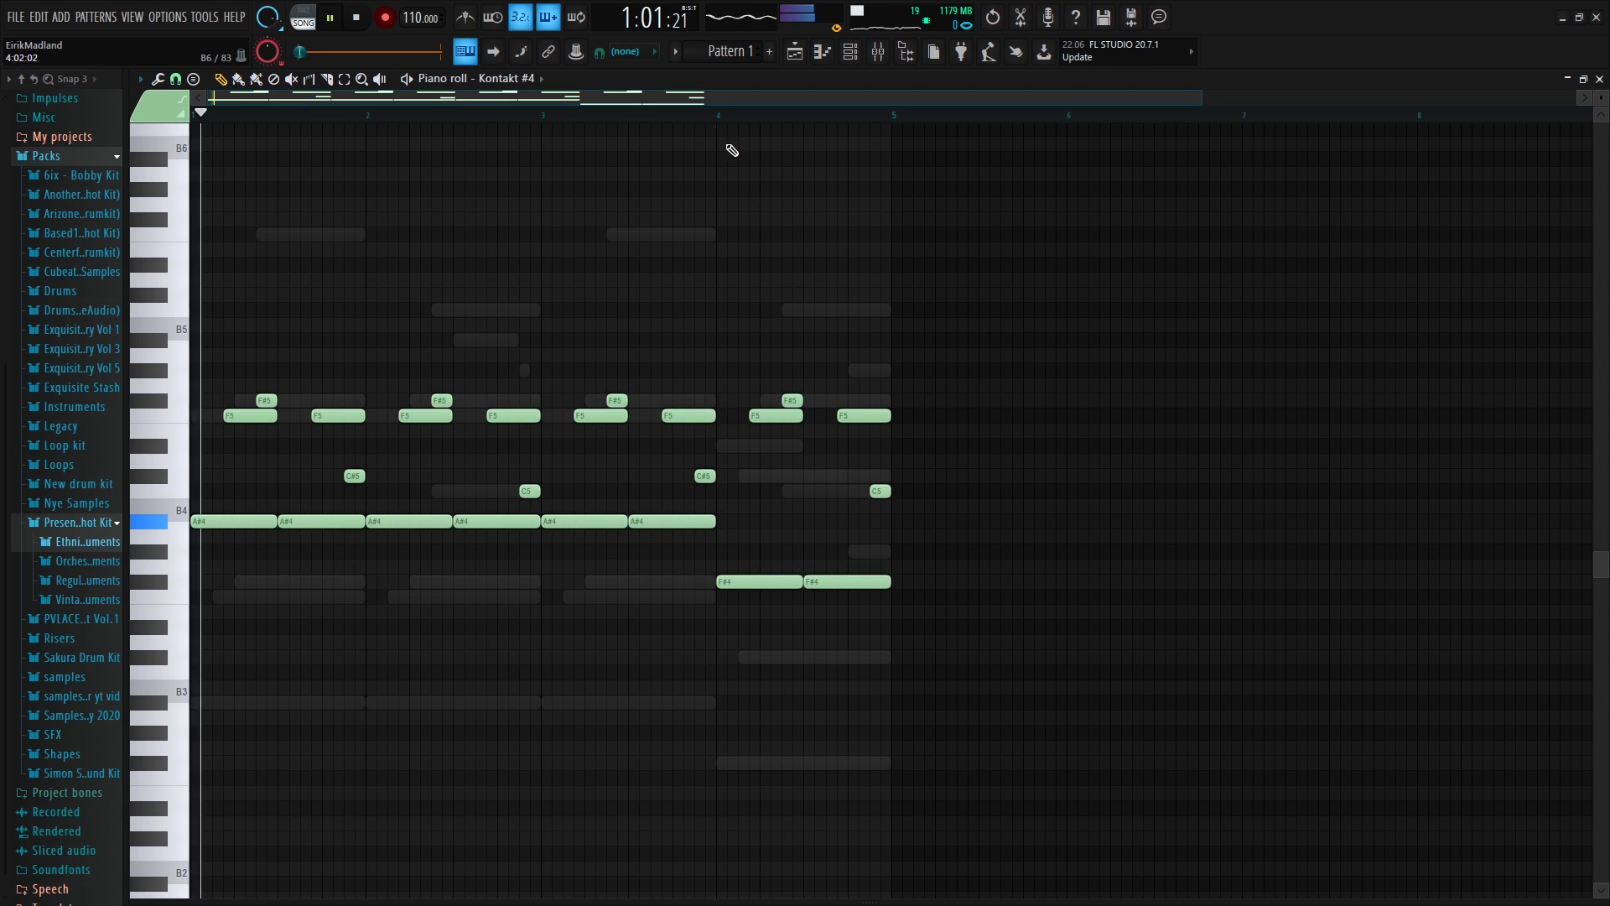
# Play the four-bar Kontakt #4 part from bar 4 and bring up the channel list to check its level against the other layers
pyautogui.click(716, 117)
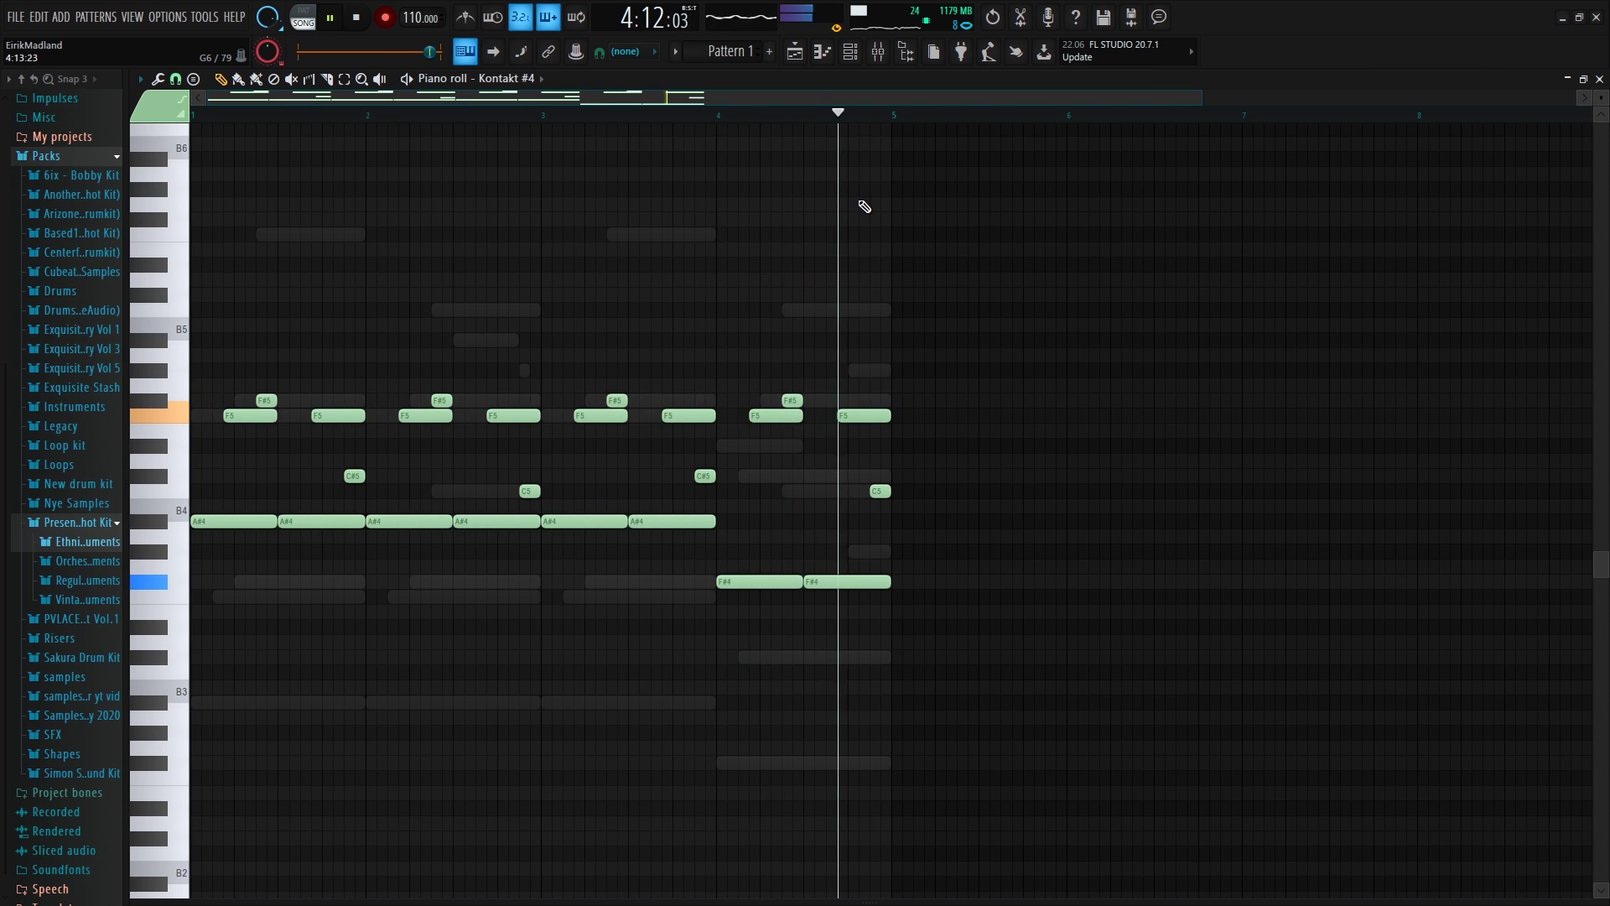
pyautogui.scroll(2, 460, 327)
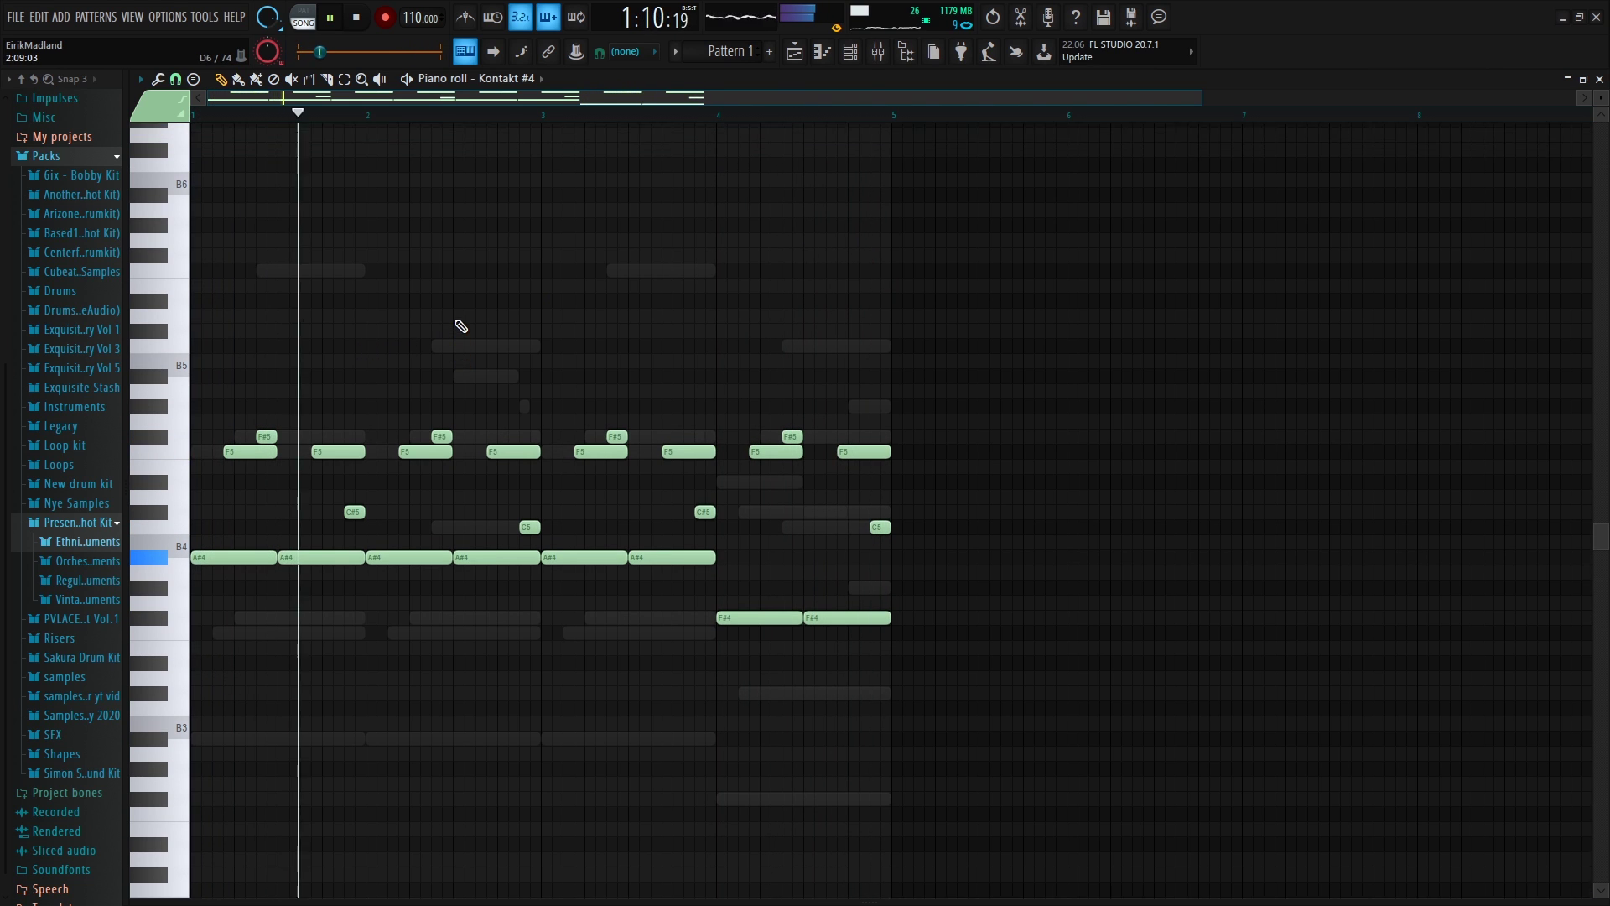
pyautogui.click(849, 51)
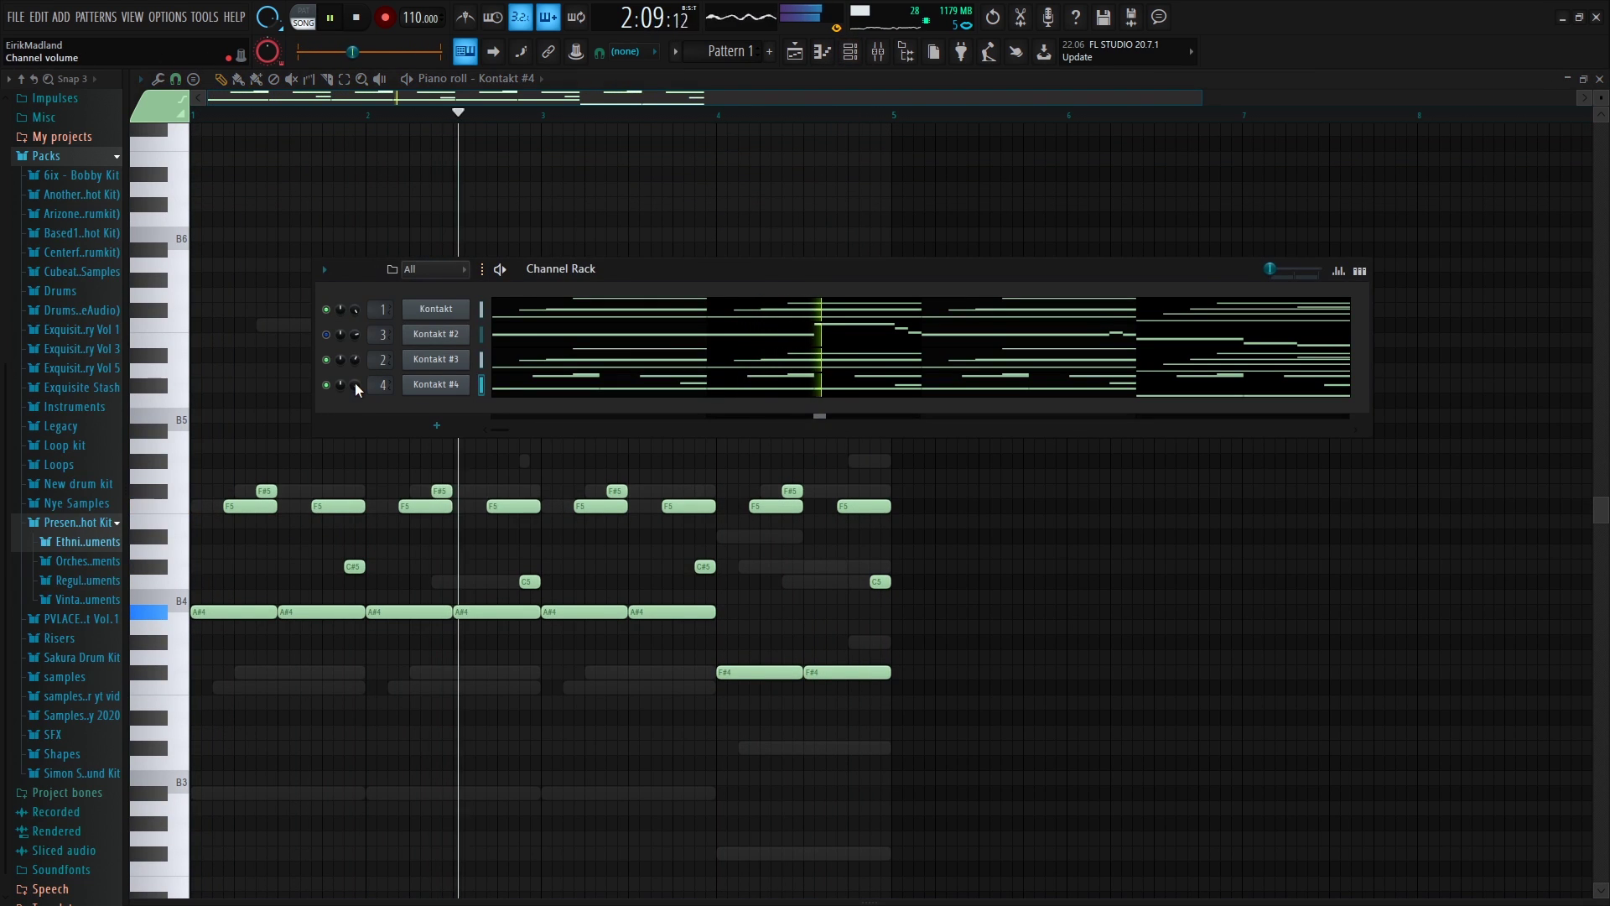
pyautogui.press('space')
# Add bar-long high notes to the Kontakt #4 part: A#5 in bars 1 and 3, C6 in bars 2 and 4
pyautogui.click(201, 430)
pyautogui.press('space')
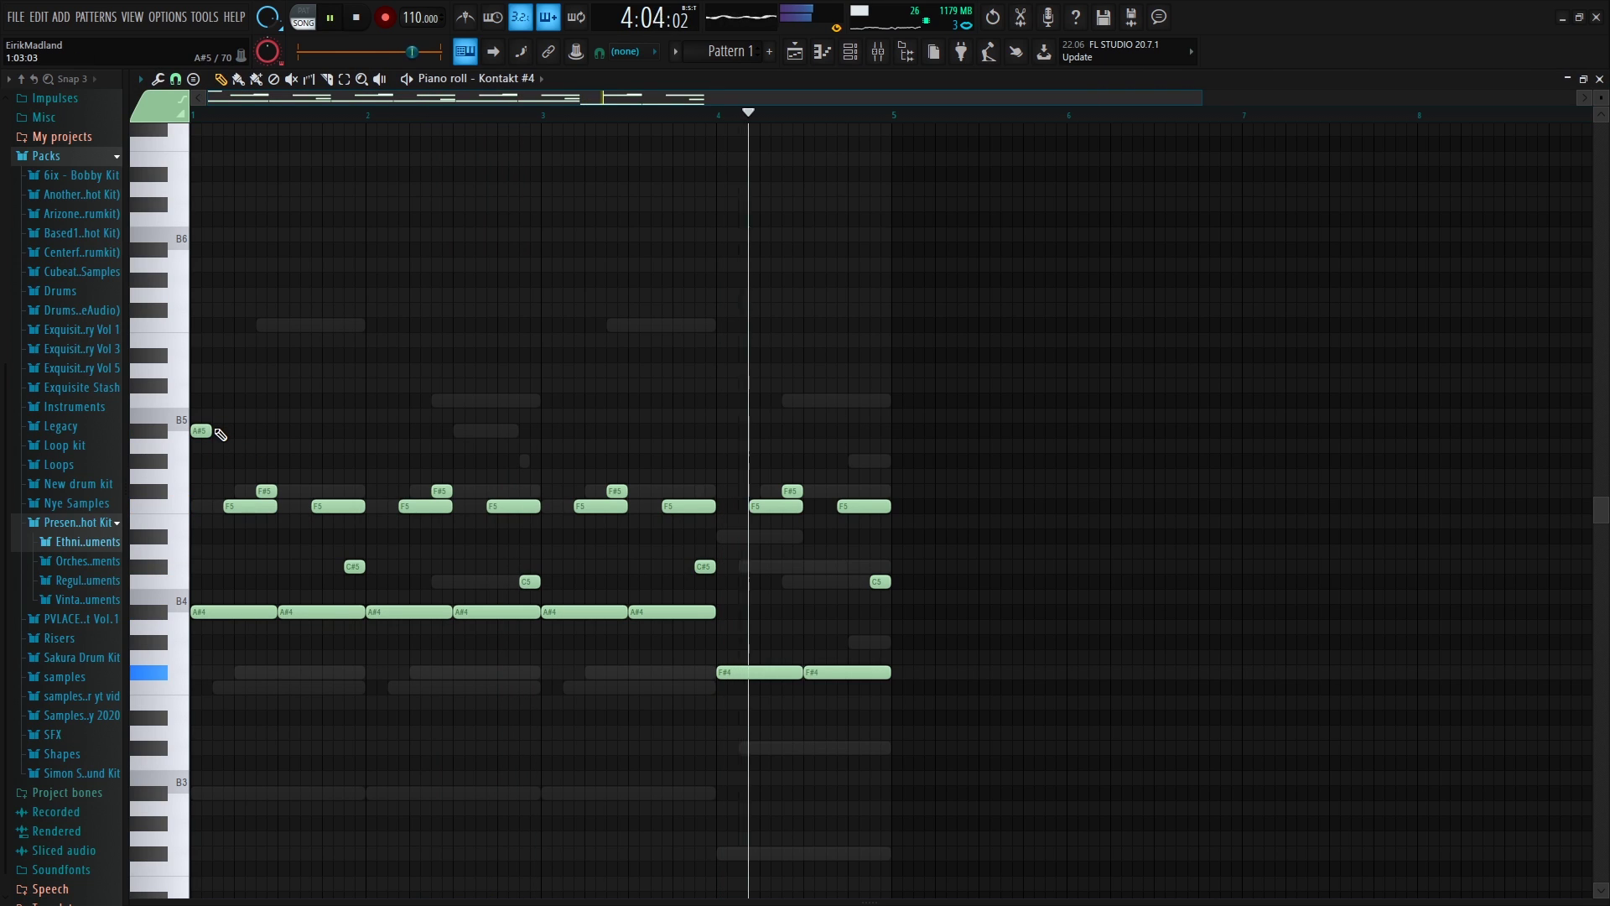
pyautogui.press('space')
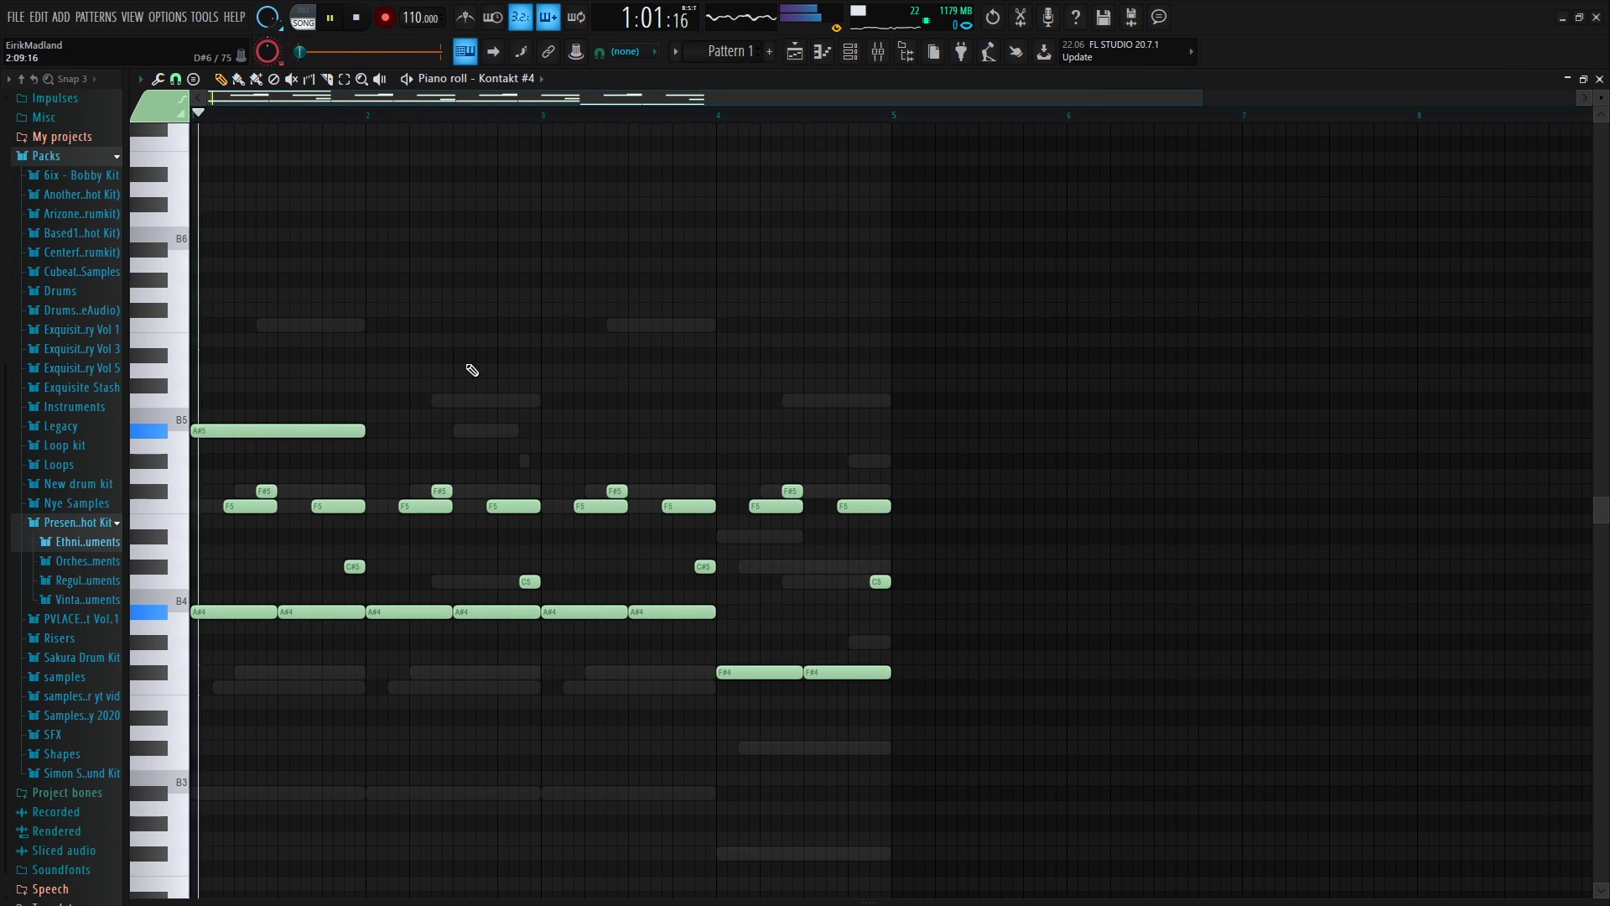
pyautogui.click(368, 402)
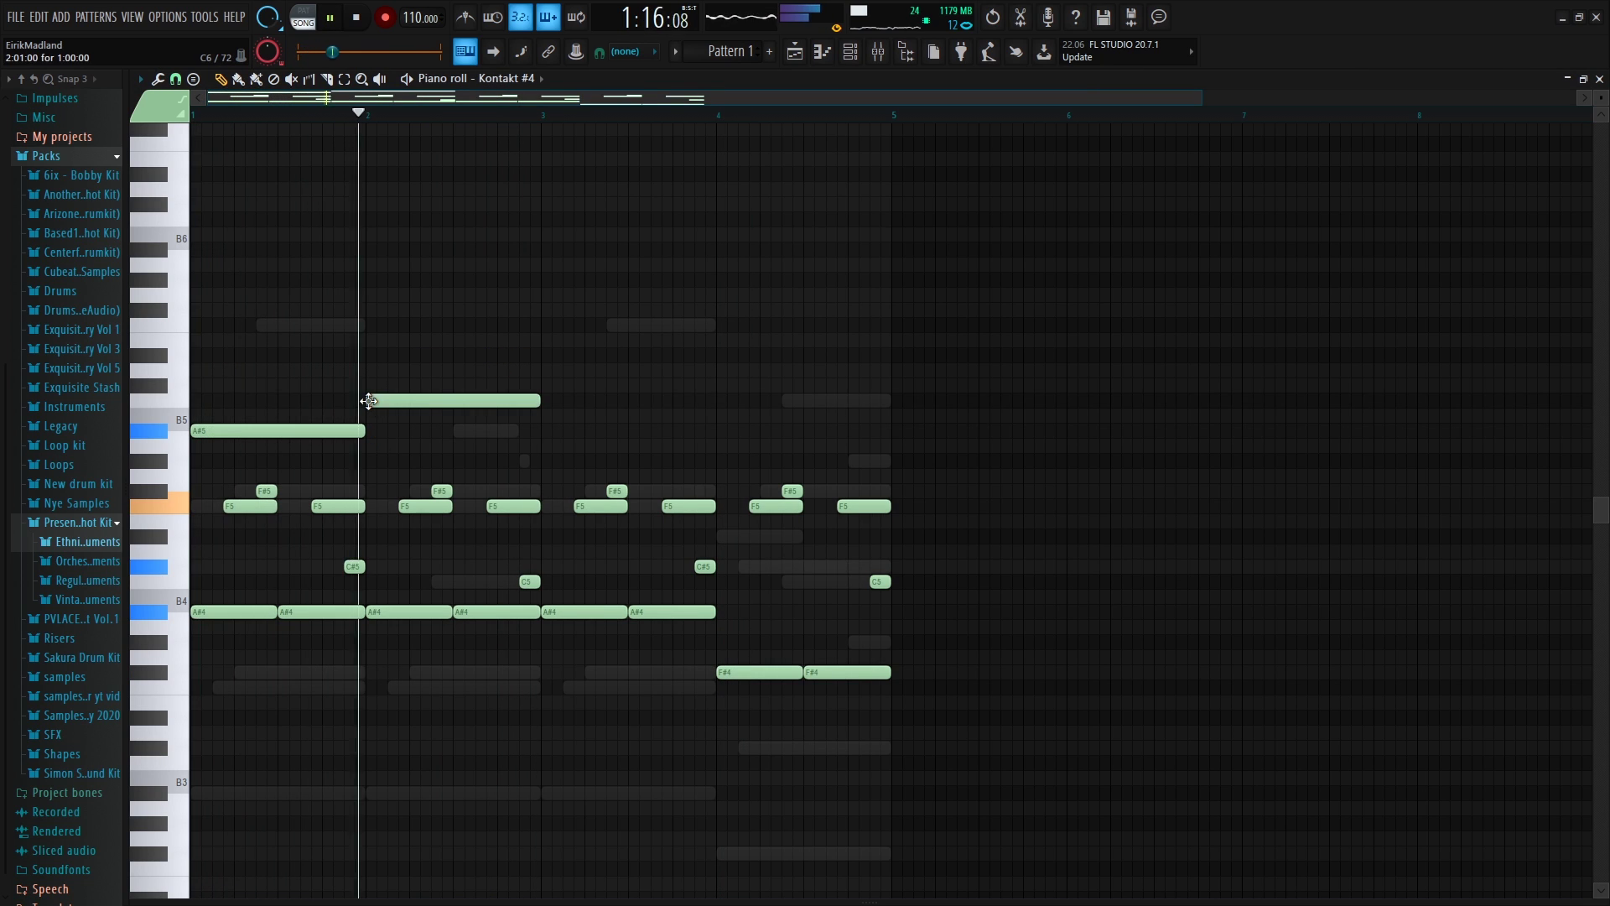
pyautogui.click(547, 432)
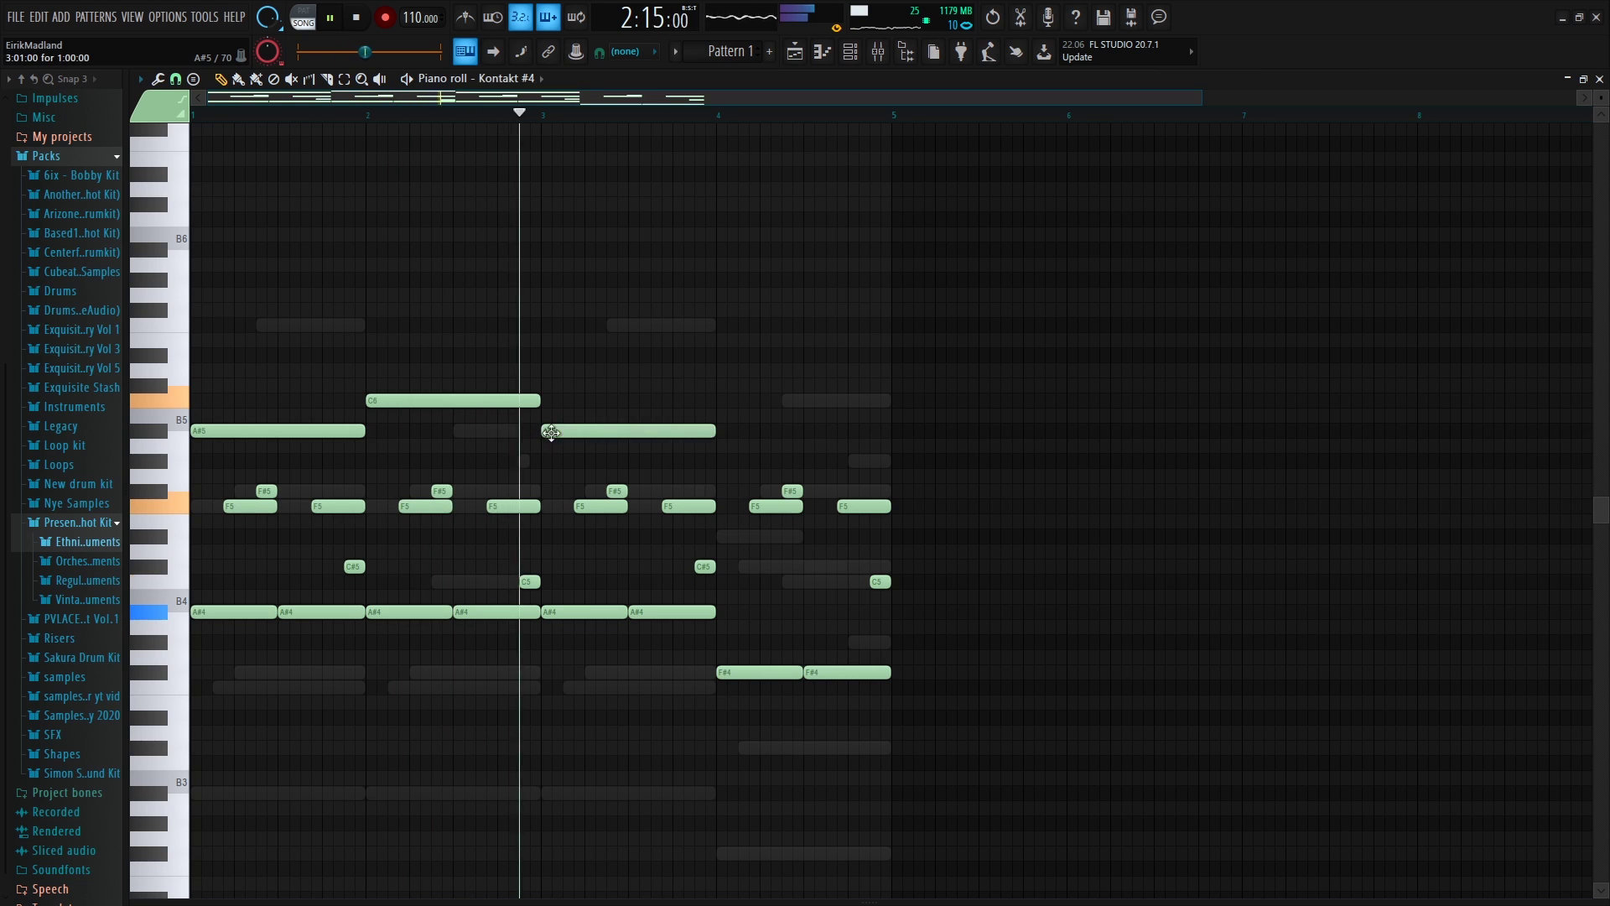
pyautogui.click(719, 402)
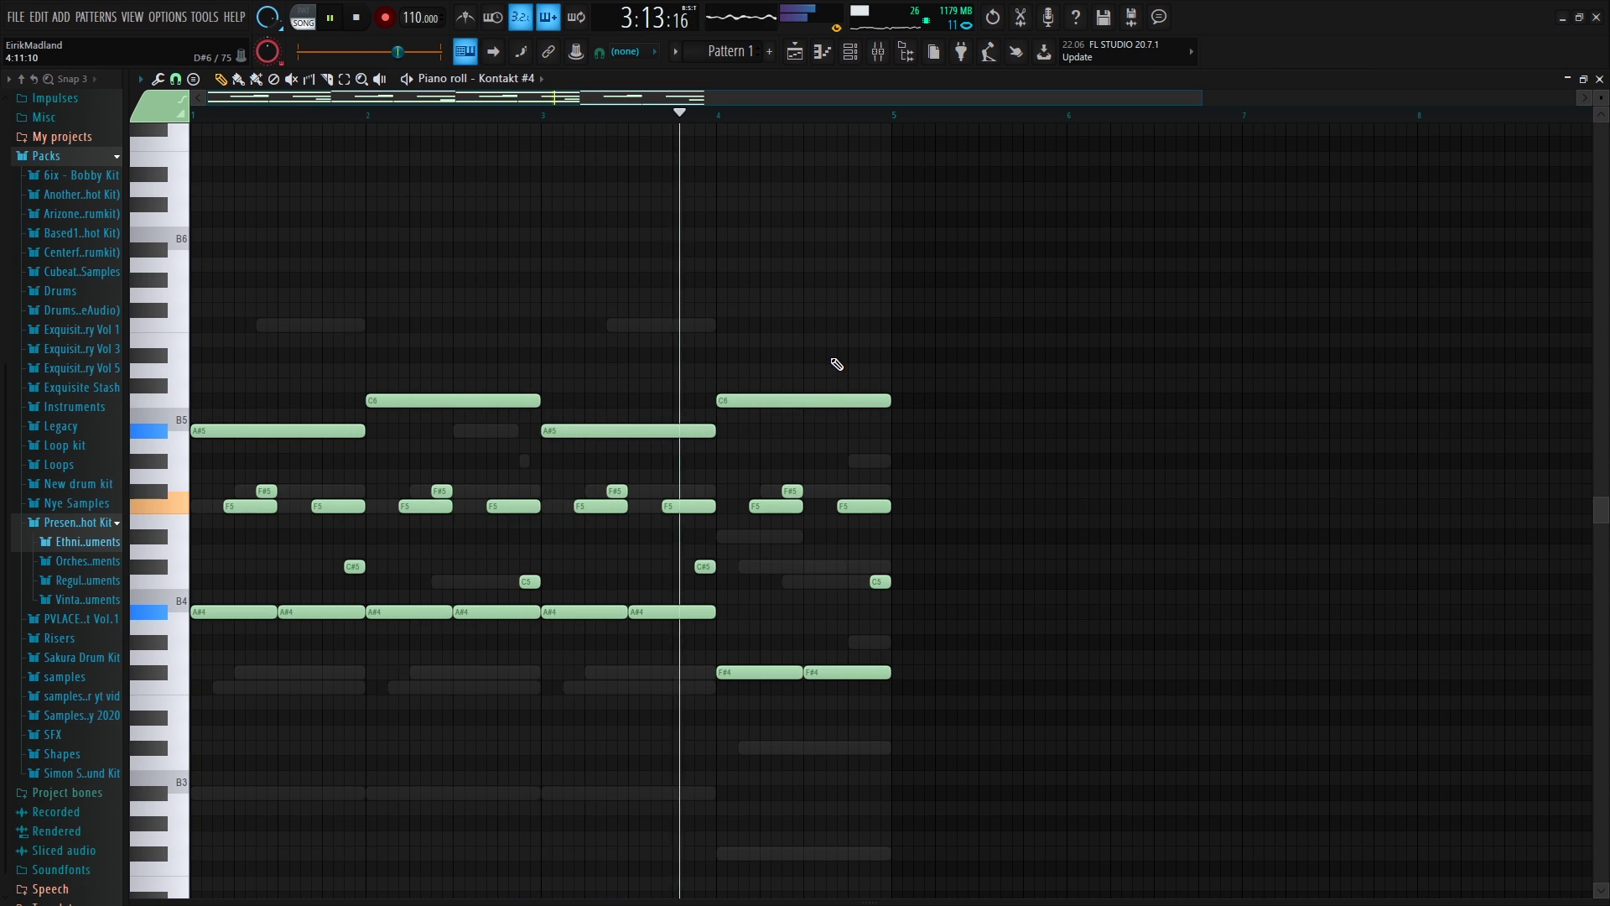
# Solo the Kontakt #4 channel and stop playback
pyautogui.click(849, 51)
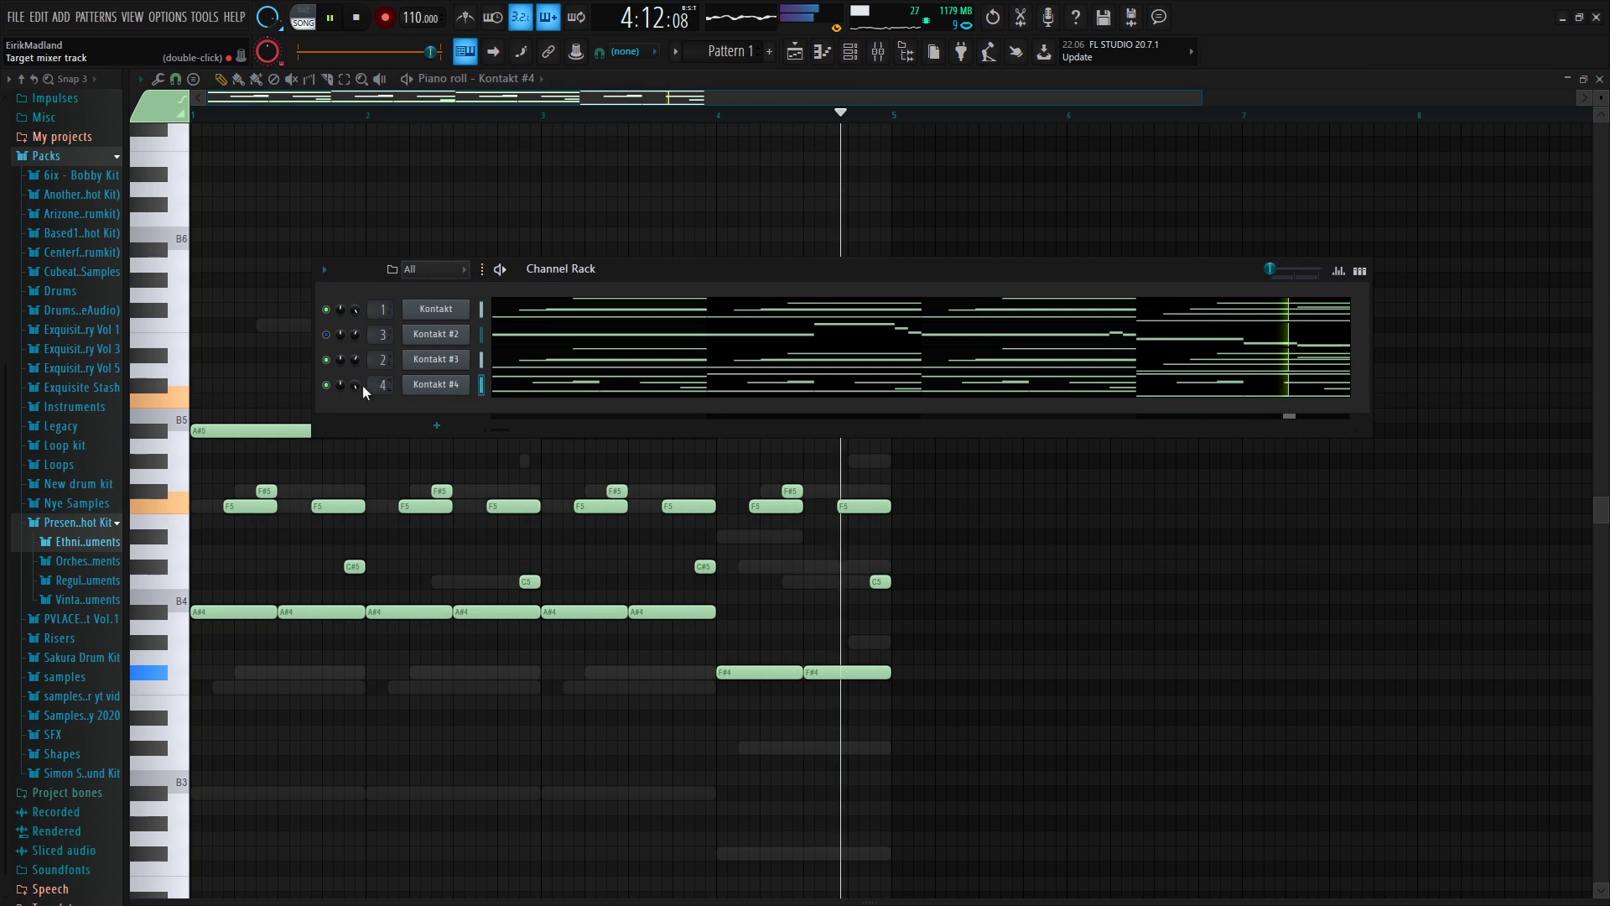
pyautogui.rightClick(326, 385)
pyautogui.press('space')
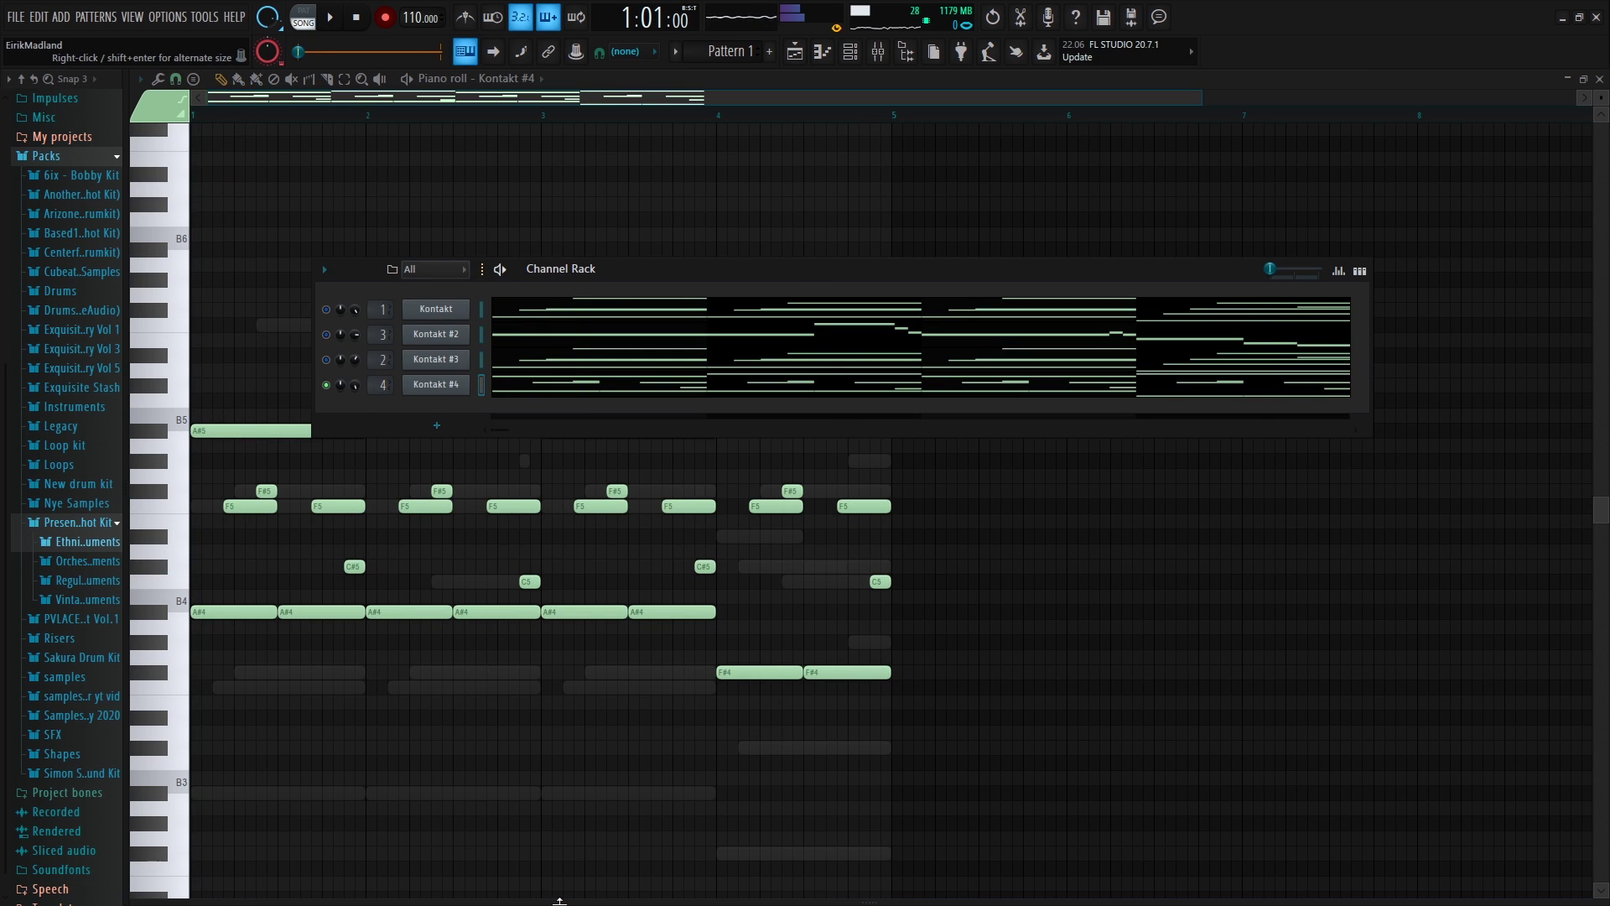
# Show the note velocities and delete all notes in bars 2 to 4, keeping only bar 1
pyautogui.moveTo(558, 901); pyautogui.dragTo(520, 902)
pyautogui.moveTo(314, 902); pyautogui.dragTo(355, 806)
pyautogui.click(159, 616)
pyautogui.click(208, 662)
pyautogui.moveTo(987, 738); pyautogui.dragTo(401, 337)
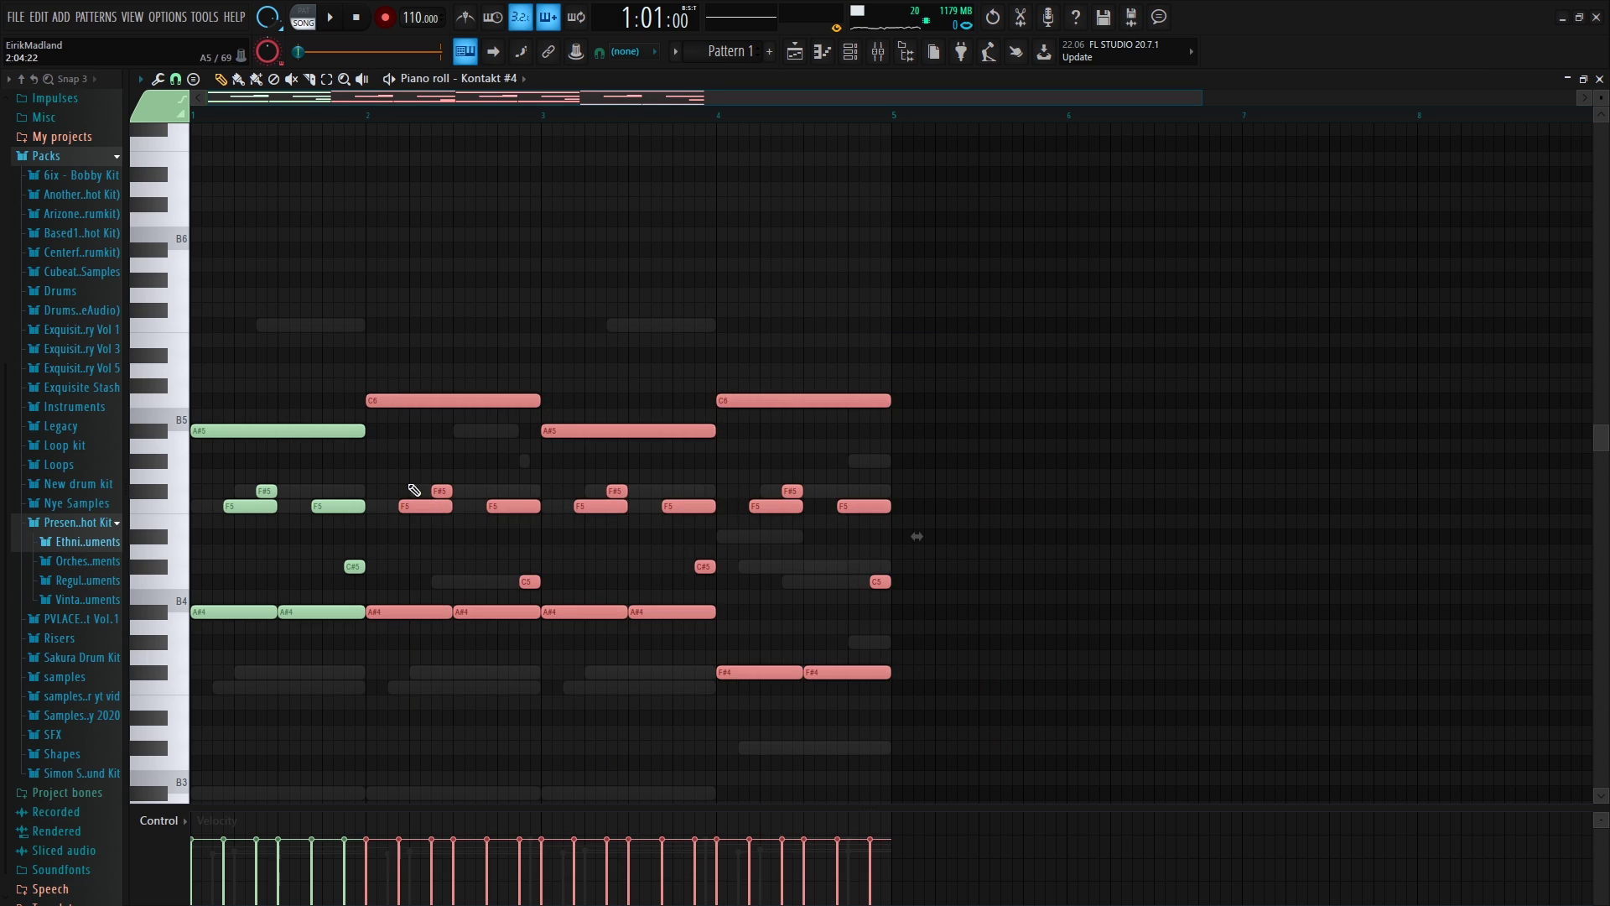
pyautogui.press('Delete')
# Lower the bar 1 note velocities to uneven levels, with the opening notes at about 66% and the F5 notes softest
pyautogui.moveTo(335, 809); pyautogui.dragTo(335, 736)
pyautogui.hotkey('ctrl', 'a')
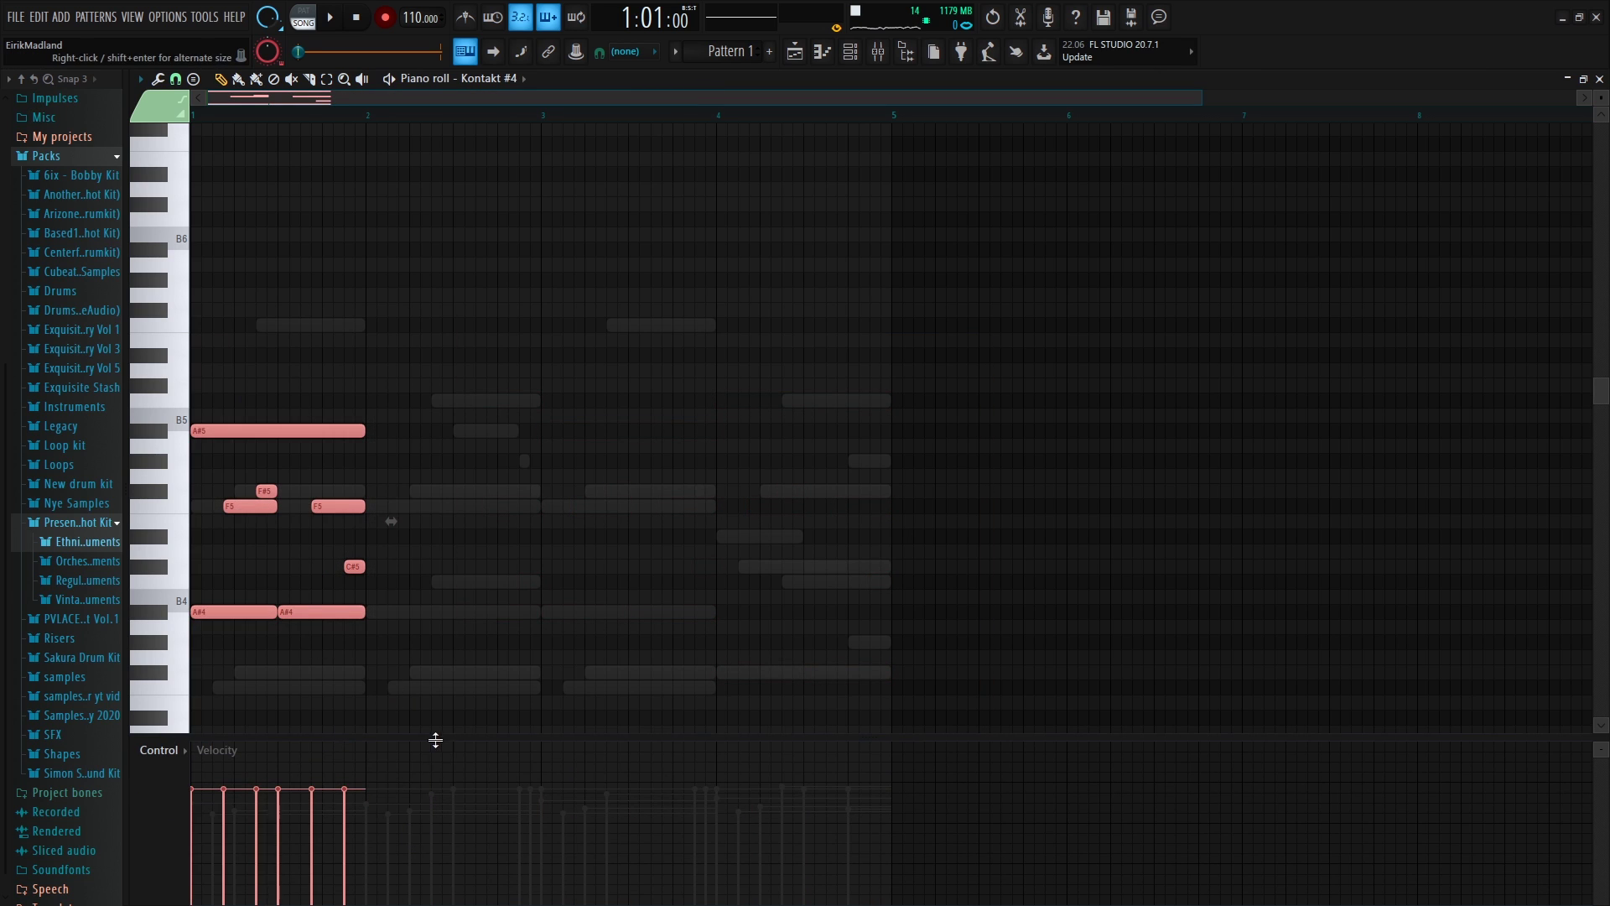
pyautogui.moveTo(436, 740); pyautogui.dragTo(439, 328)
pyautogui.press('space')
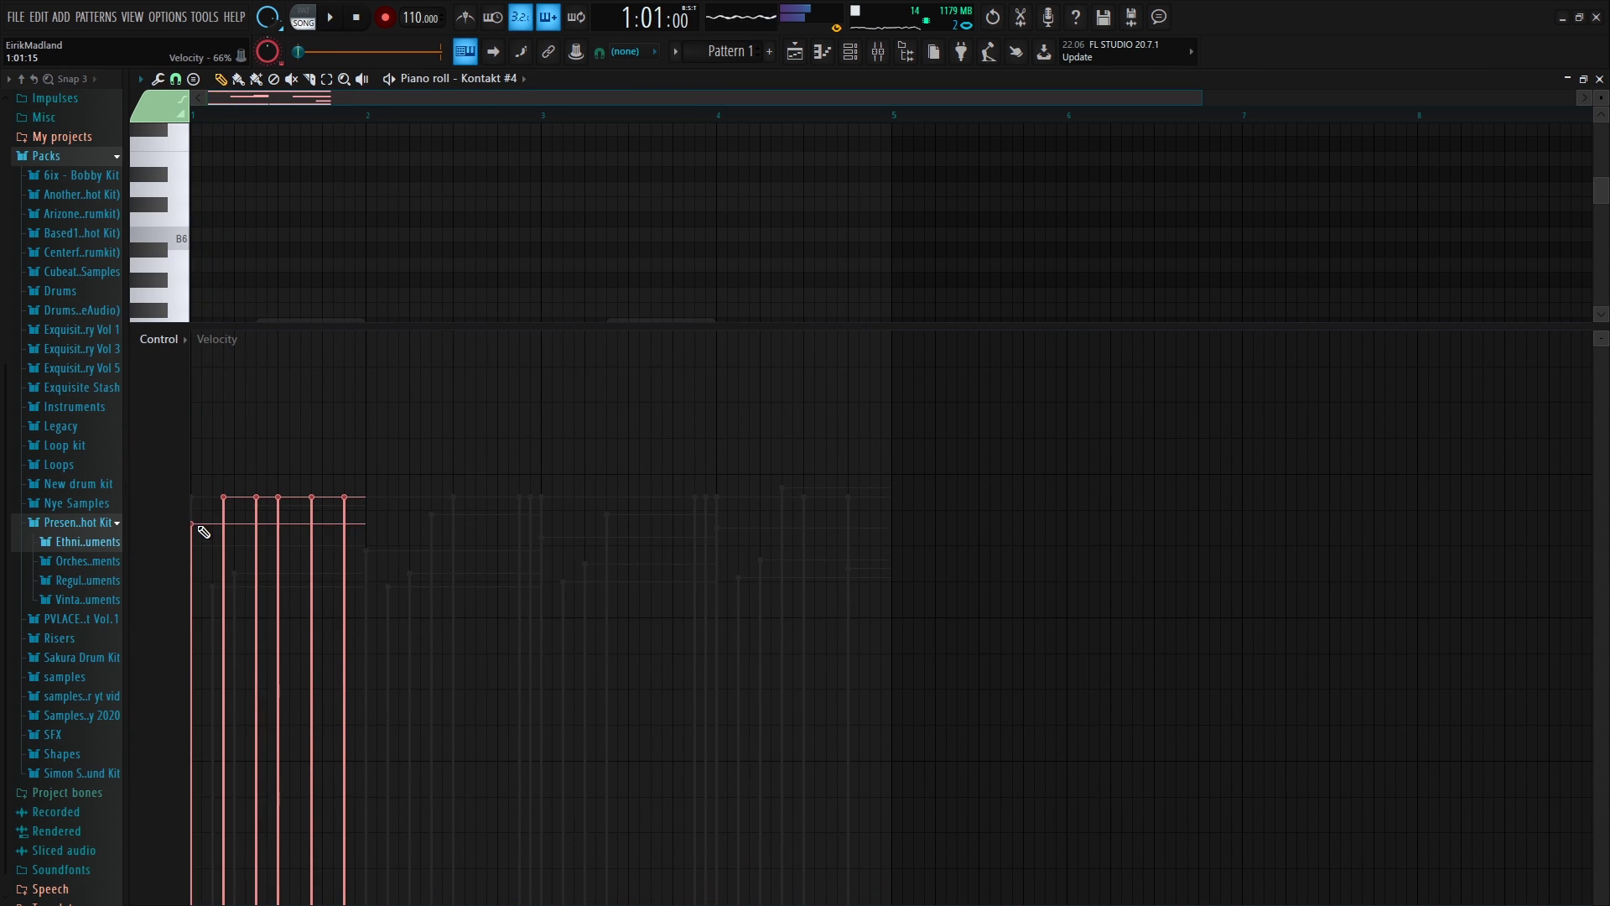
pyautogui.moveTo(229, 630); pyautogui.dragTo(266, 575)
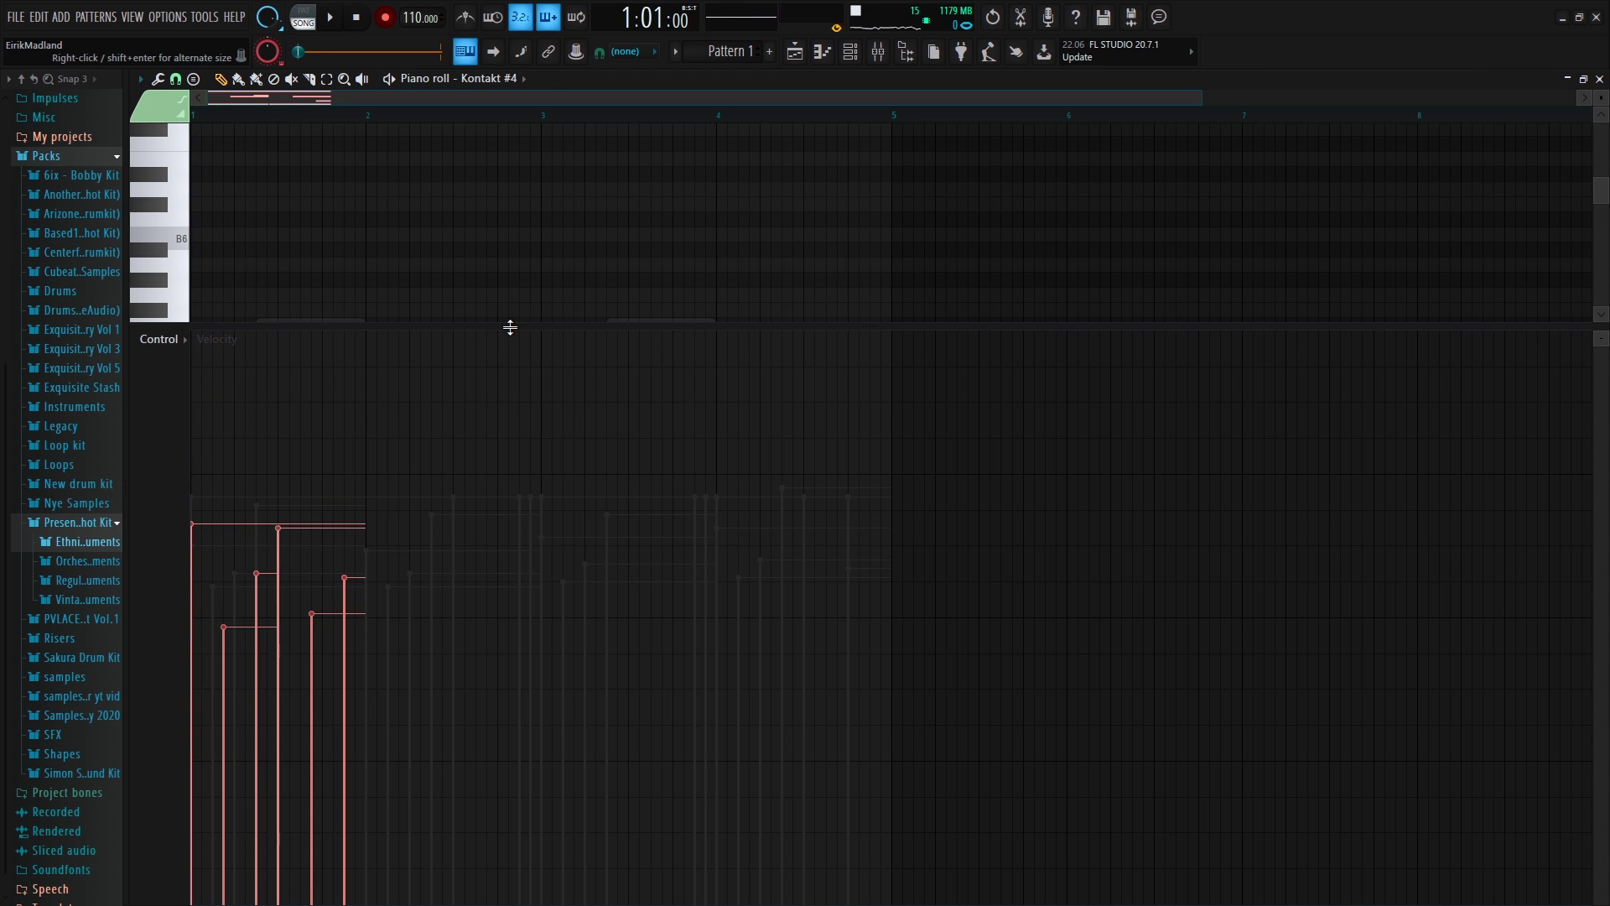
# Set the long A#5 velocity to about 73% and lower both A#4 notes to about 64%, auditioning the bar
pyautogui.moveTo(510, 327); pyautogui.dragTo(520, 646)
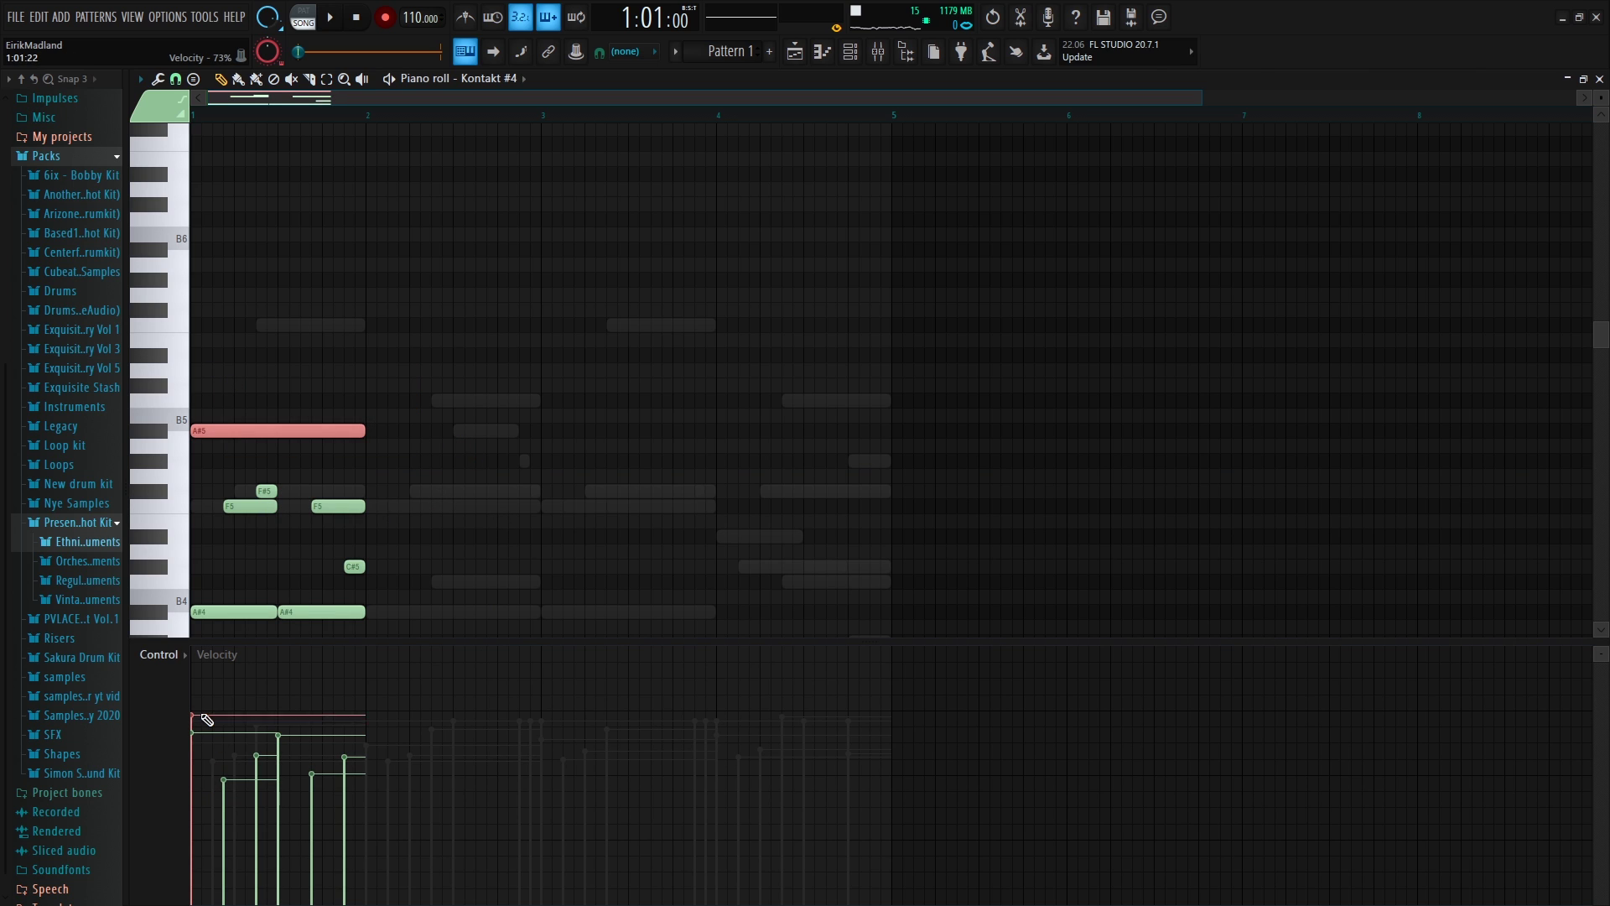
pyautogui.press('space')
pyautogui.scroll(-3, 316, 484)
pyautogui.keyDown('ctrl'); pyautogui.moveTo(340, 482); pyautogui.dragTo(231, 460); pyautogui.keyUp('ctrl')
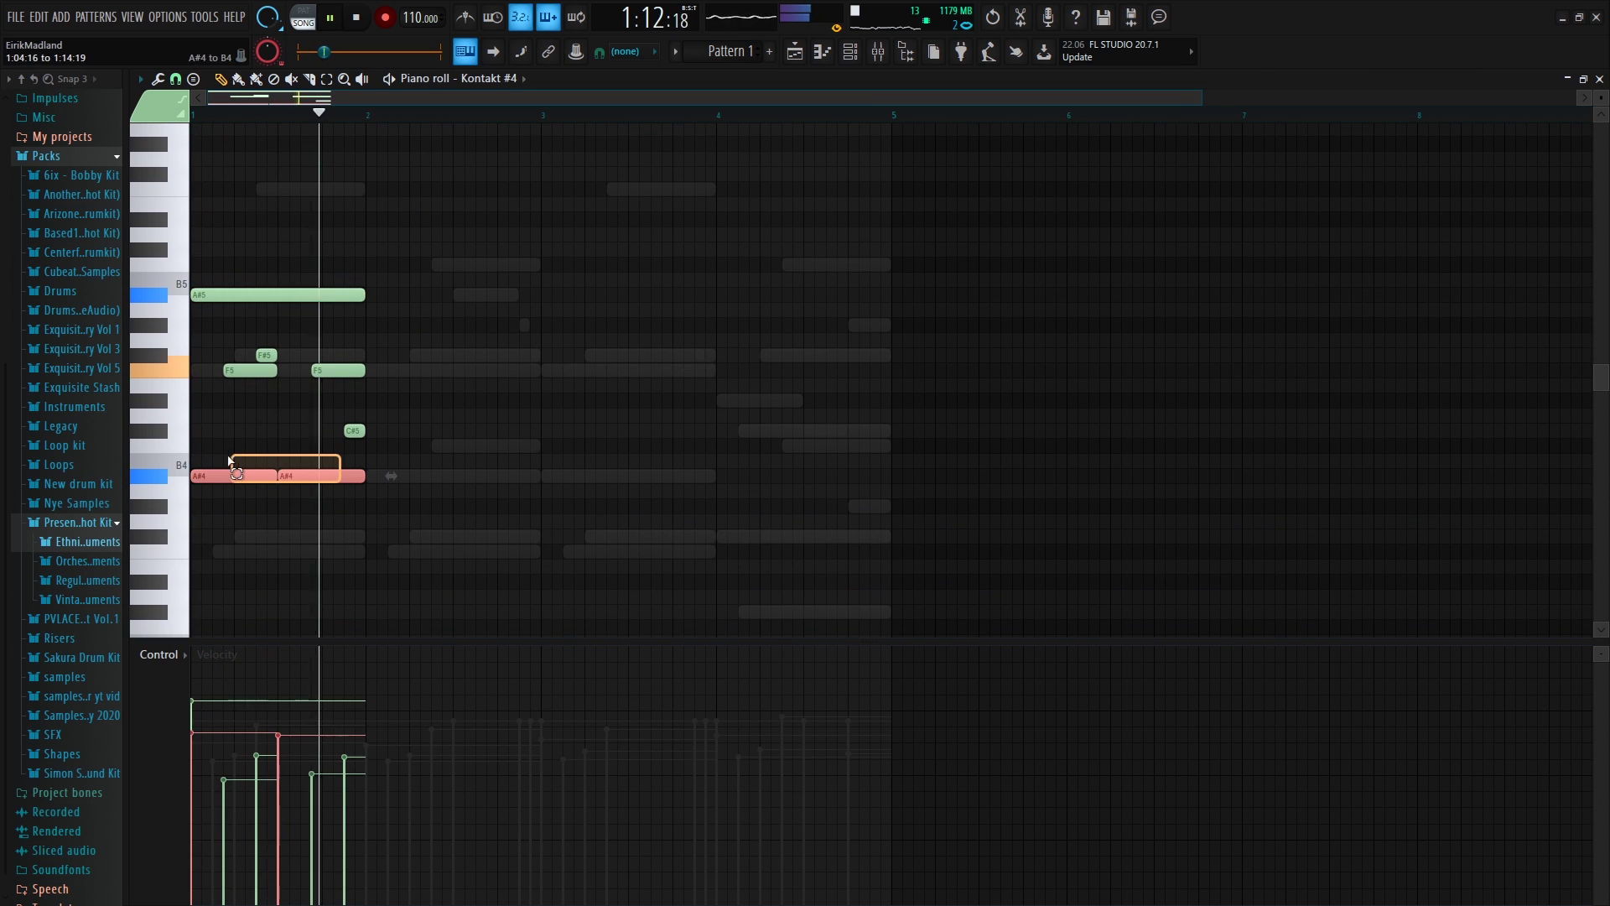
pyautogui.press('space')
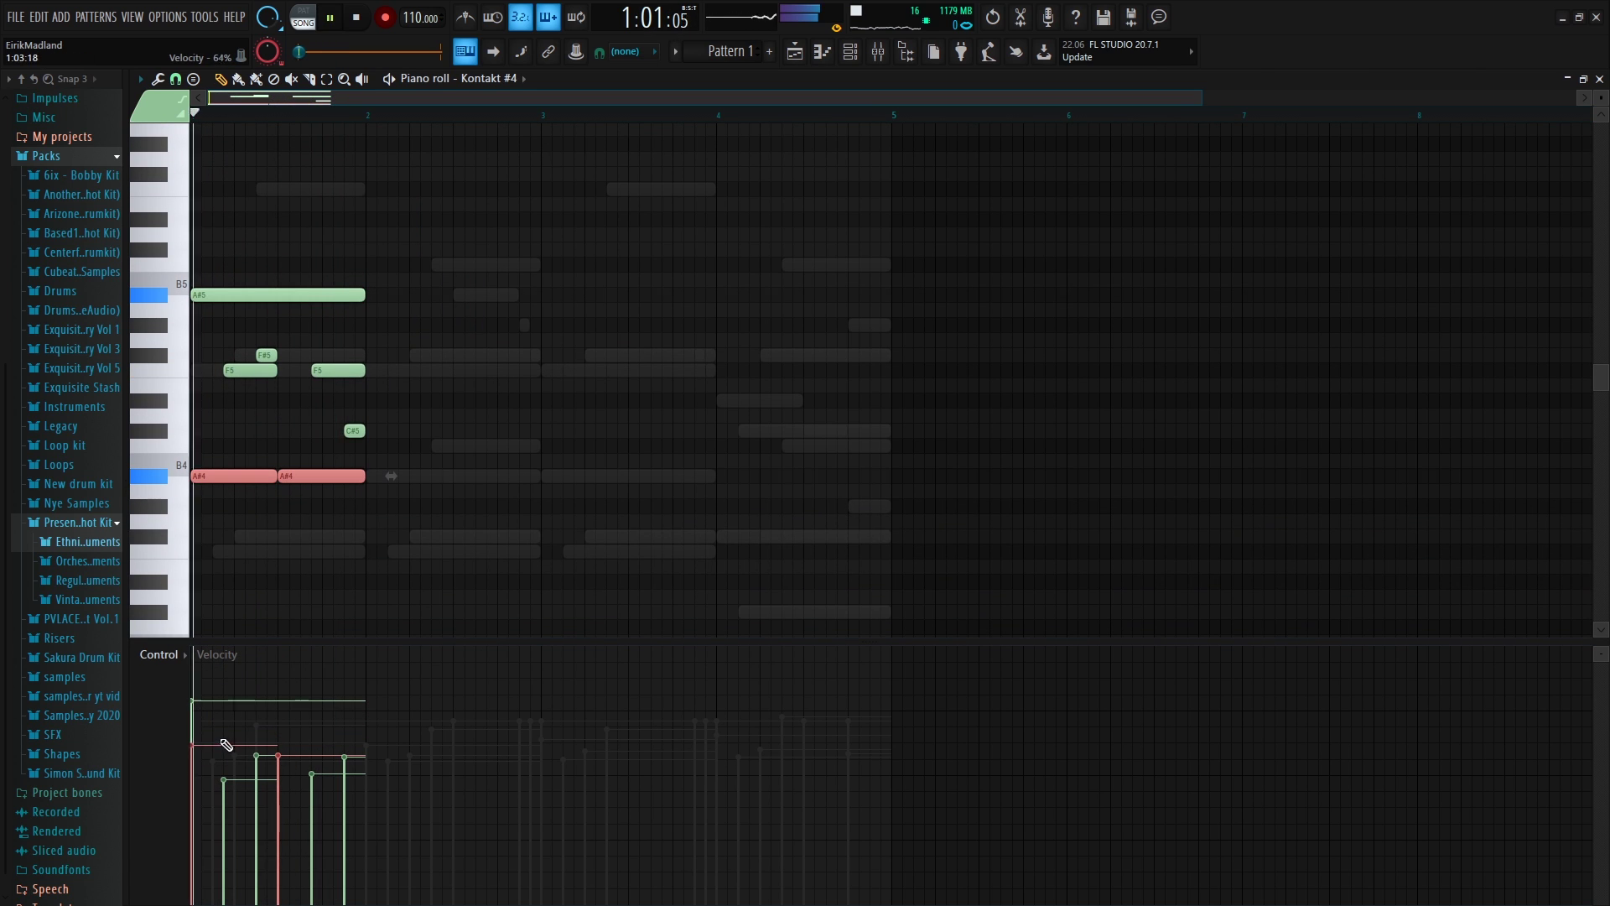
pyautogui.keyDown('ctrl'); pyautogui.moveTo(295, 315); pyautogui.dragTo(273, 291); pyautogui.keyUp('ctrl')
pyautogui.press('space')
pyautogui.press('space')
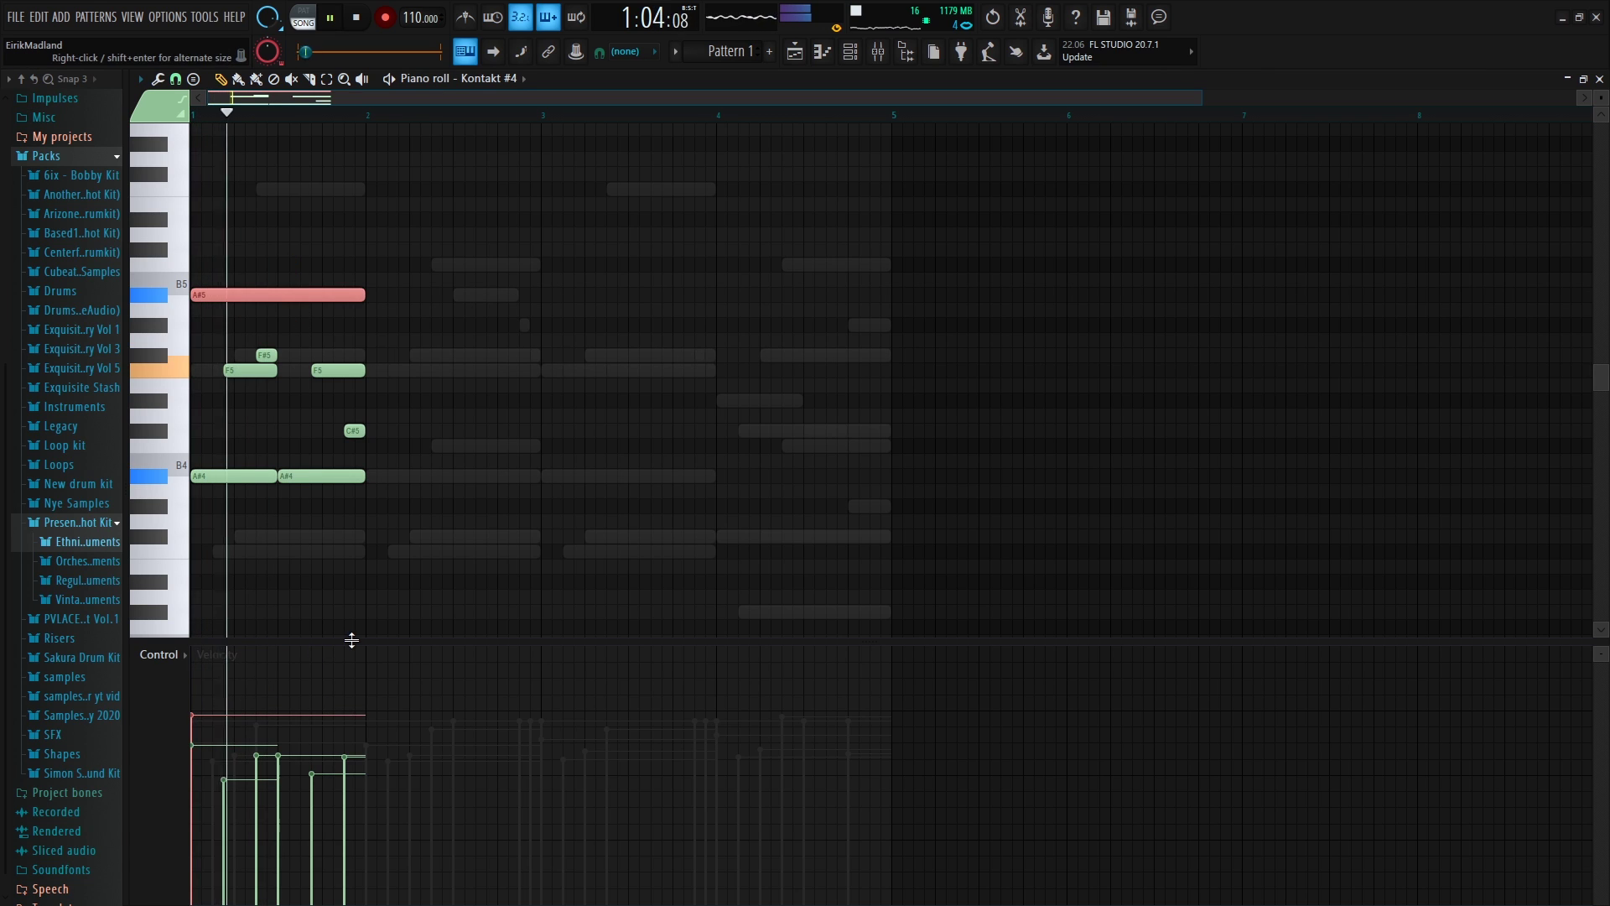
# Hide the velocity lane, duplicate bar 1 into bar 2, raise its A#5 to C6, and copy both bars into bars 3 and 4
pyautogui.rightClick(349, 641)
pyautogui.hotkey('ctrl', 'a')
pyautogui.hotkey('ctrl', 'b')
pyautogui.hotkey('ctrl', 'd')
pyautogui.press('space')
pyautogui.moveTo(453, 300)
pyautogui.mouseDown()
pyautogui.moveTo(449, 255)
pyautogui.moveTo(453, 270)
pyautogui.mouseUp()
pyautogui.hotkey('ctrl', 'a')
pyautogui.hotkey('ctrl', 'b')
pyautogui.hotkey('ctrl', 'd')
# Lower the two A#4 notes in bar 4 by four semitones to F#4 and play the part
pyautogui.keyDown('ctrl'); pyautogui.moveTo(939, 511); pyautogui.dragTo(763, 463); pyautogui.keyUp('ctrl')
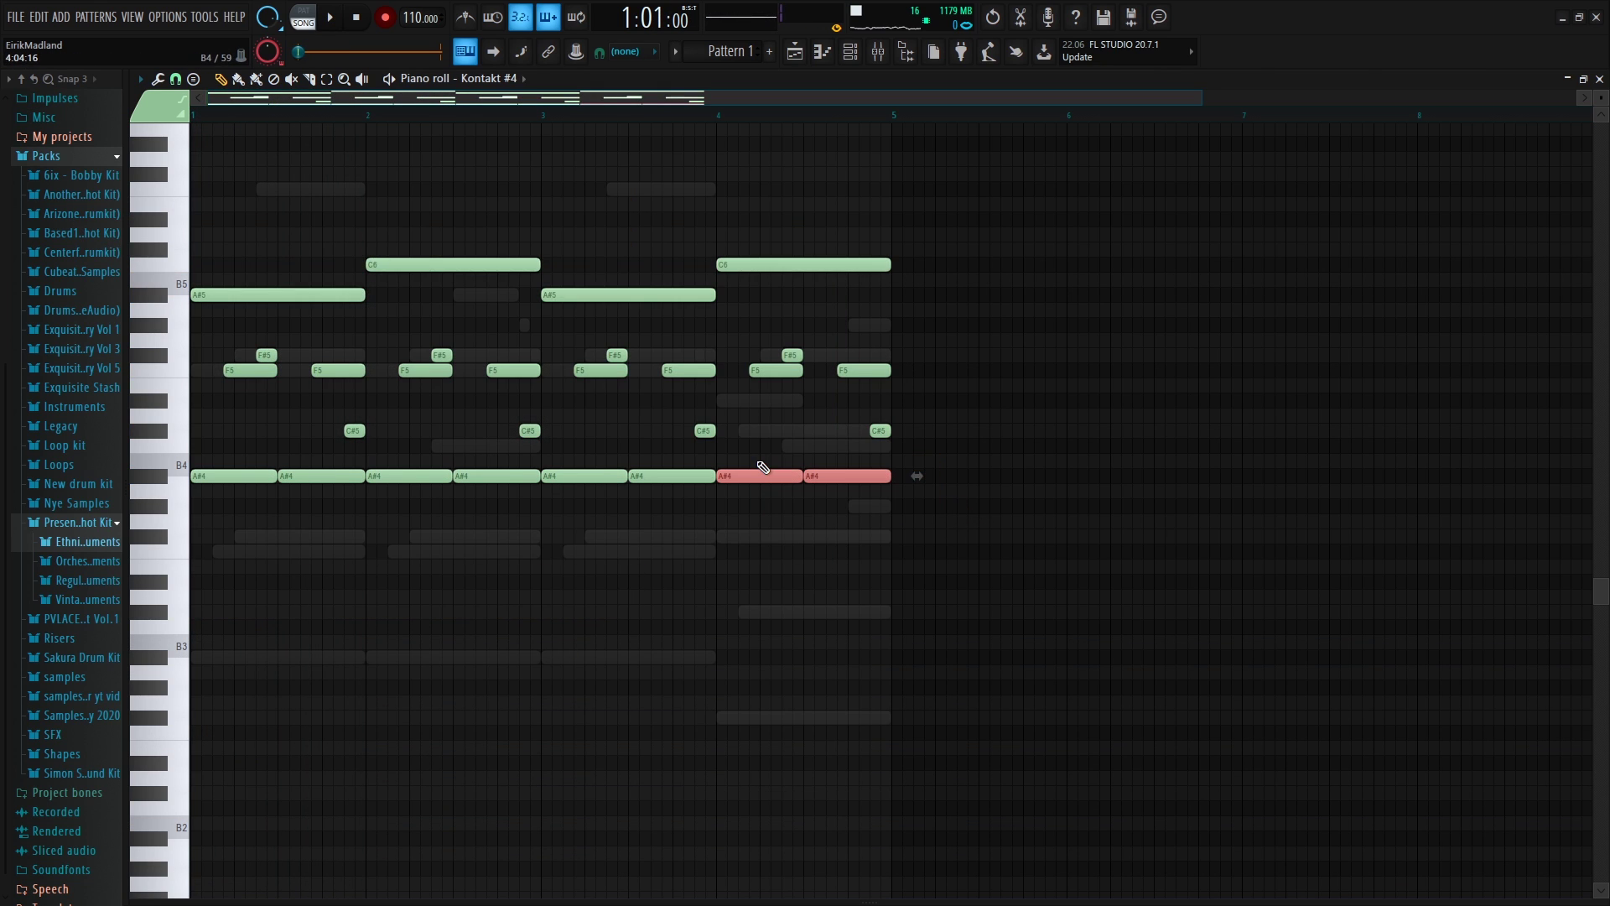
pyautogui.press('Down')
pyautogui.press('Down')
pyautogui.press('Down')
pyautogui.press('Down')
pyautogui.press('space')
pyautogui.hotkey('ctrl', 'd')
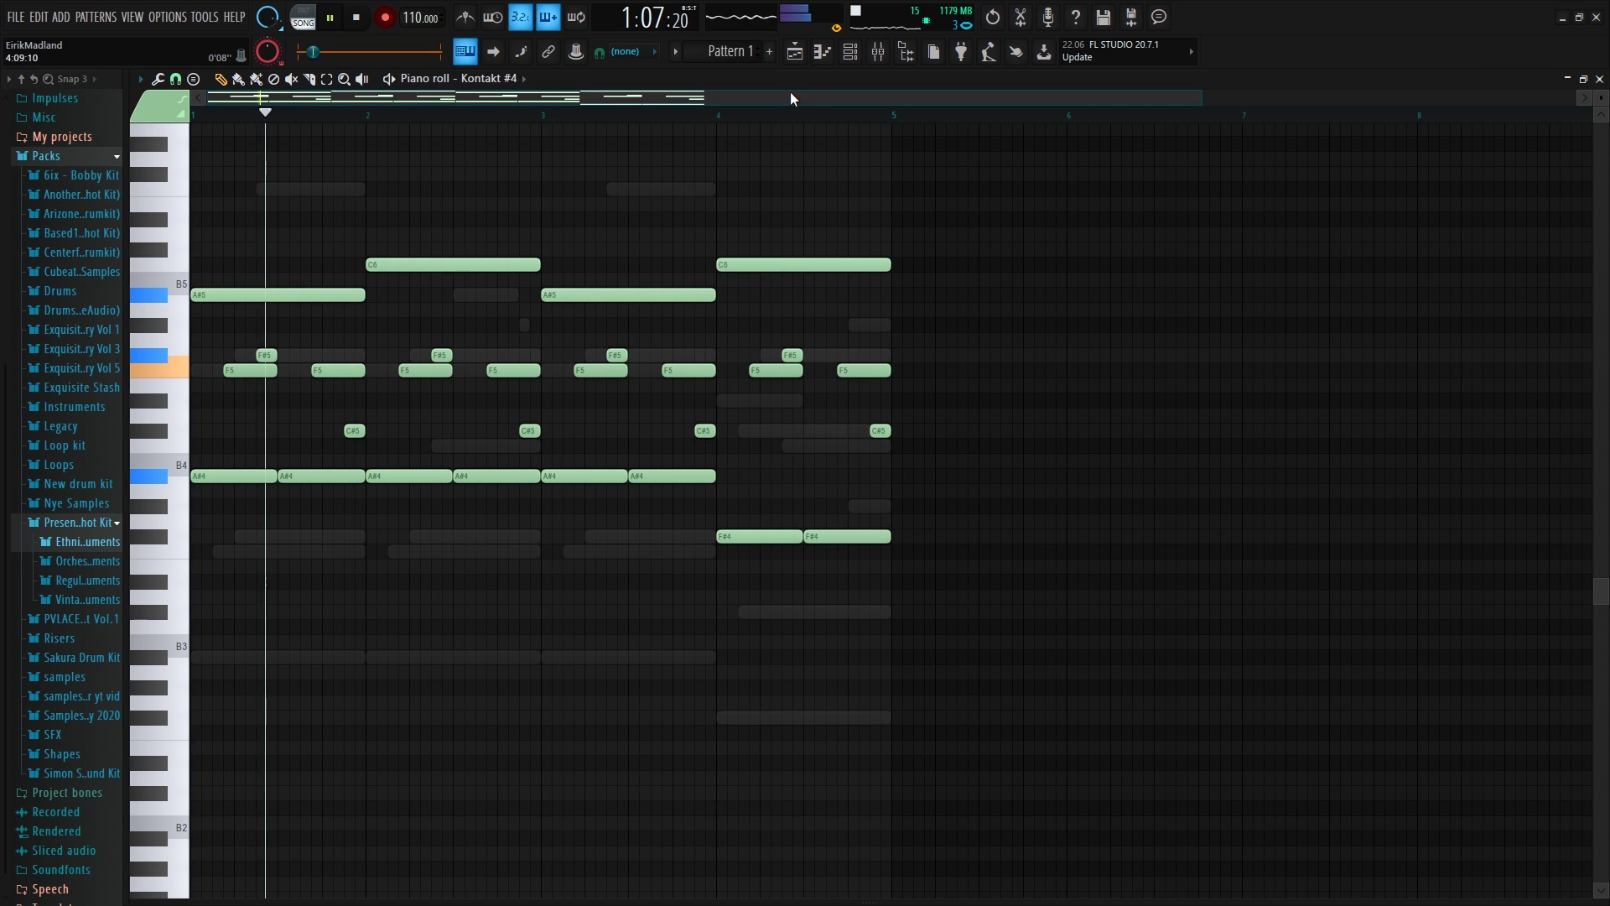
# Show the channel list and mixer, unmute Kontakt #3 and Kontakt, and restart playback
pyautogui.scroll(-2, 792, 96)
pyautogui.click(851, 52)
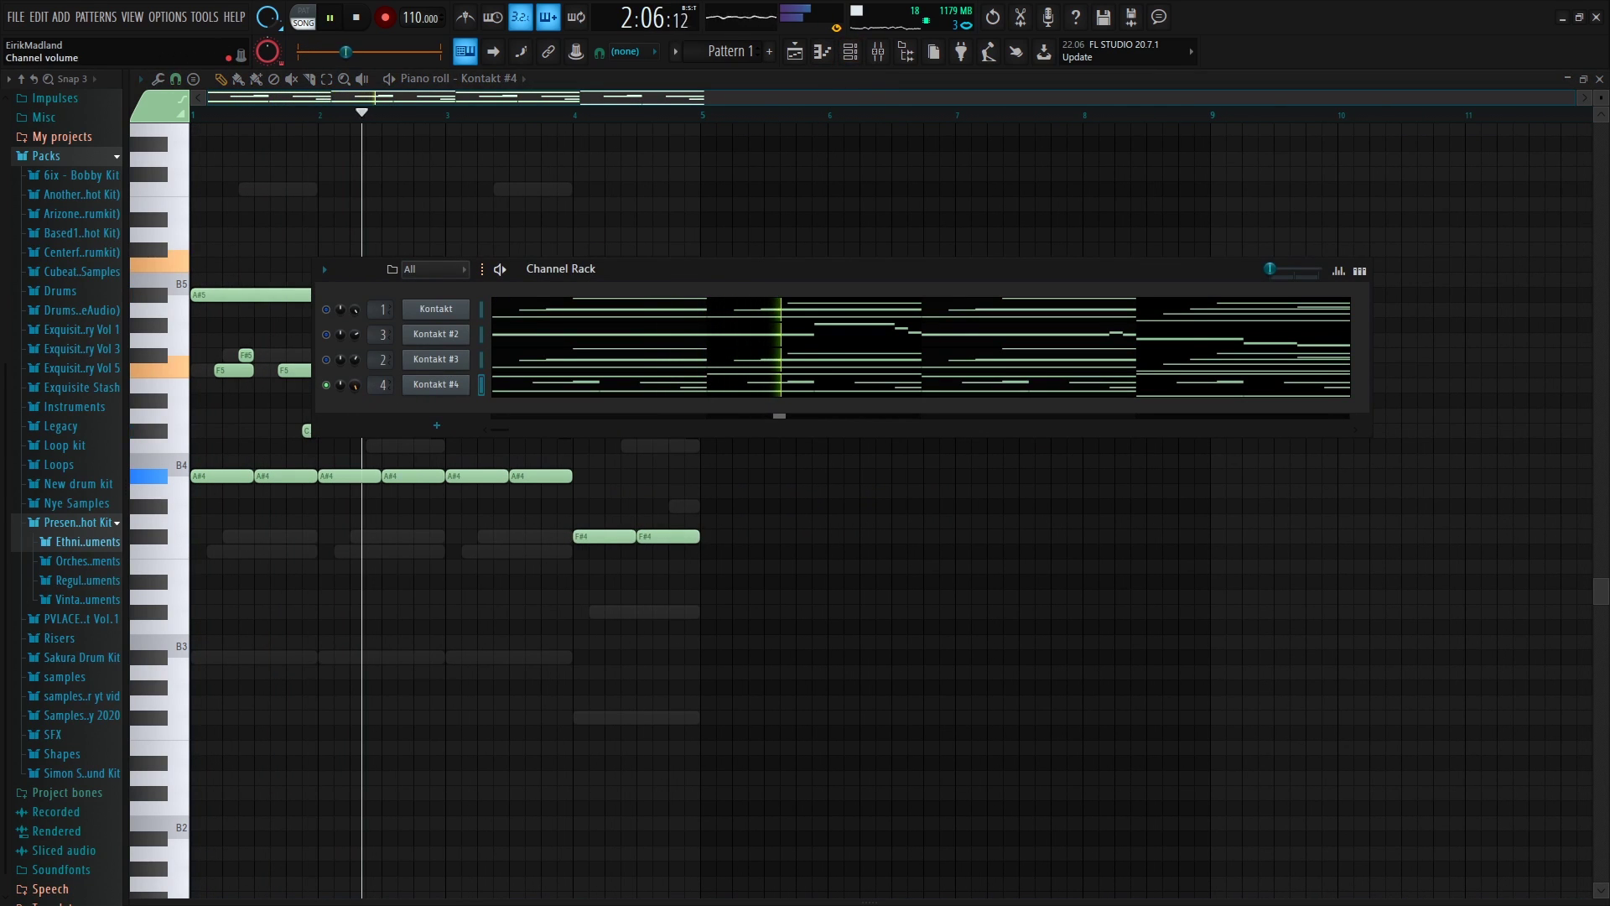
pyautogui.press('F9')
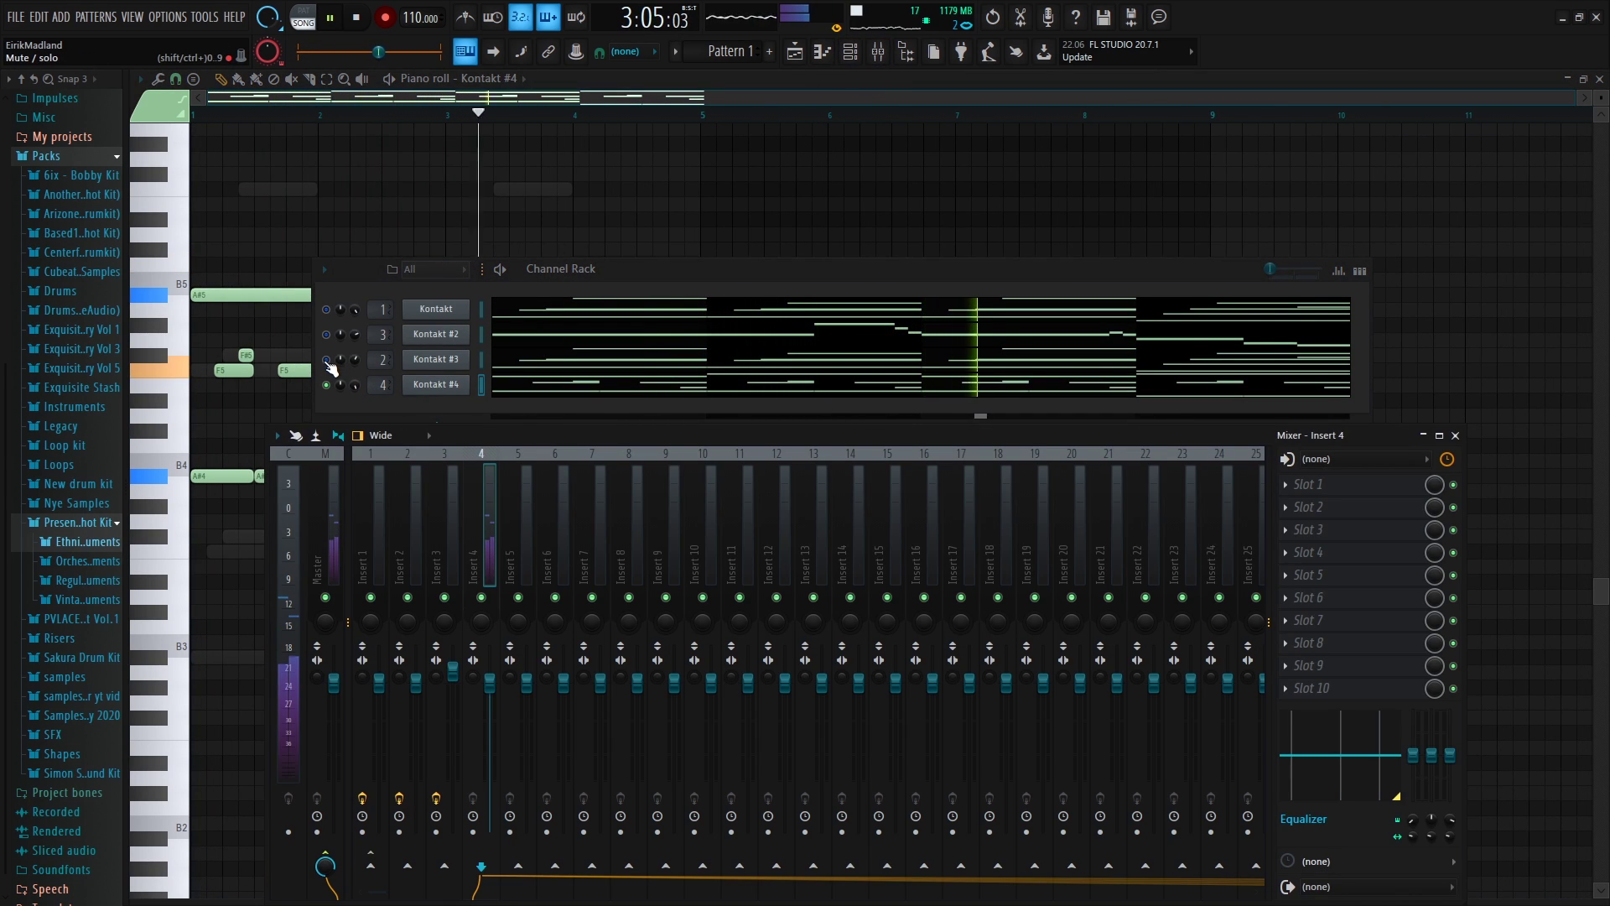
pyautogui.click(326, 360)
pyautogui.click(326, 309)
pyautogui.press('space')
pyautogui.press('space')
# Load Auburn Sounds Panagement 2 into the first effect slot of Insert 4 and set its stereo width to 200%
pyautogui.click(1324, 485)
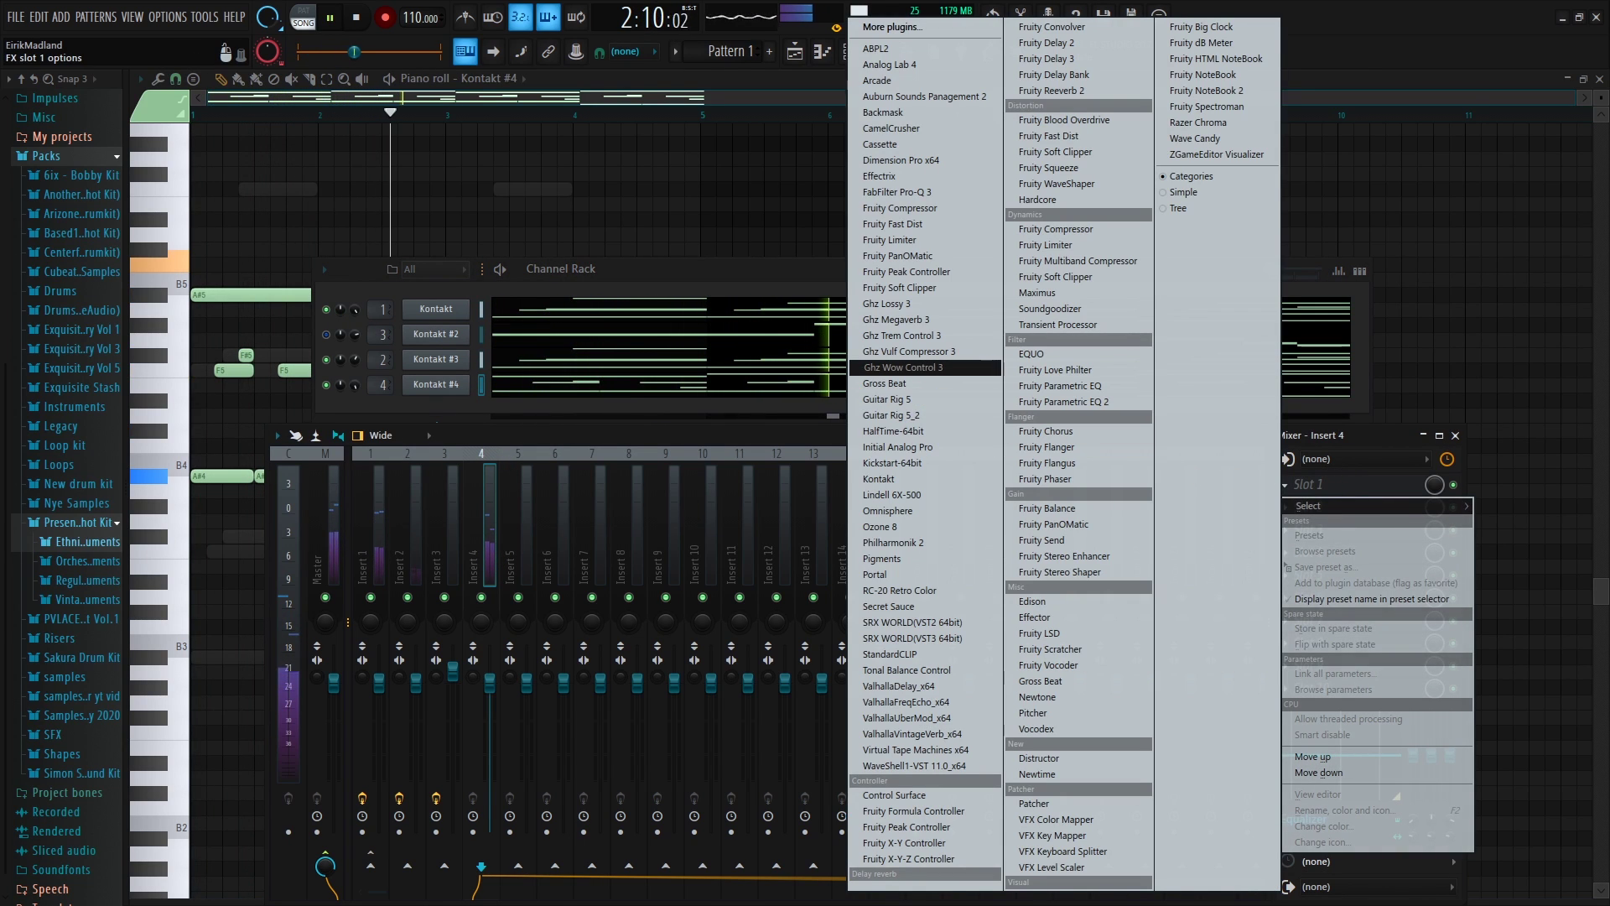
pyautogui.click(696, 406)
pyautogui.click(1304, 484)
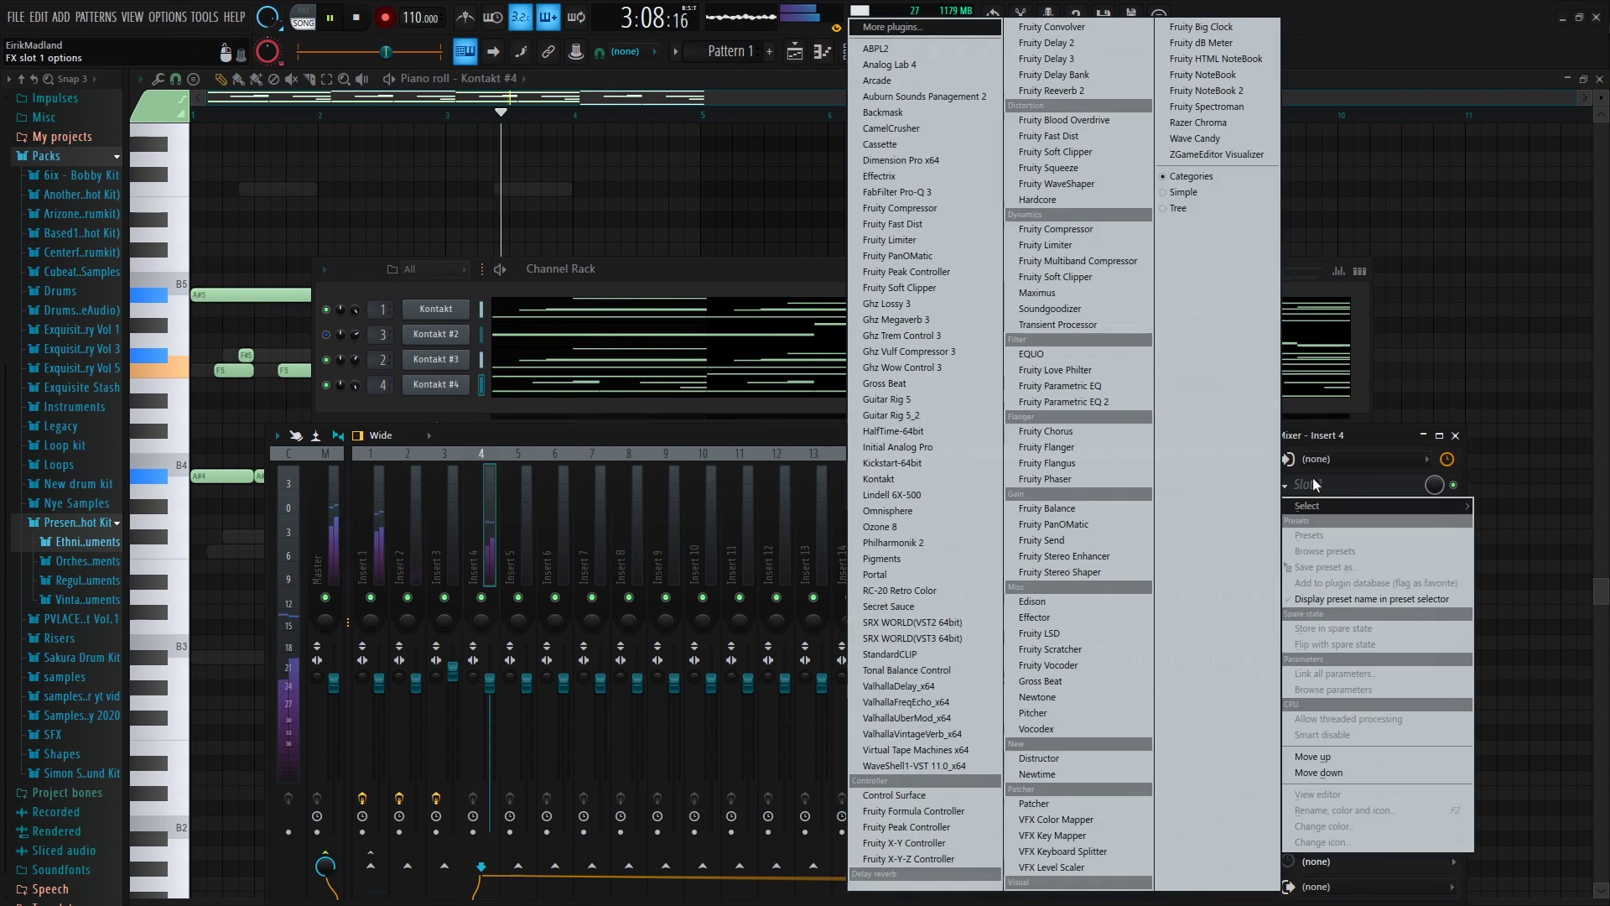
pyautogui.click(939, 96)
pyautogui.moveTo(394, 146); pyautogui.dragTo(395, 122)
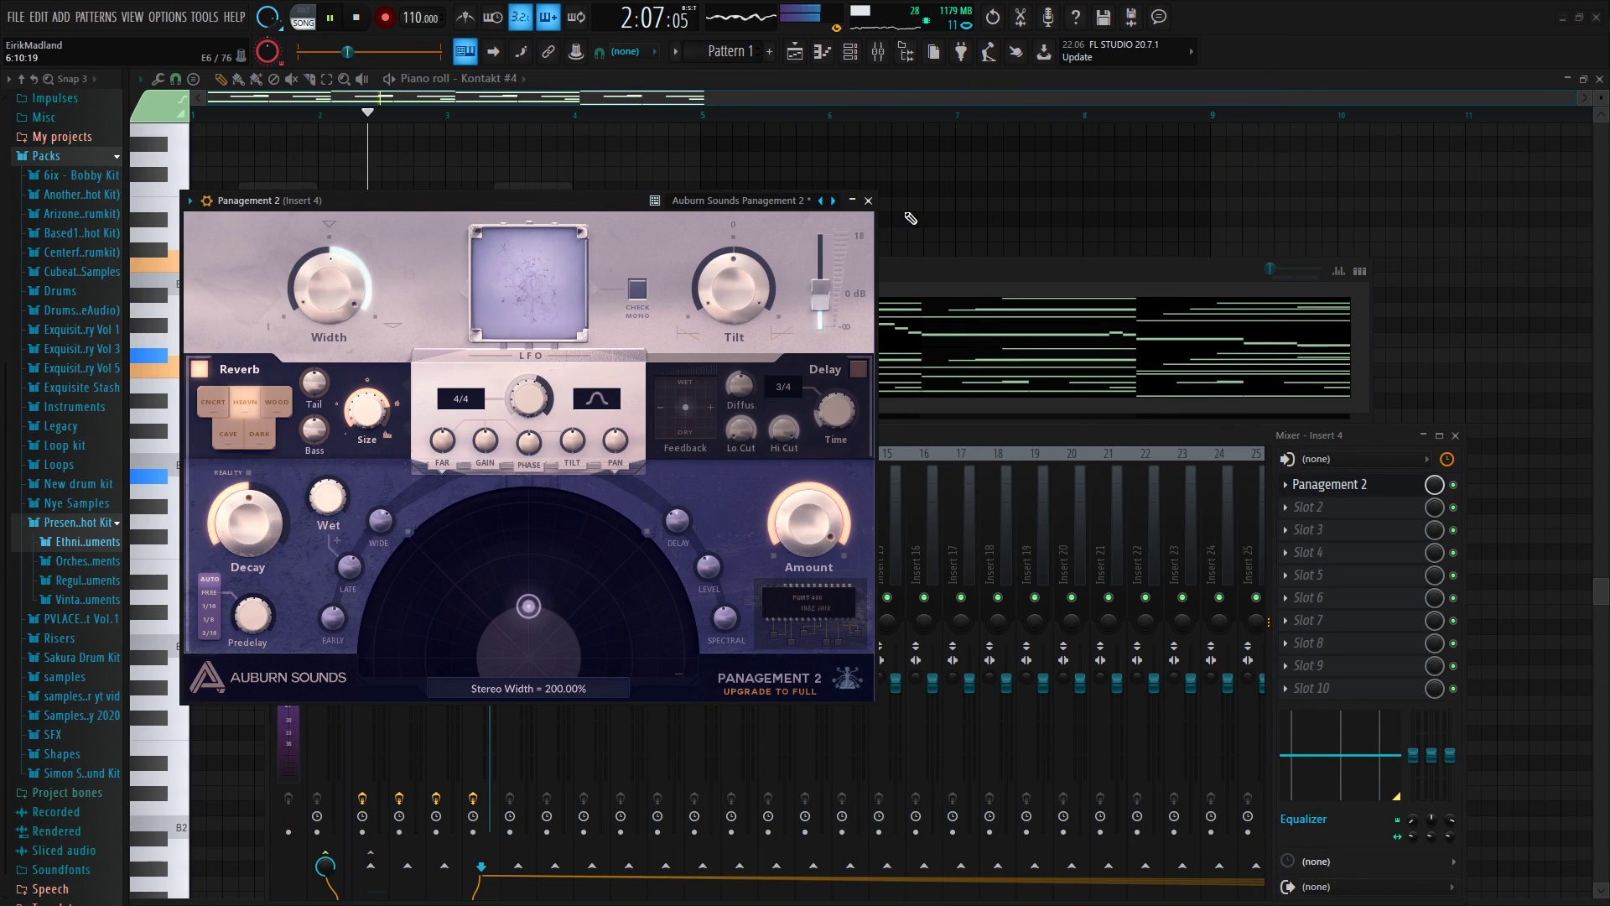
pyautogui.click(870, 201)
# Load ValhallaVintageVerb into the second effect slot of Insert 4 and adjust its reverb knobs
pyautogui.click(1308, 508)
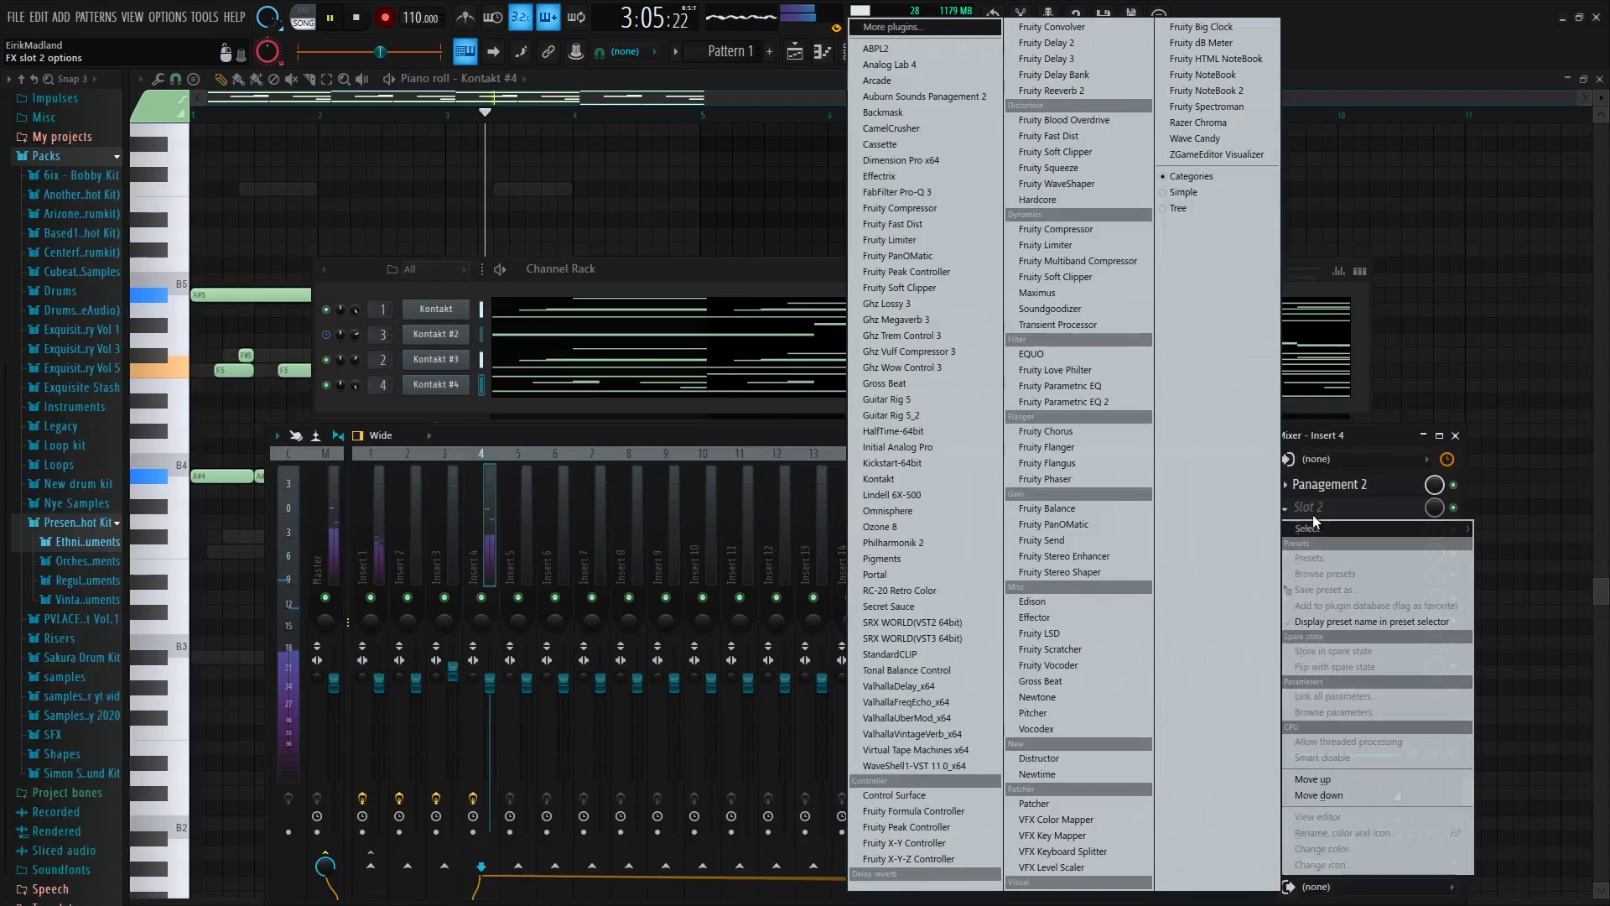
pyautogui.click(913, 734)
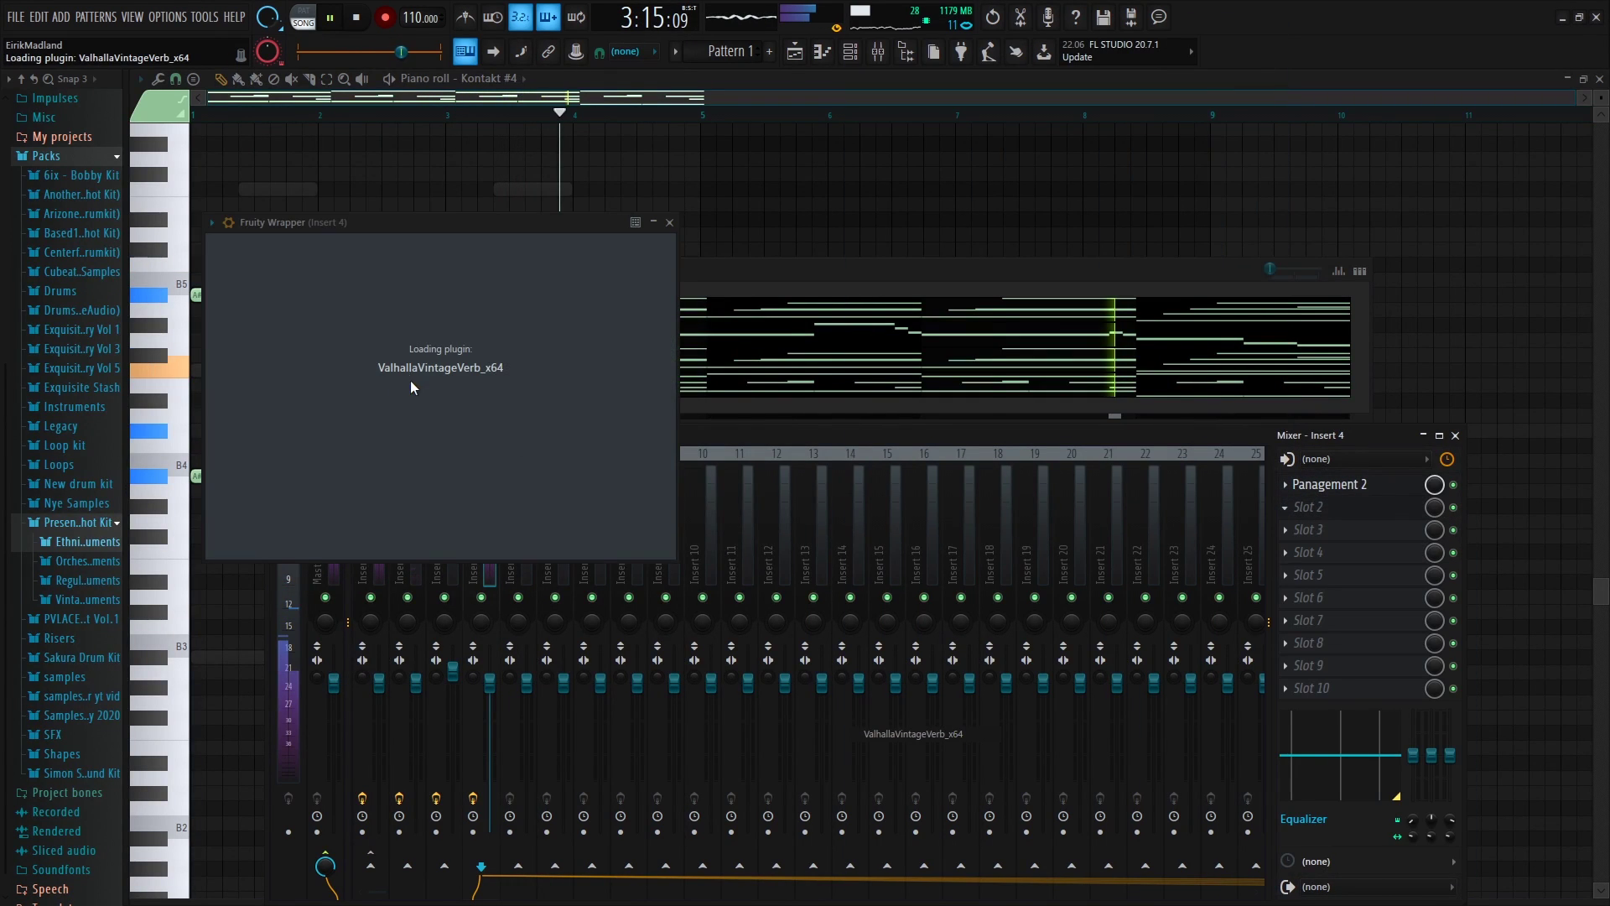
pyautogui.moveTo(383, 384); pyautogui.dragTo(335, 416)
pyautogui.moveTo(260, 359); pyautogui.dragTo(229, 496)
pyautogui.click(983, 222)
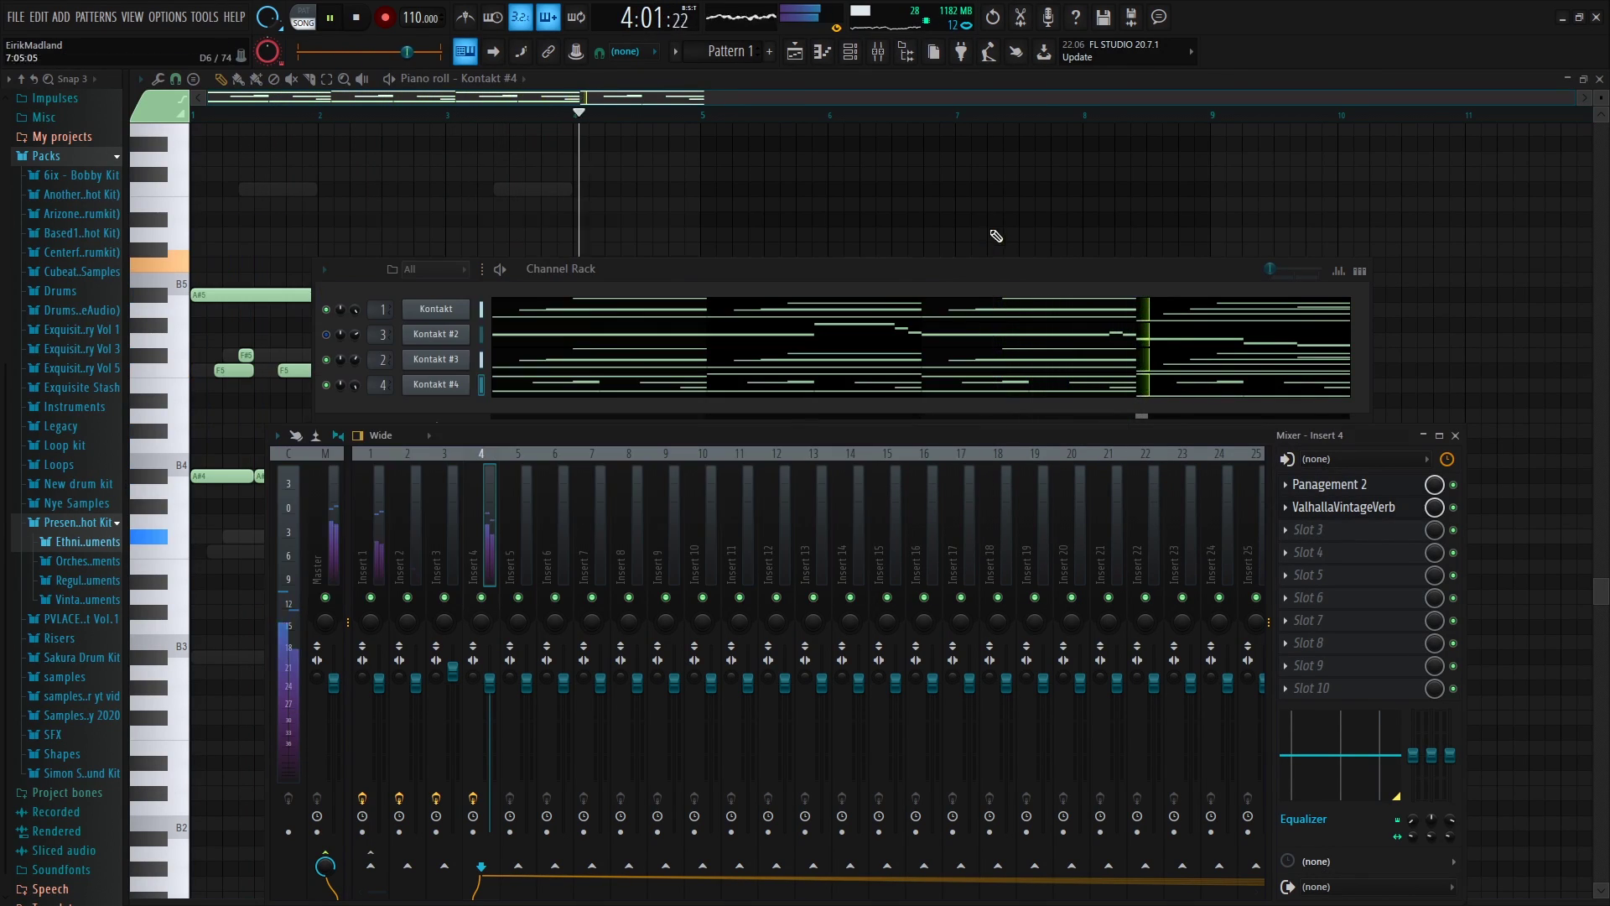
# Load ValhallaDelay into the third effect slot of Insert 4 and set its mix to 10.8% during playback
pyautogui.click(1333, 529)
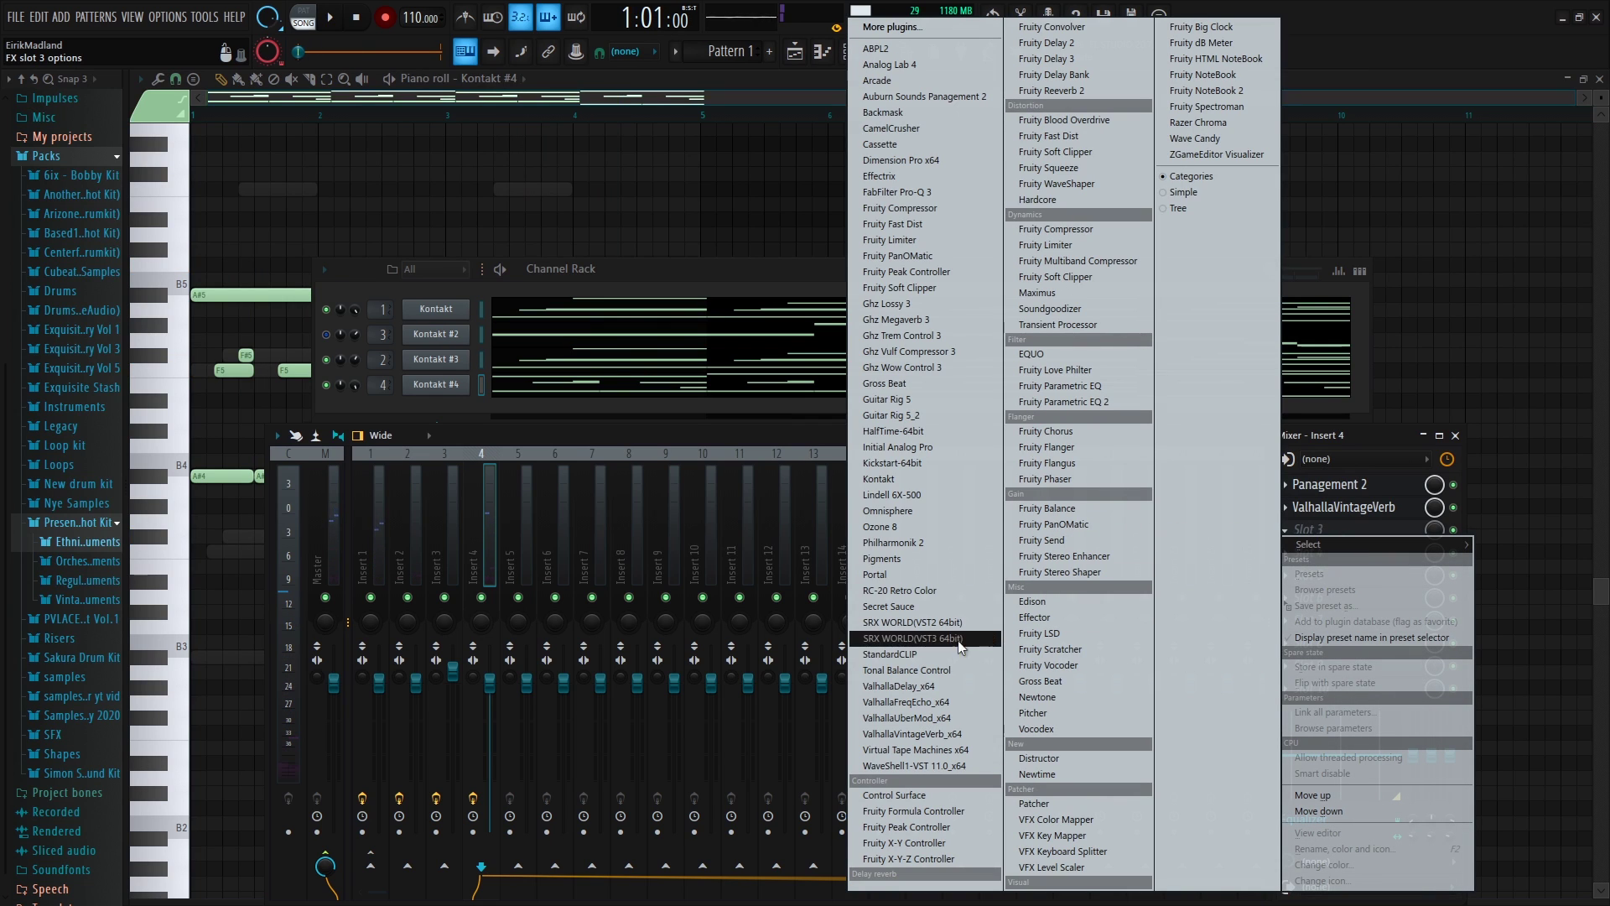
pyautogui.click(901, 686)
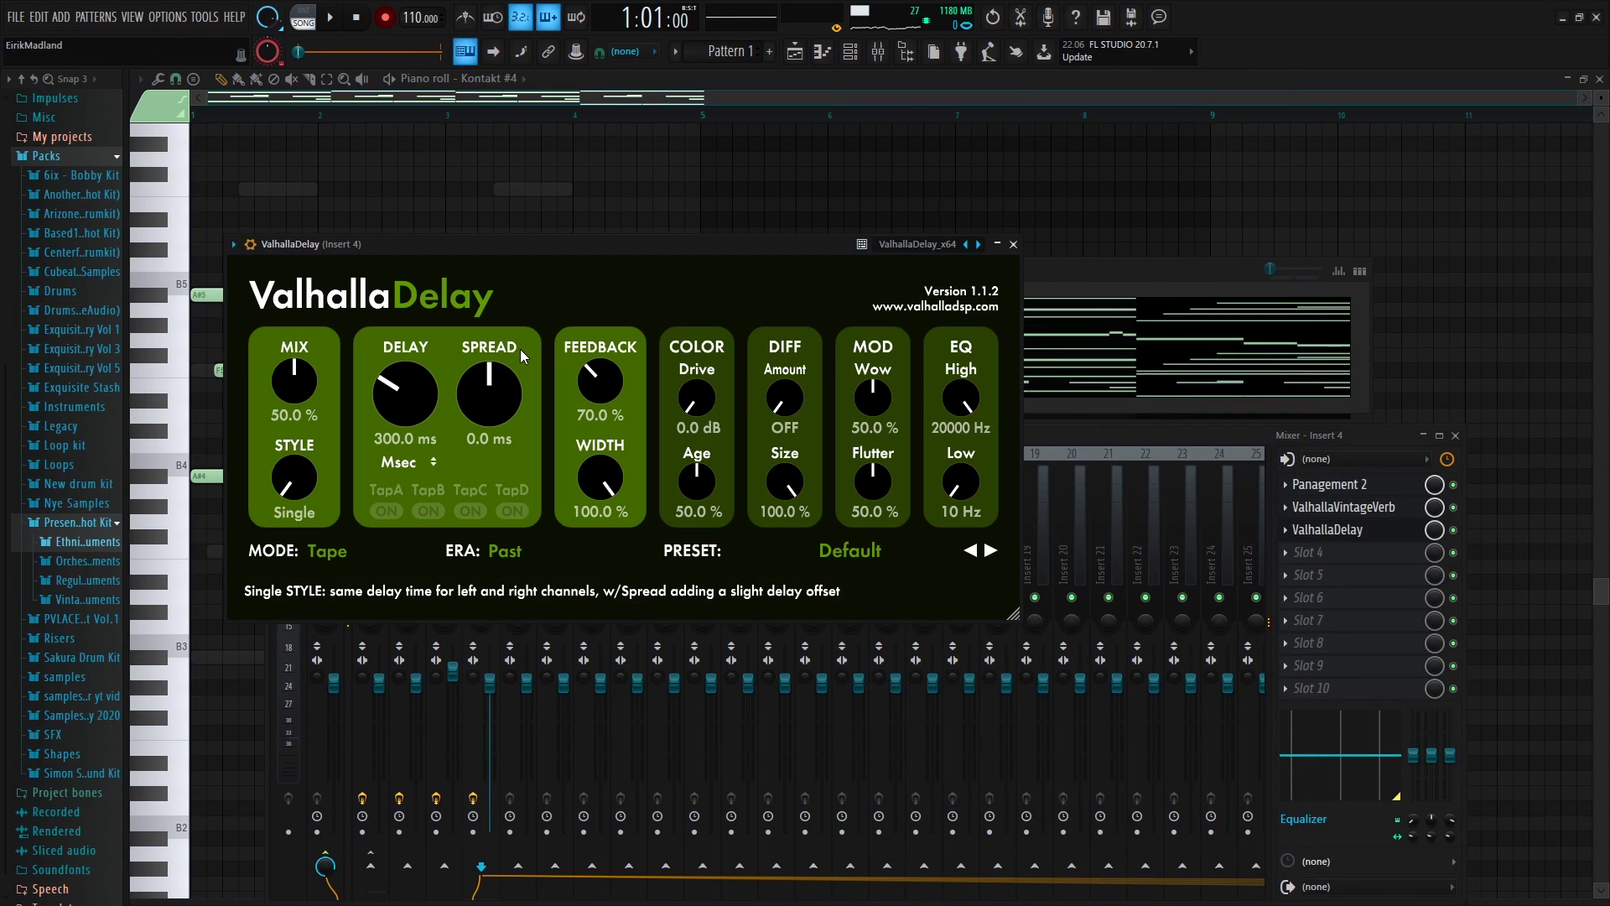
pyautogui.press('space')
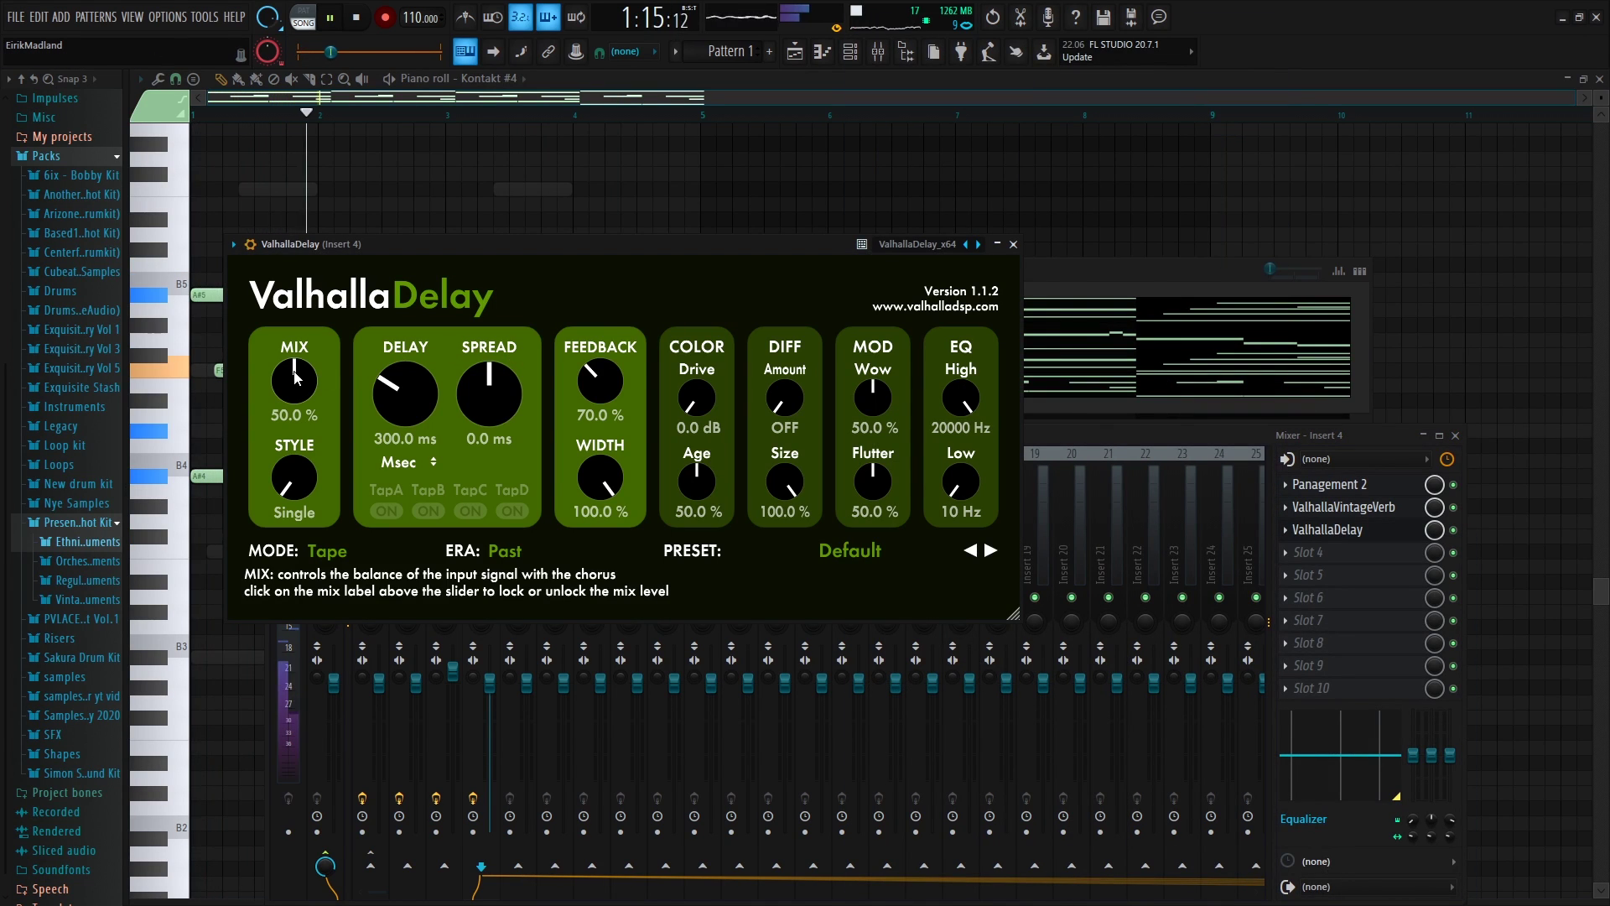
pyautogui.moveTo(289, 381); pyautogui.dragTo(213, 456)
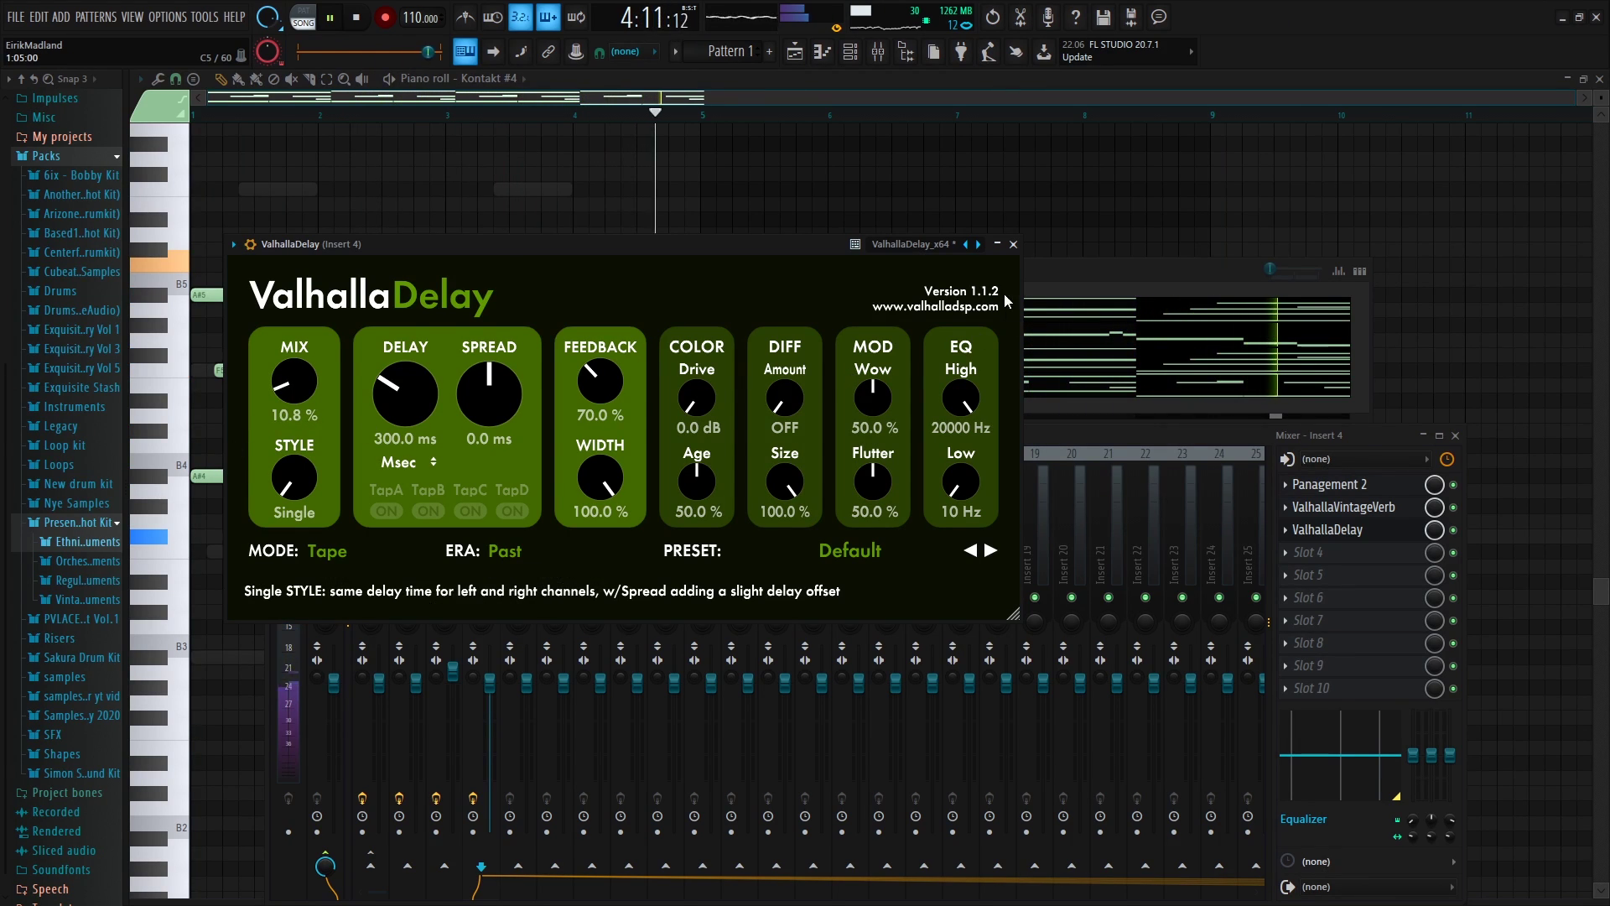
pyautogui.click(1013, 244)
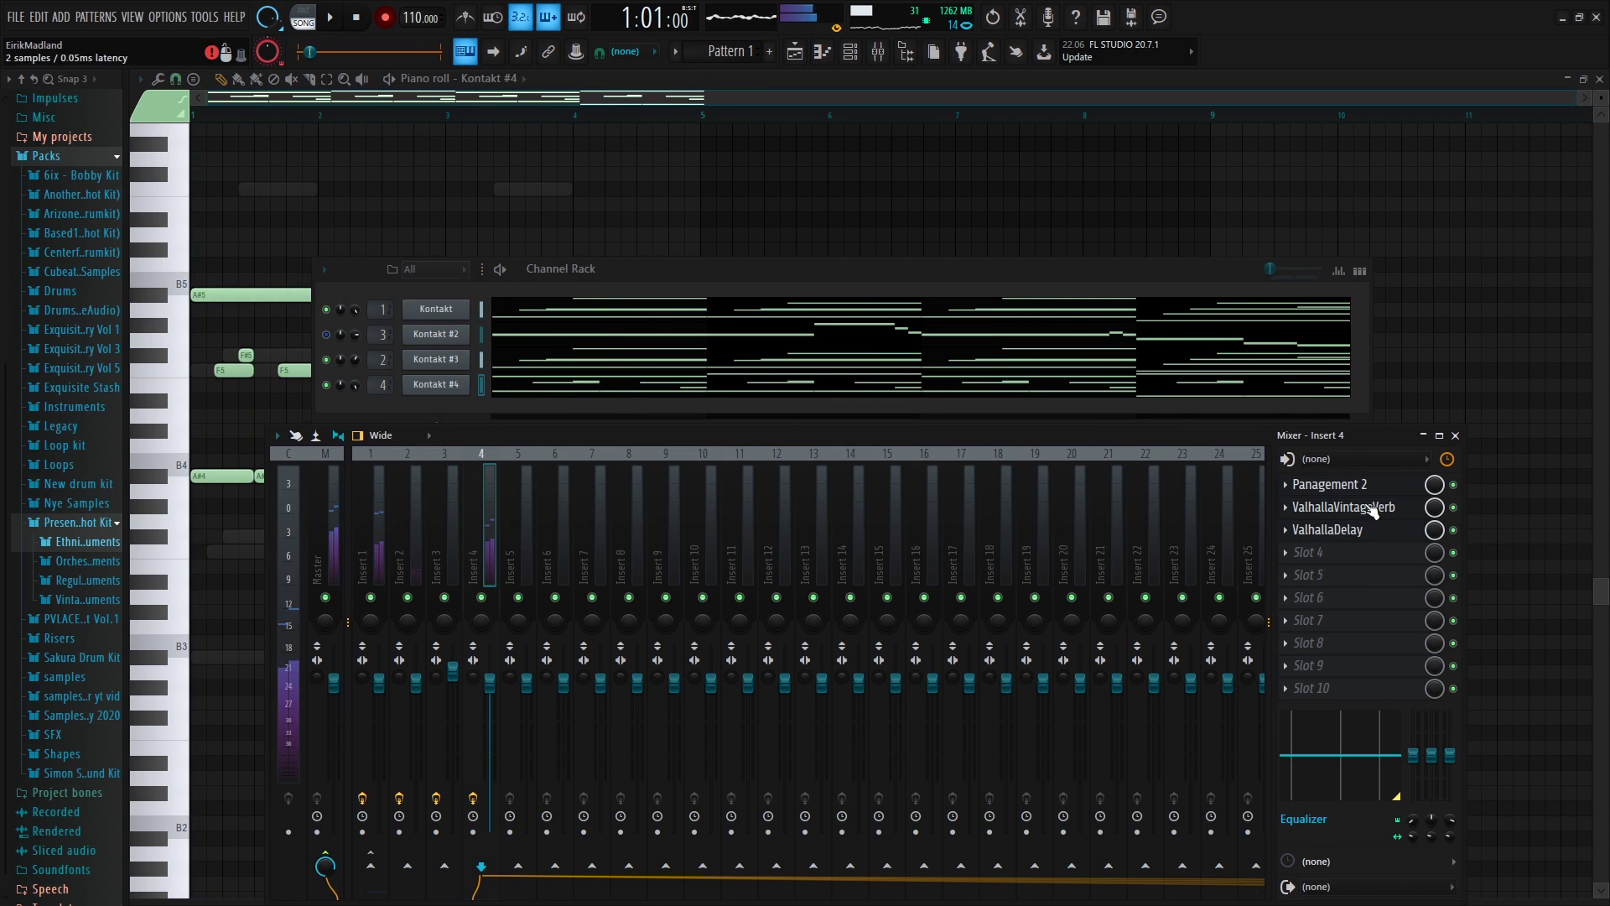
# Load Secret Sauce into the fourth effect slot of Insert 4, choose the APEX preset, and lower its delay time before starting playback
pyautogui.click(1317, 552)
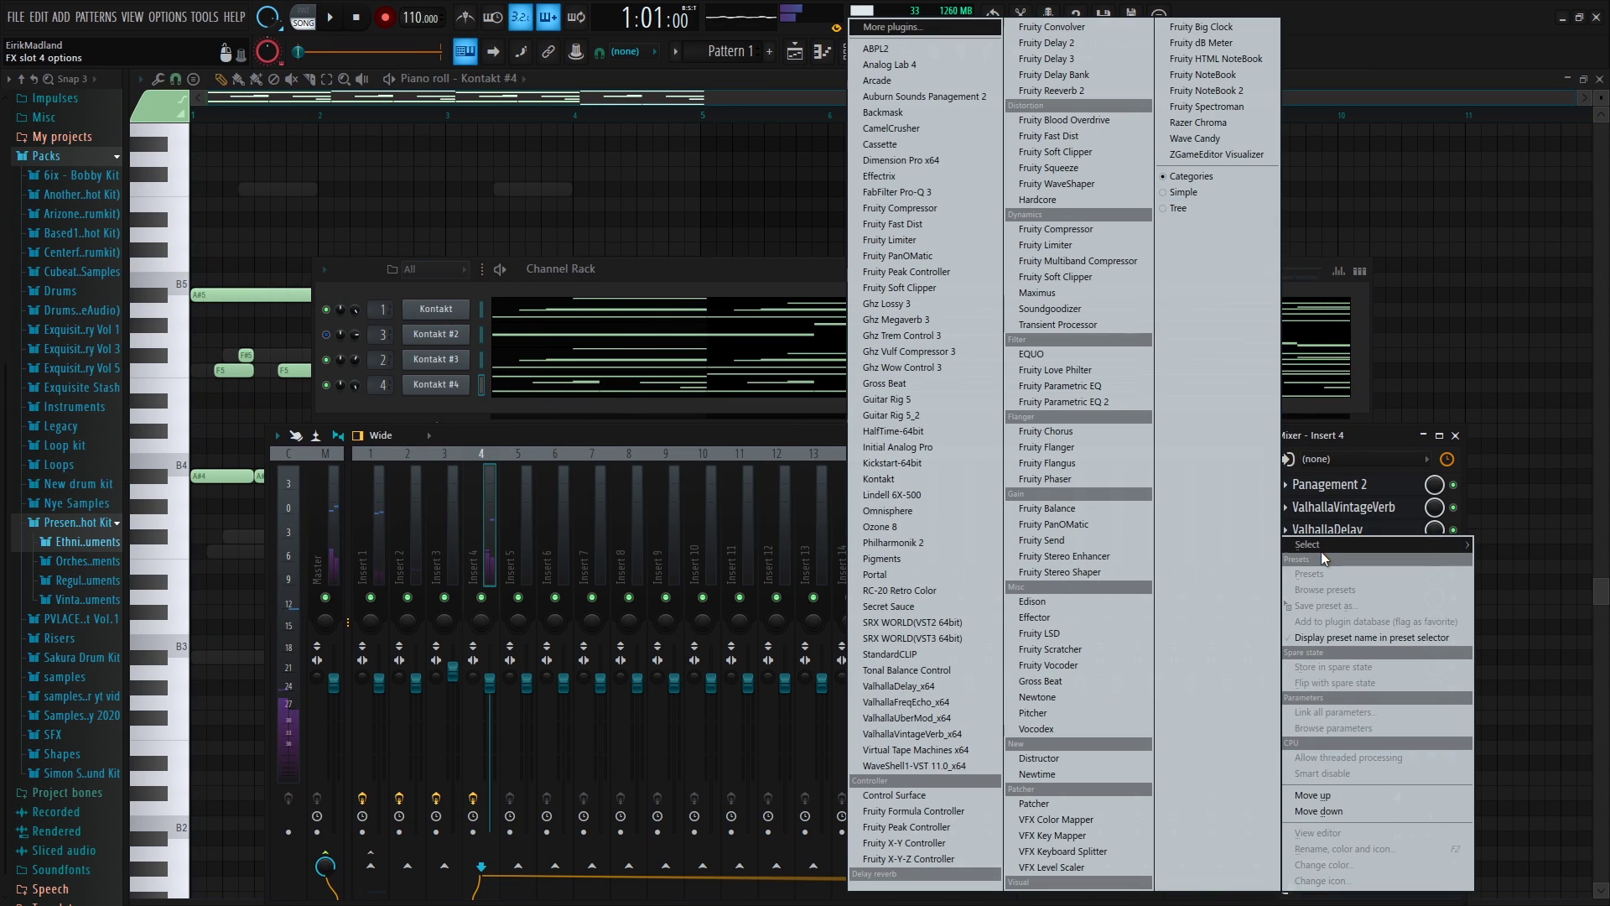
pyautogui.click(899, 605)
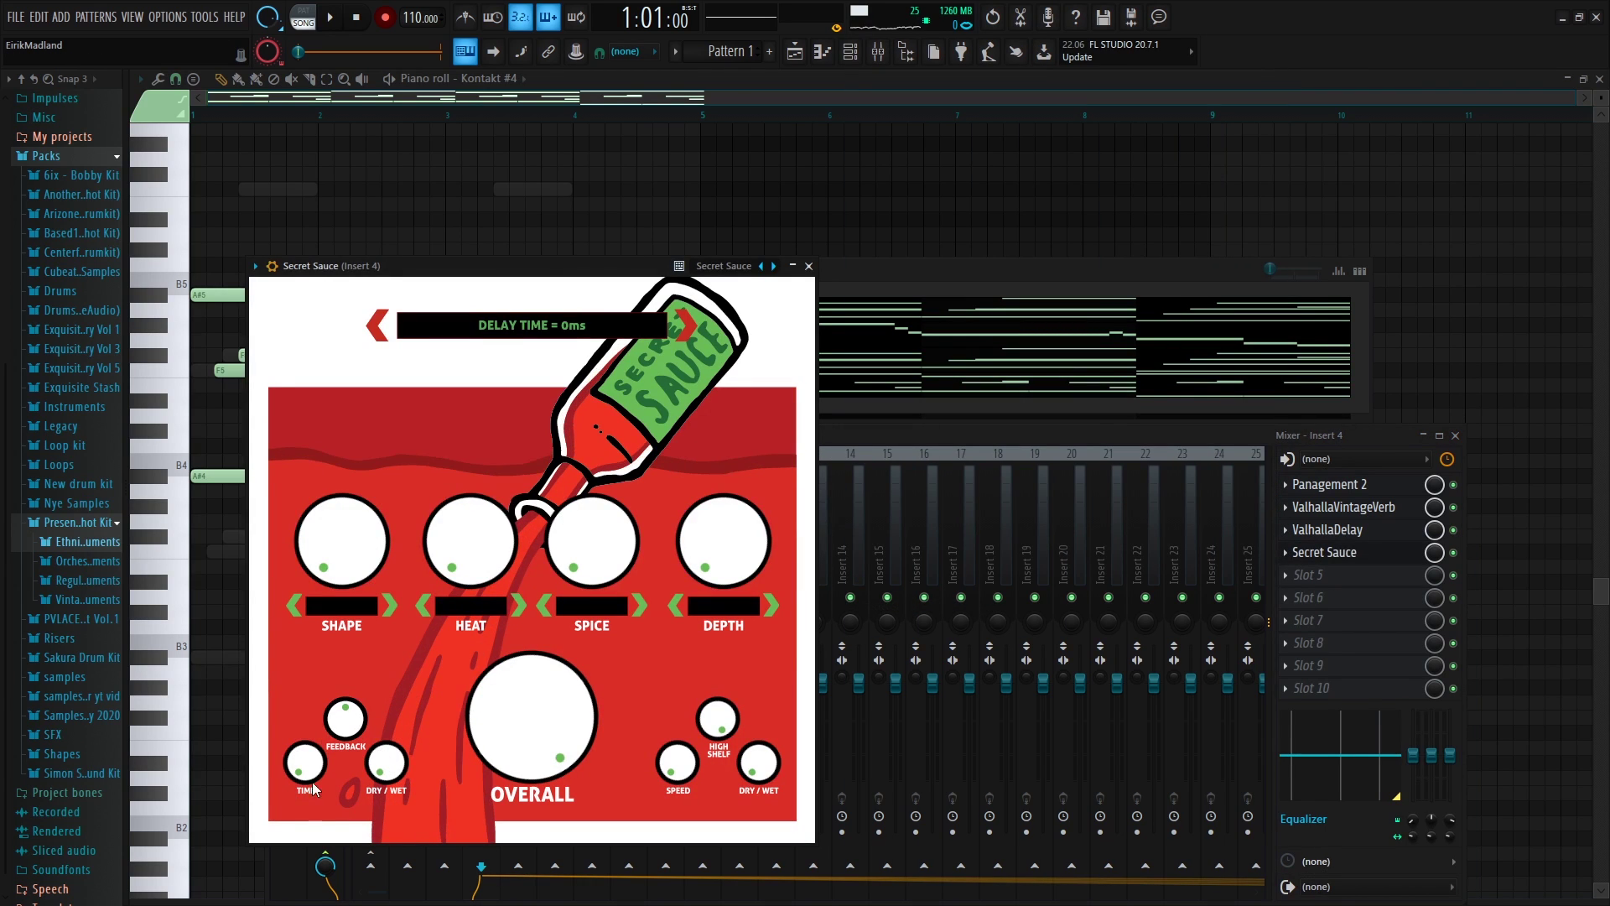
pyautogui.click(532, 325)
pyautogui.click(328, 413)
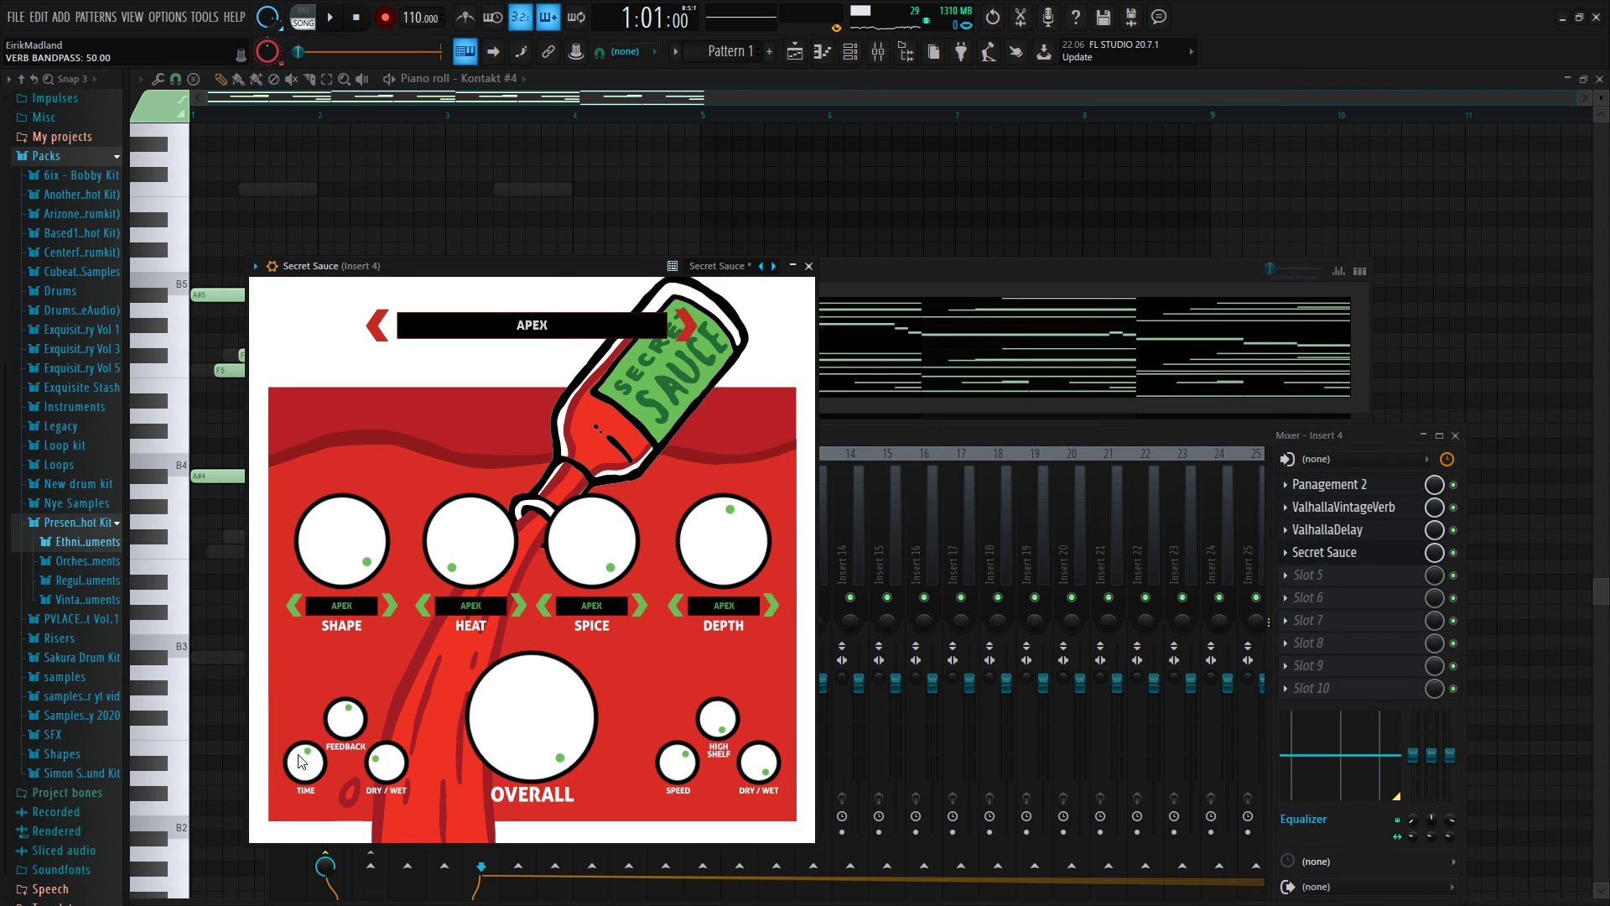
pyautogui.moveTo(301, 761); pyautogui.dragTo(299, 839)
pyautogui.click(332, 17)
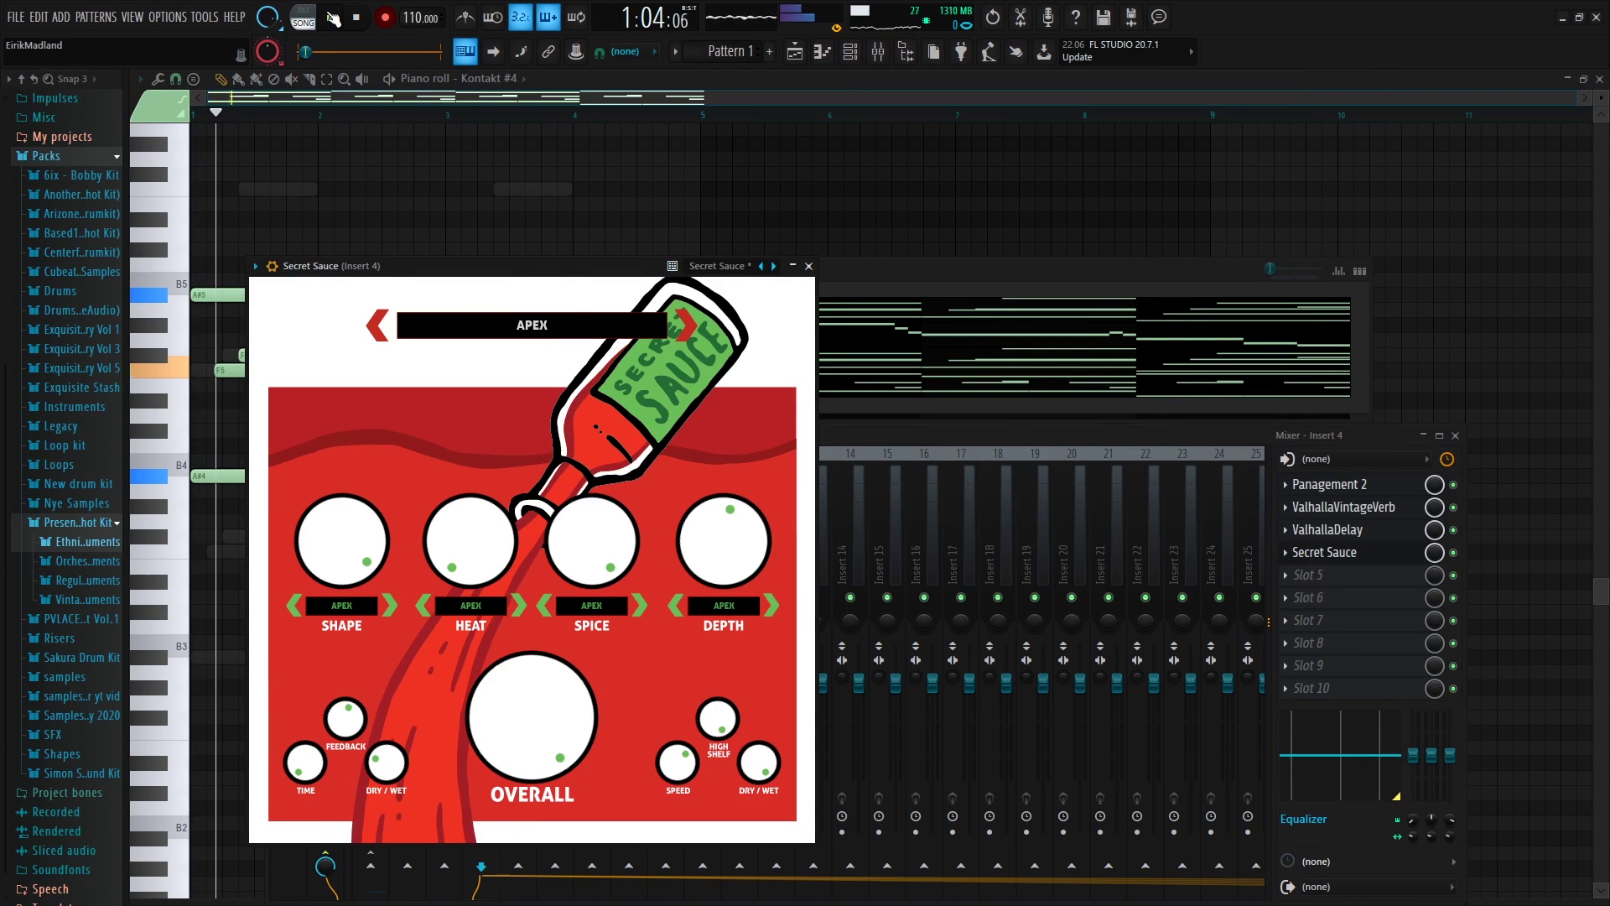
# Switch Secret Sauce on Insert 4 to the LO-FI preset and close the plugin
pyautogui.click(542, 327)
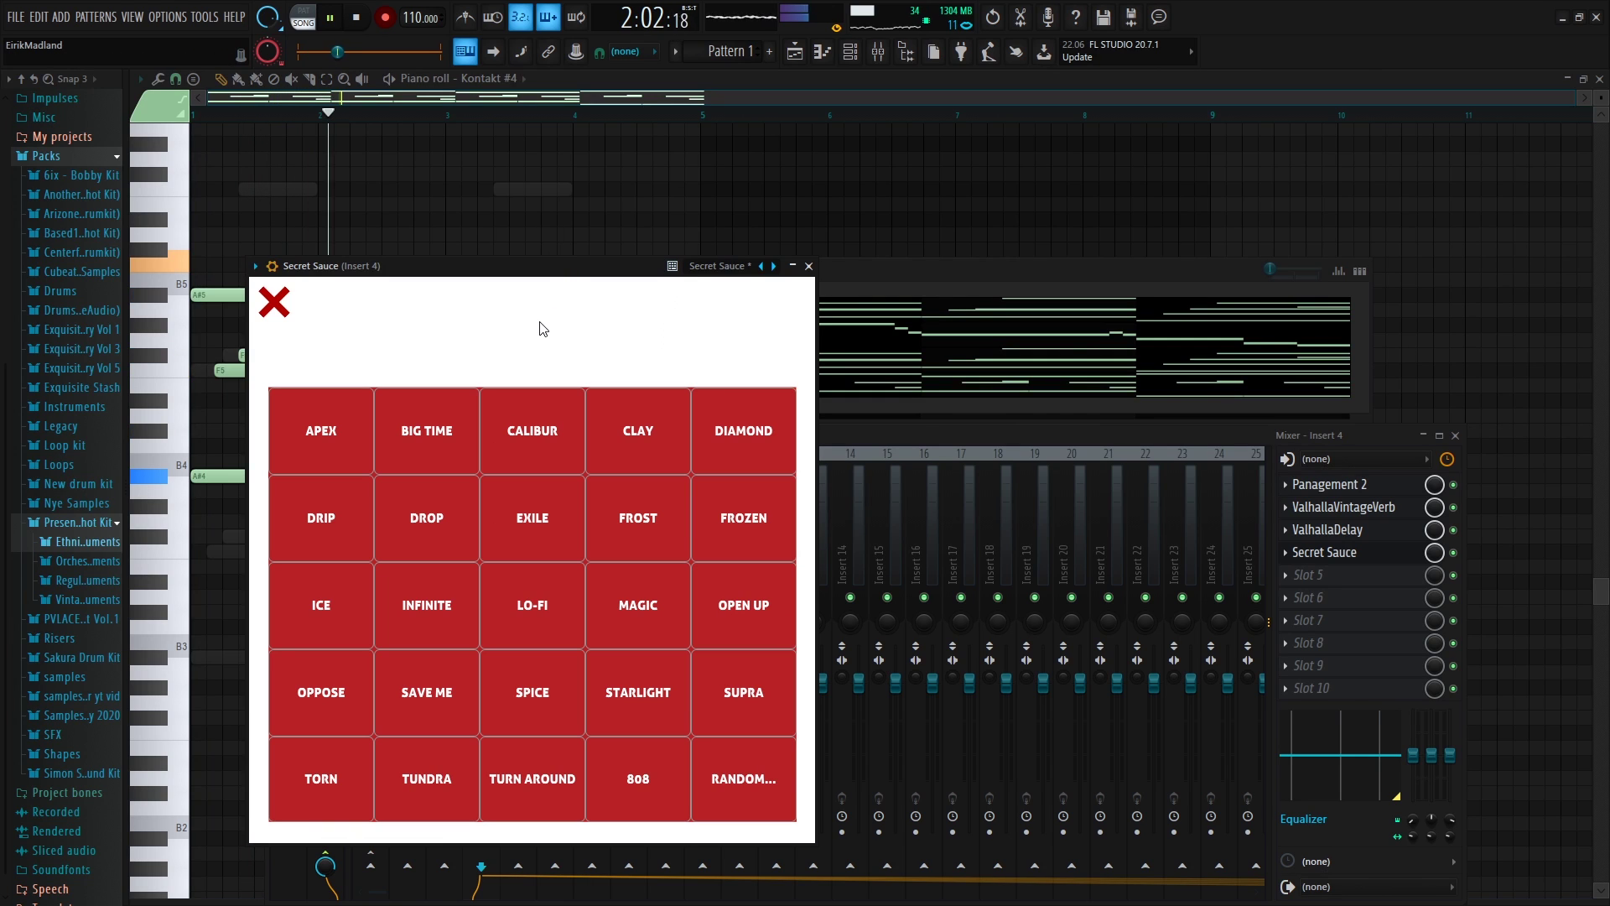
pyautogui.click(481, 595)
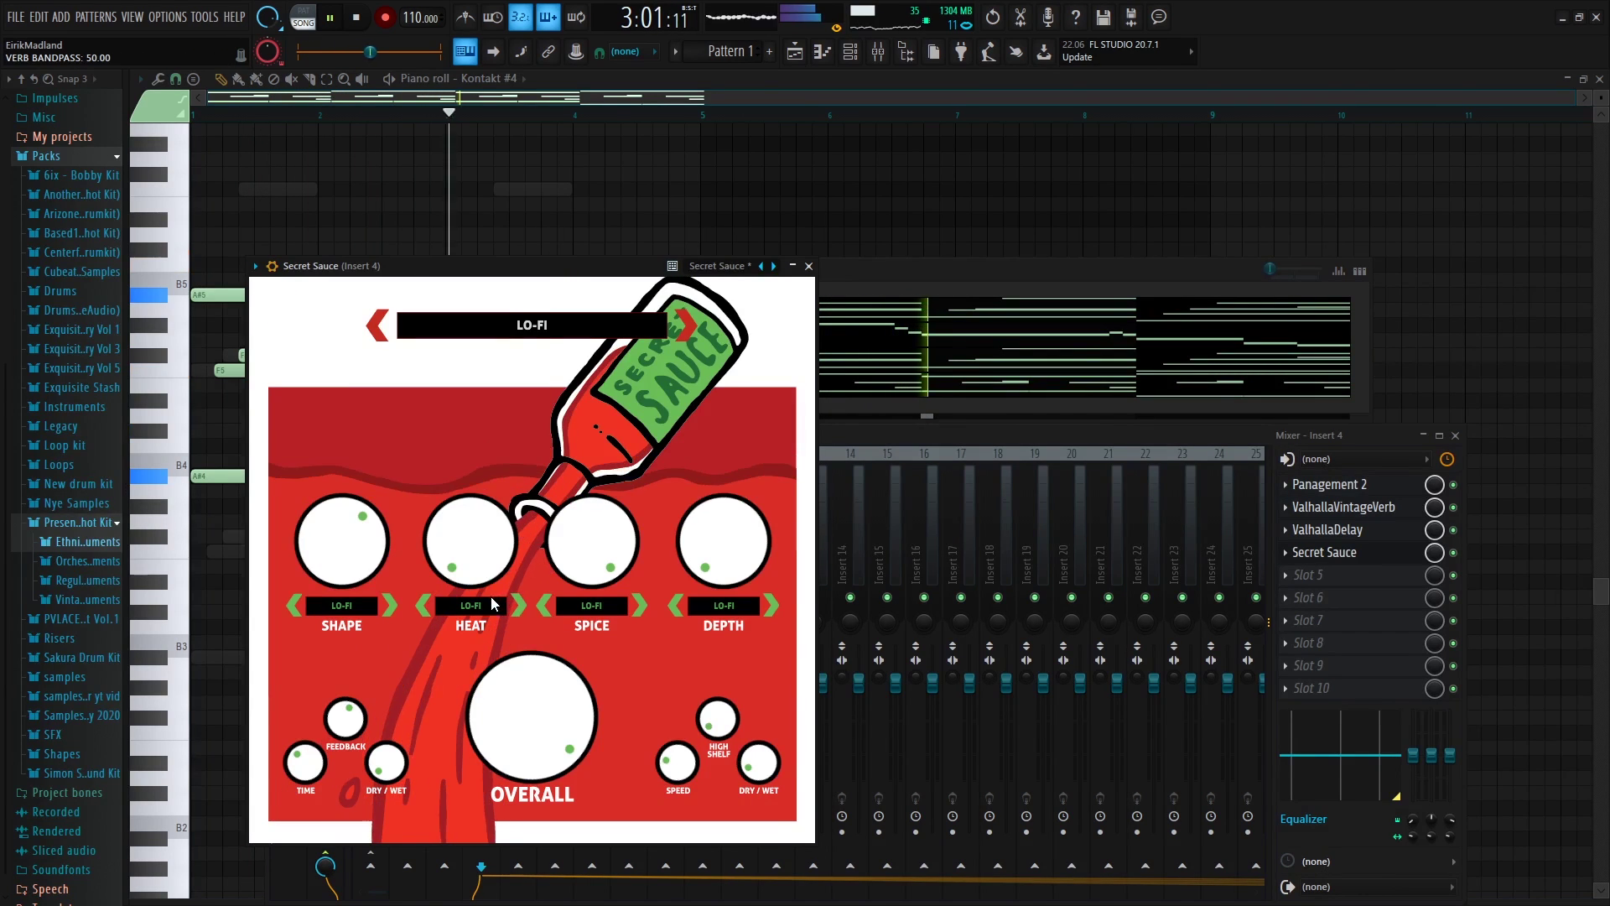
pyautogui.moveTo(304, 759)
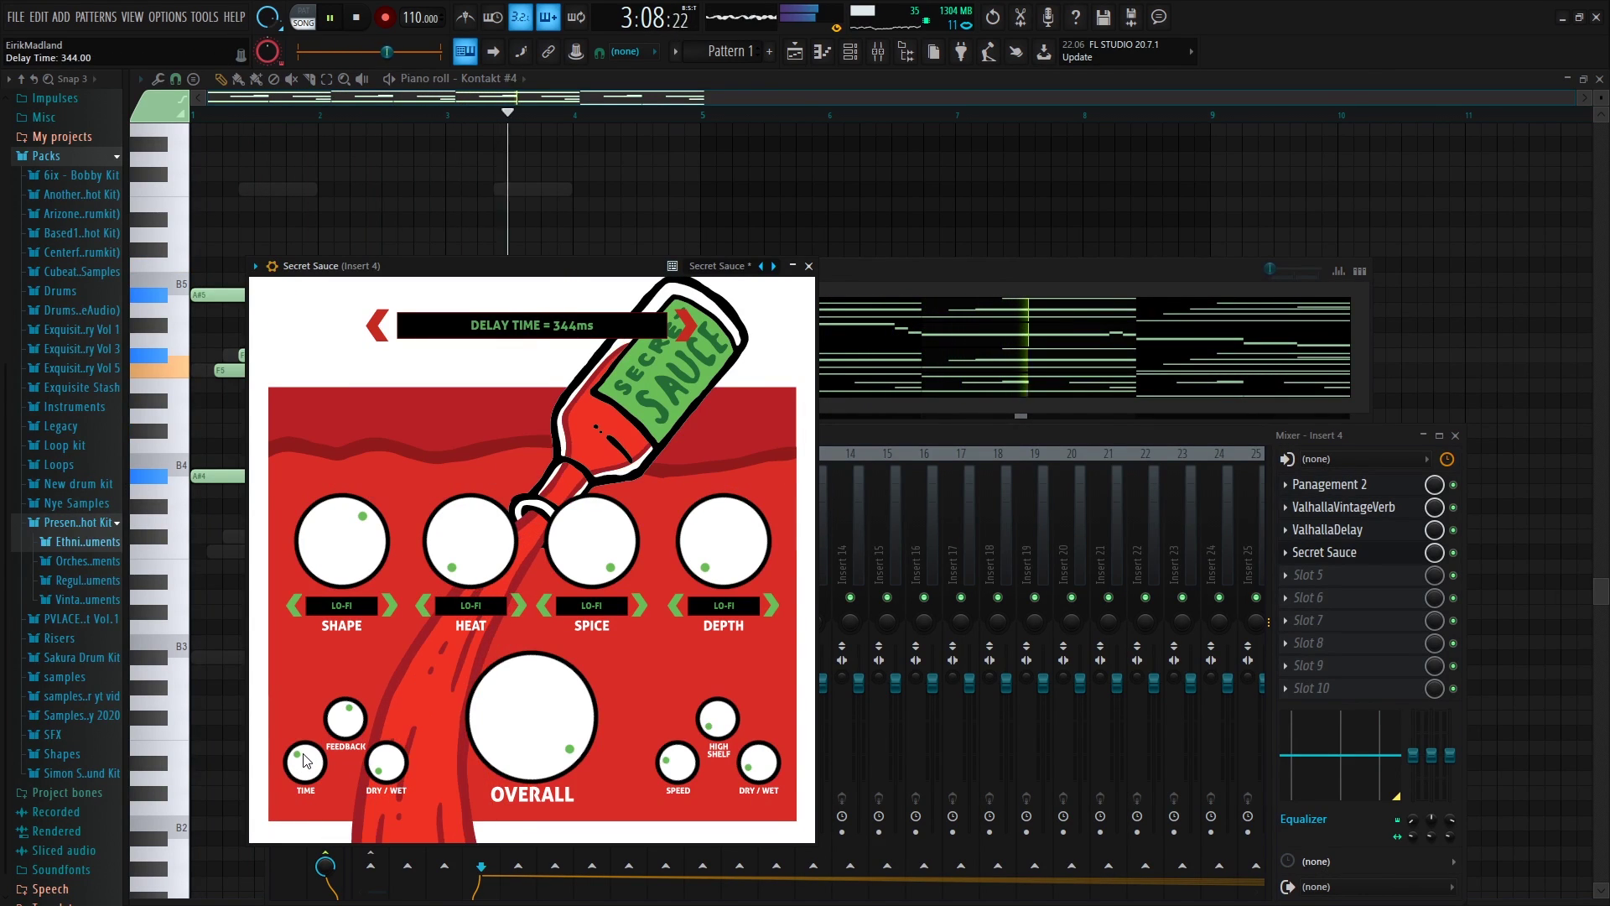
pyautogui.click(808, 266)
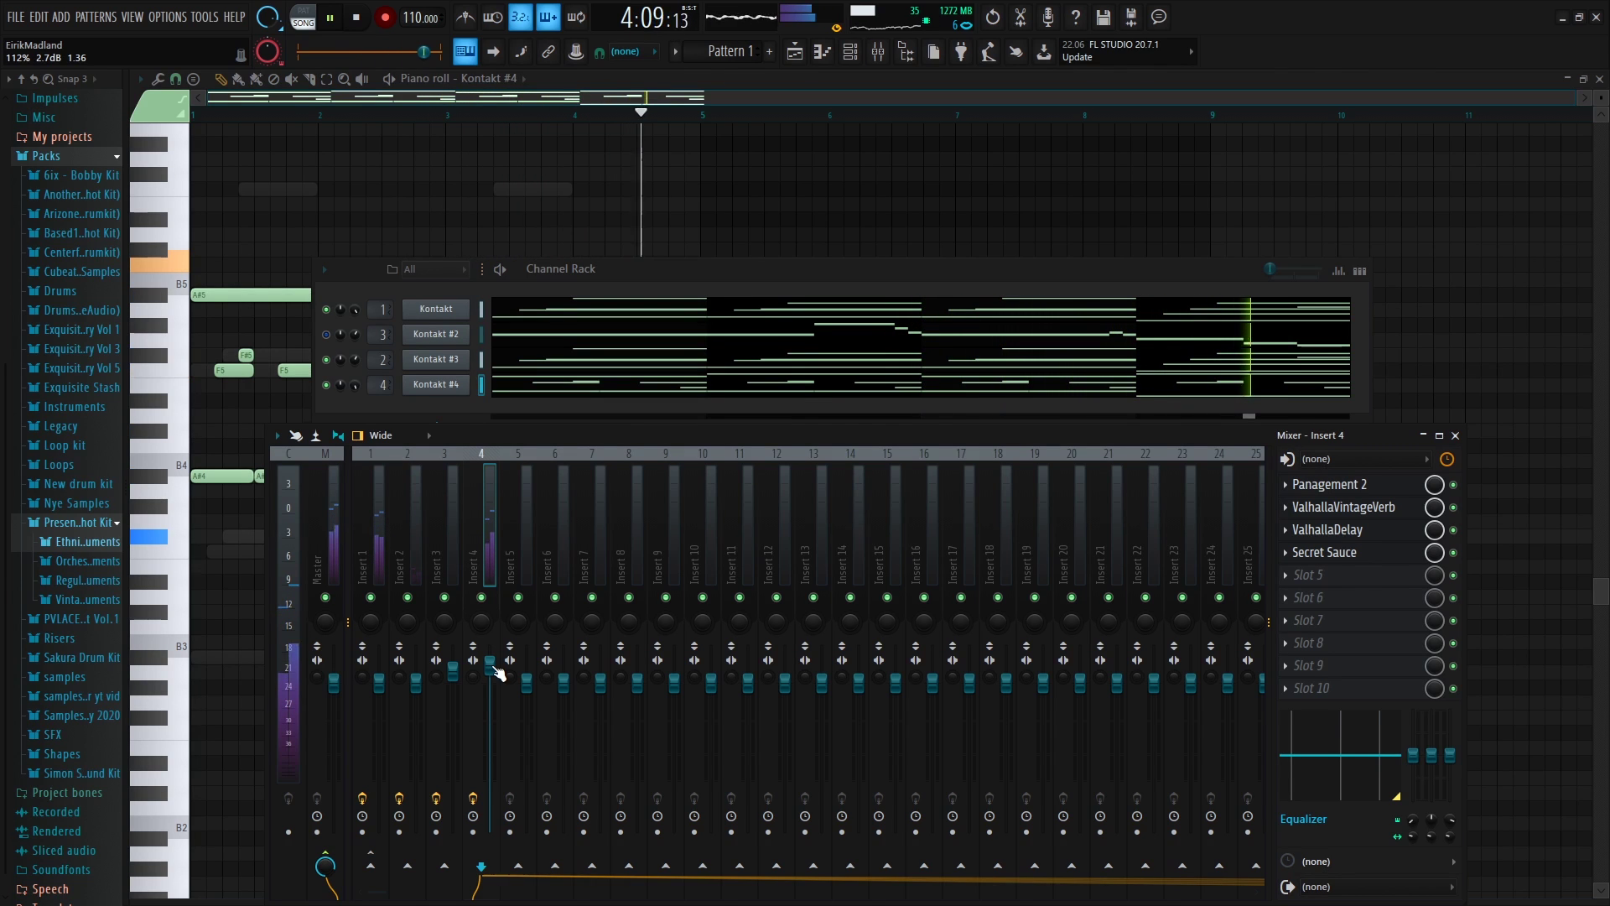
# Load Fruity PanOMatic into the fifth slot of Insert 4 with its LFO modulating panning at 53% amount, and raise the insert's volume
pyautogui.click(1308, 575)
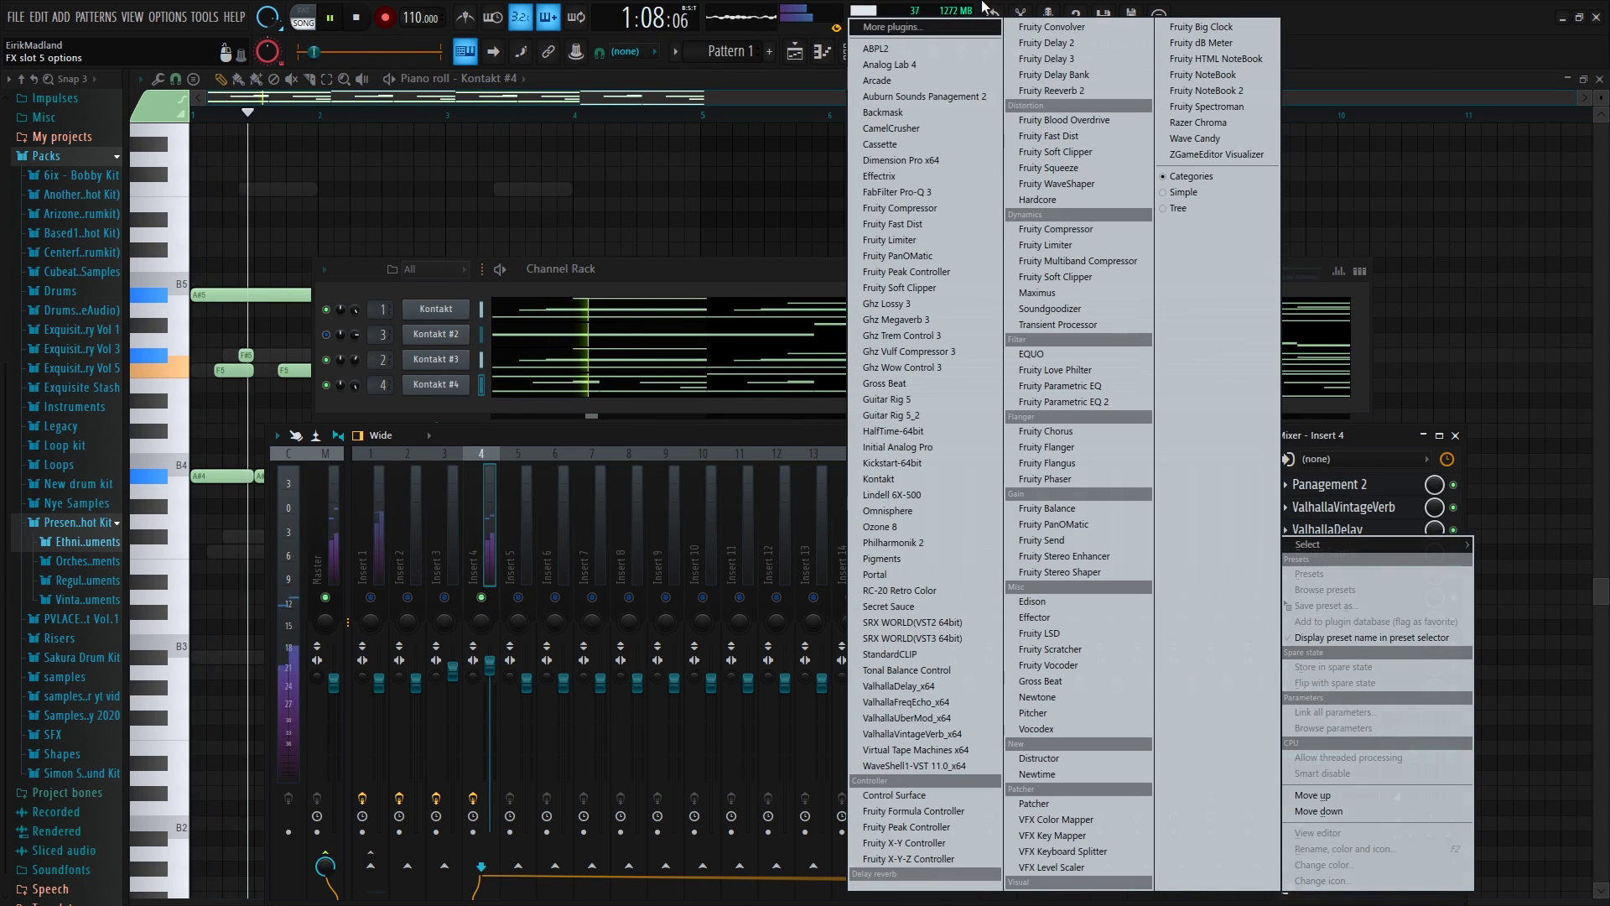
pyautogui.click(926, 27)
pyautogui.write('pan')
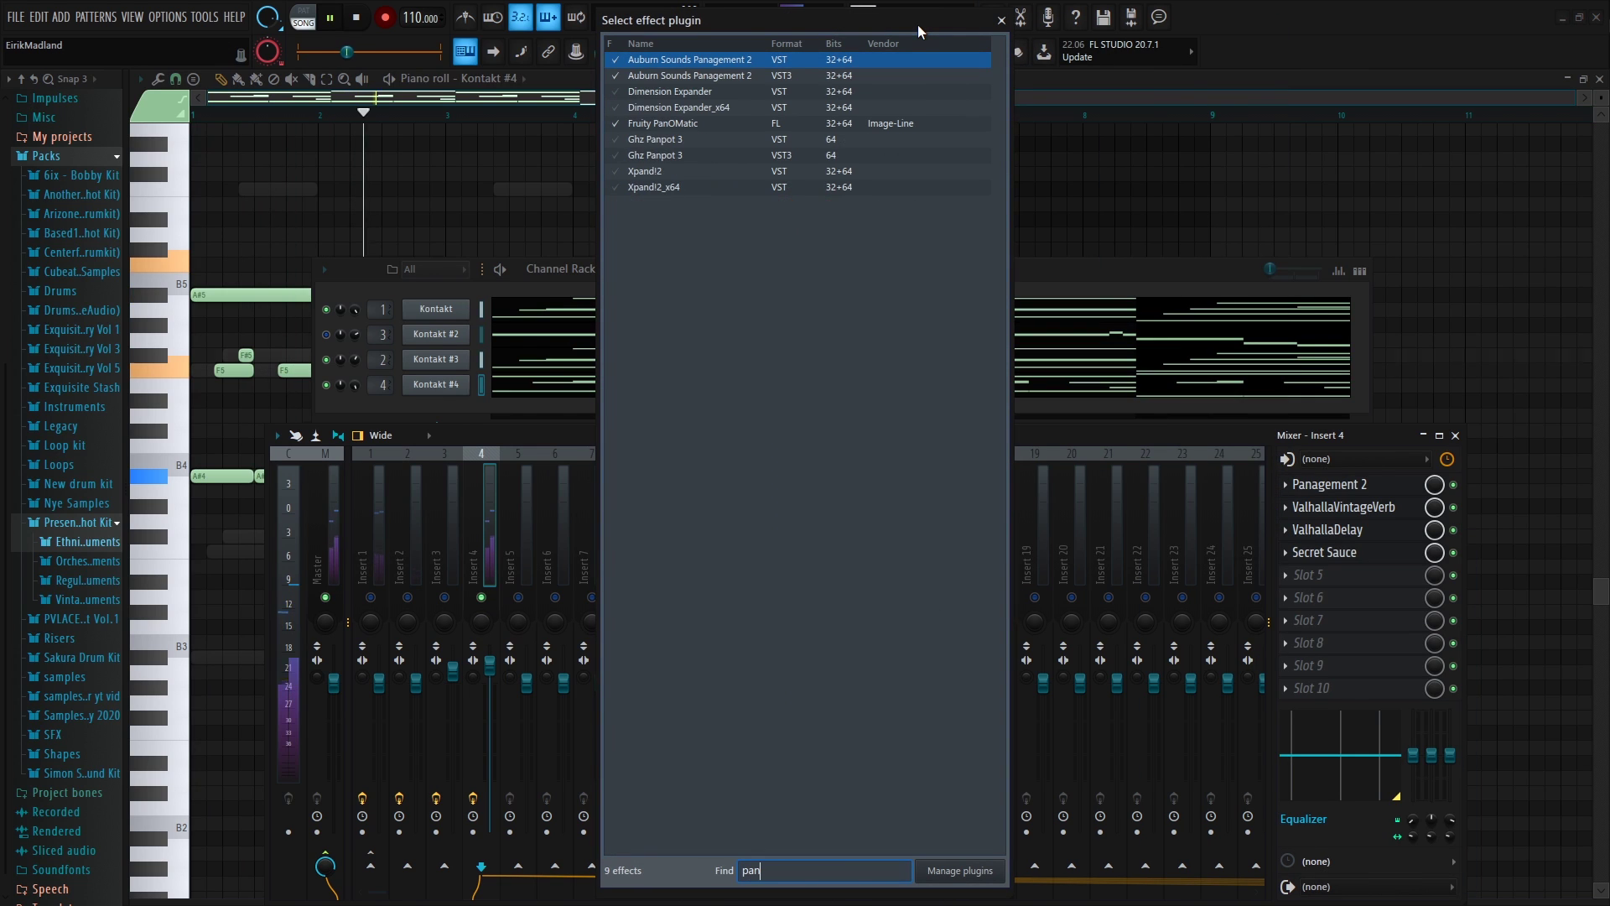
pyautogui.doubleClick(662, 123)
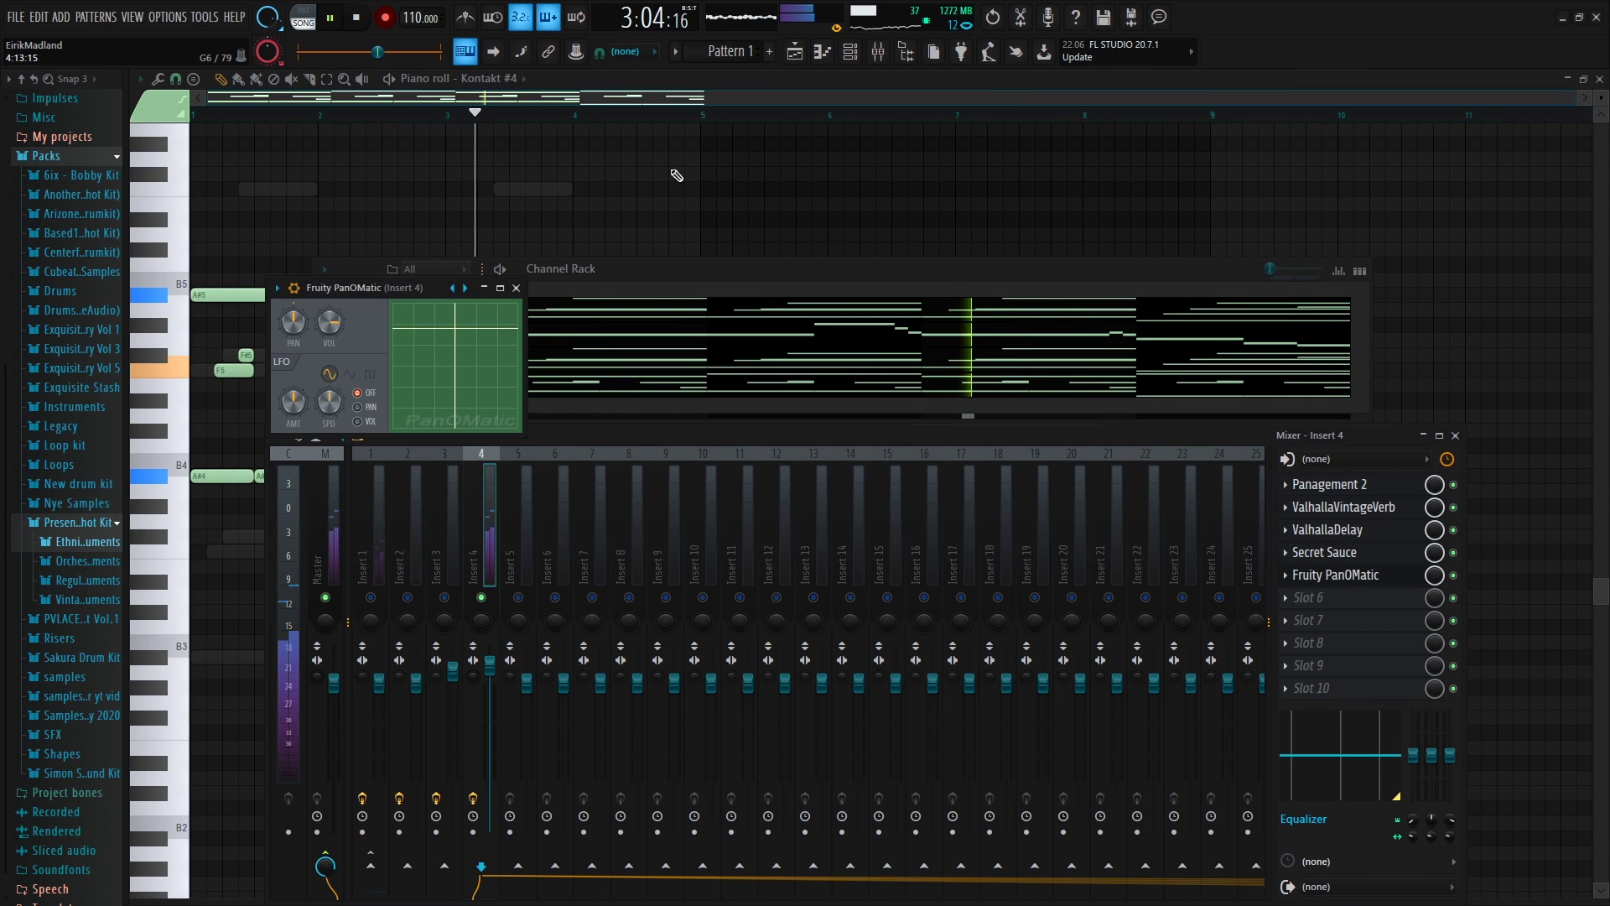
pyautogui.click(357, 407)
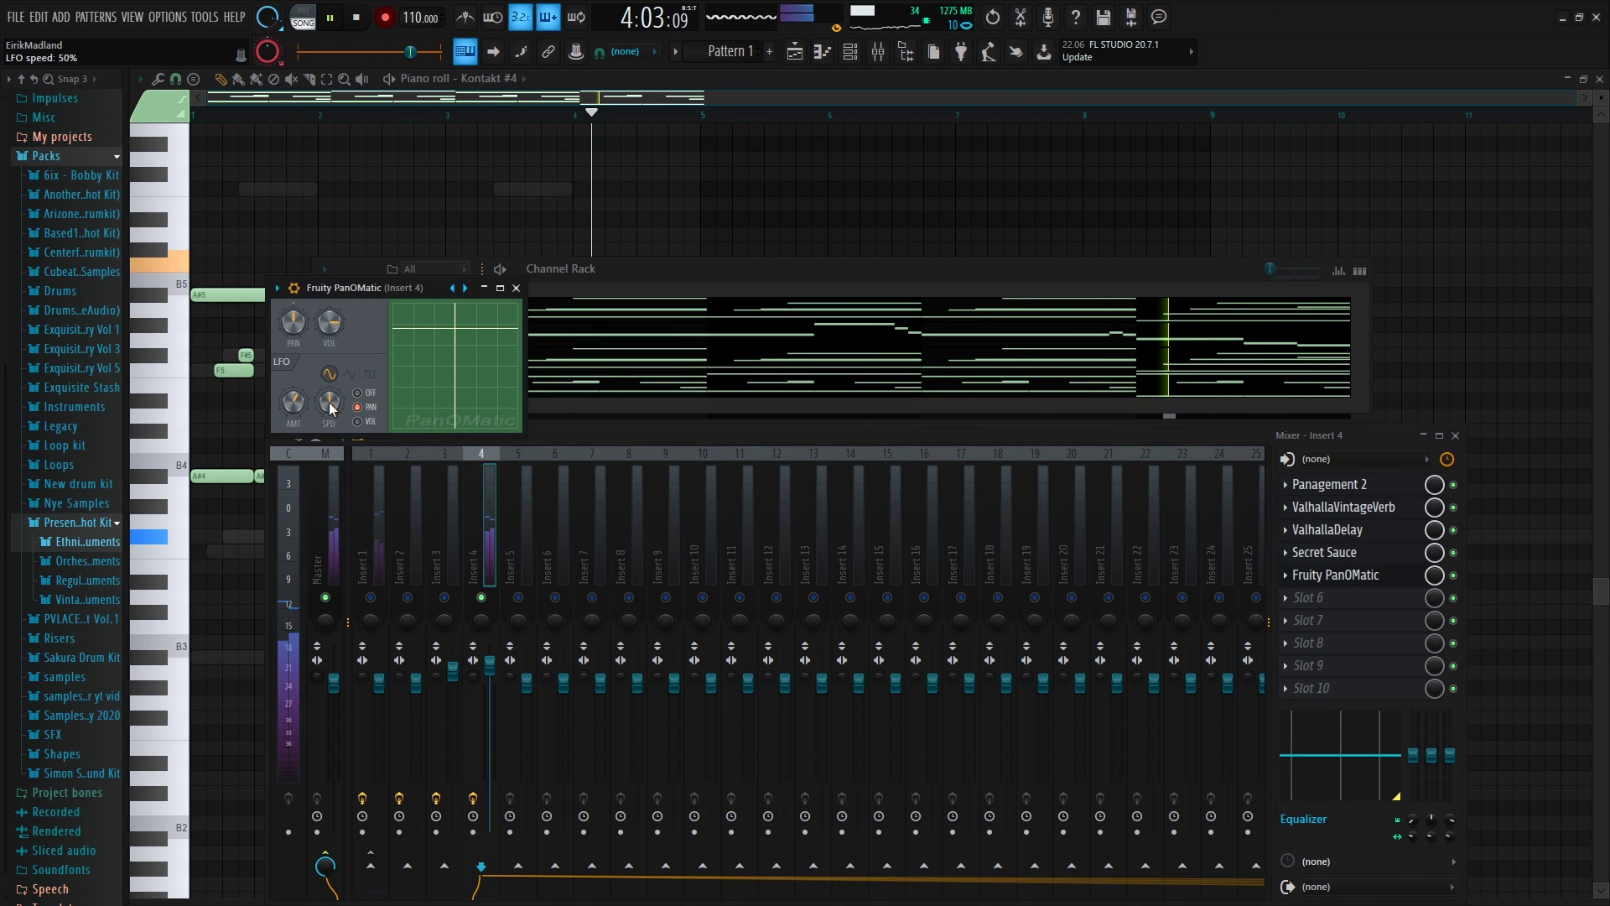
pyautogui.moveTo(329, 402); pyautogui.dragTo(294, 412)
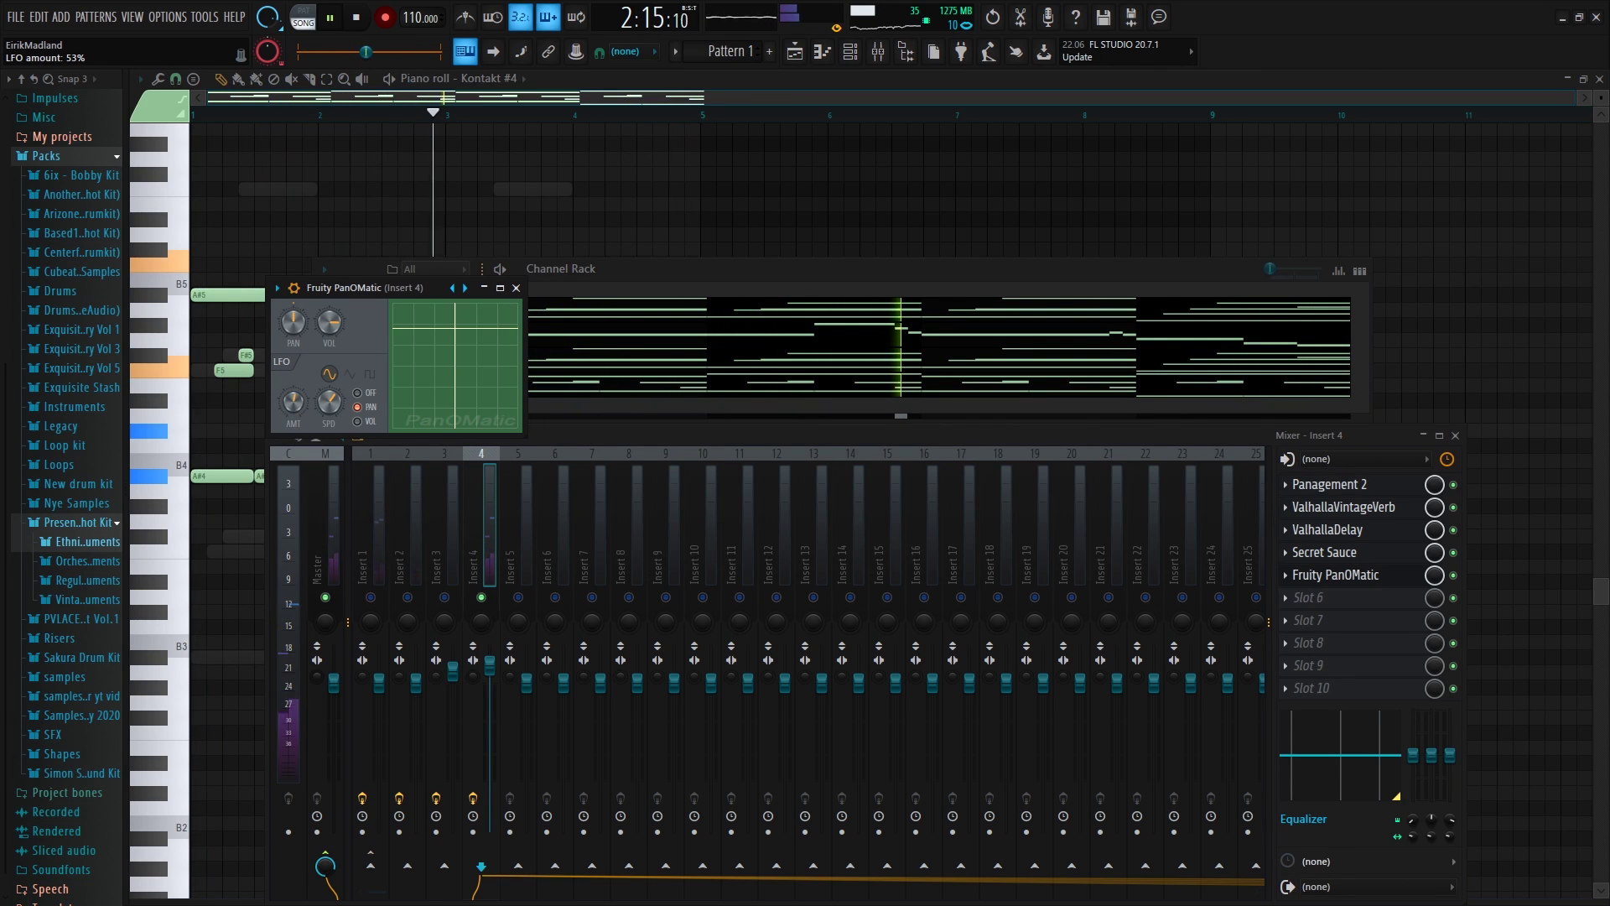
pyautogui.click(516, 288)
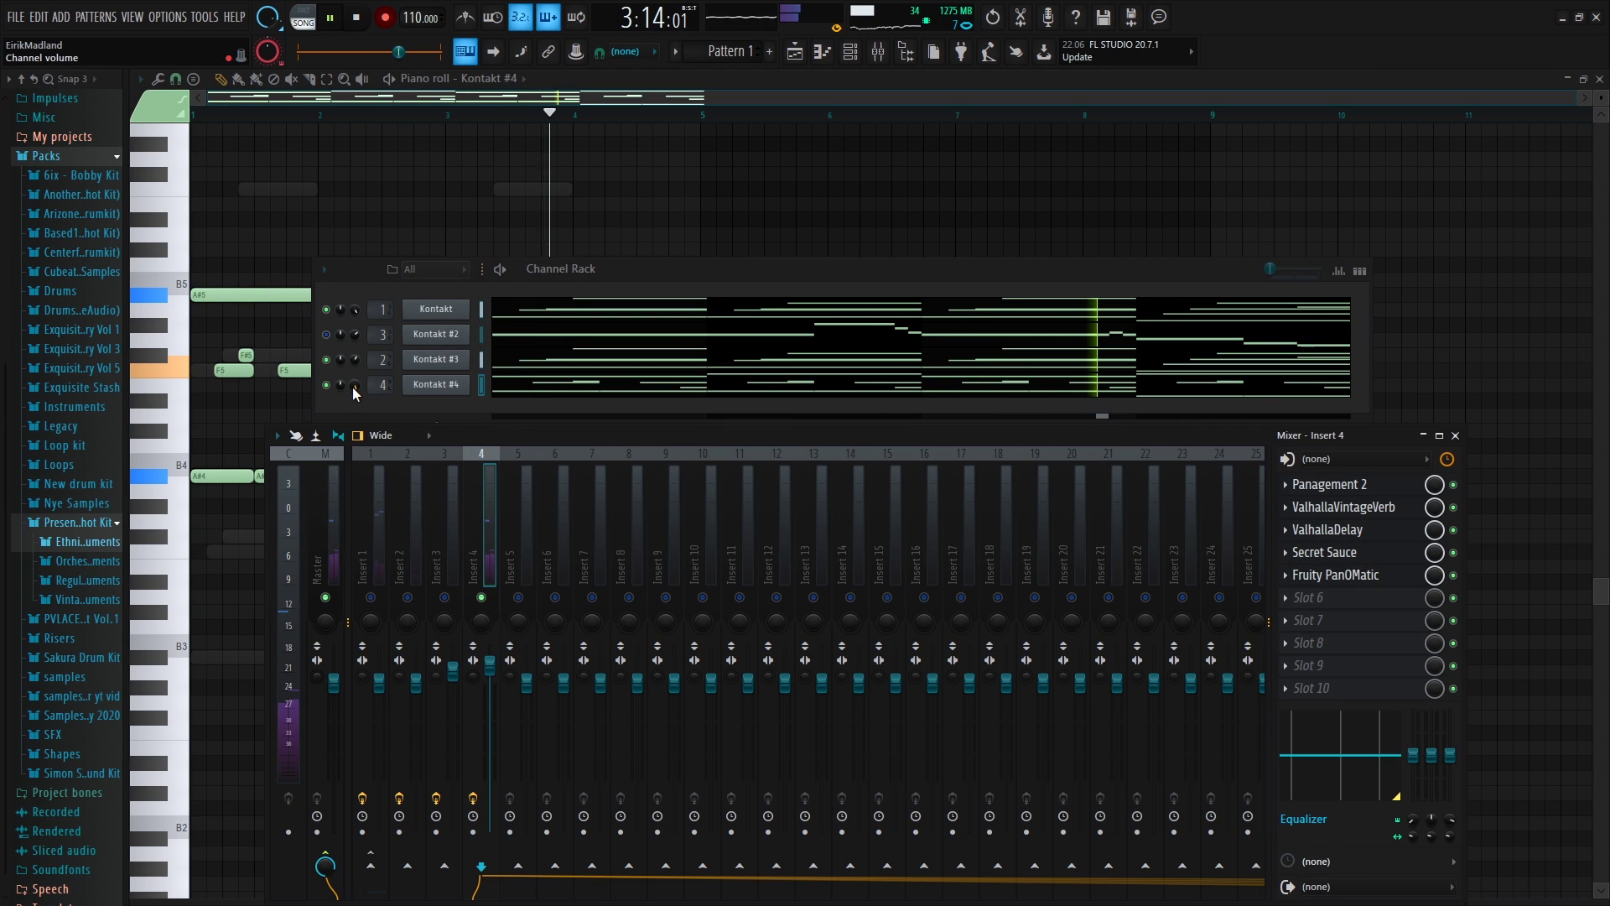
pyautogui.moveTo(490, 665); pyautogui.dragTo(490, 661)
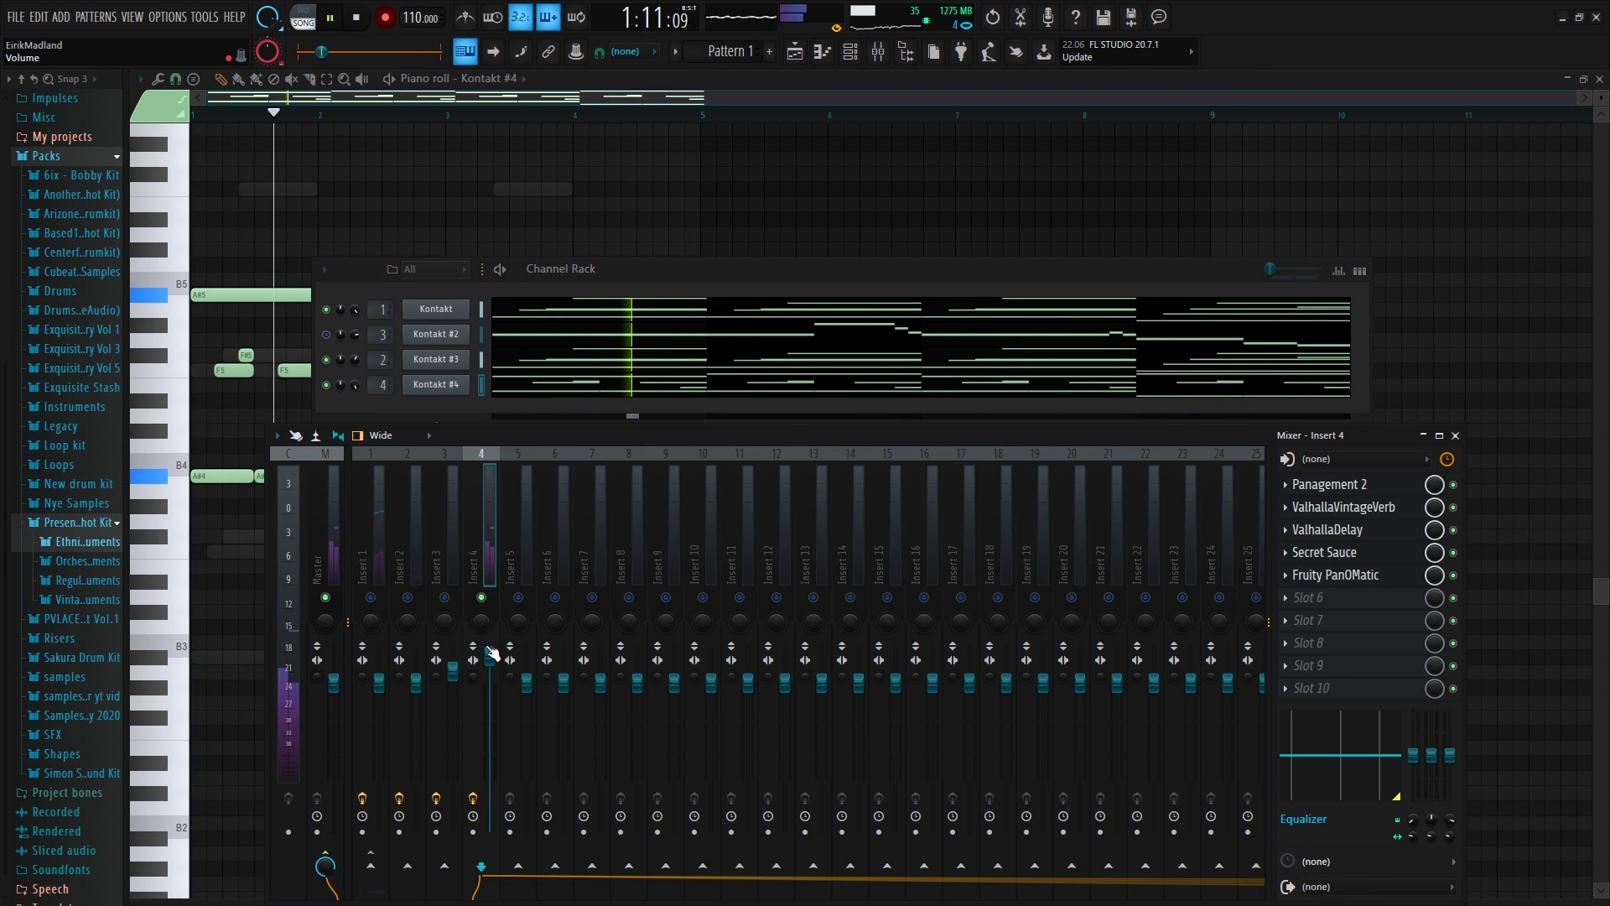
pyautogui.press('space')
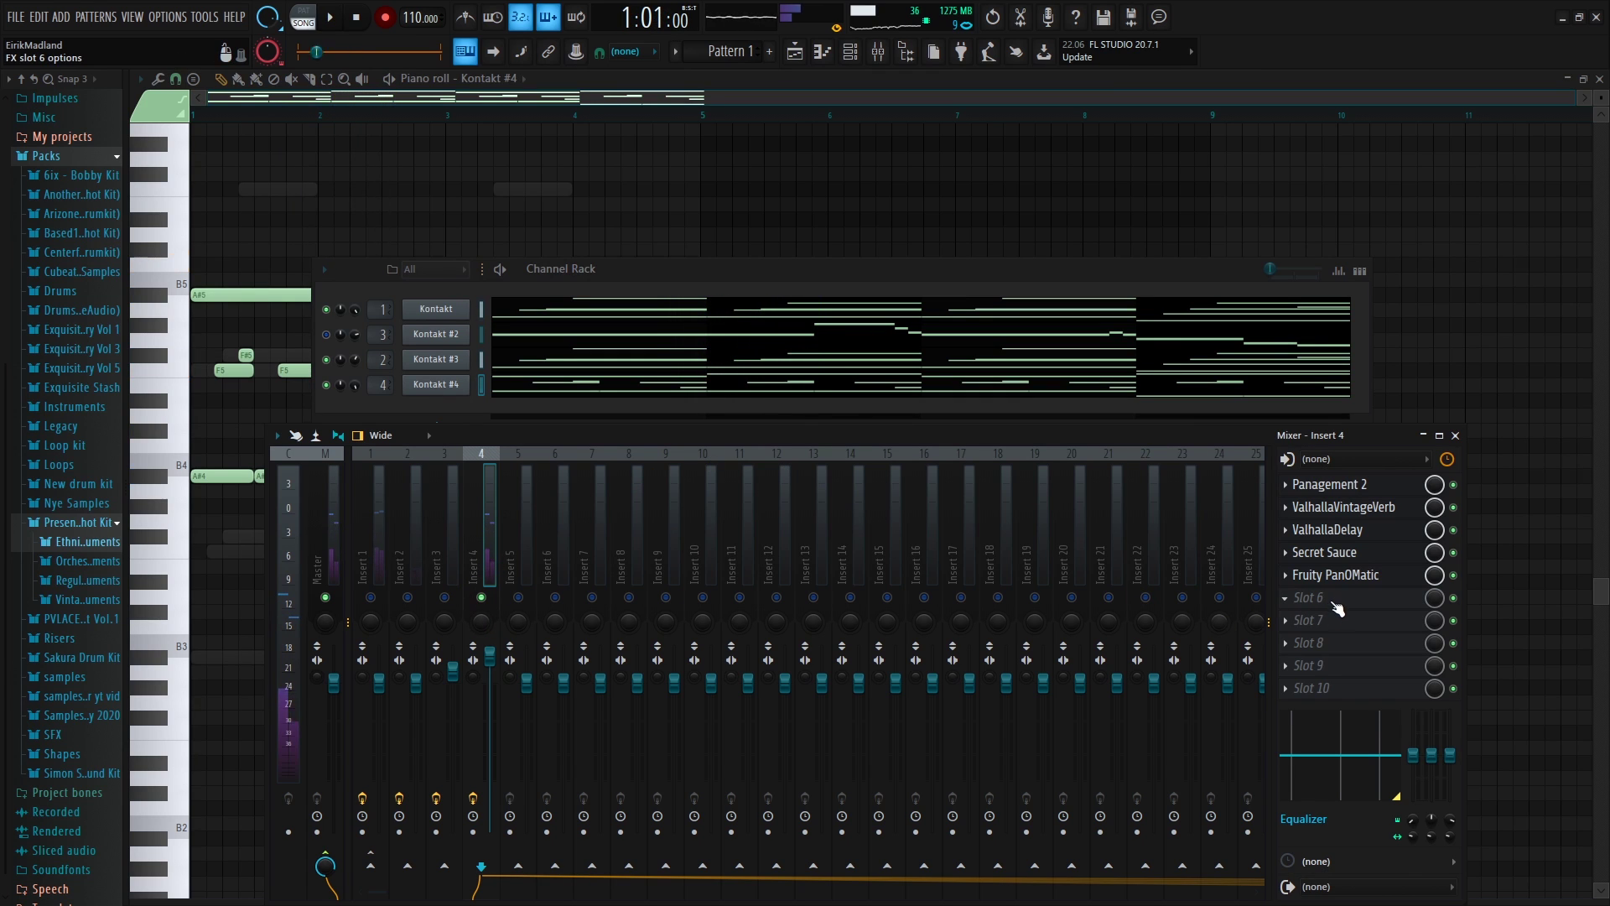
# Try HalfTime in the sixth effect slot of Insert 4 during playback
pyautogui.click(1337, 597)
pyautogui.click(912, 434)
pyautogui.press('space')
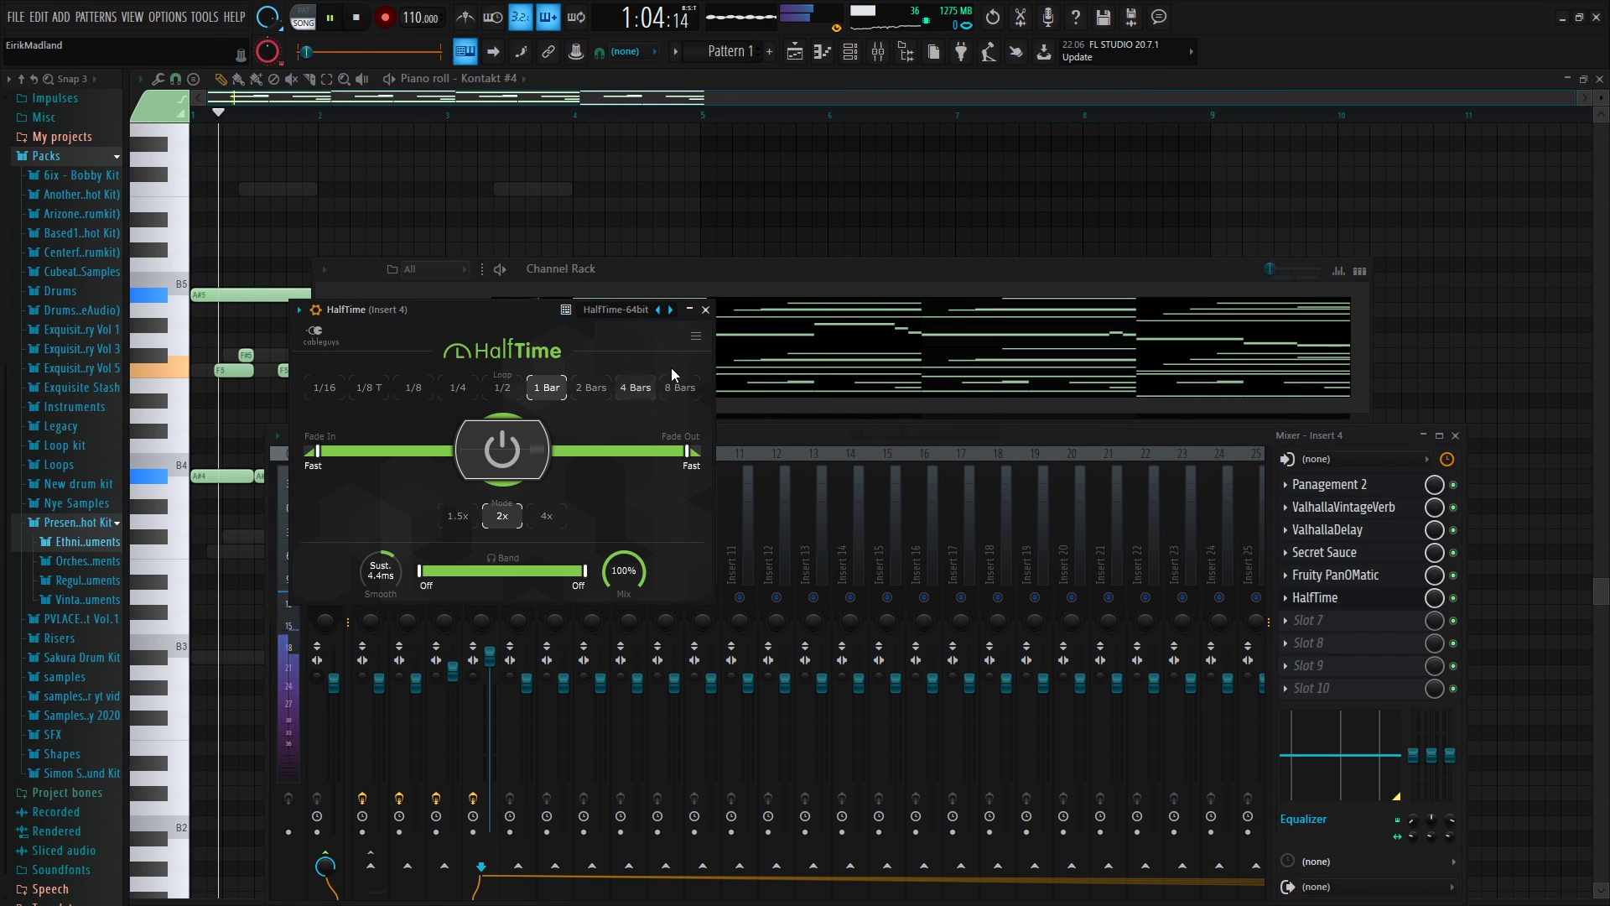
pyautogui.click(707, 310)
# Shift all Kontakt #4 notes up one octave and back down again
pyautogui.click(498, 186)
pyautogui.hotkey('ctrl', 'a')
pyautogui.hotkey('ctrl', 'Up')
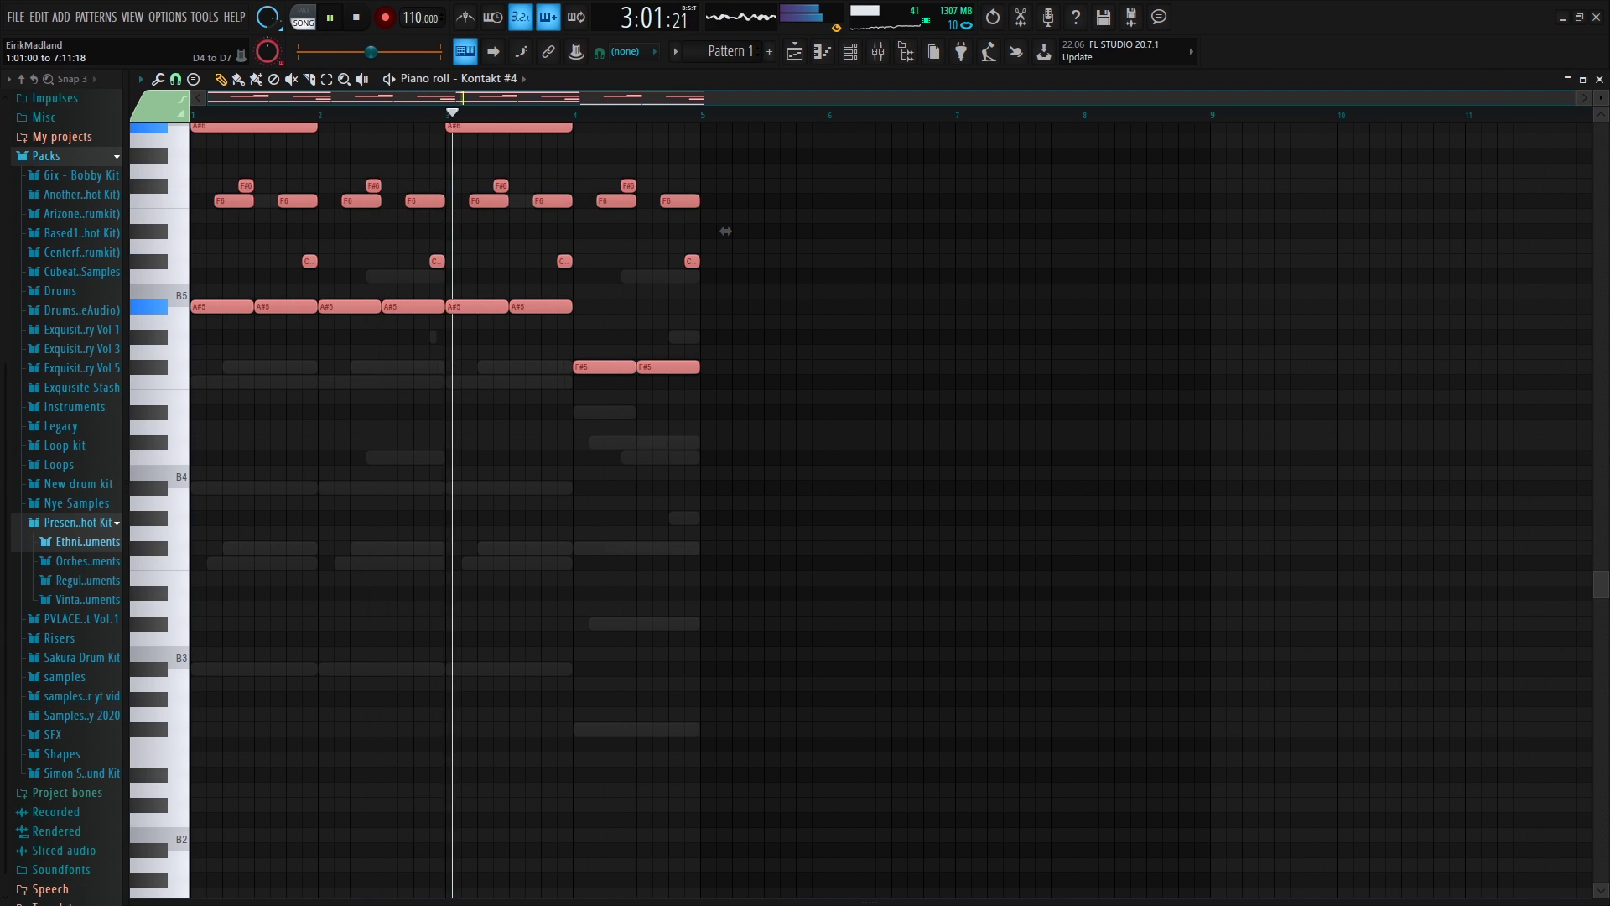
pyautogui.hotkey('ctrl', 'Down')
# Replace HalfTime in the sixth effect slot of Insert 4 with Fruity Parametric EQ 2
pyautogui.click(878, 51)
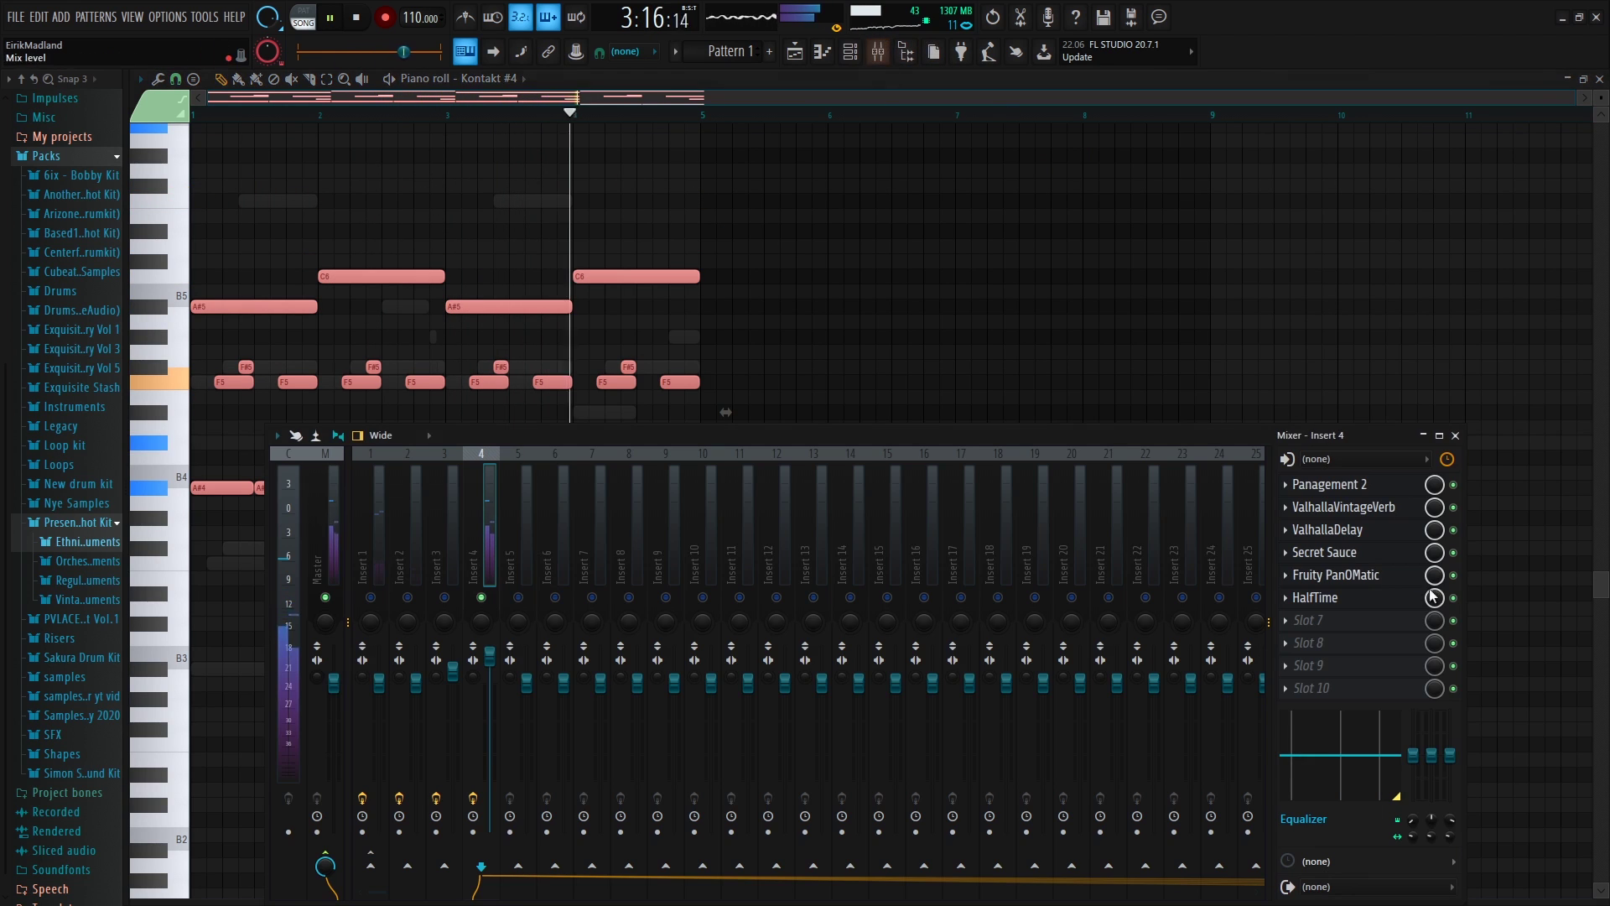
pyautogui.click(1301, 604)
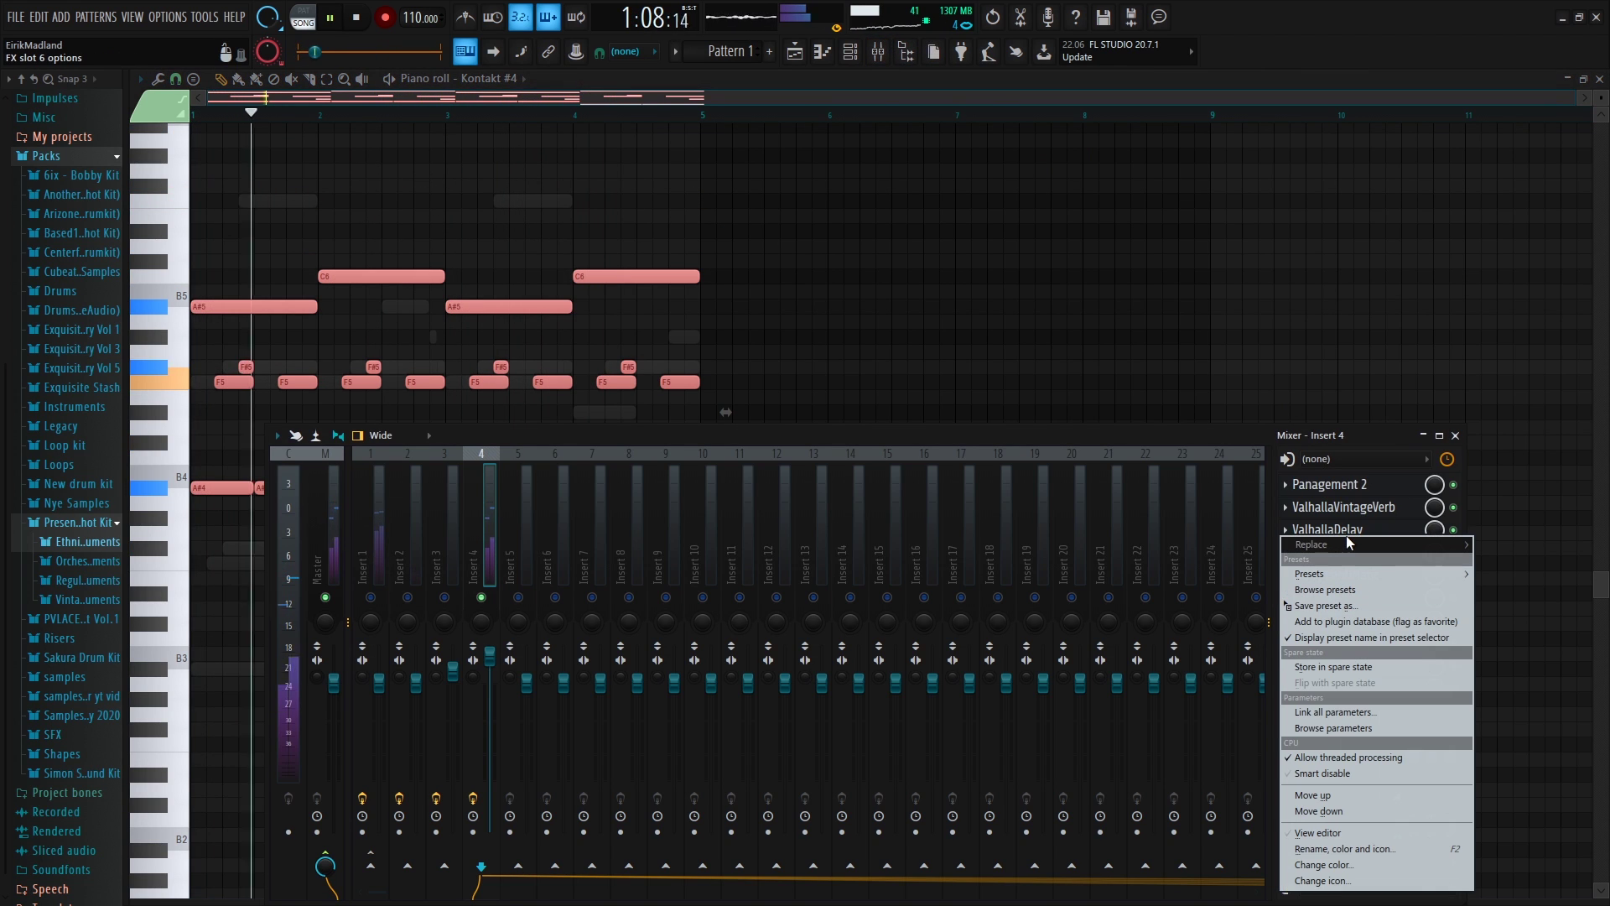
pyautogui.moveTo(1346, 535)
pyautogui.click(1100, 421)
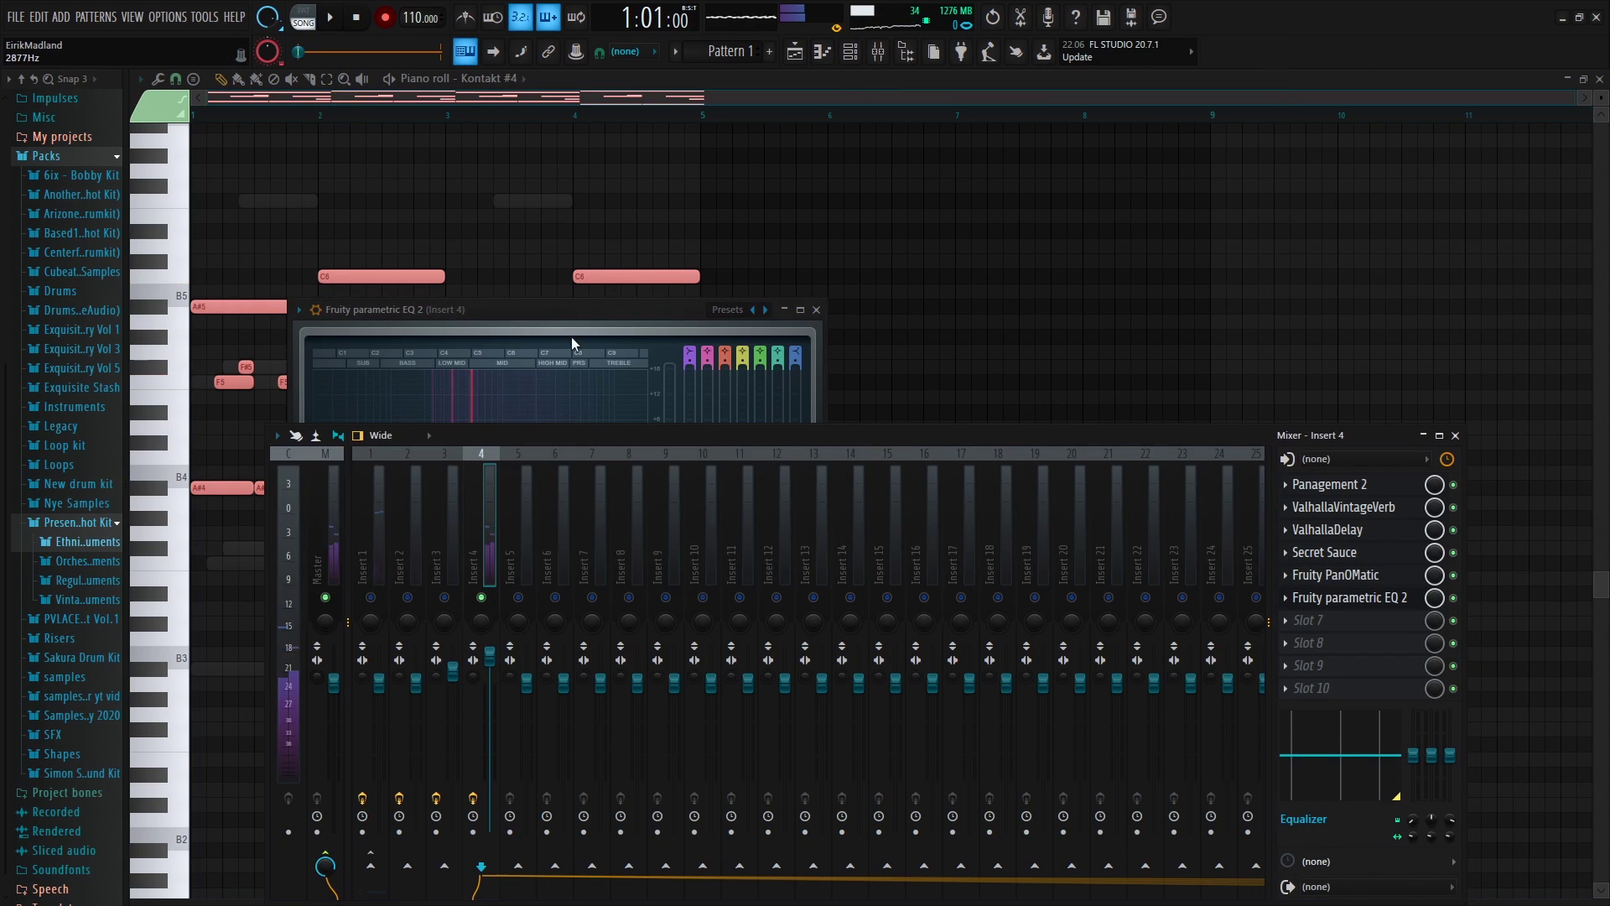
# Shape Insert 4's EQ with a low cut on band 1 and boosts on band 5 near 900 Hz and band 6 near 4 kHz
pyautogui.moveTo(556, 429); pyautogui.dragTo(509, 430)
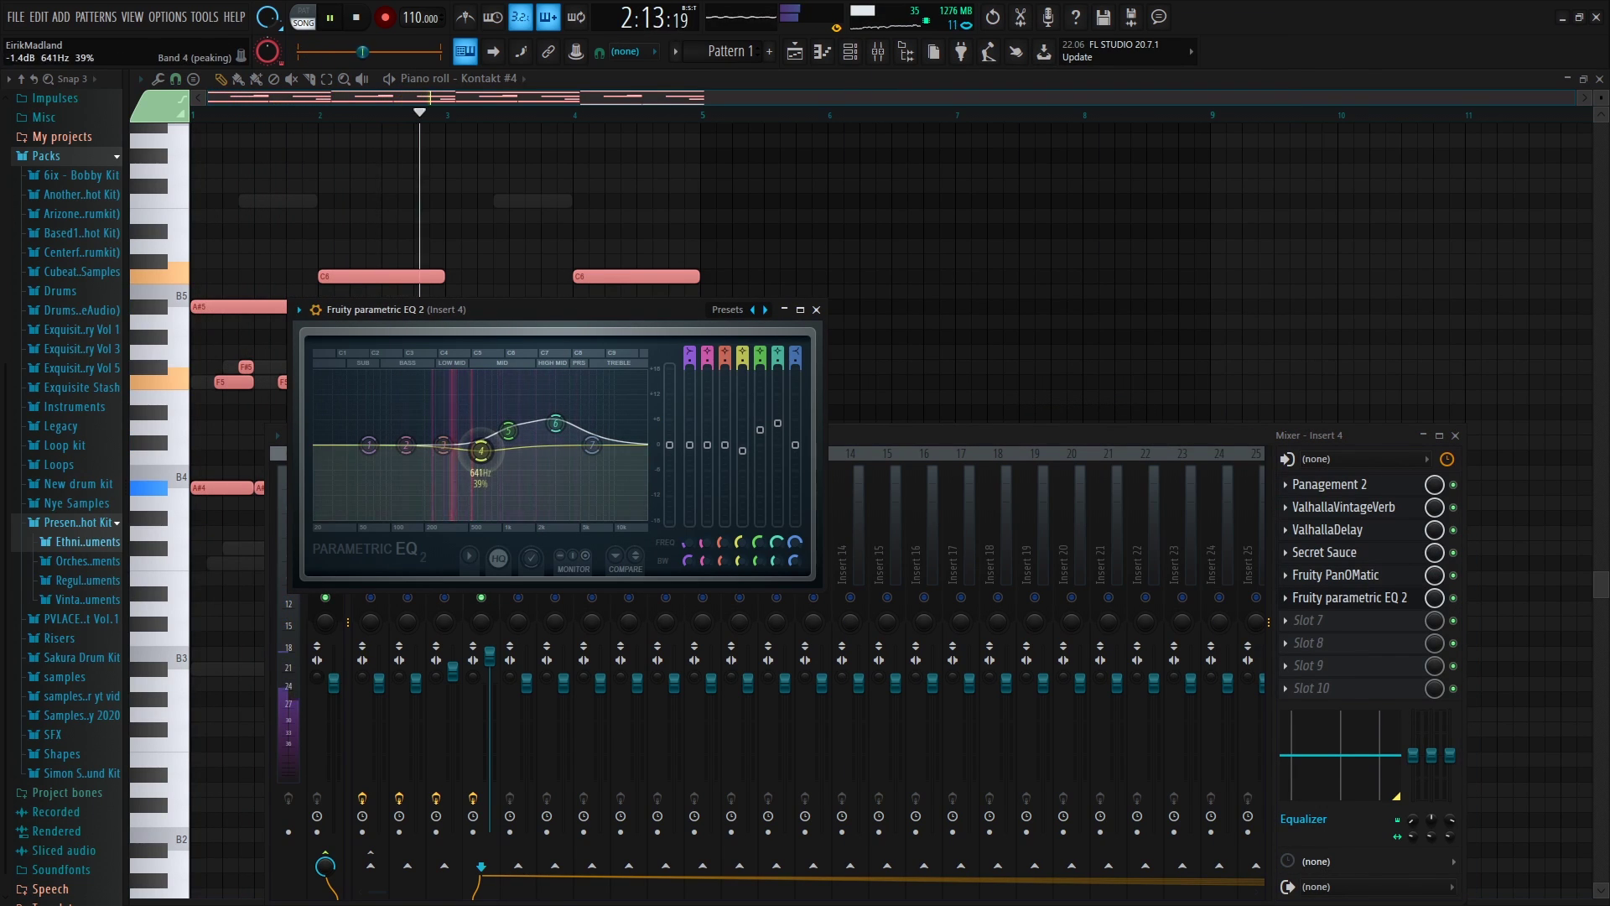
pyautogui.moveTo(369, 446); pyautogui.dragTo(402, 518)
pyautogui.moveTo(508, 431); pyautogui.dragTo(505, 423)
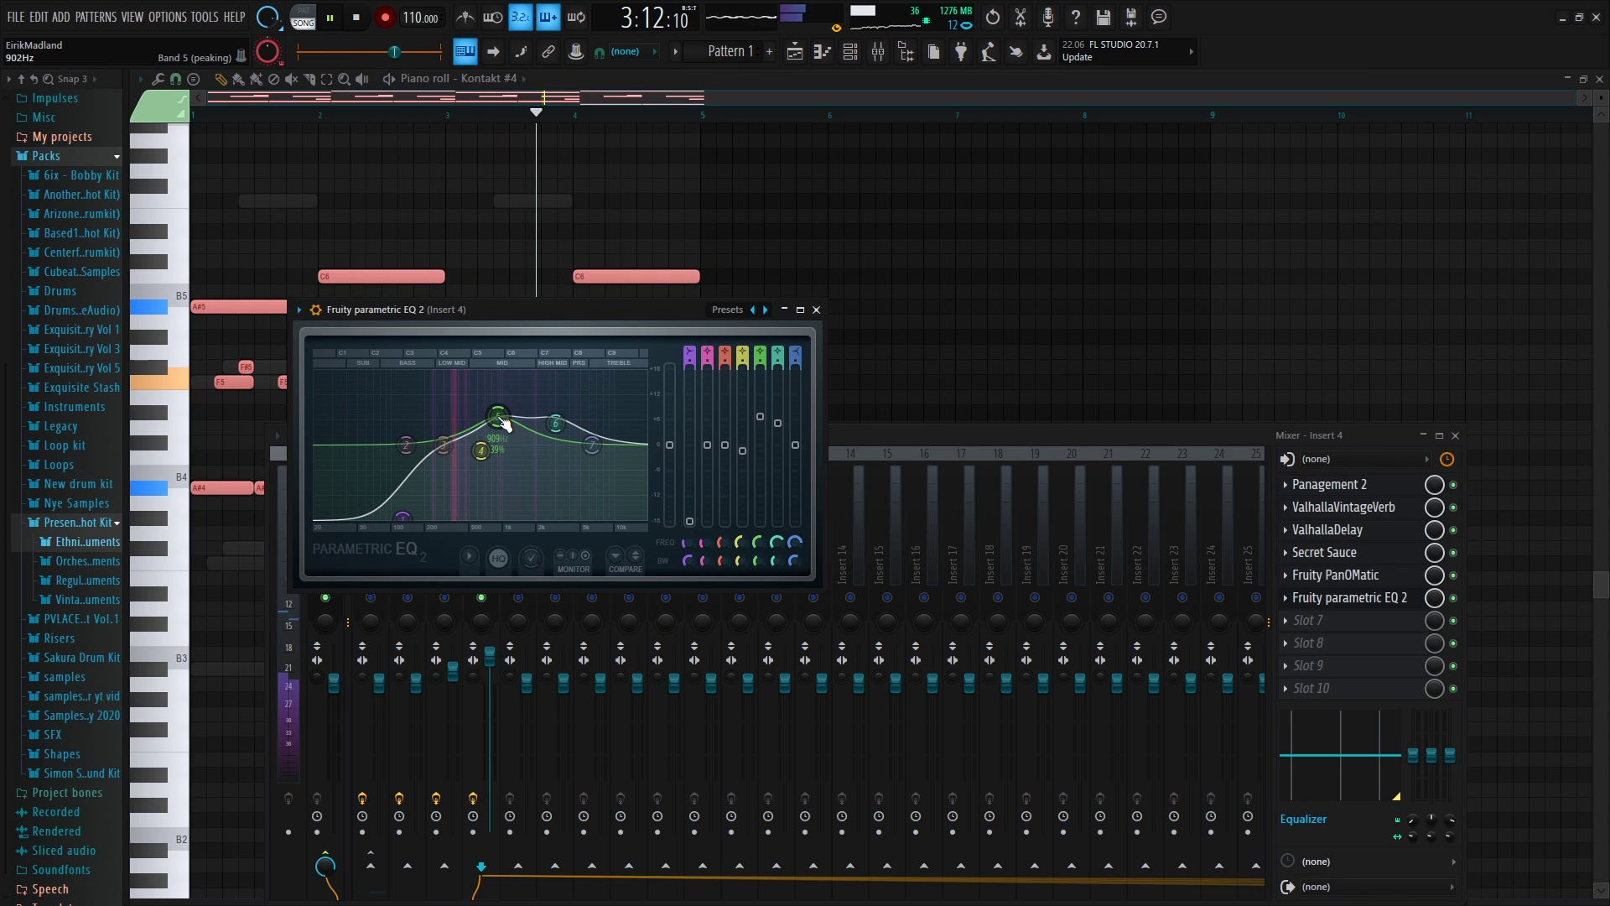
pyautogui.moveTo(593, 451); pyautogui.dragTo(535, 413)
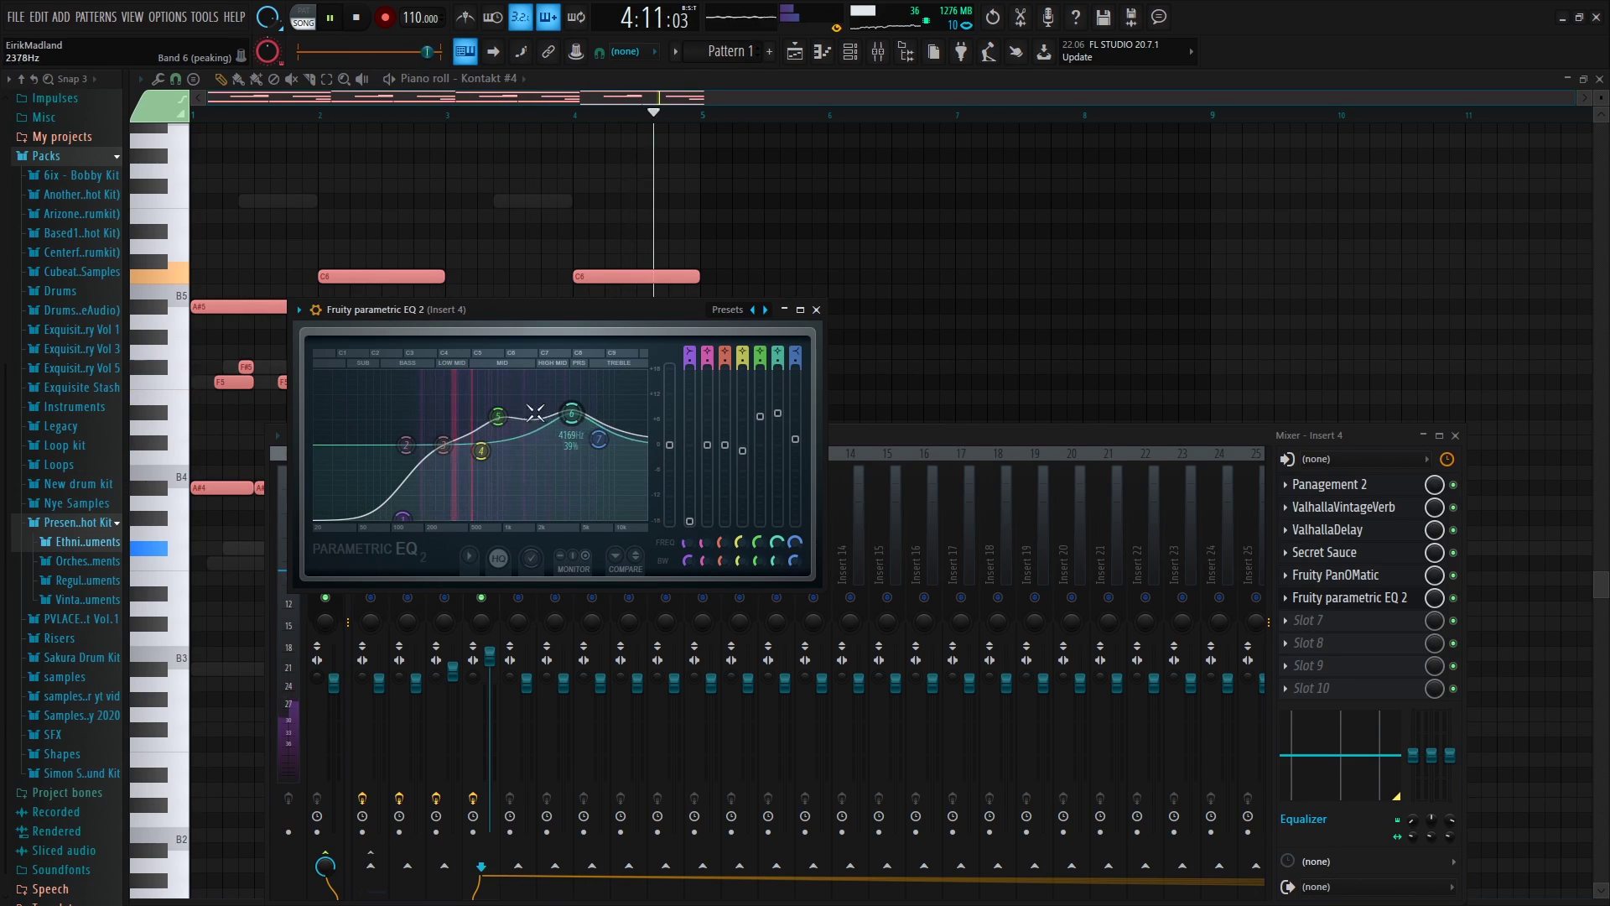
pyautogui.click(816, 310)
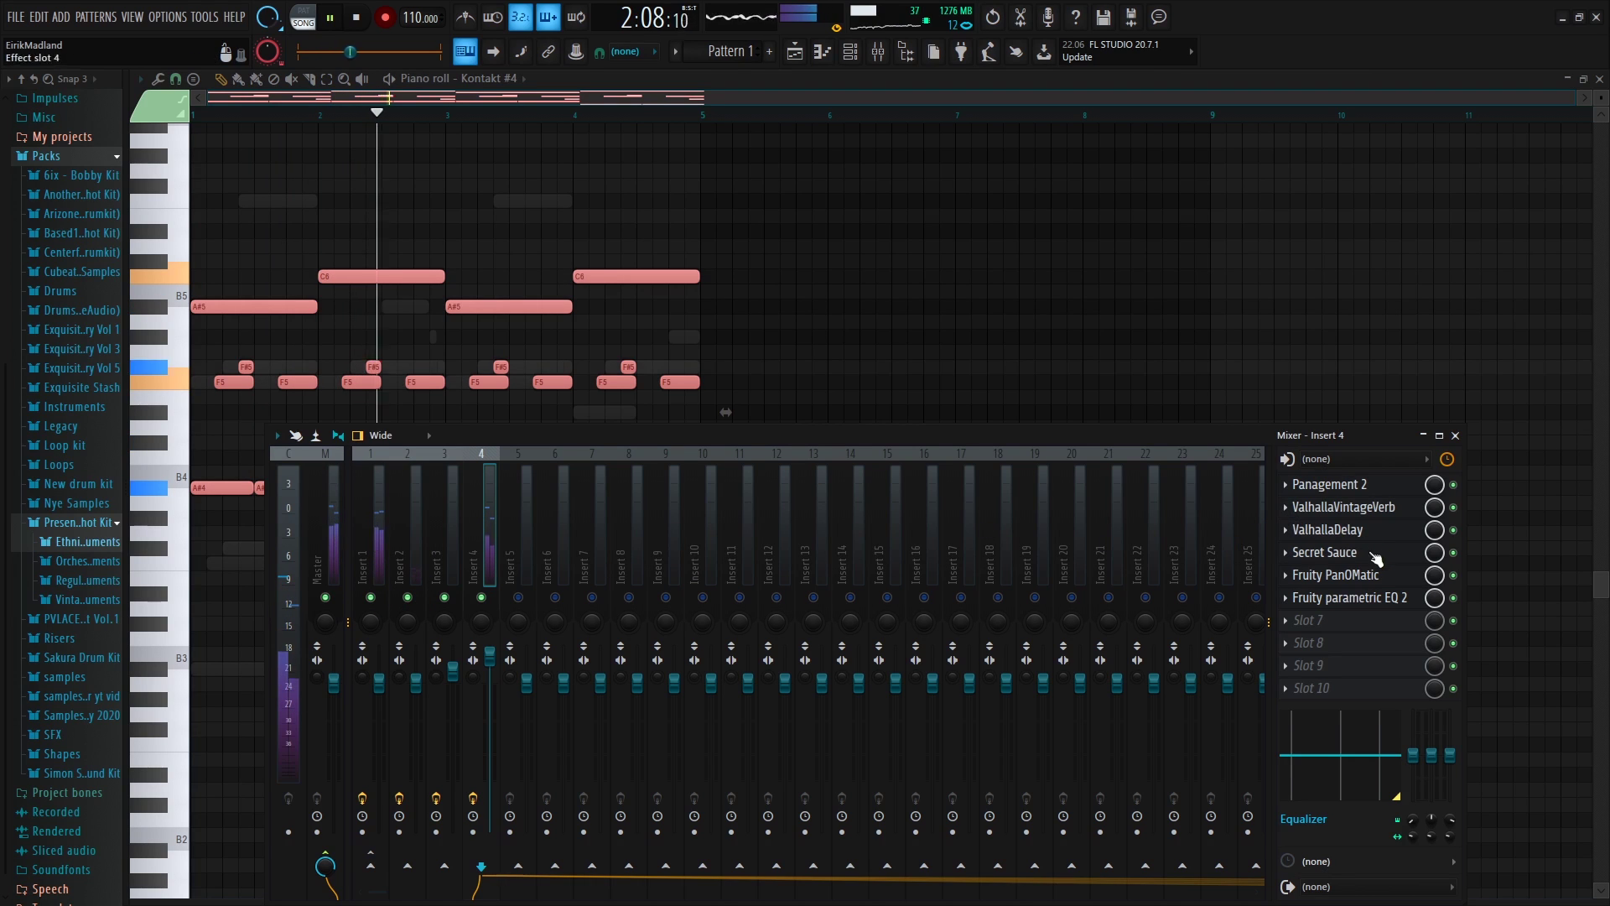
# Refine Insert 4's EQ by narrowing band 4 into a -3.8 dB cut at 607 Hz and moving bands 6 and 7 higher
pyautogui.click(1369, 603)
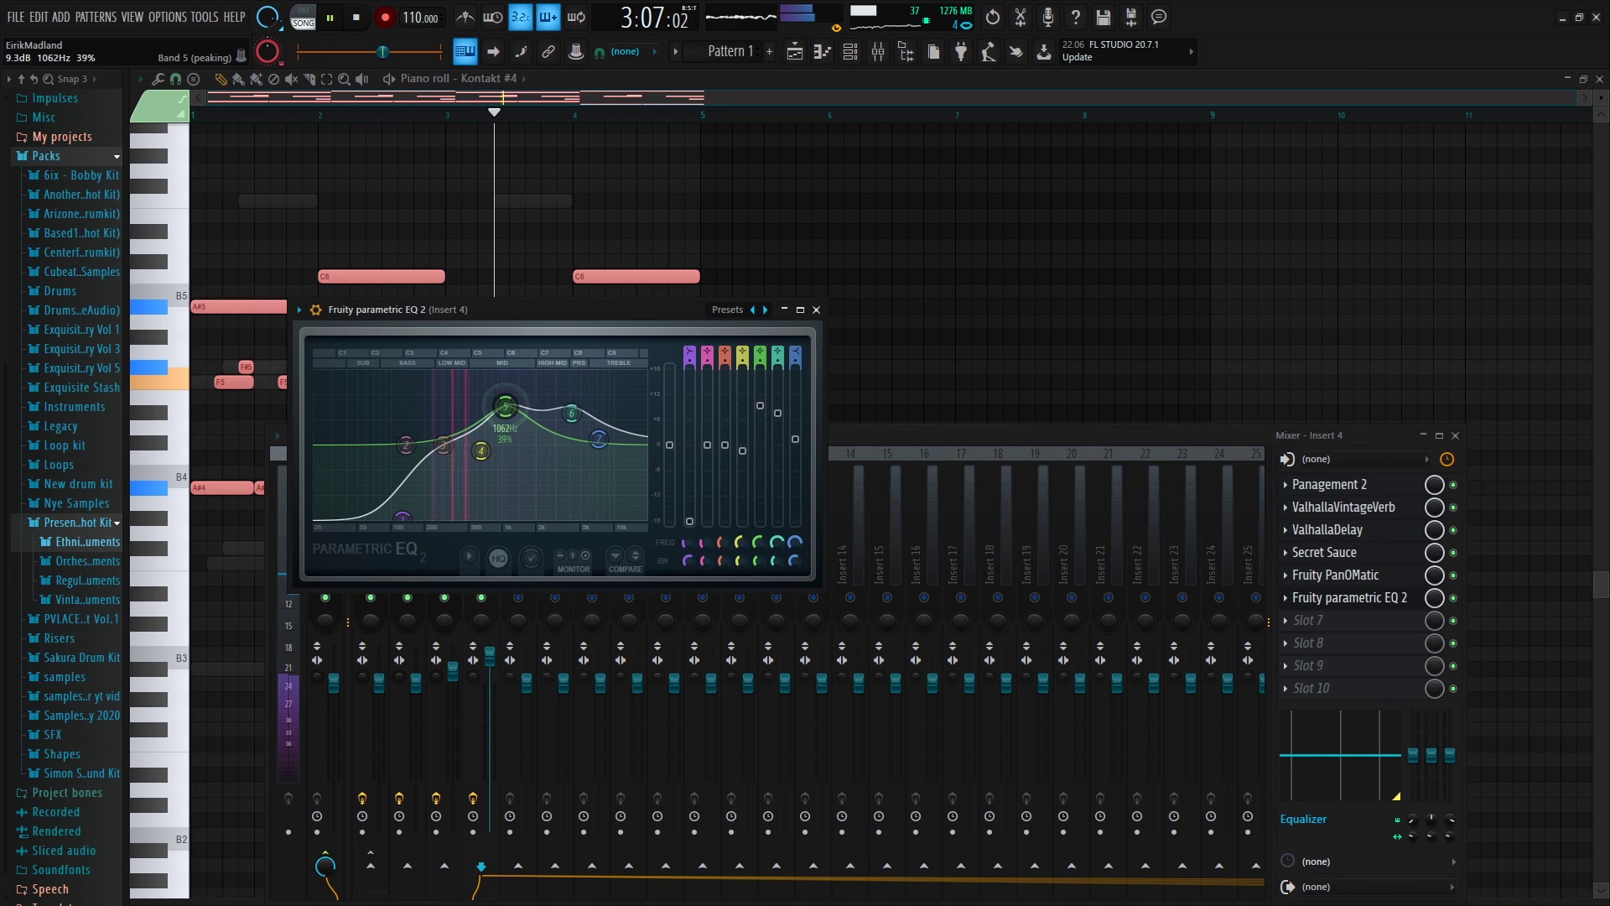
pyautogui.moveTo(478, 411); pyautogui.dragTo(478, 460)
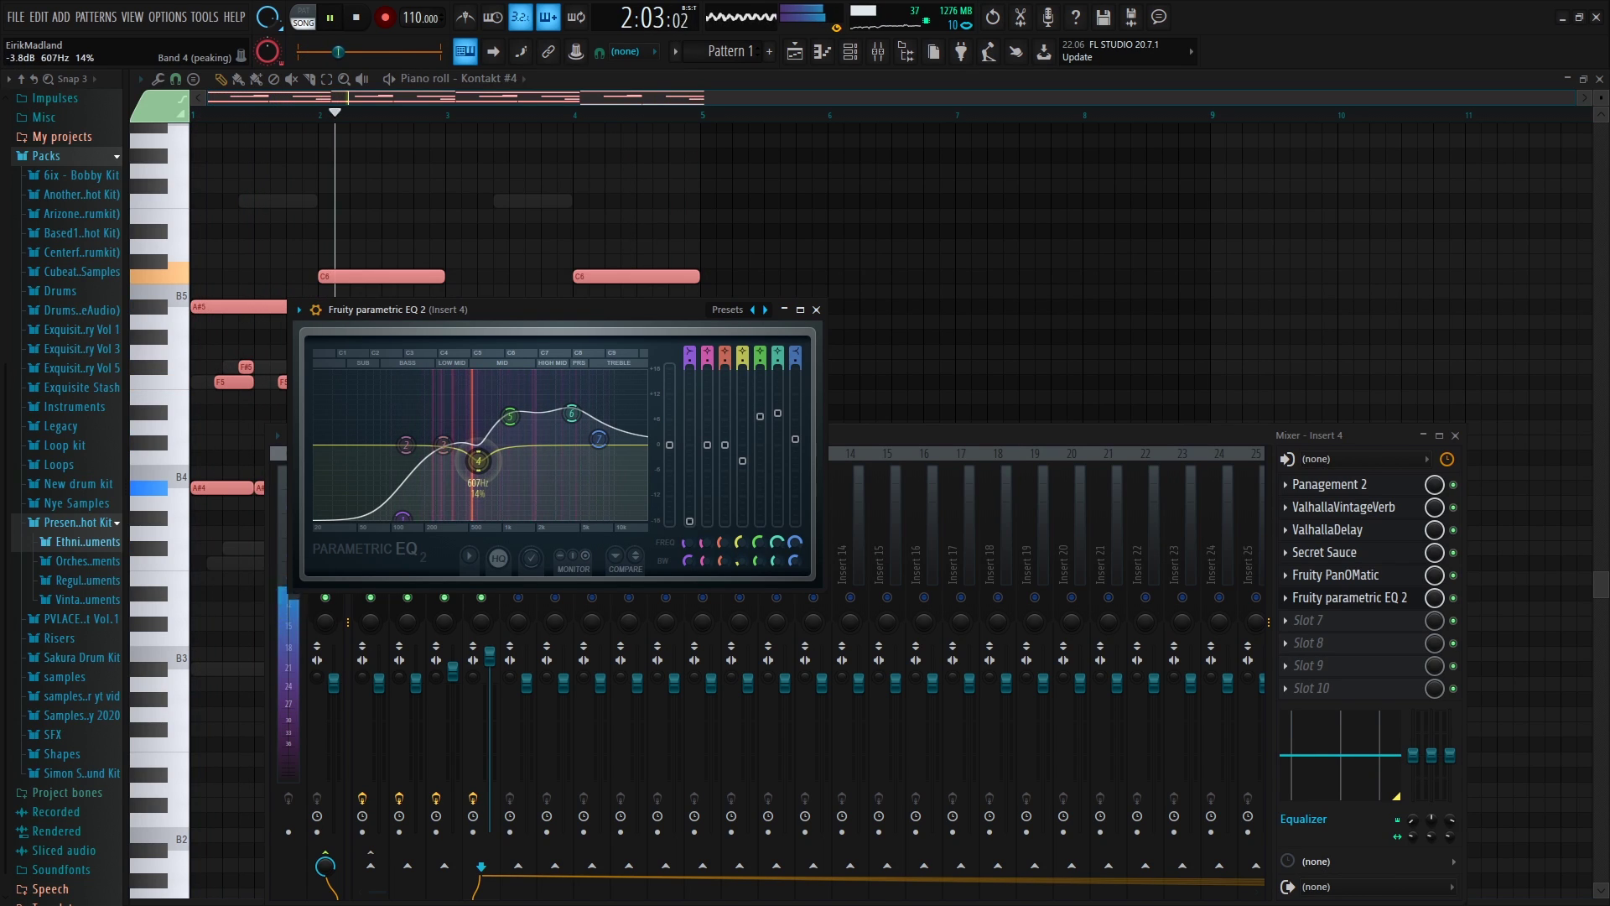
pyautogui.moveTo(598, 440); pyautogui.dragTo(590, 408)
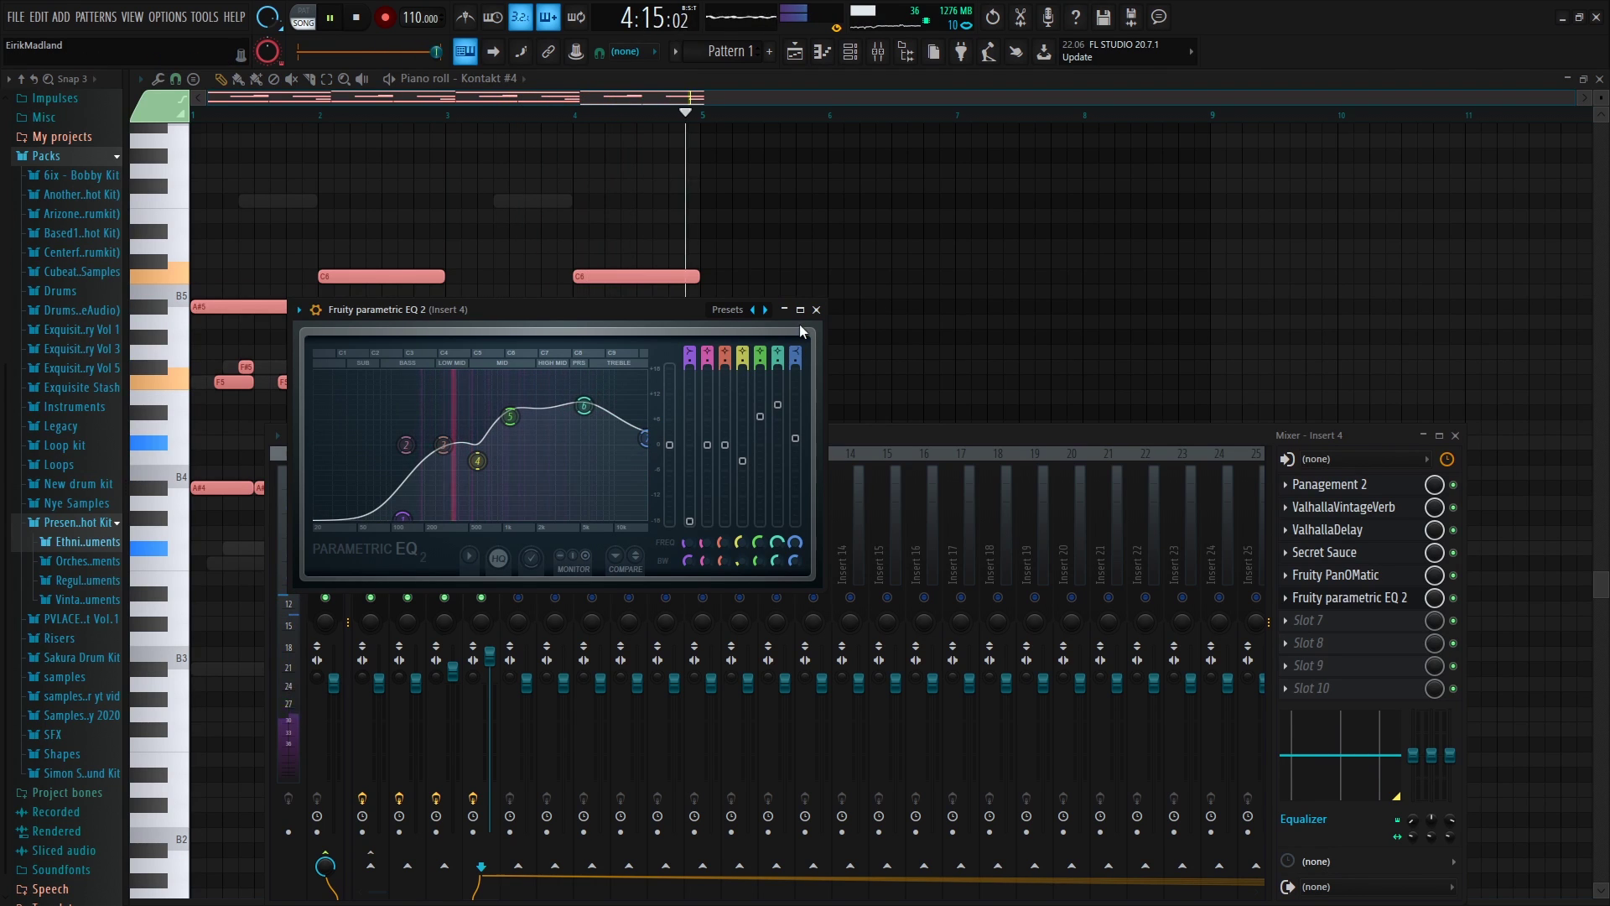
pyautogui.click(816, 309)
# Mute Kontakt #4 and unmute Kontakt #2, raising Insert 3's volume to 118% and the Kontakt #2 channel volume
pyautogui.click(850, 51)
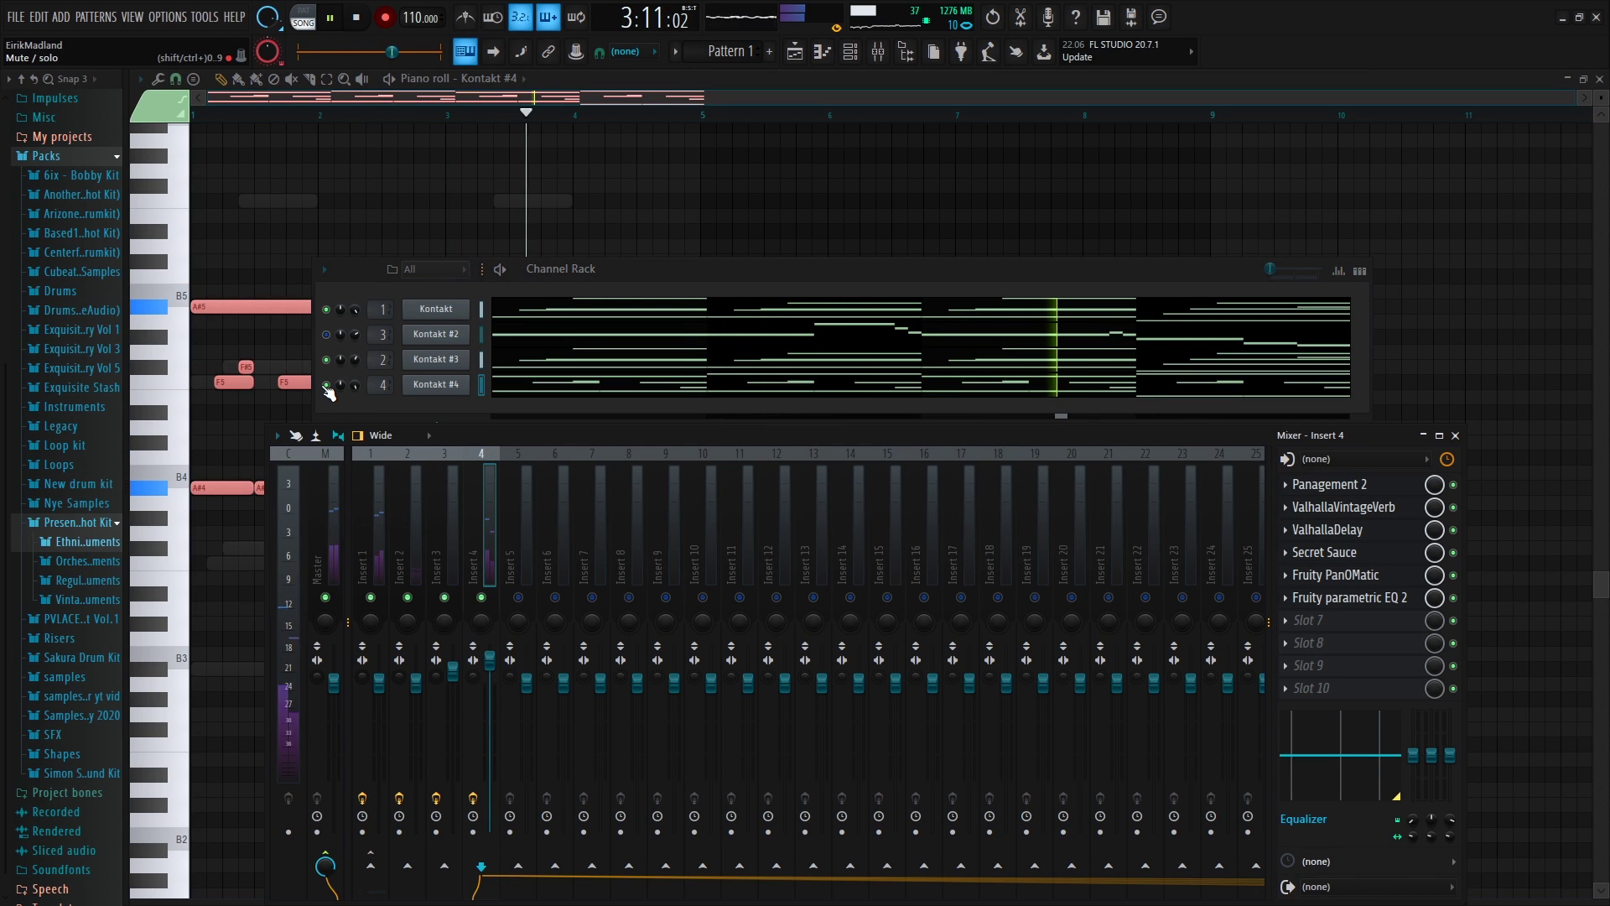
pyautogui.click(327, 386)
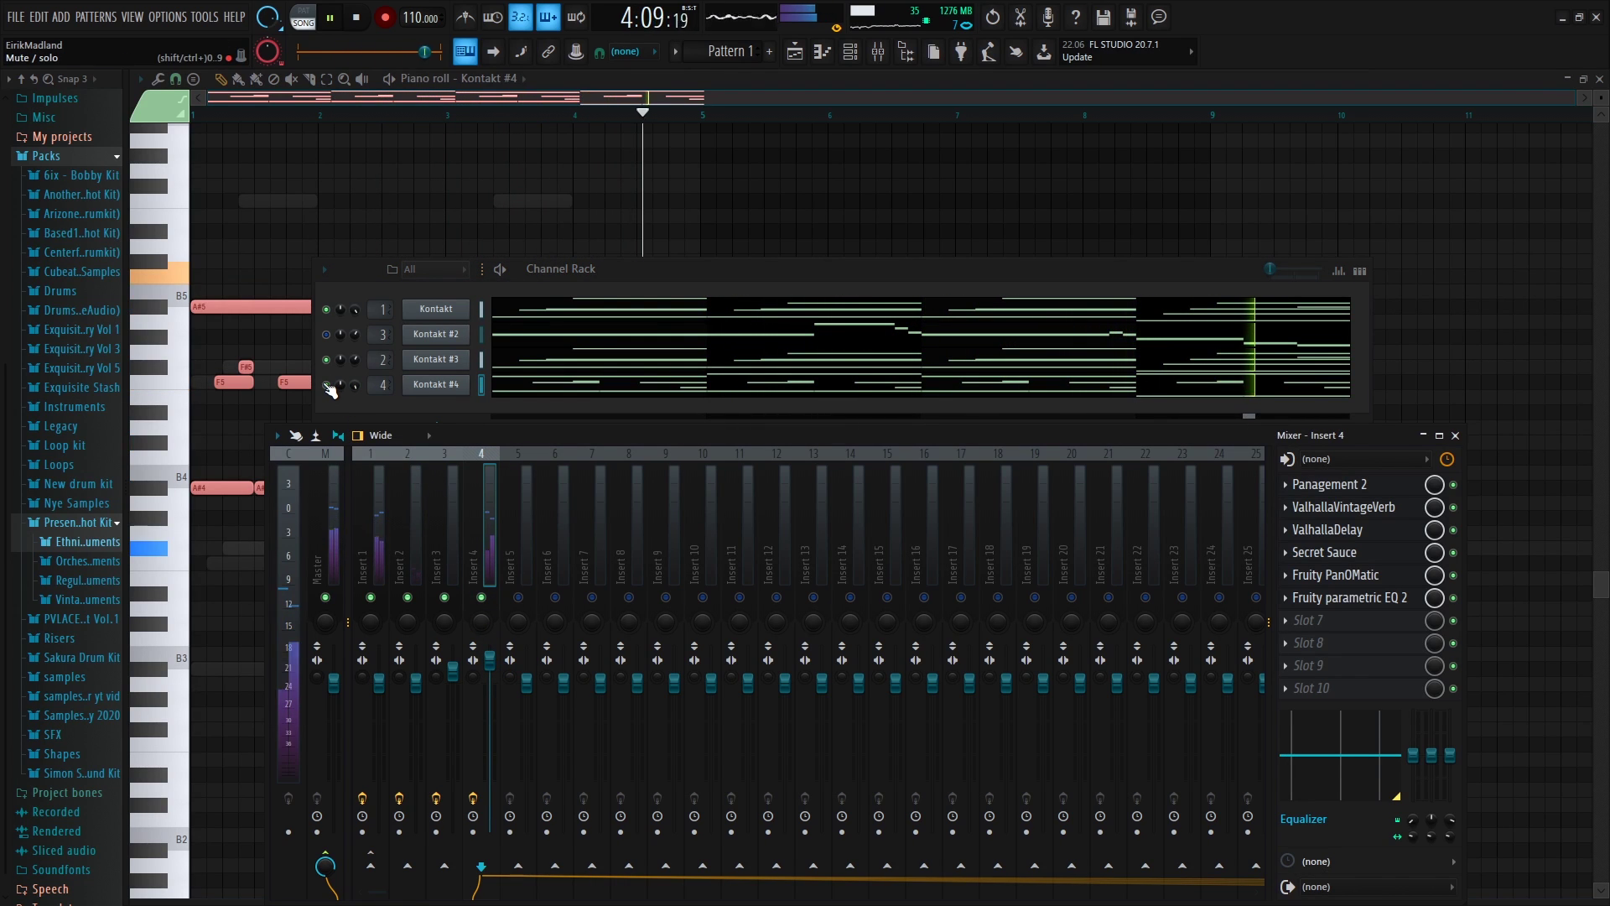
pyautogui.click(327, 335)
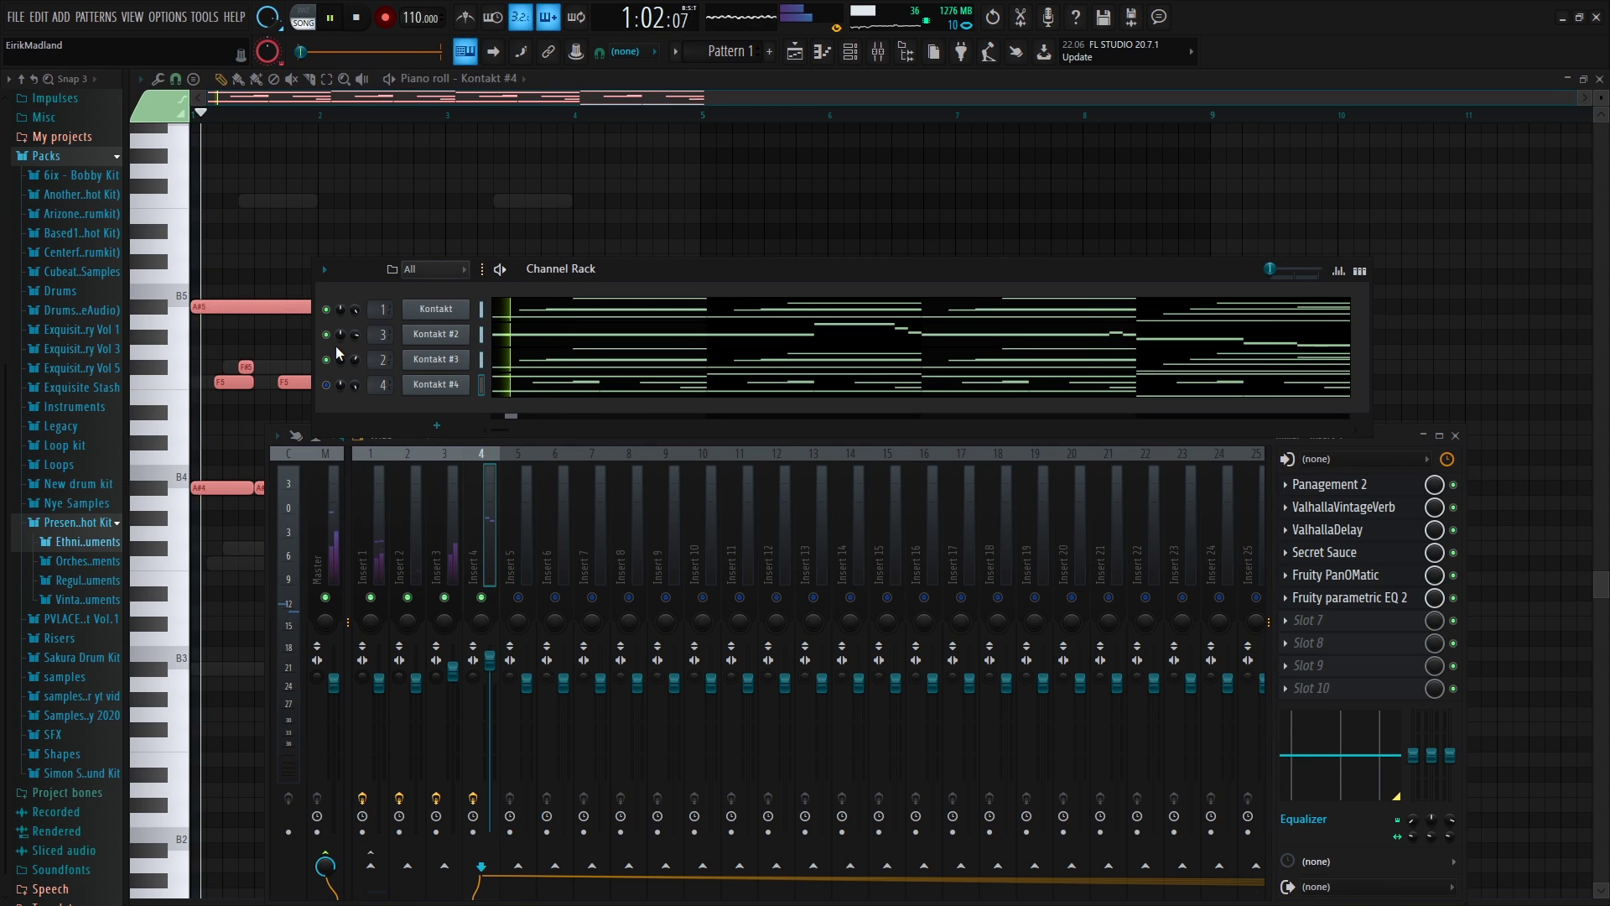
pyautogui.moveTo(453, 672); pyautogui.dragTo(453, 658)
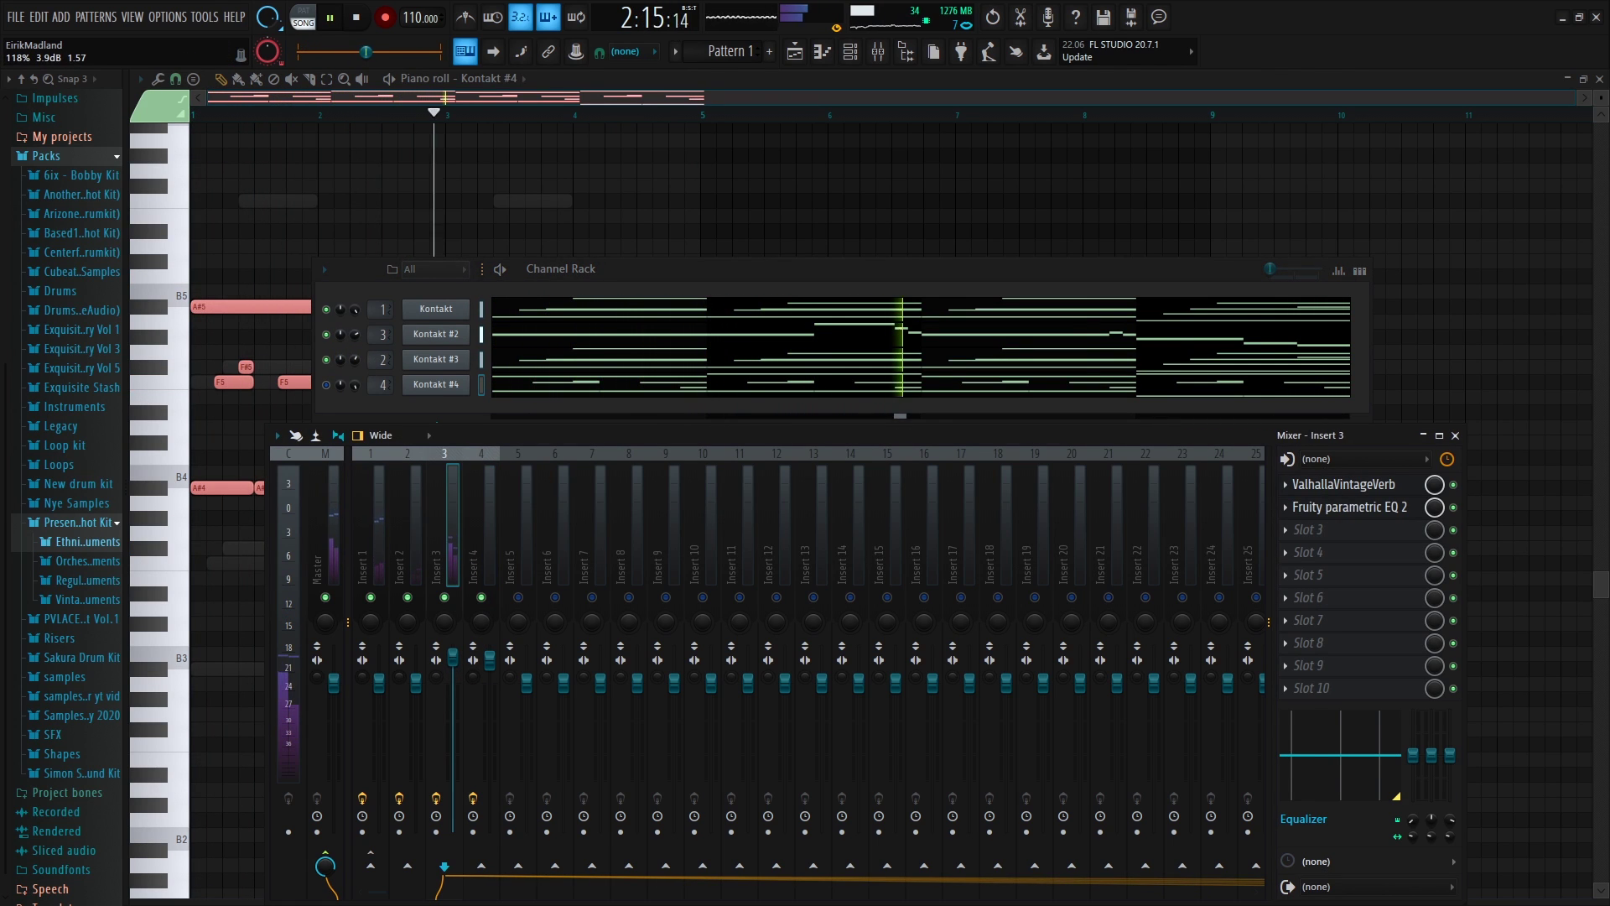
pyautogui.moveTo(355, 334); pyautogui.dragTo(354, 302)
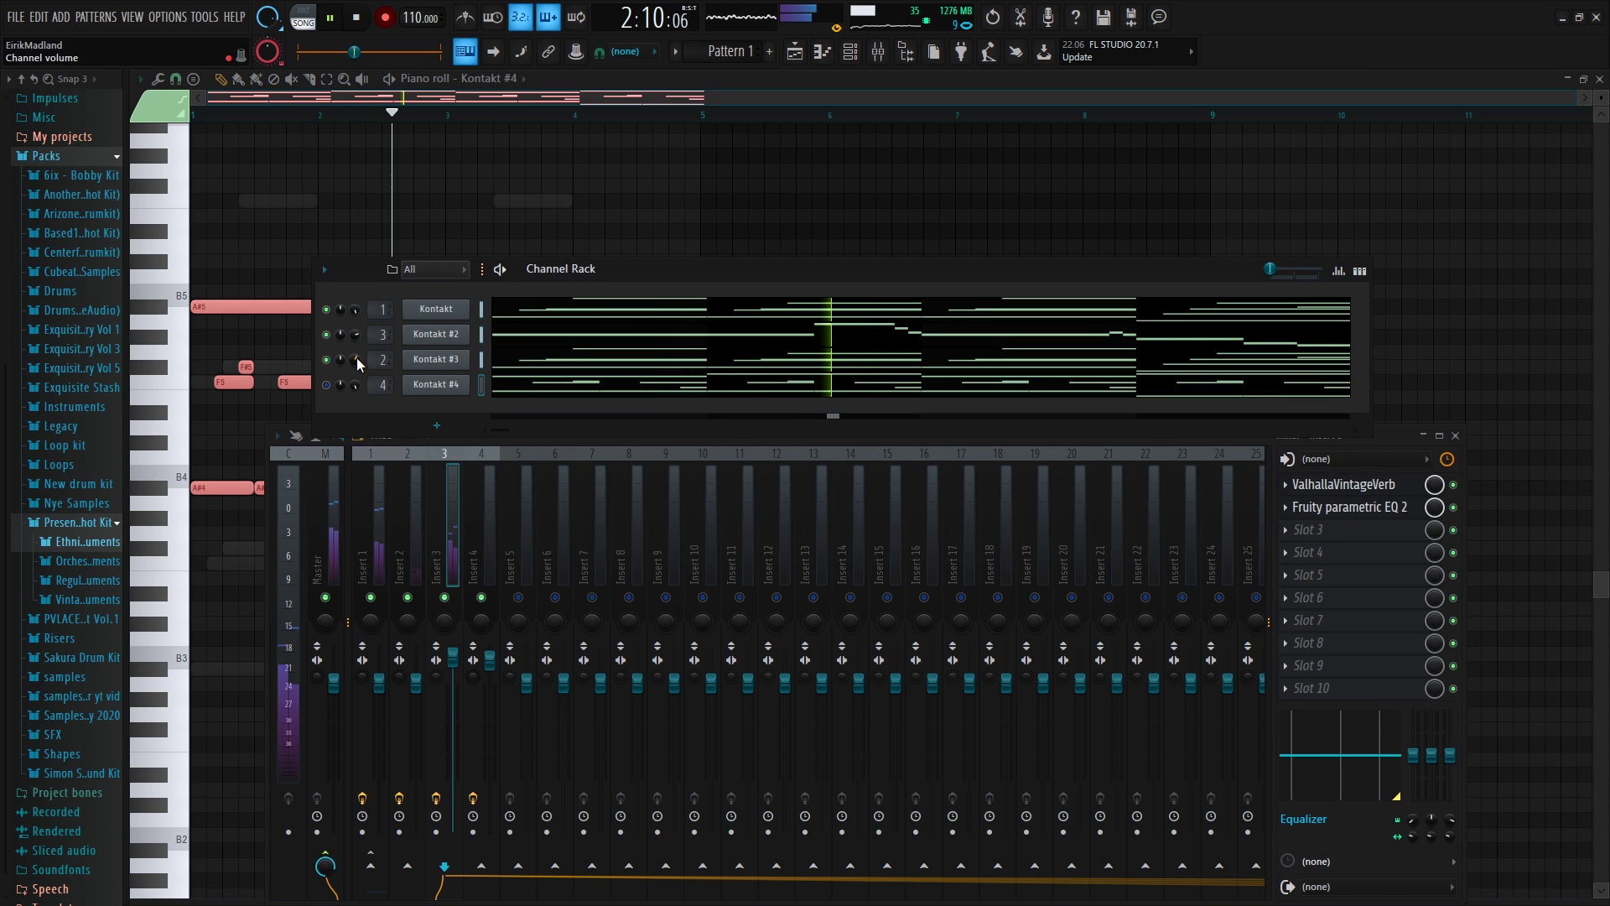
# Mute Kontakt #2, restart playback, and unmute Kontakt #4
pyautogui.click(326, 333)
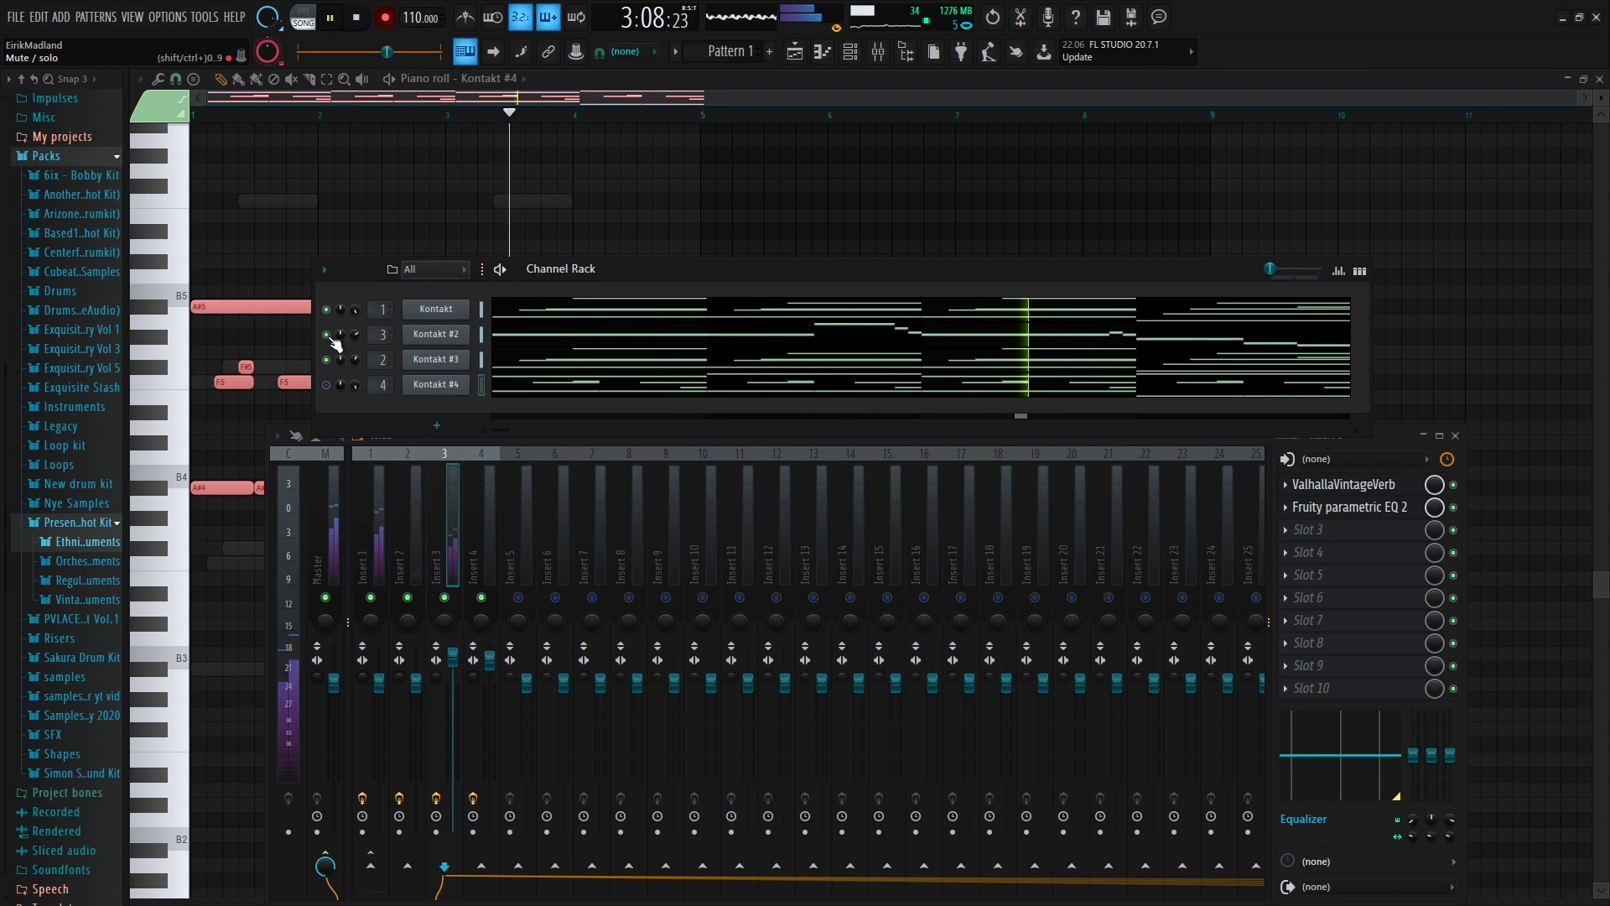
pyautogui.press('space')
pyautogui.press('space')
pyautogui.click(326, 385)
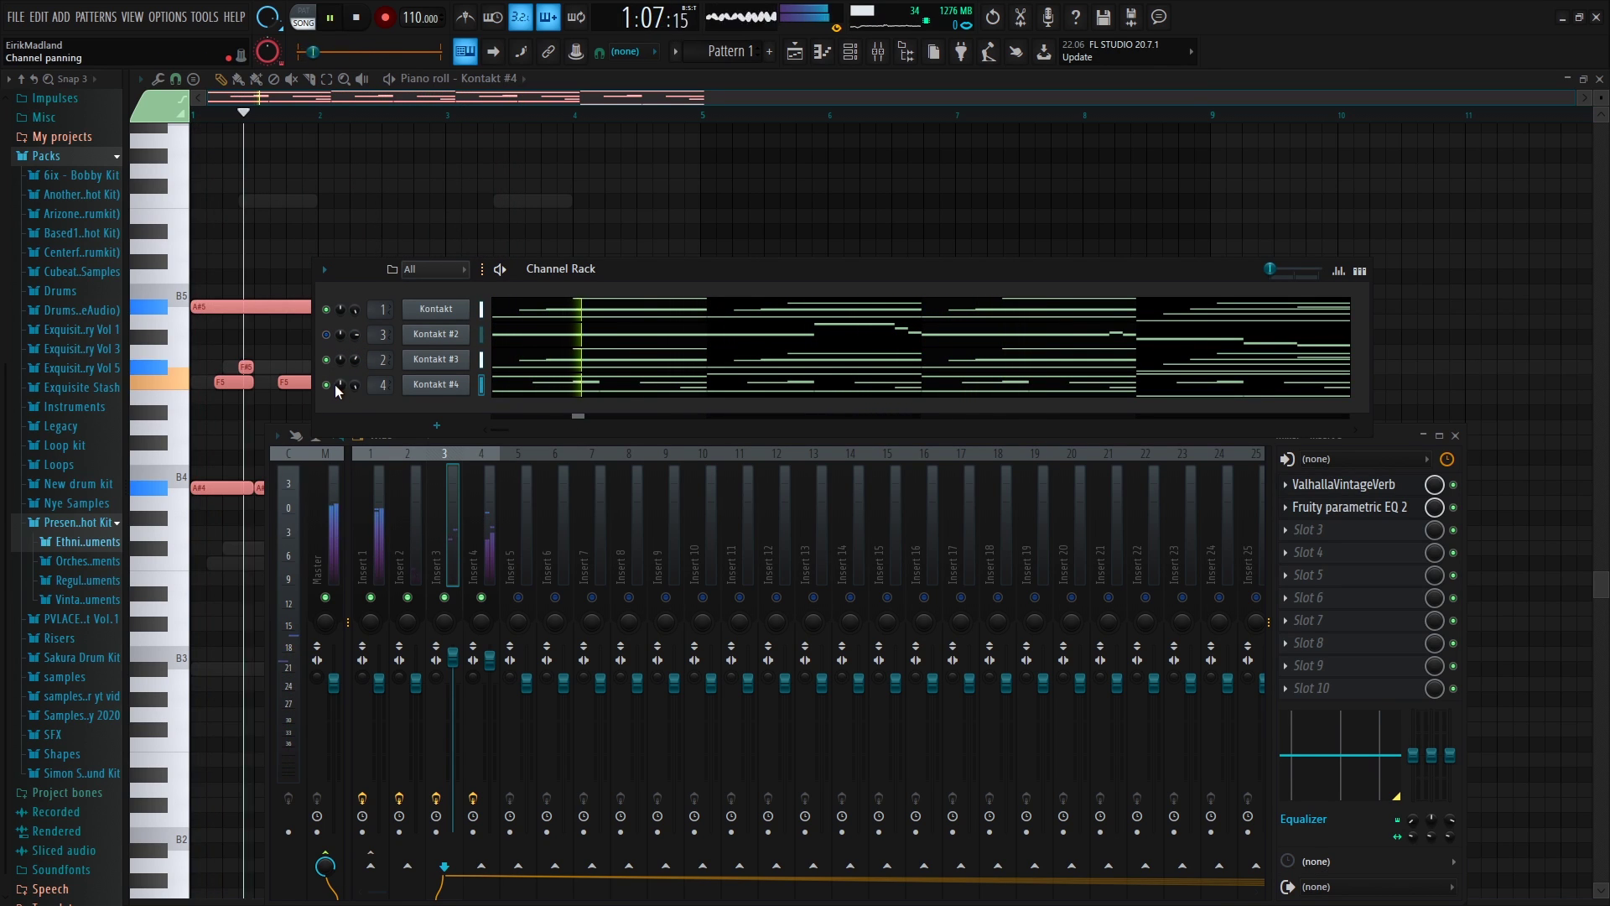
# Load the "master chain for samples" mixer track state onto the Master track and restart playback
pyautogui.click(490, 661)
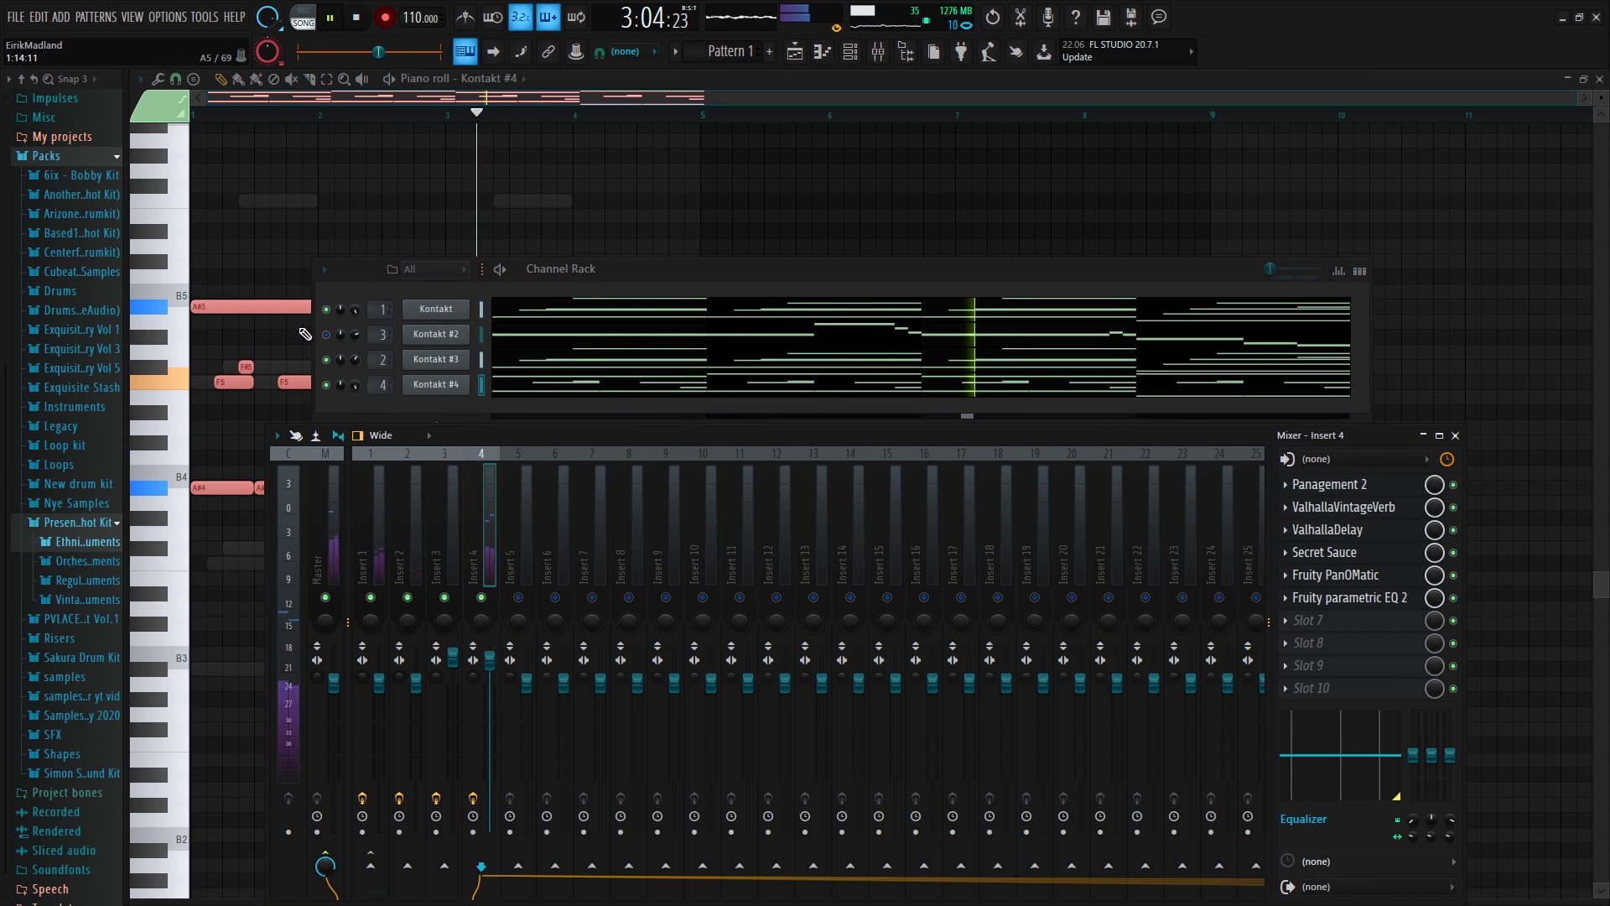
pyautogui.press('space')
pyautogui.rightClick(330, 490)
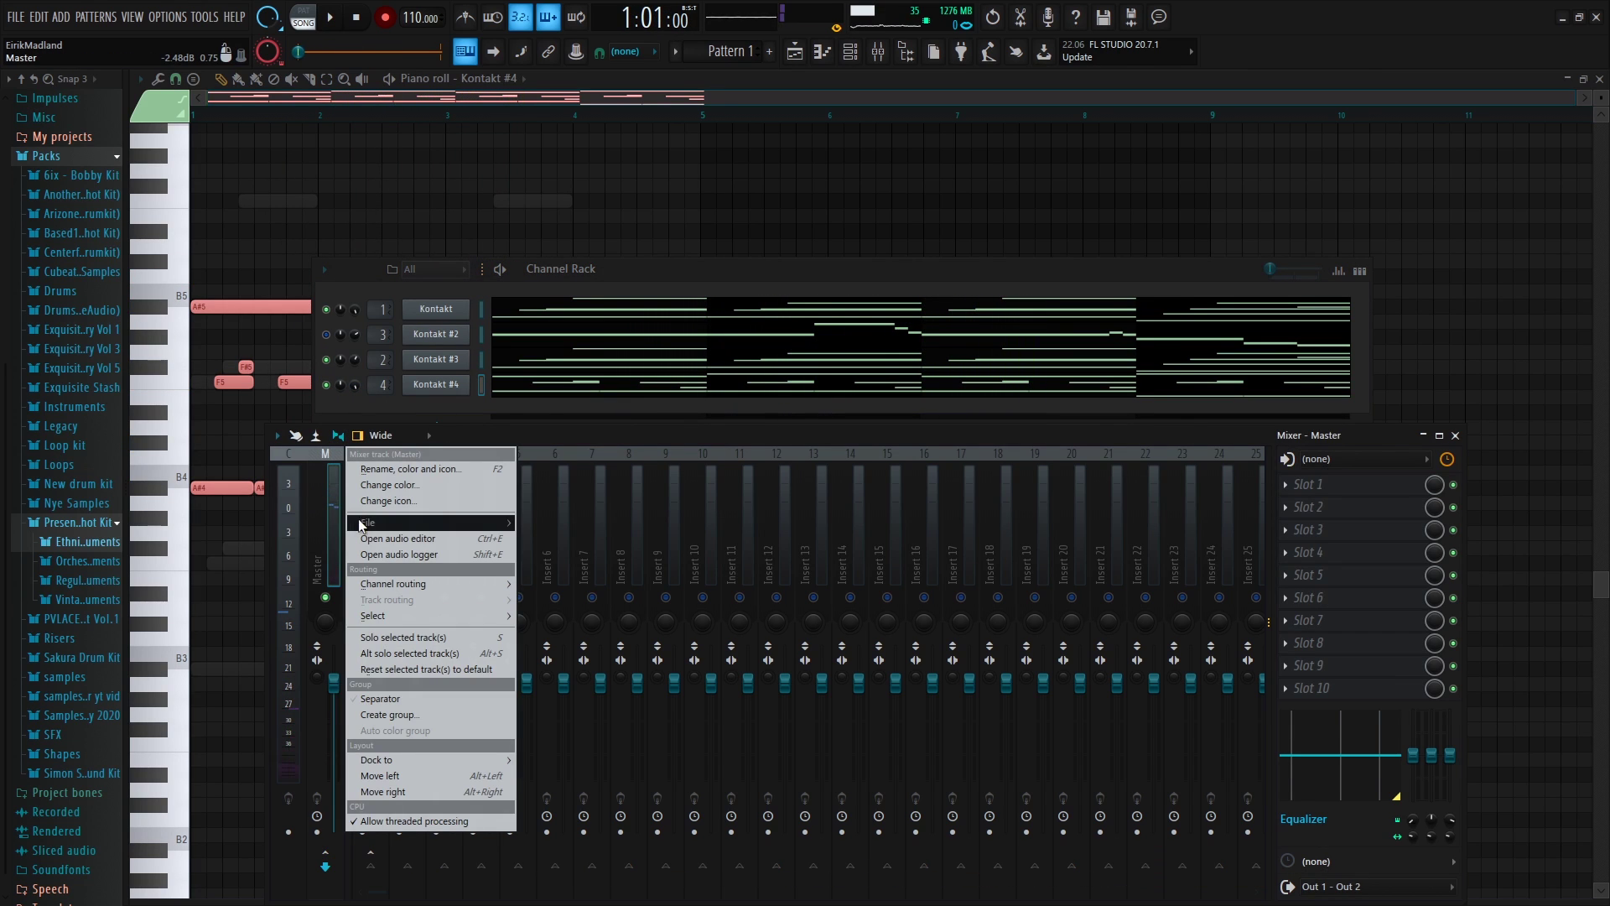
pyautogui.moveTo(377, 523)
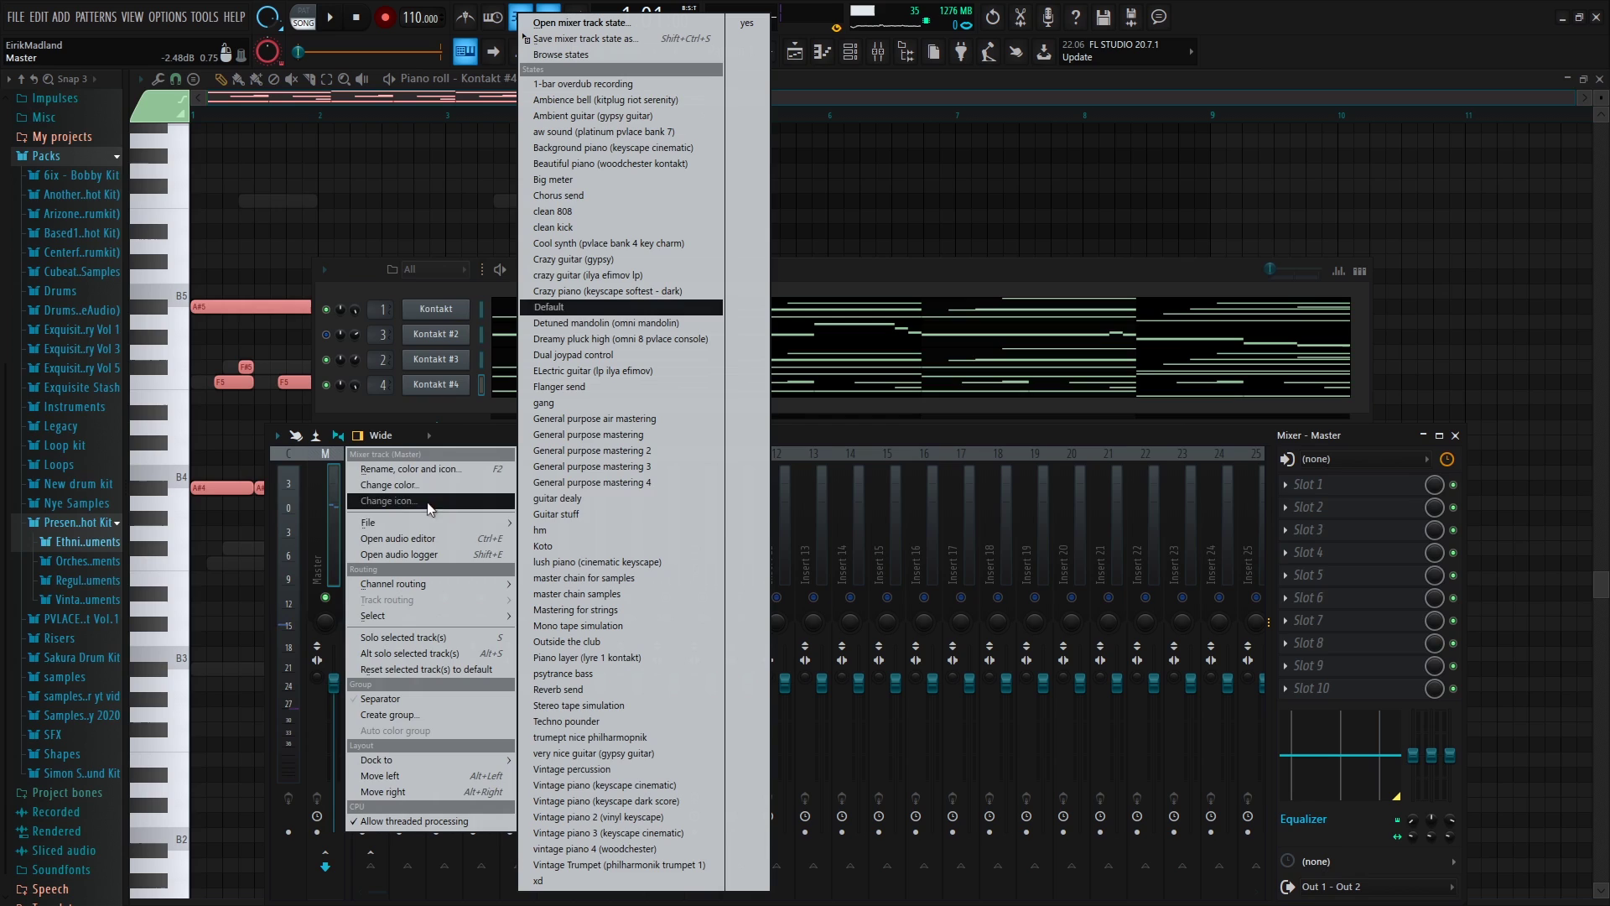
pyautogui.click(625, 578)
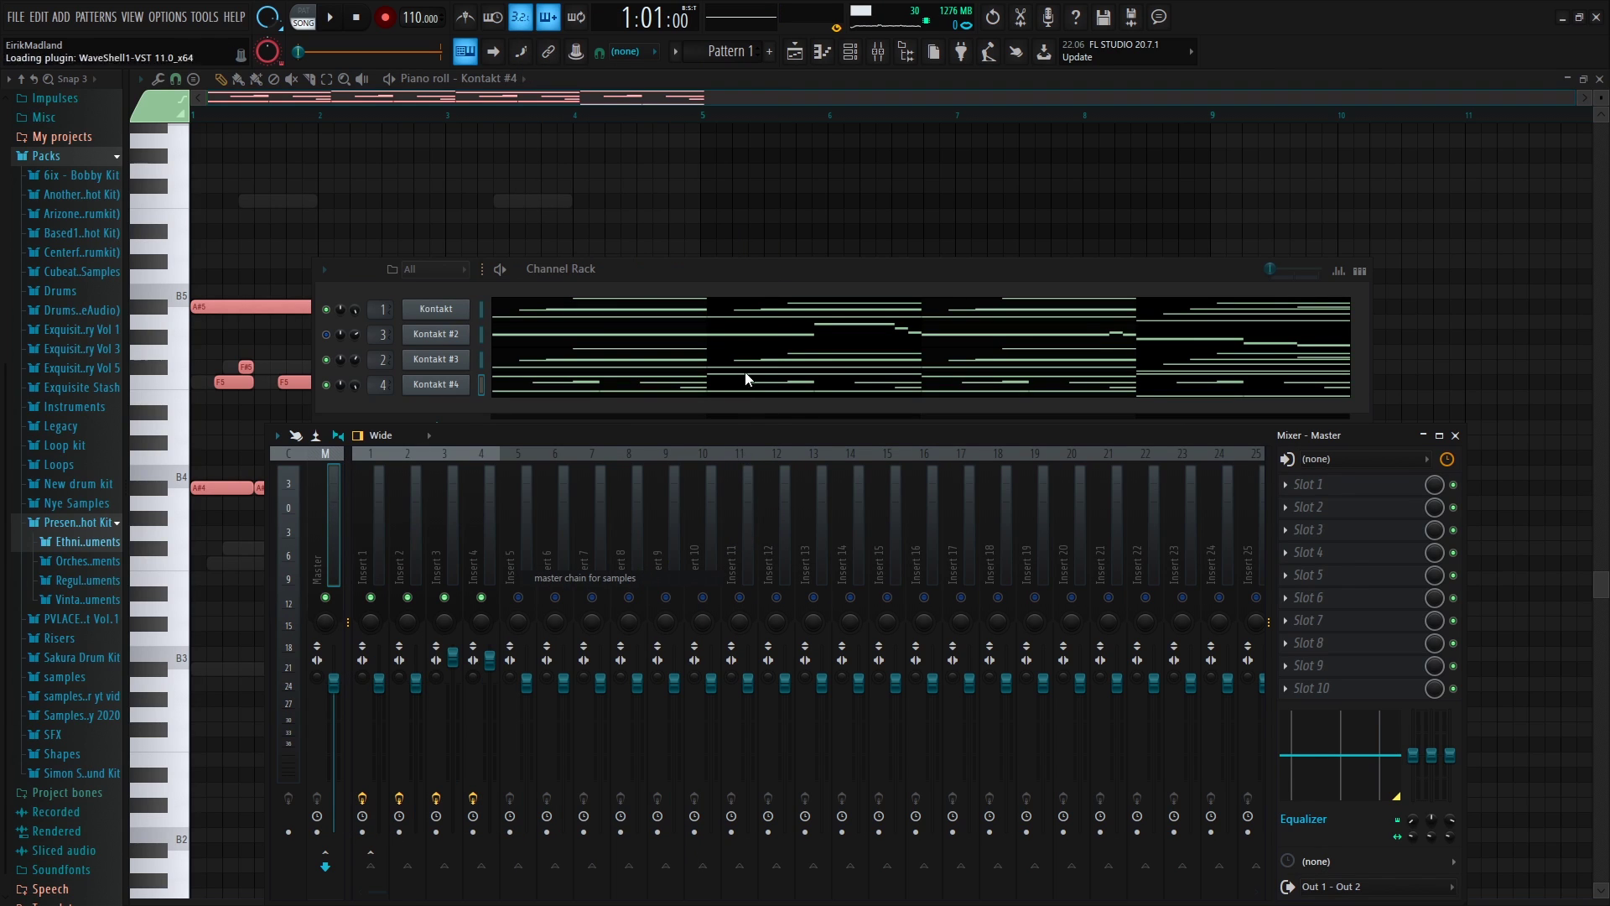
pyautogui.press('space')
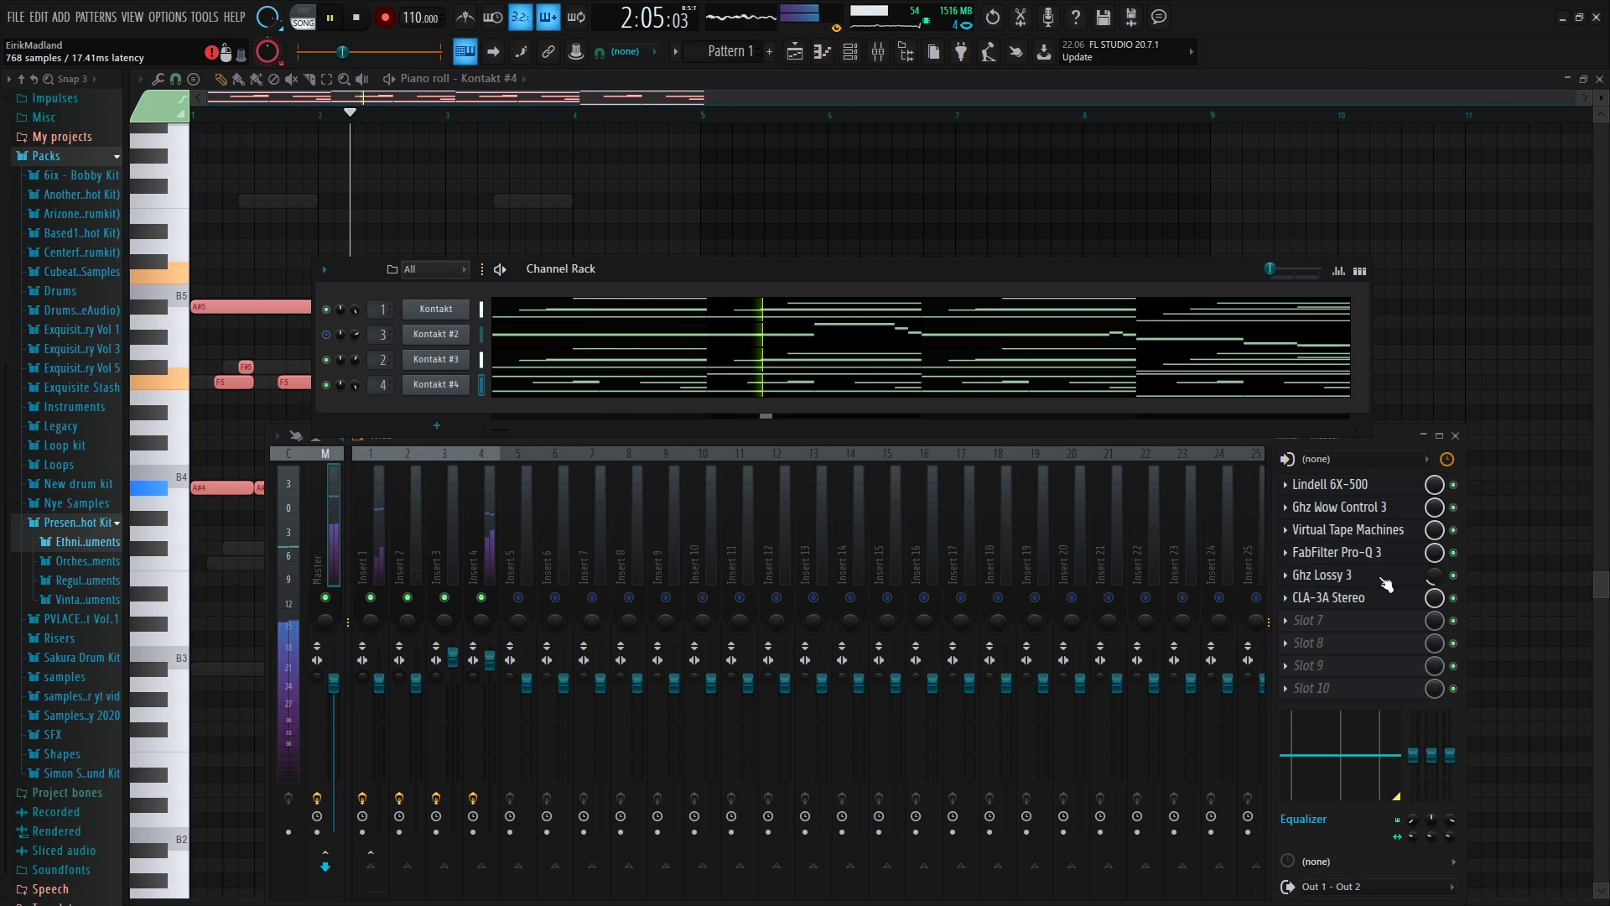
# Set the Peak Reduction of the Master's CLA-3A Stereo compressor to about 3.7 while checking it during playback
pyautogui.click(1333, 597)
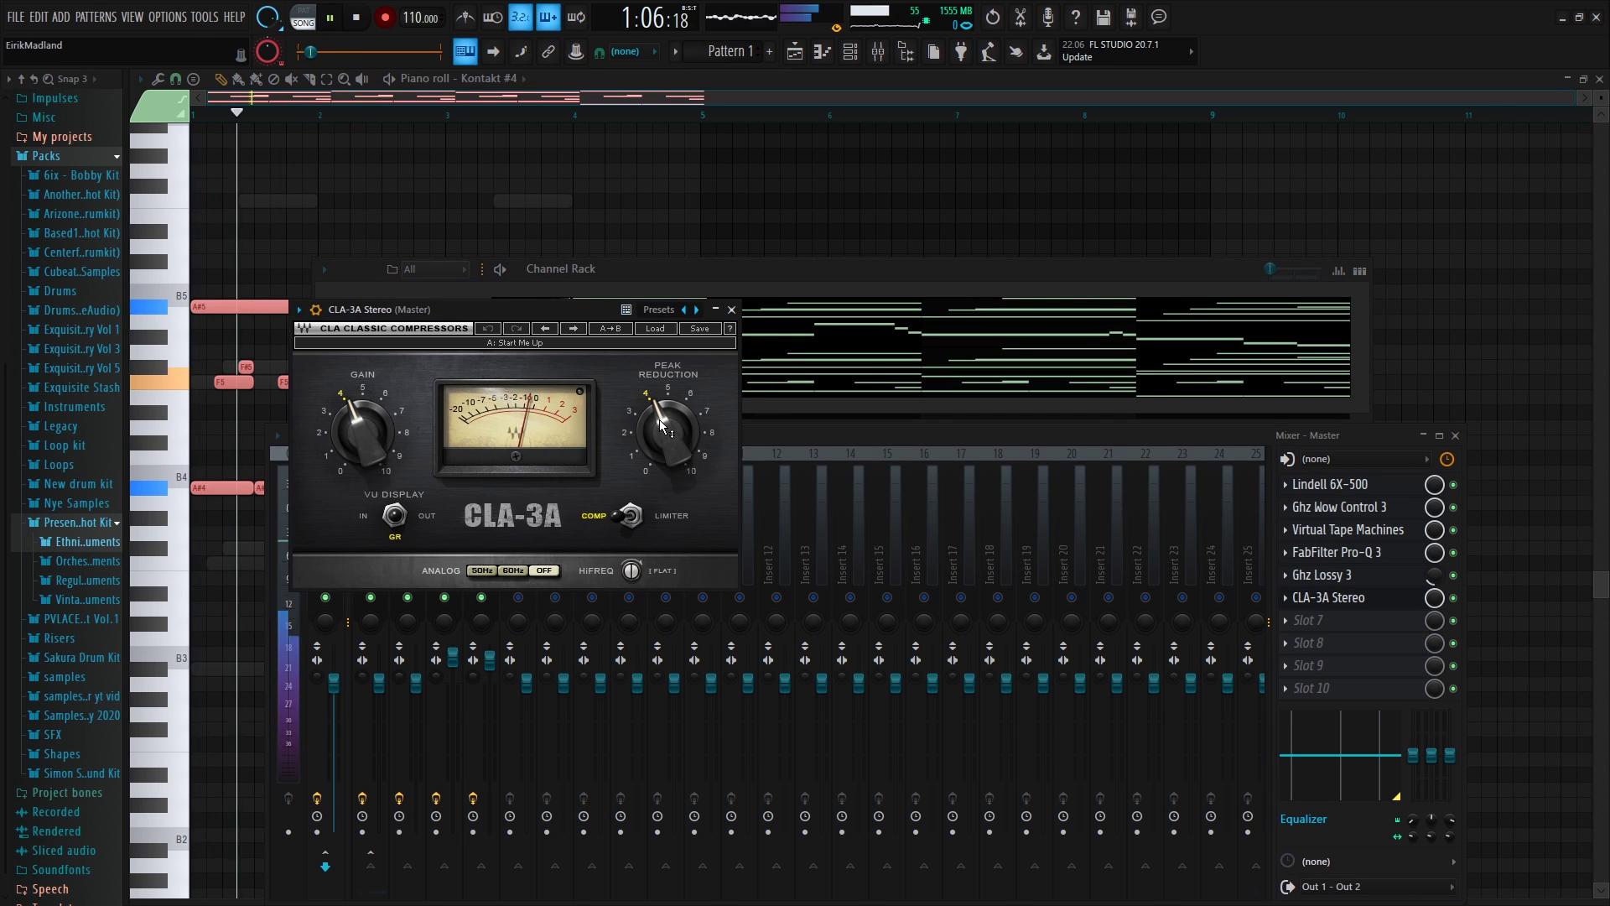
pyautogui.moveTo(660, 419); pyautogui.dragTo(659, 406)
pyautogui.press('space')
pyautogui.press('space')
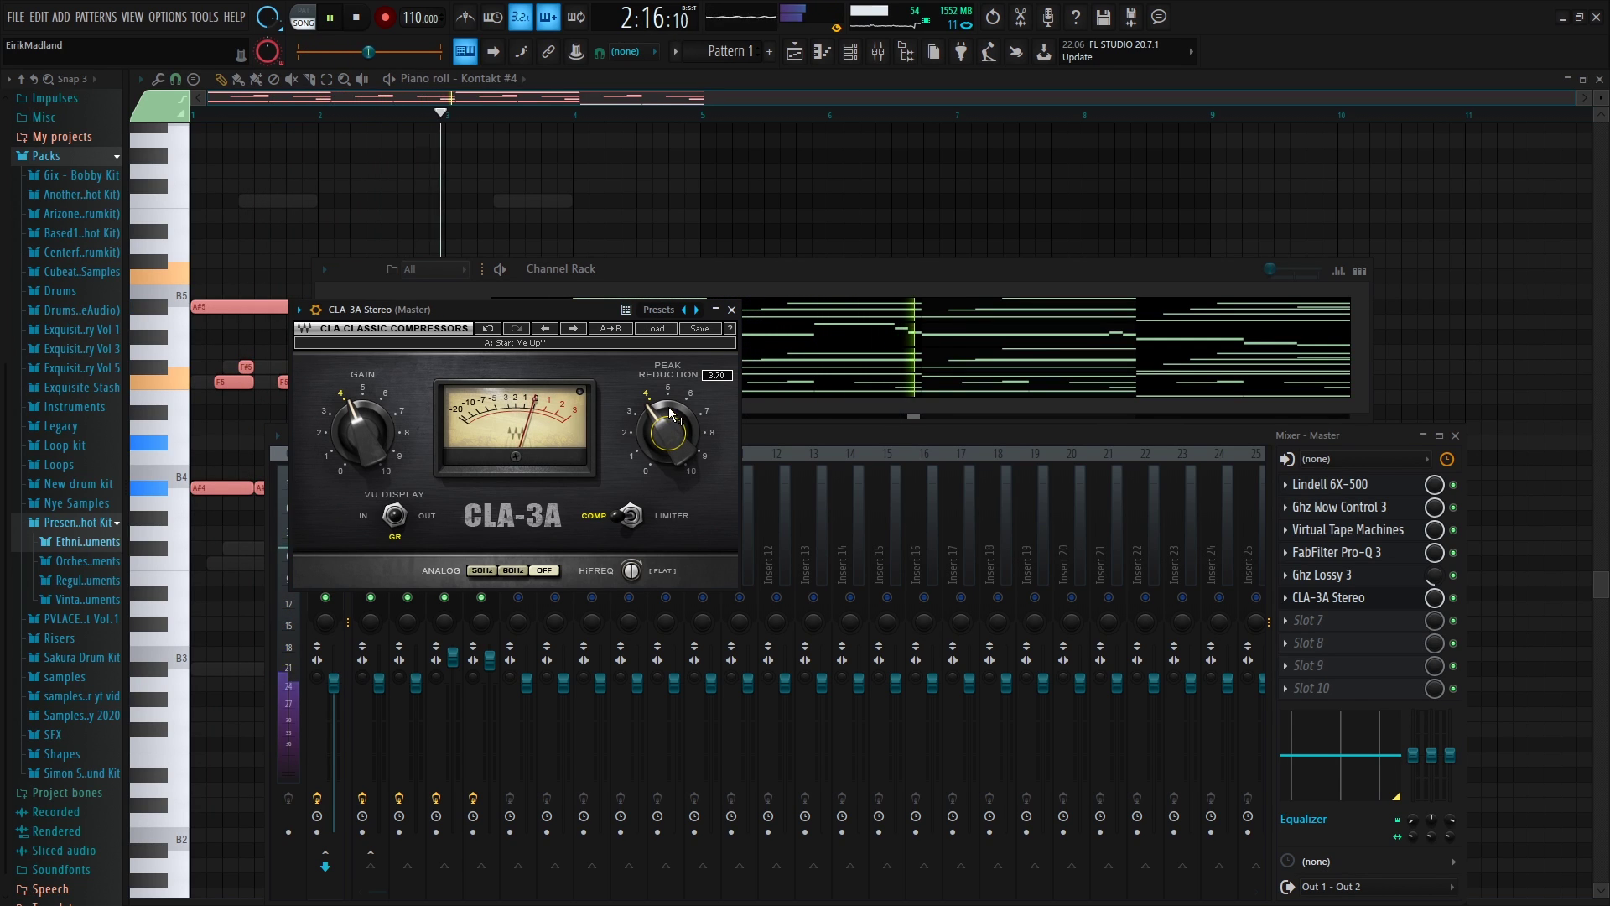
pyautogui.click(731, 309)
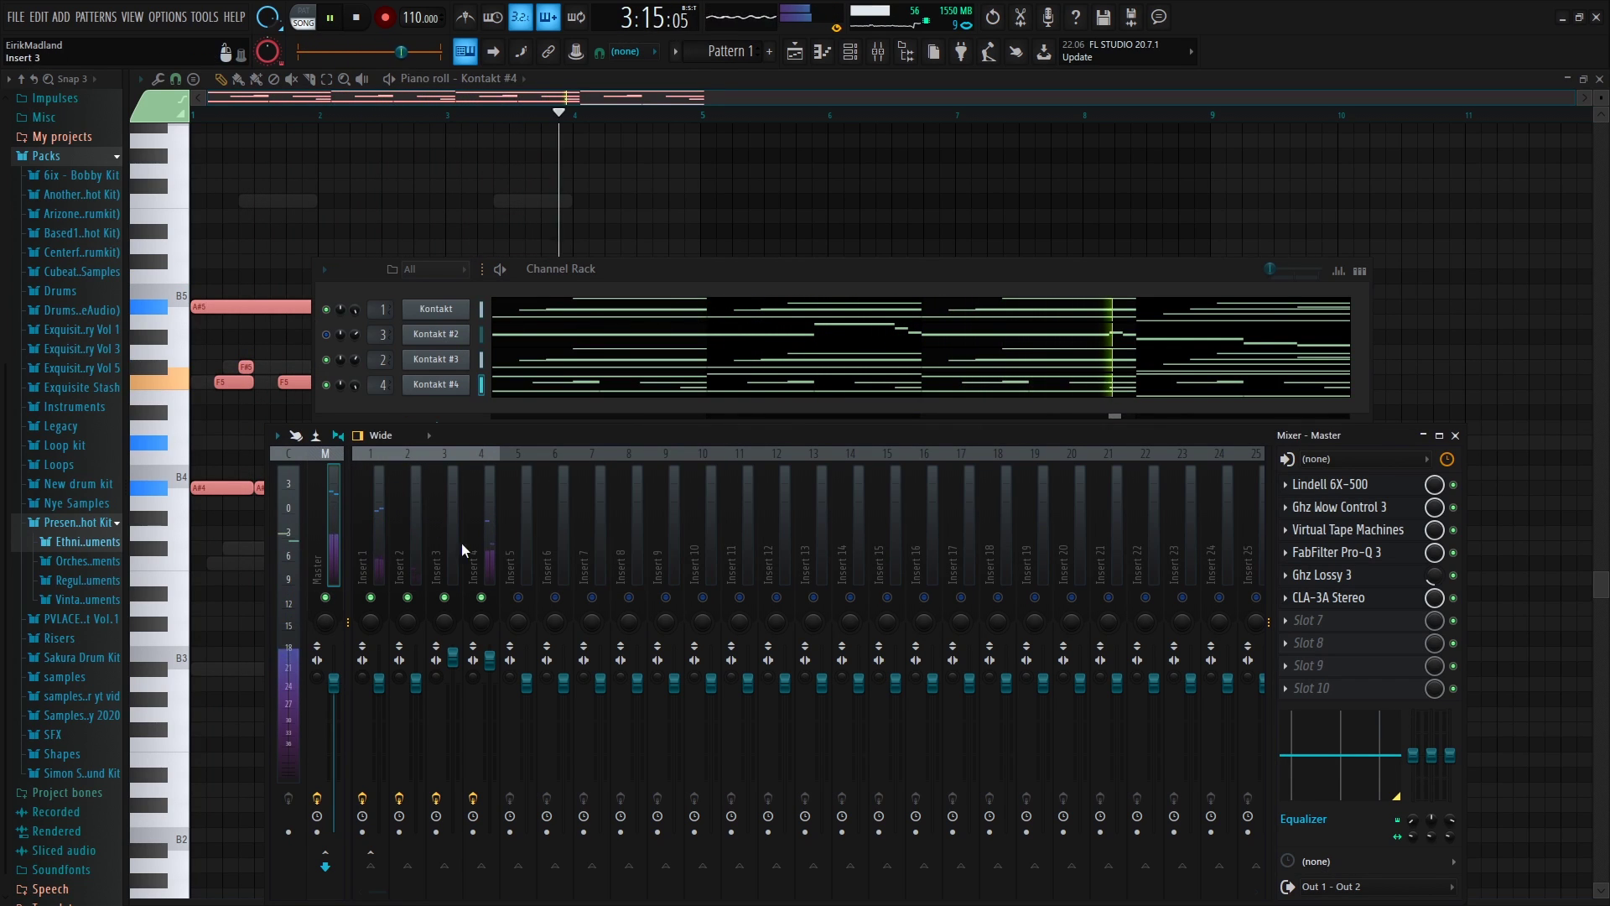
# Lower the volumes of Insert 4 and Insert 3 slightly, and unmute Kontakt #2
pyautogui.click(491, 587)
pyautogui.moveTo(489, 665); pyautogui.dragTo(453, 664)
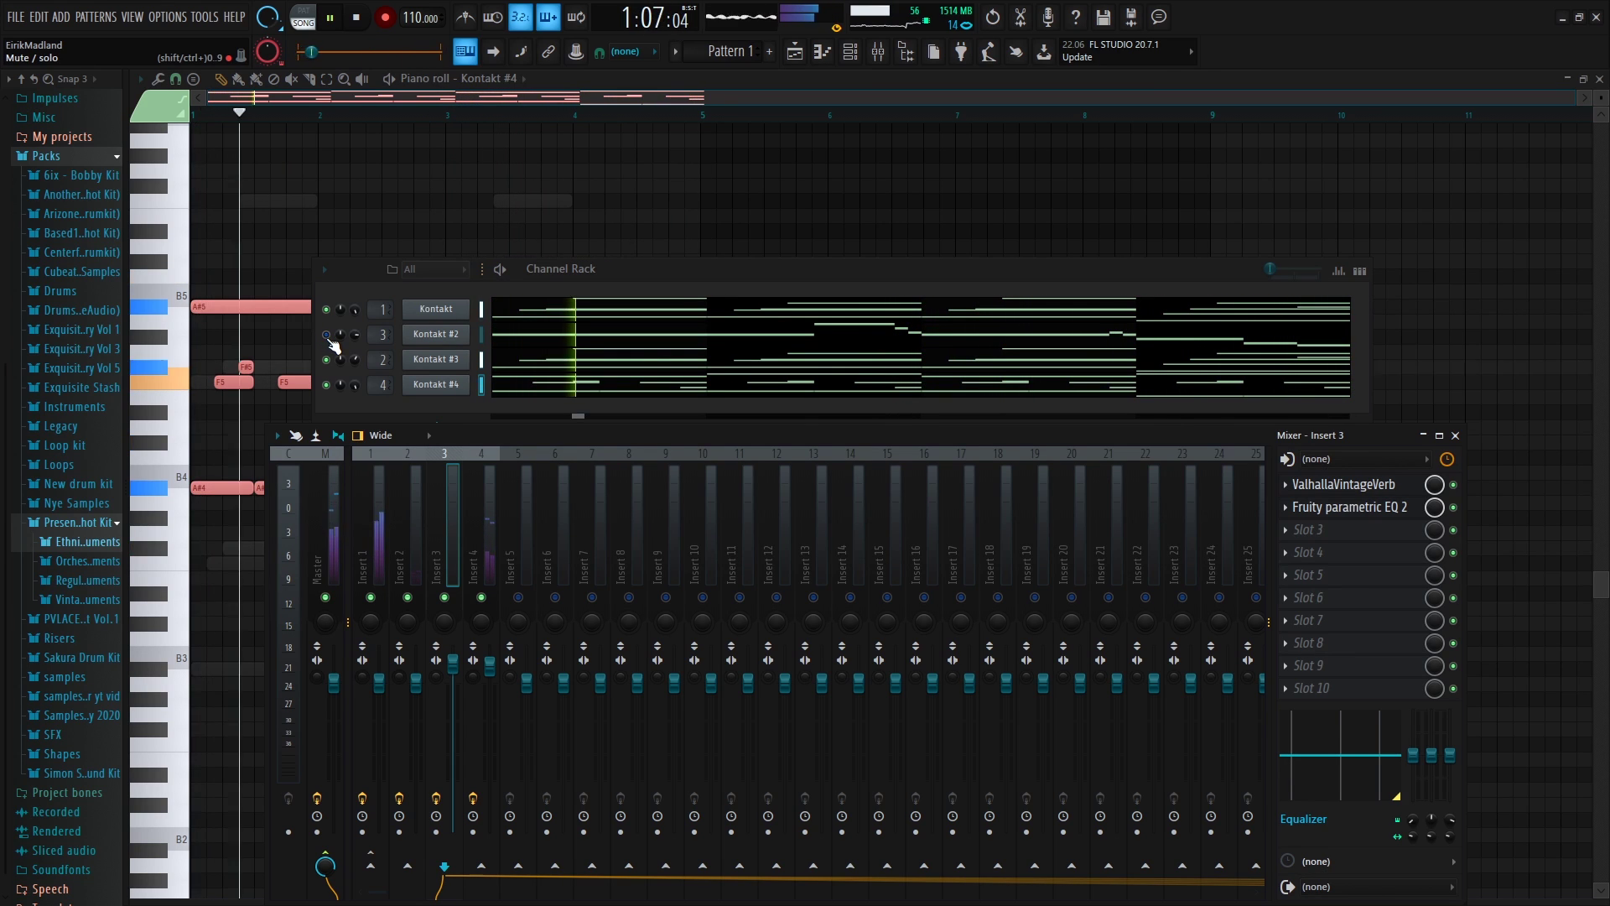
pyautogui.press('space')
pyautogui.click(327, 336)
pyautogui.press('space')
pyautogui.press('space')
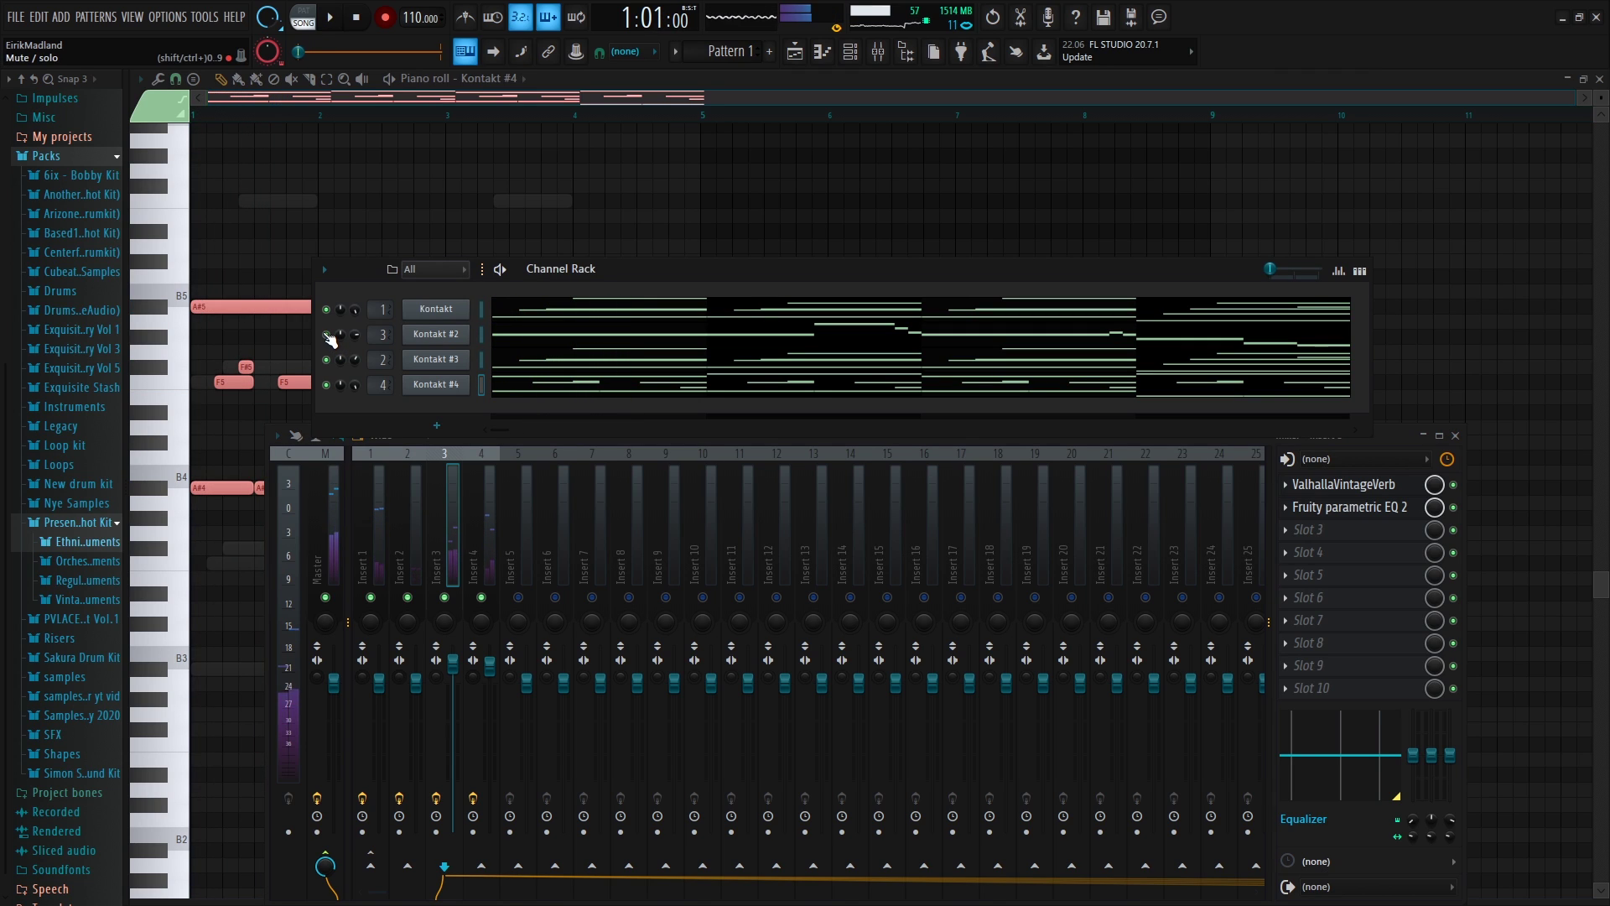
# Split Pattern 1 by channel in the playlist and move the Kontakt #4 clip from track 1 to track 5
pyautogui.click(795, 52)
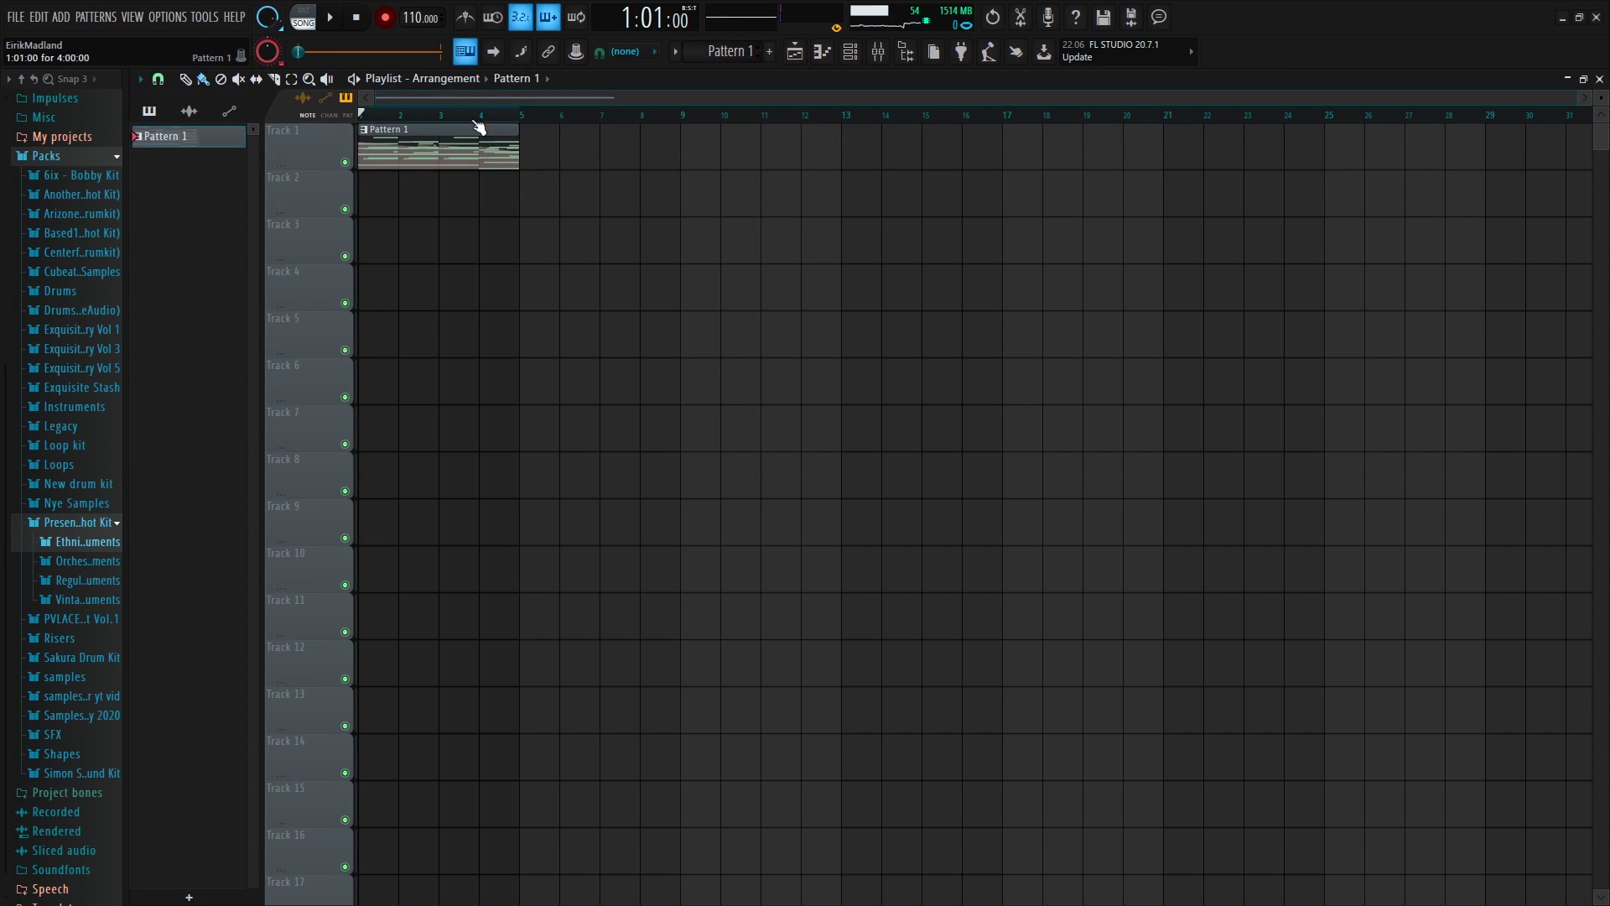
pyautogui.click(730, 51)
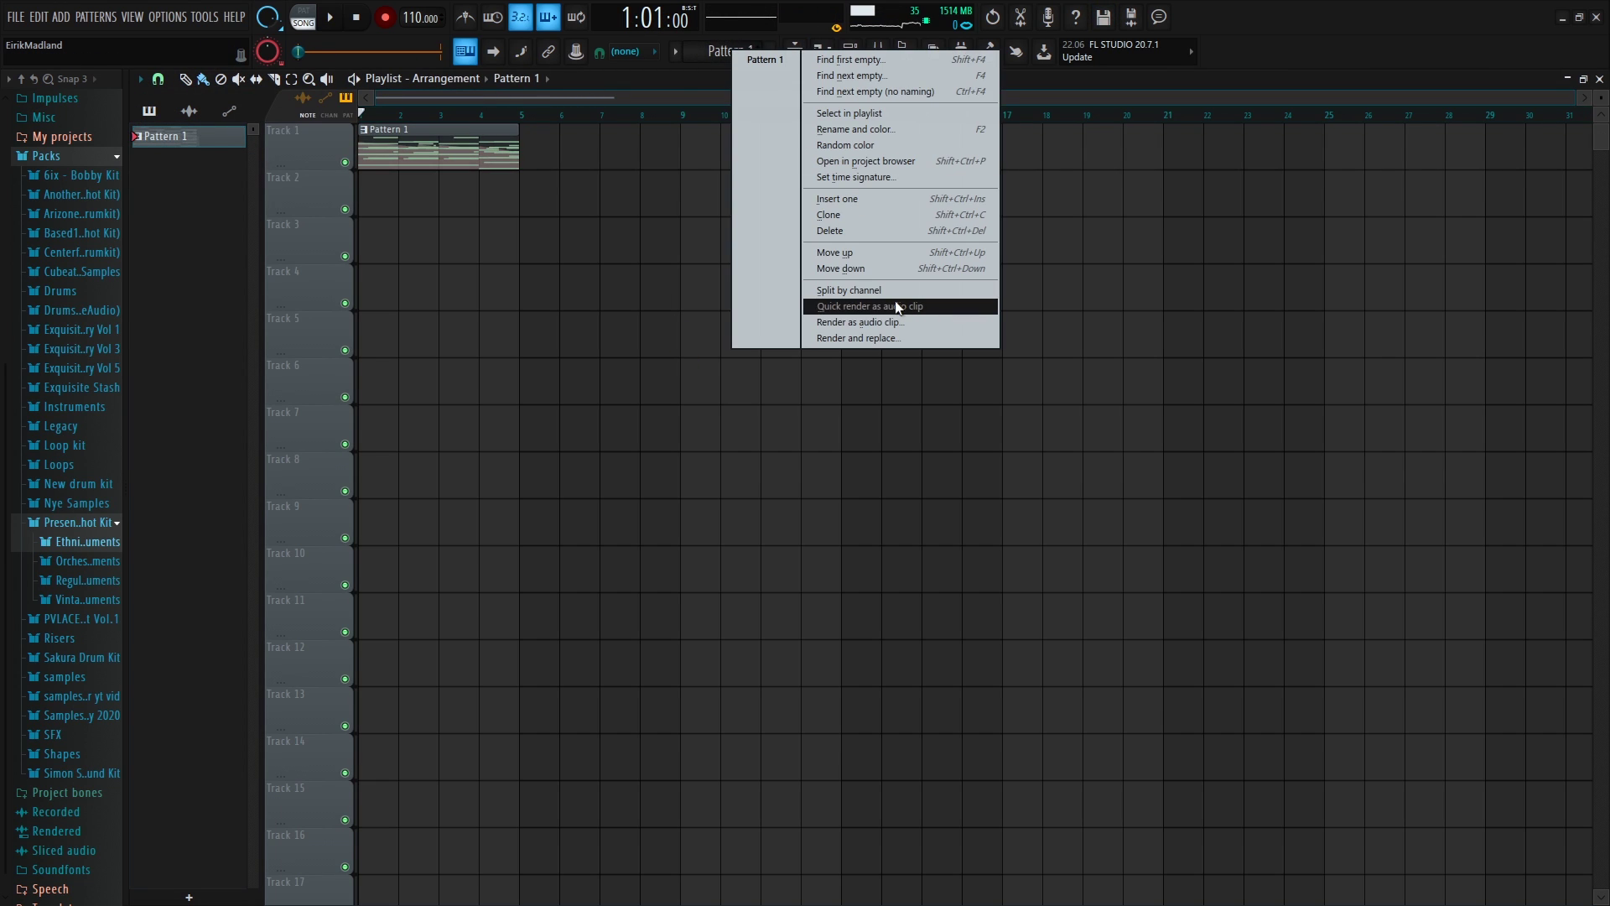
pyautogui.click(889, 290)
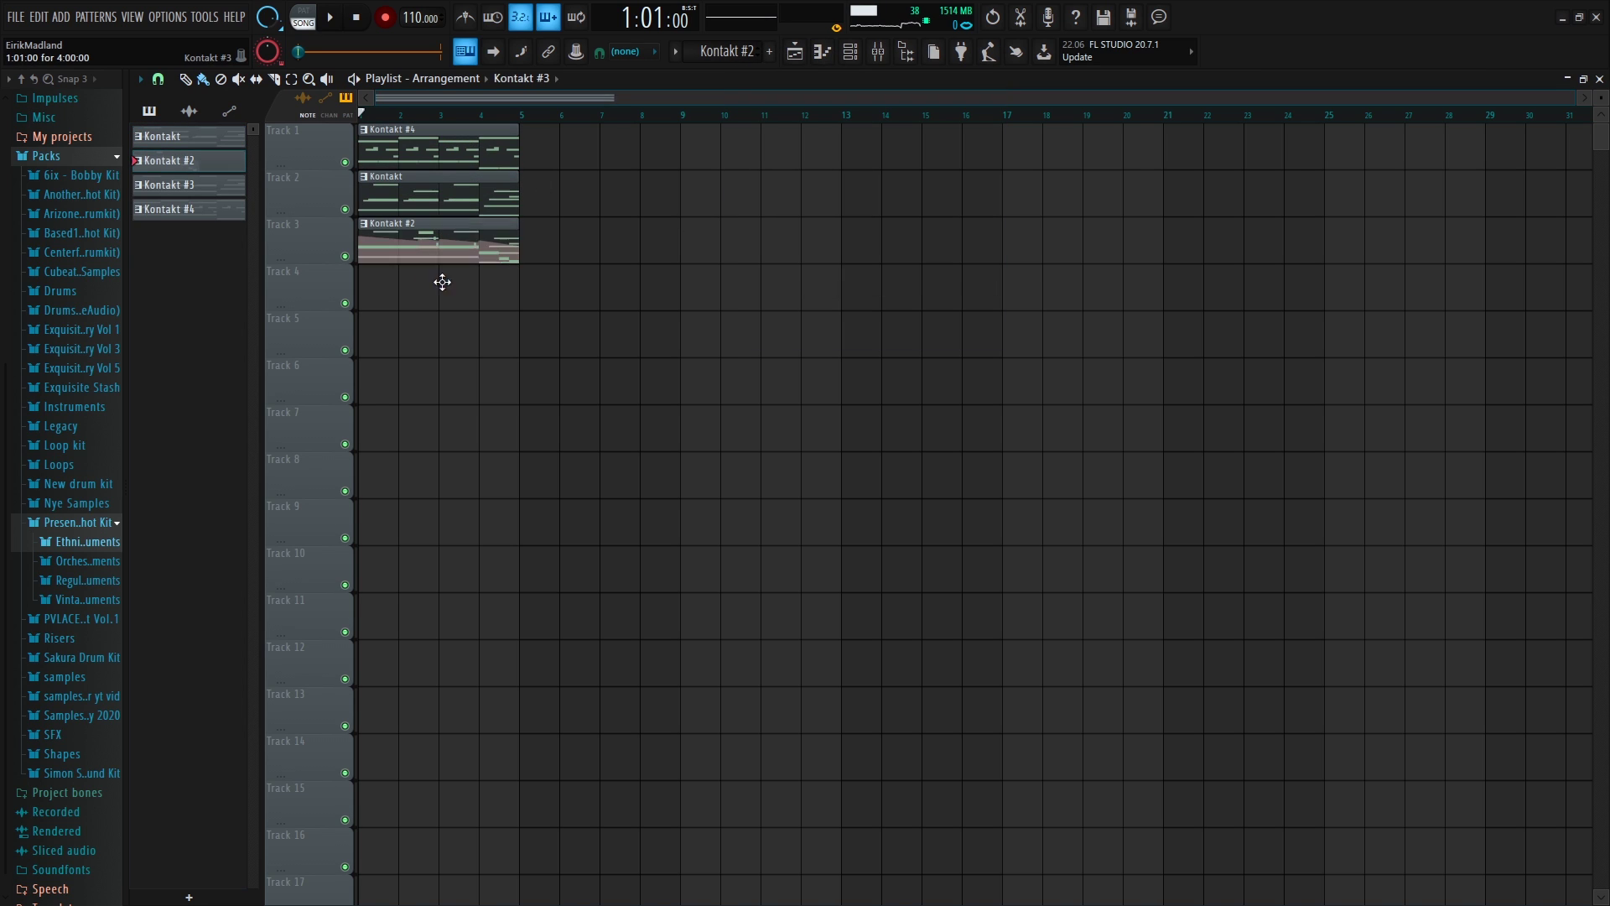
pyautogui.moveTo(442, 283); pyautogui.dragTo(444, 289)
pyautogui.click(451, 116)
pyautogui.moveTo(448, 154); pyautogui.dragTo(433, 320)
pyautogui.click(437, 120)
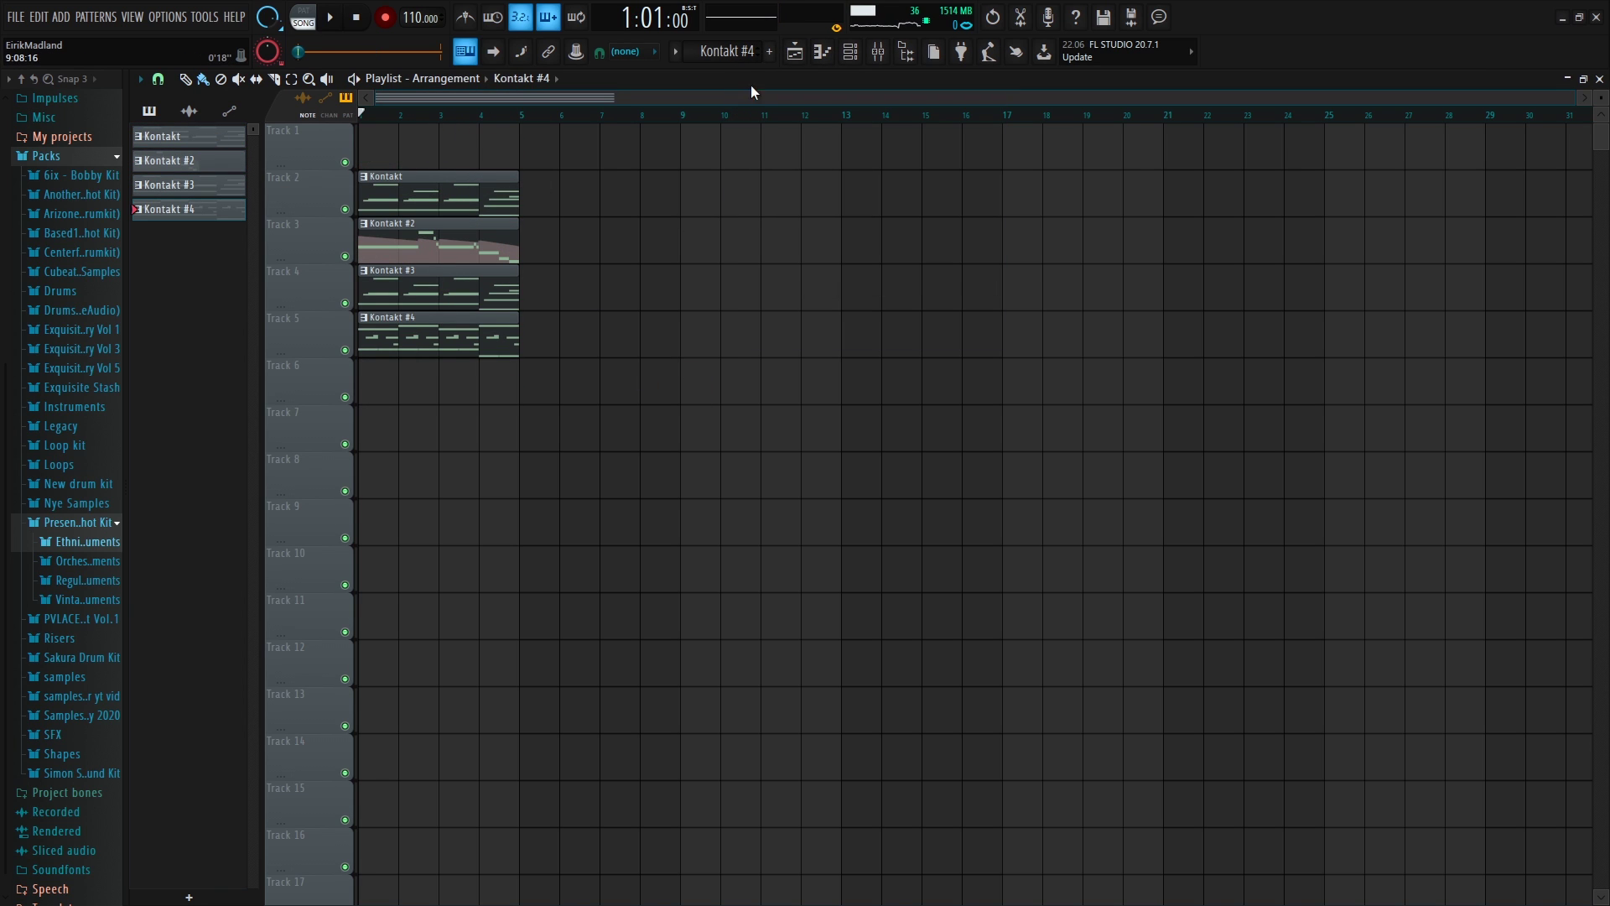
# Move the Kontakt #2 clip along track 3 so it starts at bar 9
pyautogui.scroll(3, 482, 115)
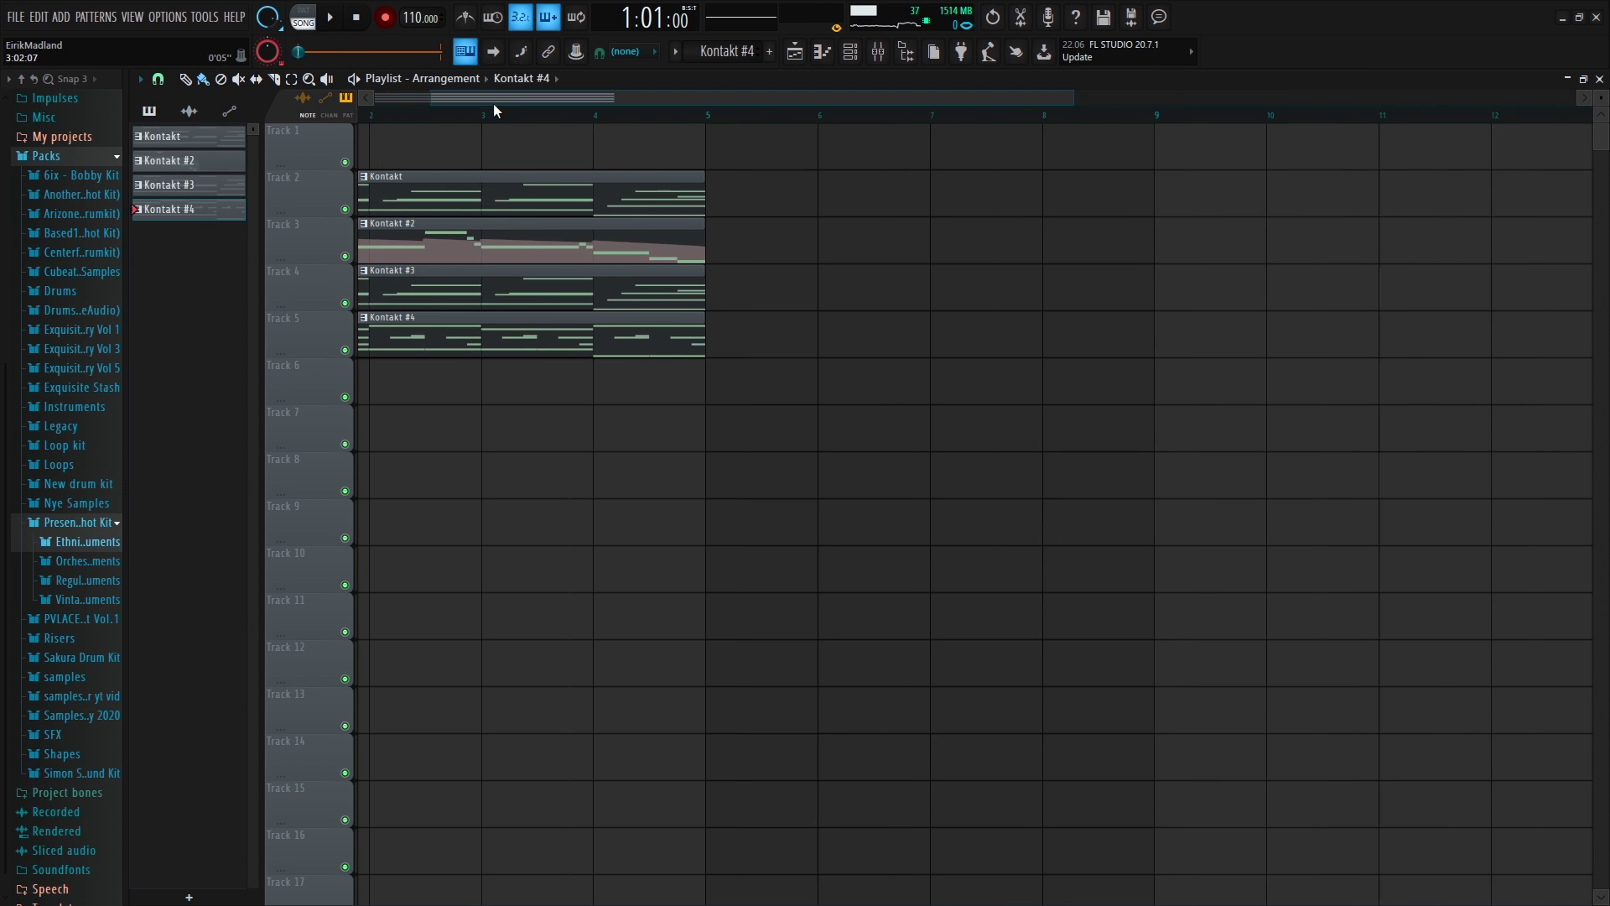
pyautogui.moveTo(493, 100); pyautogui.dragTo(432, 100)
pyautogui.moveTo(467, 238); pyautogui.dragTo(926, 233)
pyautogui.moveTo(722, 244); pyautogui.dragTo(936, 247)
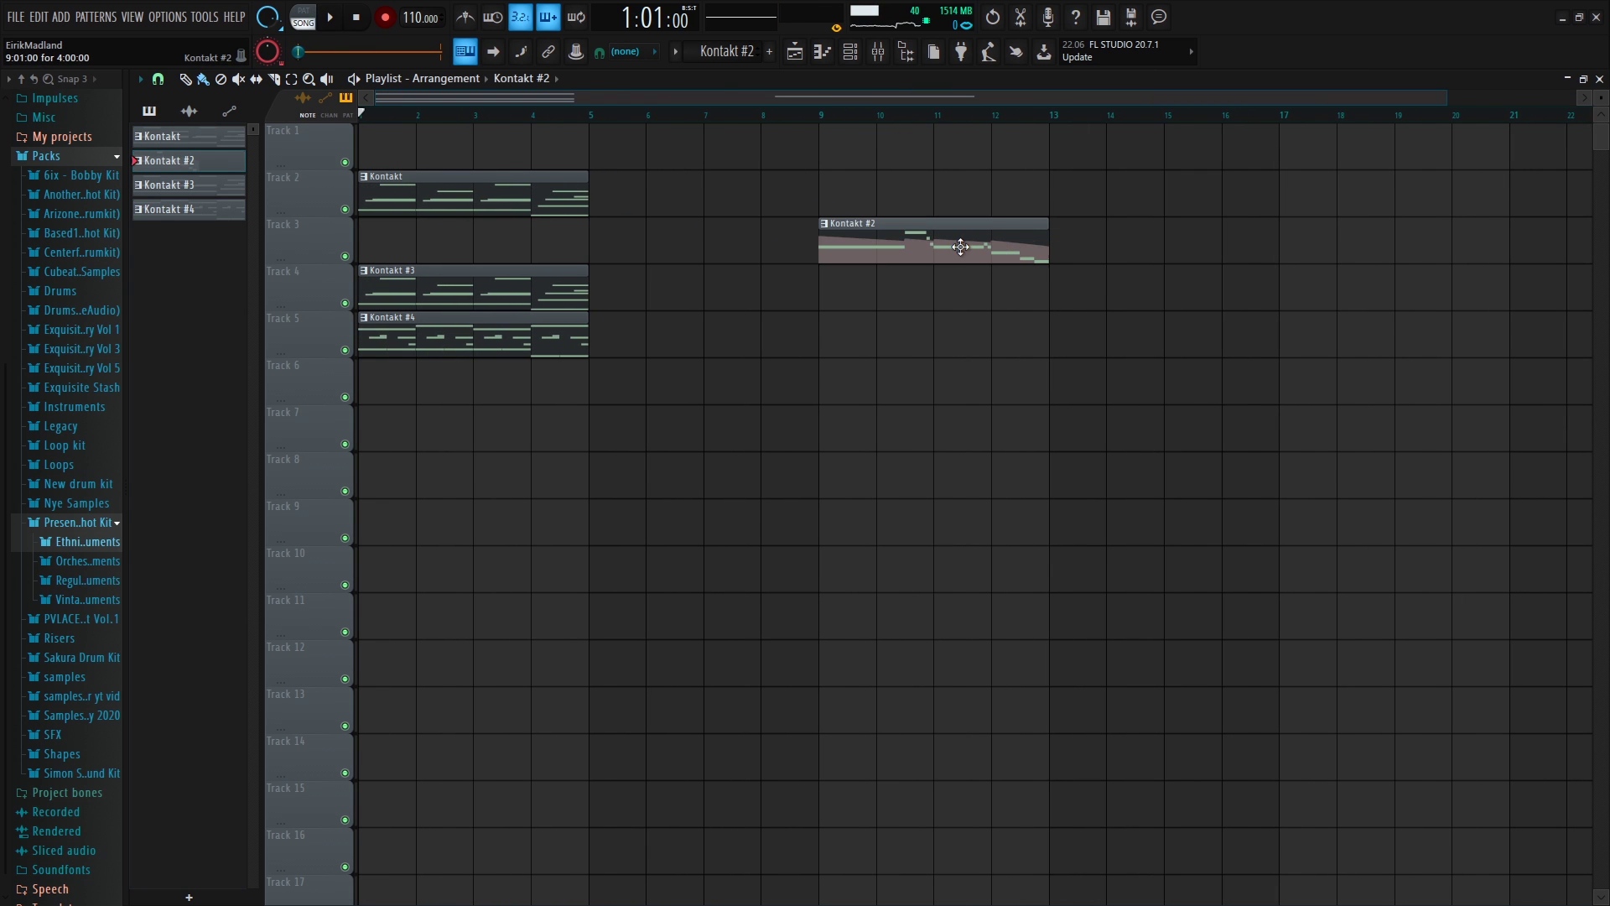
# Duplicate the Kontakt, Kontakt #3 and Kontakt #4 clips along their tracks until each plays four times through bar 16
pyautogui.moveTo(466, 347)
pyautogui.mouseDown()
pyautogui.moveTo(1041, 347)
pyautogui.moveTo(438, 352)
pyautogui.mouseUp()
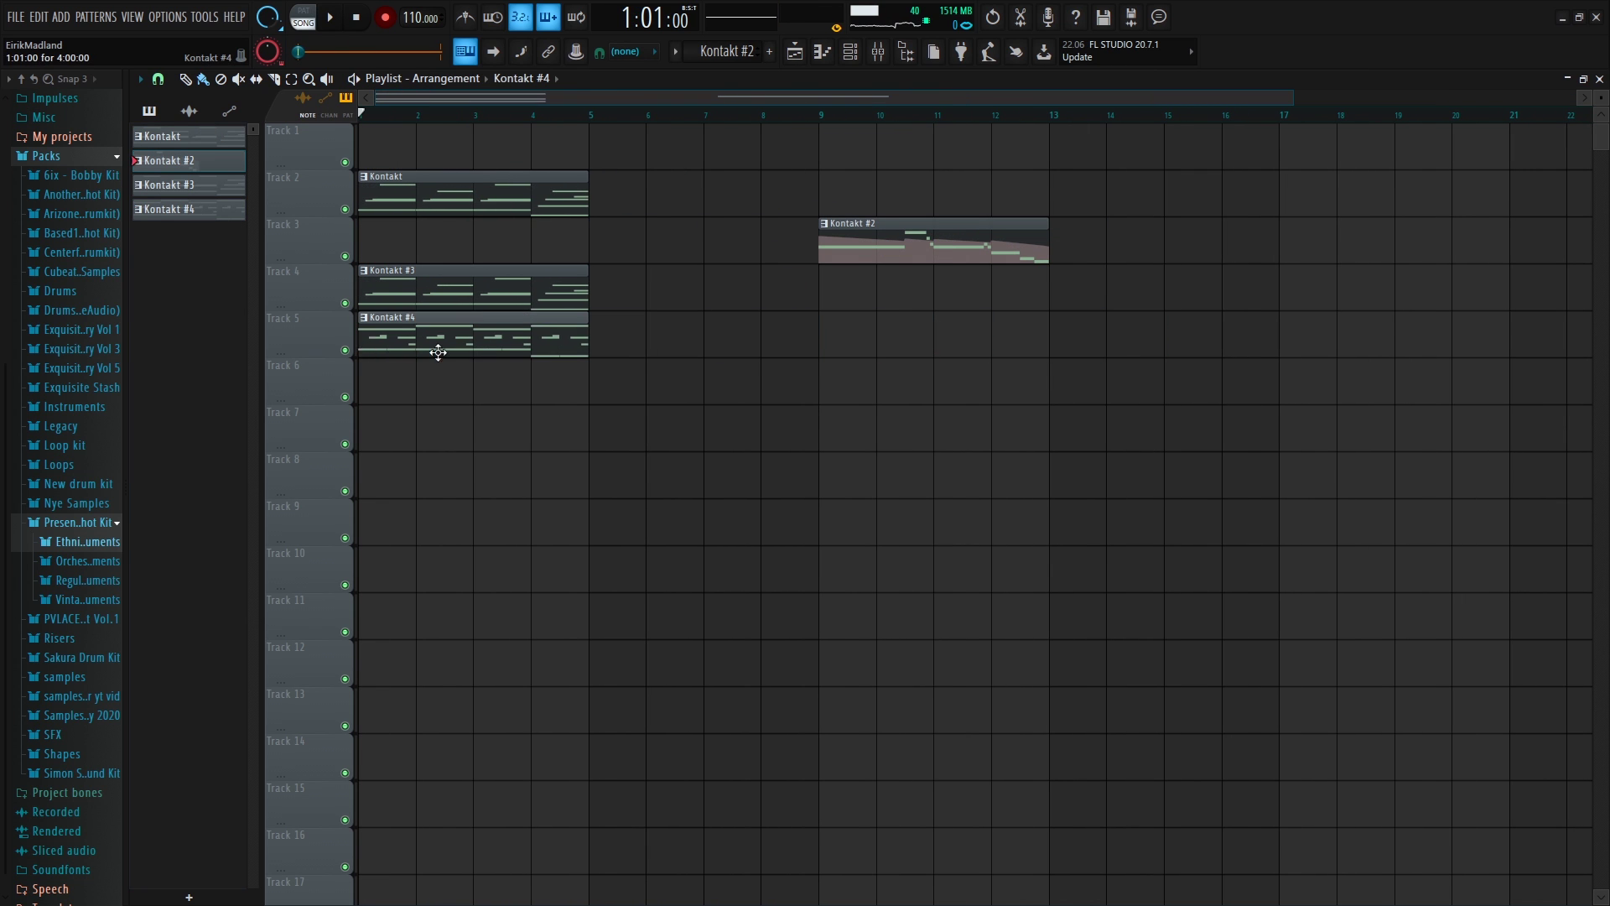
pyautogui.moveTo(633, 383); pyautogui.dragTo(522, 191)
pyautogui.hotkey('ctrl', 'b')
pyautogui.keyDown('ctrl'); pyautogui.click(835, 131); pyautogui.keyUp('ctrl')
pyautogui.scroll(-3, 788, 243)
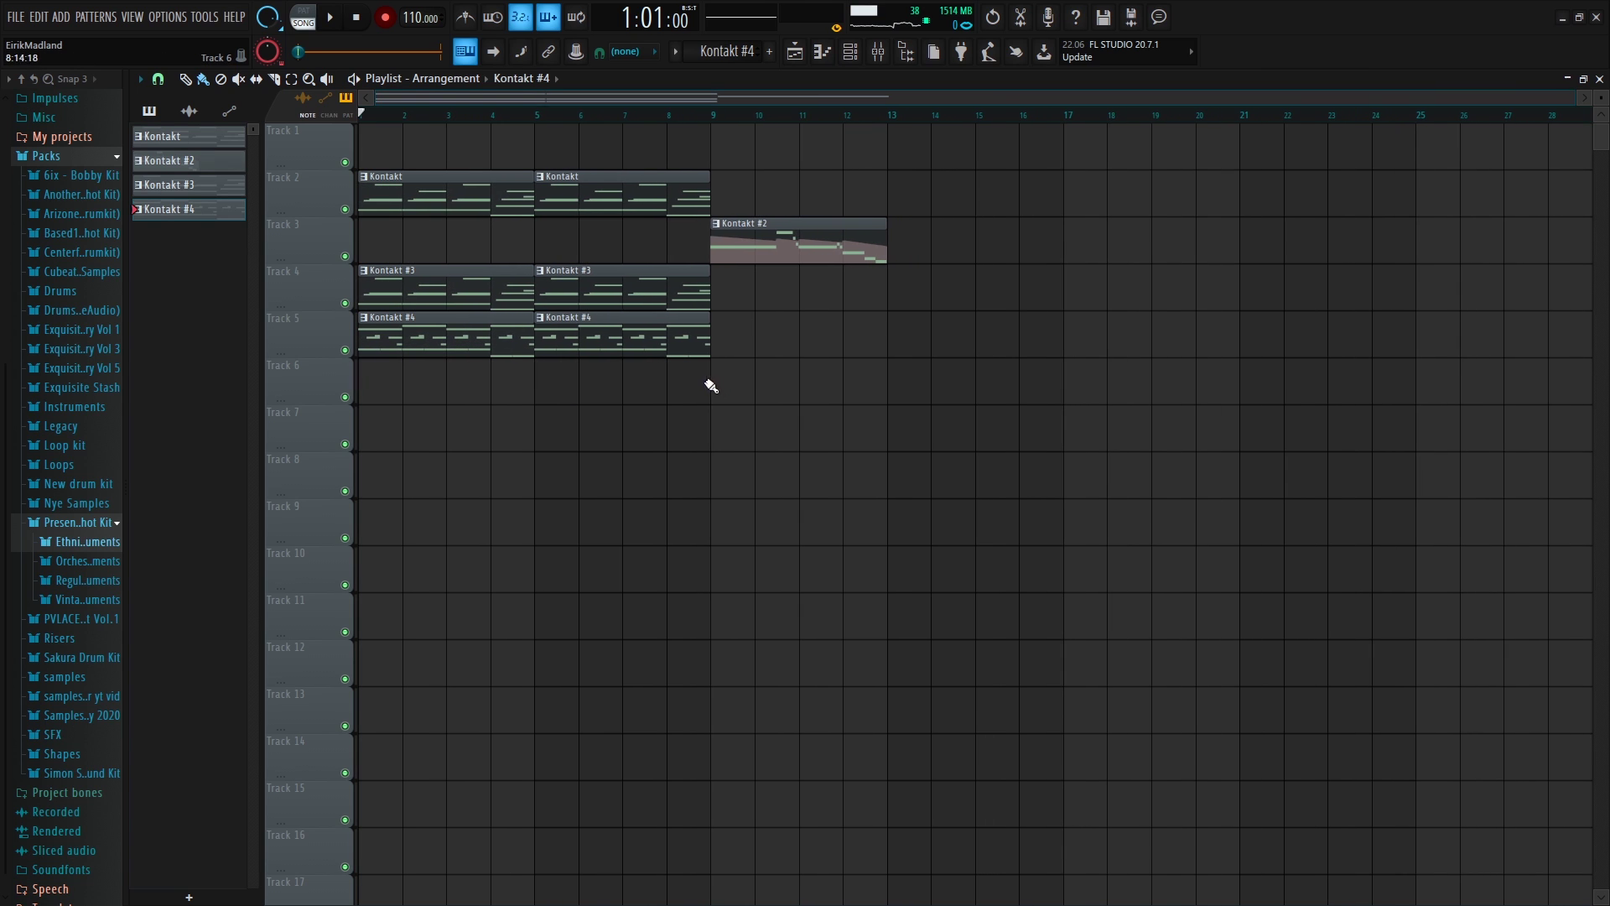
pyautogui.moveTo(684, 394); pyautogui.dragTo(576, 266)
pyautogui.hotkey('ctrl', 'b')
pyautogui.hotkey('ctrl', 'b')
# Duplicate the Kontakt #2 clip on track 3 to bar 13, discarding the misplaced clip
pyautogui.click(957, 248)
pyautogui.rightClick(997, 247)
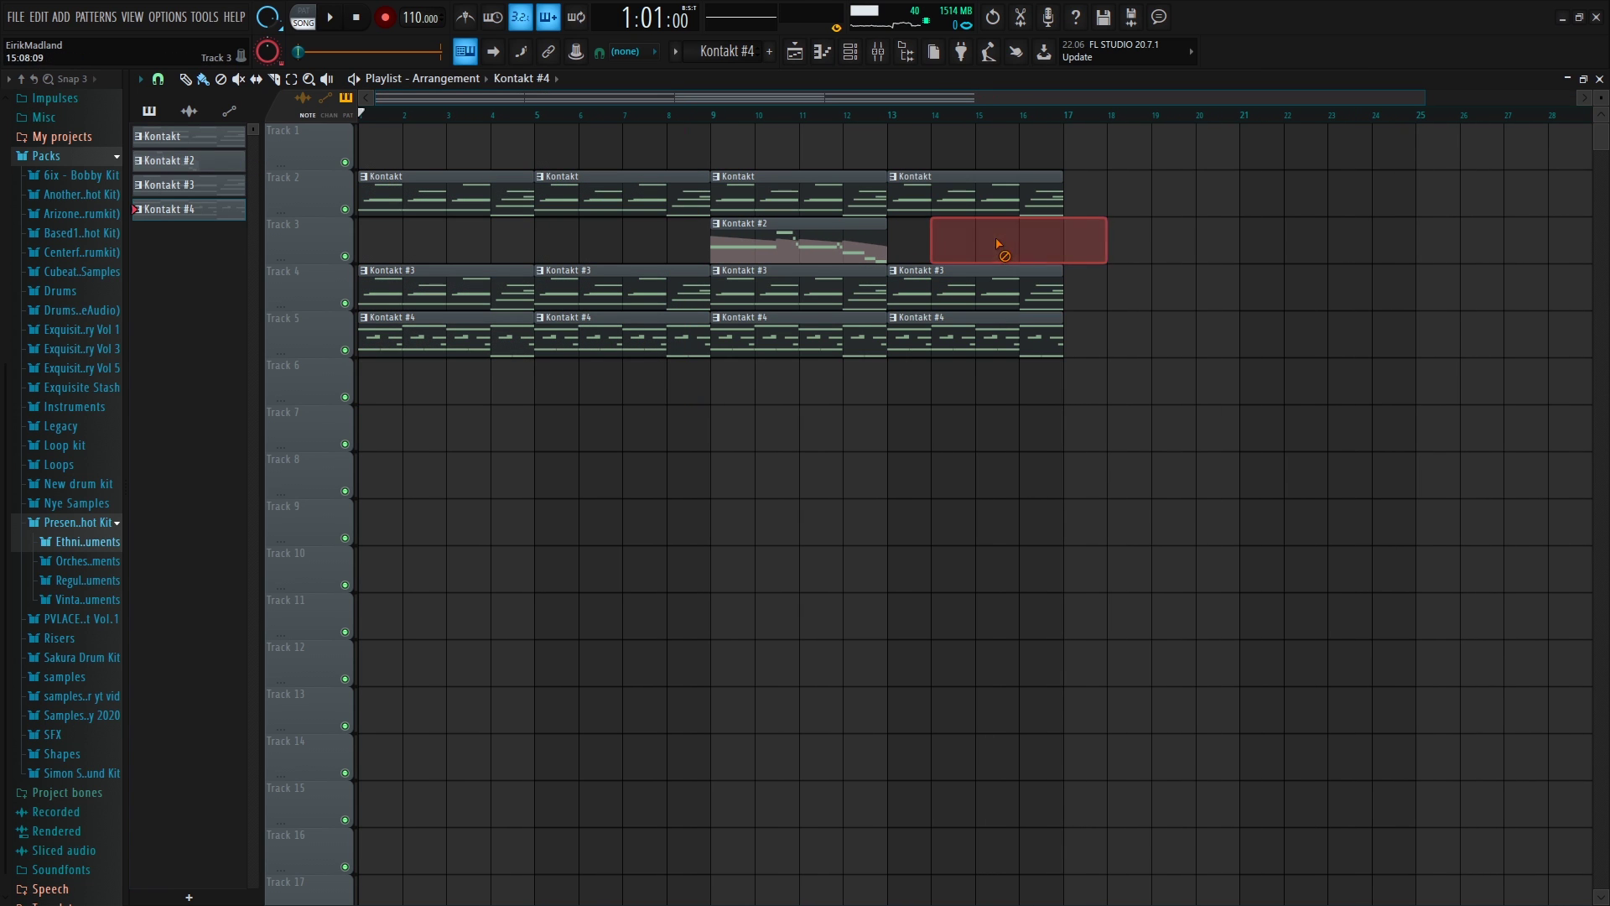
pyautogui.keyDown('ctrl'); pyautogui.click(849, 245); pyautogui.keyUp('ctrl')
pyautogui.hotkey('ctrl', 'b')
# Delete the Kontakt #4 clips at bars 9 and 13 on track 5, and play the arrangement
pyautogui.moveTo(970, 322); pyautogui.dragTo(956, 348)
pyautogui.rightClick(943, 348)
pyautogui.rightClick(821, 351)
pyautogui.press('space')
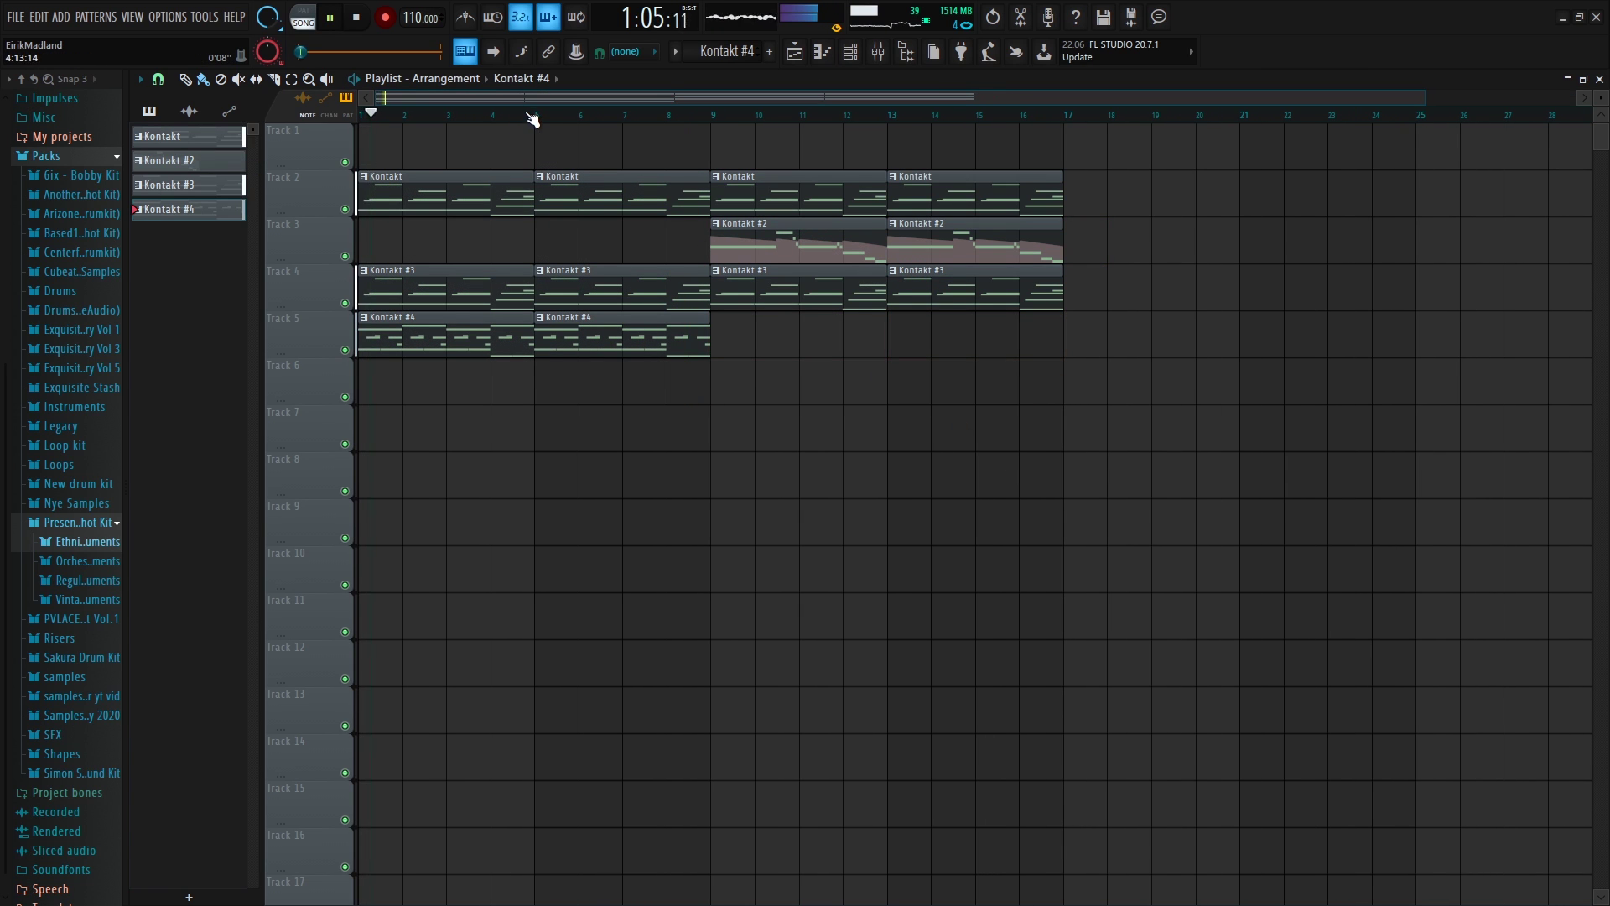
pyautogui.scroll(-1, 532, 119)
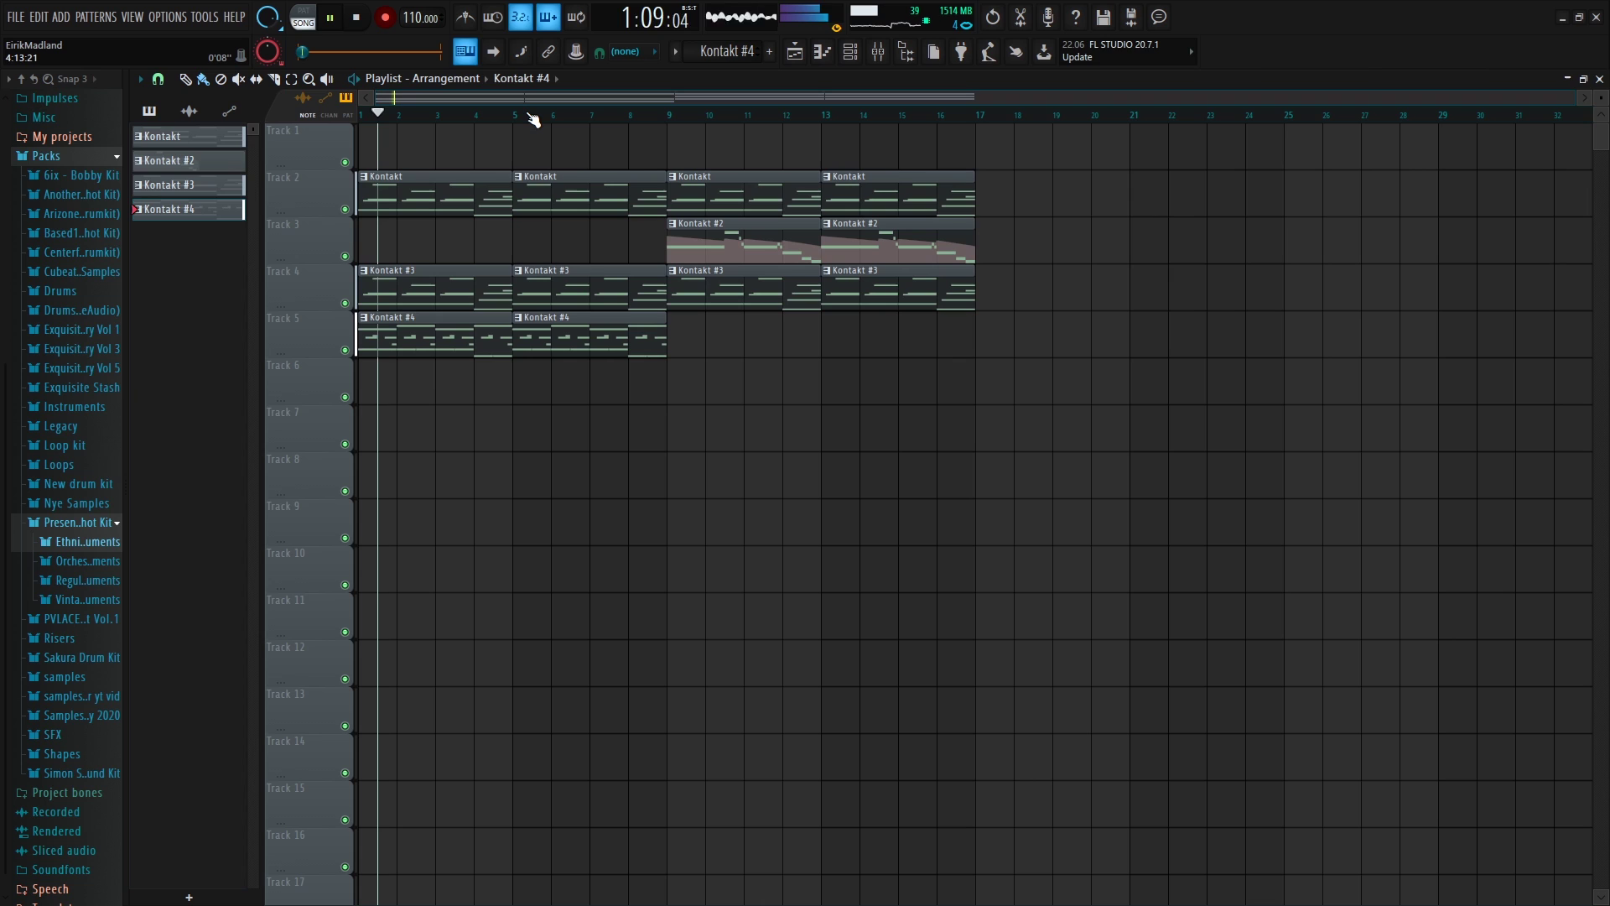
# Rebalance the mixer by setting Insert 3 to 110%, Insert 4 to 106% and Insert 1 to 94% volume
pyautogui.click(878, 52)
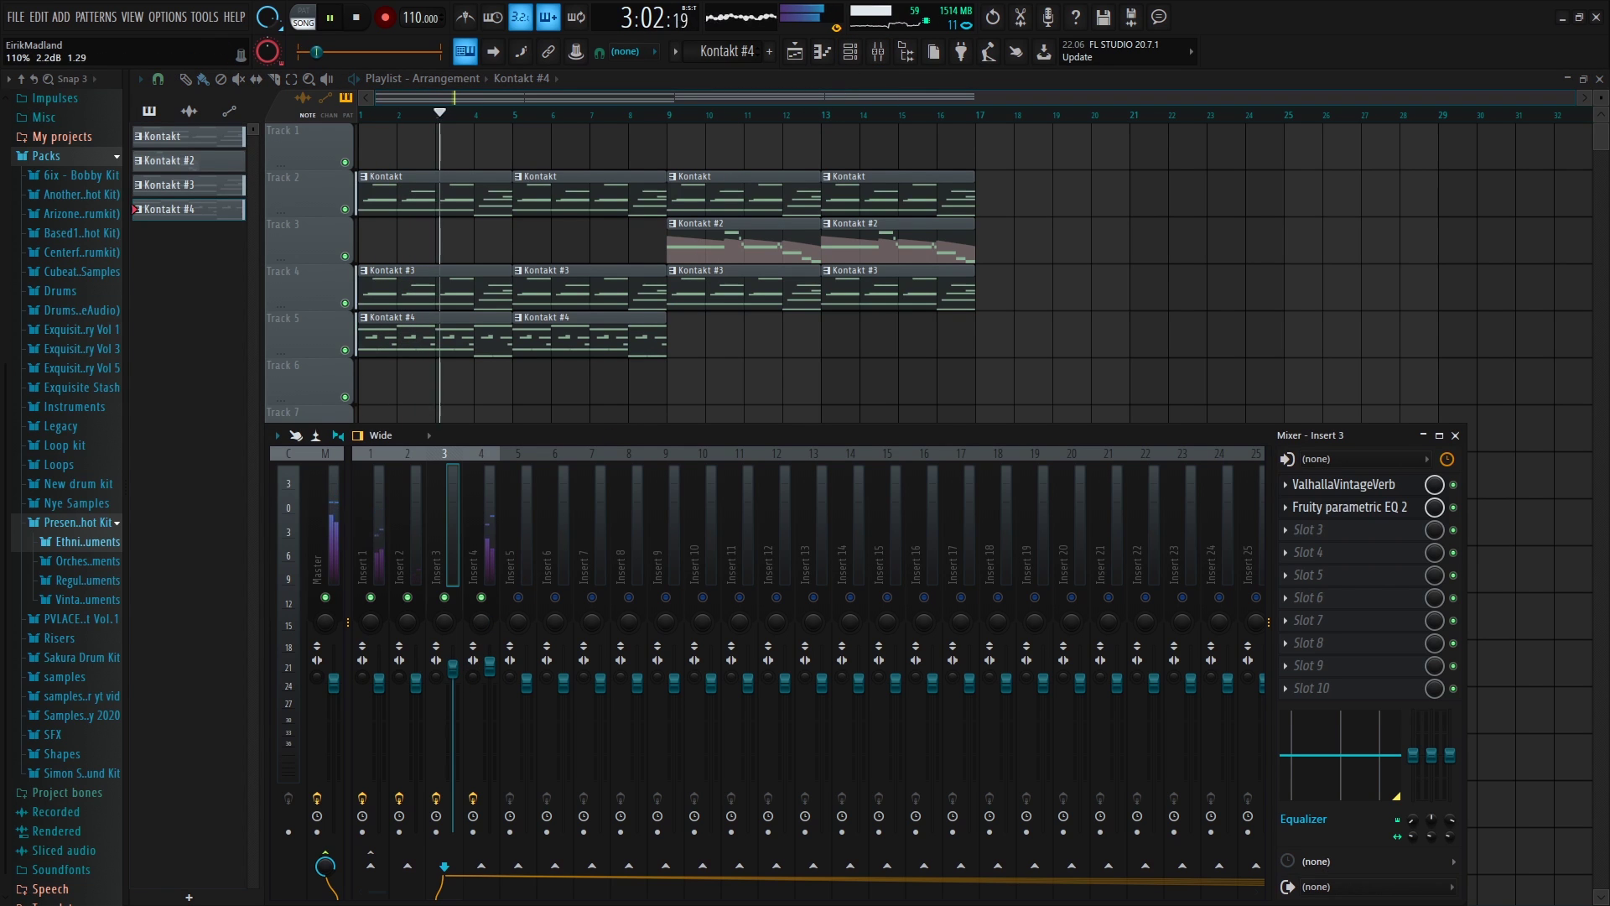
pyautogui.moveTo(490, 666); pyautogui.dragTo(490, 673)
pyautogui.moveTo(379, 683); pyautogui.dragTo(379, 691)
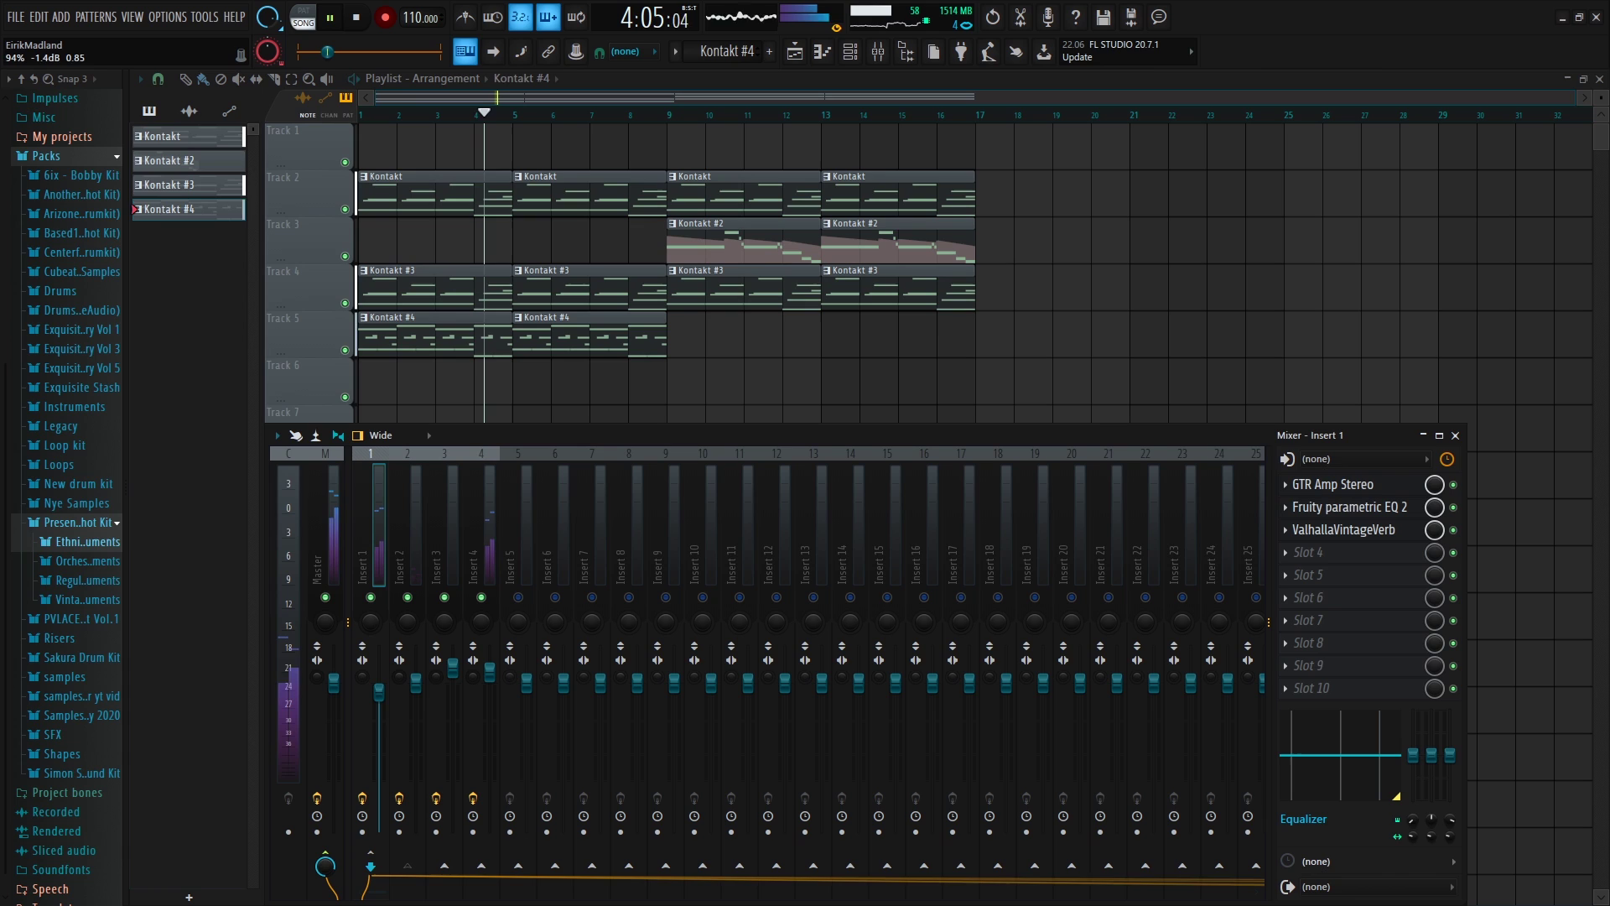
pyautogui.click(490, 671)
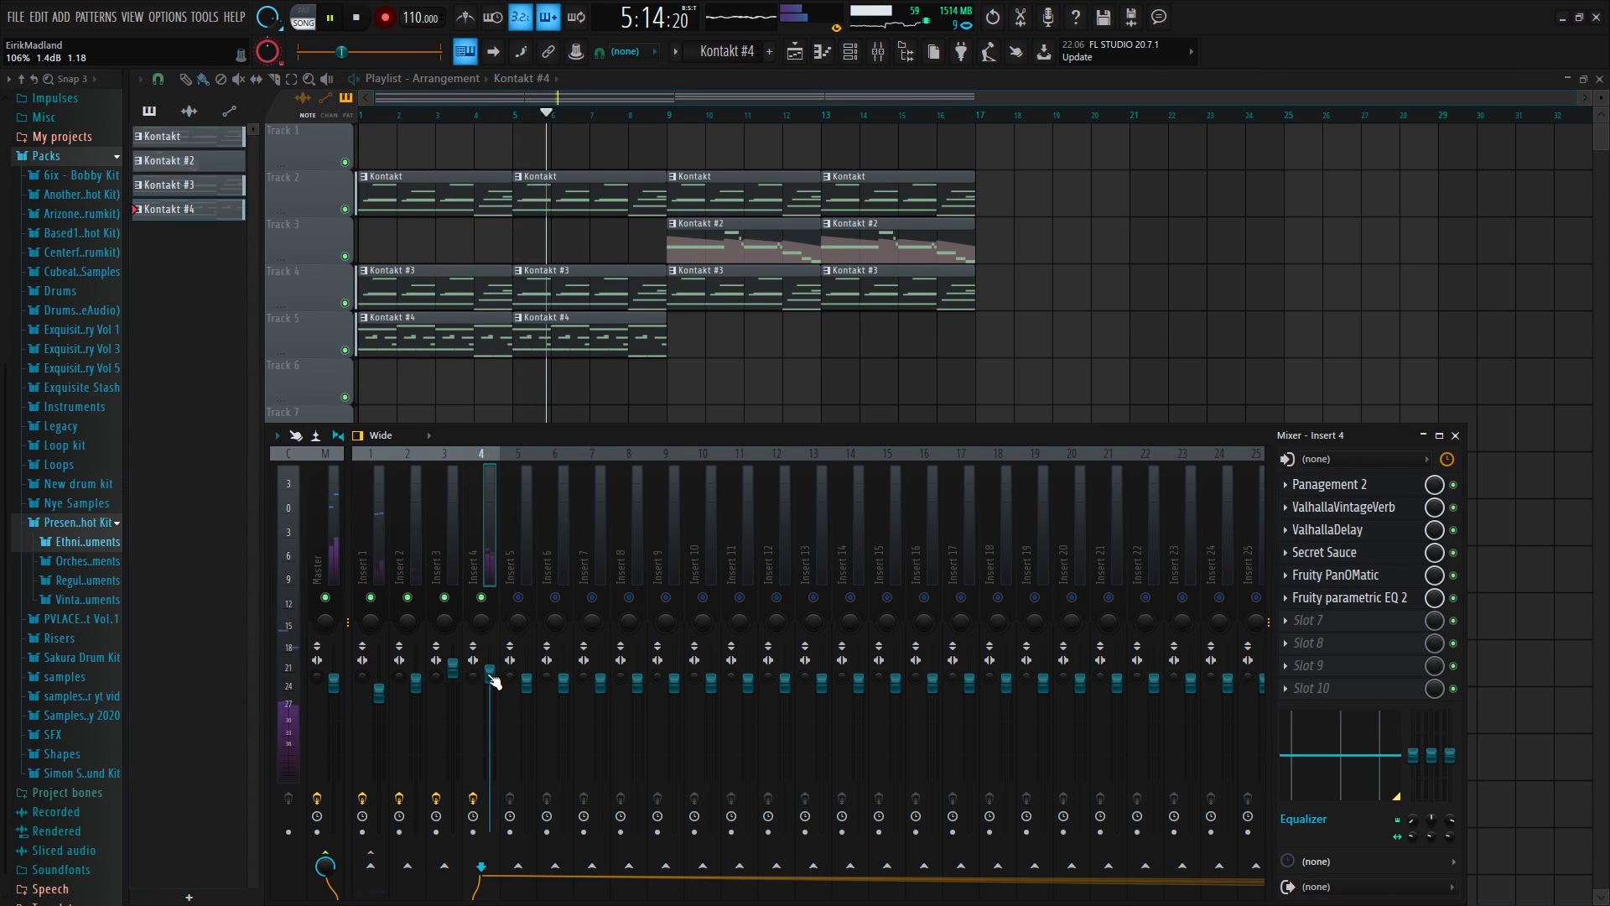
# Solo Insert 1, restart playback, and add the CLA-3A Stereo compressor in its effect slot 4
pyautogui.click(382, 686)
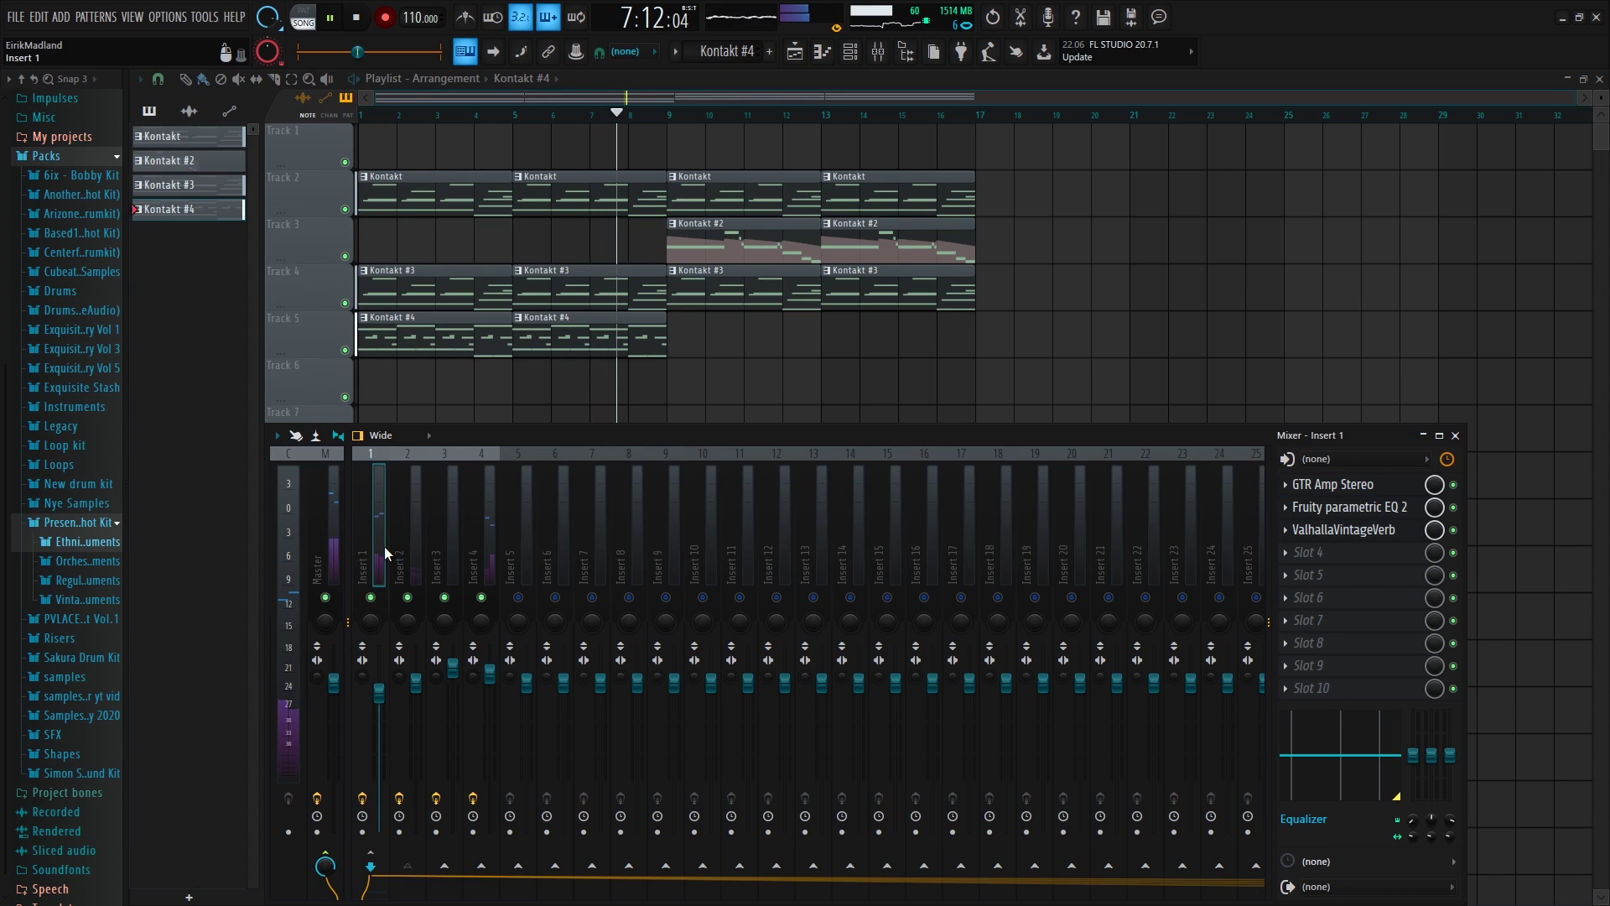
pyautogui.rightClick(370, 597)
pyautogui.press('space')
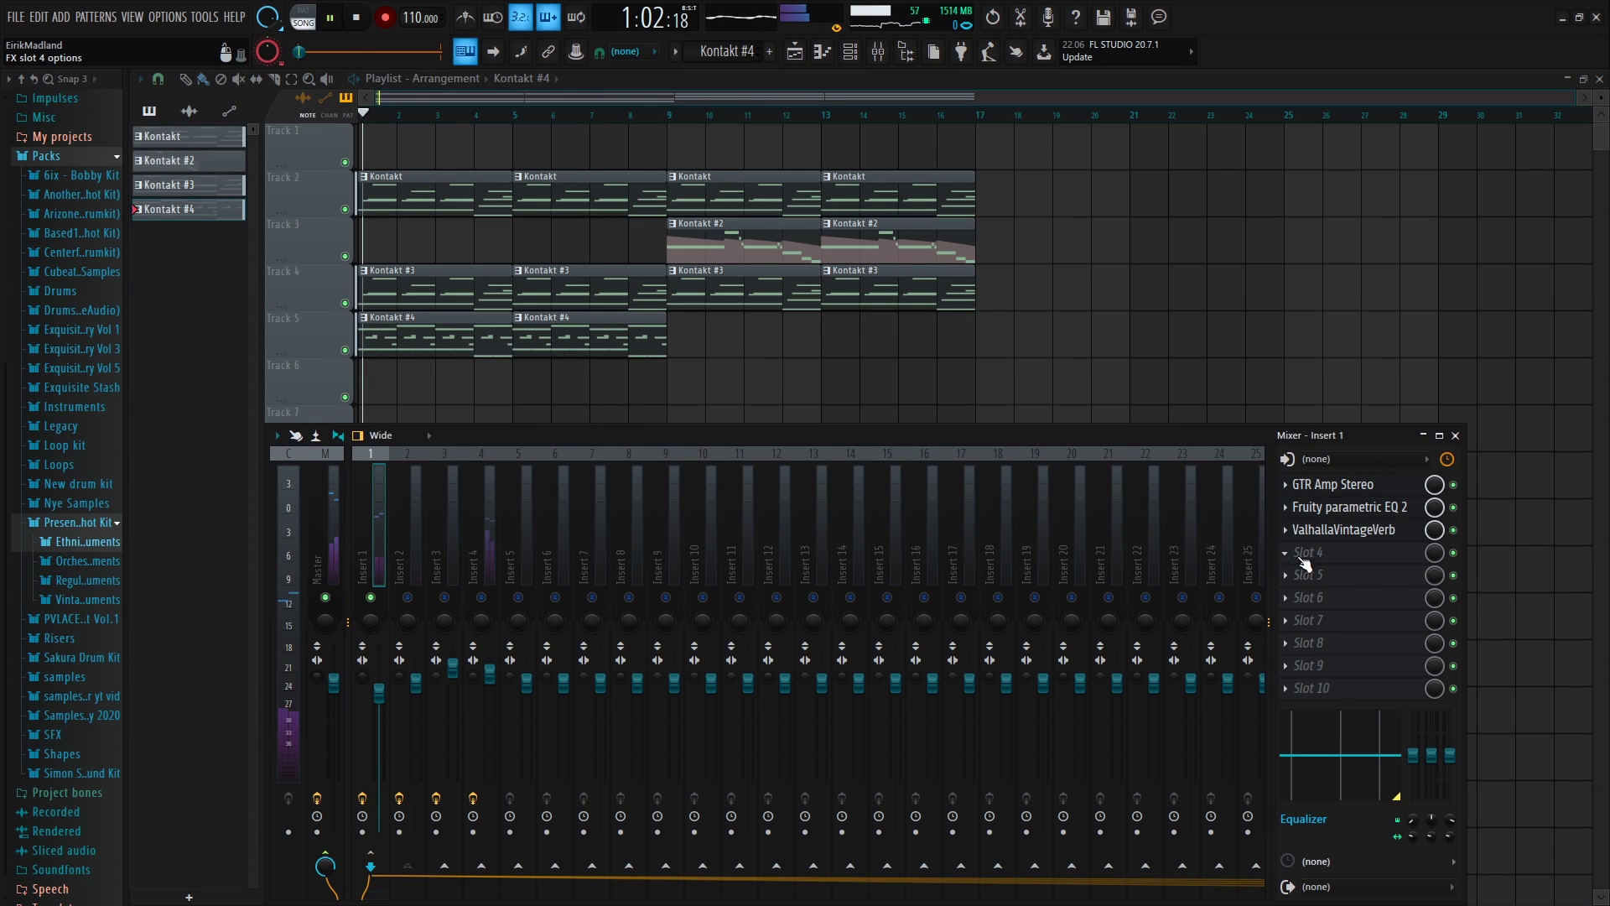
pyautogui.click(1332, 560)
pyautogui.click(923, 761)
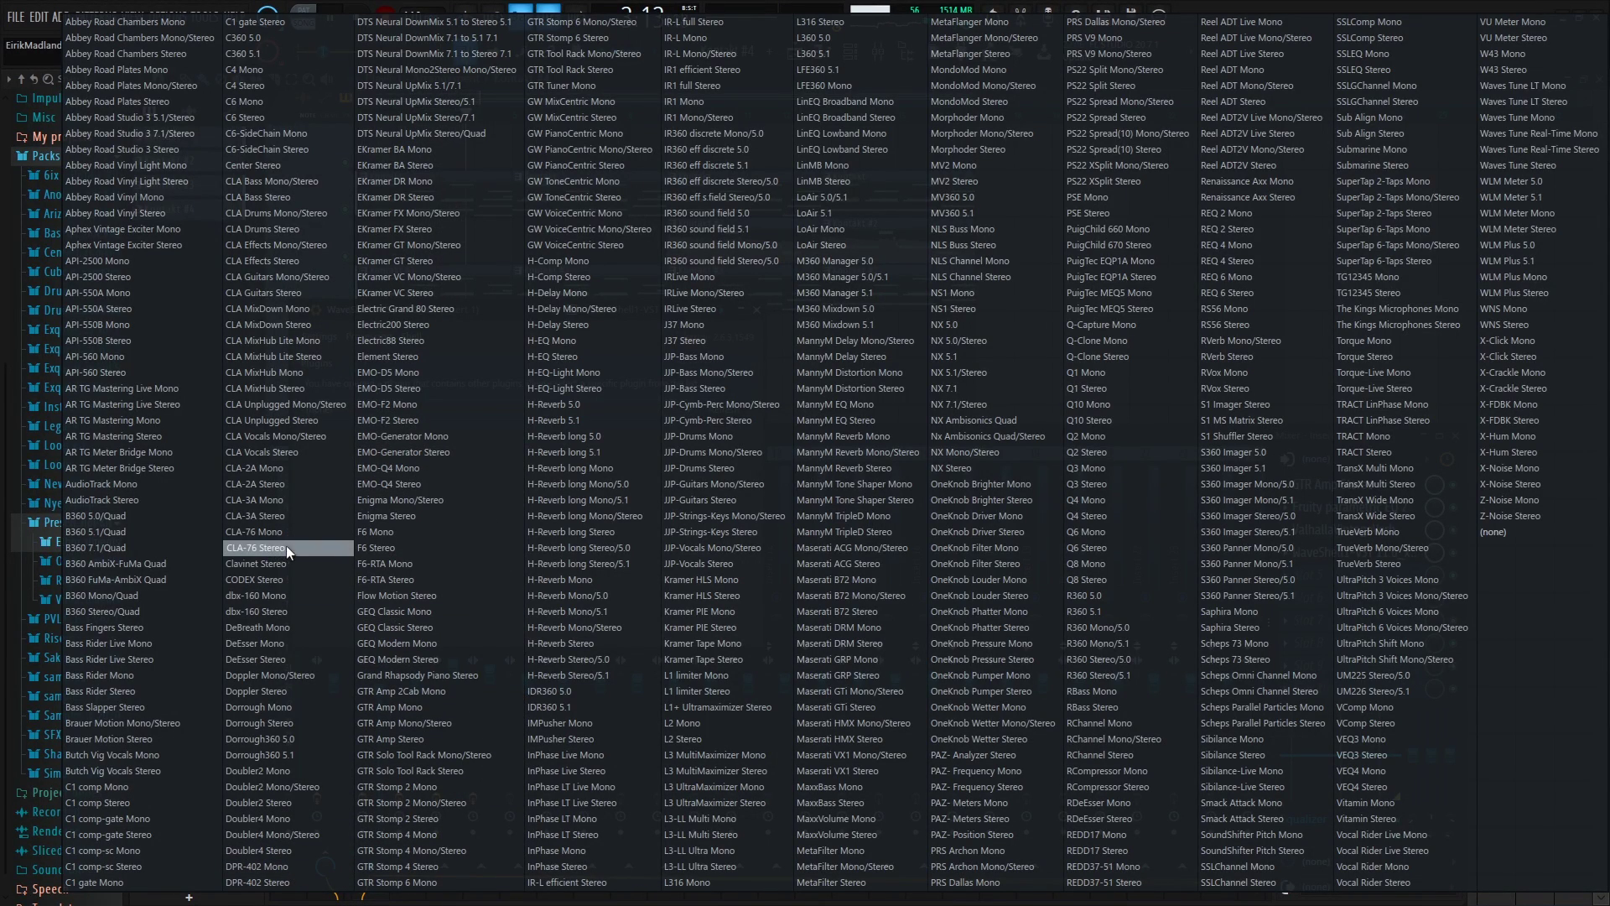
pyautogui.click(286, 515)
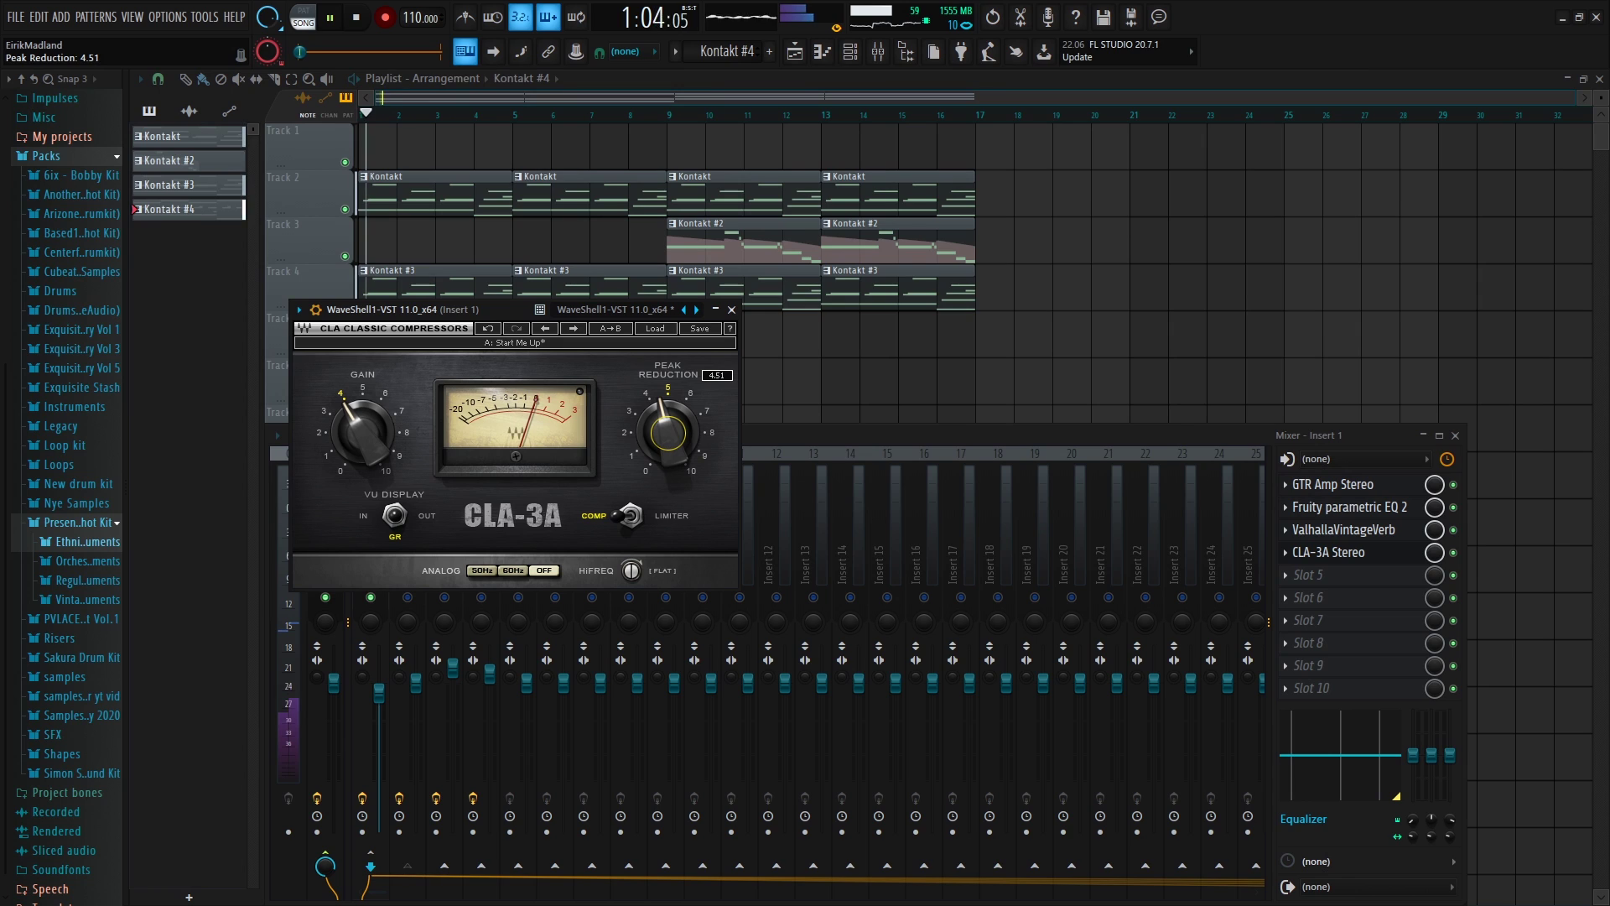
# Set Insert 1's CLA-3A Peak Reduction to 4.44, end the solo, and close the mixer
pyautogui.moveTo(662, 415); pyautogui.dragTo(662, 420)
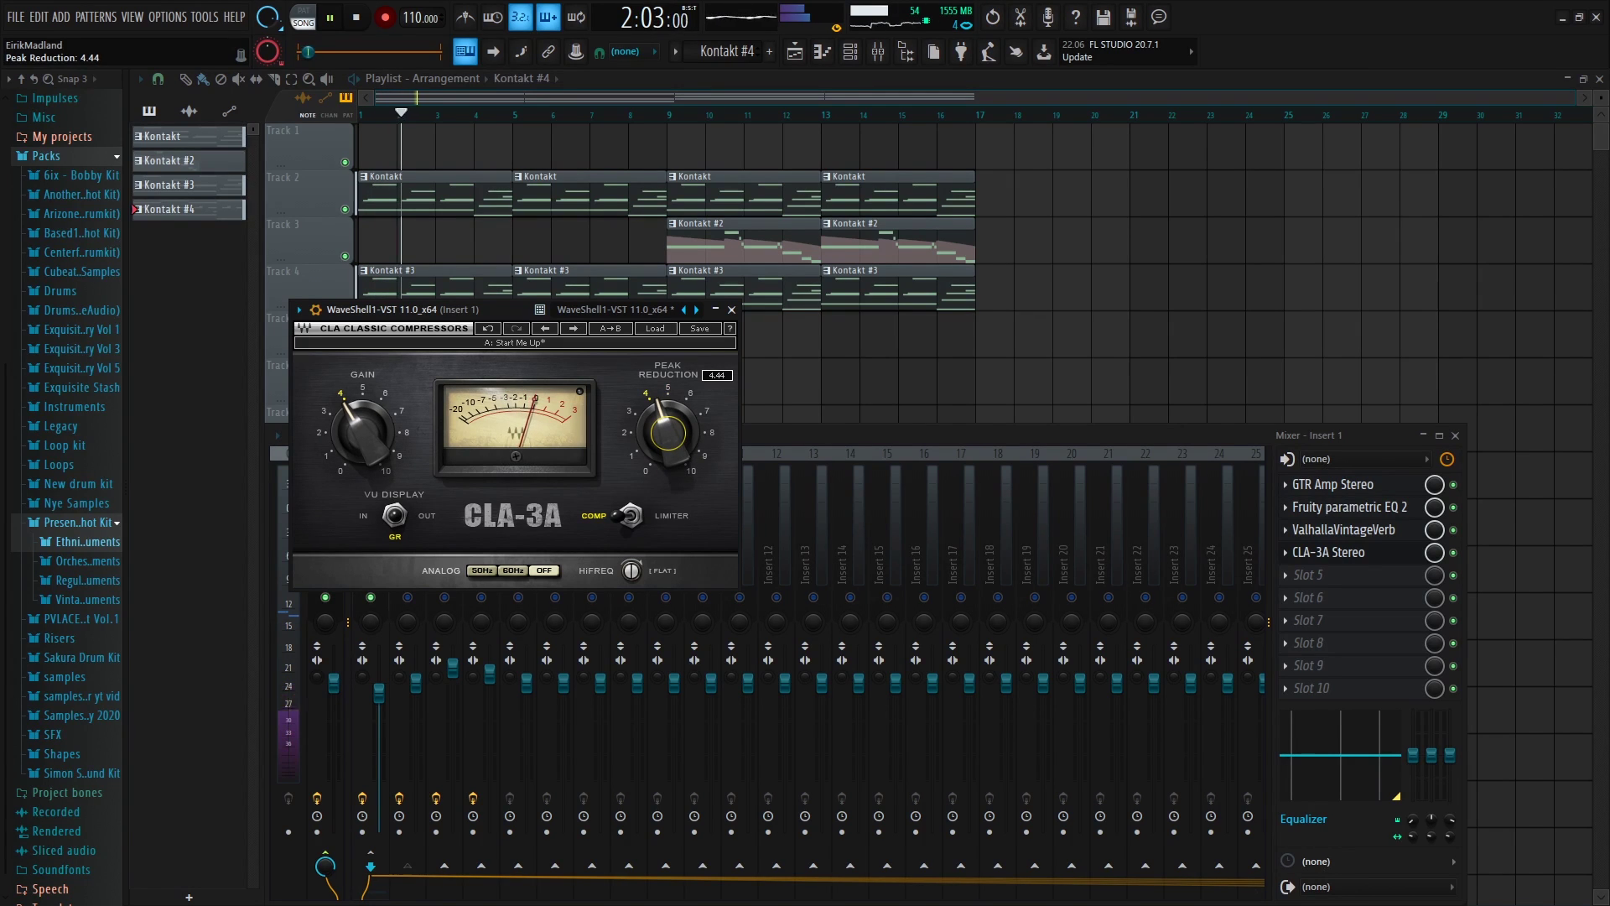
pyautogui.click(732, 310)
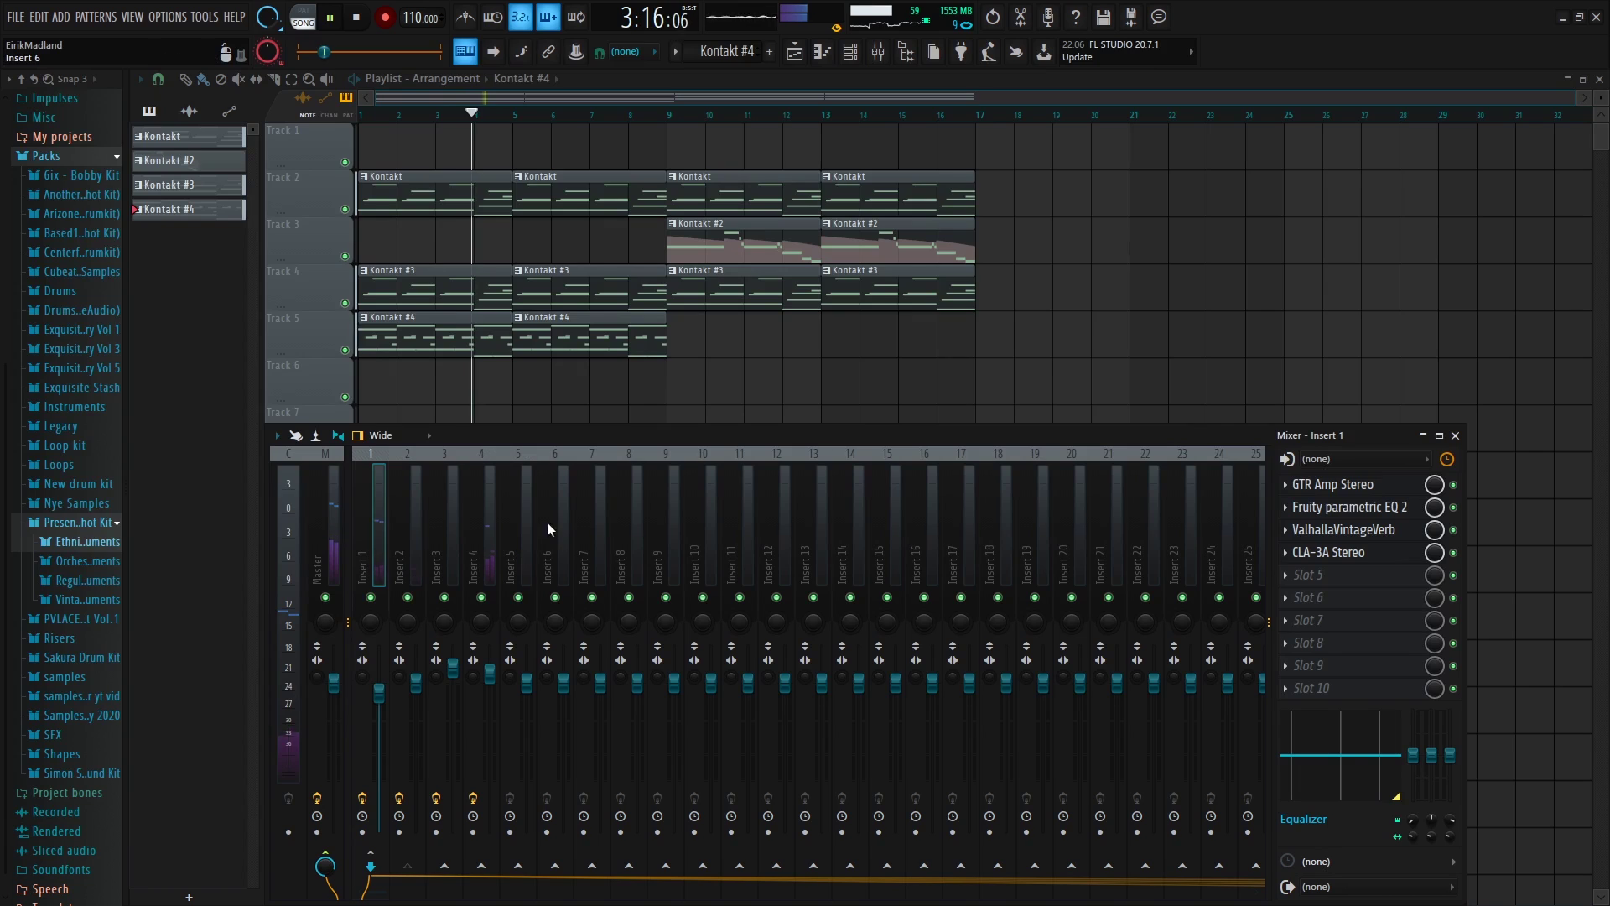
pyautogui.click(488, 524)
pyautogui.press('F9')
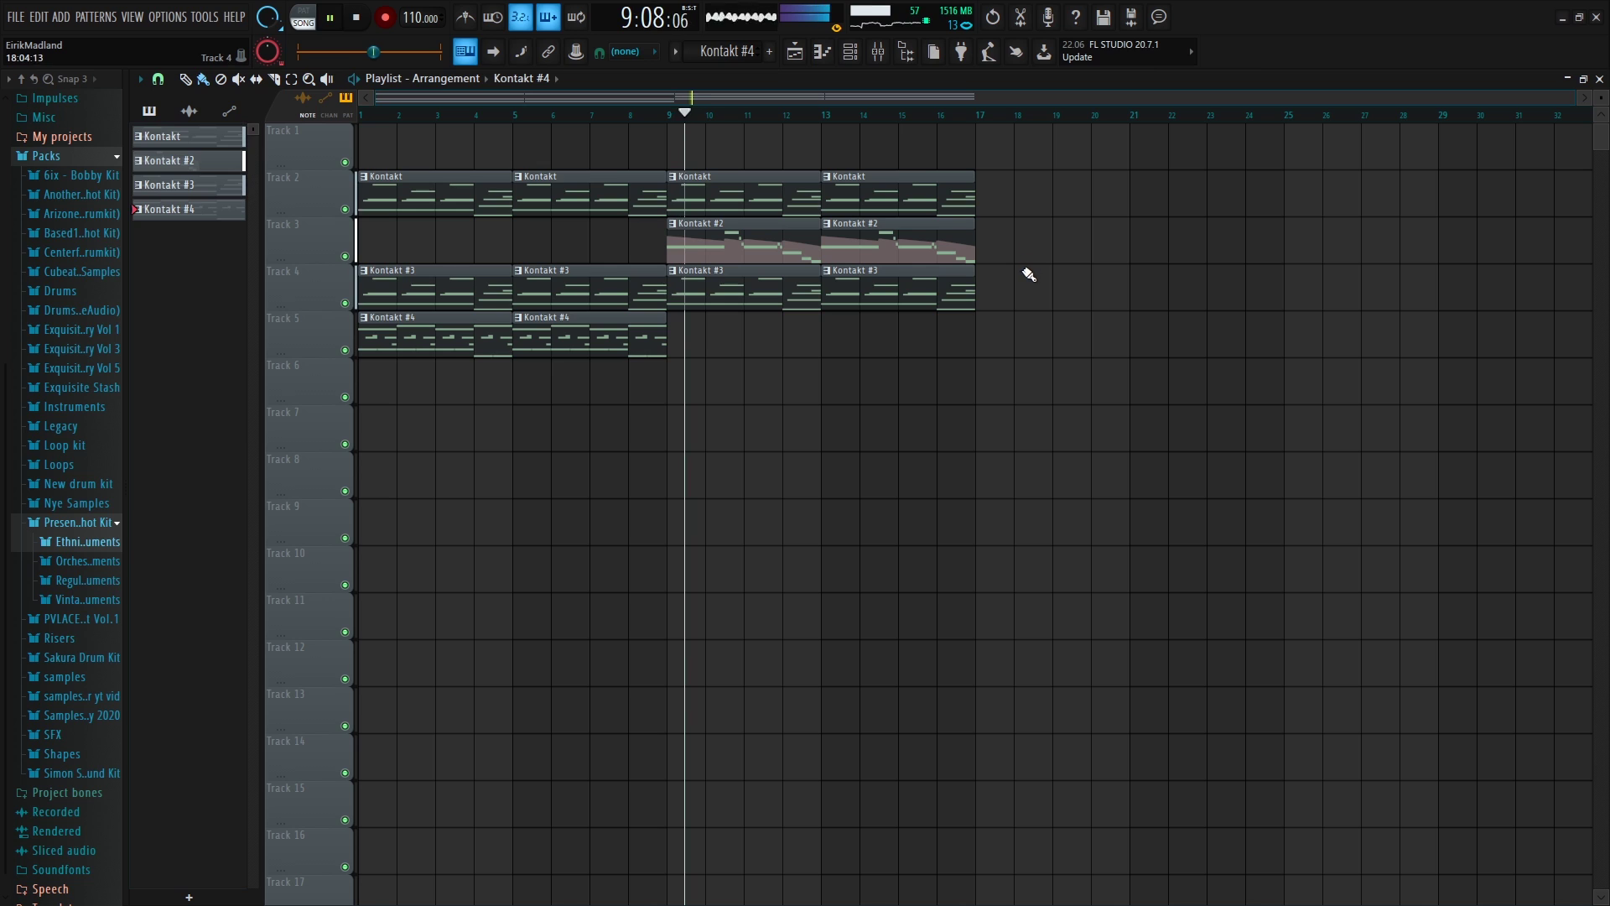
# Duplicate the track 2–4 clips of bars 9–16 to bar 17, and delete the two copied Kontakt clips on track 2
pyautogui.moveTo(1043, 309); pyautogui.dragTo(787, 168)
pyautogui.hotkey('ctrl', 'b')
pyautogui.keyDown('ctrl'); pyautogui.click(1272, 173); pyautogui.keyUp('ctrl')
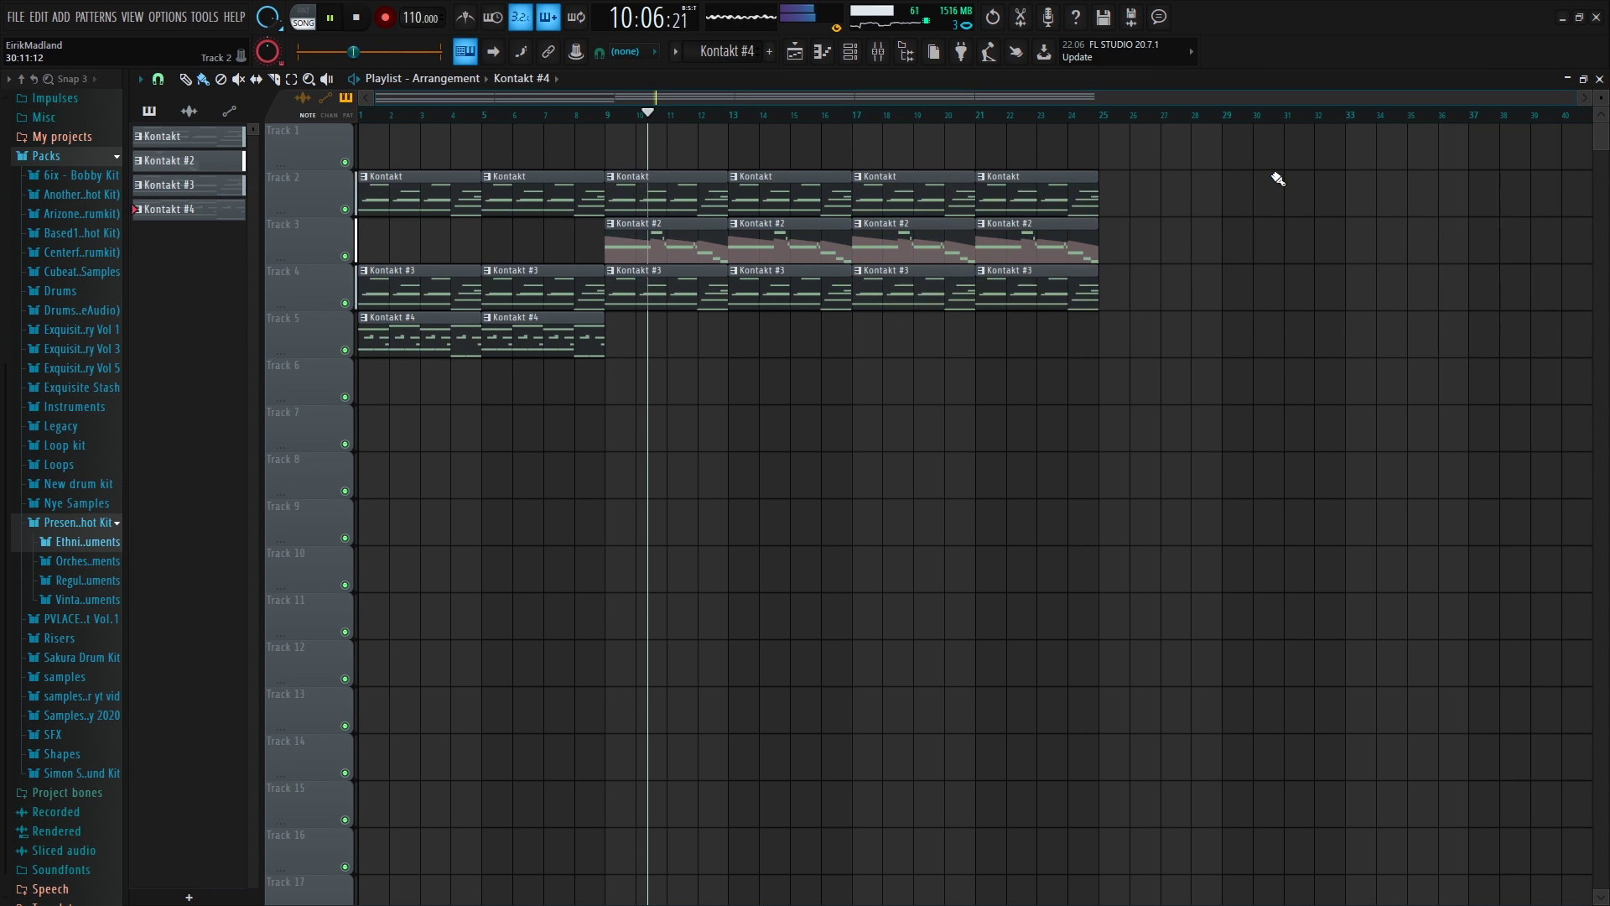
pyautogui.rightClick(938, 191)
pyautogui.rightClick(1028, 207)
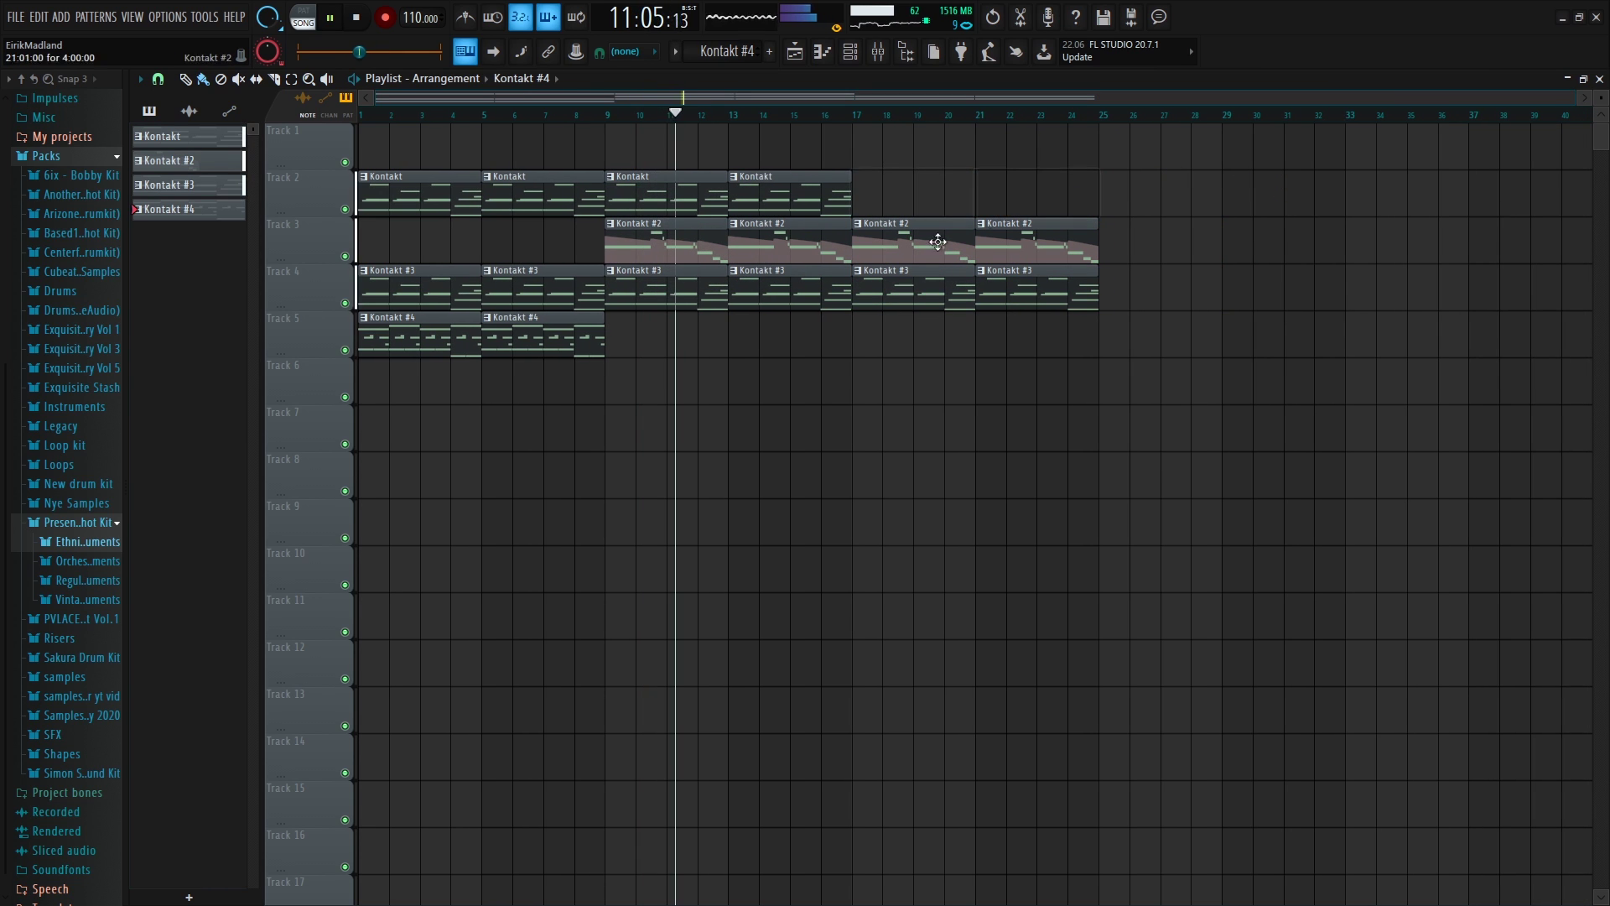
# Duplicate the two Kontakt #4 clips on track 5 and move the copies to start at bar 17
pyautogui.moveTo(623, 348); pyautogui.dragTo(444, 338)
pyautogui.hotkey('ctrl', 'b')
pyautogui.moveTo(663, 342); pyautogui.dragTo(905, 342)
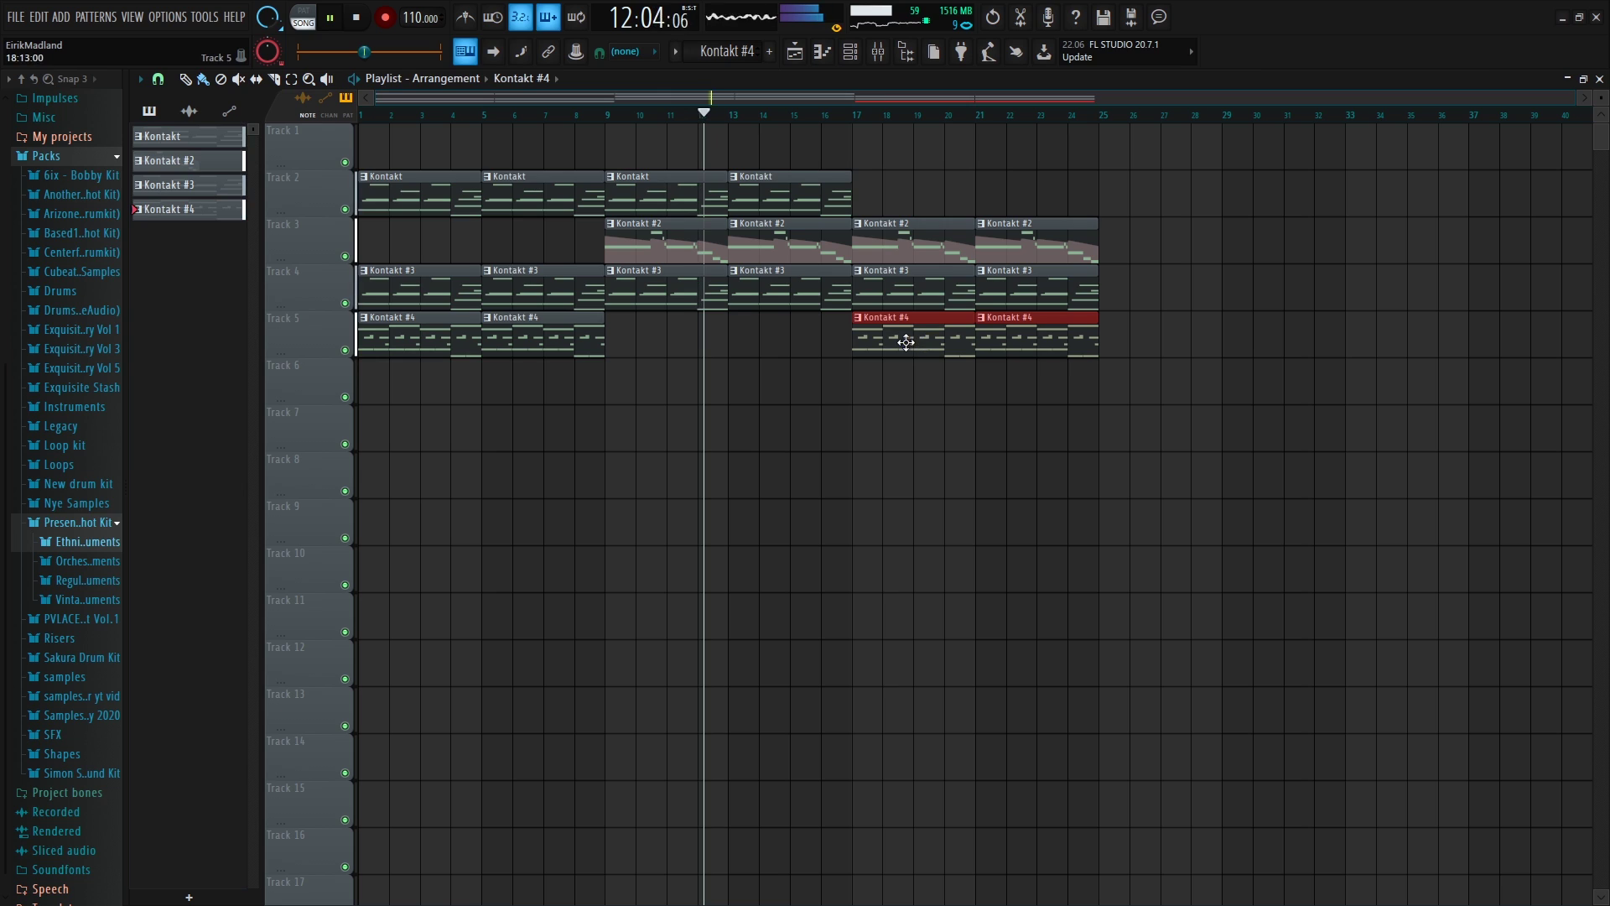
pyautogui.keyDown('ctrl'); pyautogui.click(965, 200); pyautogui.keyUp('ctrl')
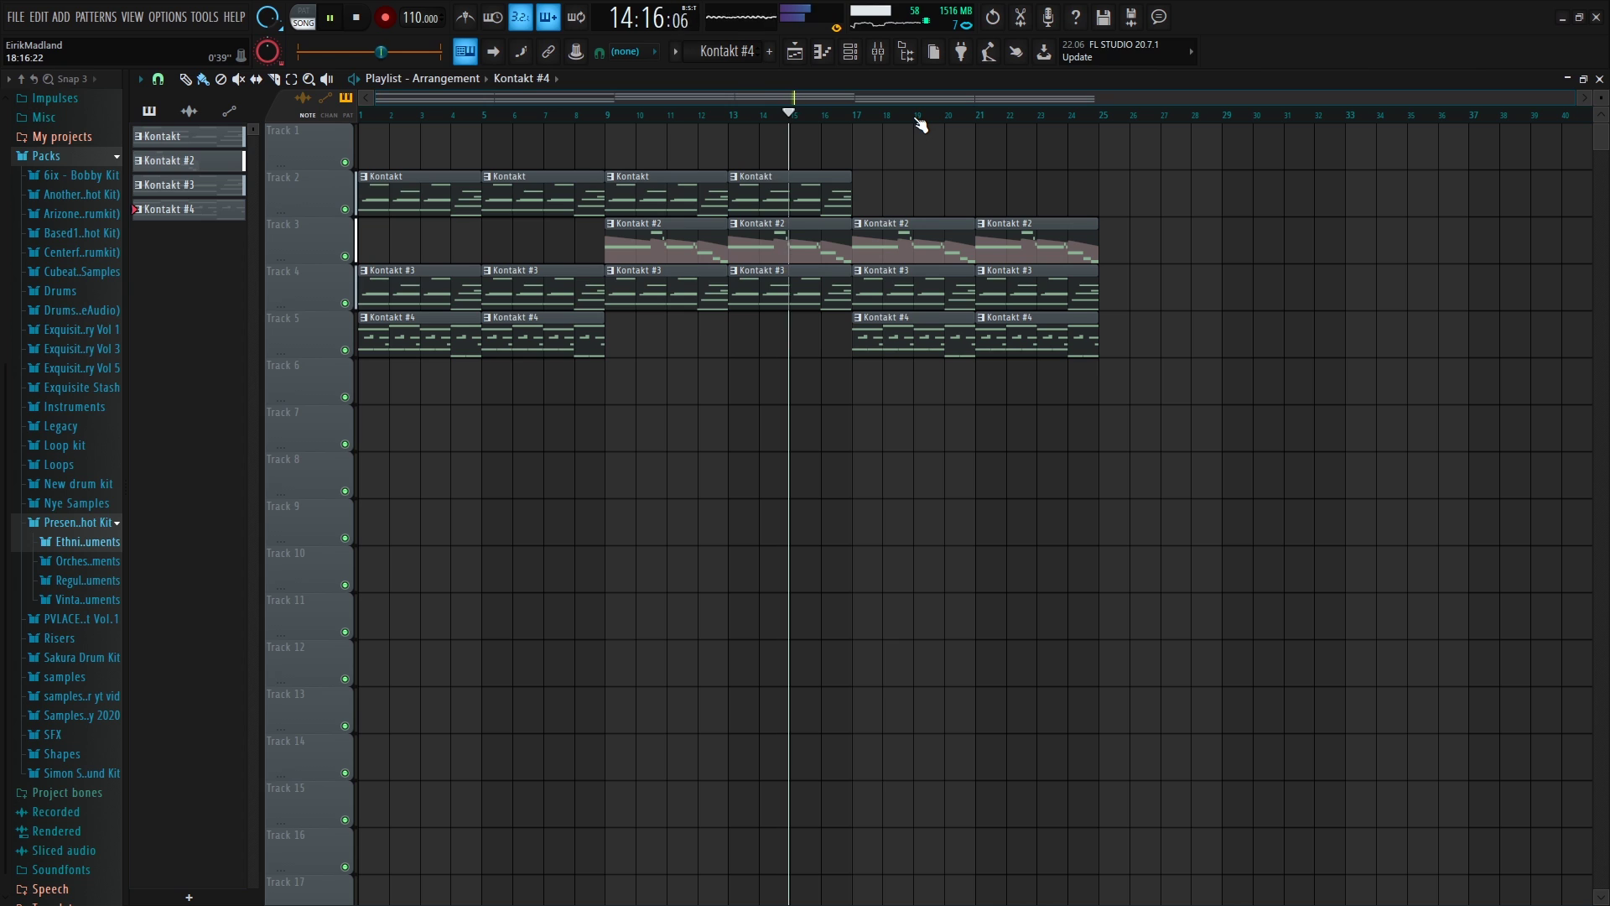
# Move the Kontakt #2, #3 and #4 clips of bars 17–24 on tracks 3–5 to start at bar 25
pyautogui.moveTo(1110, 256); pyautogui.dragTo(932, 247)
pyautogui.moveTo(1180, 403); pyautogui.dragTo(899, 251)
pyautogui.moveTo(899, 252); pyautogui.dragTo(1141, 262)
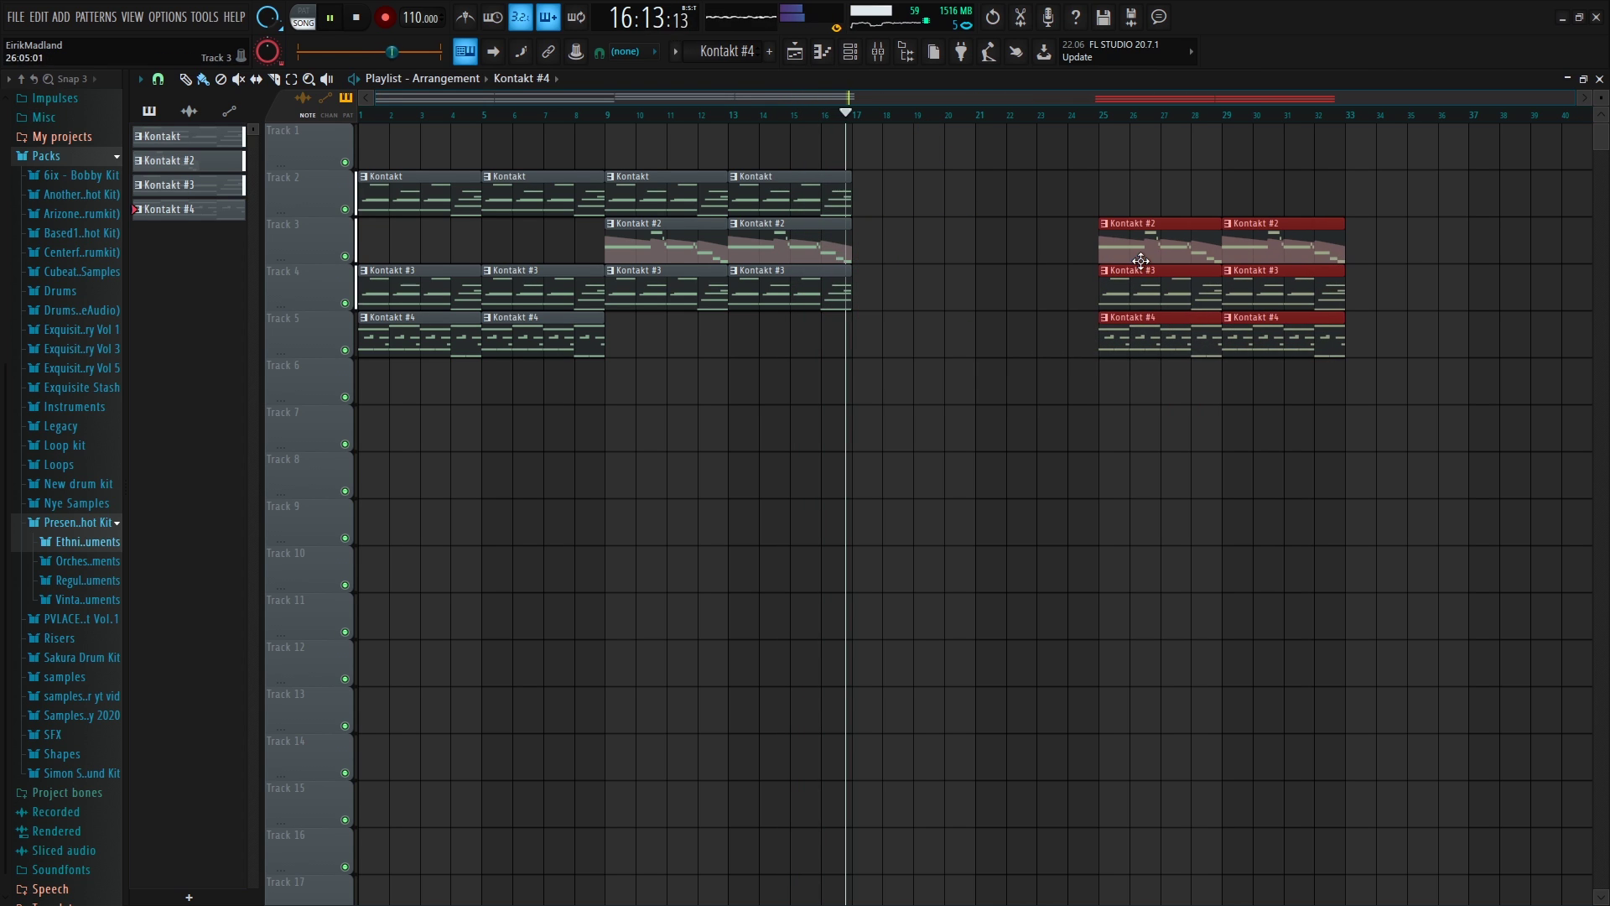
# Duplicate the Kontakt #3 clips on track 4 and the Kontakt clips on track 2 from bars 9–16 to bar 17, and clear the selection
pyautogui.moveTo(881, 307); pyautogui.dragTo(700, 286)
pyautogui.hotkey('ctrl', 'b')
pyautogui.moveTo(881, 200); pyautogui.dragTo(700, 190)
pyautogui.hotkey('ctrl', 'b')
pyautogui.keyDown('ctrl'); pyautogui.click(1058, 127); pyautogui.keyUp('ctrl')
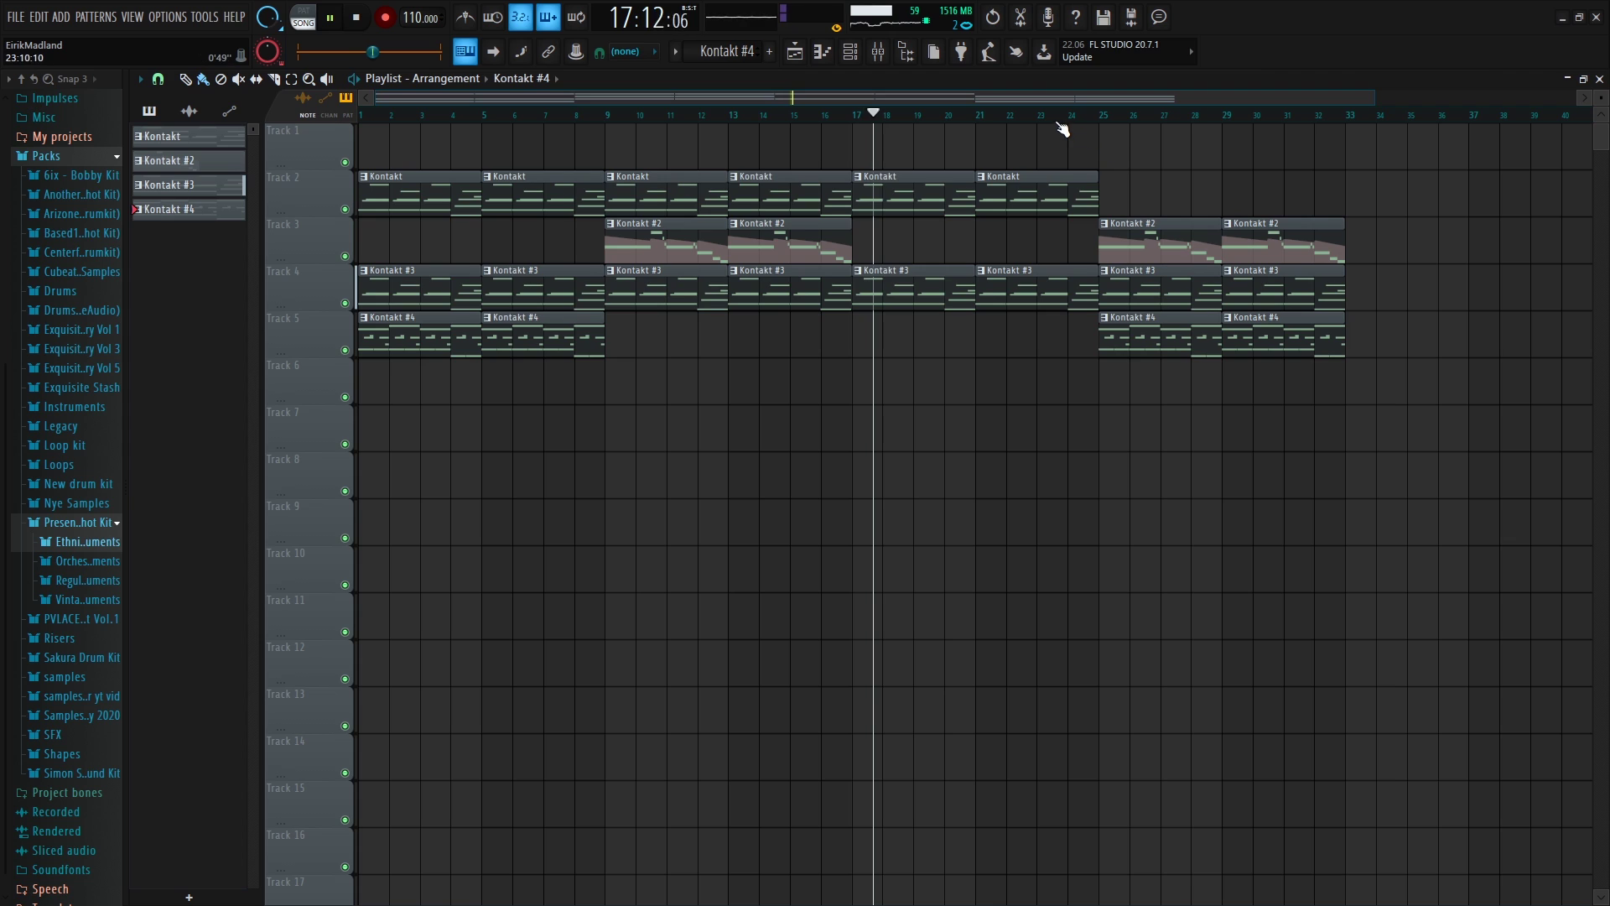
# Preview the arrangement from bars 21 and 25, stop playback, and play the song again from bar 1
pyautogui.scroll(-2, 1058, 123)
pyautogui.click(896, 121)
pyautogui.click(999, 121)
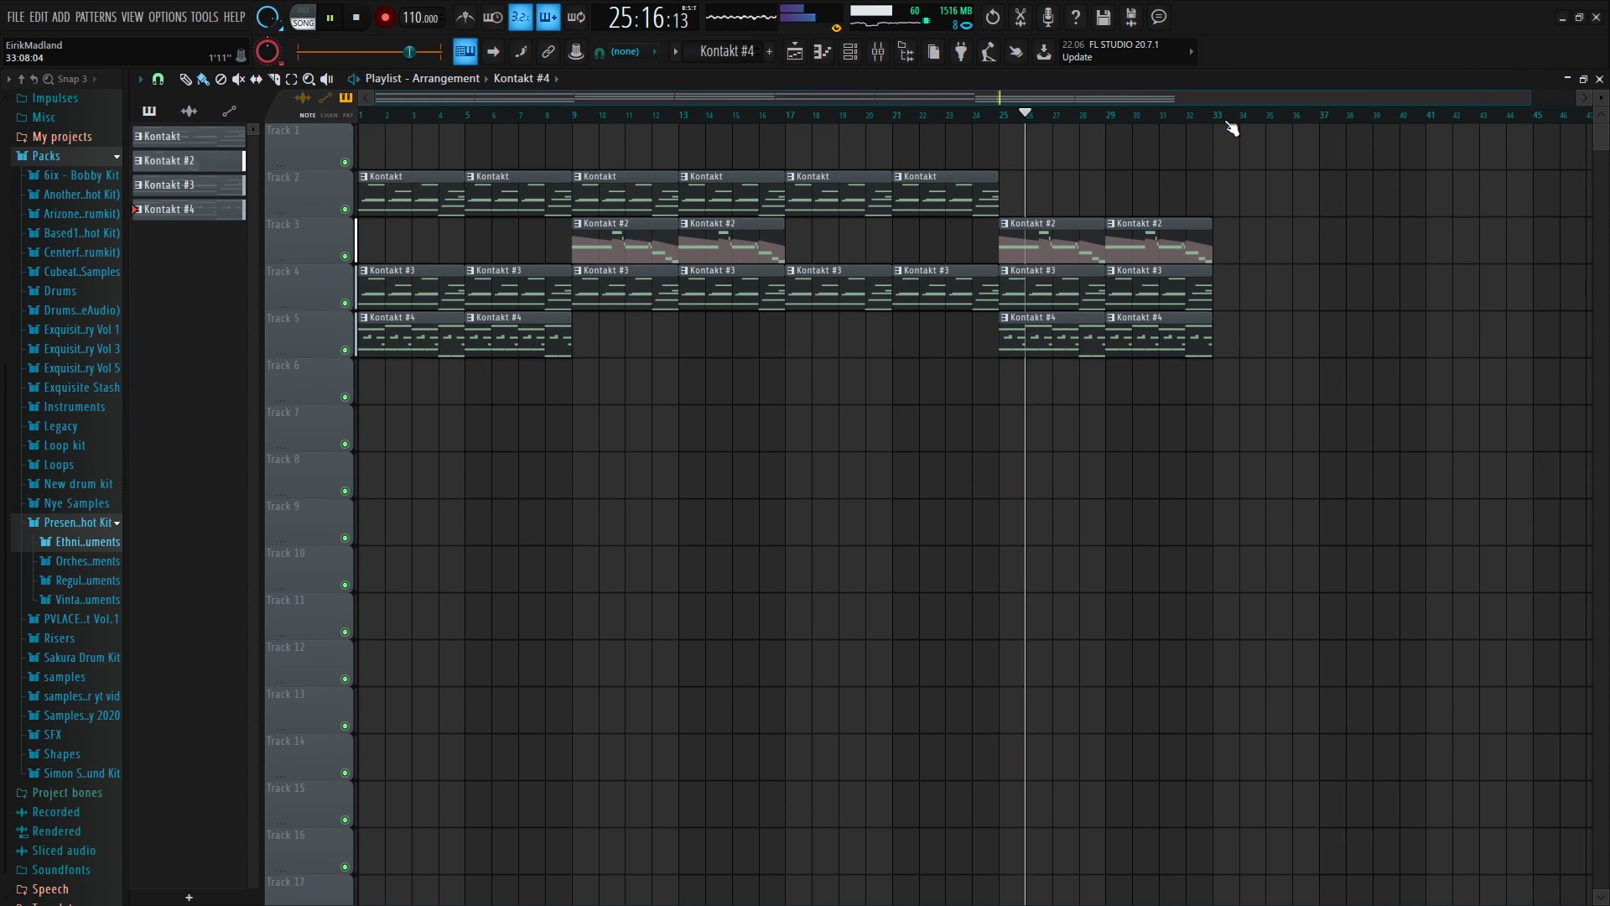
pyautogui.scroll(-1, 1231, 128)
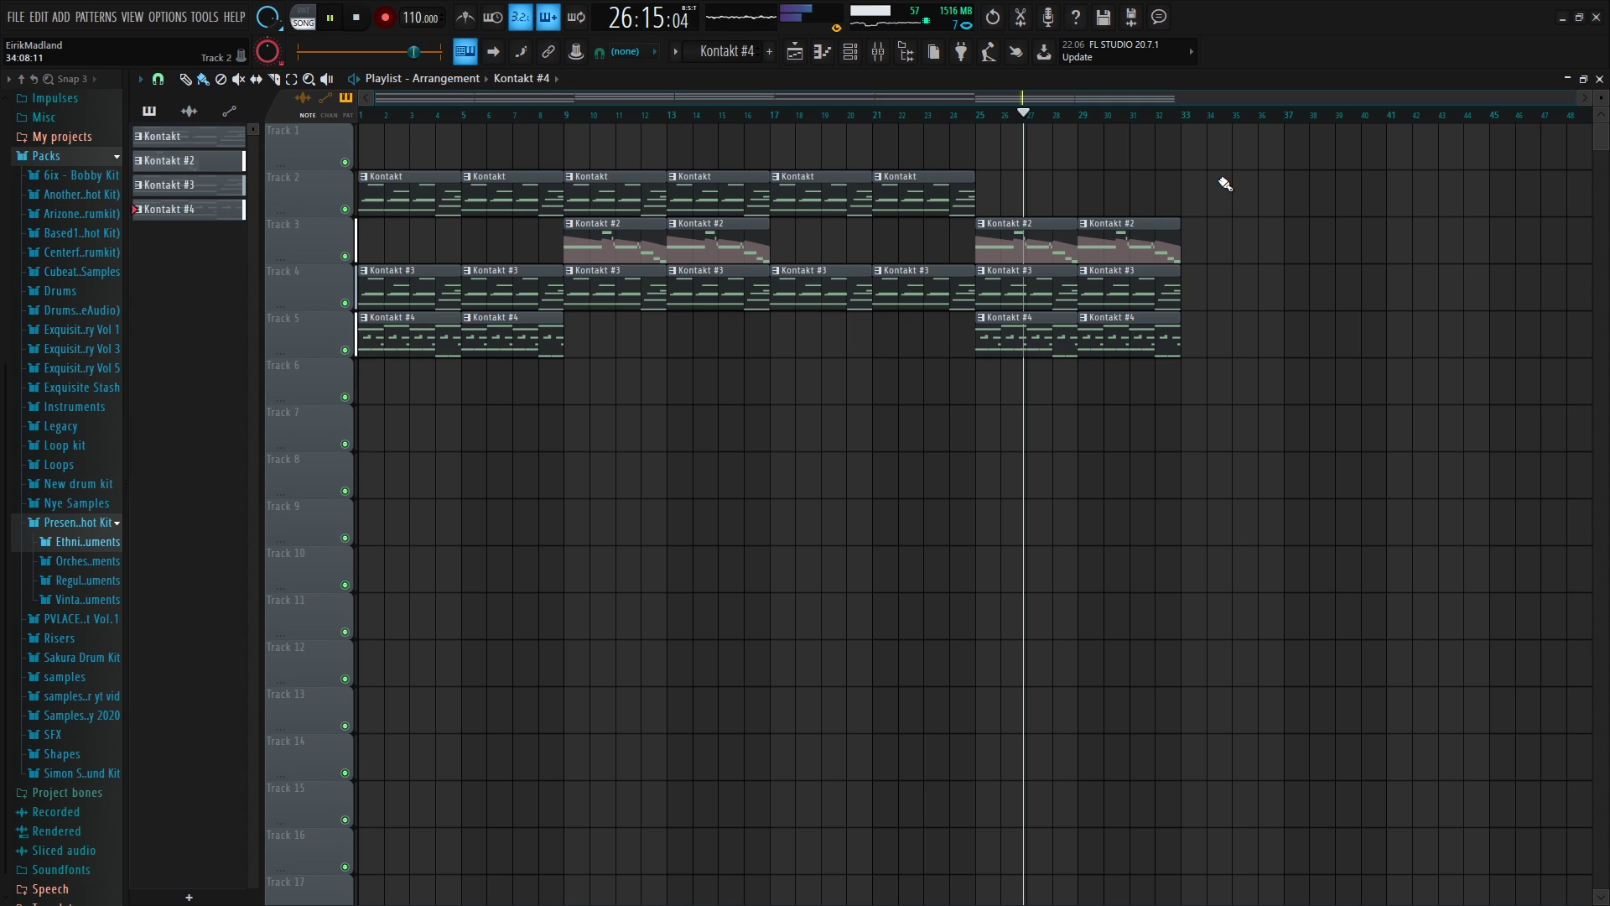
pyautogui.press('space')
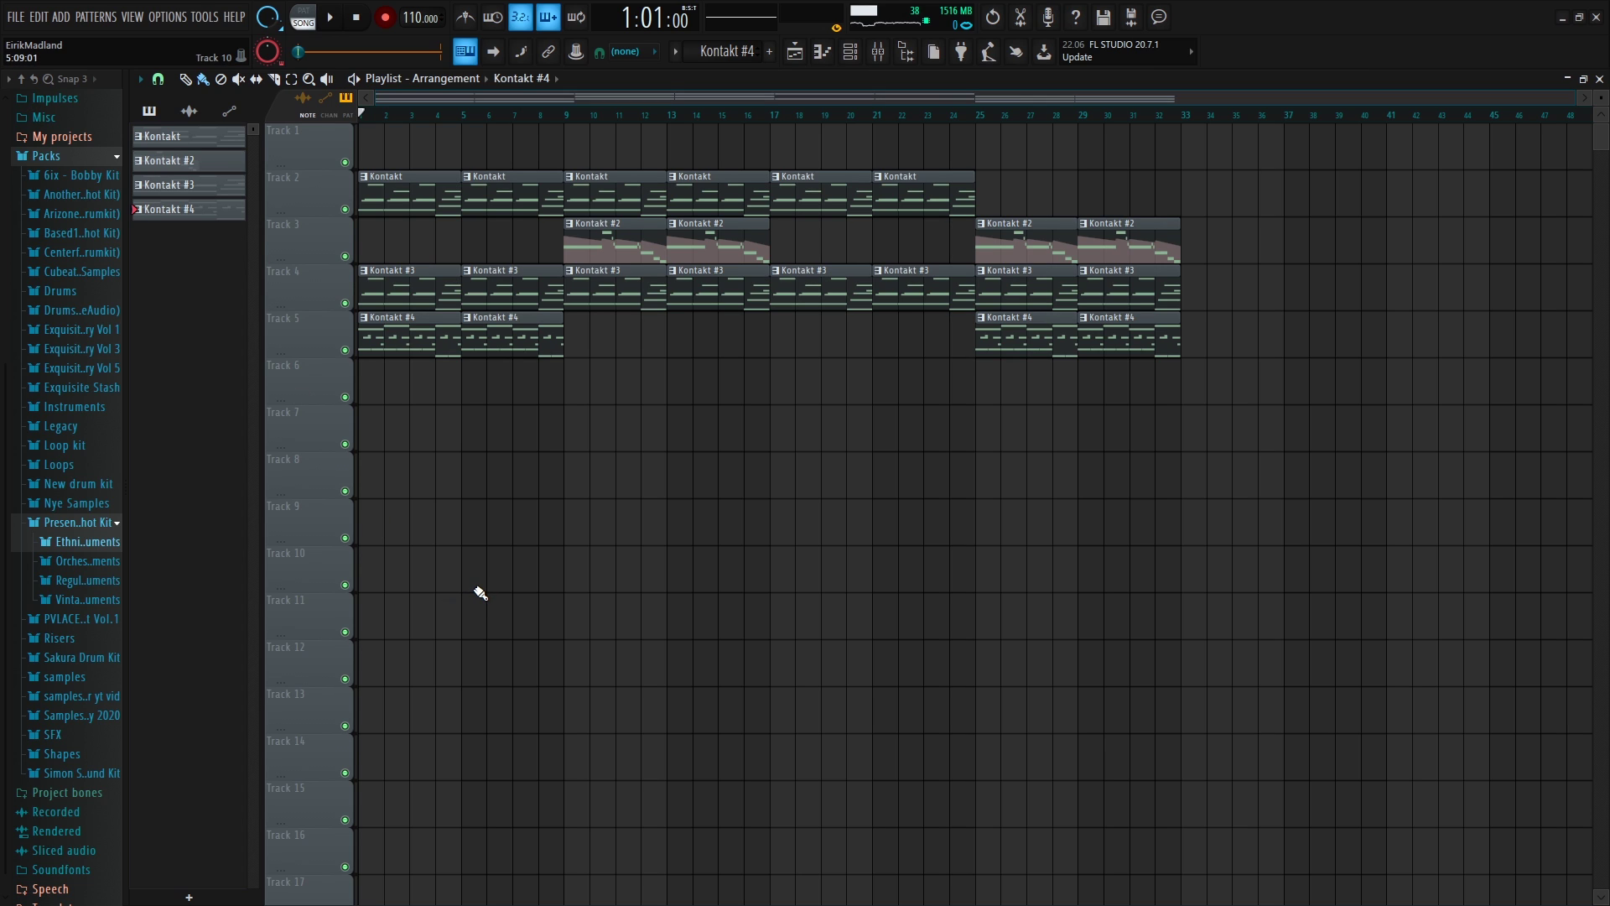
pyautogui.press('space')
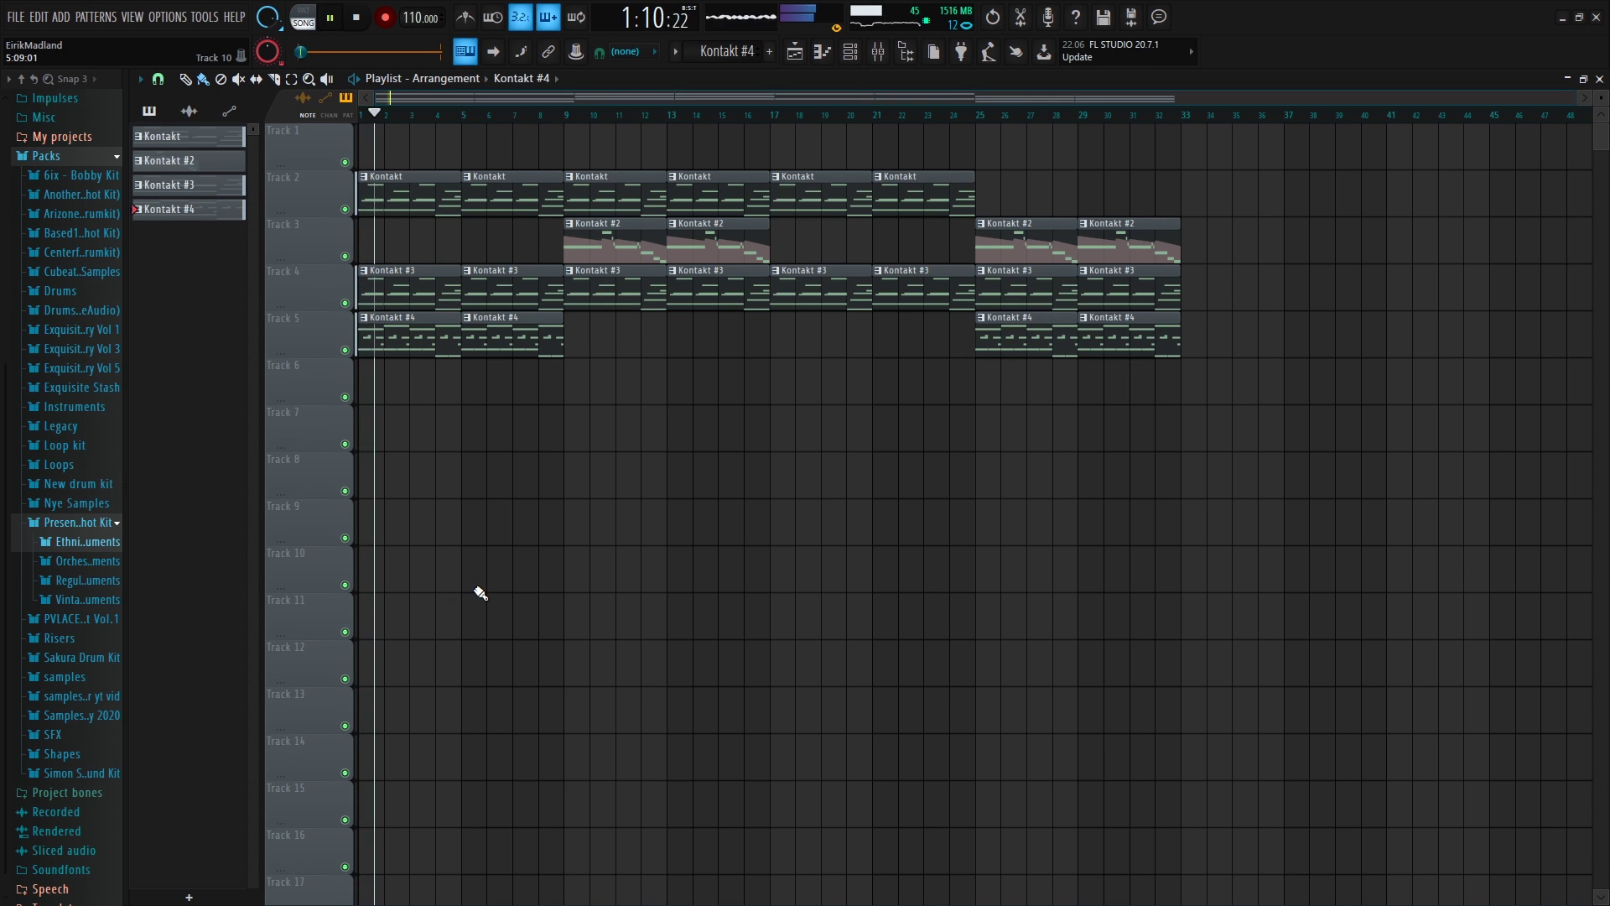